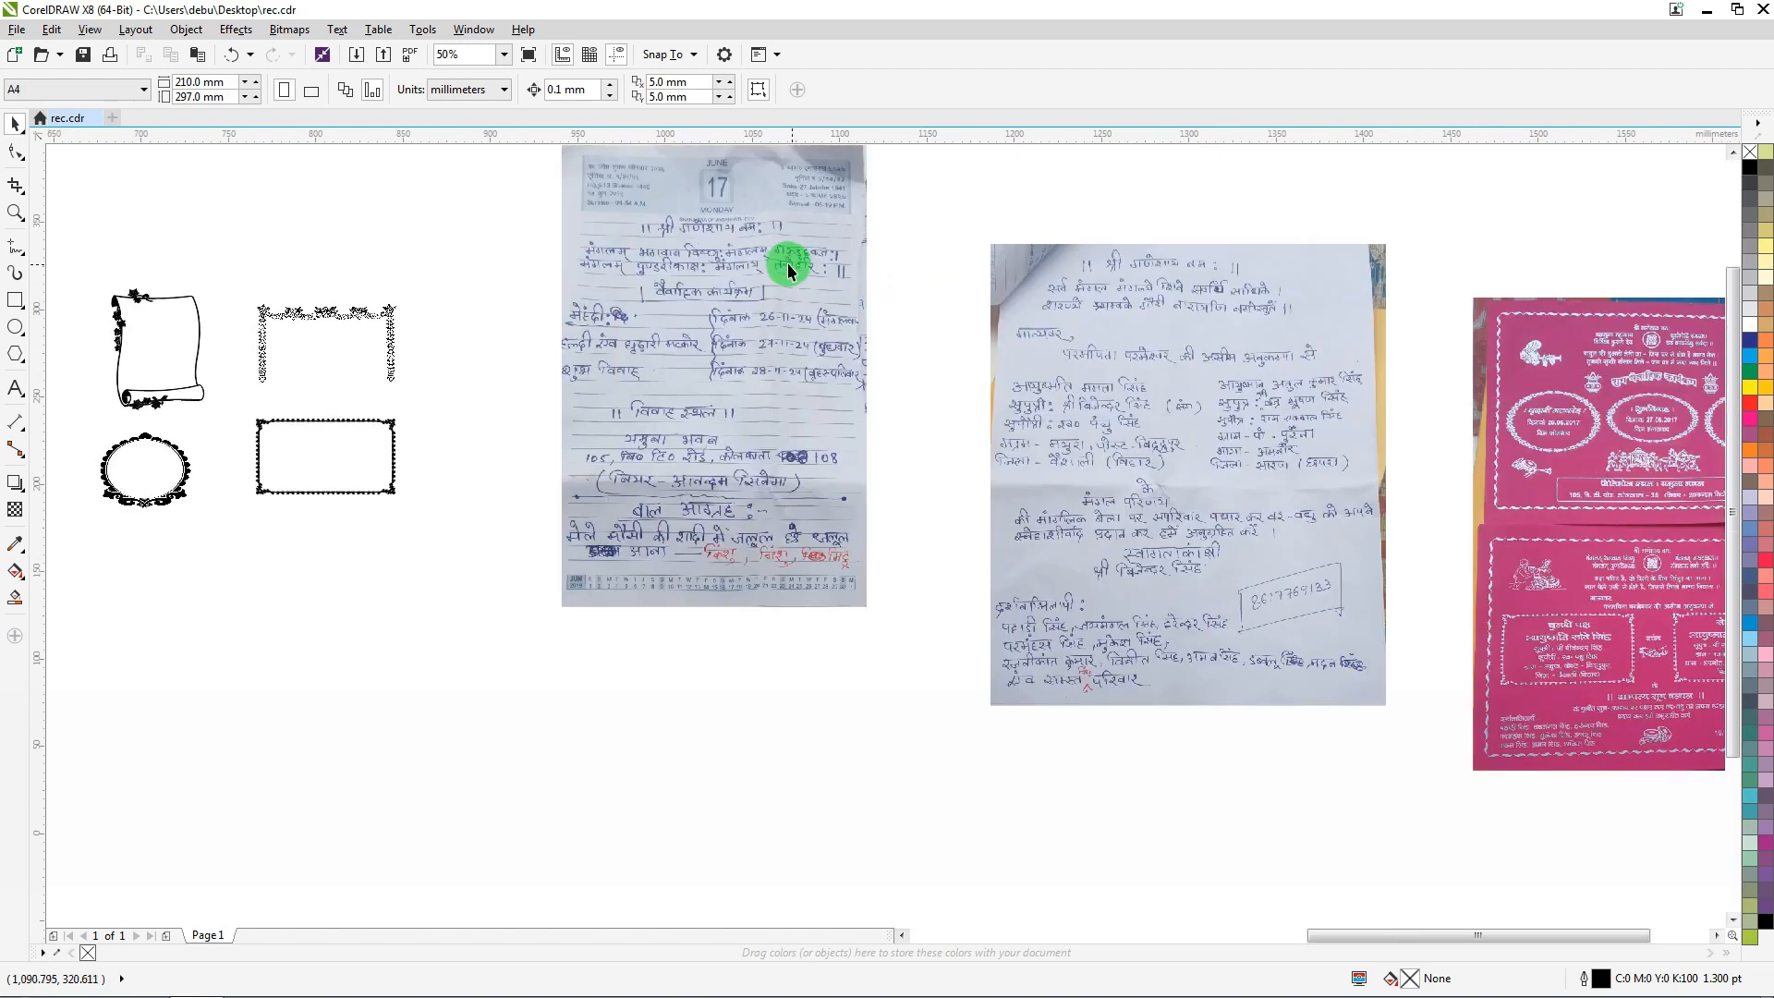
Reposition the two handwritten page photos so they sit side by side
{"action": "left_click_drag", "start_coordinate": [792, 266], "coordinate": [886, 326]}
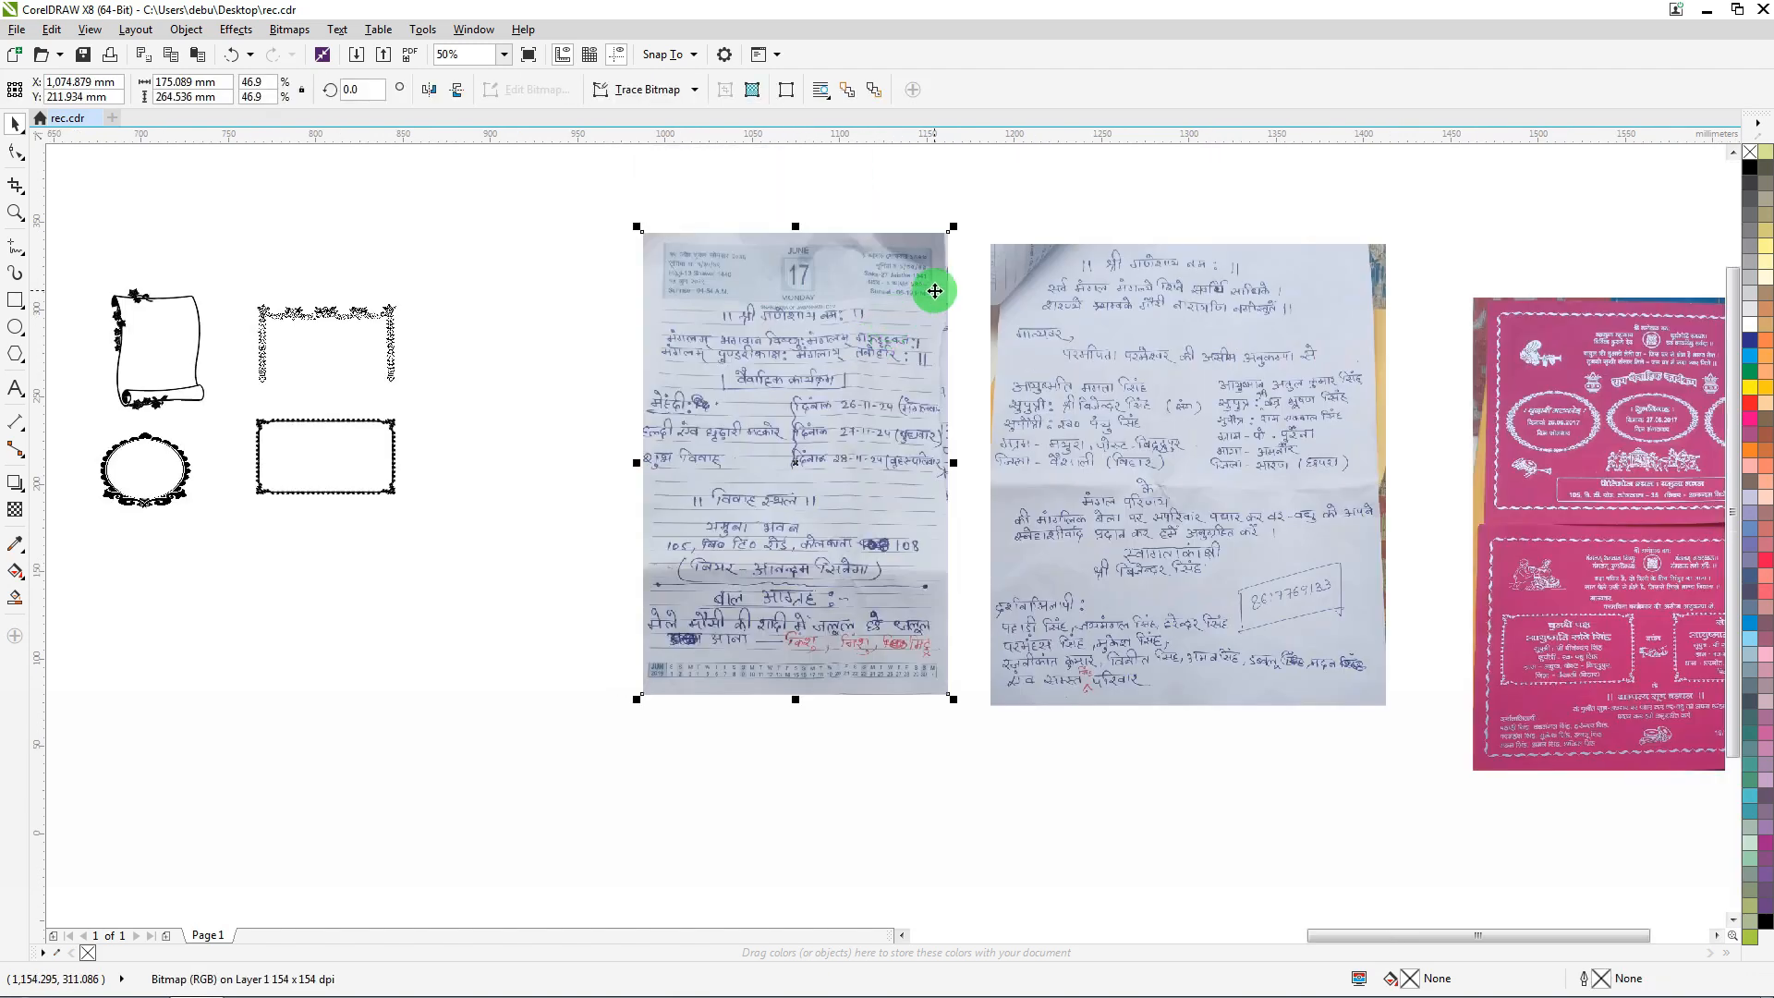
{"action": "scroll", "coordinate": [949, 311], "scroll_direction": "up", "scroll_amount": 1}
{"action": "left_click_drag", "start_coordinate": [629, 330], "coordinate": [614, 318]}
{"action": "scroll", "coordinate": [611, 319], "scroll_direction": "down", "scroll_amount": 1}
{"action": "left_click_drag", "start_coordinate": [970, 372], "coordinate": [949, 359]}
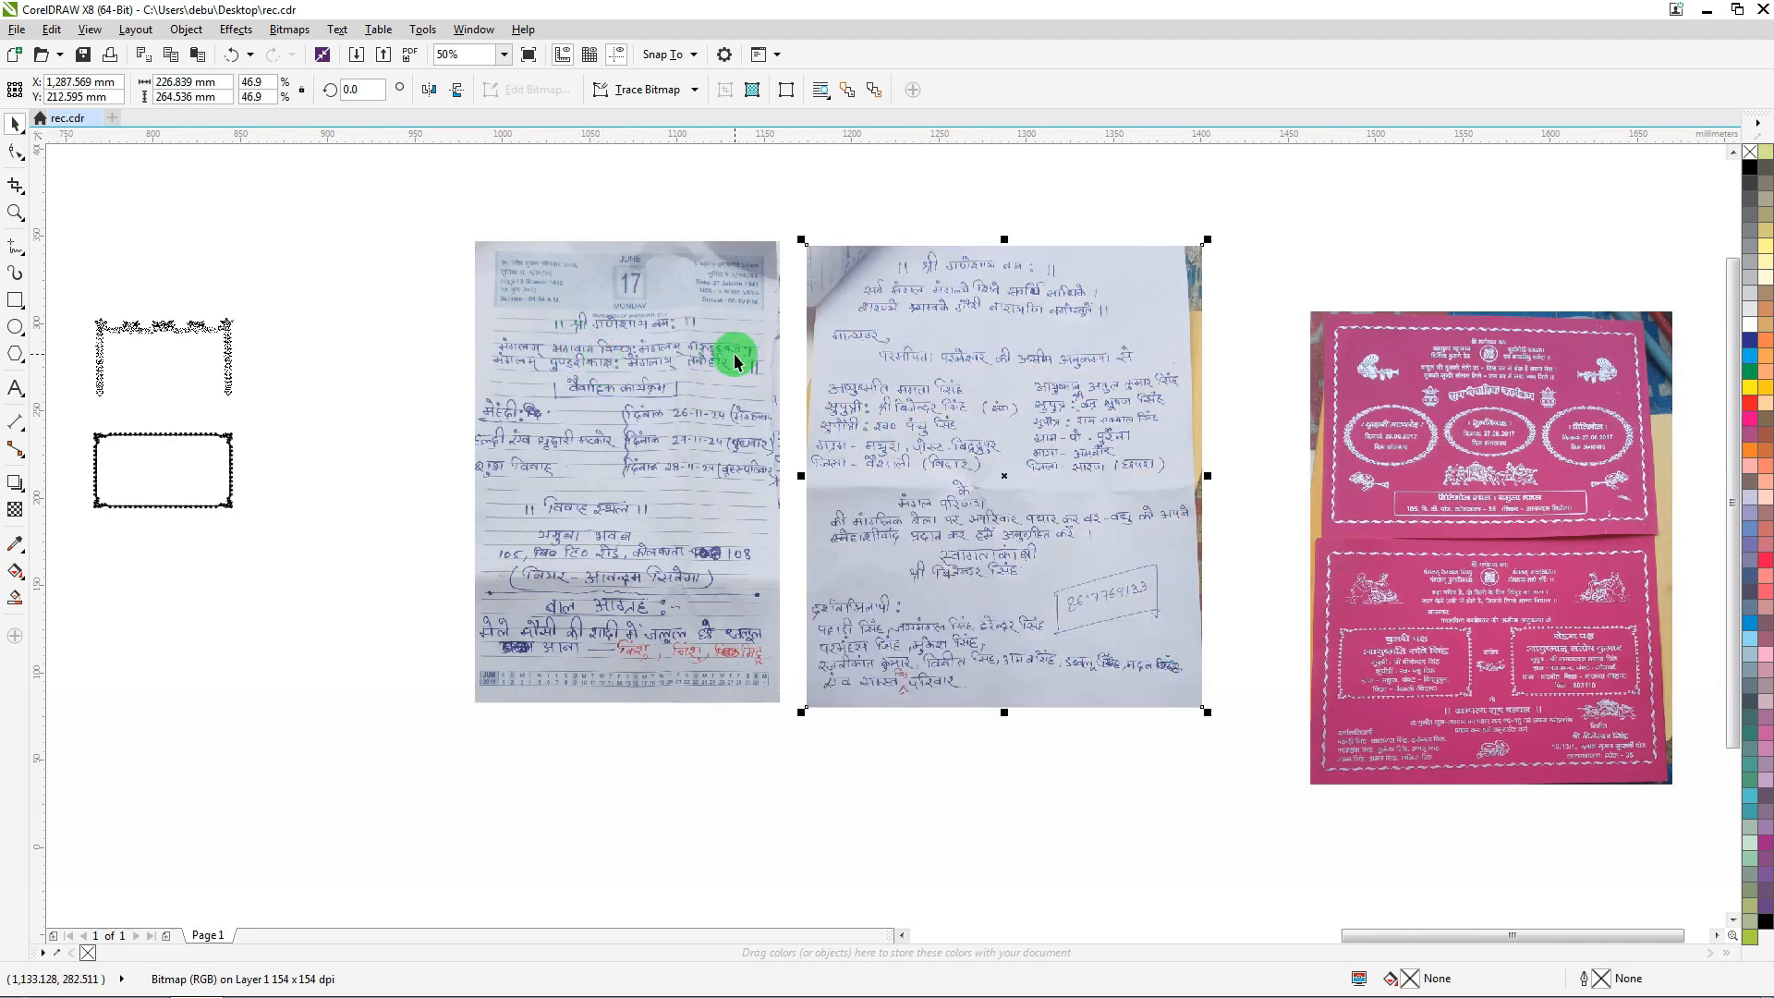
Shift the pink invitation card photo about 9 mm closer to the handwritten pages
{"action": "scroll", "coordinate": [467, 341], "scroll_direction": "down", "scroll_amount": 1}
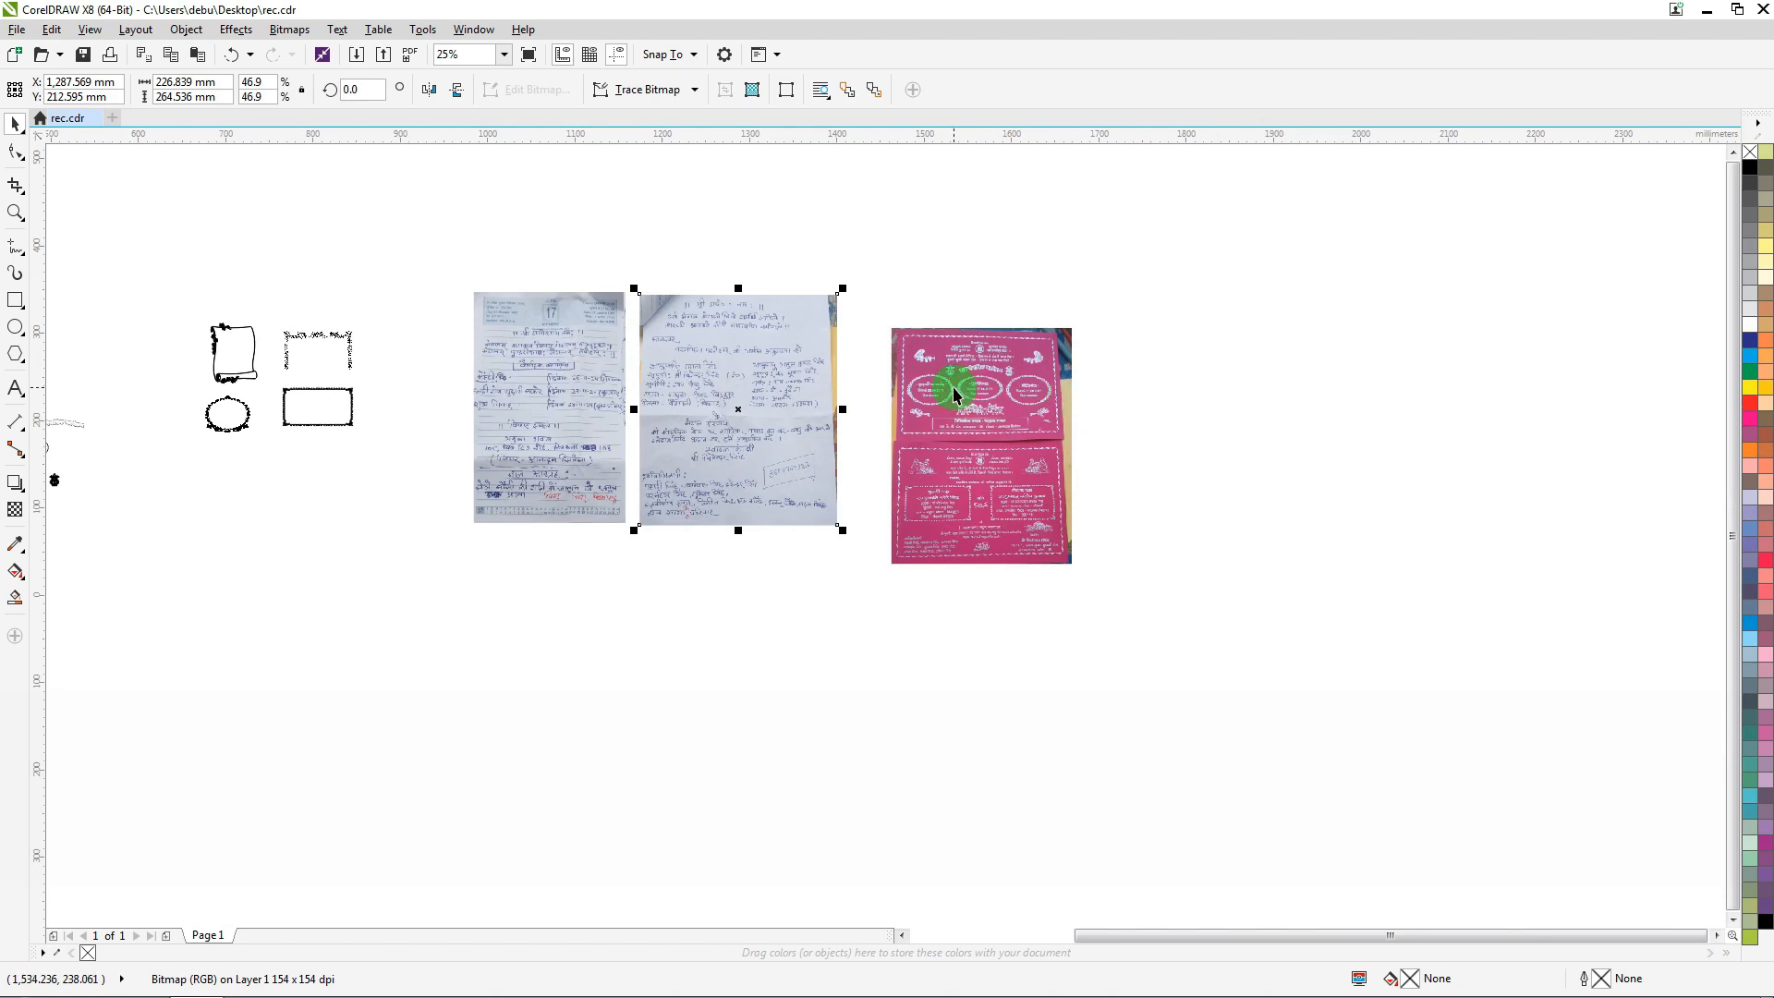
{"action": "scroll", "coordinate": [958, 386], "scroll_direction": "up", "scroll_amount": 1}
{"action": "left_click", "coordinate": [896, 328]}
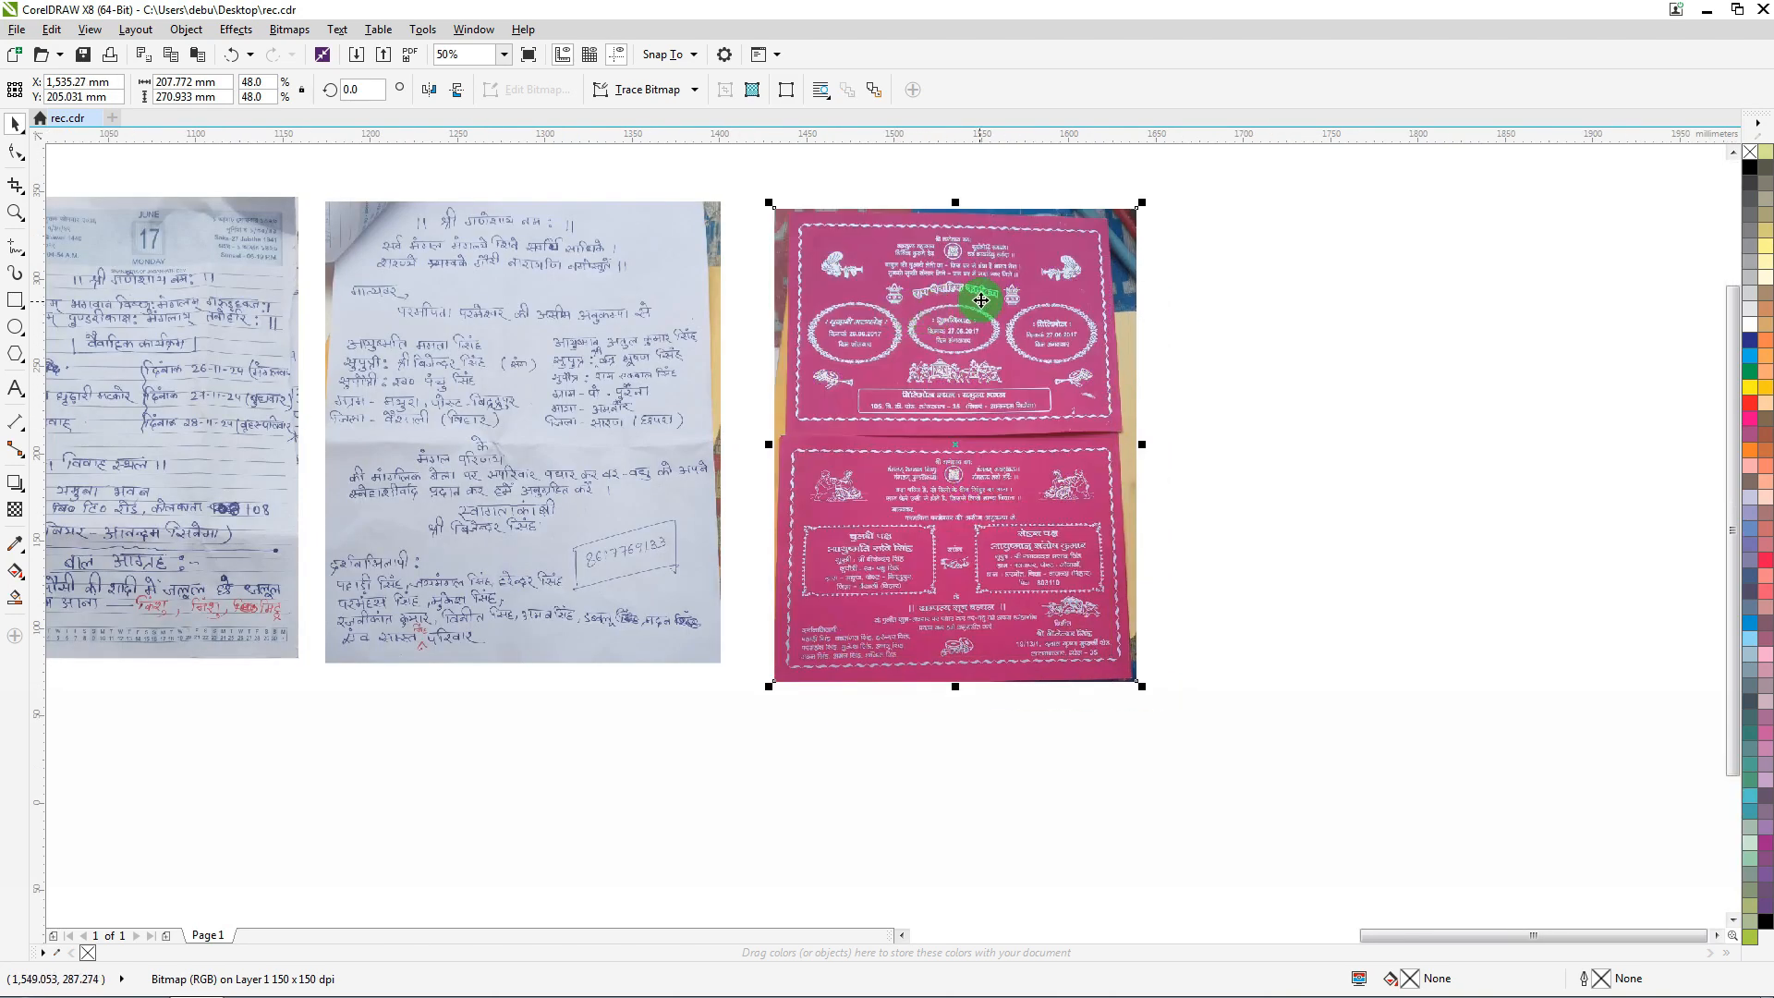
{"action": "scroll", "coordinate": [1064, 265], "scroll_direction": "up", "scroll_amount": 1}
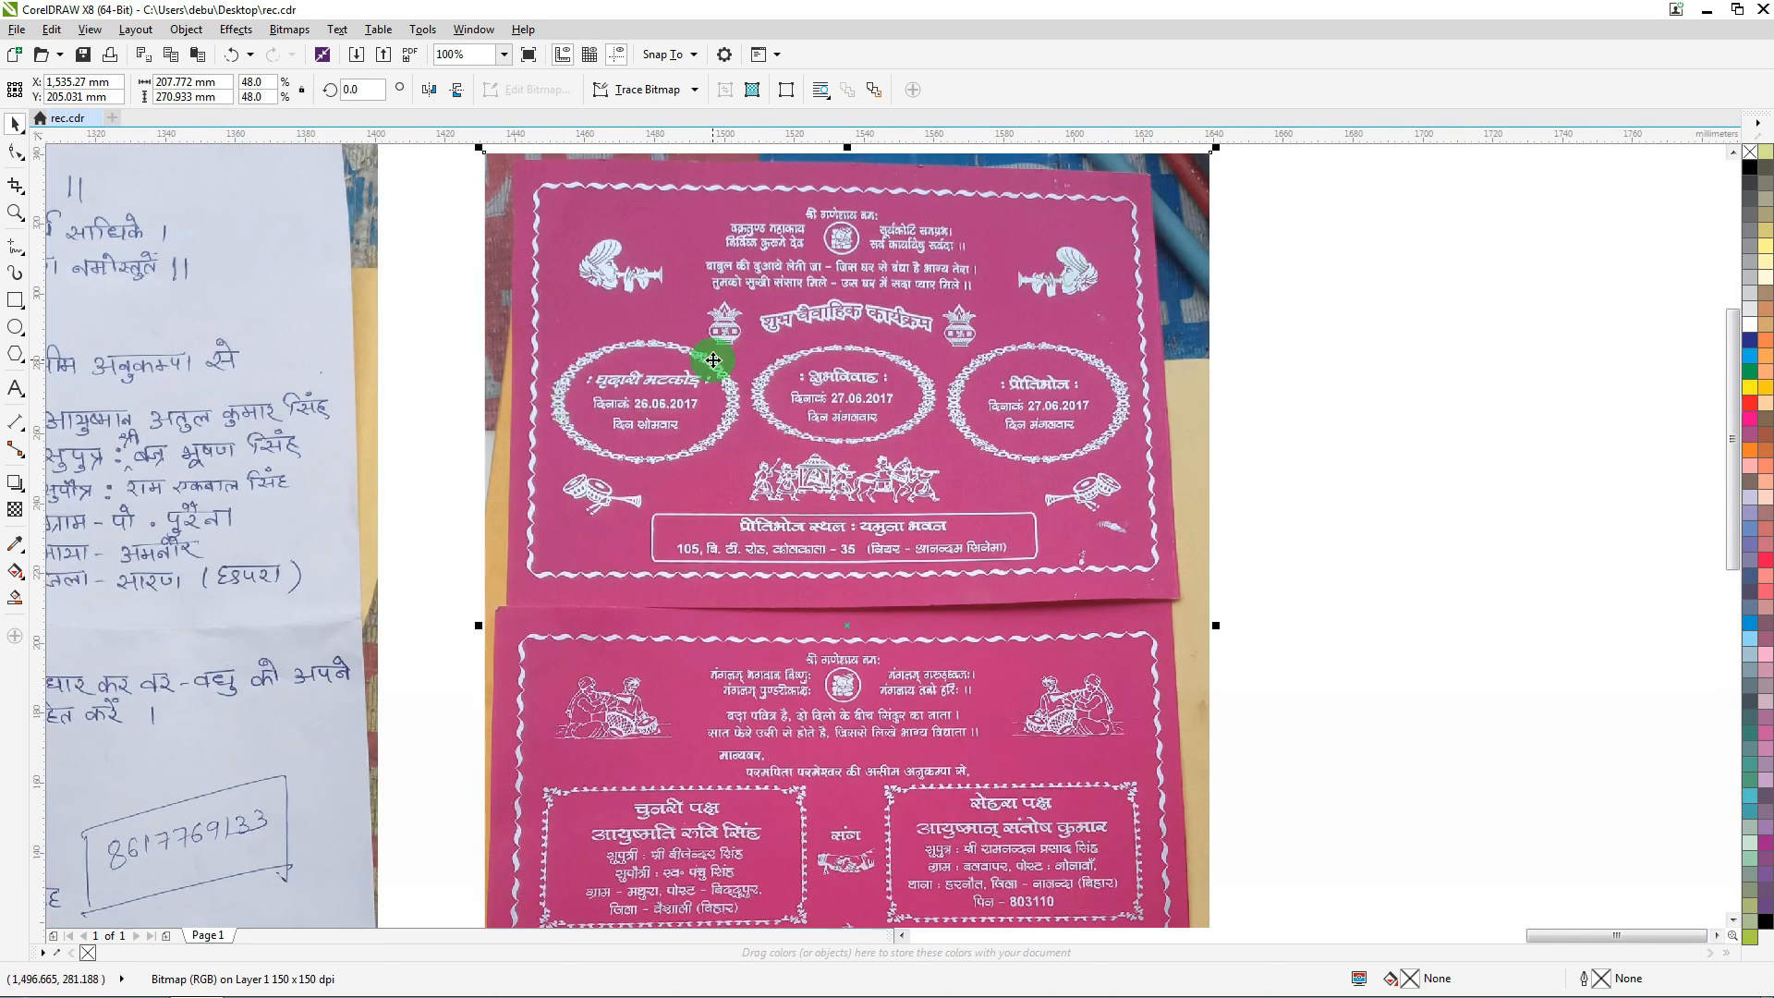
{"action": "left_click_drag", "start_coordinate": [705, 360], "coordinate": [673, 364]}
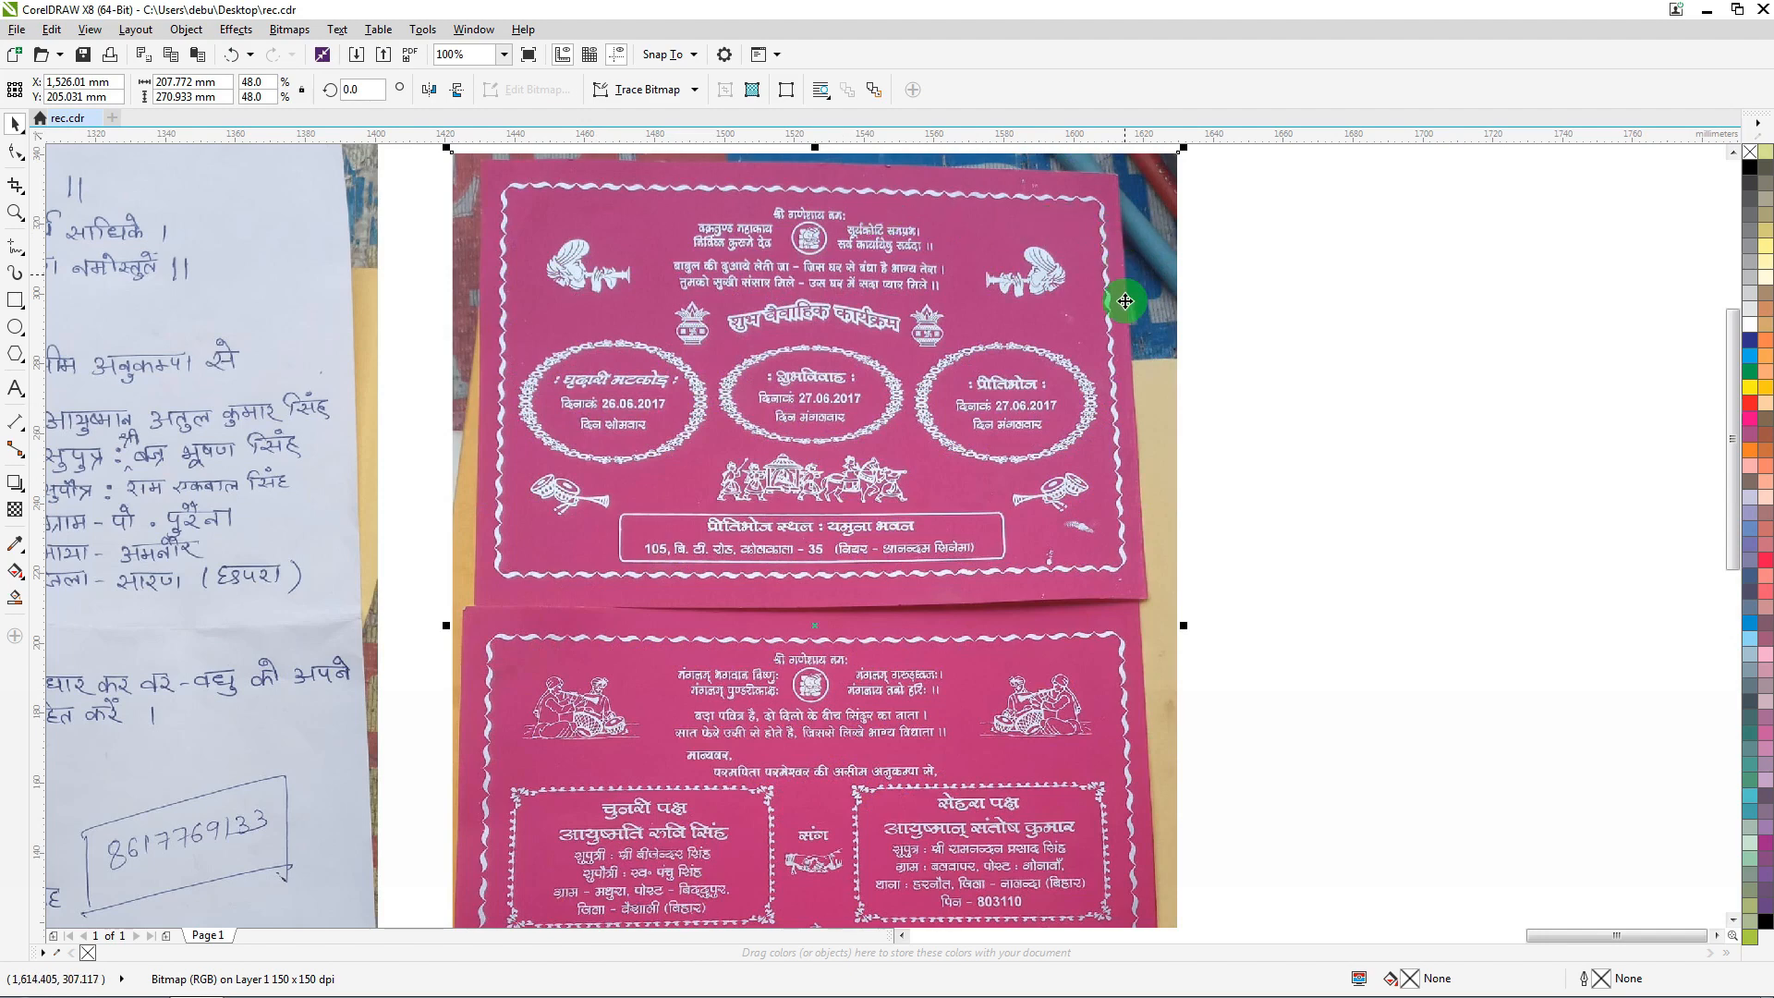
Adjust the spacing of the handwritten page photos, moving the second one nearer to the pink card
{"action": "scroll", "coordinate": [693, 439], "scroll_direction": "down", "scroll_amount": 1}
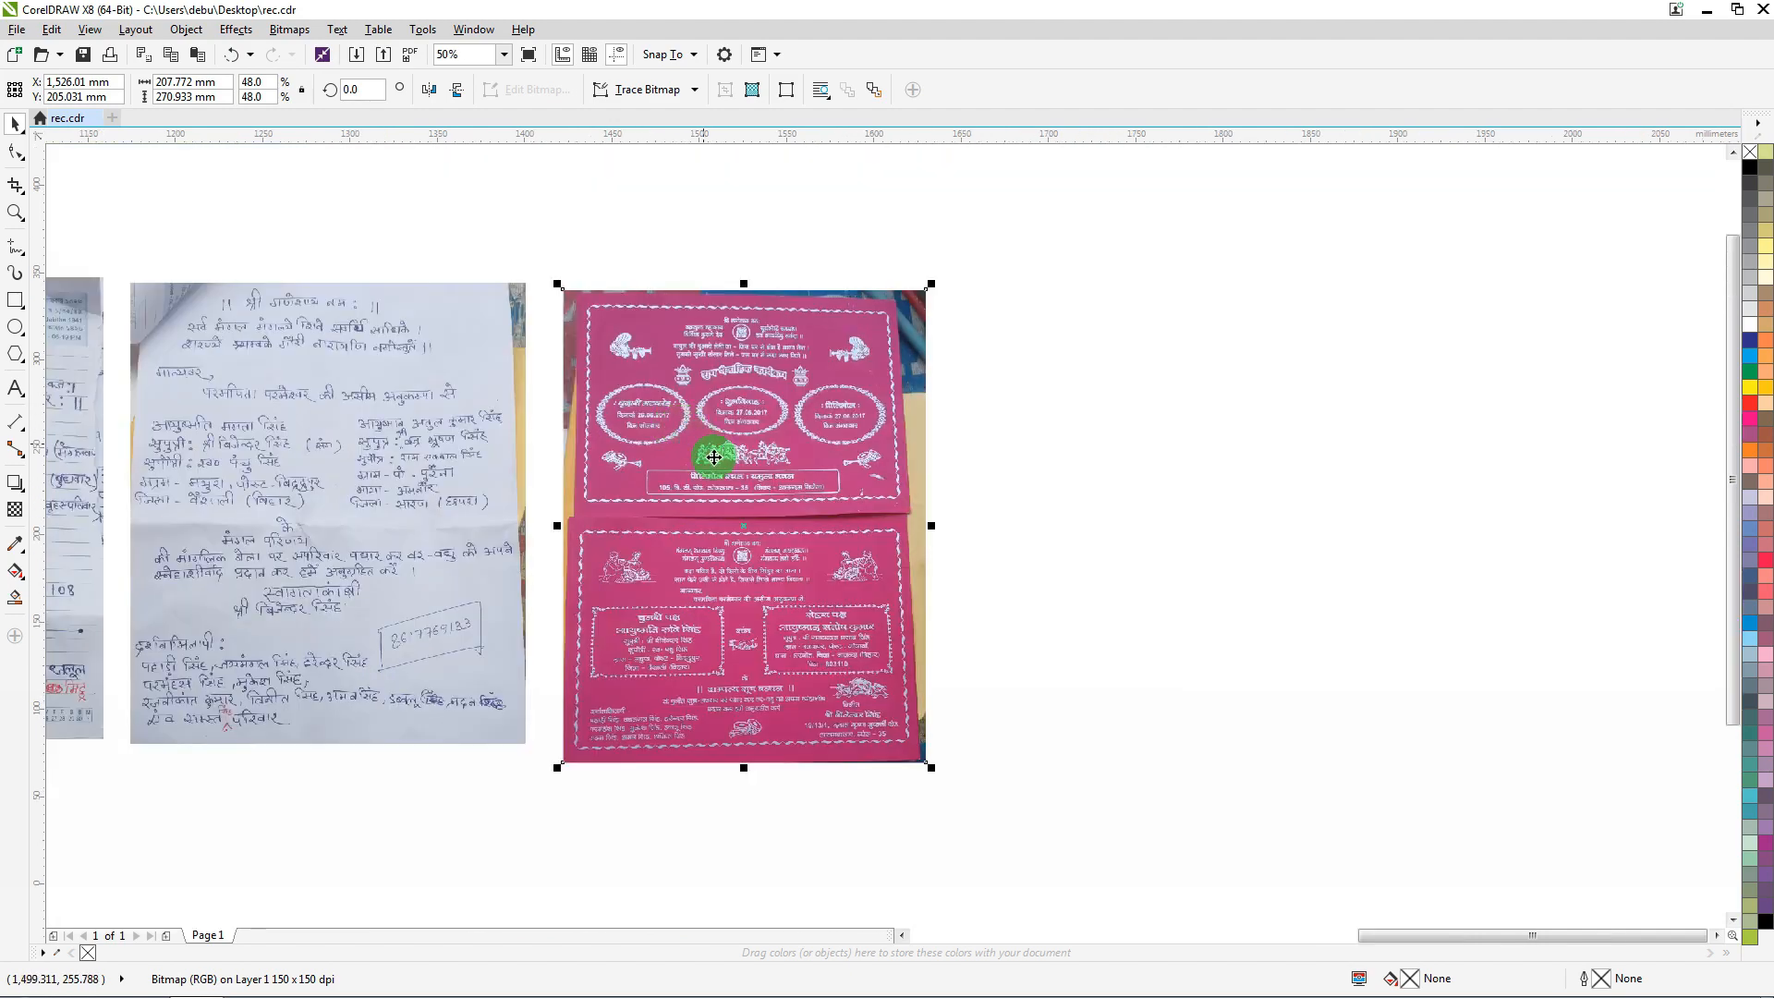
{"action": "scroll", "coordinate": [749, 688], "scroll_direction": "up", "scroll_amount": 1}
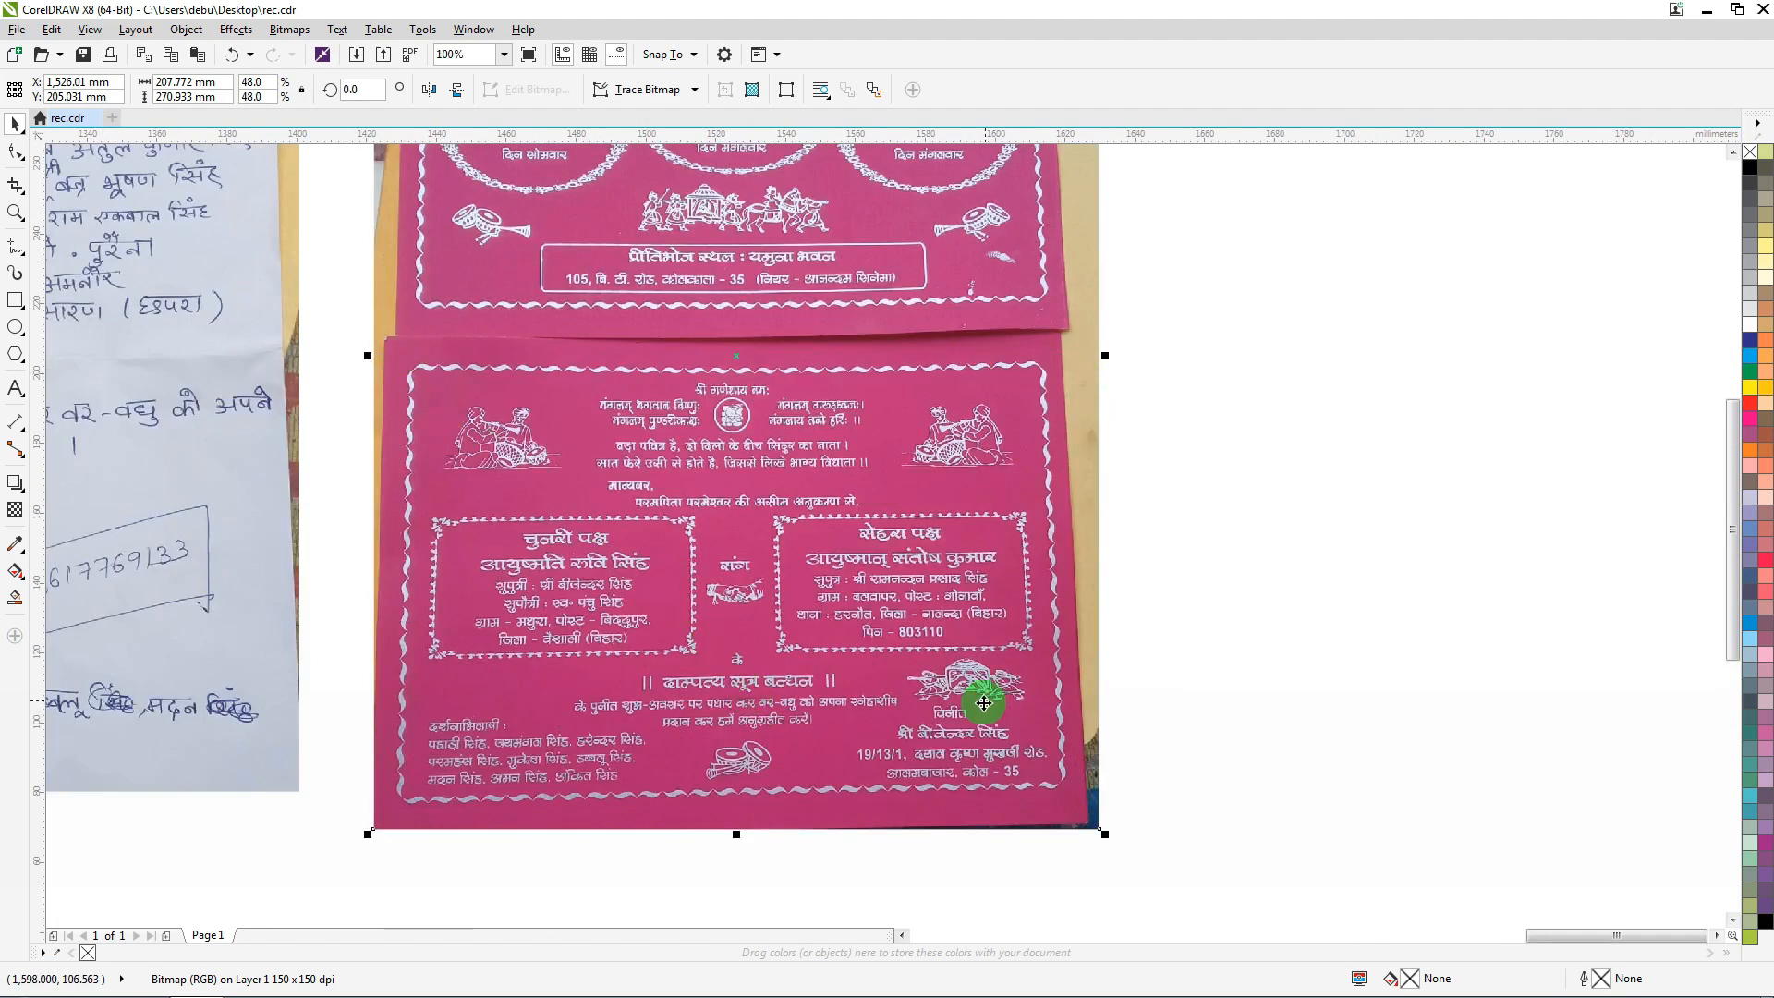
{"action": "scroll", "coordinate": [766, 510], "scroll_direction": "down", "scroll_amount": 2}
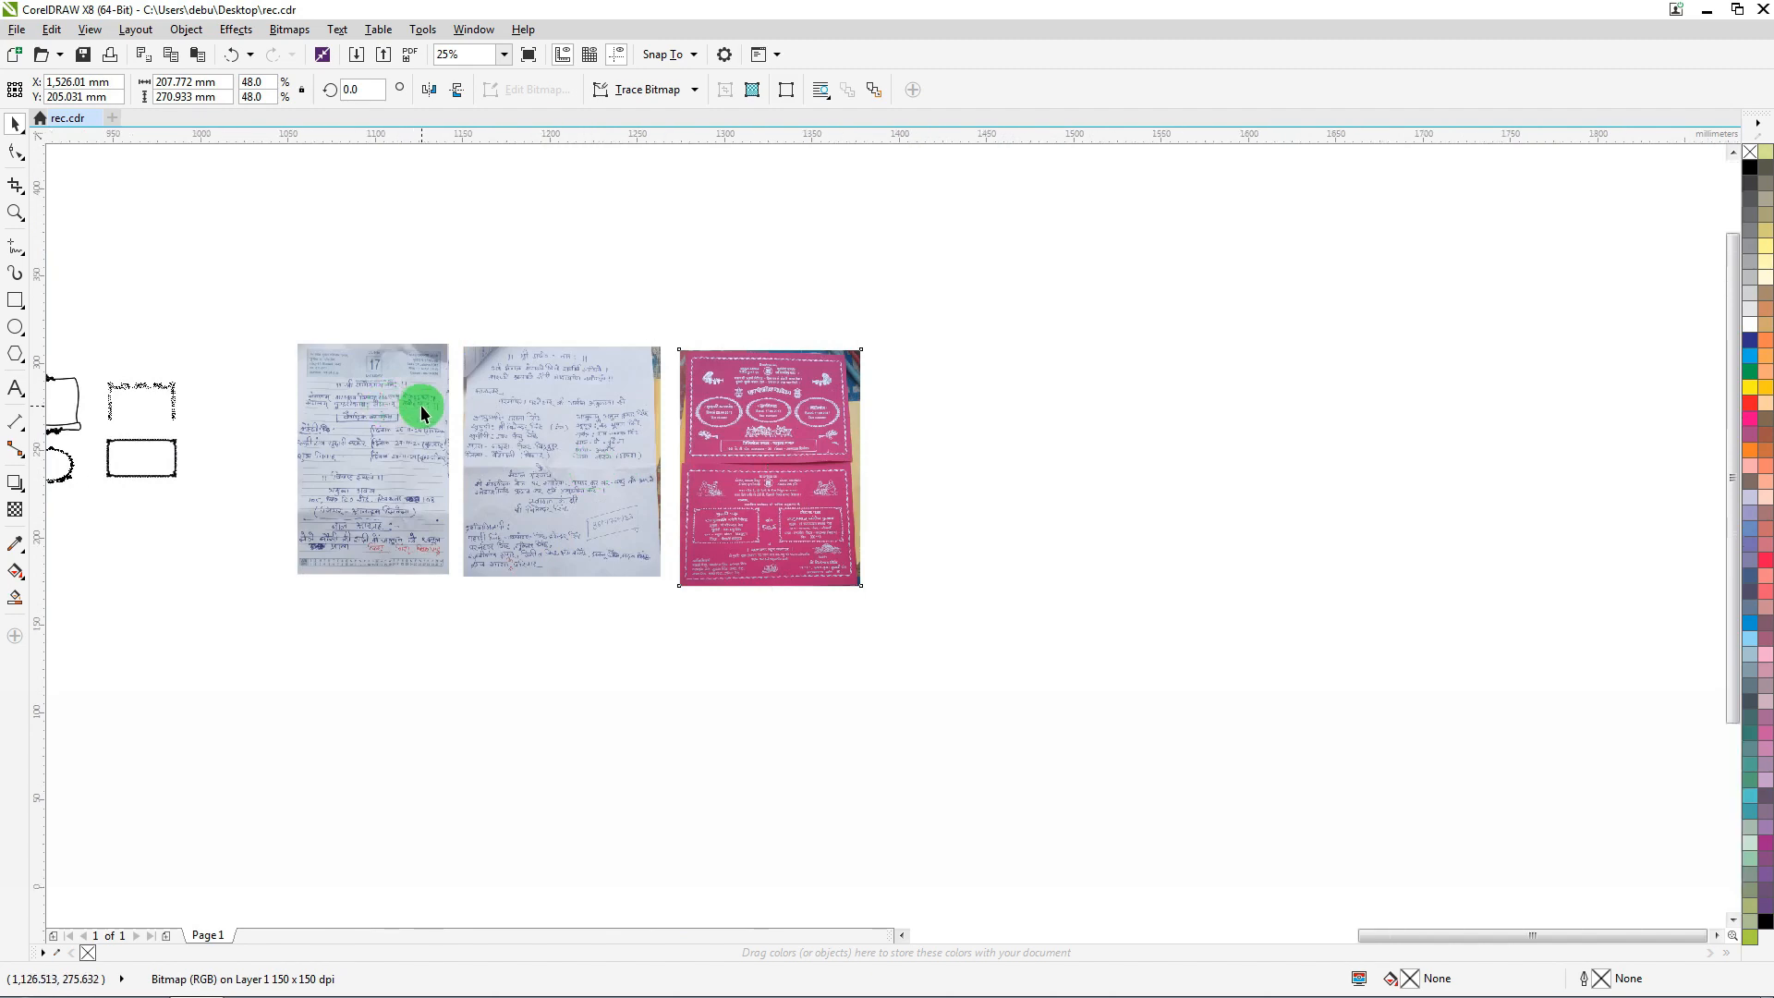
{"action": "scroll", "coordinate": [420, 411], "scroll_direction": "up", "scroll_amount": 1}
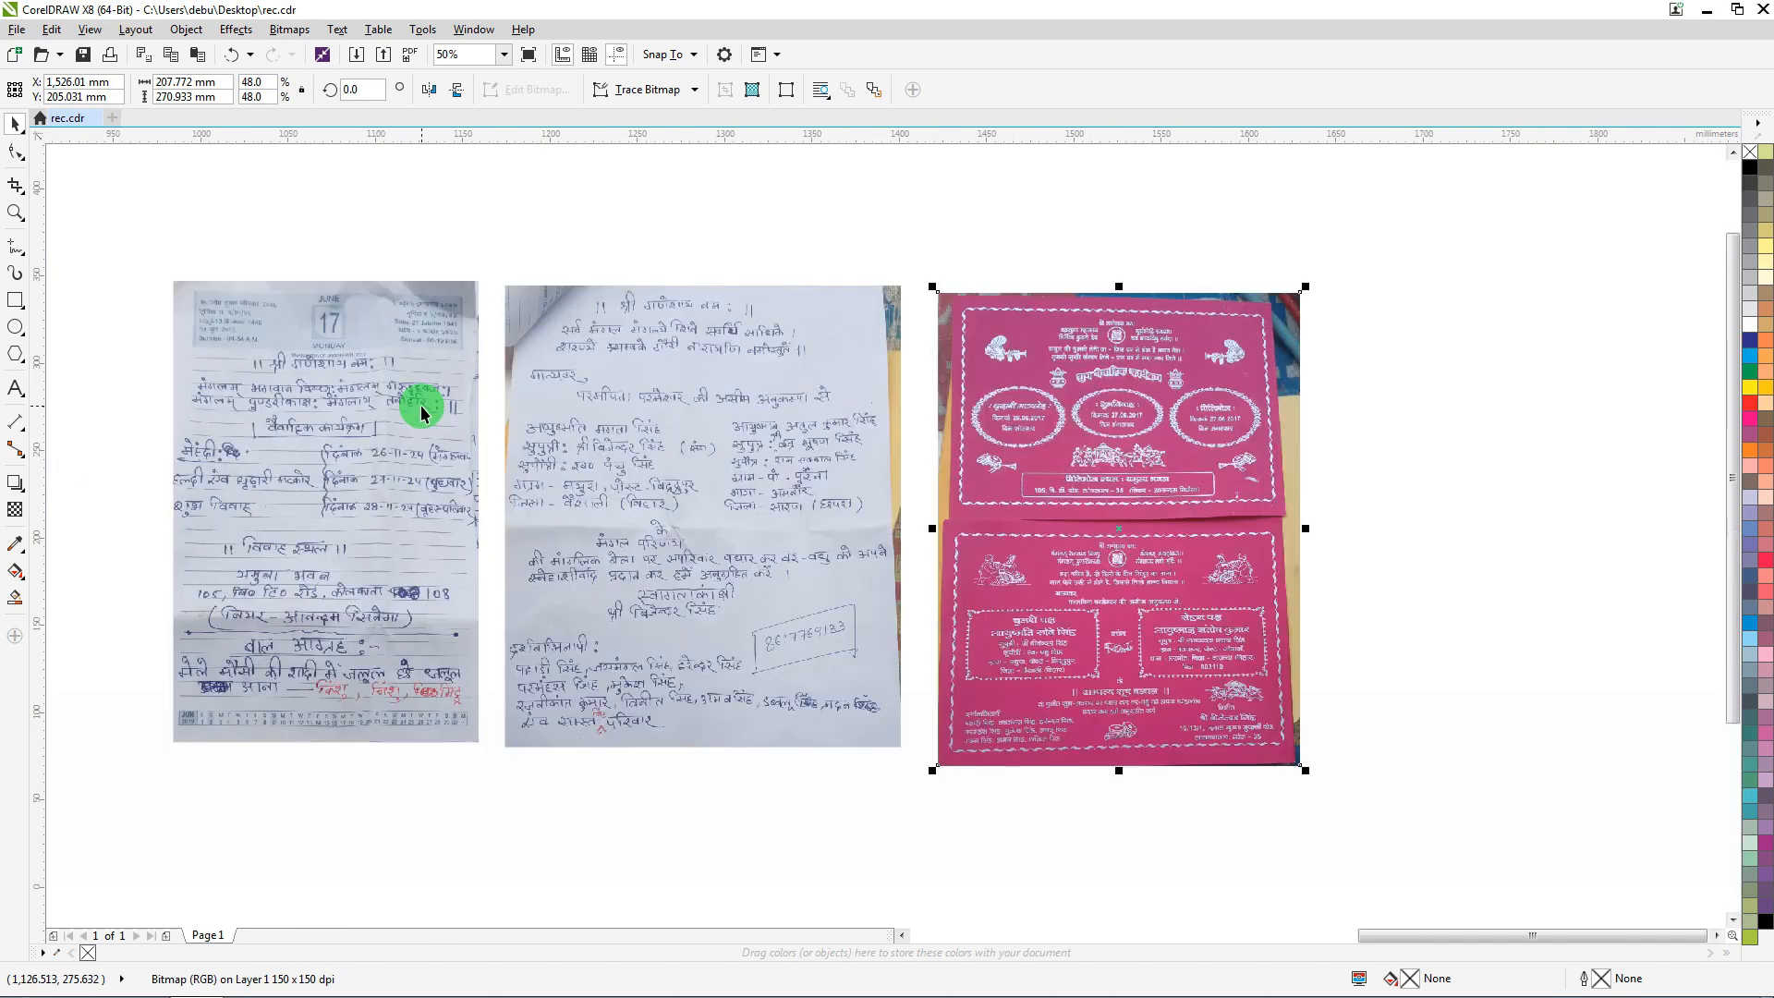
{"action": "left_click_drag", "start_coordinate": [420, 411], "coordinate": [389, 367]}
{"action": "left_click_drag", "start_coordinate": [690, 374], "coordinate": [708, 390]}
{"action": "left_click_drag", "start_coordinate": [315, 350], "coordinate": [341, 390]}
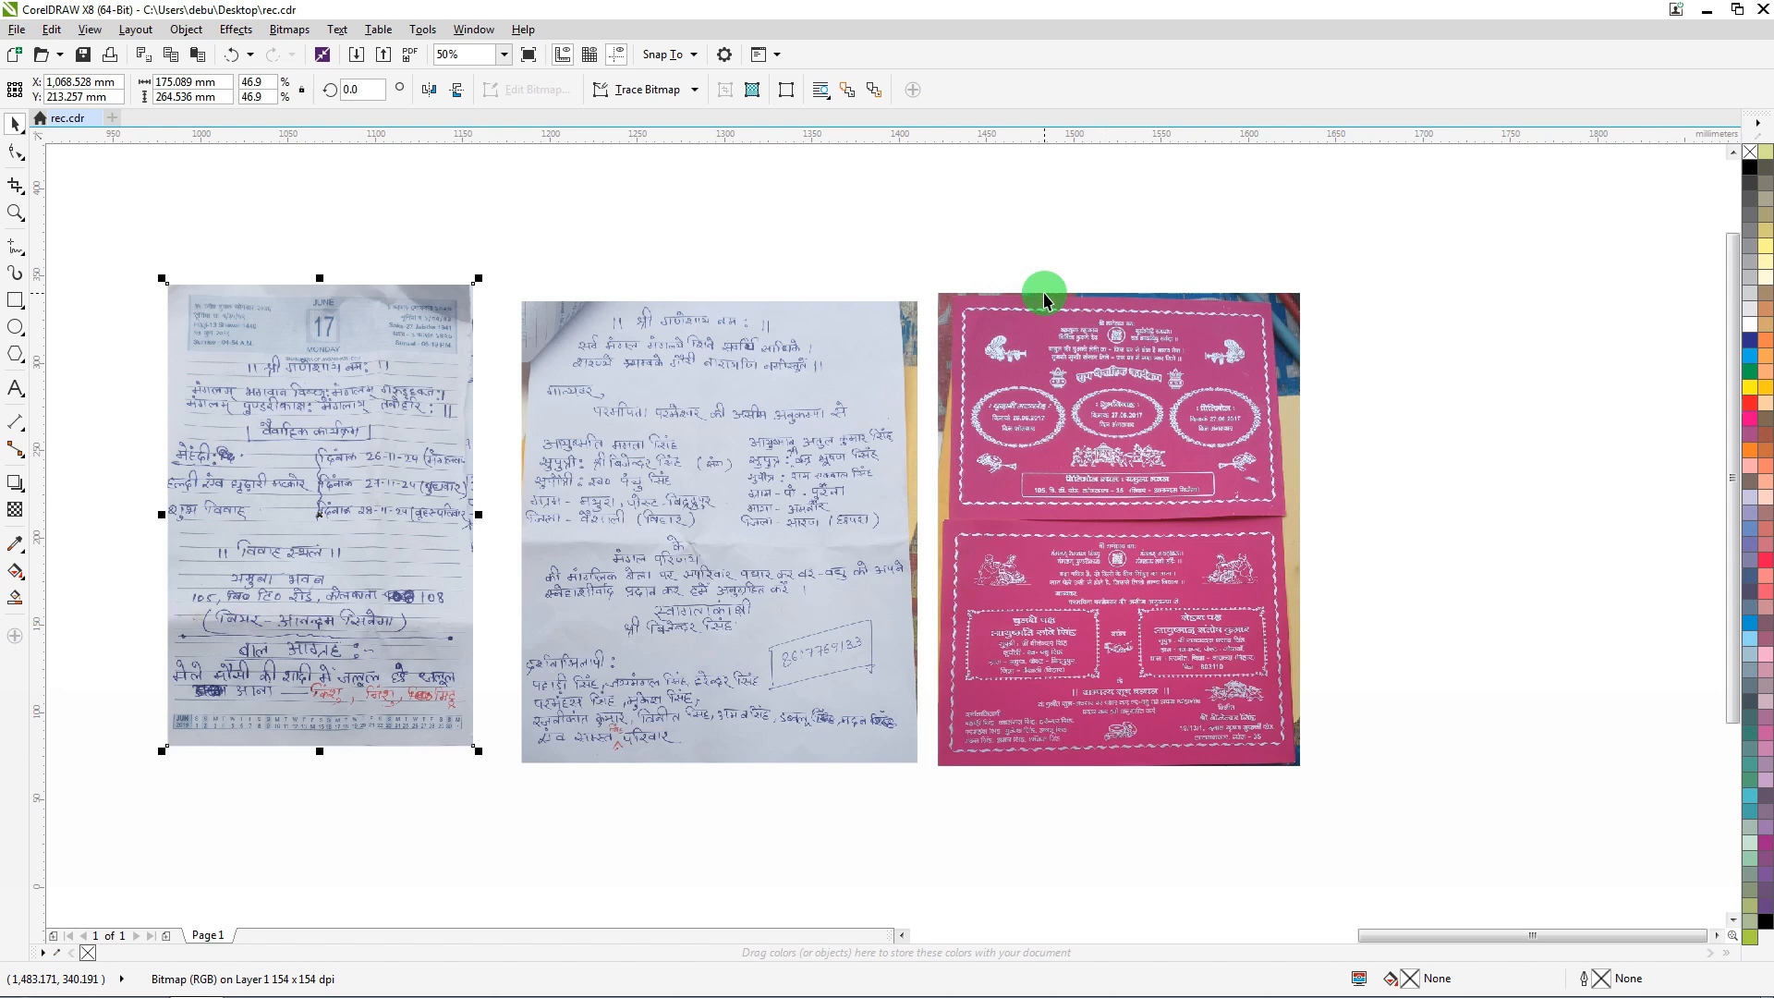
Examine the pink sample card's Ganesh heading, verses, ceremony ovals and both card sides up close
{"action": "scroll", "coordinate": [1044, 297], "scroll_direction": "up", "scroll_amount": 5}
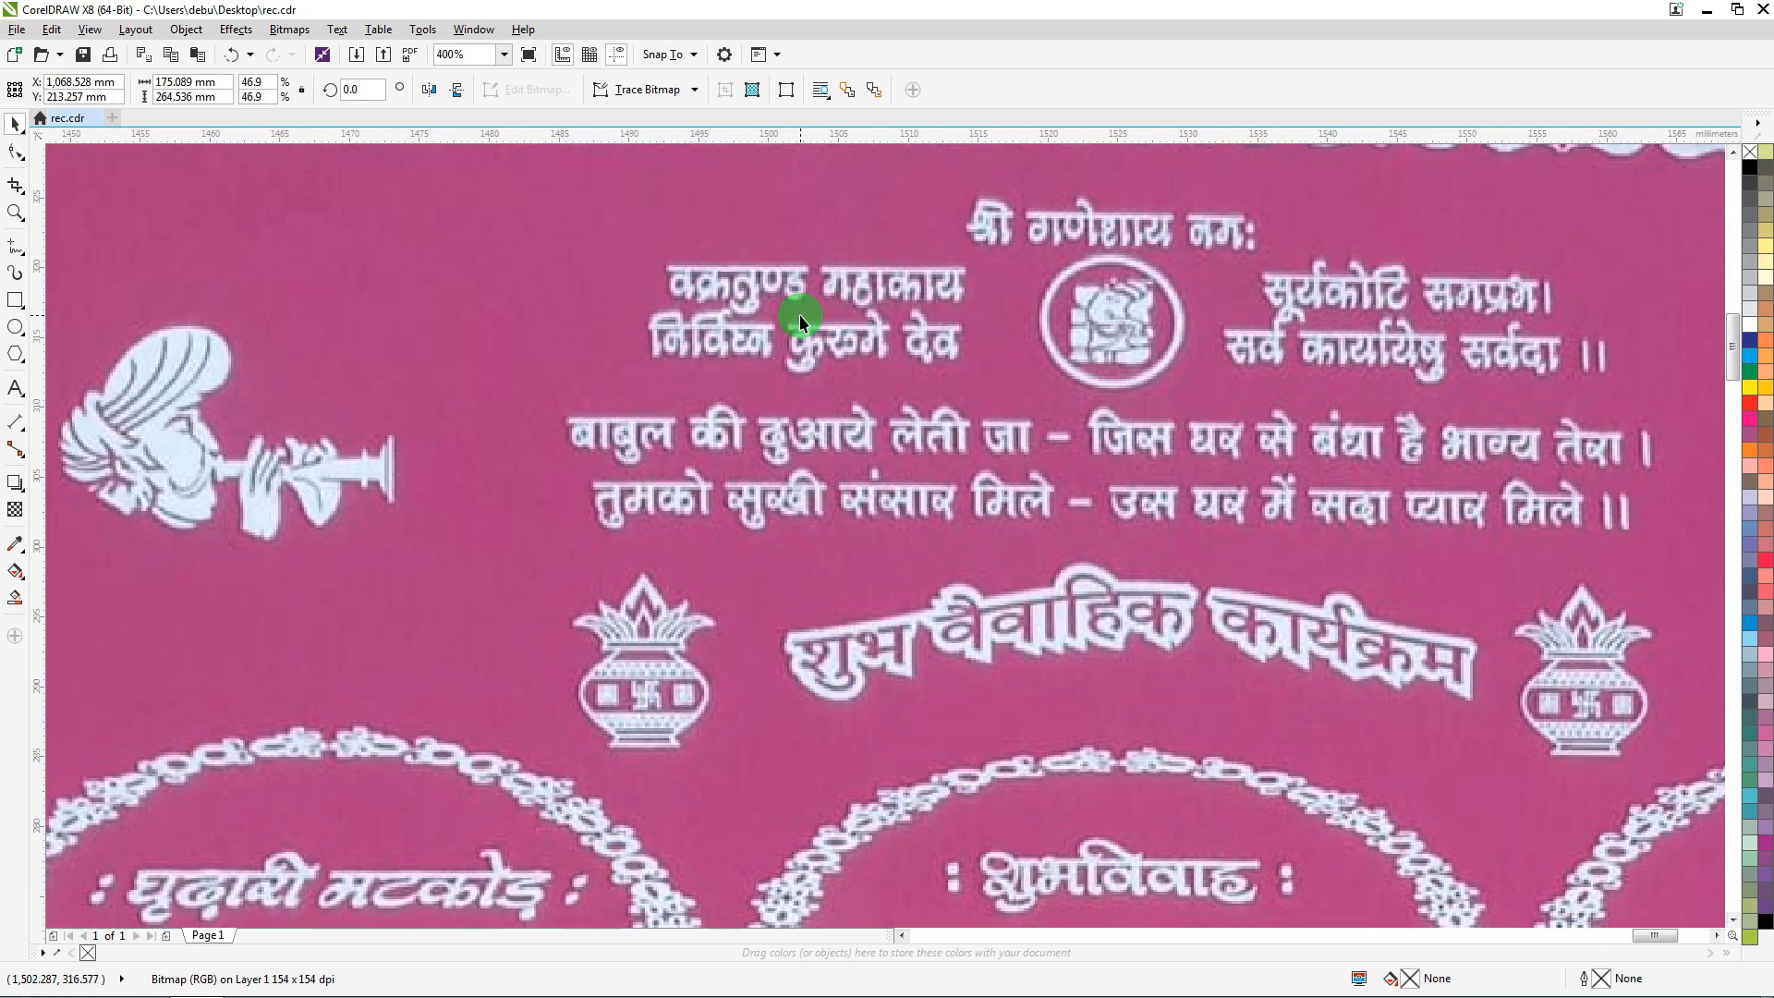
{"action": "scroll", "coordinate": [424, 297], "scroll_direction": "down", "scroll_amount": 4}
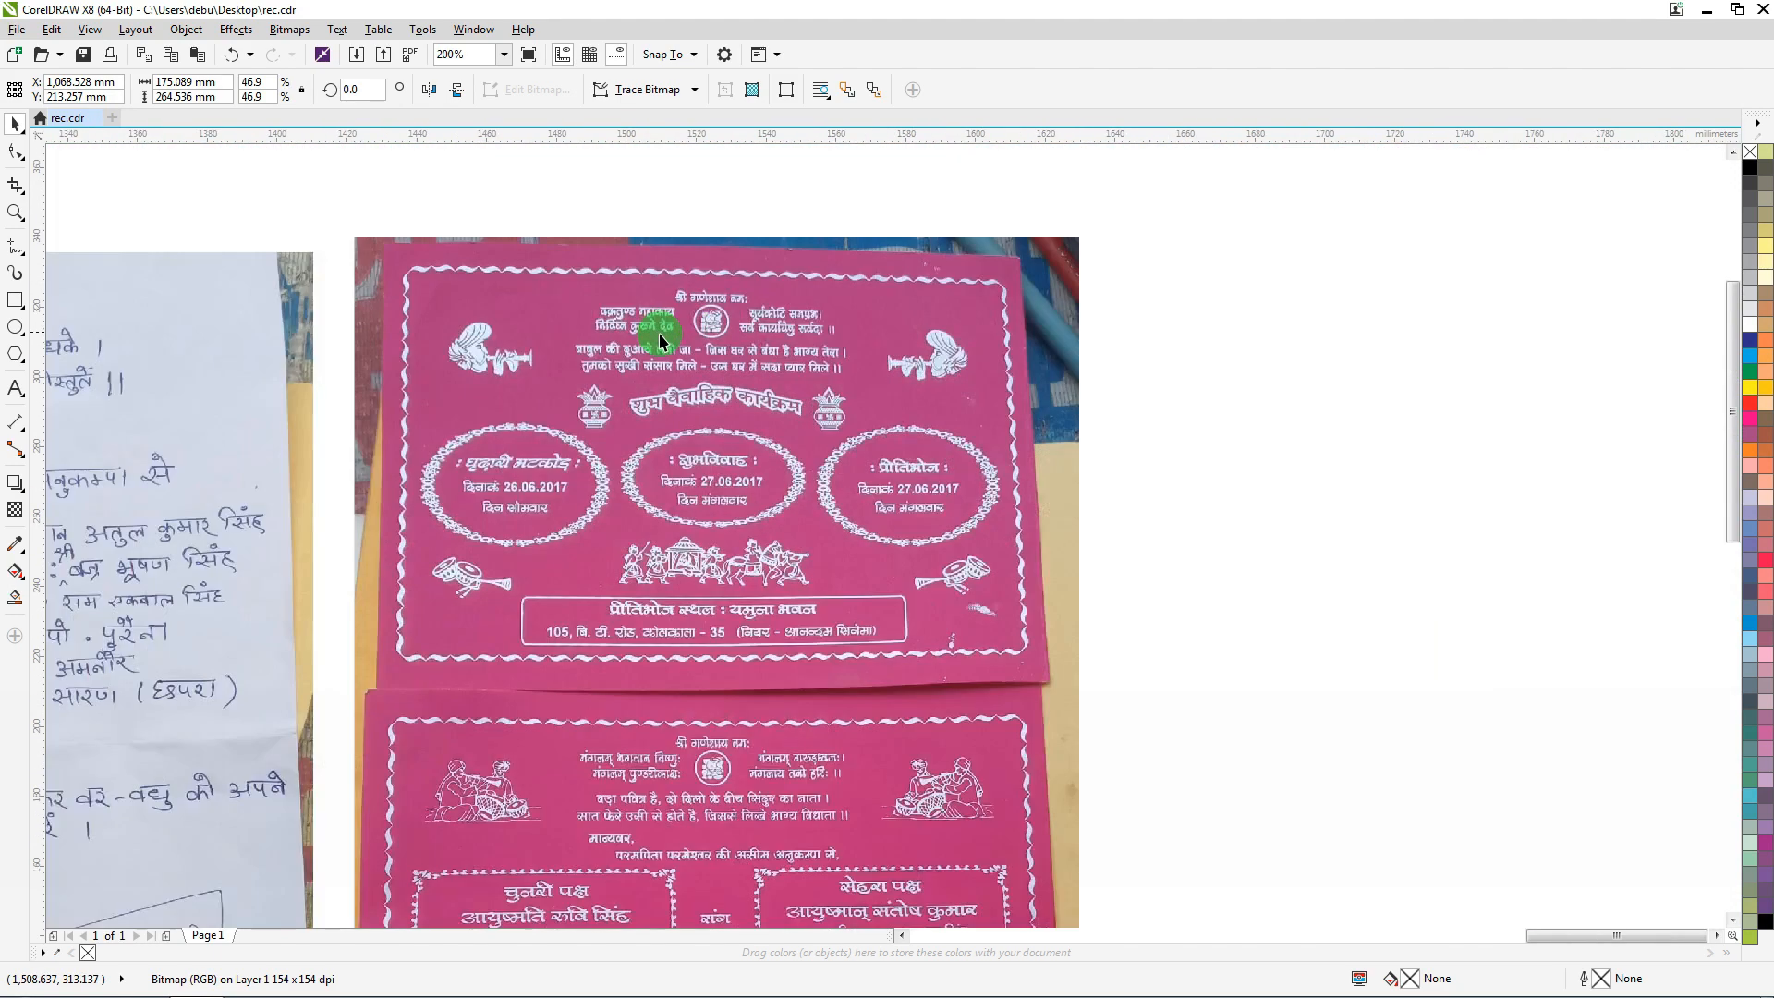
{"action": "scroll", "coordinate": [590, 767], "scroll_direction": "up", "scroll_amount": 4}
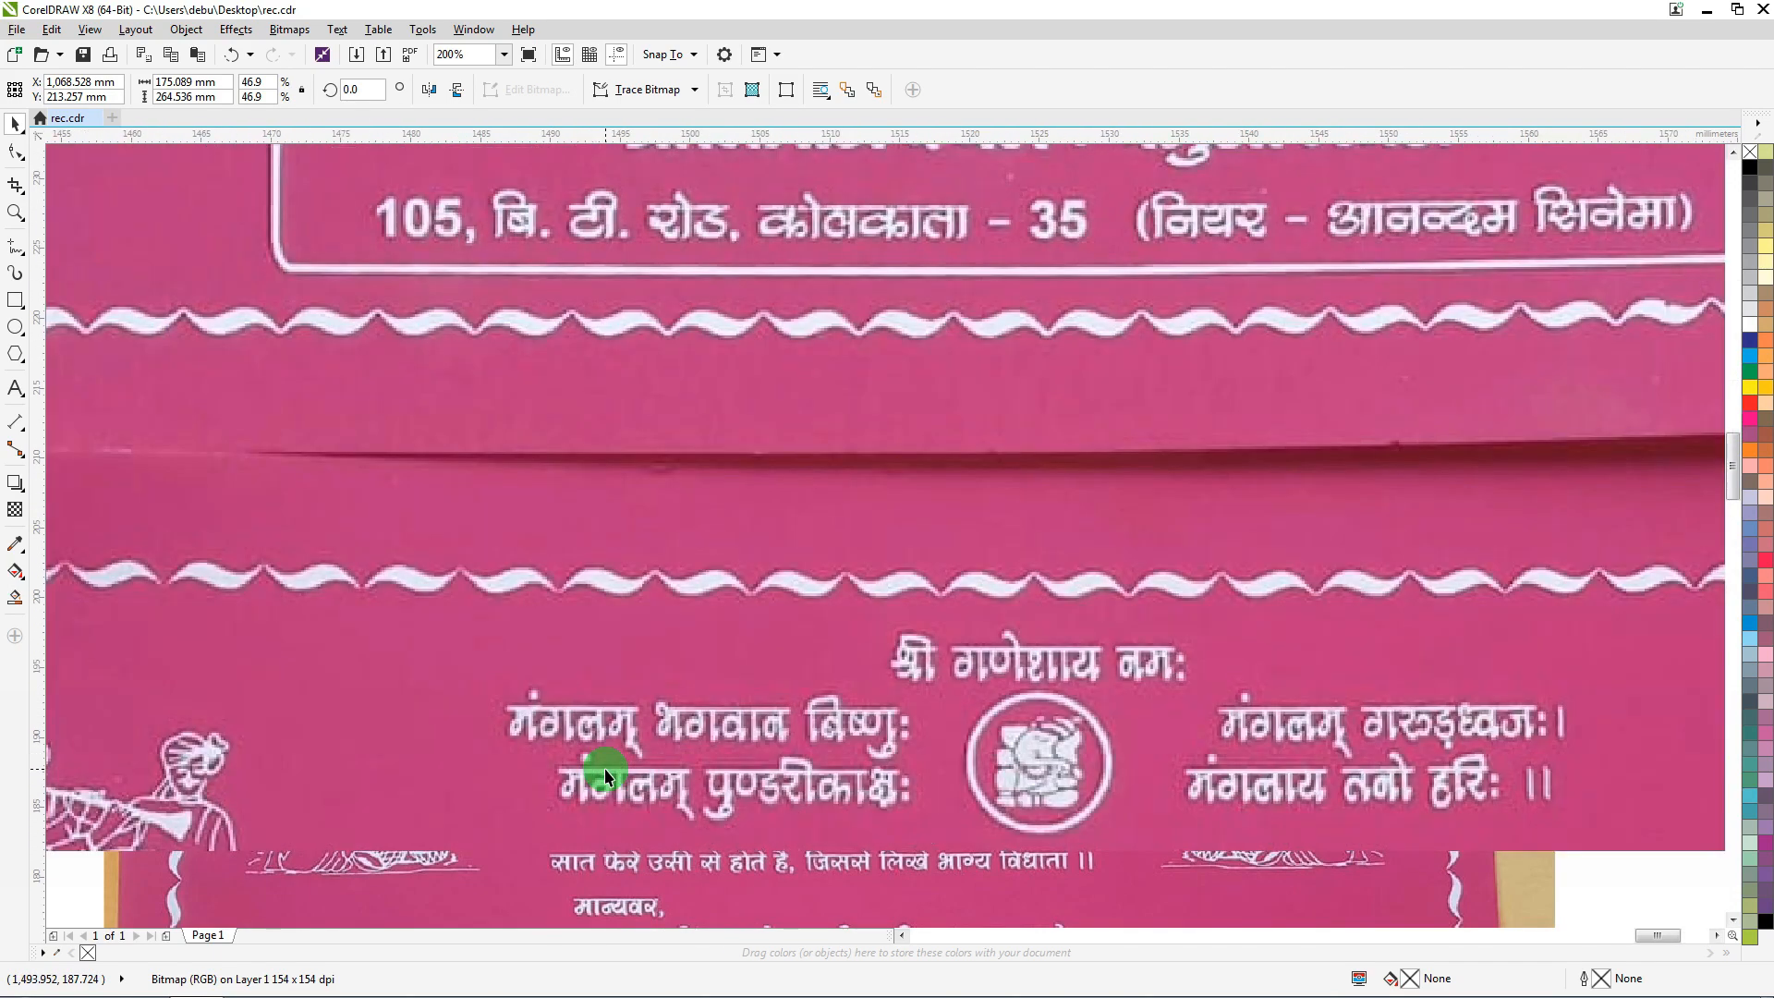
{"action": "scroll", "coordinate": [555, 681], "scroll_direction": "down", "scroll_amount": 4}
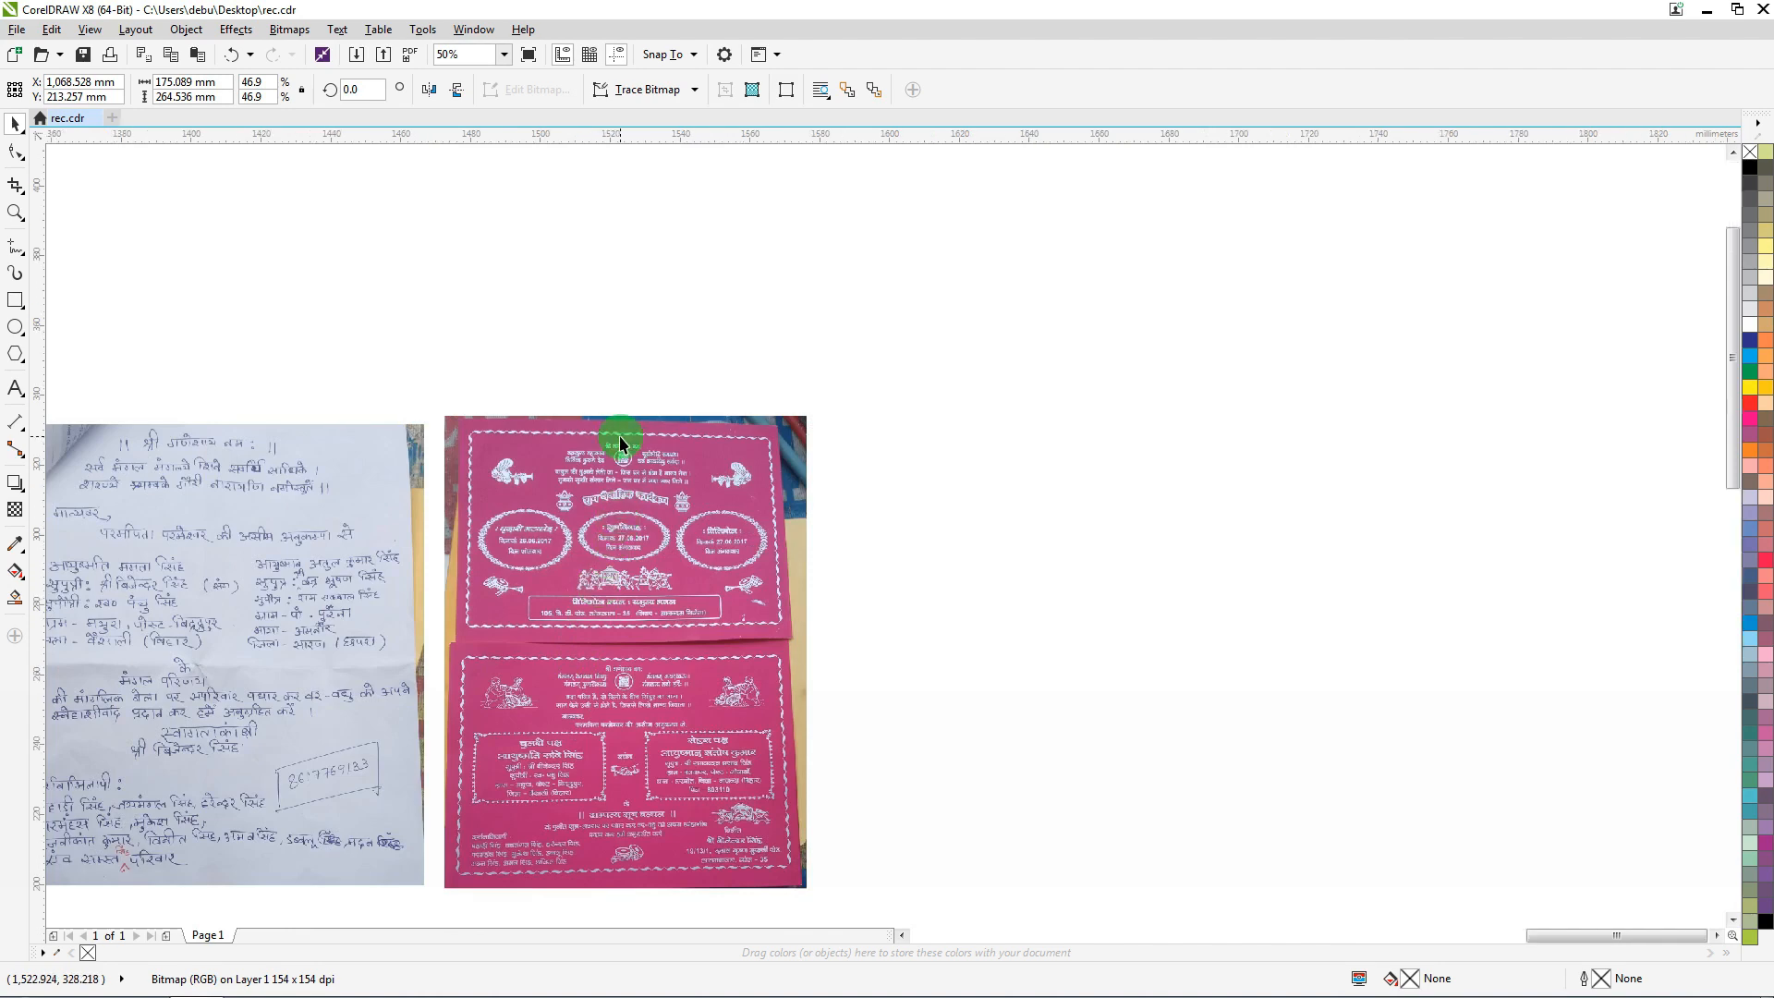
{"action": "scroll", "coordinate": [600, 462], "scroll_direction": "up", "scroll_amount": 4}
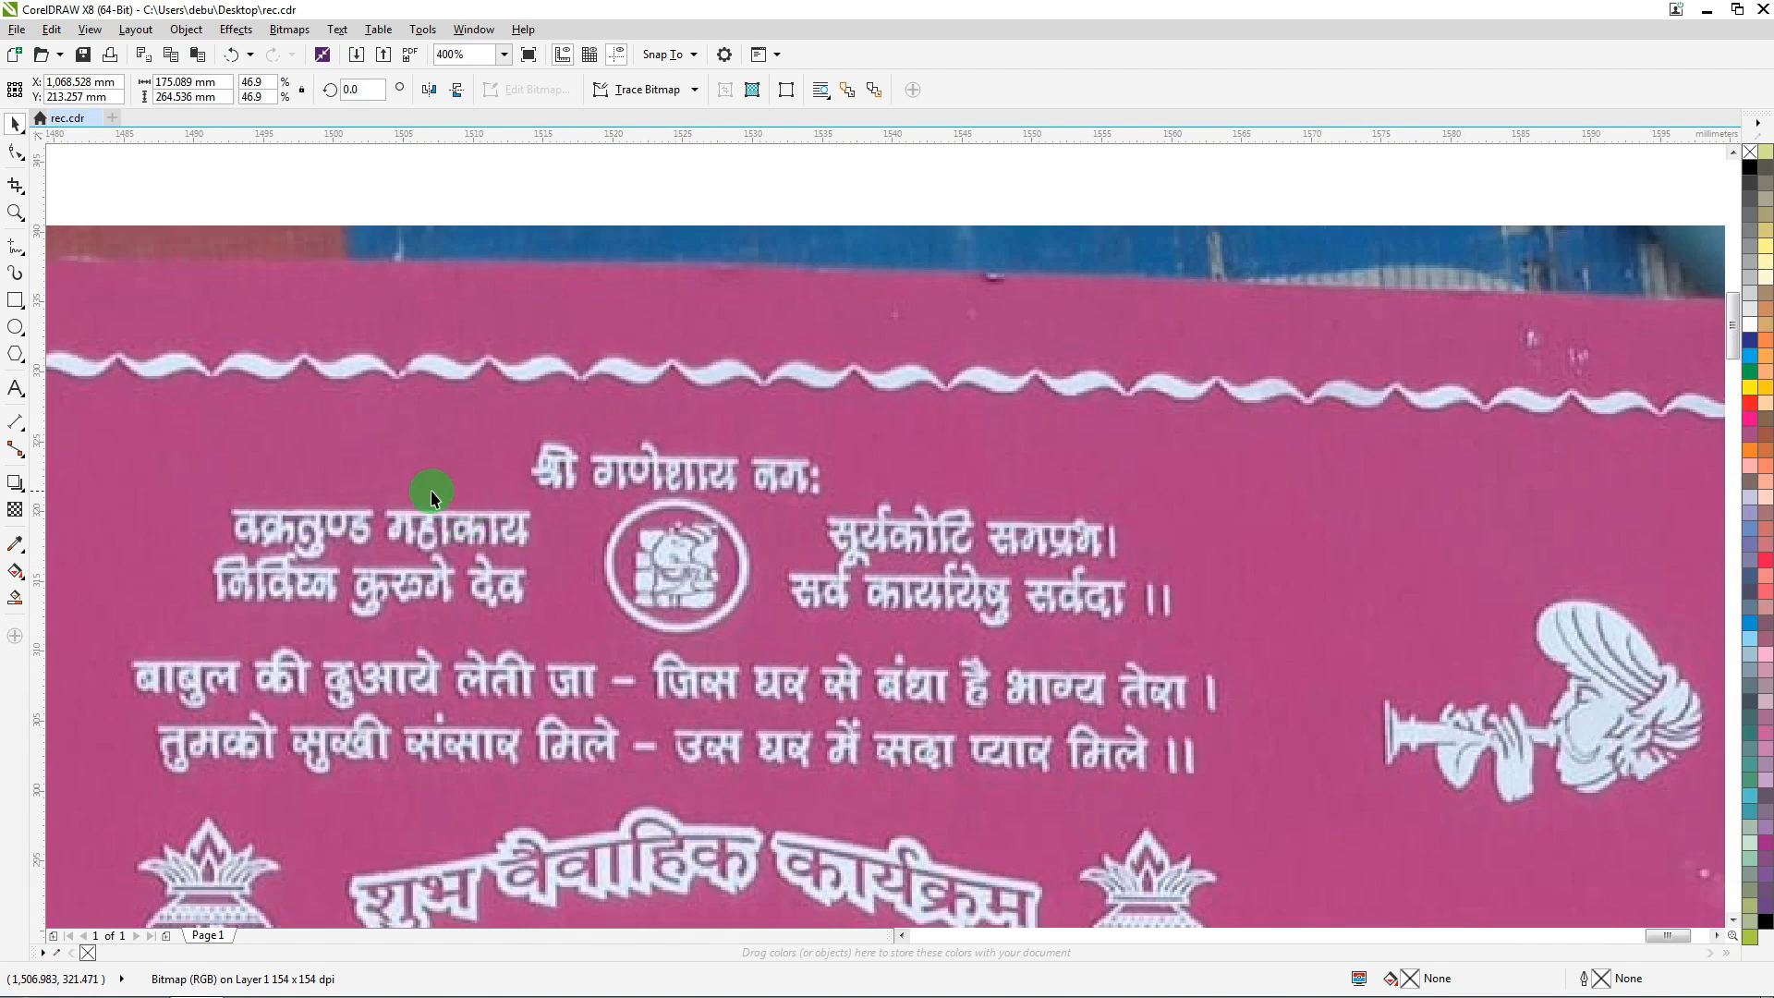
{"action": "scroll", "coordinate": [733, 468], "scroll_direction": "down", "scroll_amount": 4}
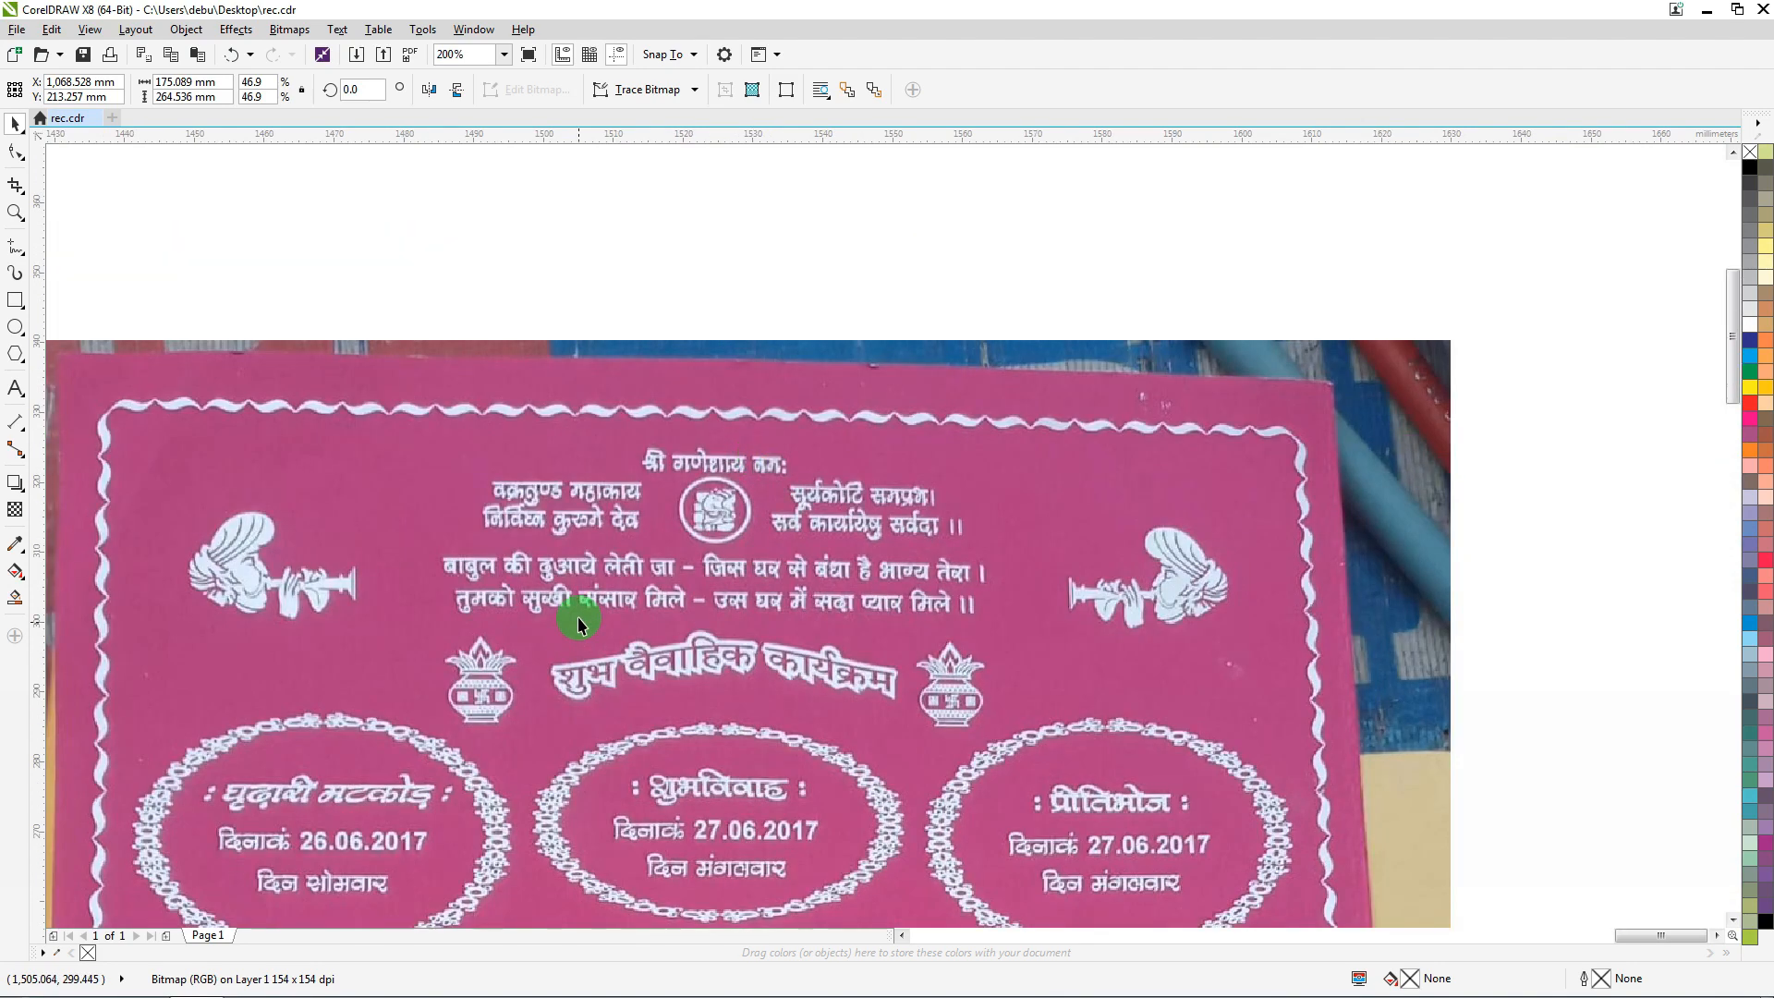
{"action": "scroll", "coordinate": [568, 555], "scroll_direction": "up", "scroll_amount": 4}
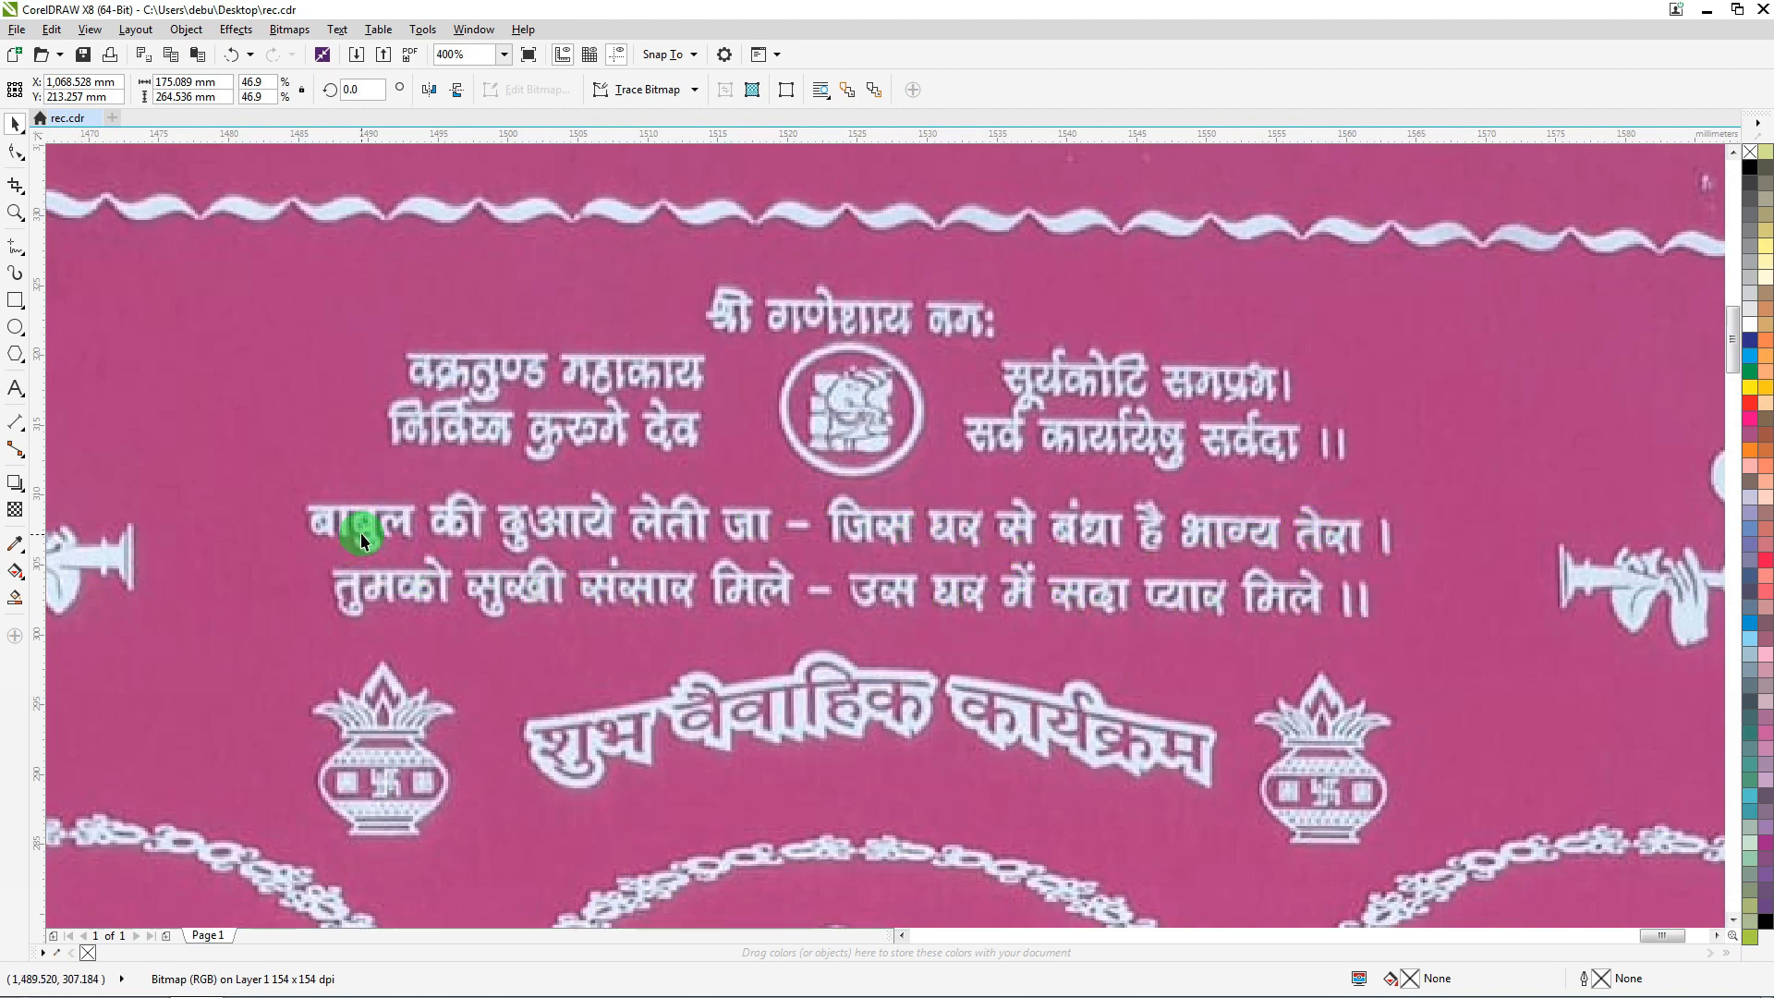
{"action": "scroll", "coordinate": [931, 245], "scroll_direction": "down", "scroll_amount": 7}
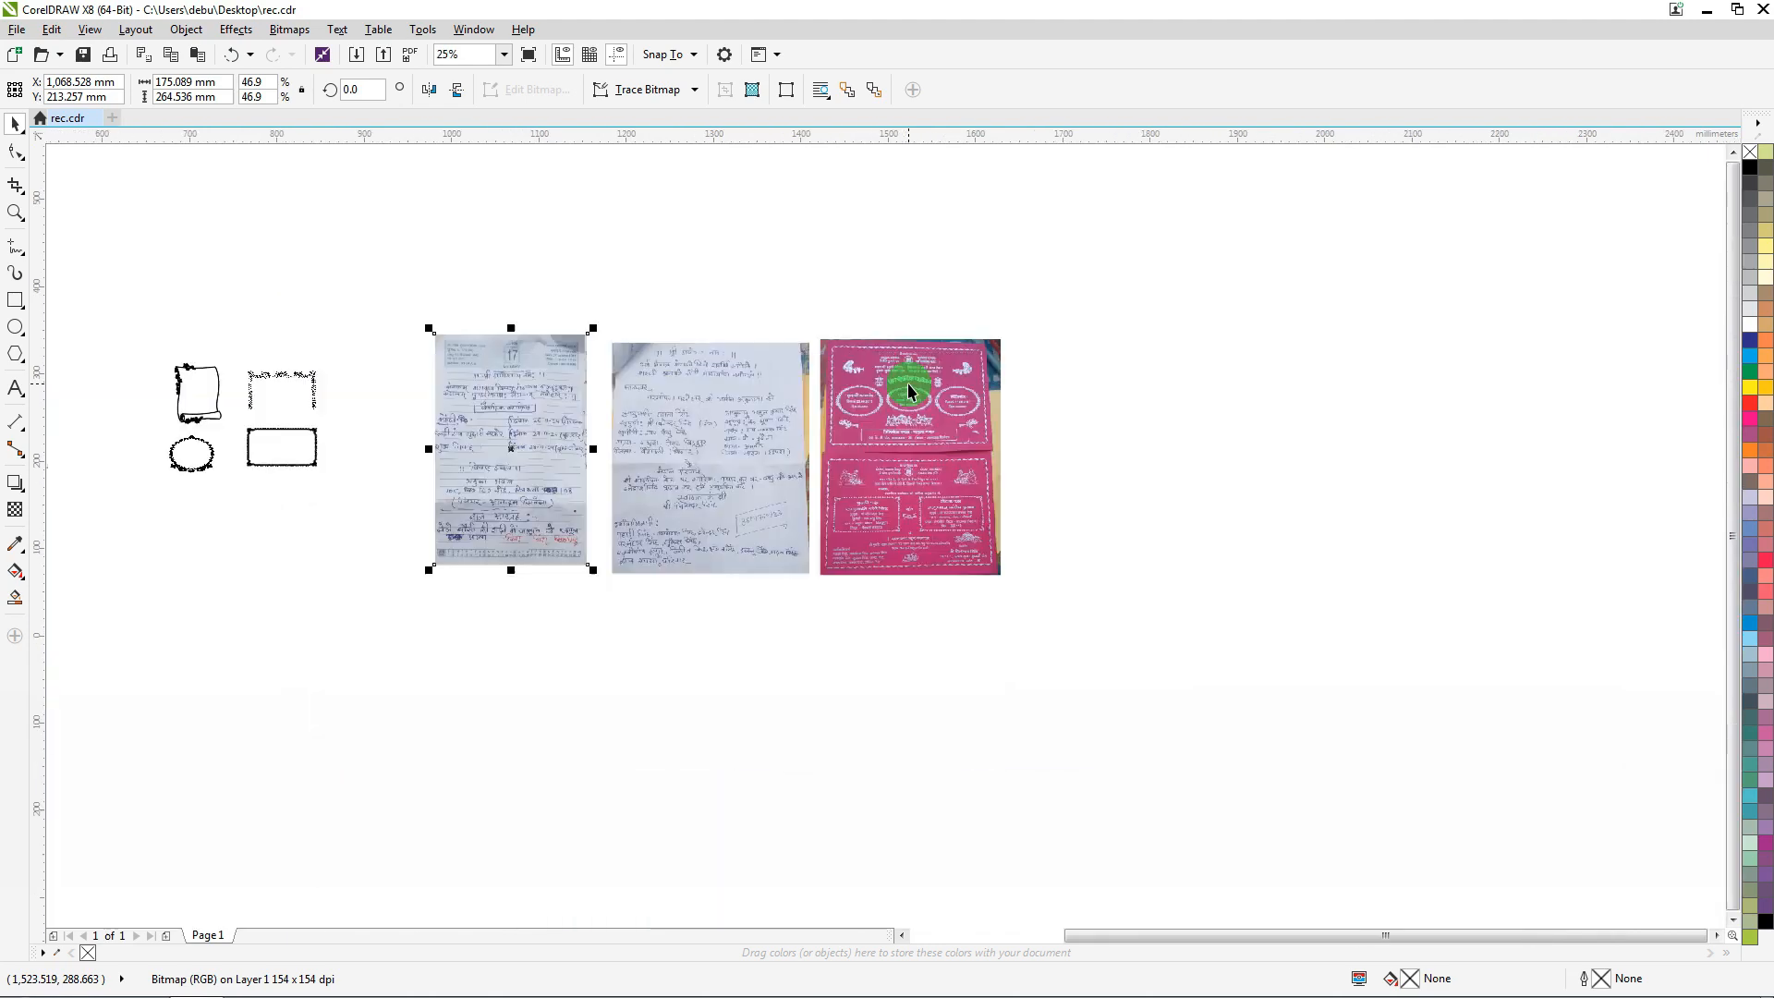
{"action": "scroll", "coordinate": [910, 391], "scroll_direction": "up", "scroll_amount": 3}
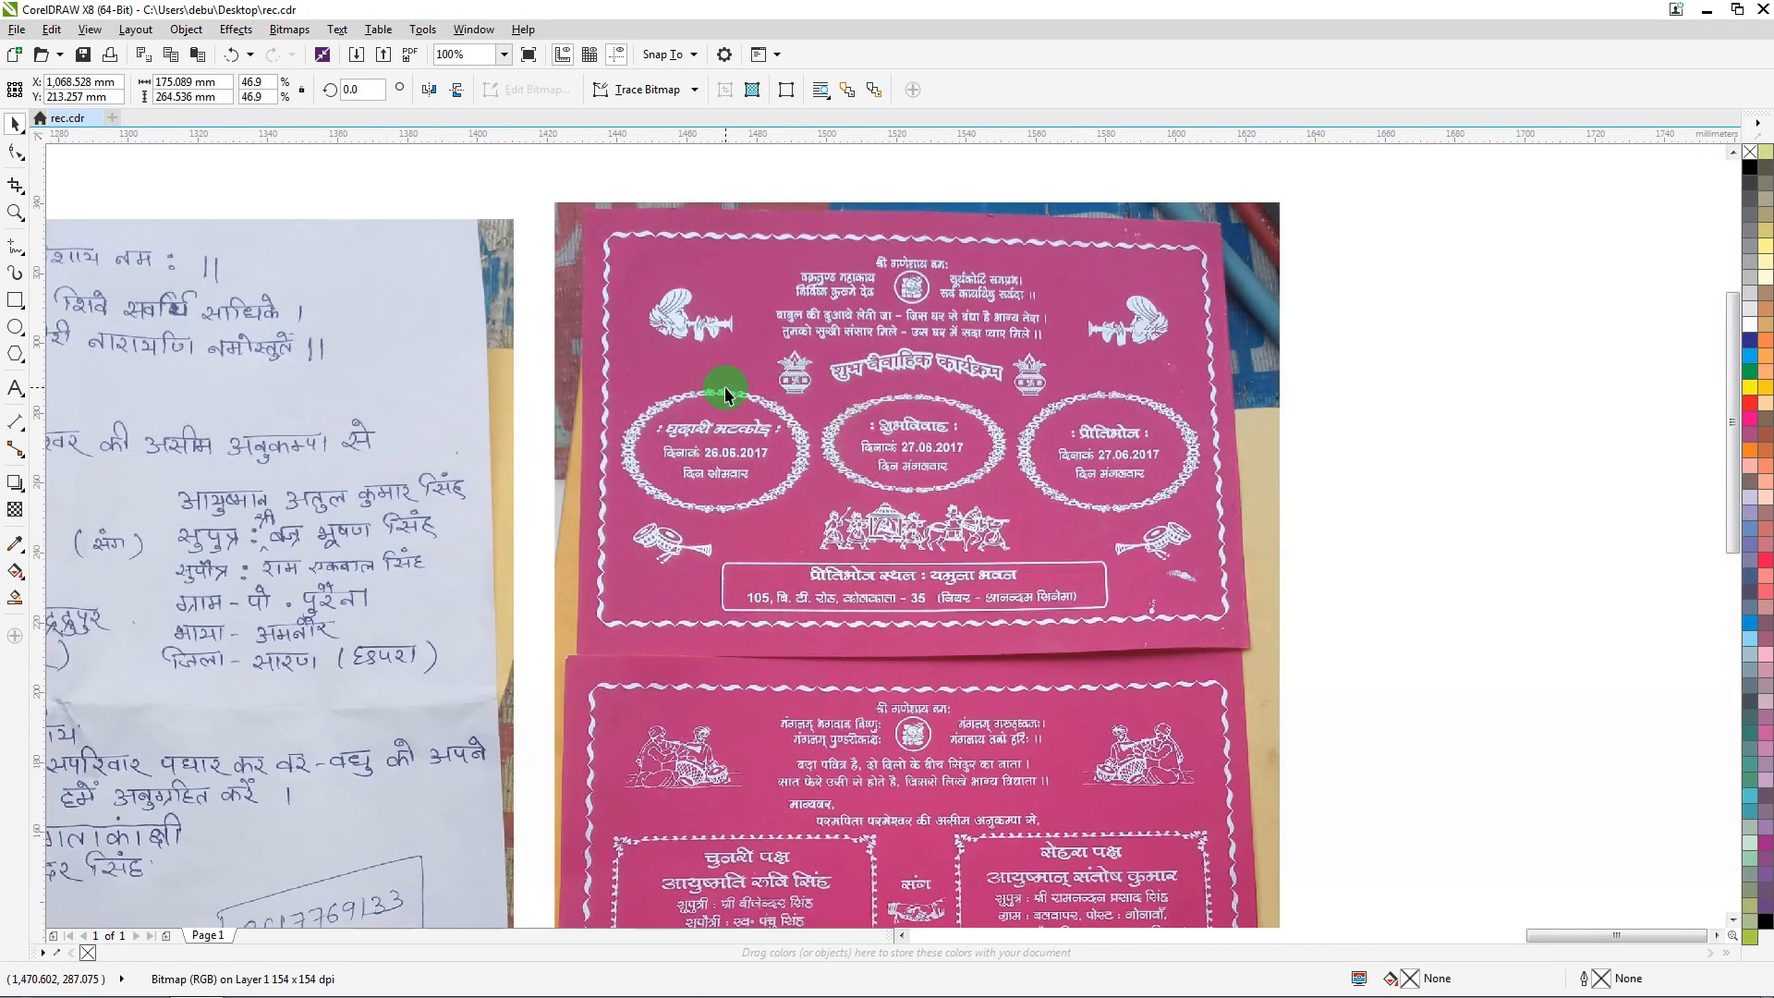
{"action": "scroll", "coordinate": [725, 394], "scroll_direction": "down", "scroll_amount": 1}
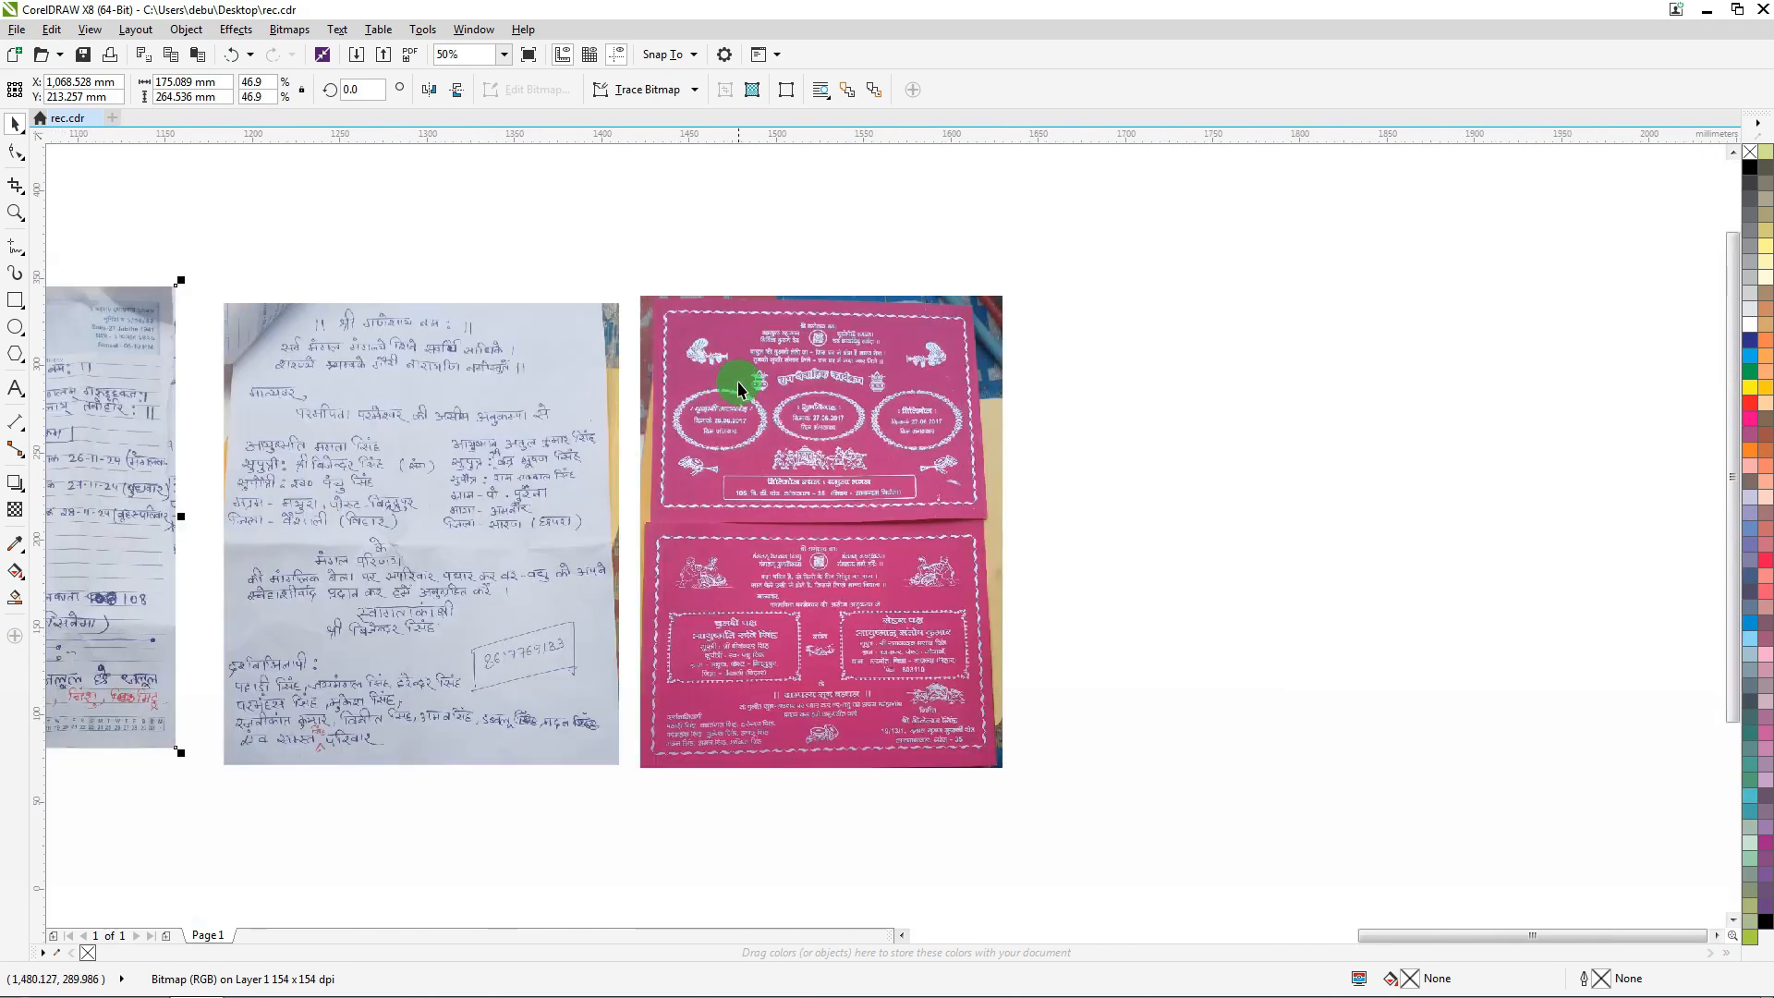
{"action": "scroll", "coordinate": [794, 396], "scroll_direction": "down", "scroll_amount": 1}
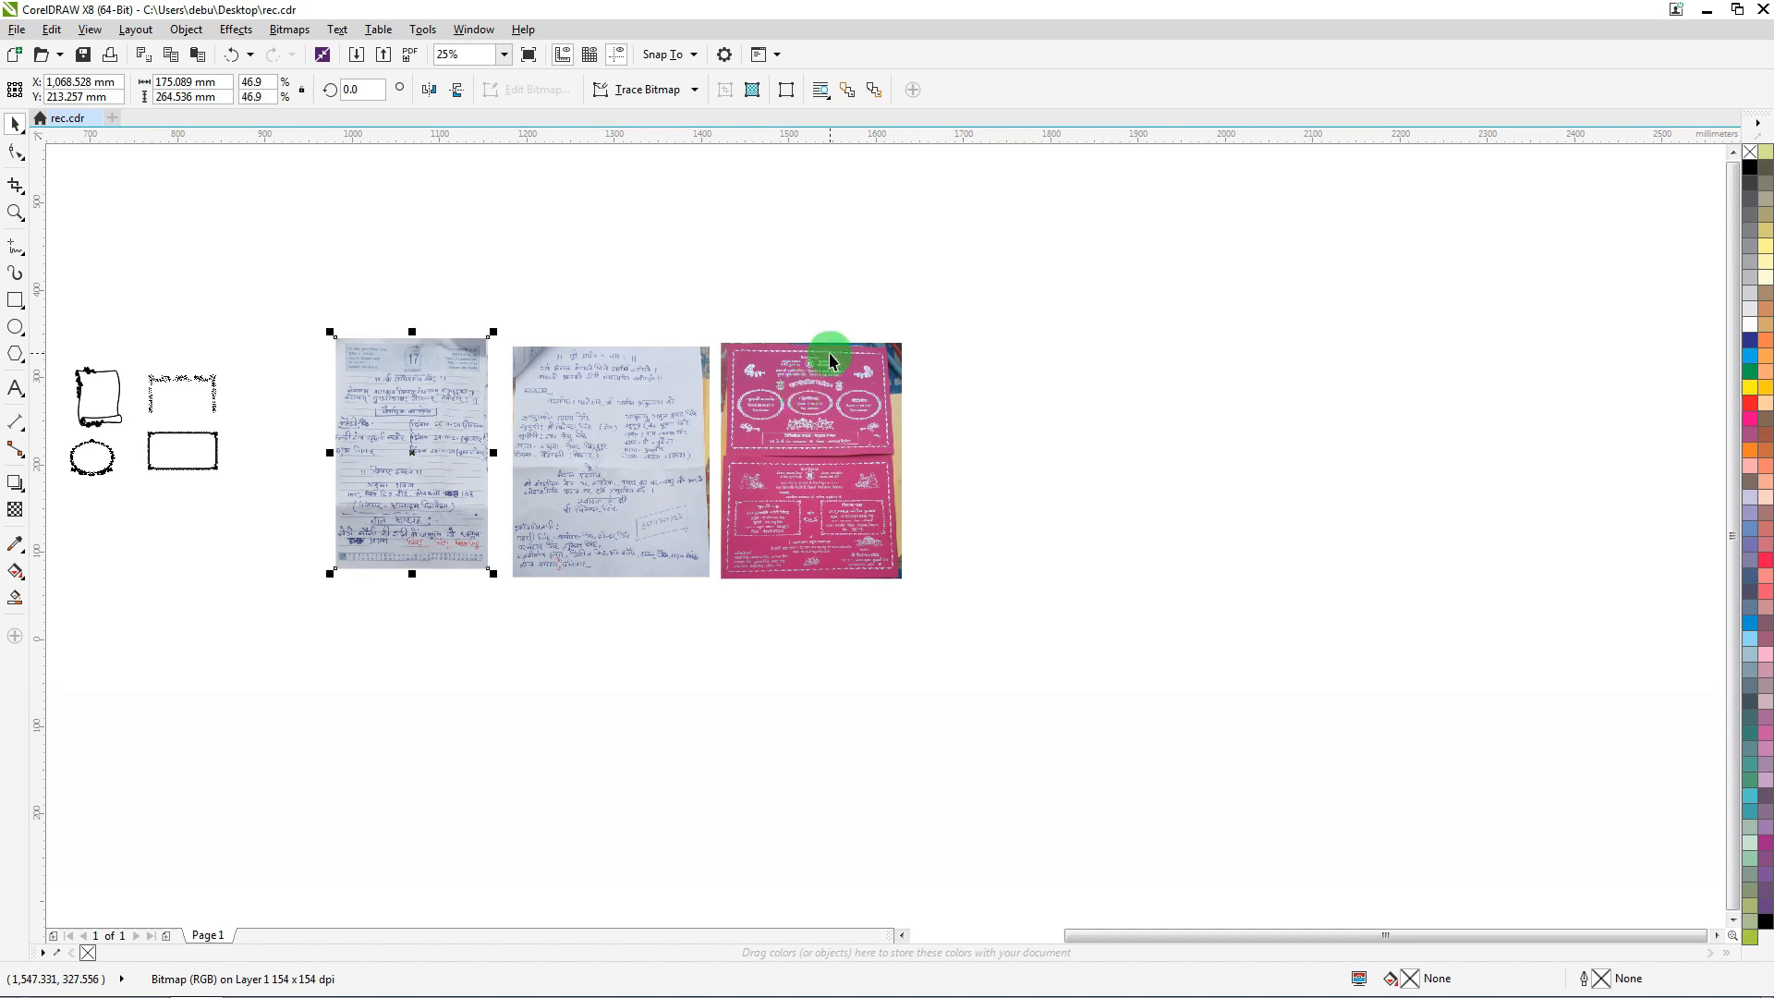
Clear the selection and examine the handwritten wedding programme and invitation text on the two page photos
{"action": "mouse_move", "coordinate": [443, 975]}
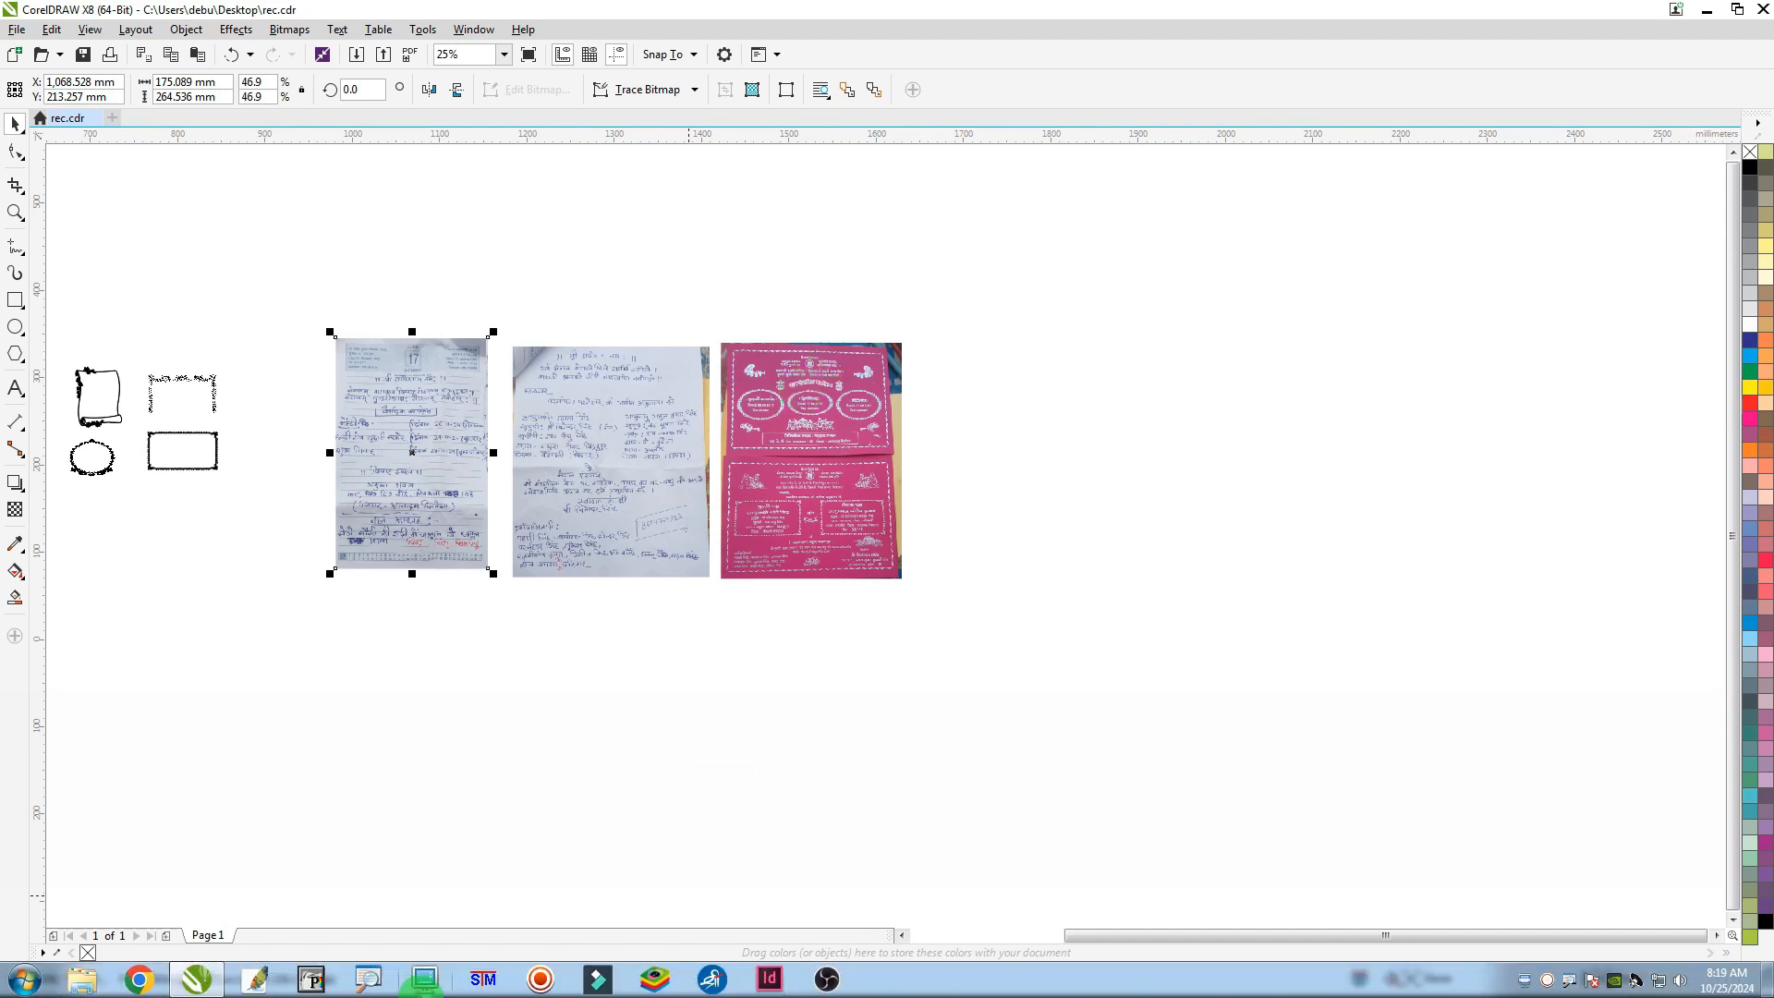
{"action": "left_click", "coordinate": [482, 972]}
{"action": "left_click", "coordinate": [1361, 265]}
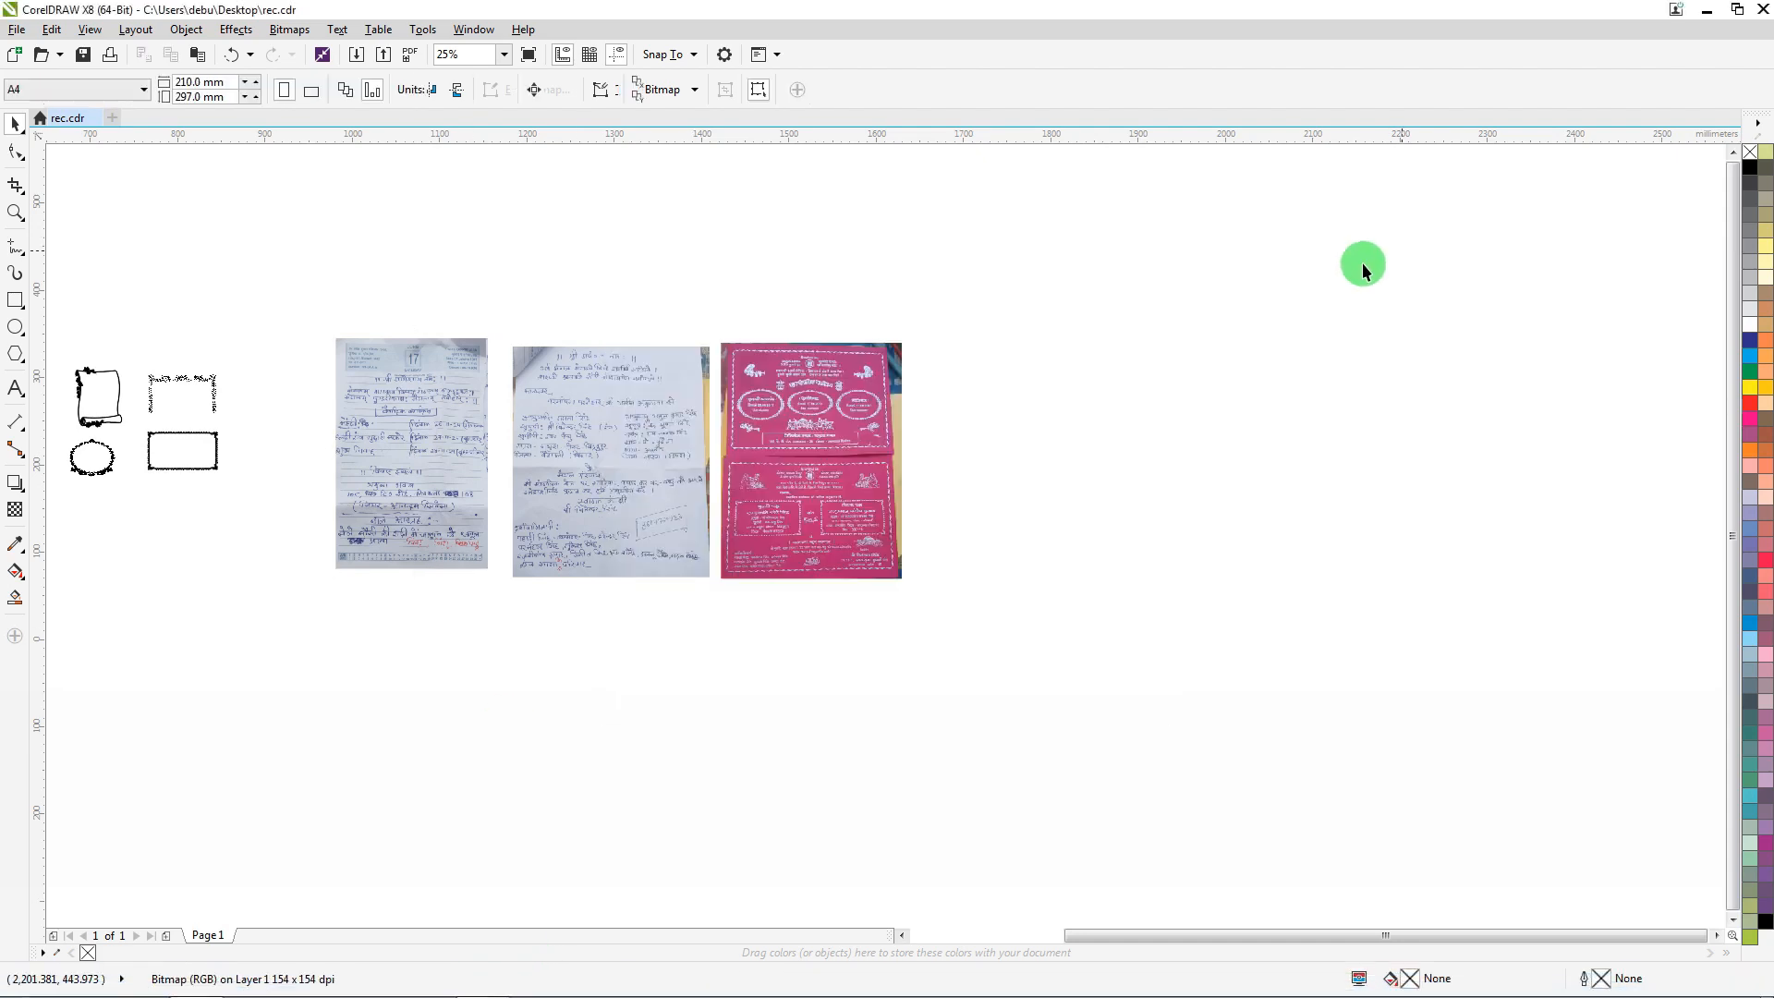
{"action": "scroll", "coordinate": [429, 413], "scroll_direction": "up", "scroll_amount": 3}
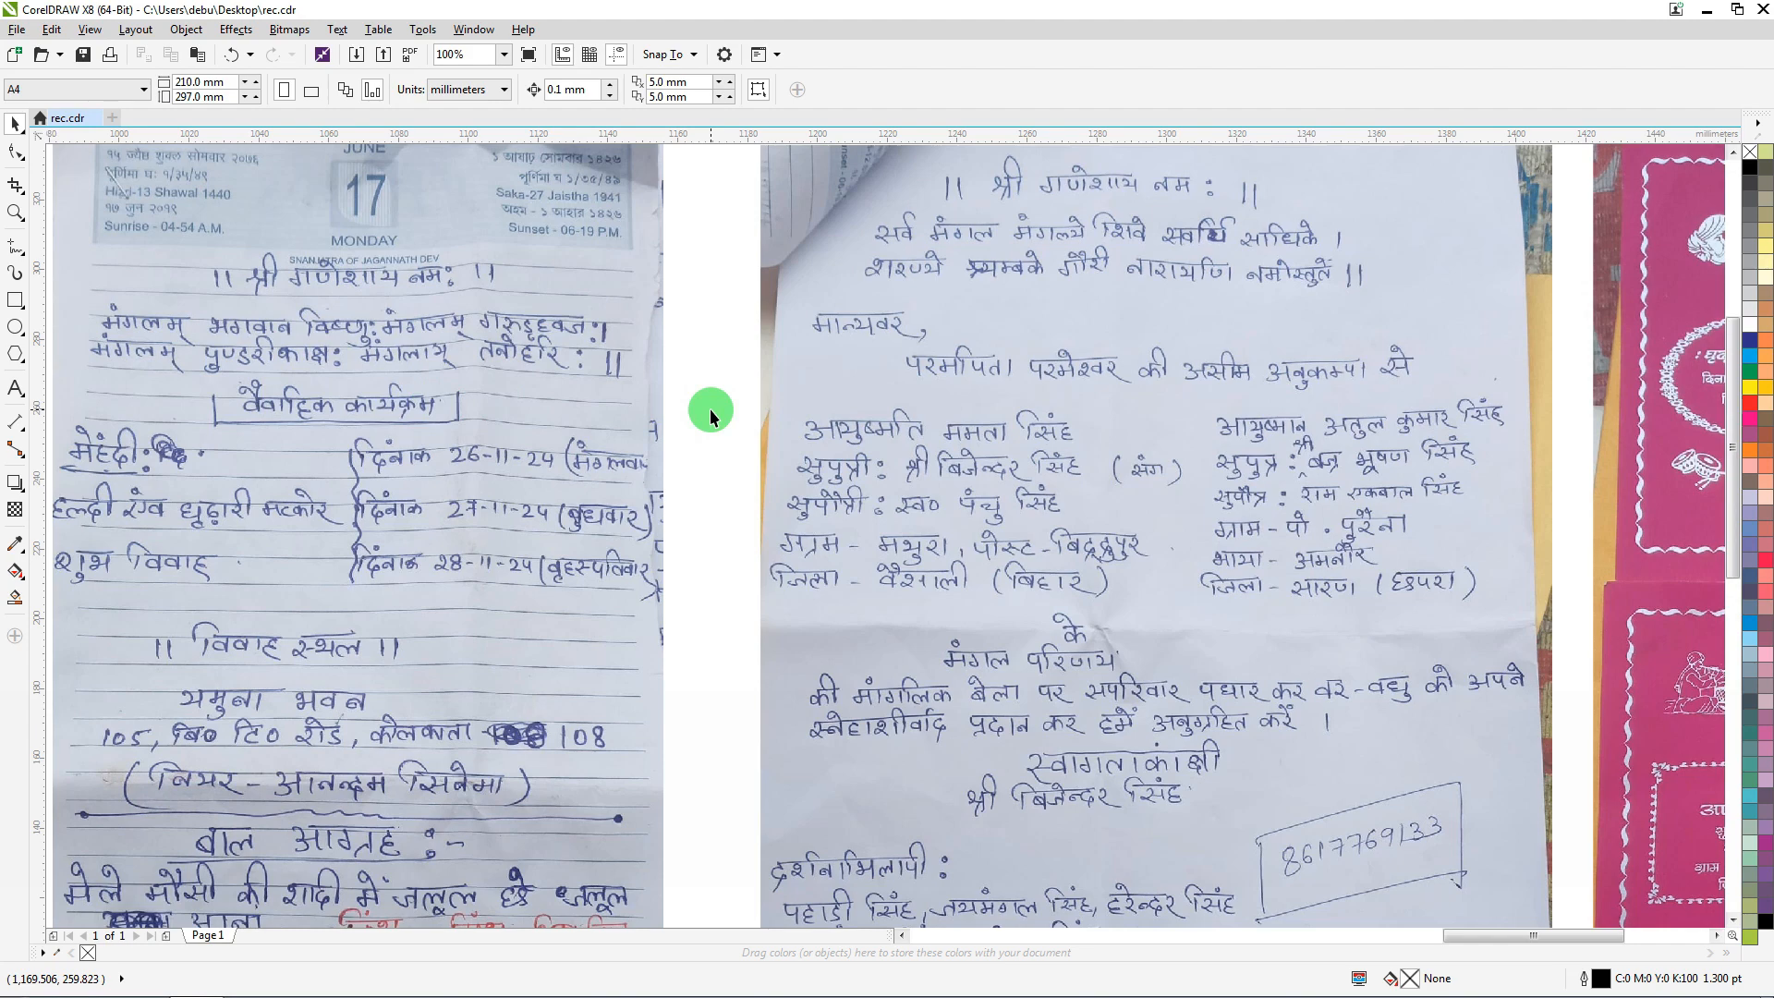
{"action": "scroll", "coordinate": [709, 408], "scroll_direction": "down", "scroll_amount": 2}
{"action": "scroll", "coordinate": [868, 407], "scroll_direction": "down", "scroll_amount": 3}
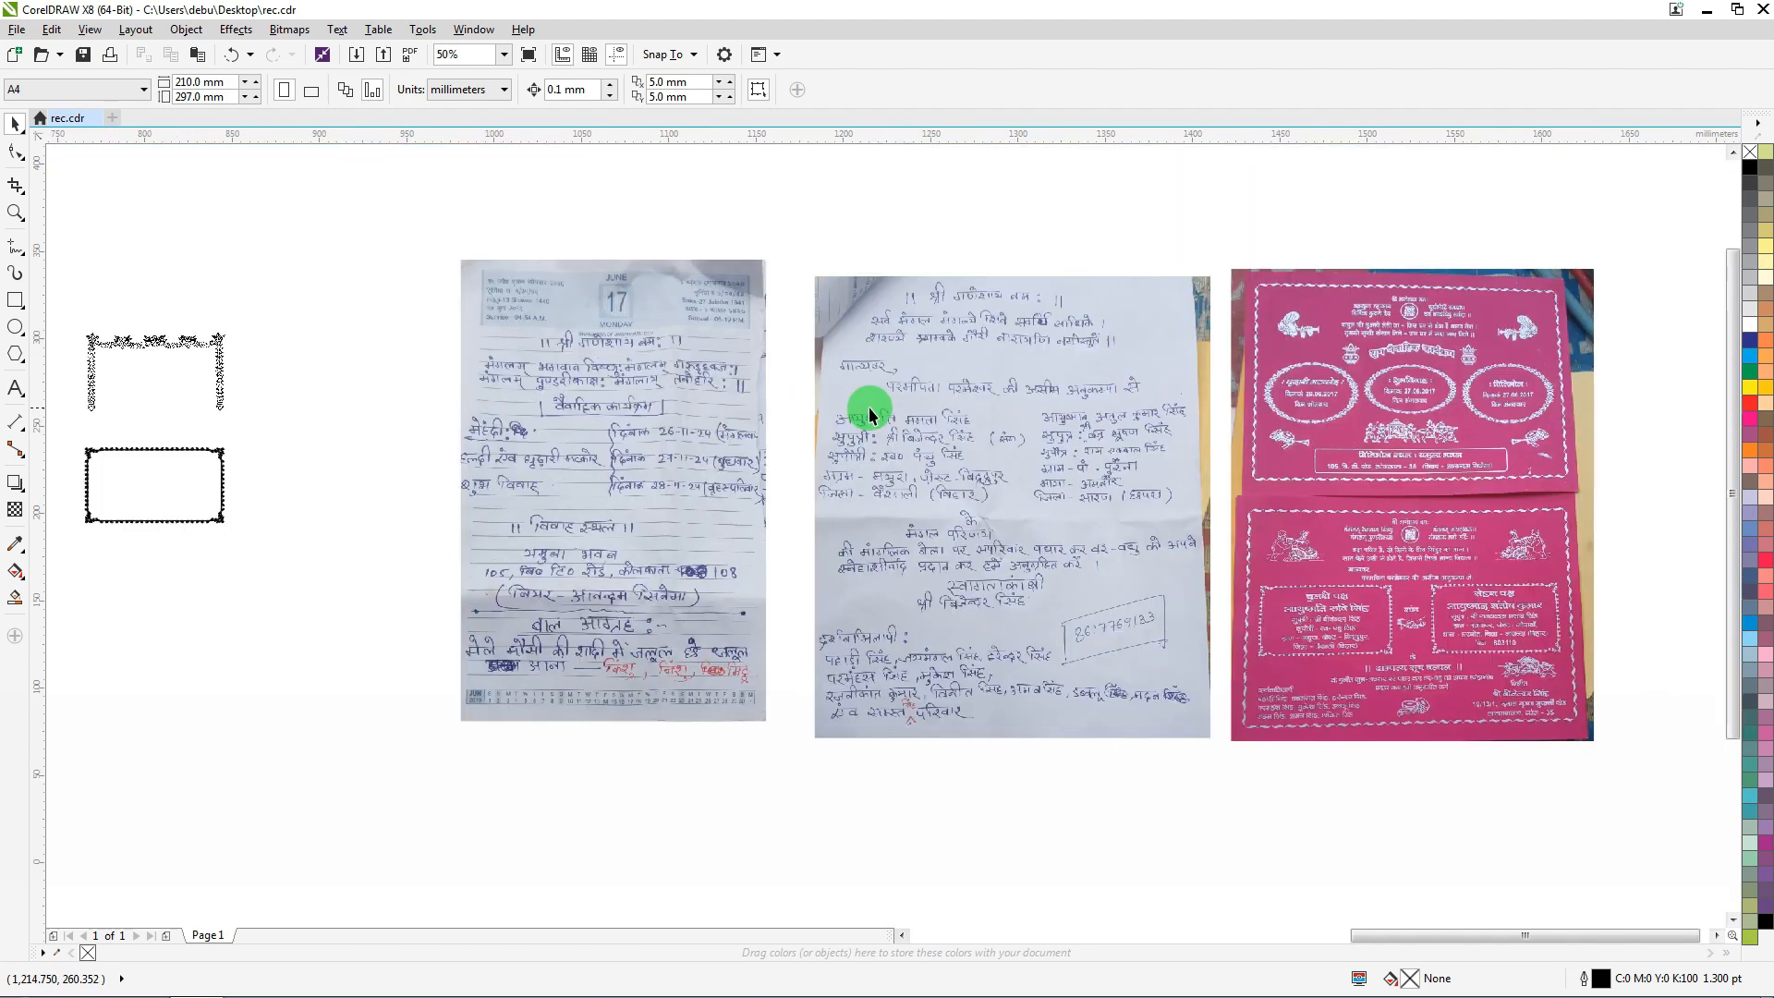
Compare the typeset verses, ceremony texts and ornaments around the A4 page with the pink sample card
{"action": "scroll", "coordinate": [476, 380], "scroll_direction": "up", "scroll_amount": 5}
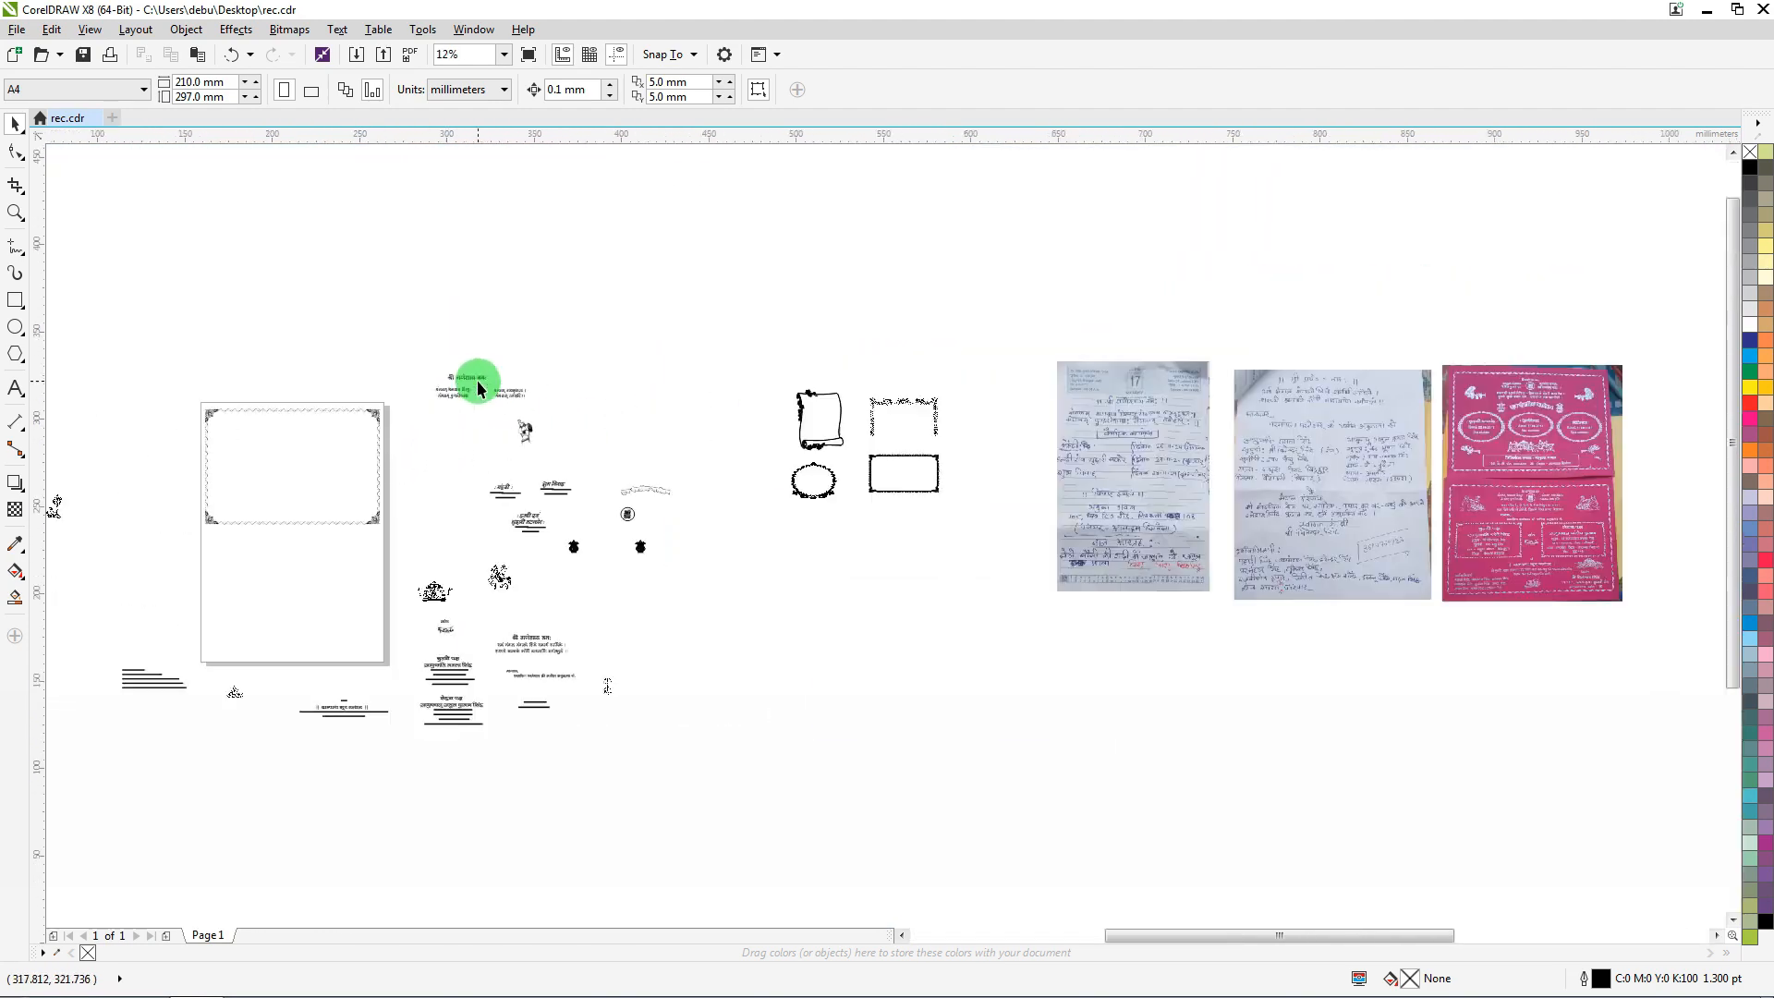
{"action": "scroll", "coordinate": [477, 379], "scroll_direction": "up", "scroll_amount": 2}
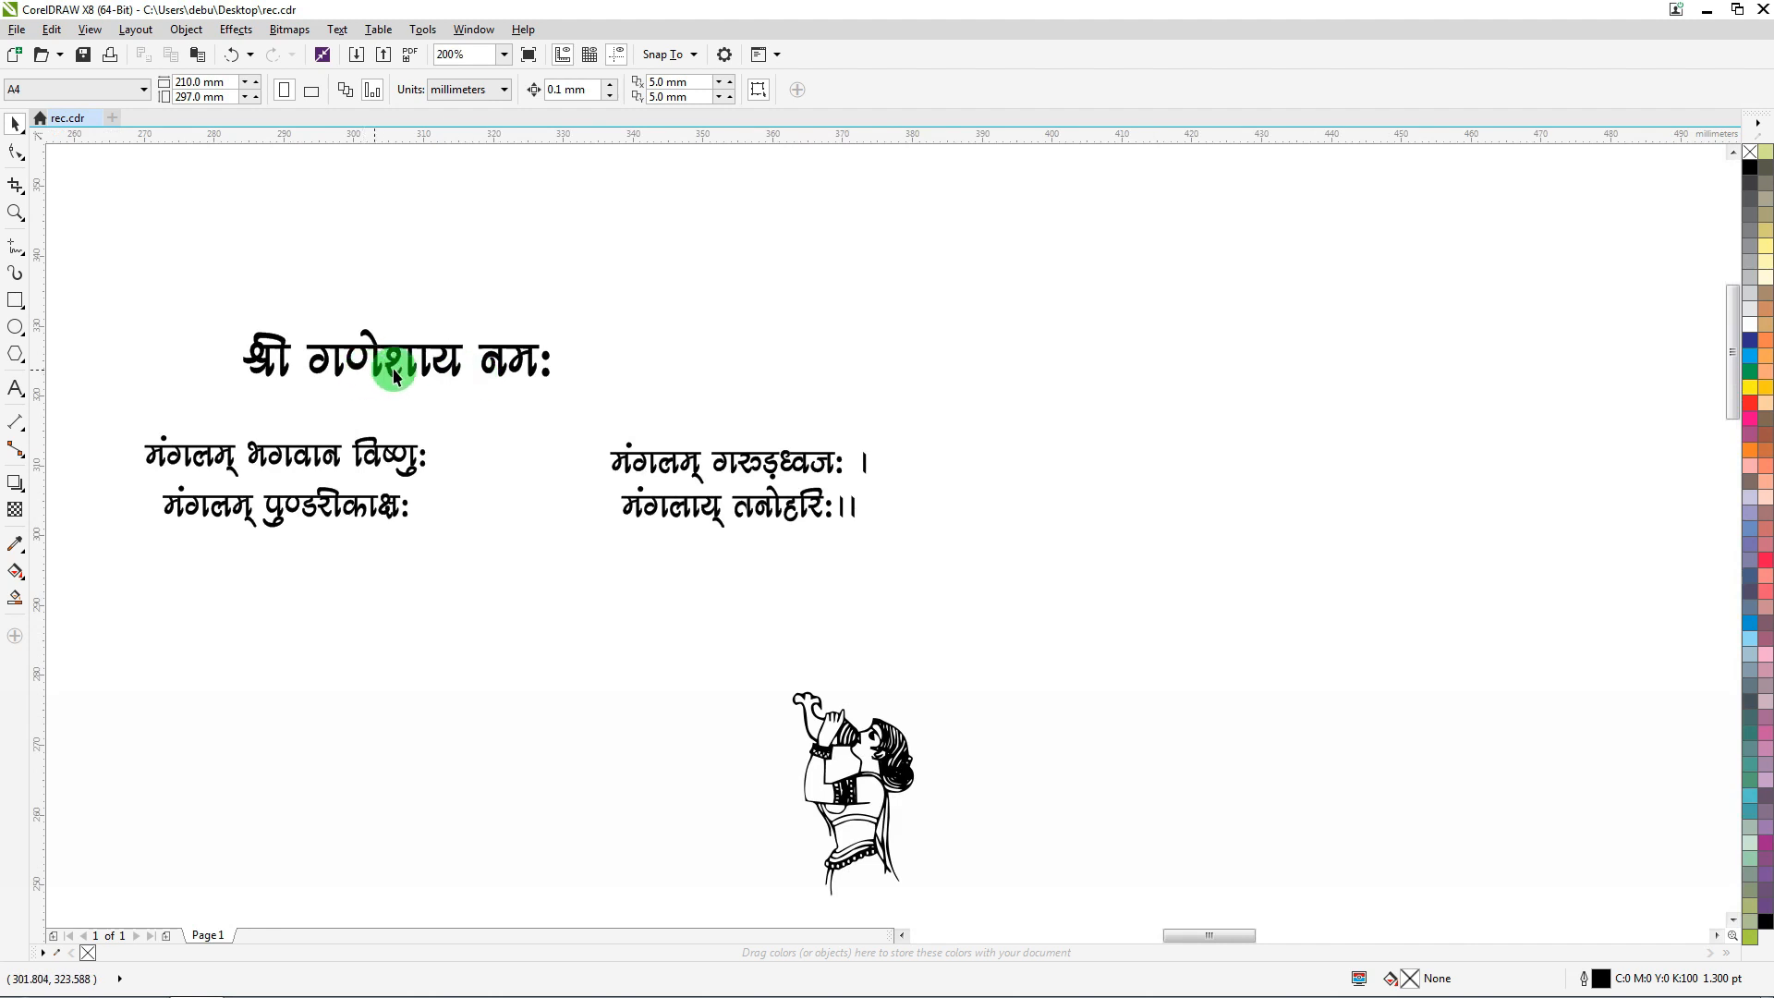
{"action": "scroll", "coordinate": [447, 367], "scroll_direction": "down", "scroll_amount": 2}
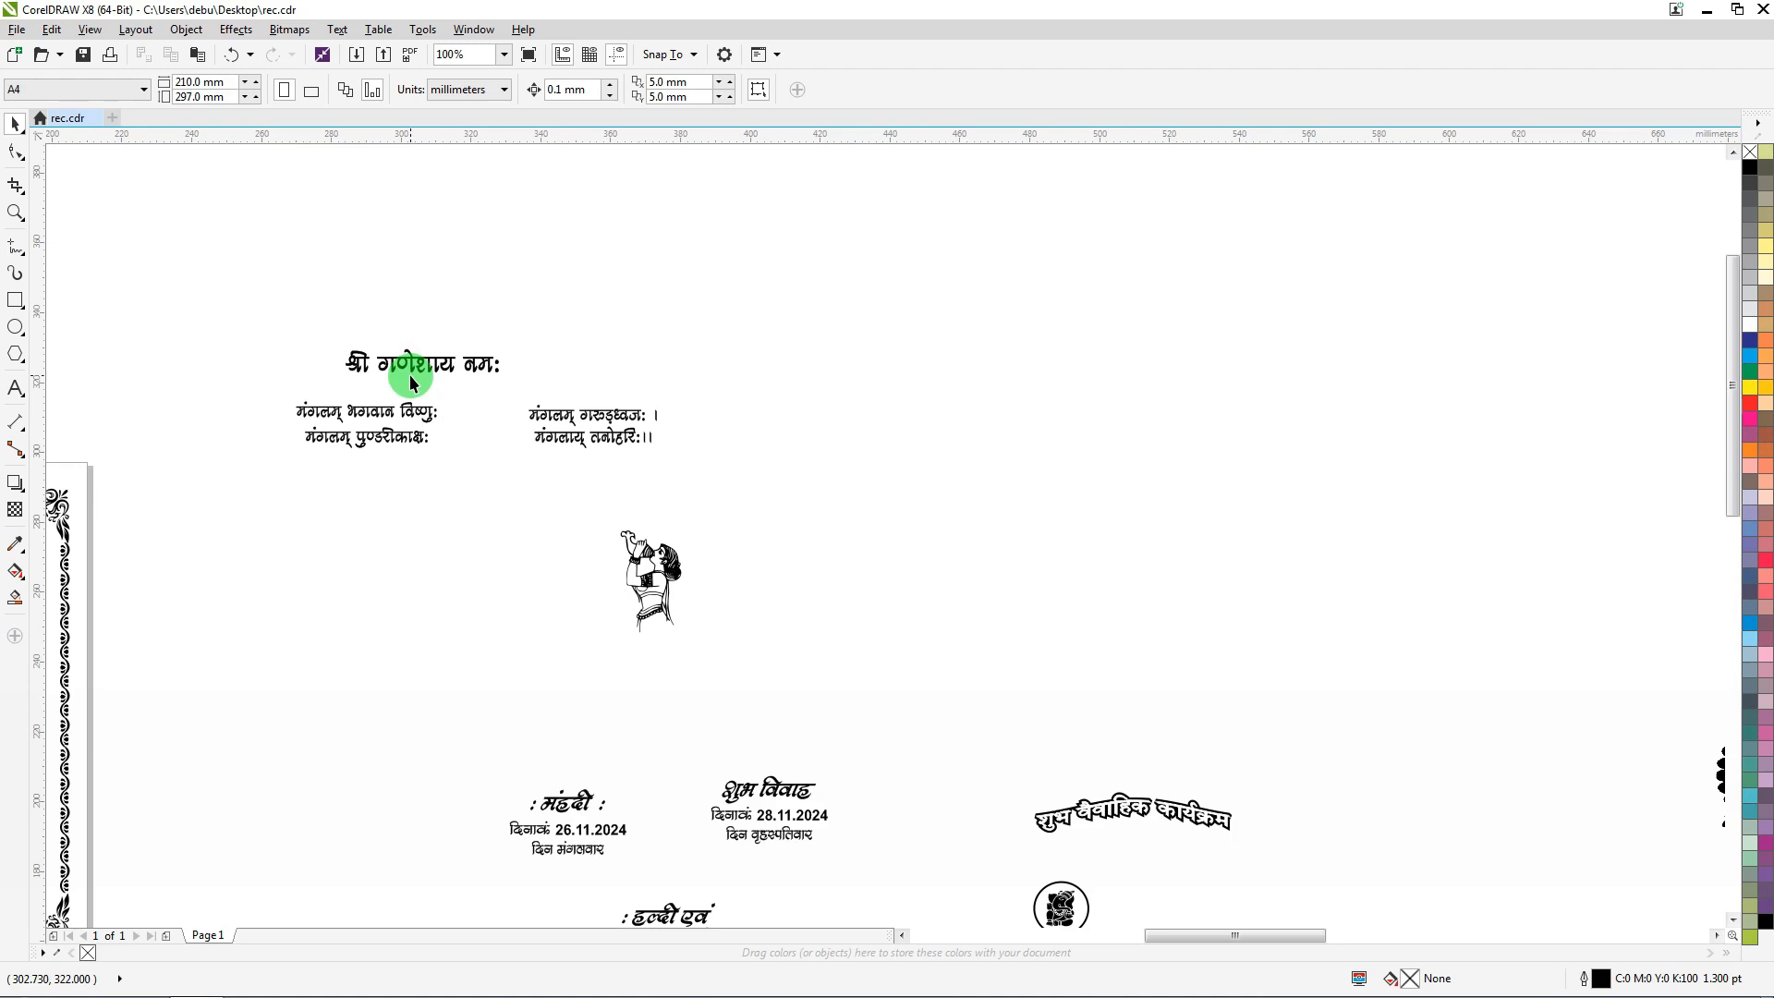
{"action": "scroll", "coordinate": [408, 374], "scroll_direction": "down", "scroll_amount": 5}
{"action": "scroll", "coordinate": [960, 386], "scroll_direction": "up", "scroll_amount": 5}
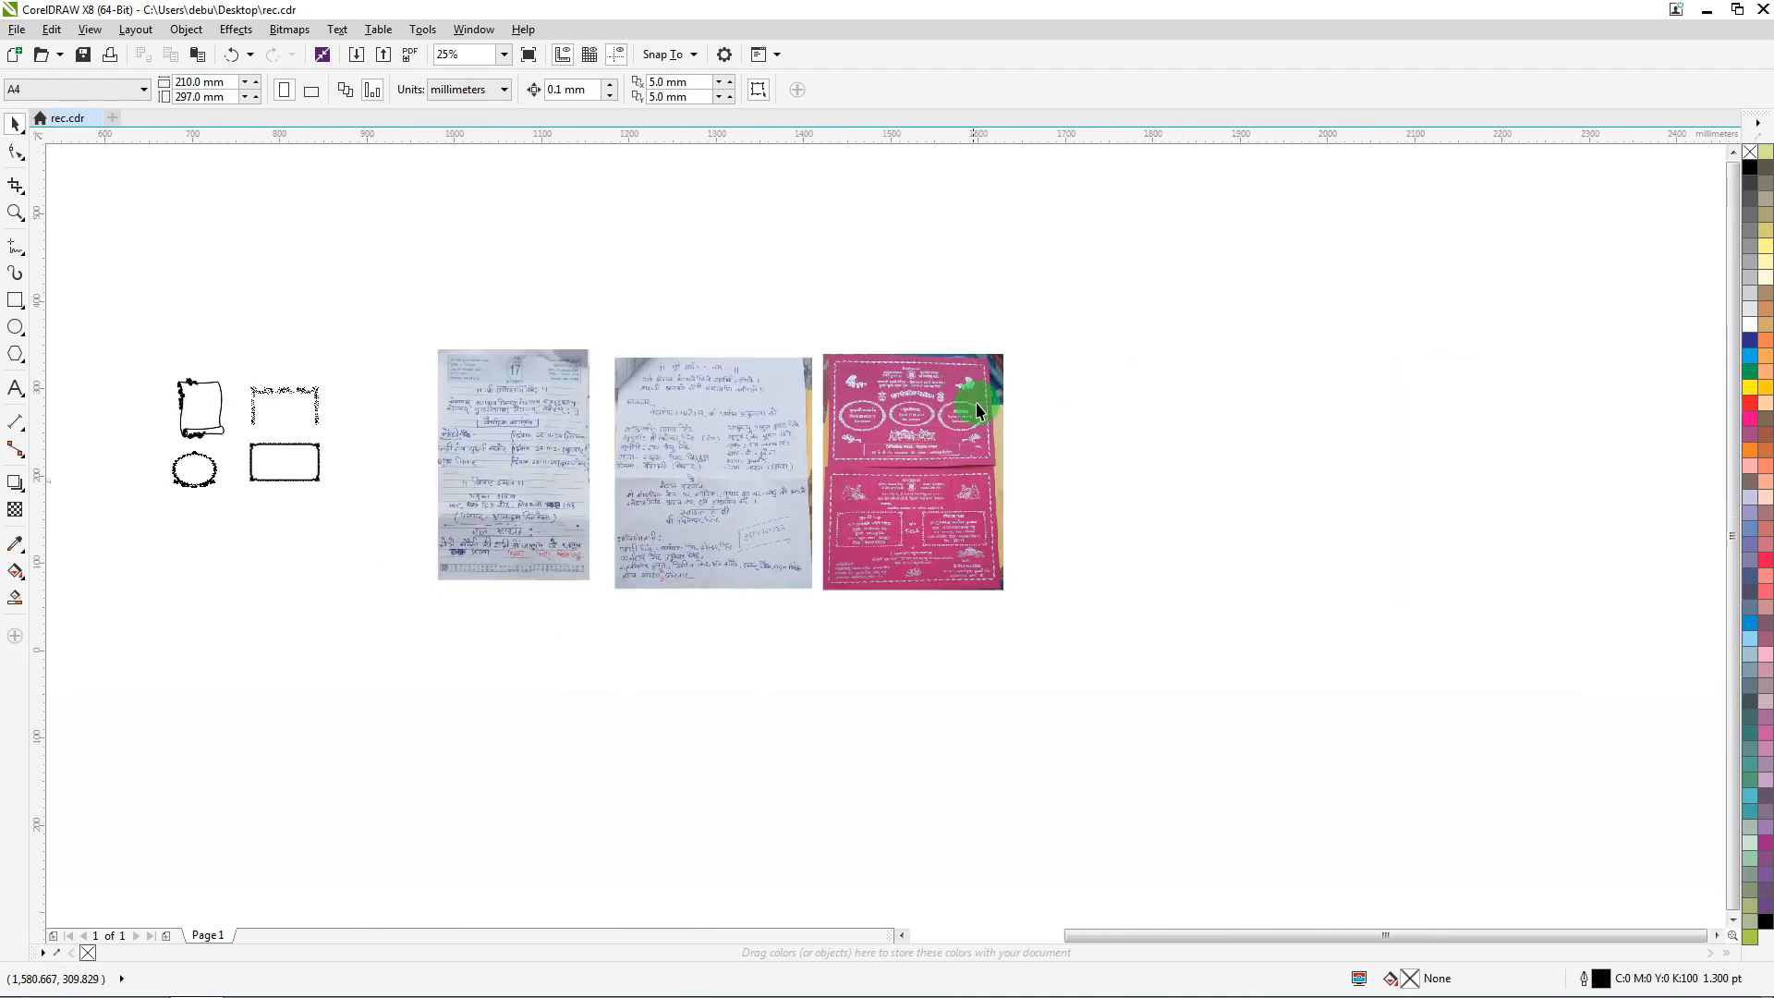
{"action": "scroll", "coordinate": [689, 286], "scroll_direction": "up", "scroll_amount": 3}
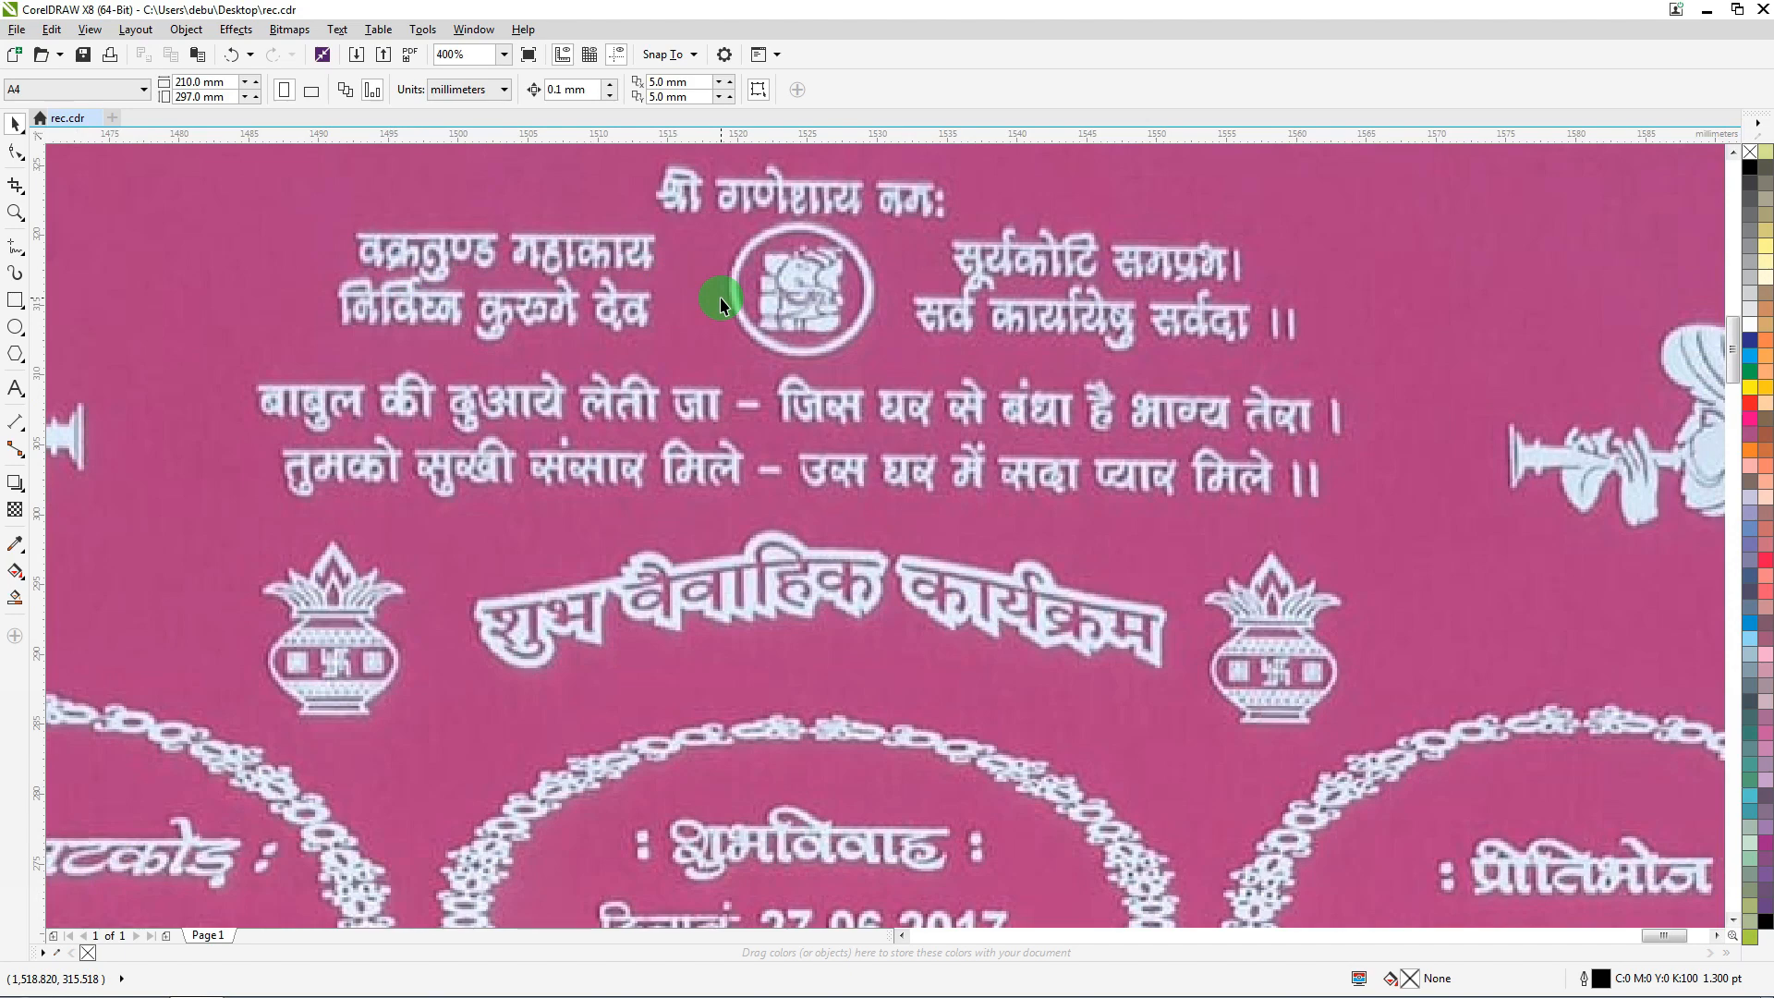
{"action": "scroll", "coordinate": [720, 305], "scroll_direction": "down", "scroll_amount": 3}
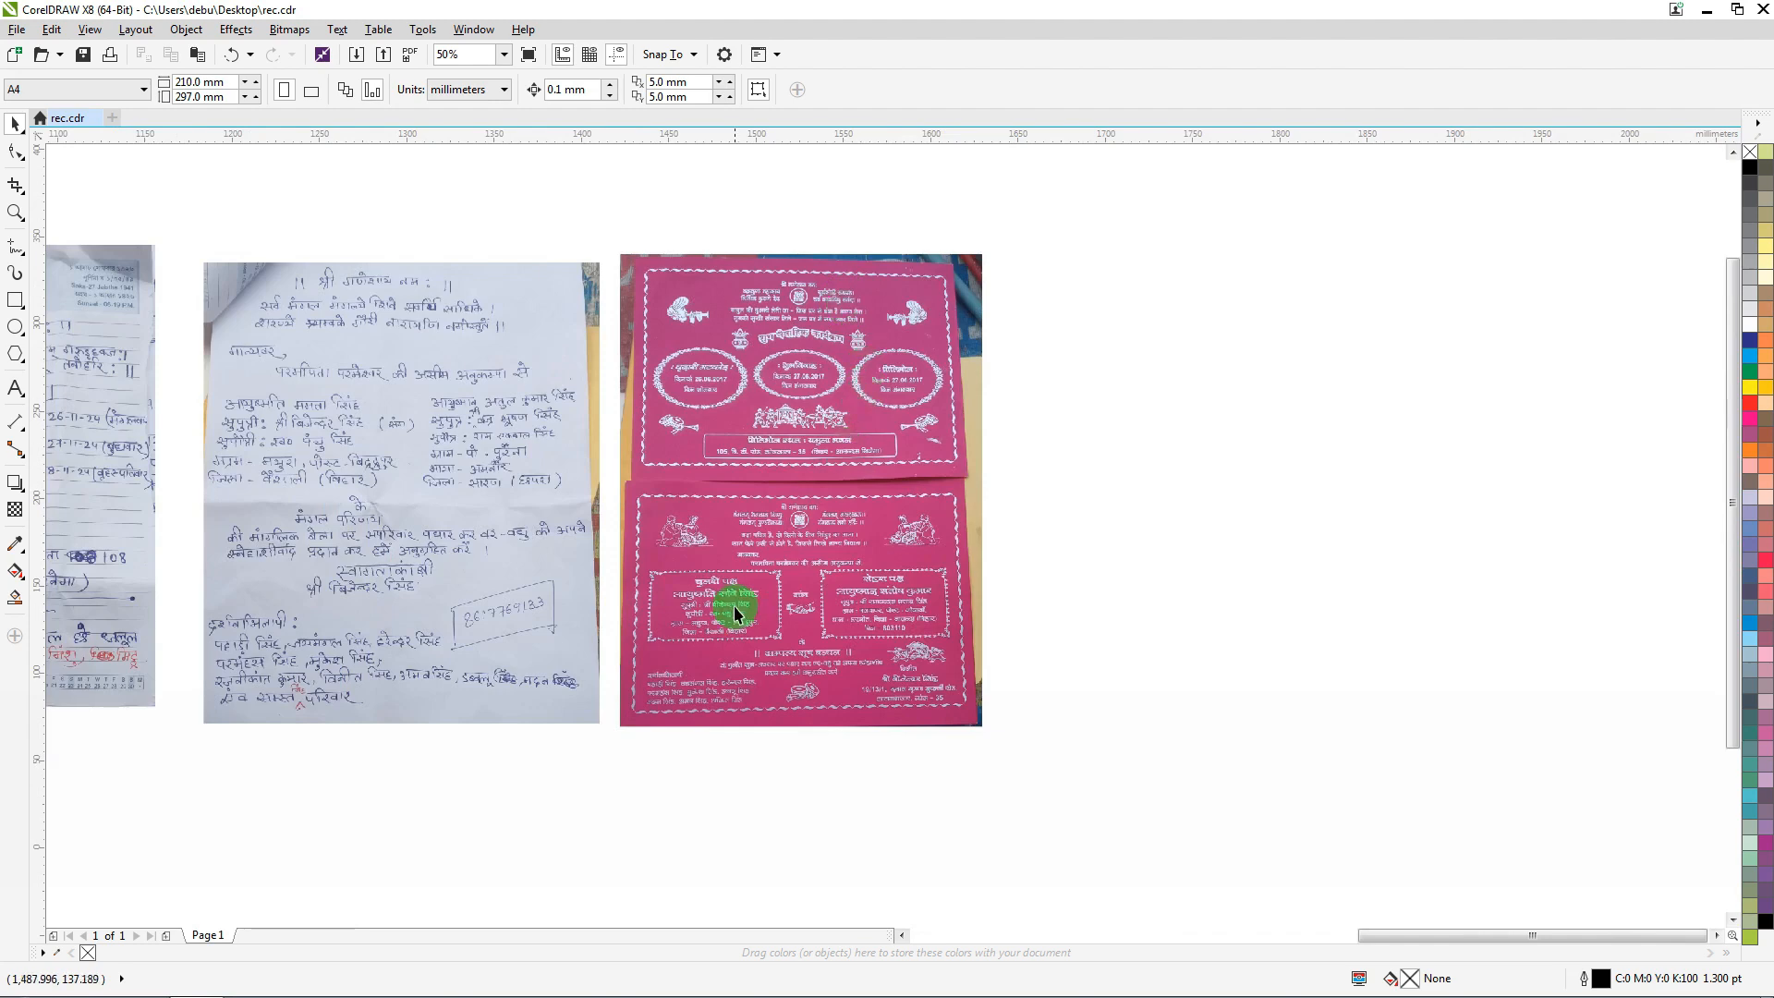
{"action": "scroll", "coordinate": [771, 493], "scroll_direction": "down", "scroll_amount": 2}
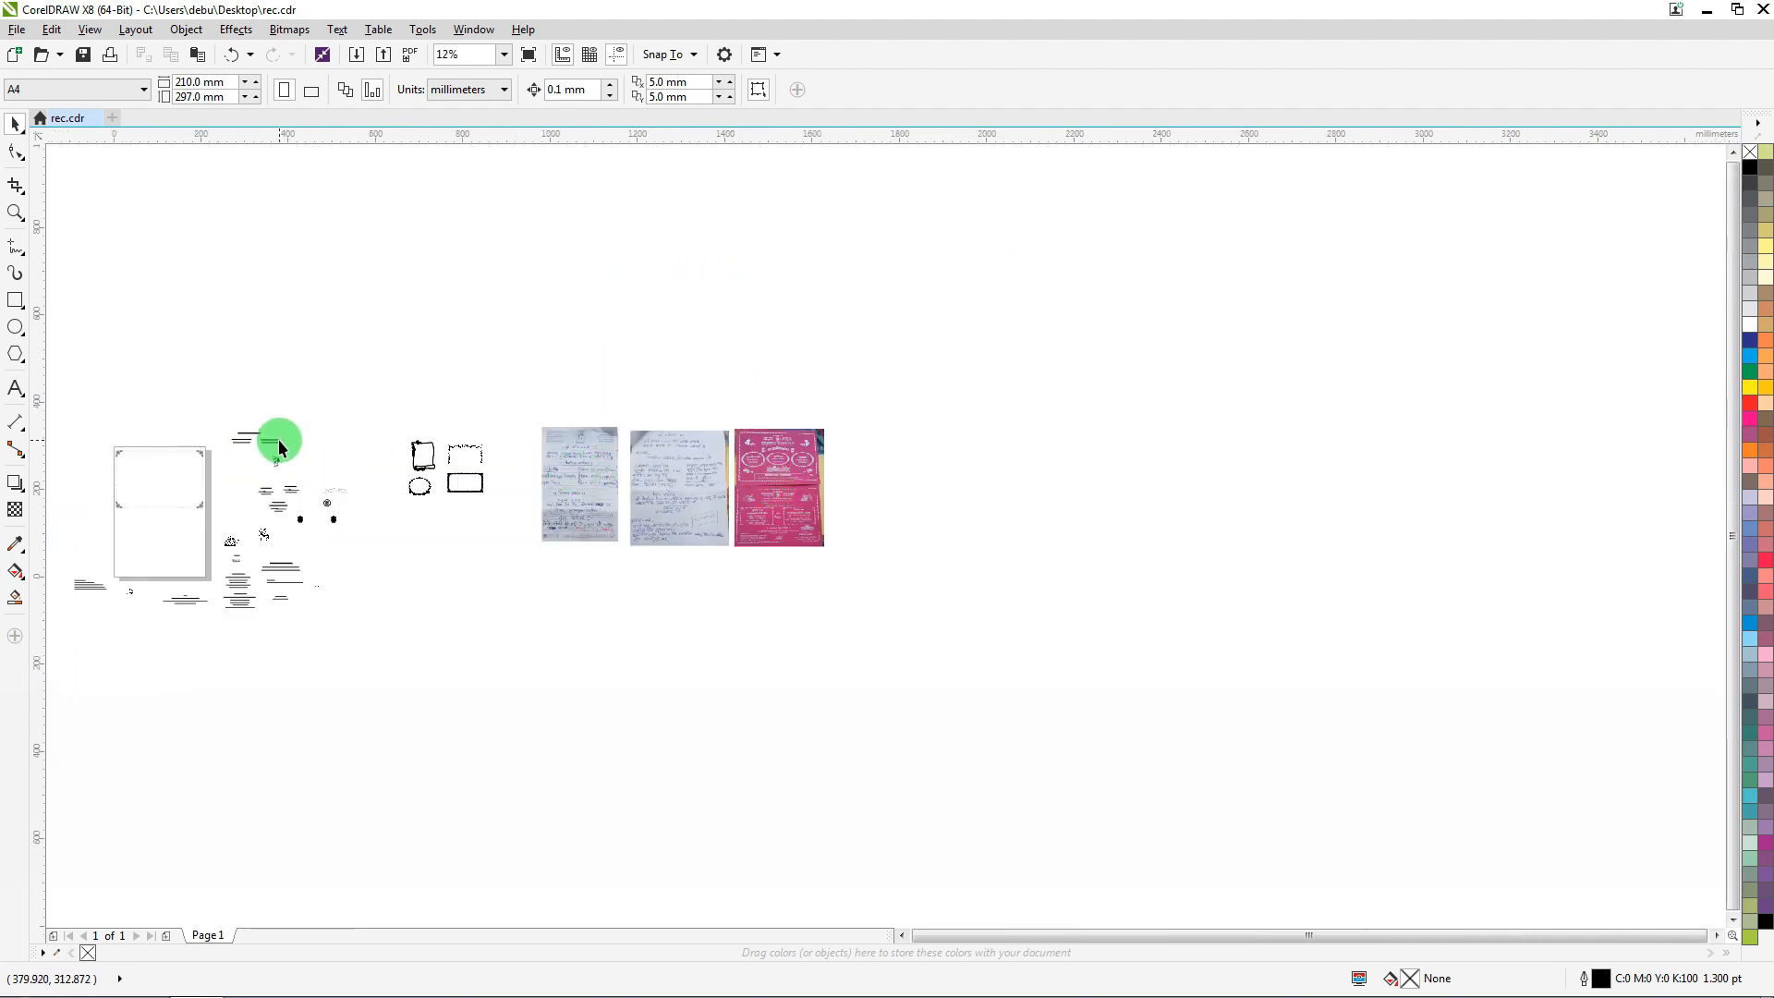
{"action": "scroll", "coordinate": [240, 442], "scroll_direction": "up", "scroll_amount": 1}
{"action": "scroll", "coordinate": [240, 442], "scroll_direction": "up", "scroll_amount": 1}
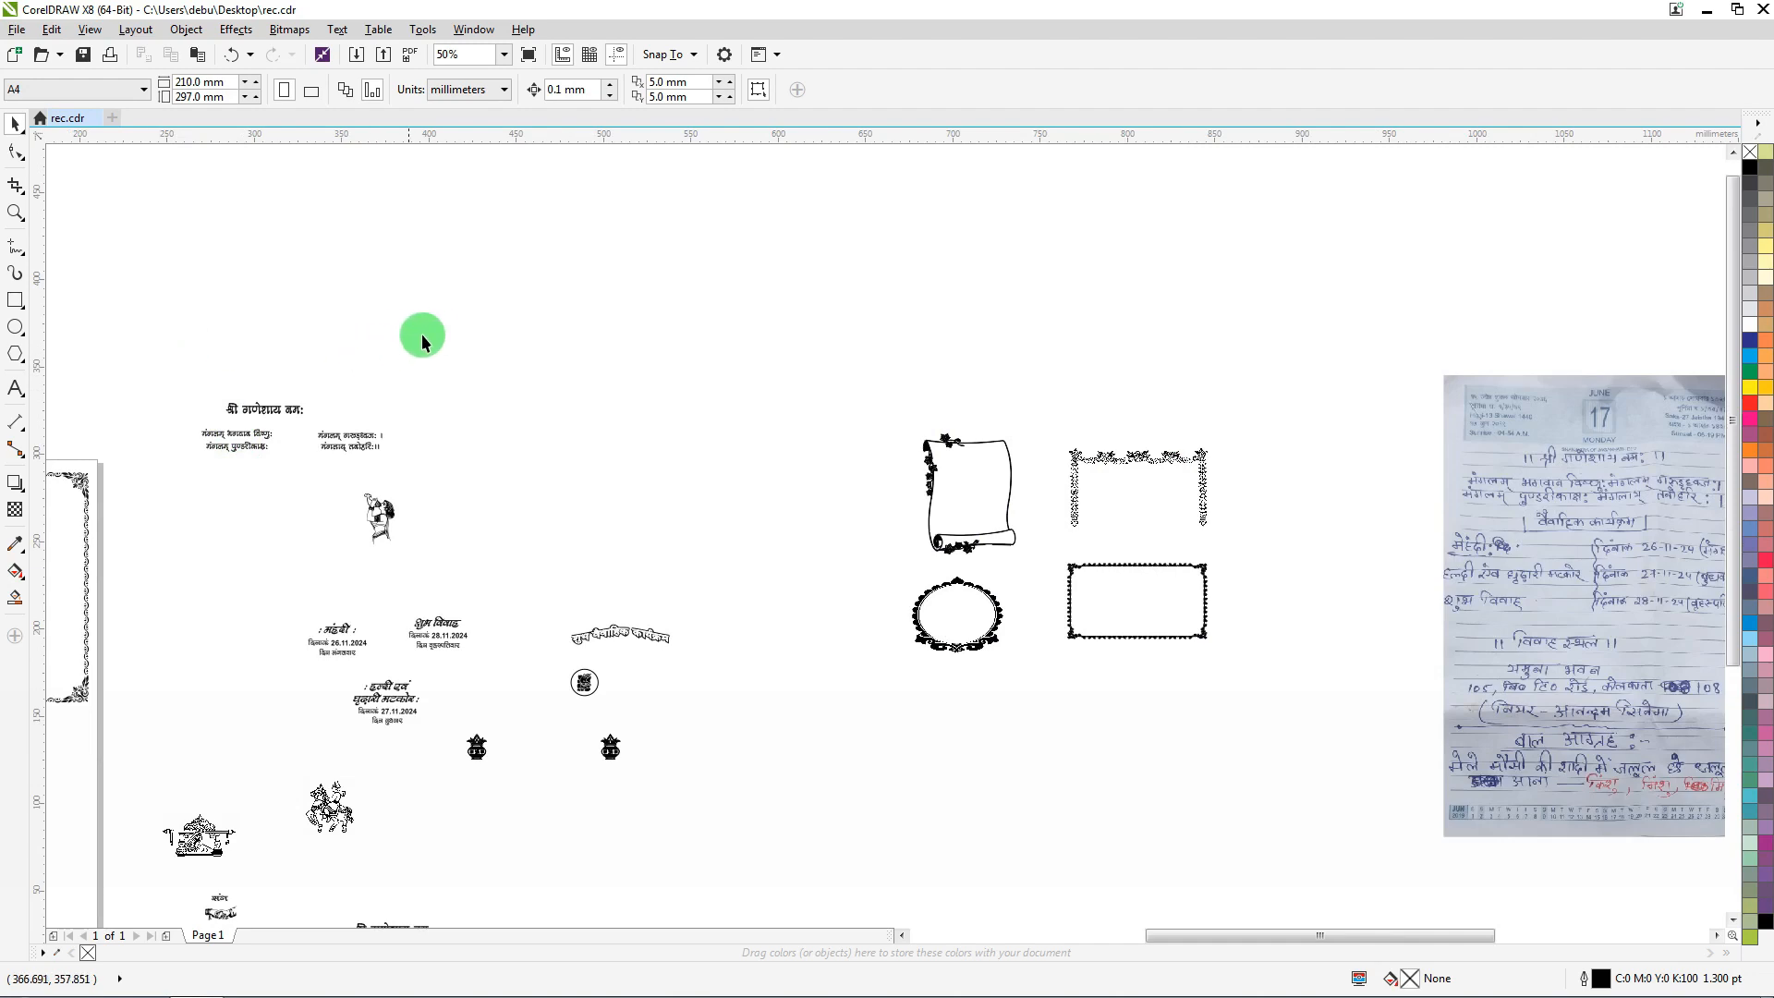
{"action": "scroll", "coordinate": [436, 337], "scroll_direction": "down", "scroll_amount": 1}
{"action": "scroll", "coordinate": [291, 374], "scroll_direction": "down", "scroll_amount": 1}
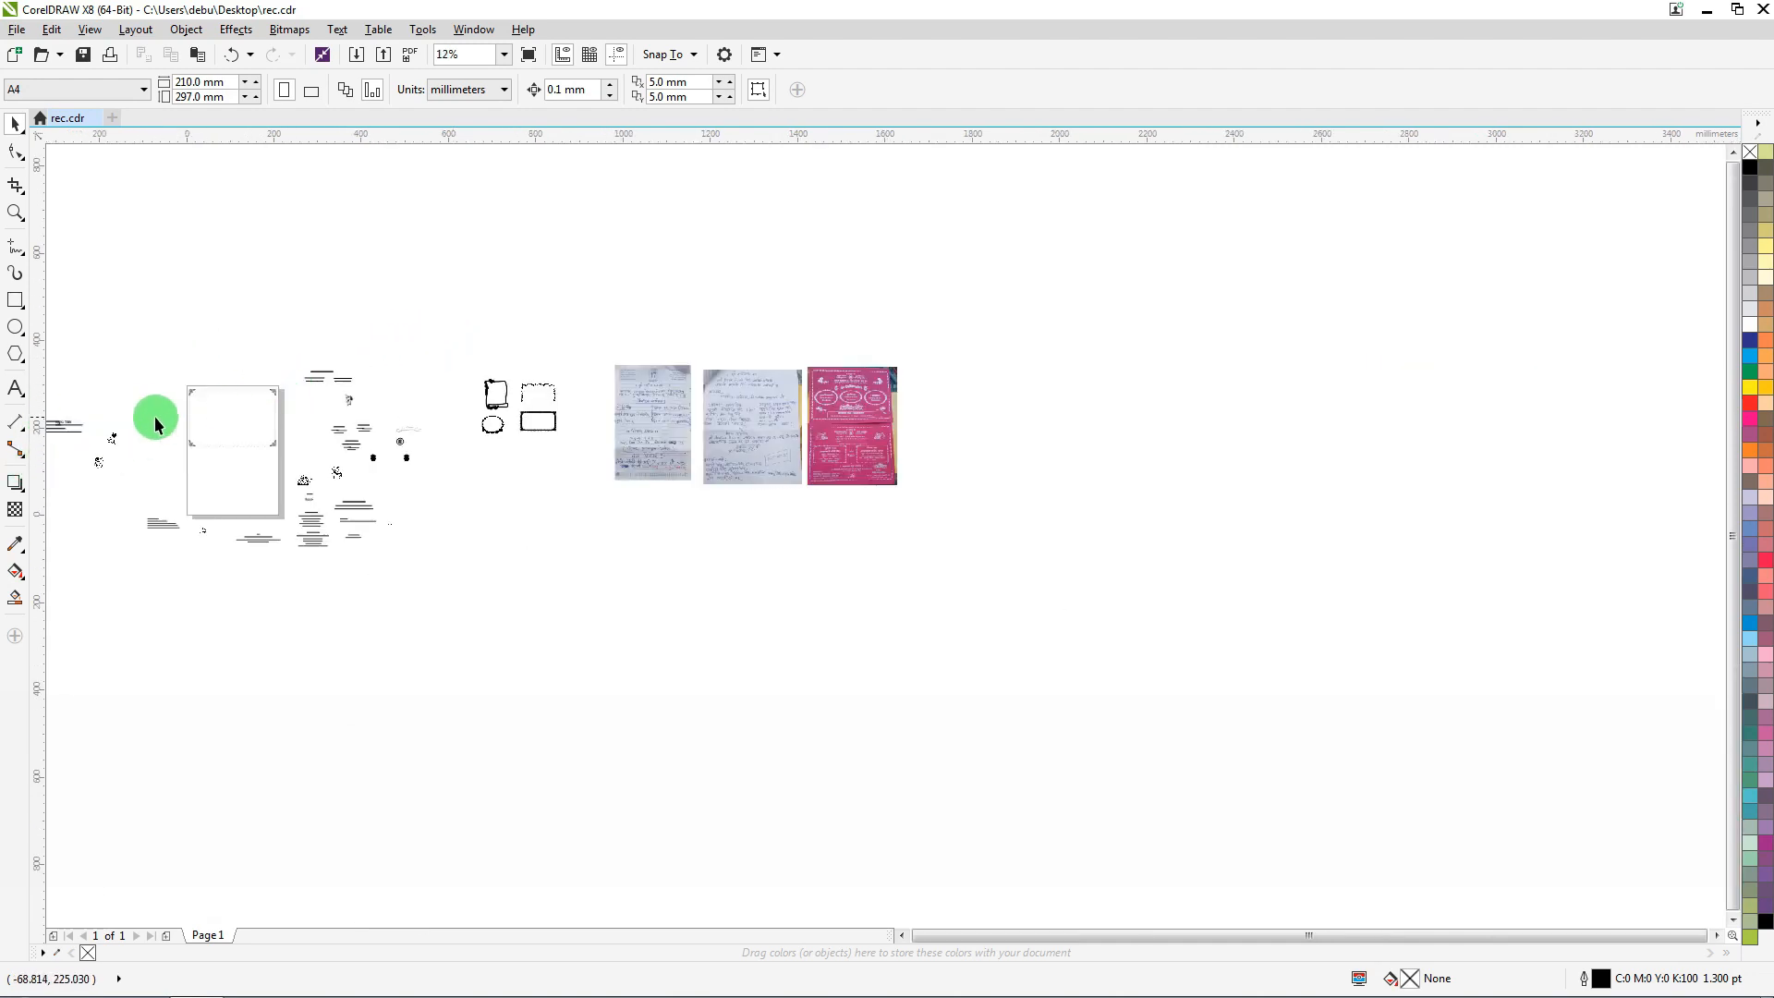
Inspect the ornamental border on the A4 page up close, from its corner flourish along the upper strip
{"action": "scroll", "coordinate": [184, 403], "scroll_direction": "up", "scroll_amount": 1}
{"action": "scroll", "coordinate": [269, 348], "scroll_direction": "up", "scroll_amount": 1}
{"action": "left_click", "coordinate": [266, 340]}
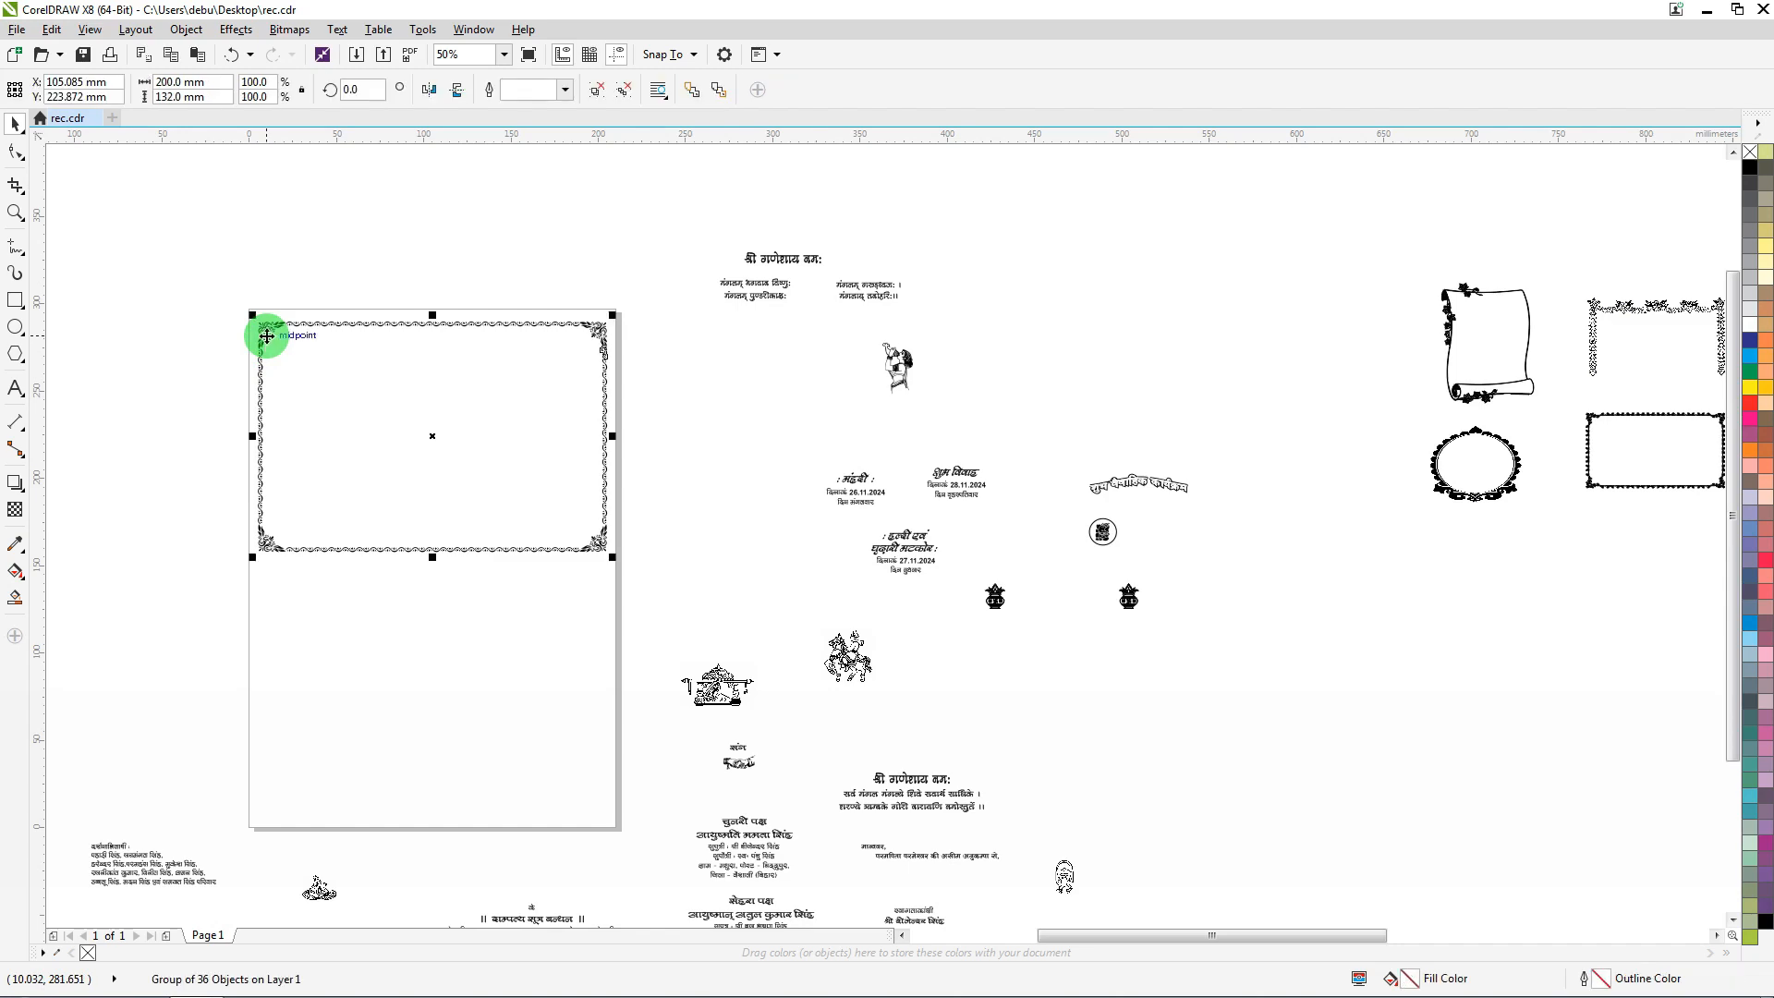
{"action": "scroll", "coordinate": [268, 338], "scroll_direction": "up", "scroll_amount": 2}
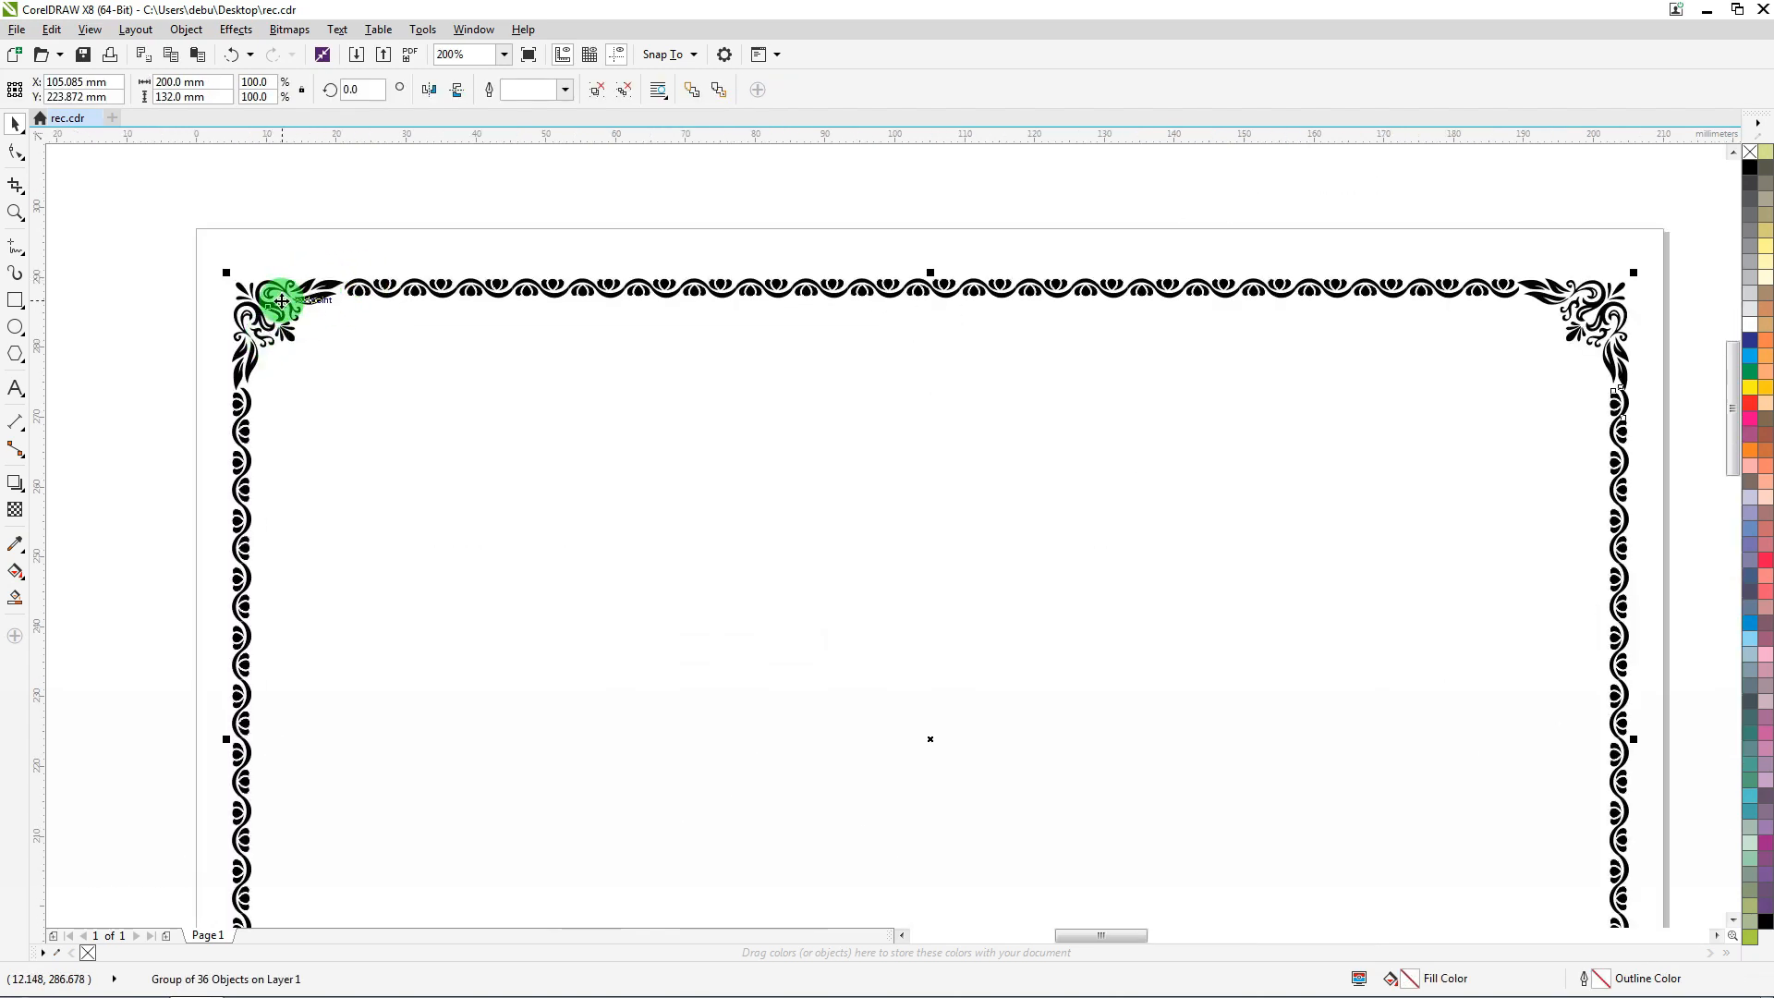
{"action": "scroll", "coordinate": [281, 301], "scroll_direction": "up", "scroll_amount": 2}
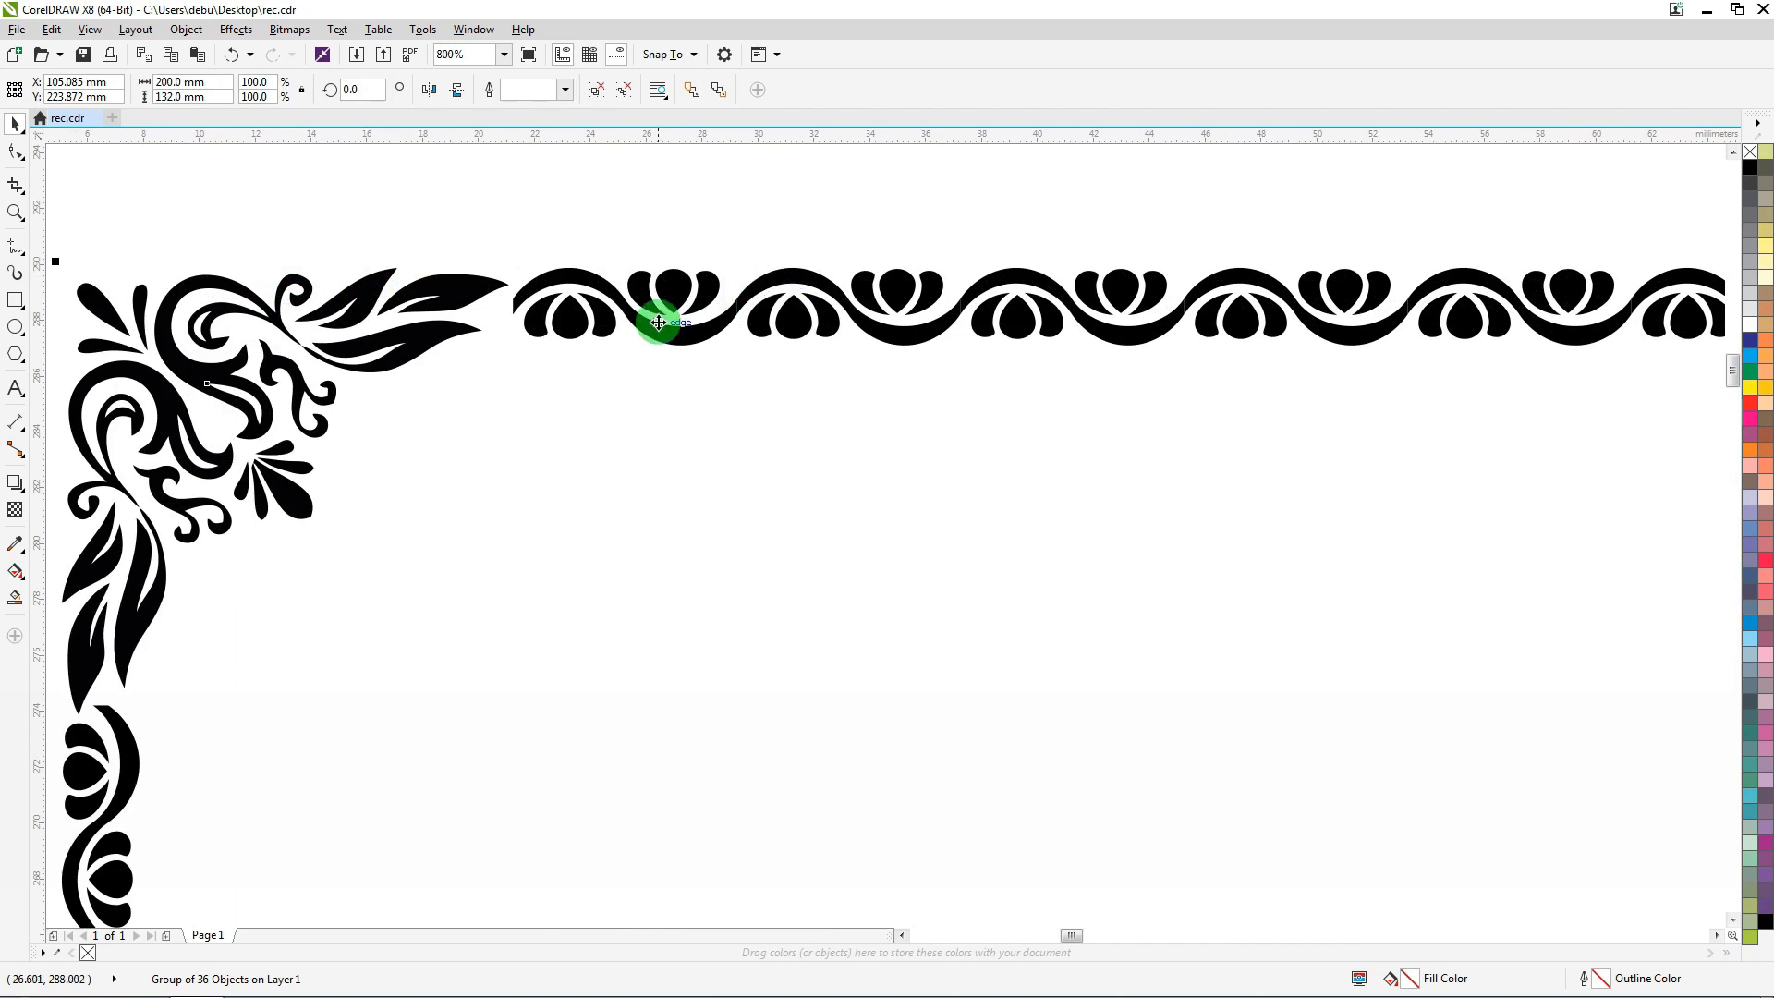
{"action": "scroll", "coordinate": [658, 321], "scroll_direction": "down", "scroll_amount": 2}
{"action": "left_click", "coordinate": [681, 260]}
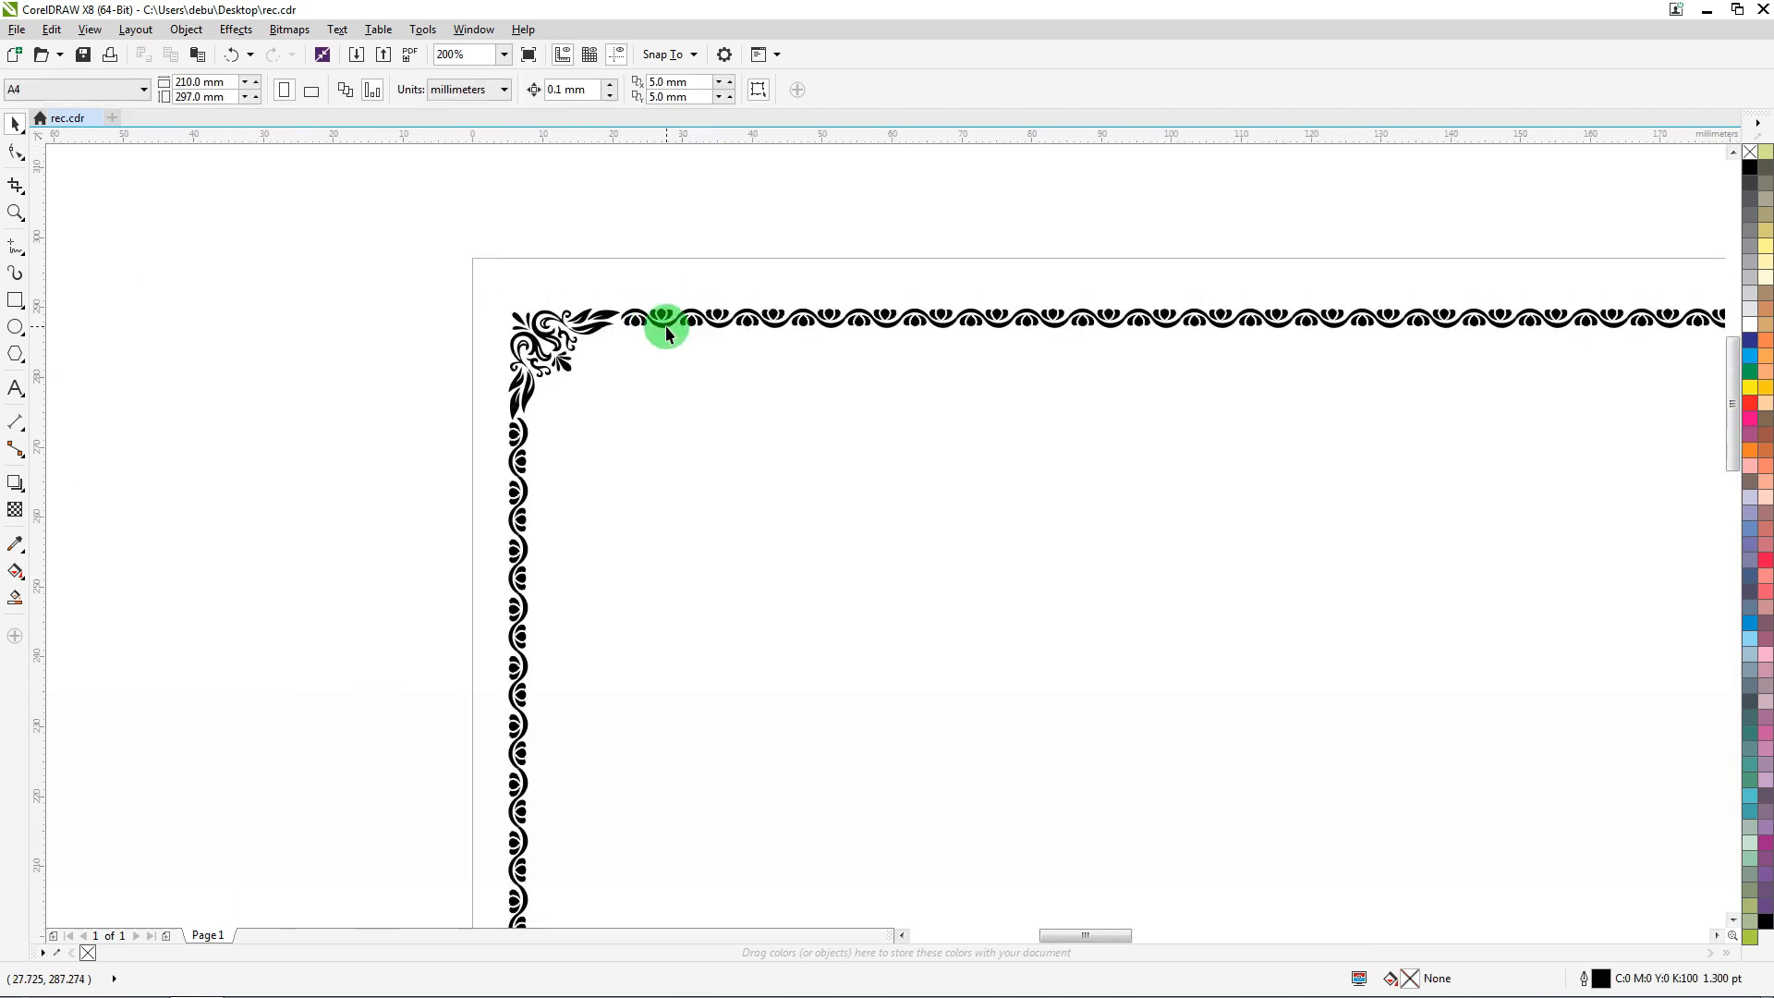
Ungroup the ornamental border, and ungroup its upper strip into individual pattern pieces
{"action": "left_click", "coordinate": [667, 329]}
{"action": "key", "text": "ctrl+u"}
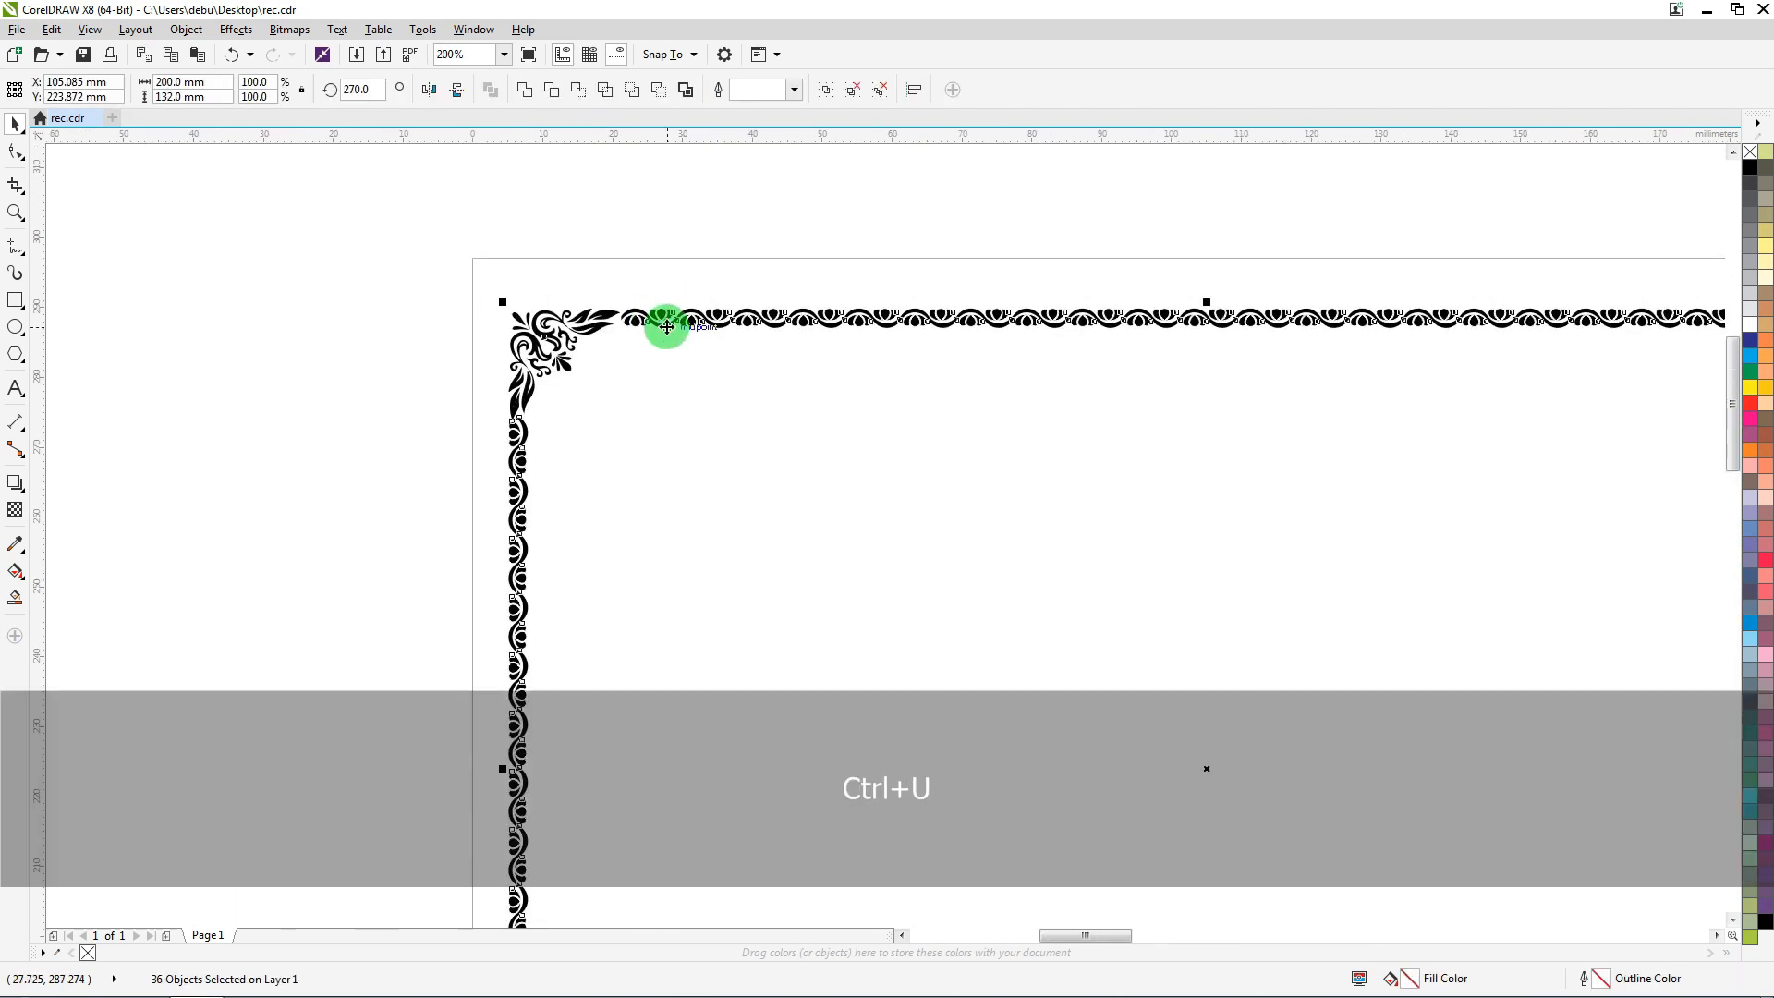
{"action": "left_click", "coordinate": [641, 266]}
{"action": "scroll", "coordinate": [641, 277], "scroll_direction": "up", "scroll_amount": 1}
{"action": "left_click_drag", "start_coordinate": [582, 247], "coordinate": [772, 446]}
{"action": "left_click", "coordinate": [702, 376]}
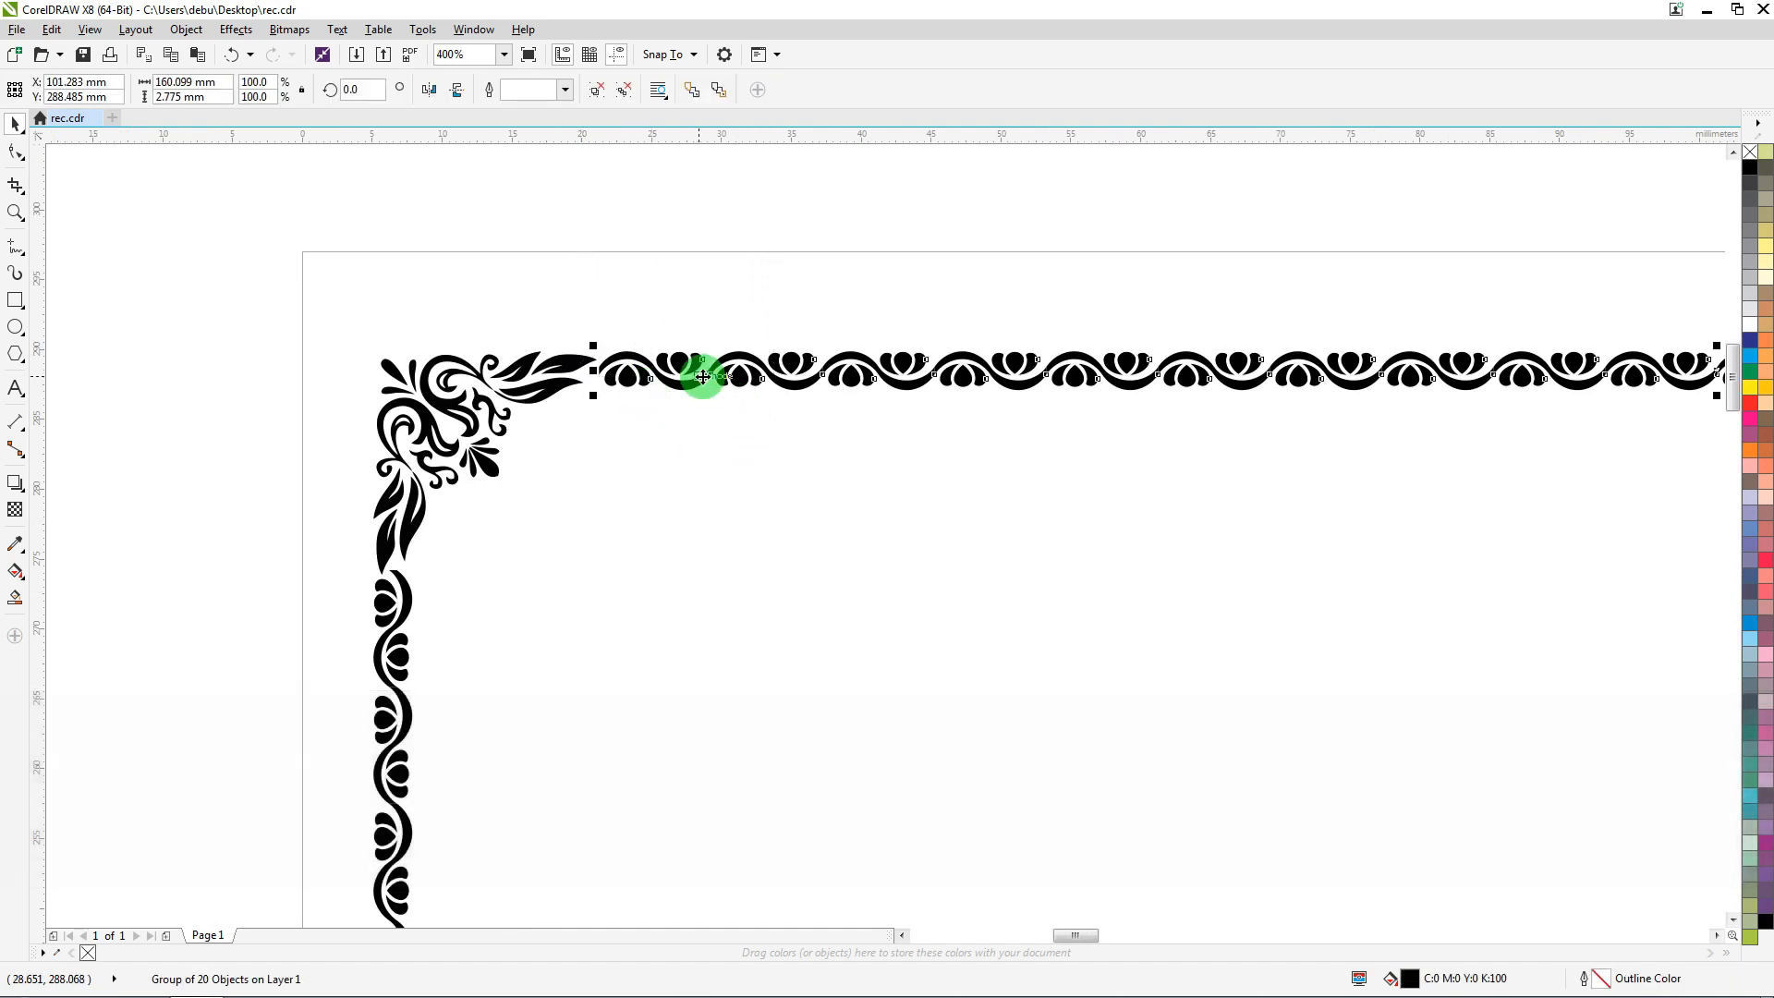
{"action": "key", "text": "ctrl+u"}
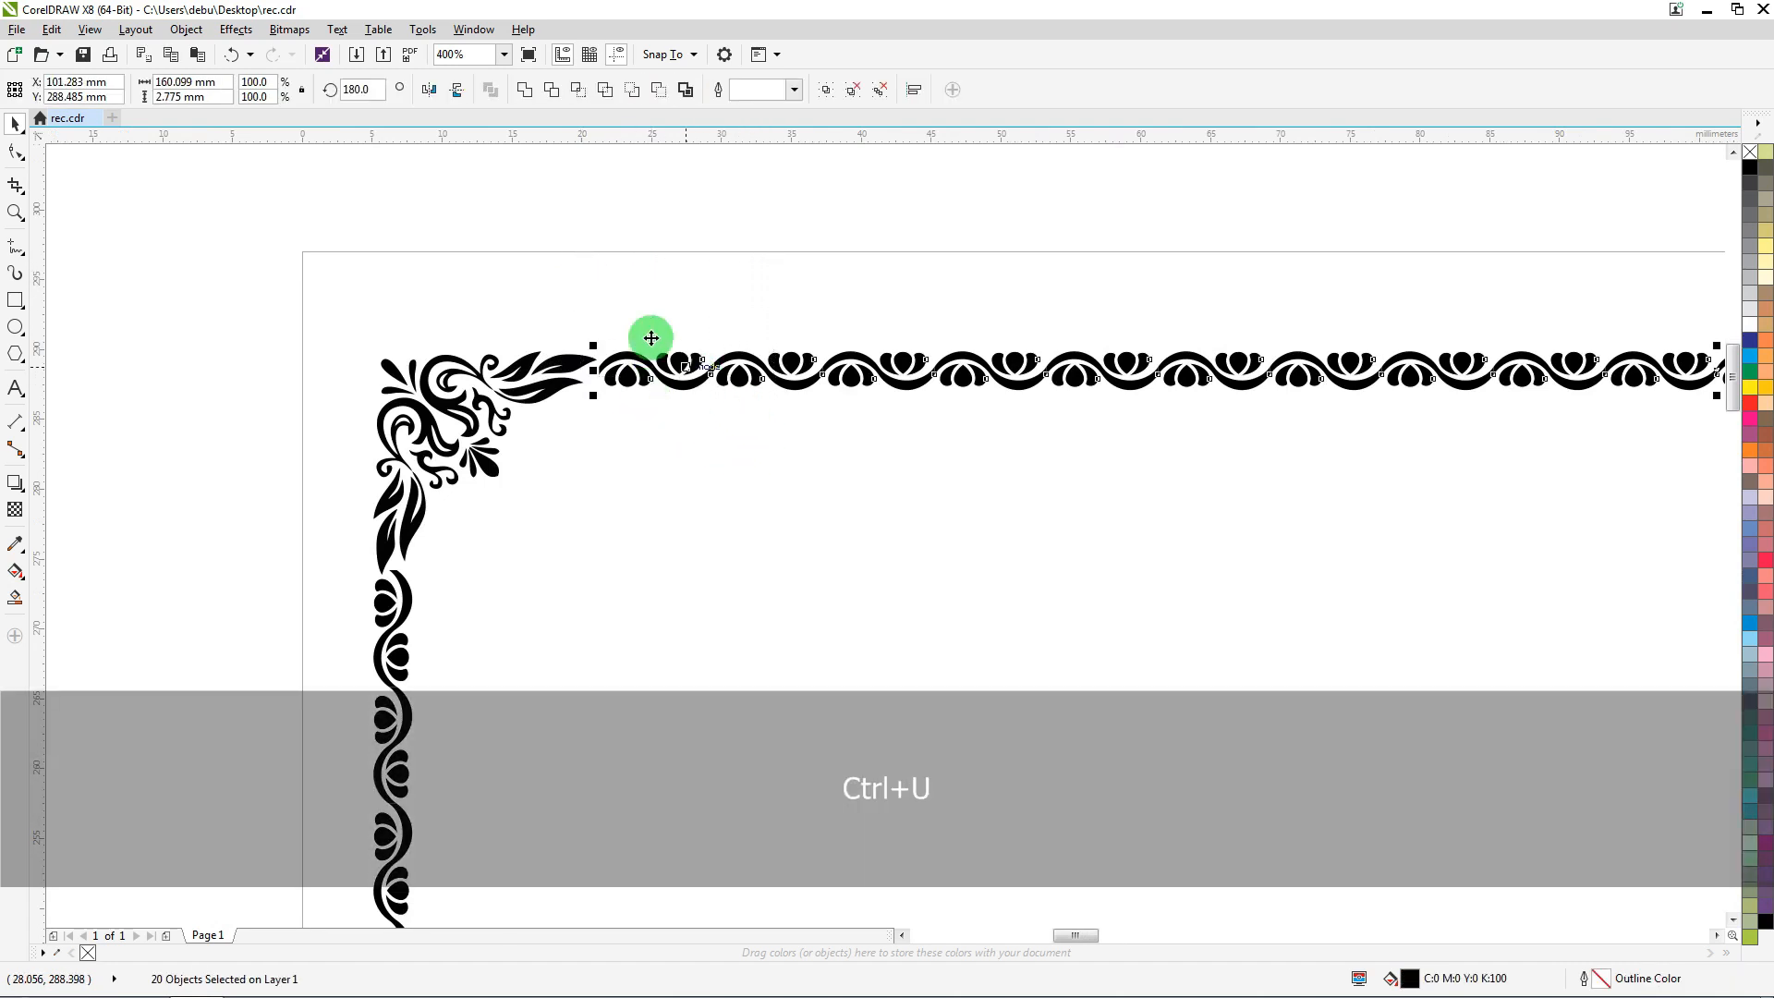
Try pulling two pieces of the upper strip and the corner flourish out of the border, and undo the changes
{"action": "left_click_drag", "start_coordinate": [556, 233], "coordinate": [857, 501]}
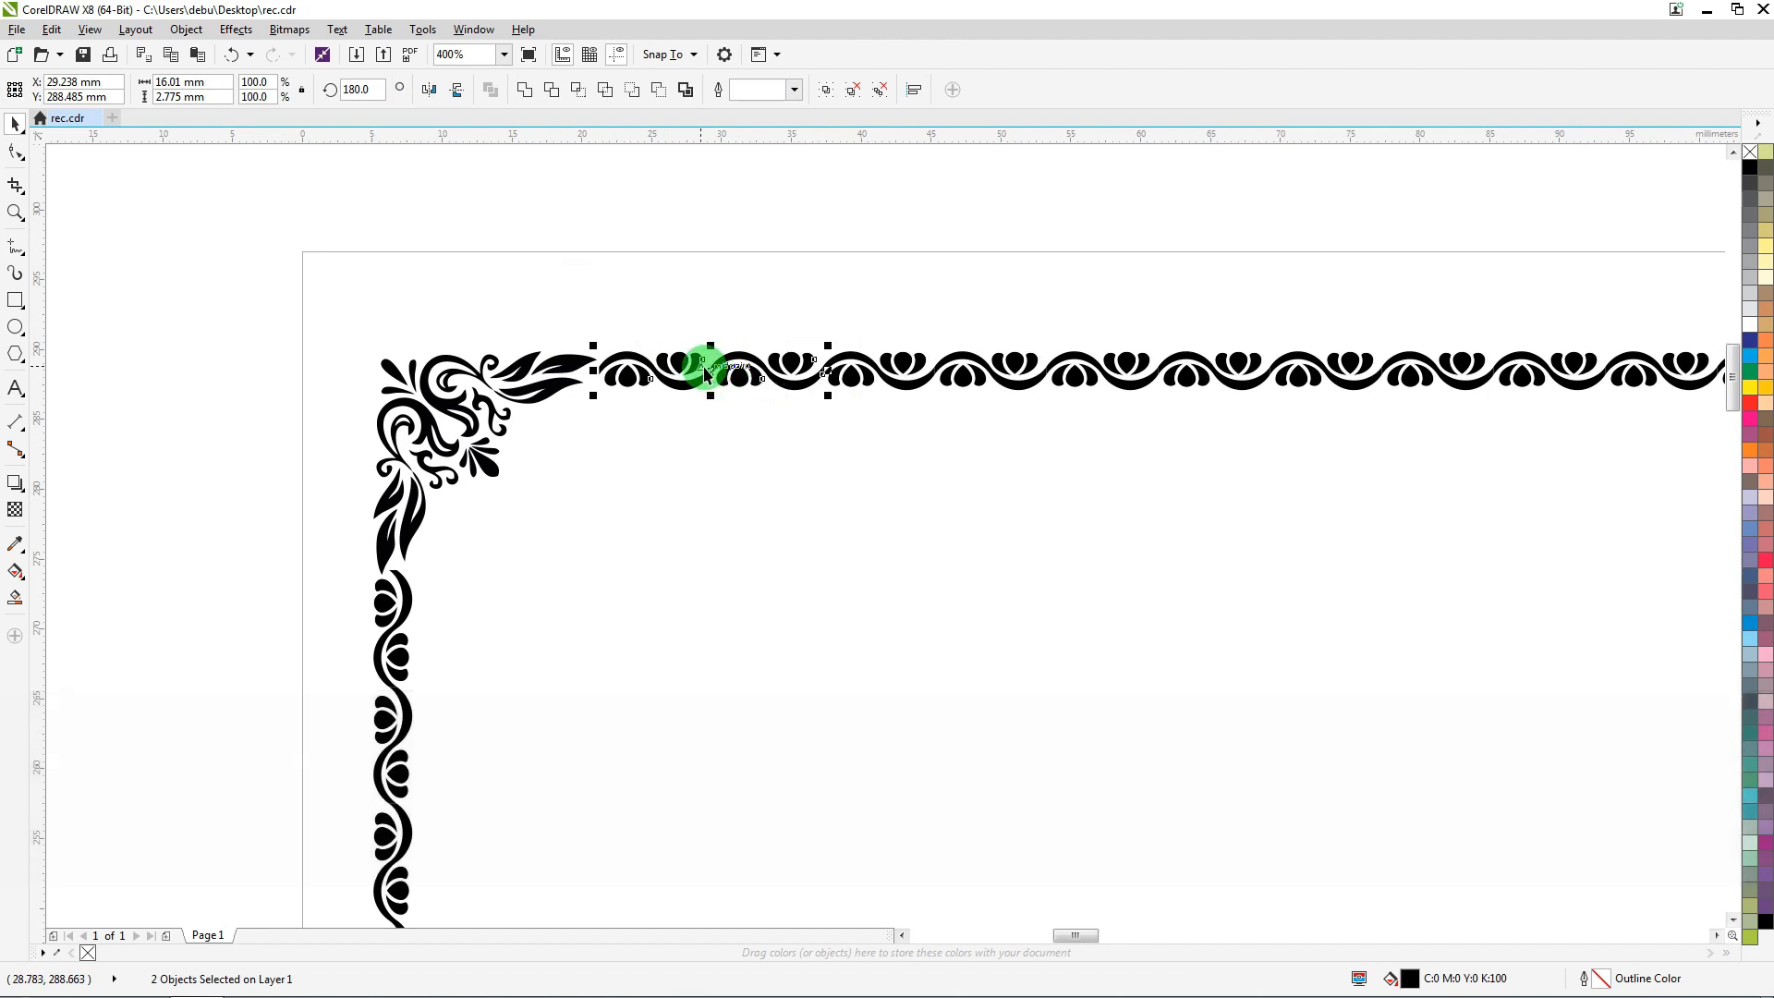
{"action": "left_click_drag", "start_coordinate": [704, 369], "coordinate": [689, 231]}
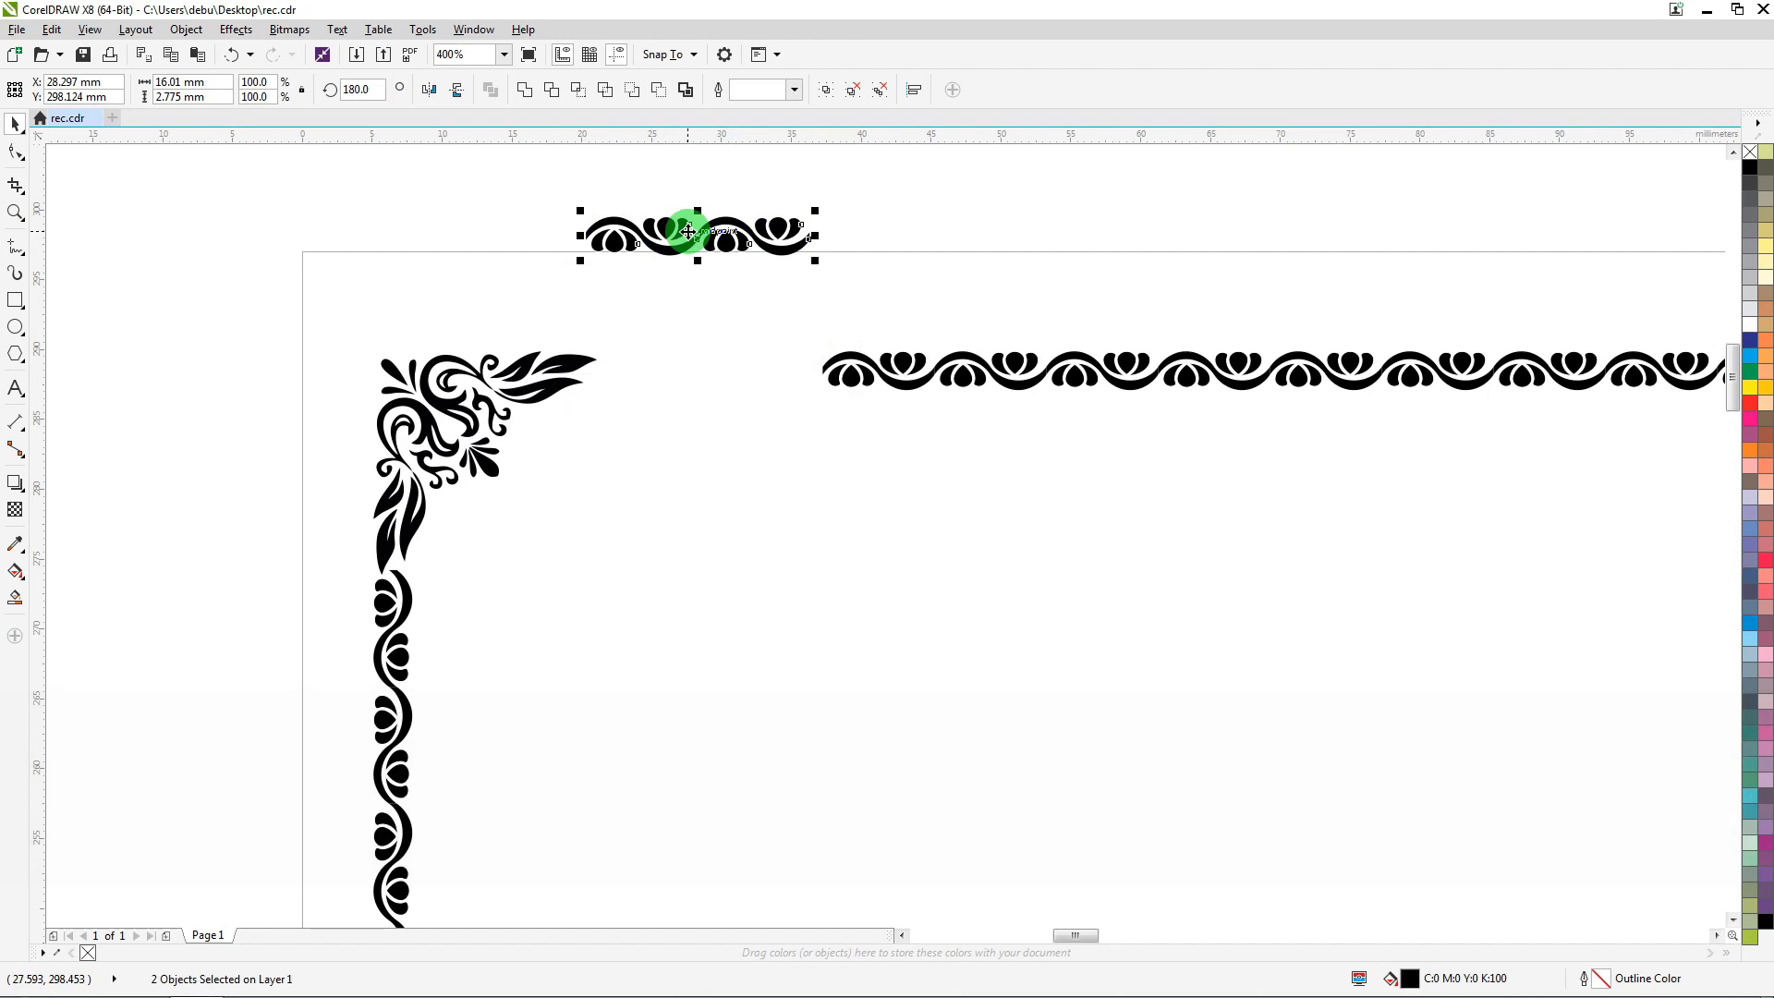
{"action": "left_click_drag", "start_coordinate": [455, 384], "coordinate": [443, 293]}
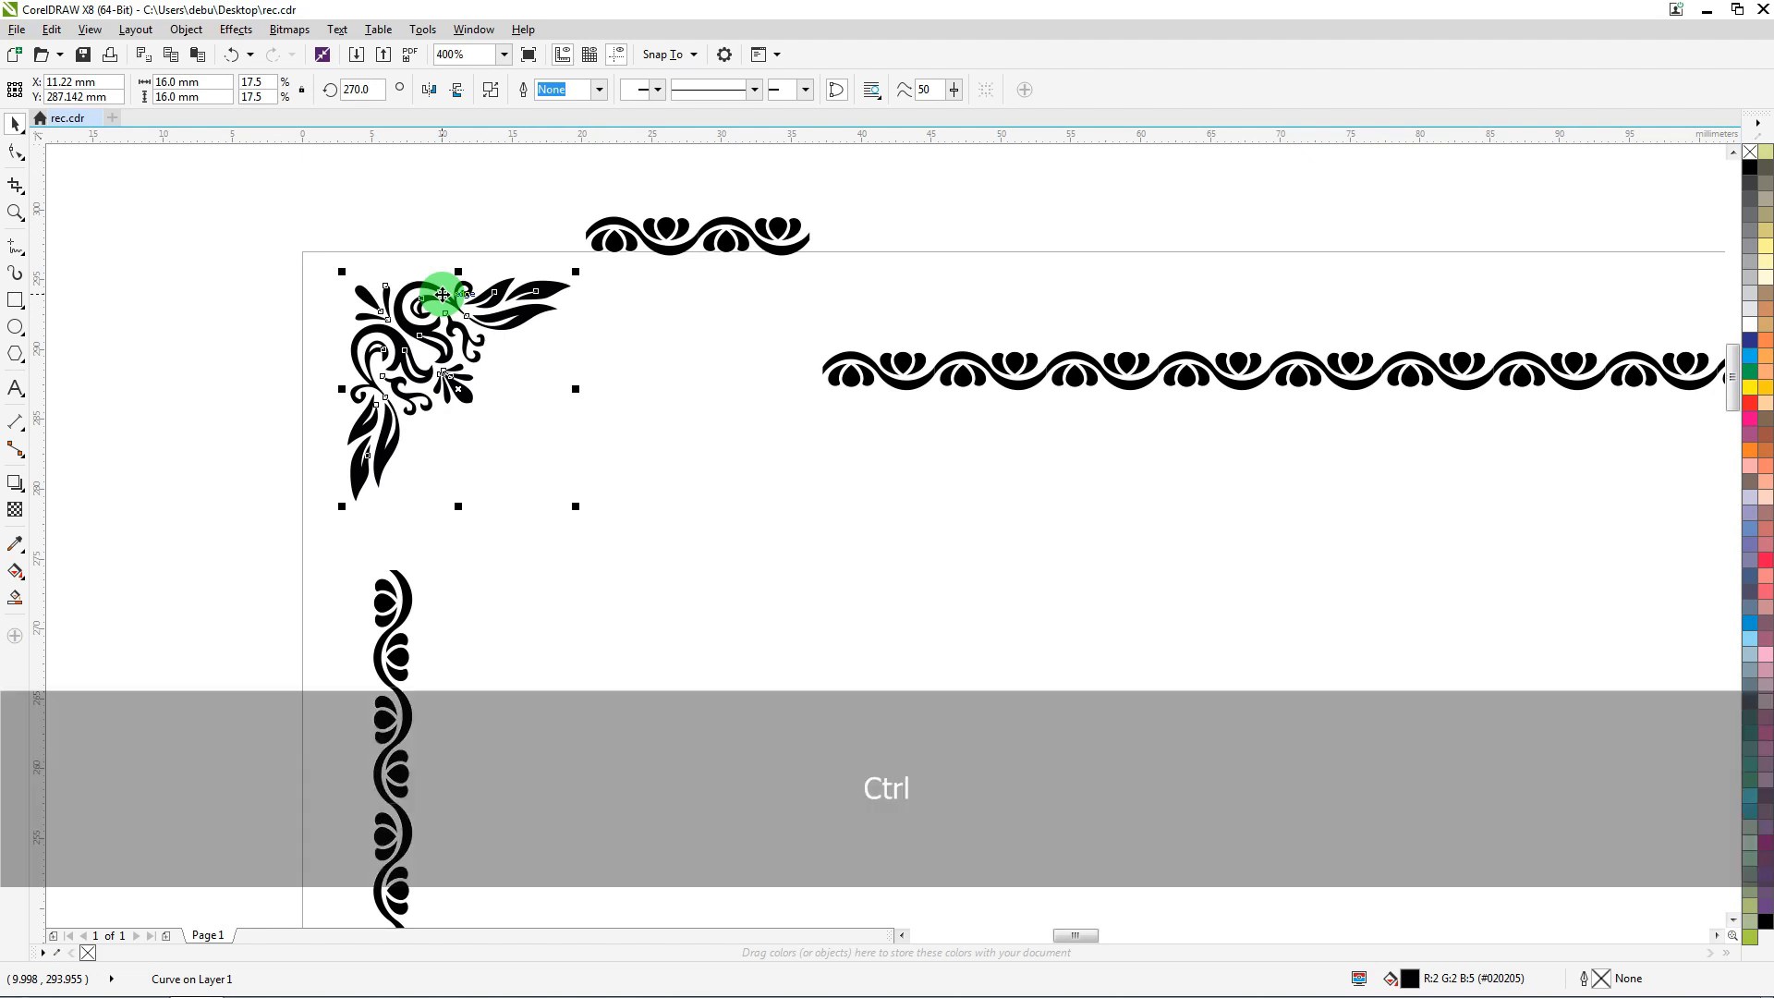
{"action": "key", "text": "ctrl+z"}
{"action": "key", "text": "ctrl+z"}
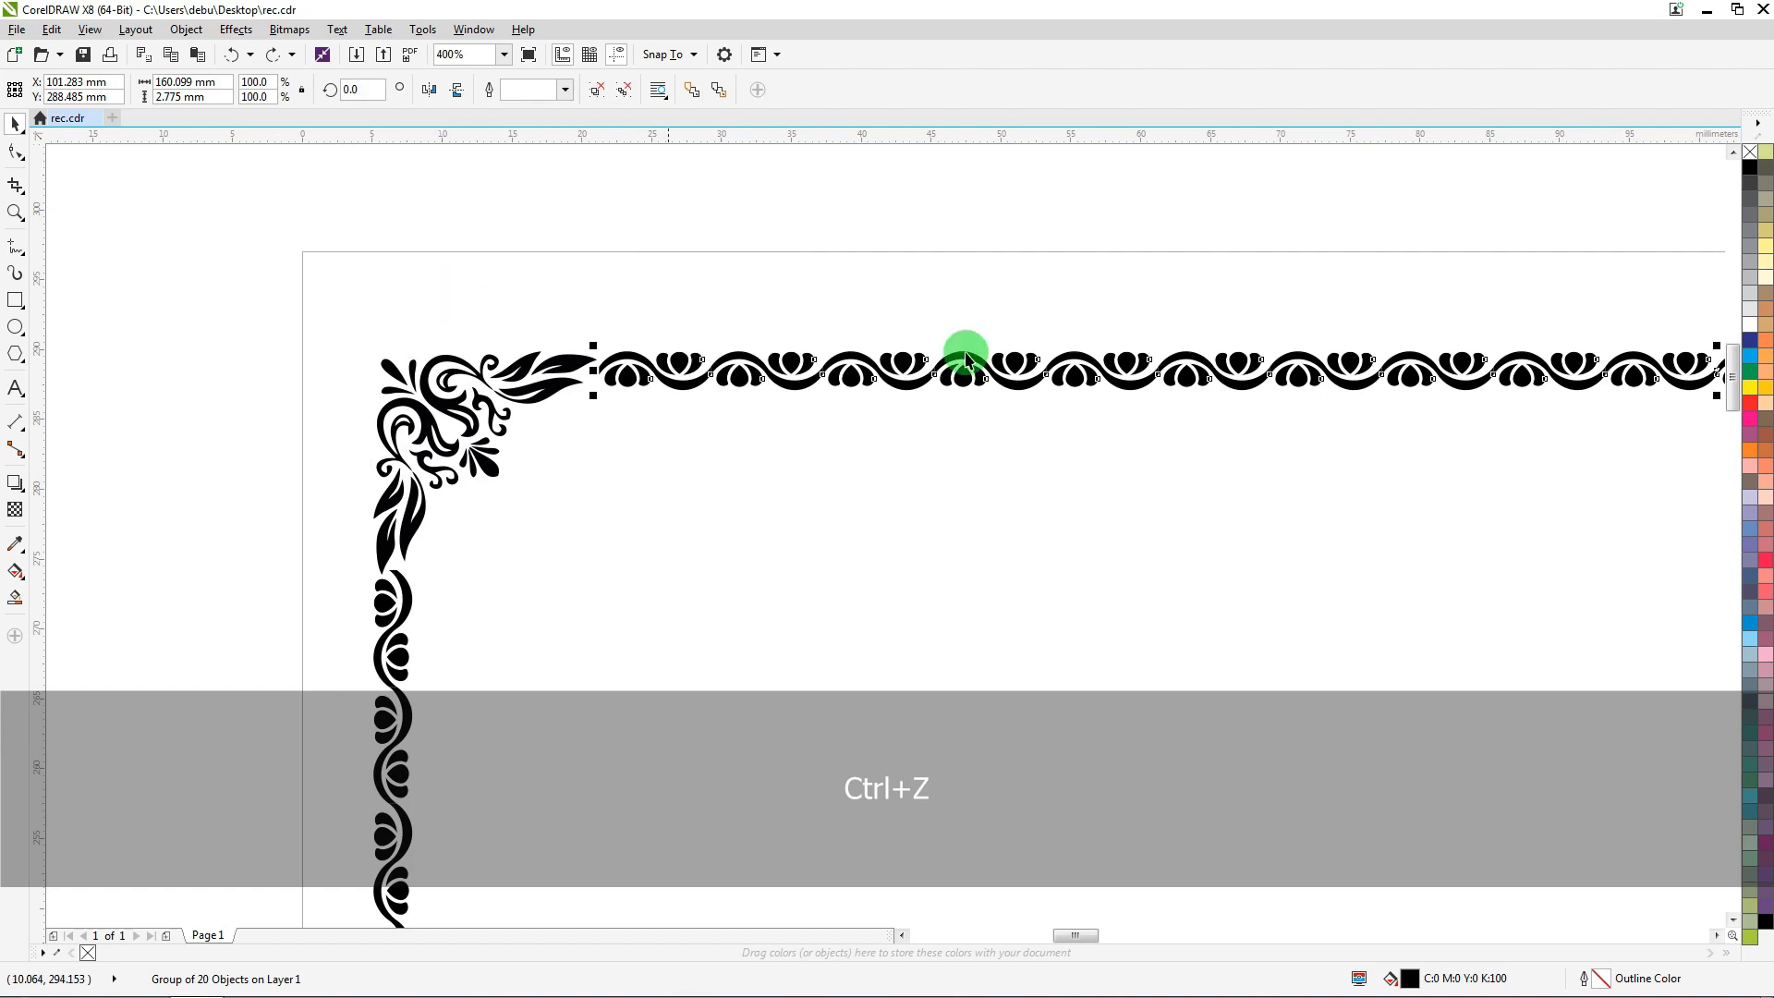
Try shifting the upper-left corner flourish inward, and undo the move
{"action": "scroll", "coordinate": [956, 360], "scroll_direction": "down", "scroll_amount": 2}
{"action": "left_click", "coordinate": [820, 369]}
{"action": "left_click_drag", "start_coordinate": [834, 388], "coordinate": [871, 412]}
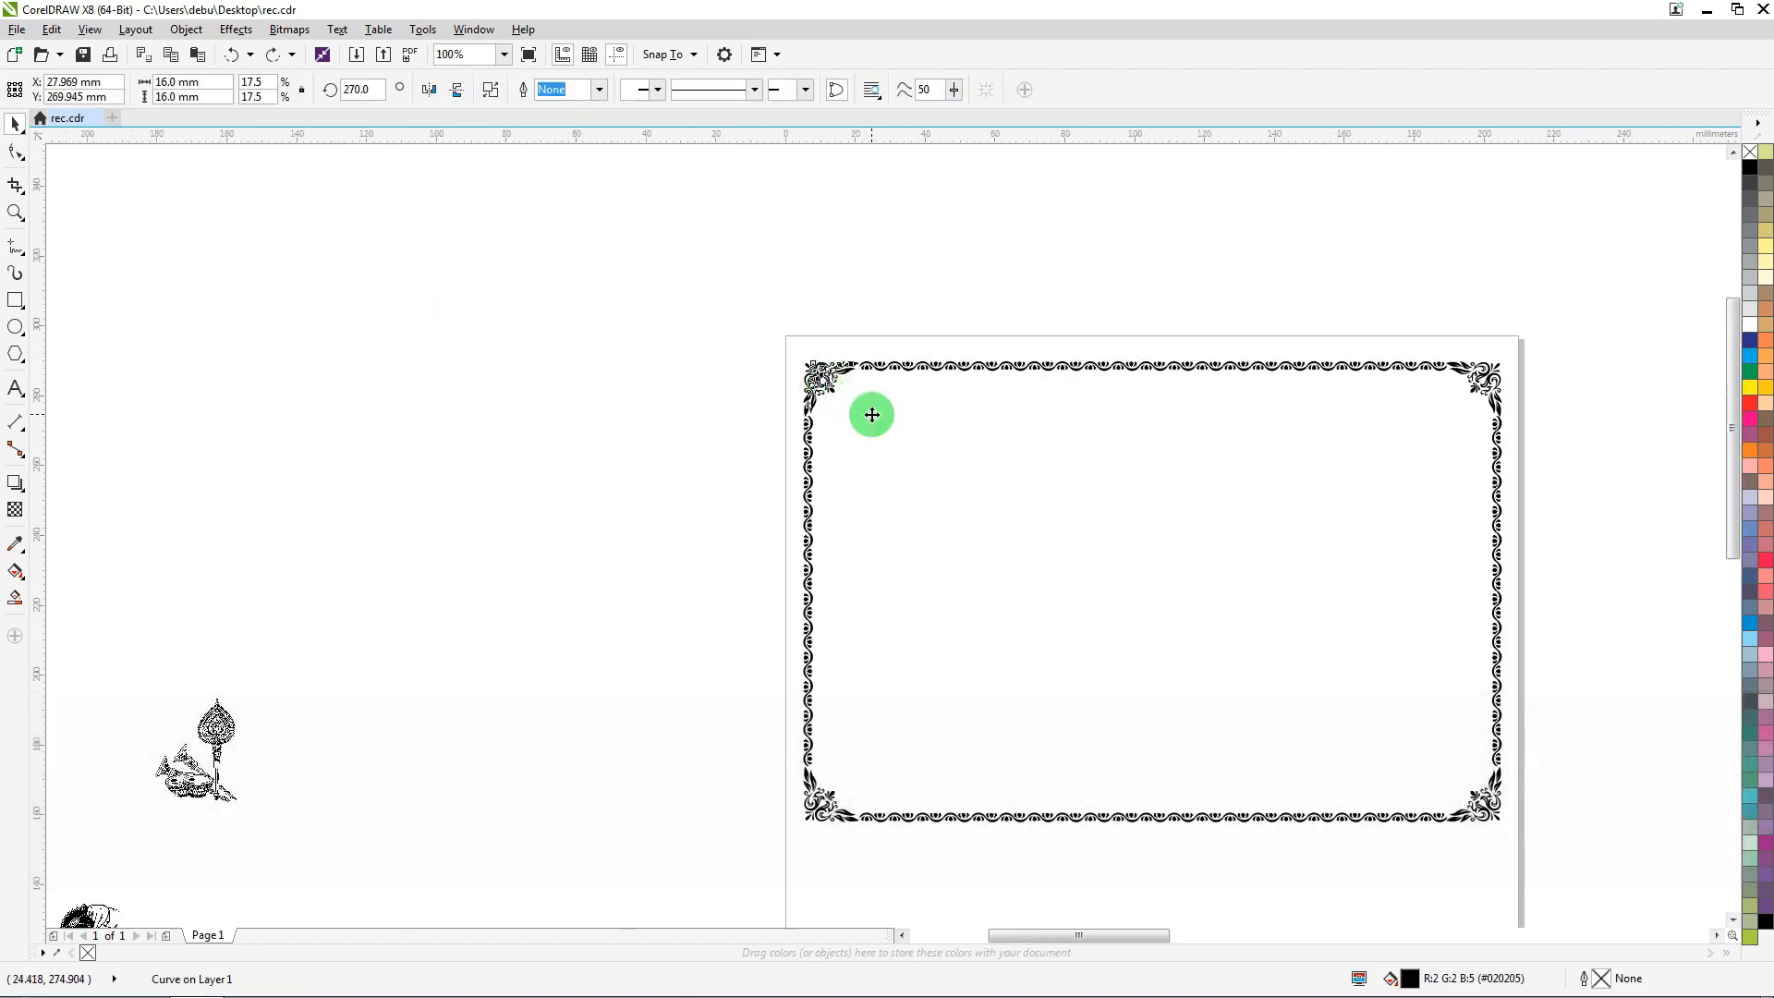
{"action": "key", "text": "ctrl+z"}
Group all the pieces of the ornamental border back into a single object
{"action": "scroll", "coordinate": [731, 291], "scroll_direction": "down", "scroll_amount": 1}
{"action": "left_click_drag", "start_coordinate": [708, 270], "coordinate": [1229, 665]}
{"action": "key", "text": "ctrl+g"}
{"action": "key", "text": "Delete"}
{"action": "scroll", "coordinate": [855, 524], "scroll_direction": "up", "scroll_amount": 1}
{"action": "scroll", "coordinate": [872, 498], "scroll_direction": "down", "scroll_amount": 2}
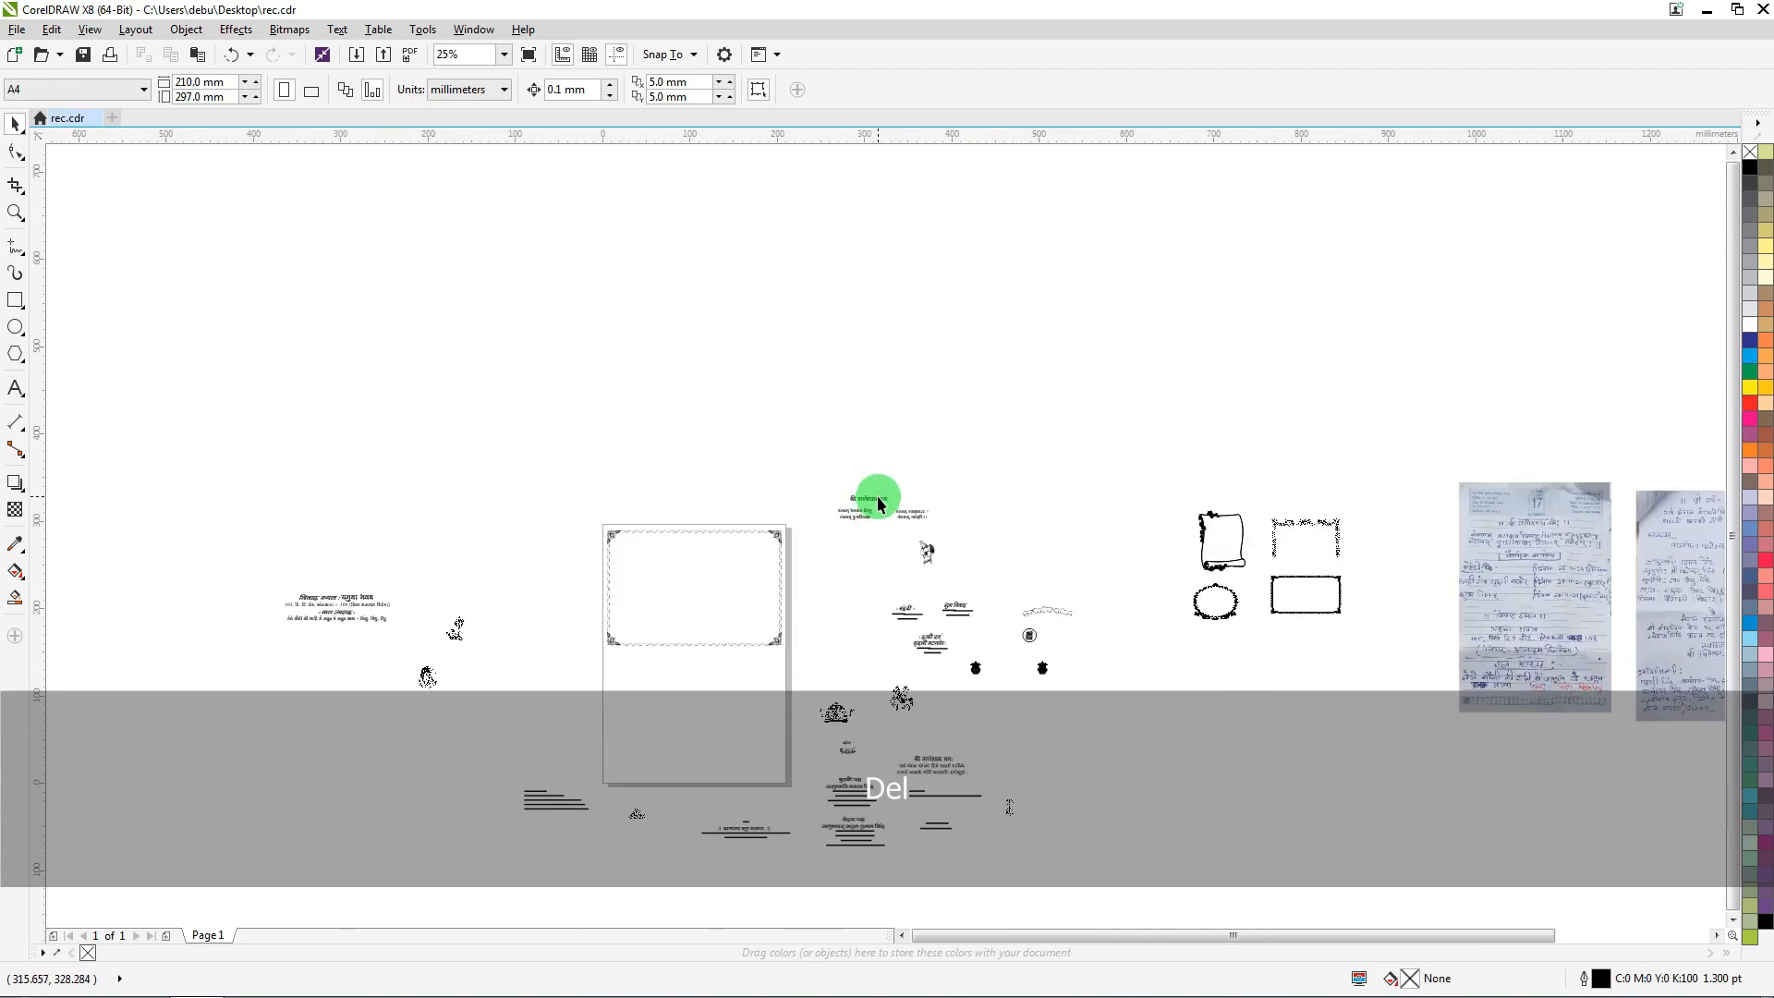
Move the heading श्री गणेशाय नमः onto the page just inside the upper border, and remove the stray Arial text object
{"action": "left_click", "coordinate": [876, 496]}
{"action": "left_click_drag", "start_coordinate": [759, 545], "coordinate": [674, 550]}
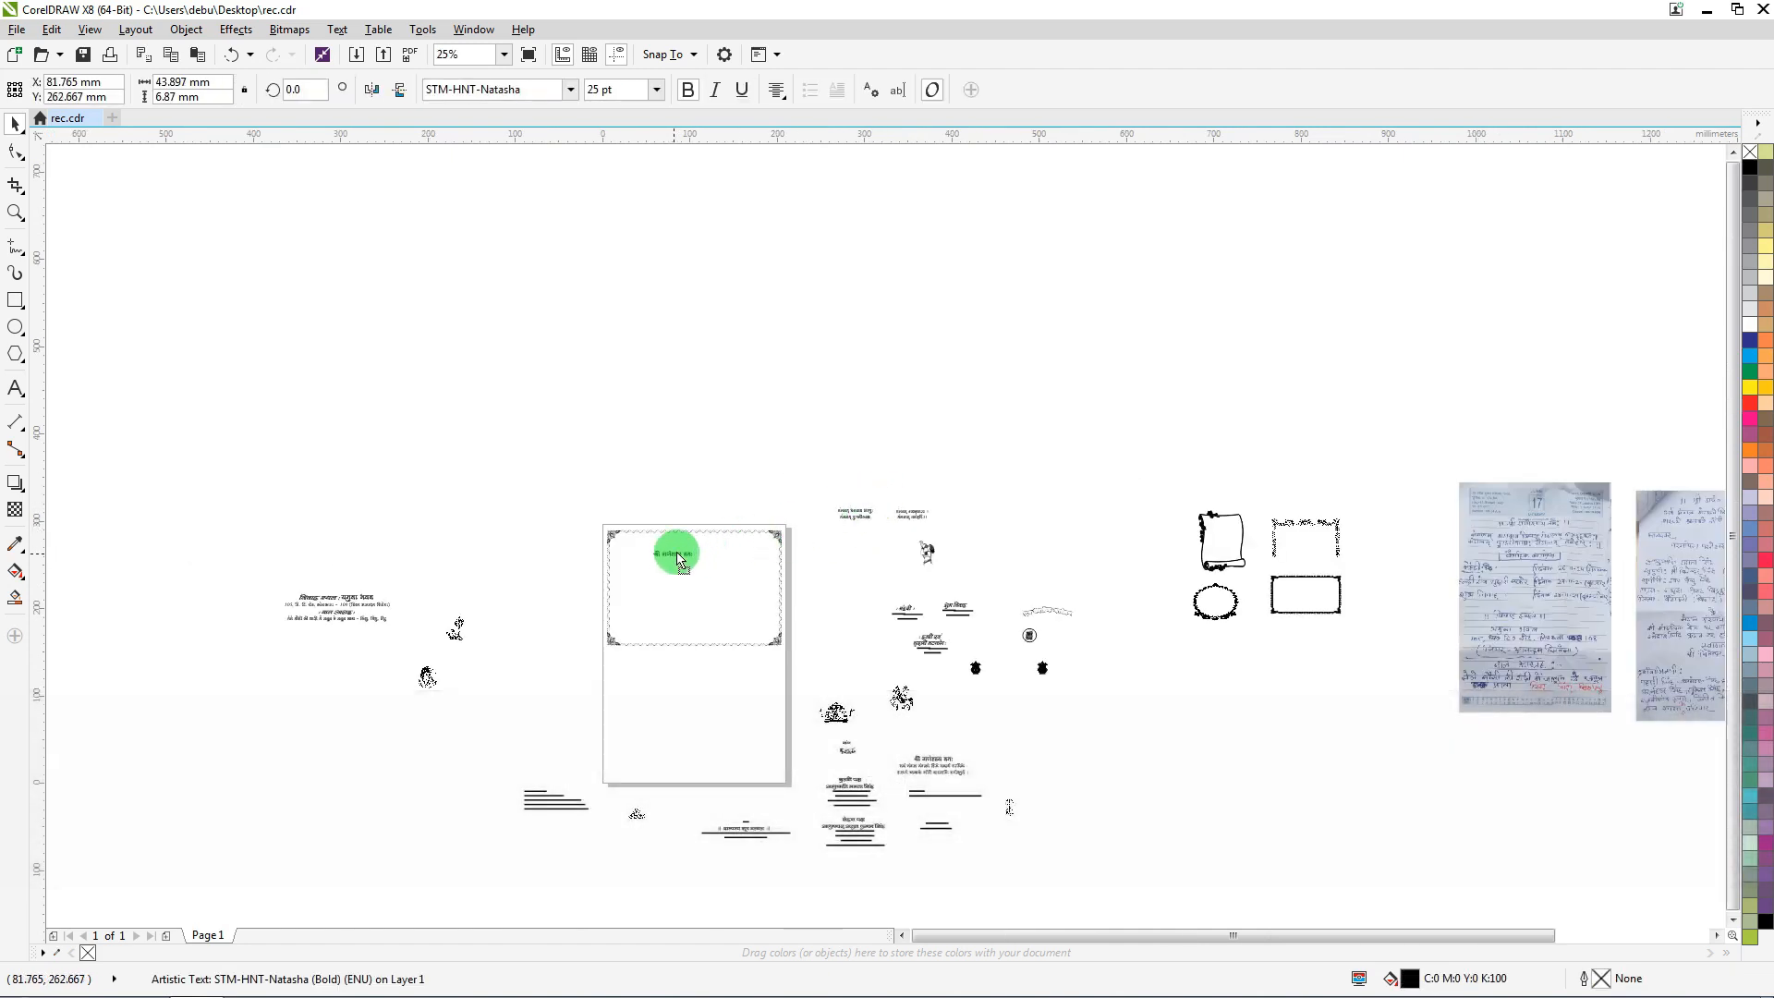
{"action": "scroll", "coordinate": [679, 541], "scroll_direction": "up", "scroll_amount": 2}
{"action": "scroll", "coordinate": [716, 554], "scroll_direction": "up", "scroll_amount": 1}
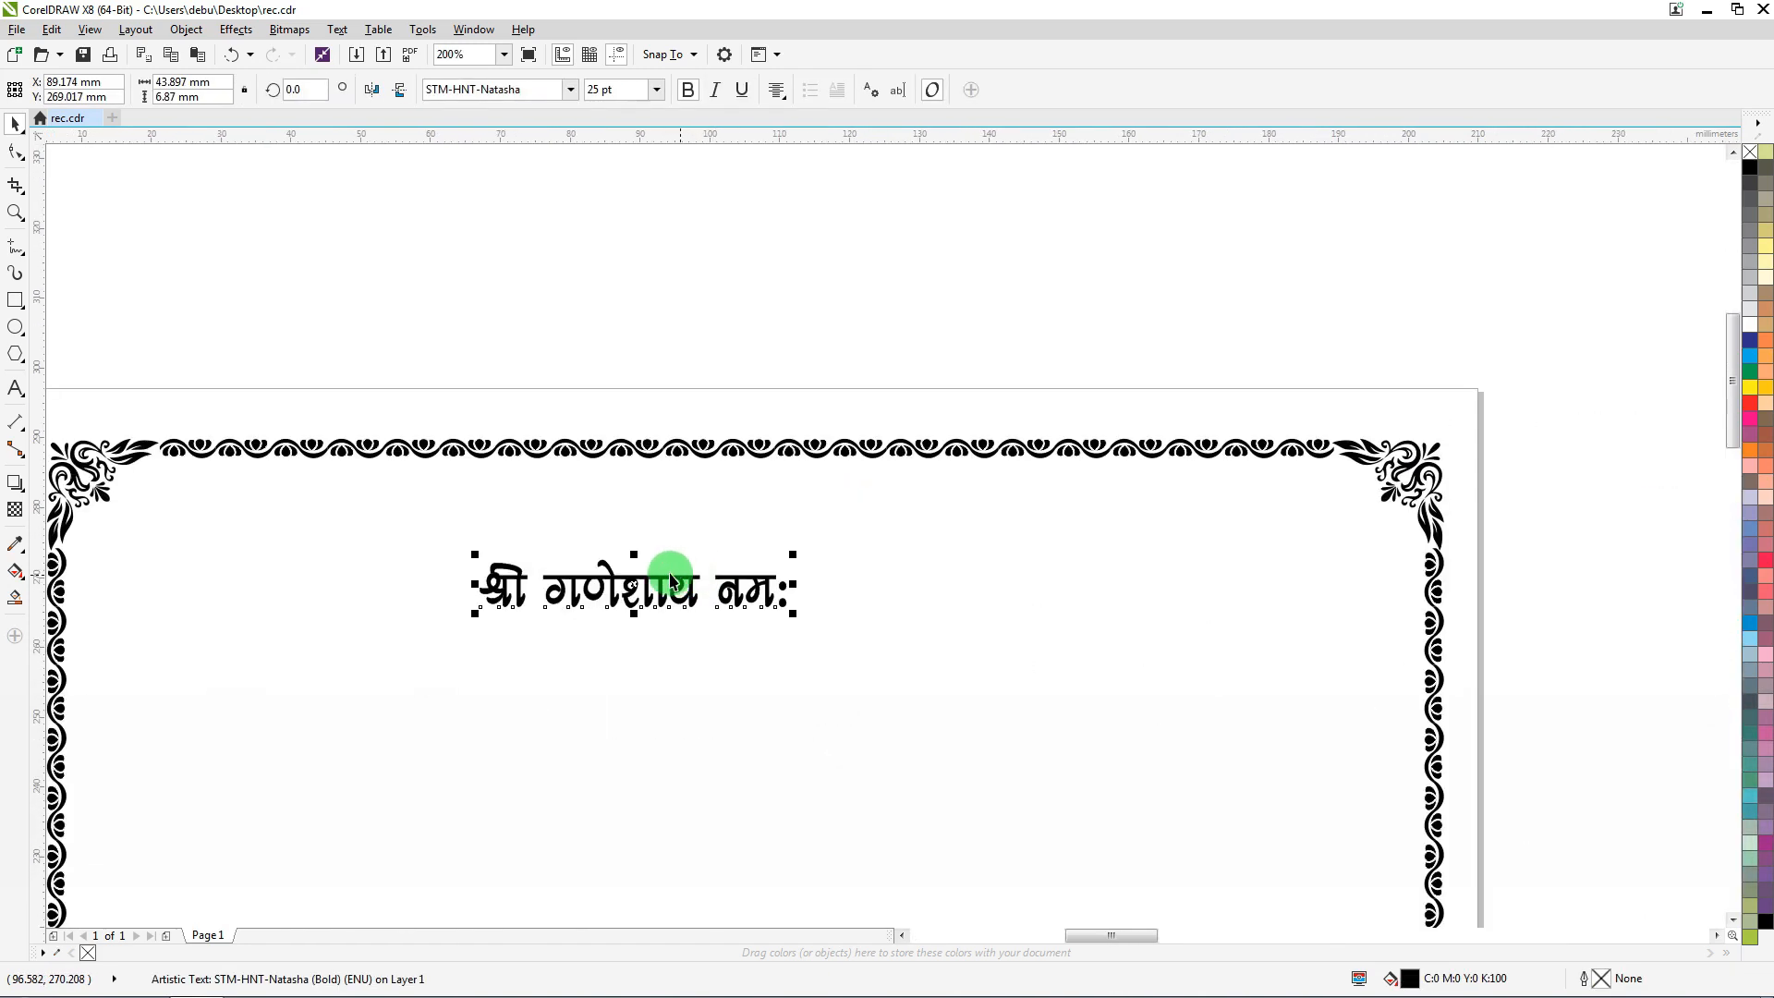
{"action": "left_click_drag", "start_coordinate": [666, 587], "coordinate": [754, 509]}
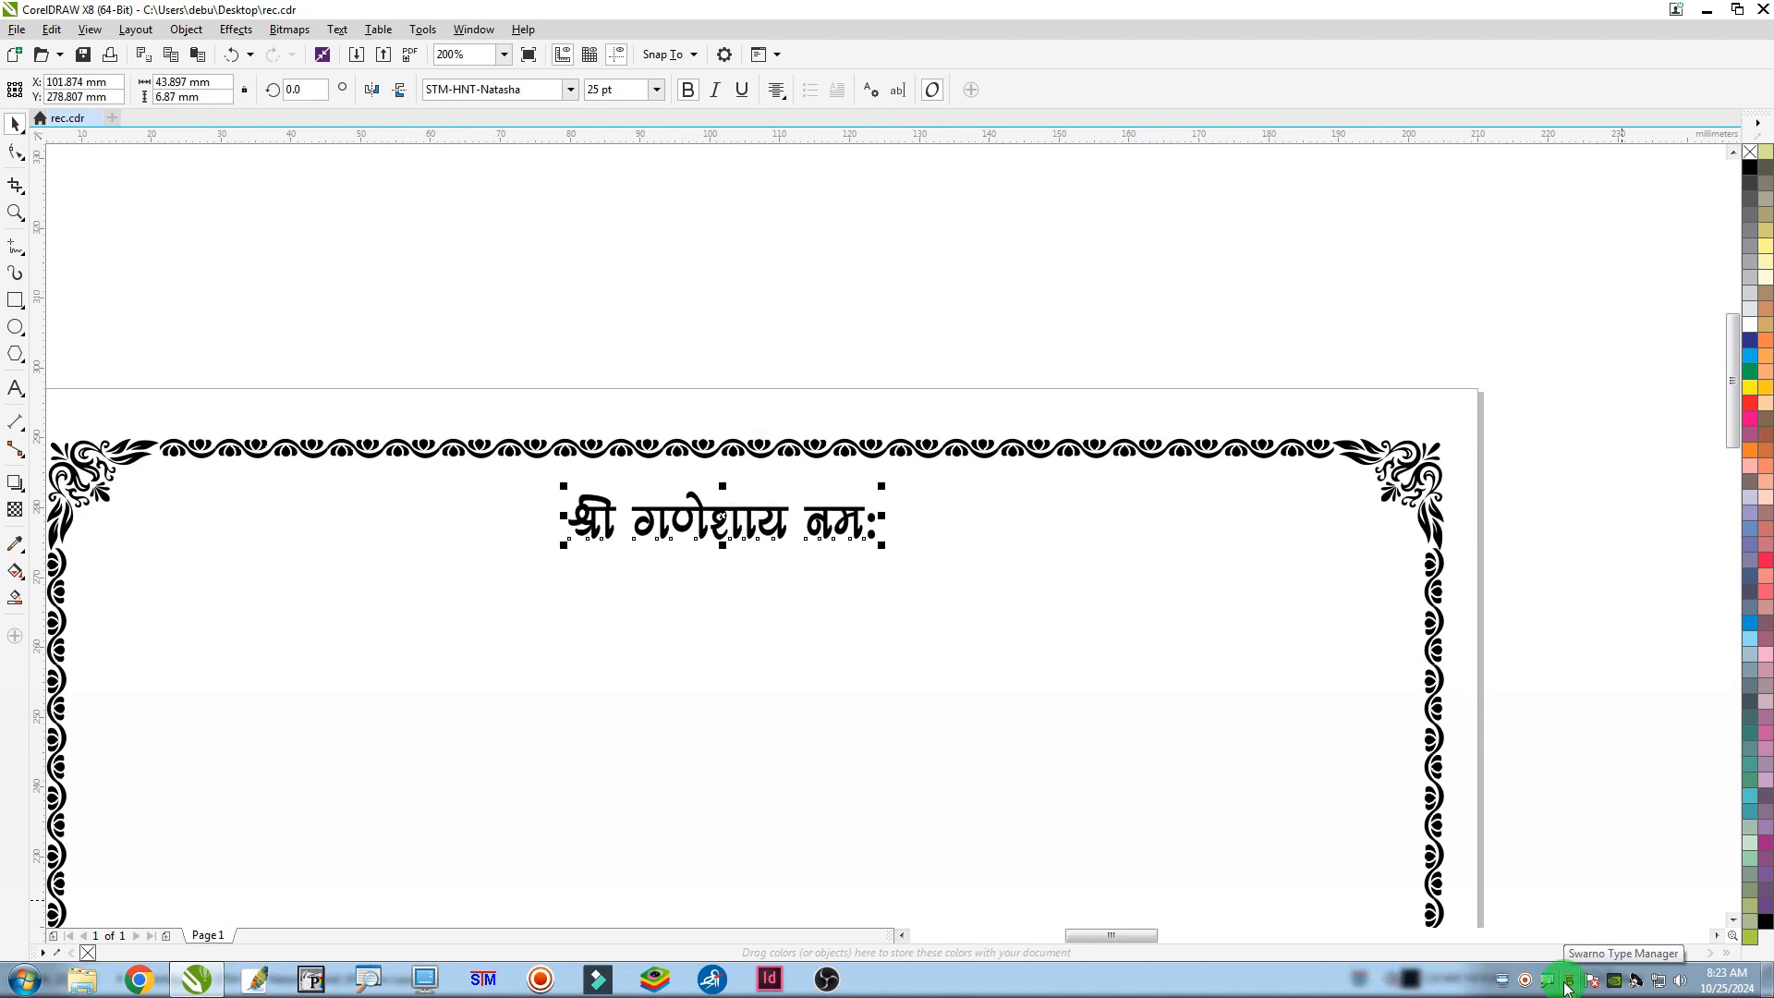
{"action": "key", "text": "BackSpace"}
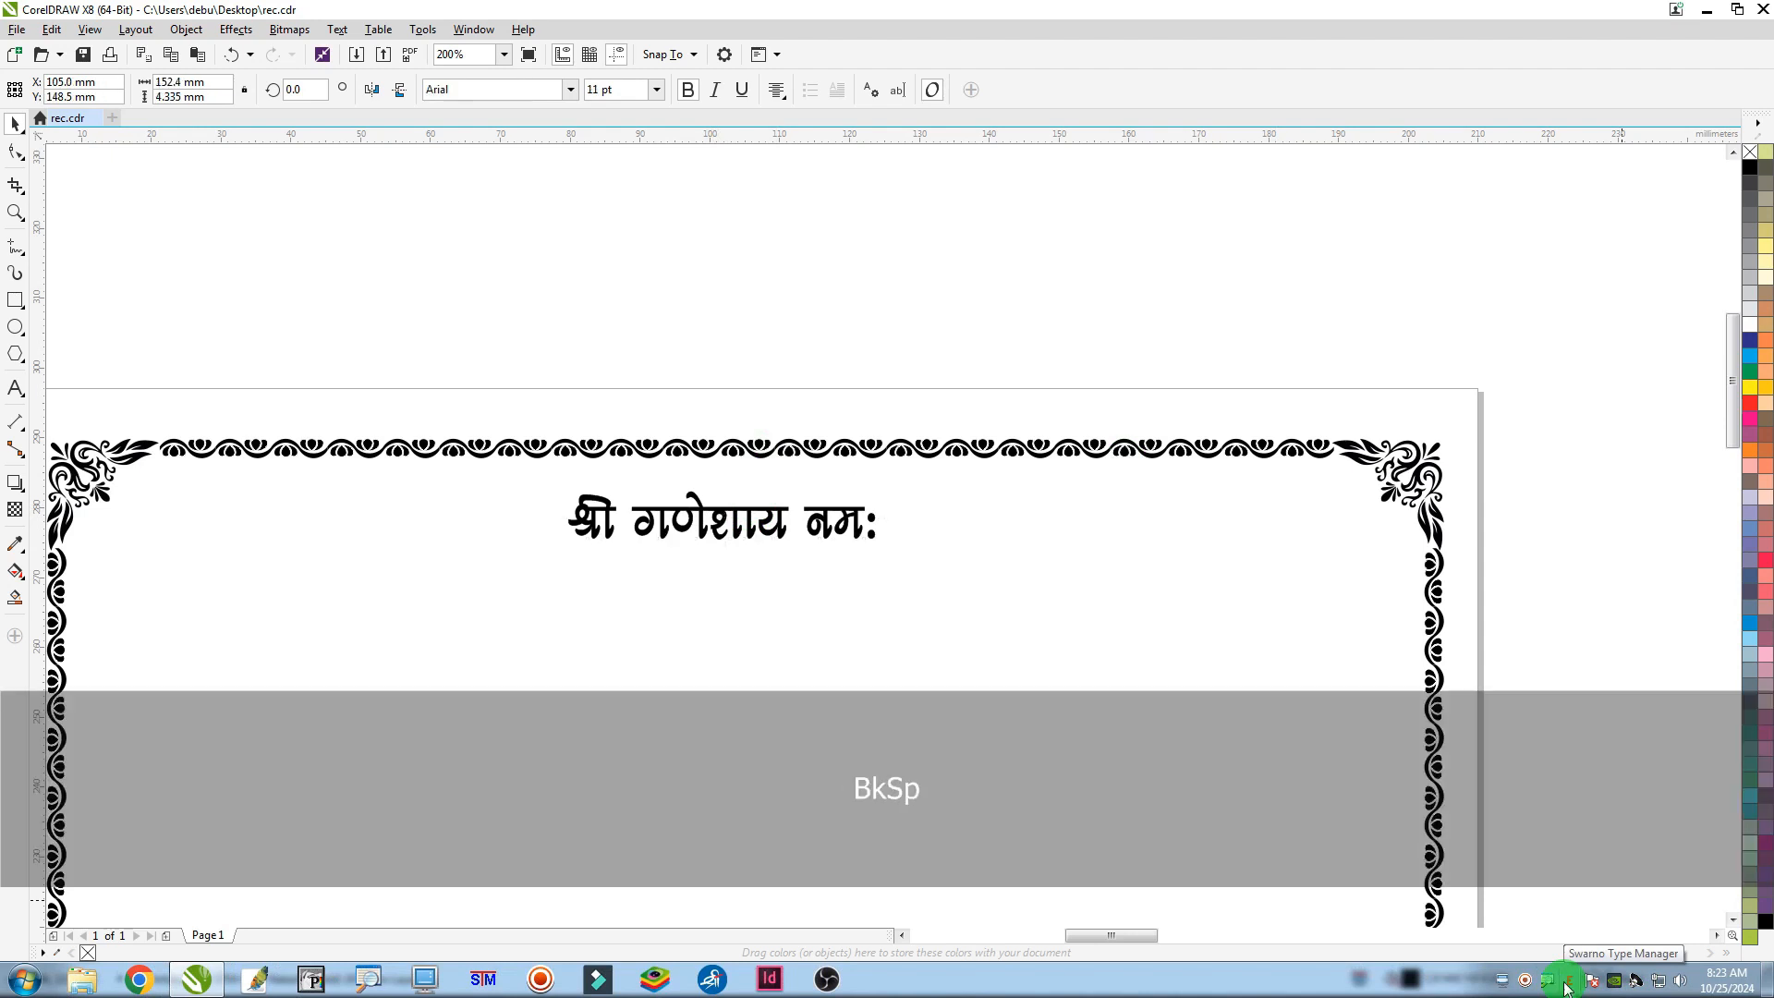
{"action": "key", "text": "Delete"}
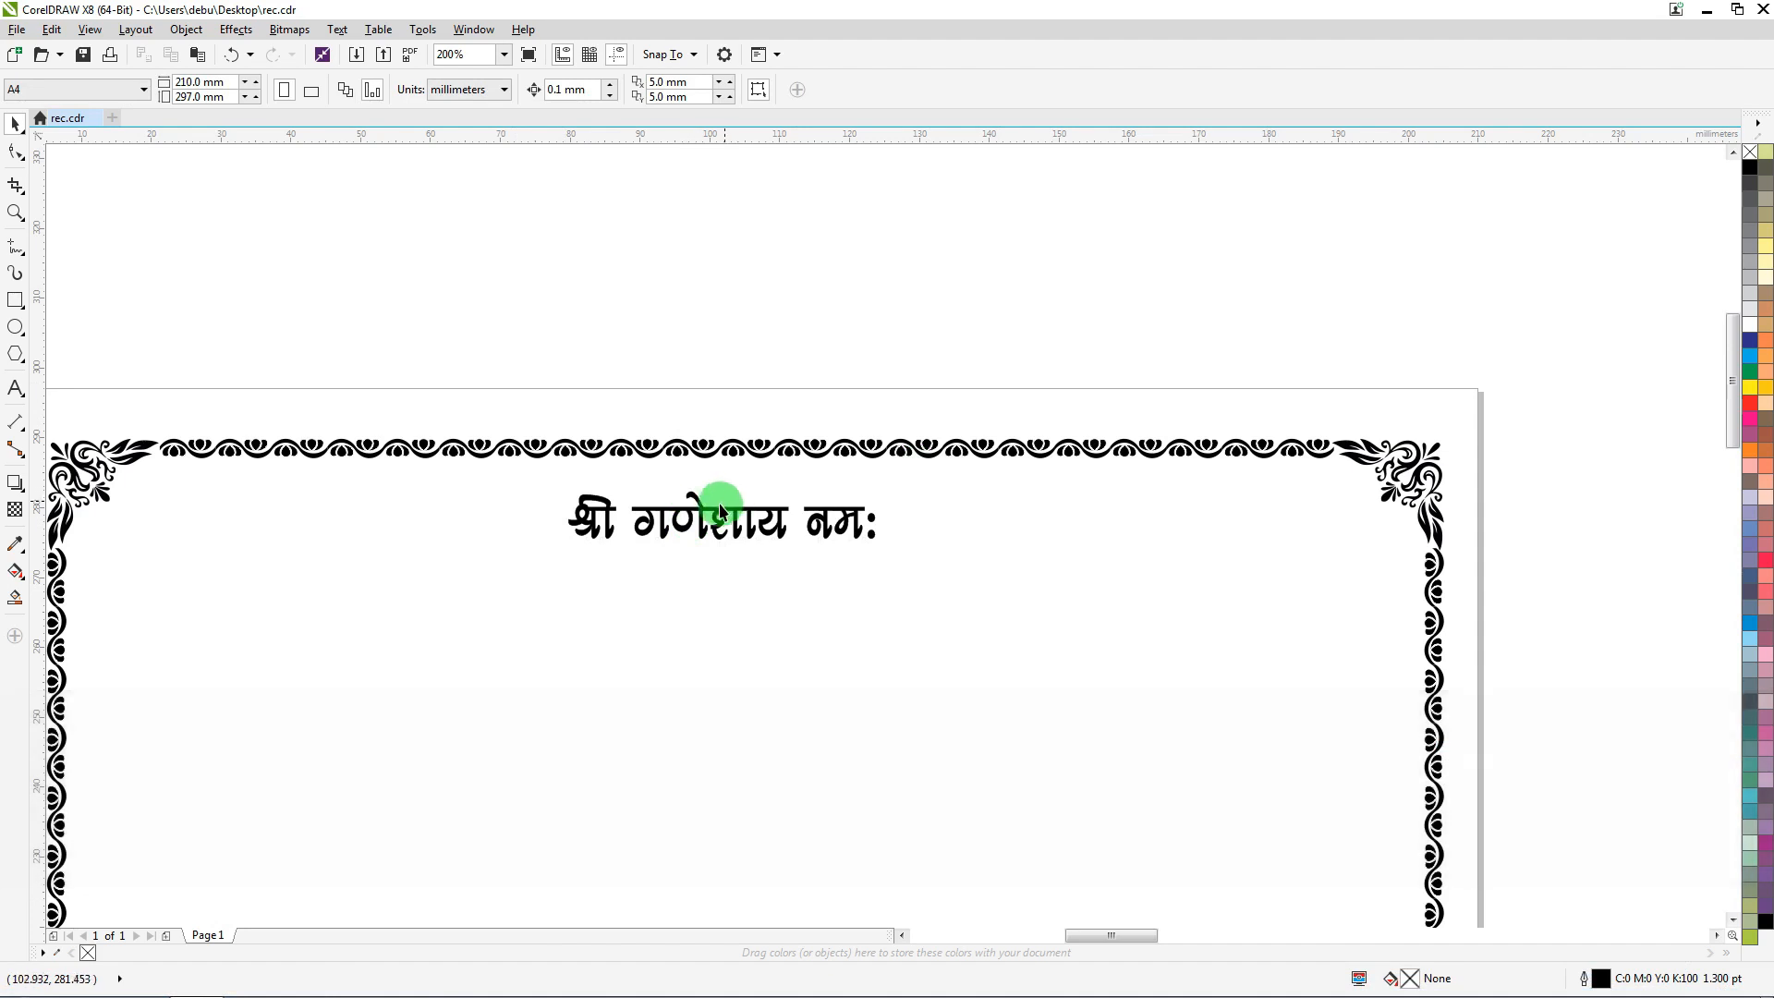
Centre the श्री गणेशाय नमः heading horizontally on the border and nudge it up slightly
{"action": "left_click", "coordinate": [708, 520]}
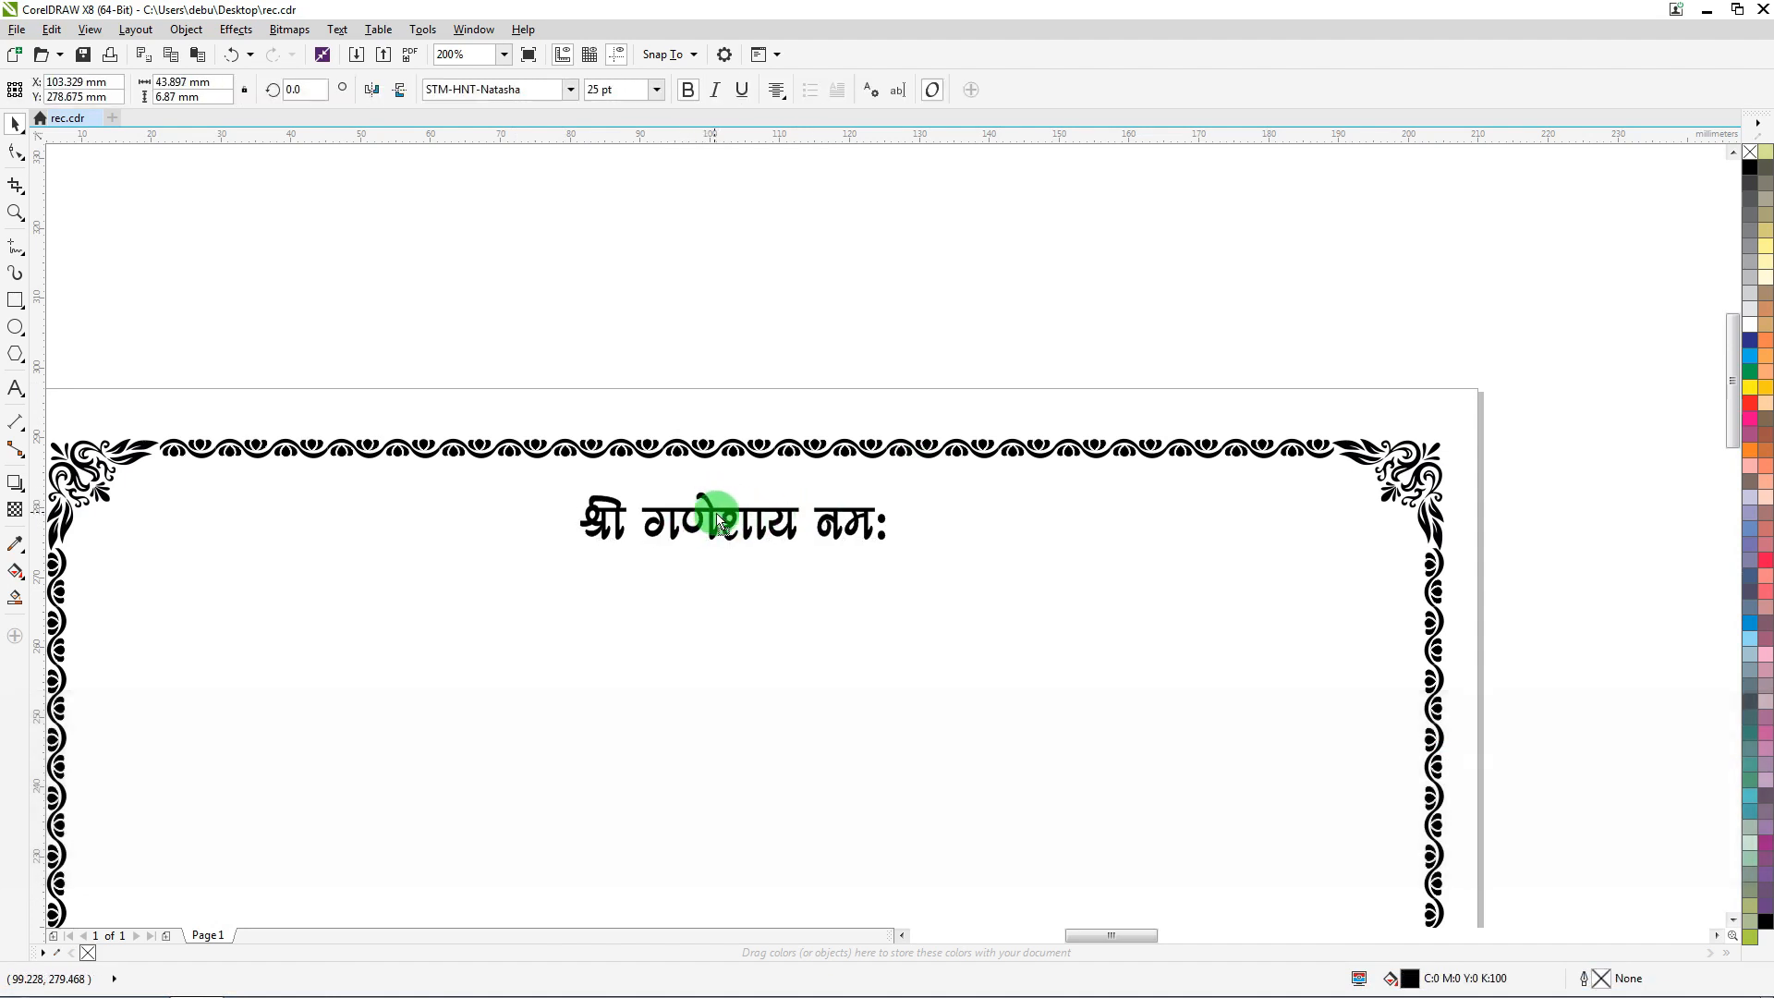
{"action": "key", "text": "shift"}
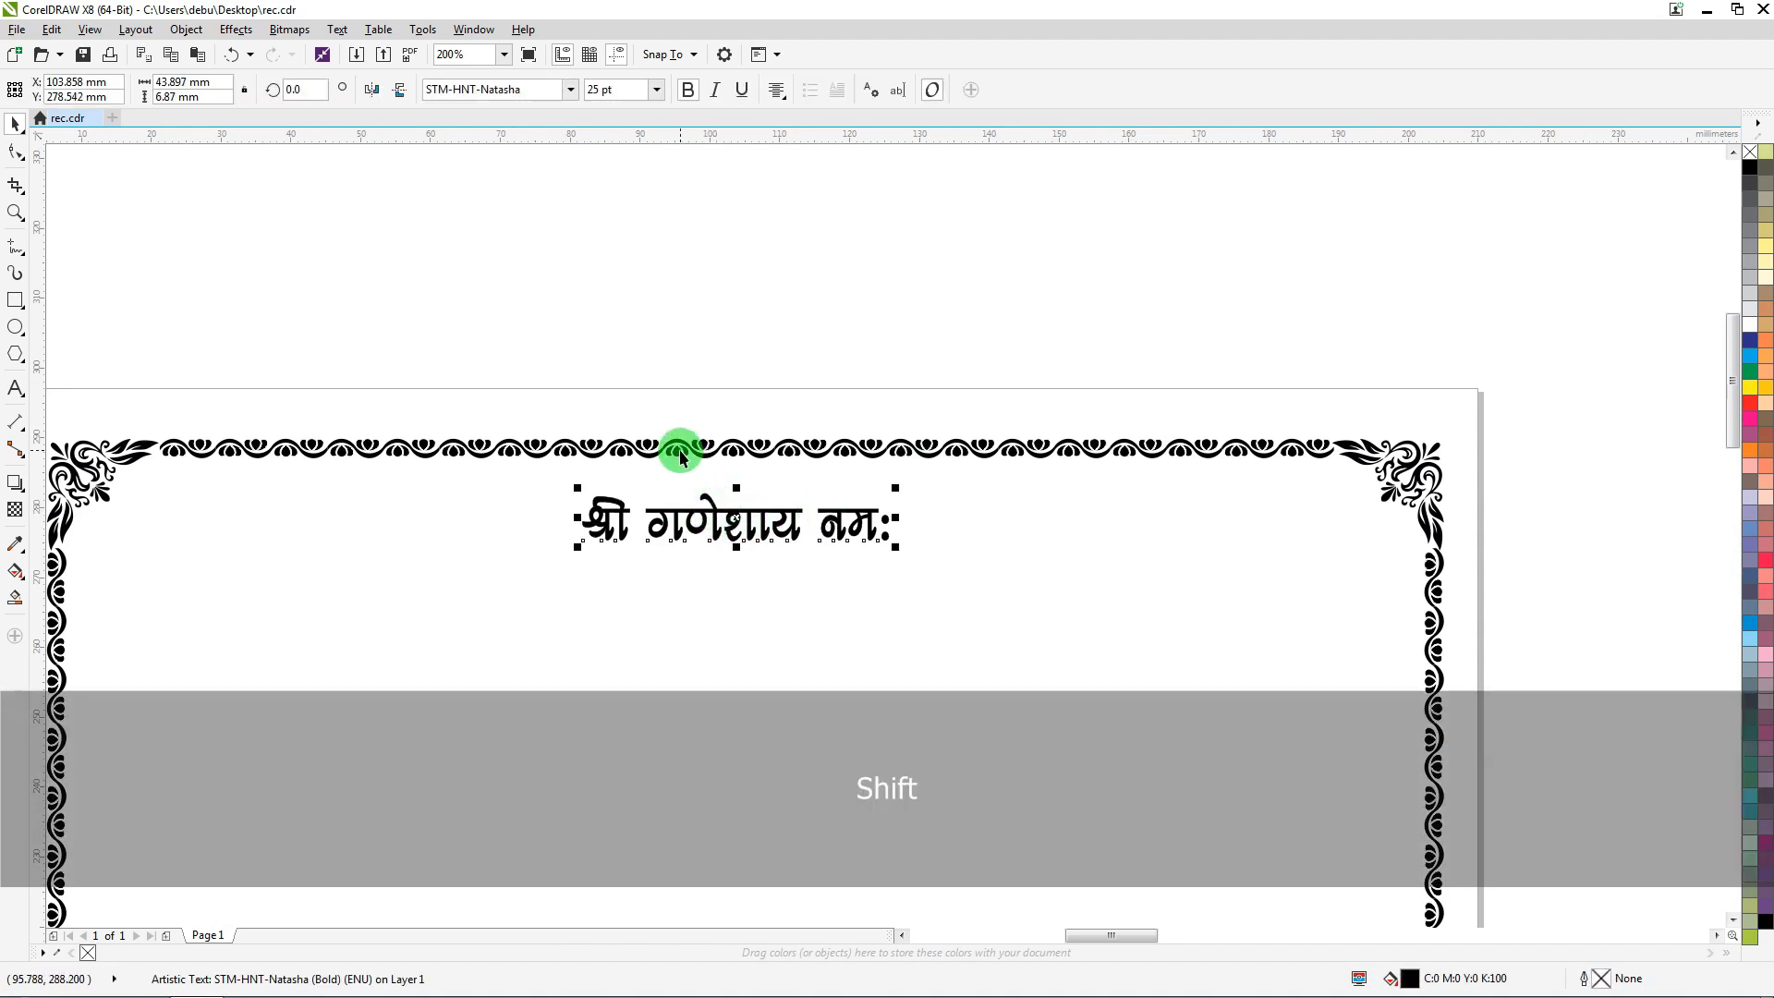
{"action": "left_click", "coordinate": [680, 453], "text": "shift"}
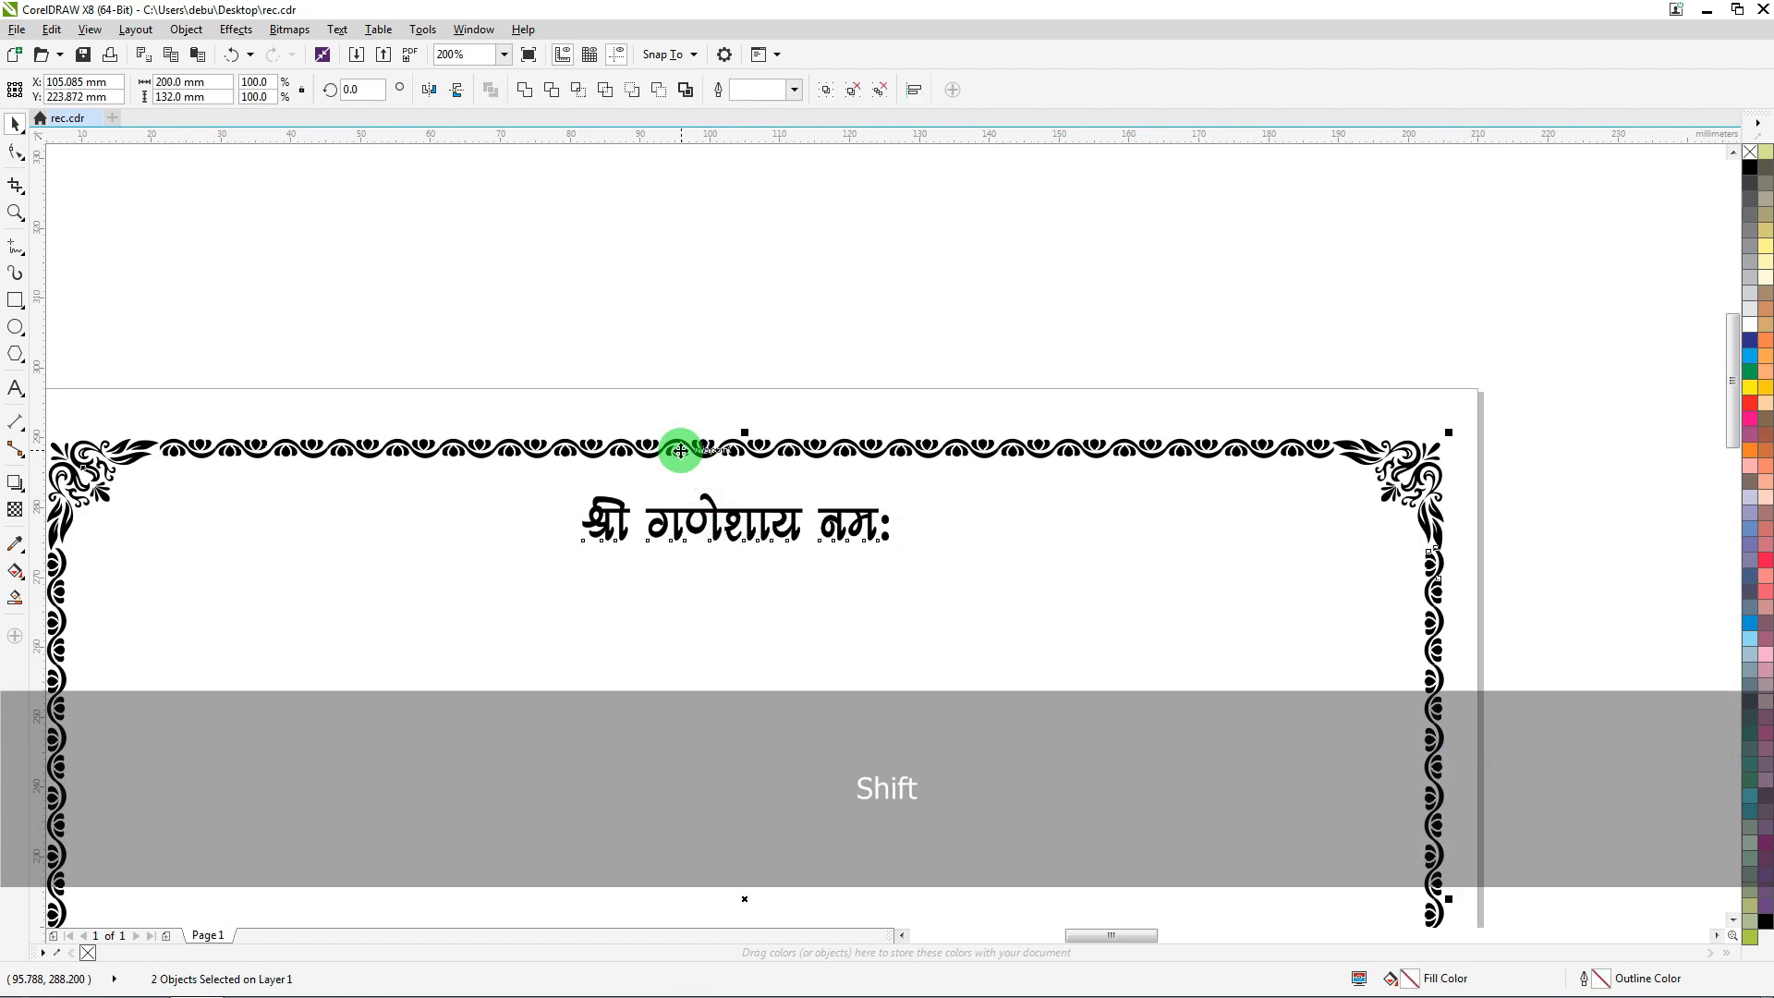
{"action": "key", "text": "c"}
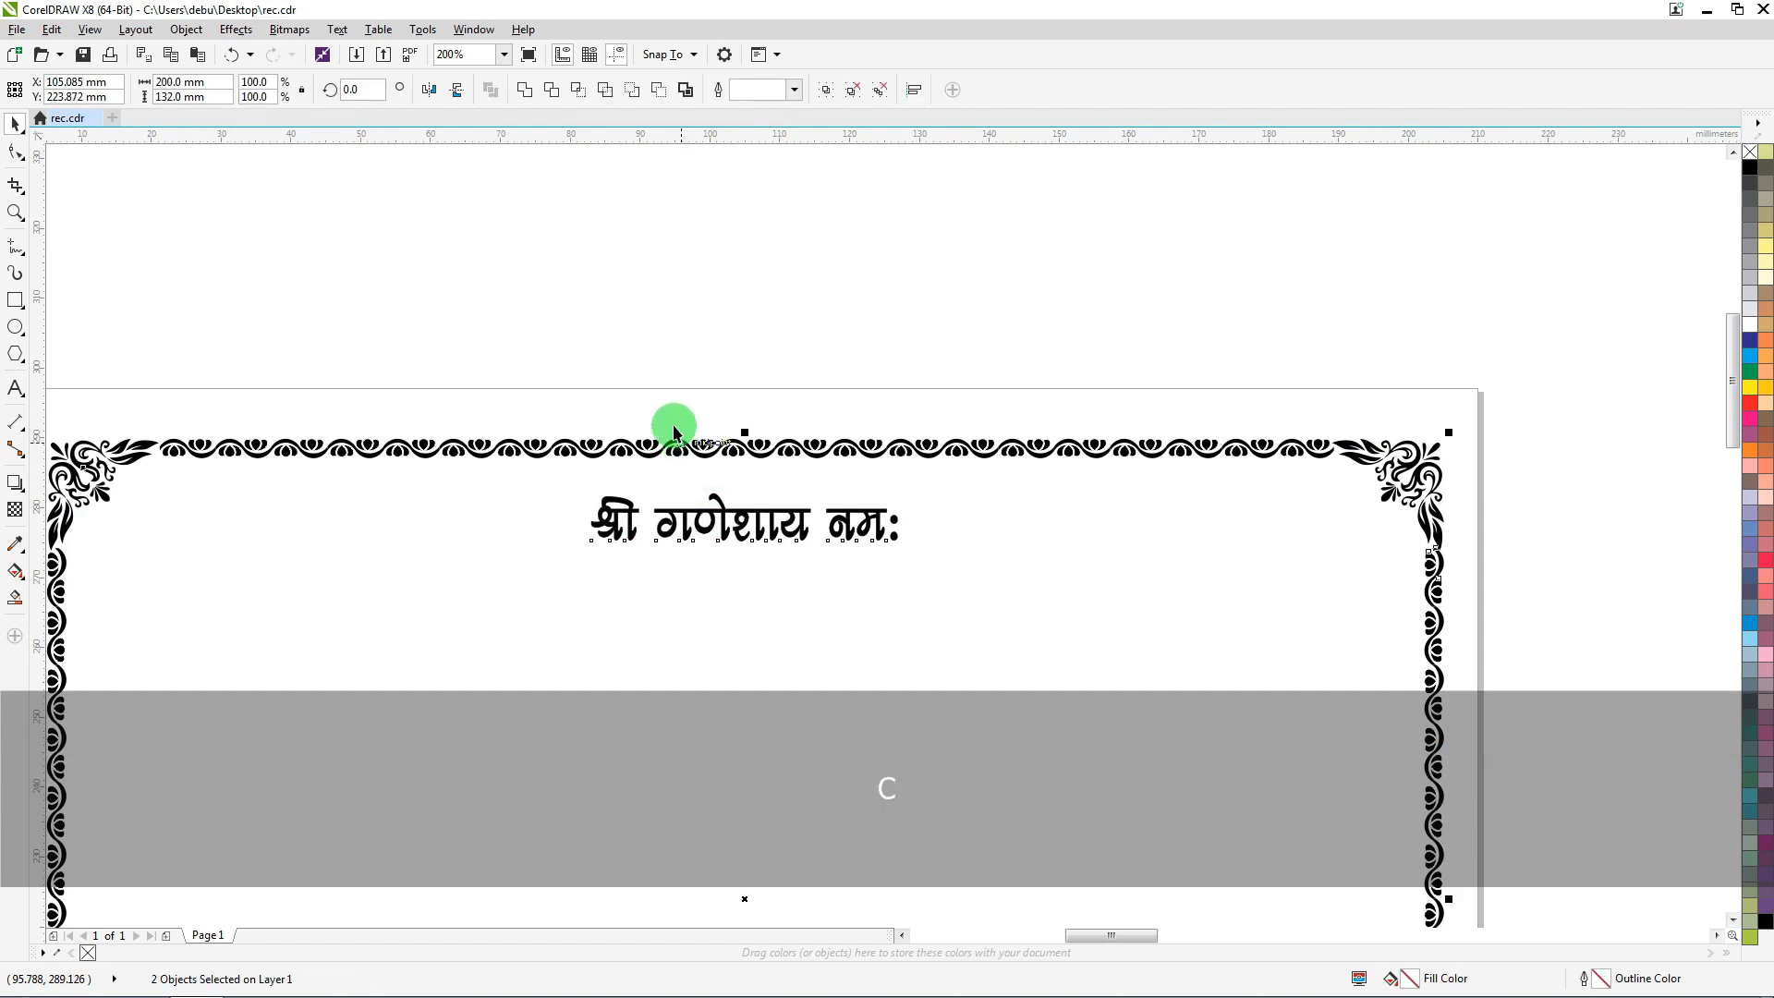
{"action": "left_click_drag", "start_coordinate": [492, 334], "coordinate": [1058, 677]}
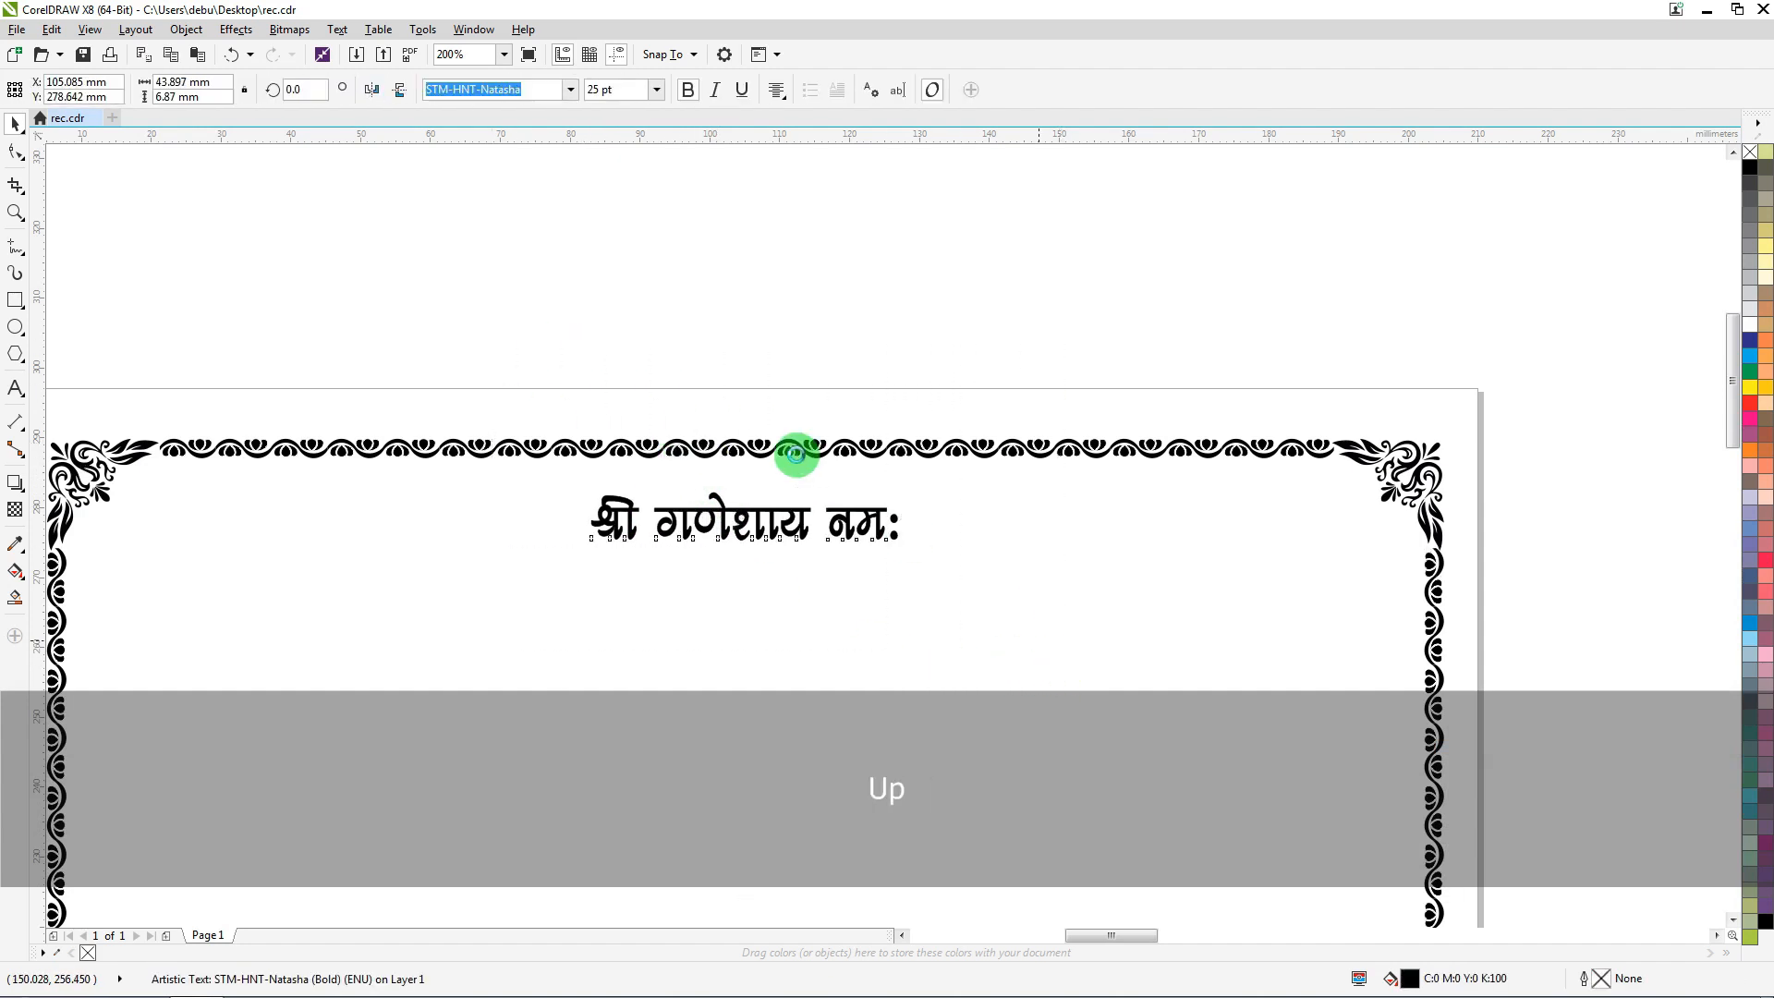
Move the two मंगलम् verse blocks into the card, one on each side below the Ganesh heading
{"action": "scroll", "coordinate": [792, 456], "scroll_direction": "down", "scroll_amount": 2}
{"action": "scroll", "coordinate": [1201, 432], "scroll_direction": "up", "scroll_amount": 2}
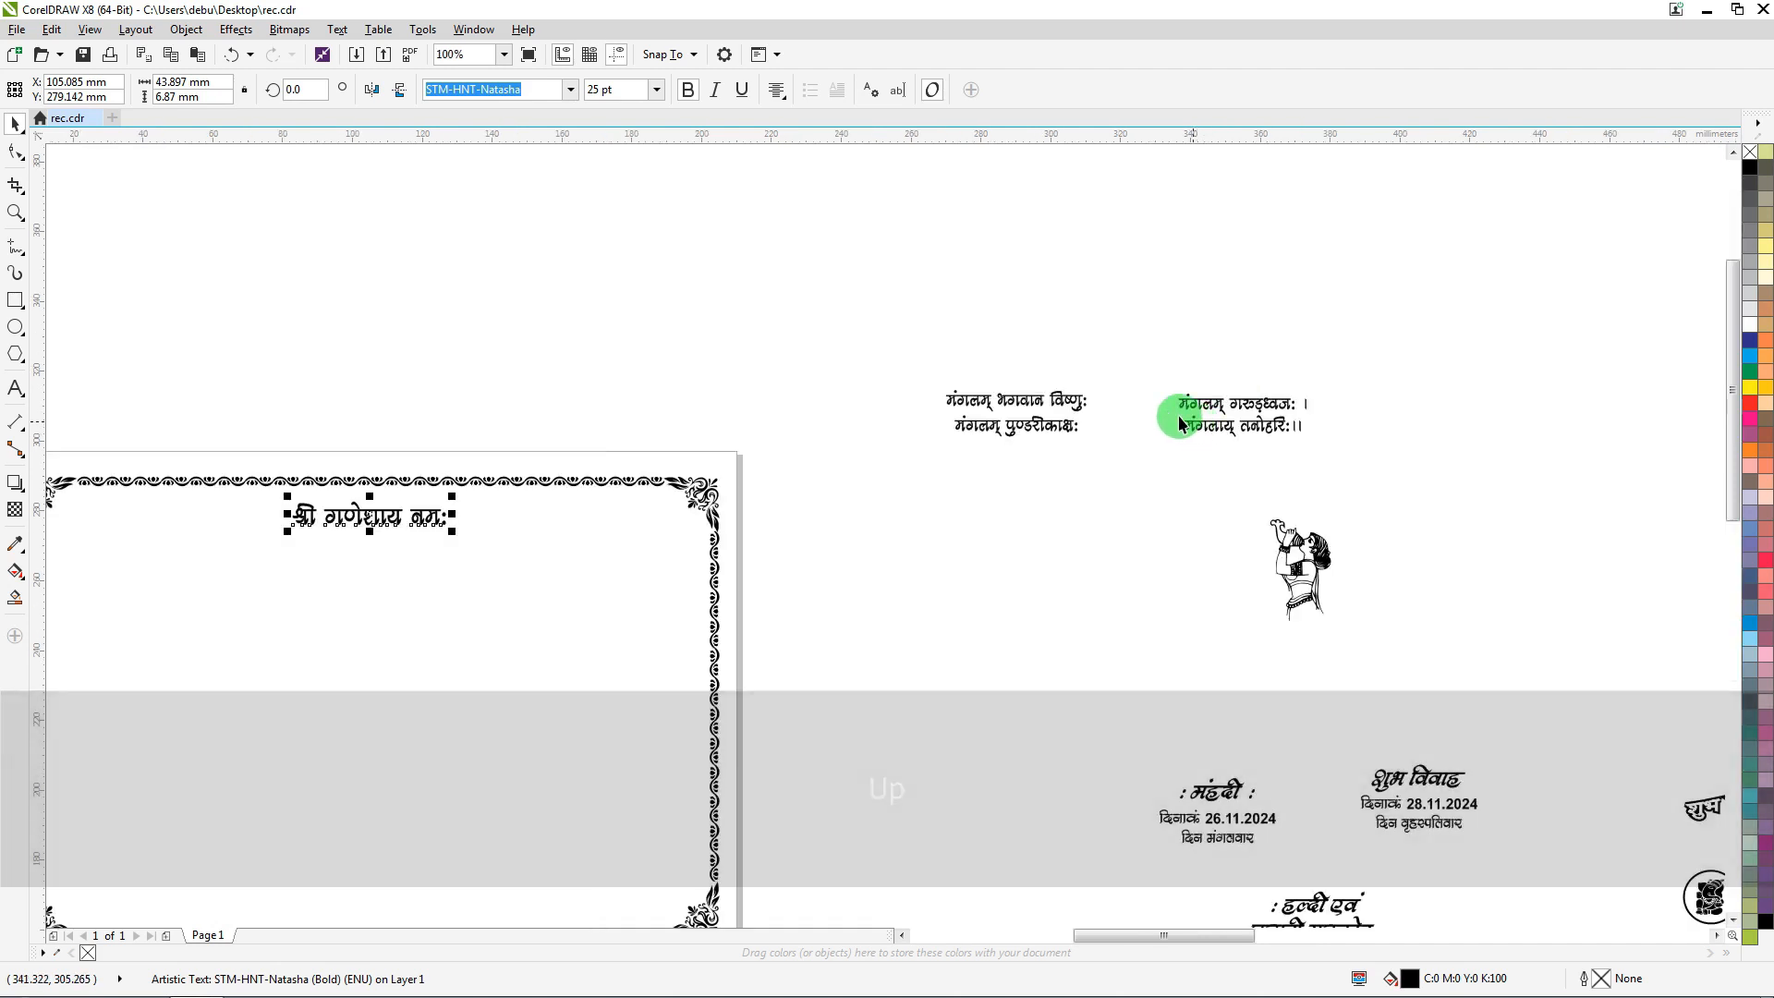
{"action": "left_click", "coordinate": [938, 408]}
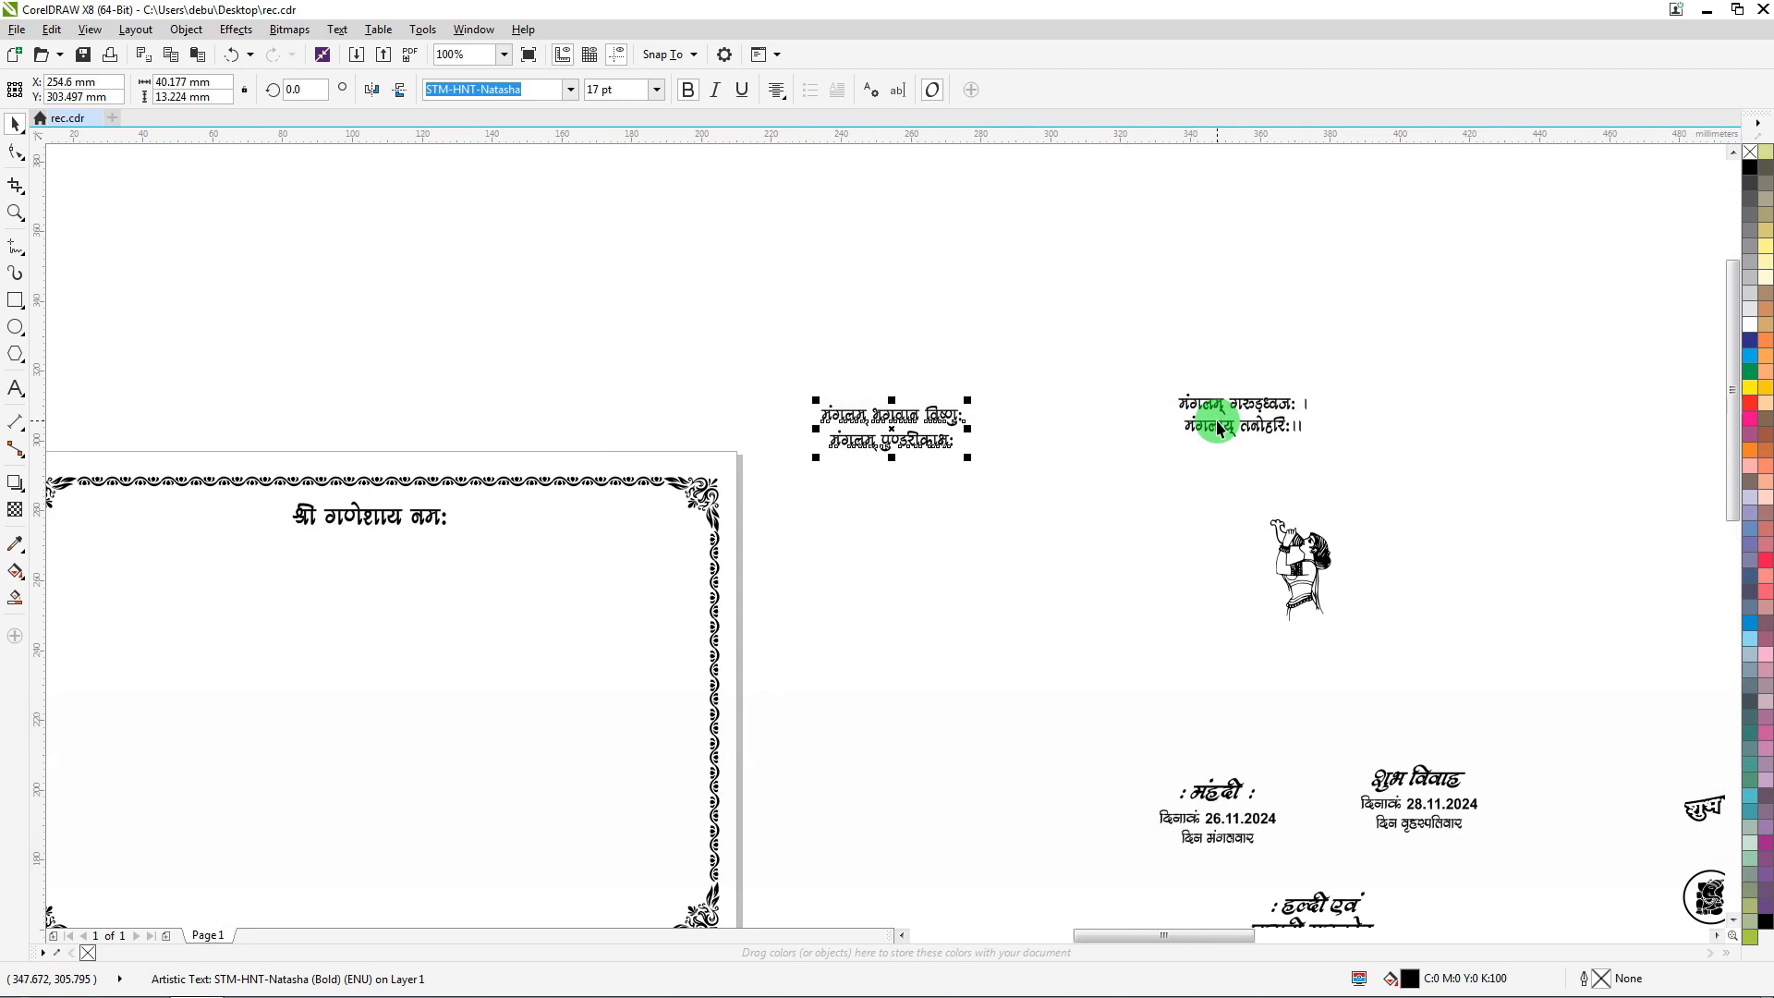
{"action": "left_click", "coordinate": [993, 505]}
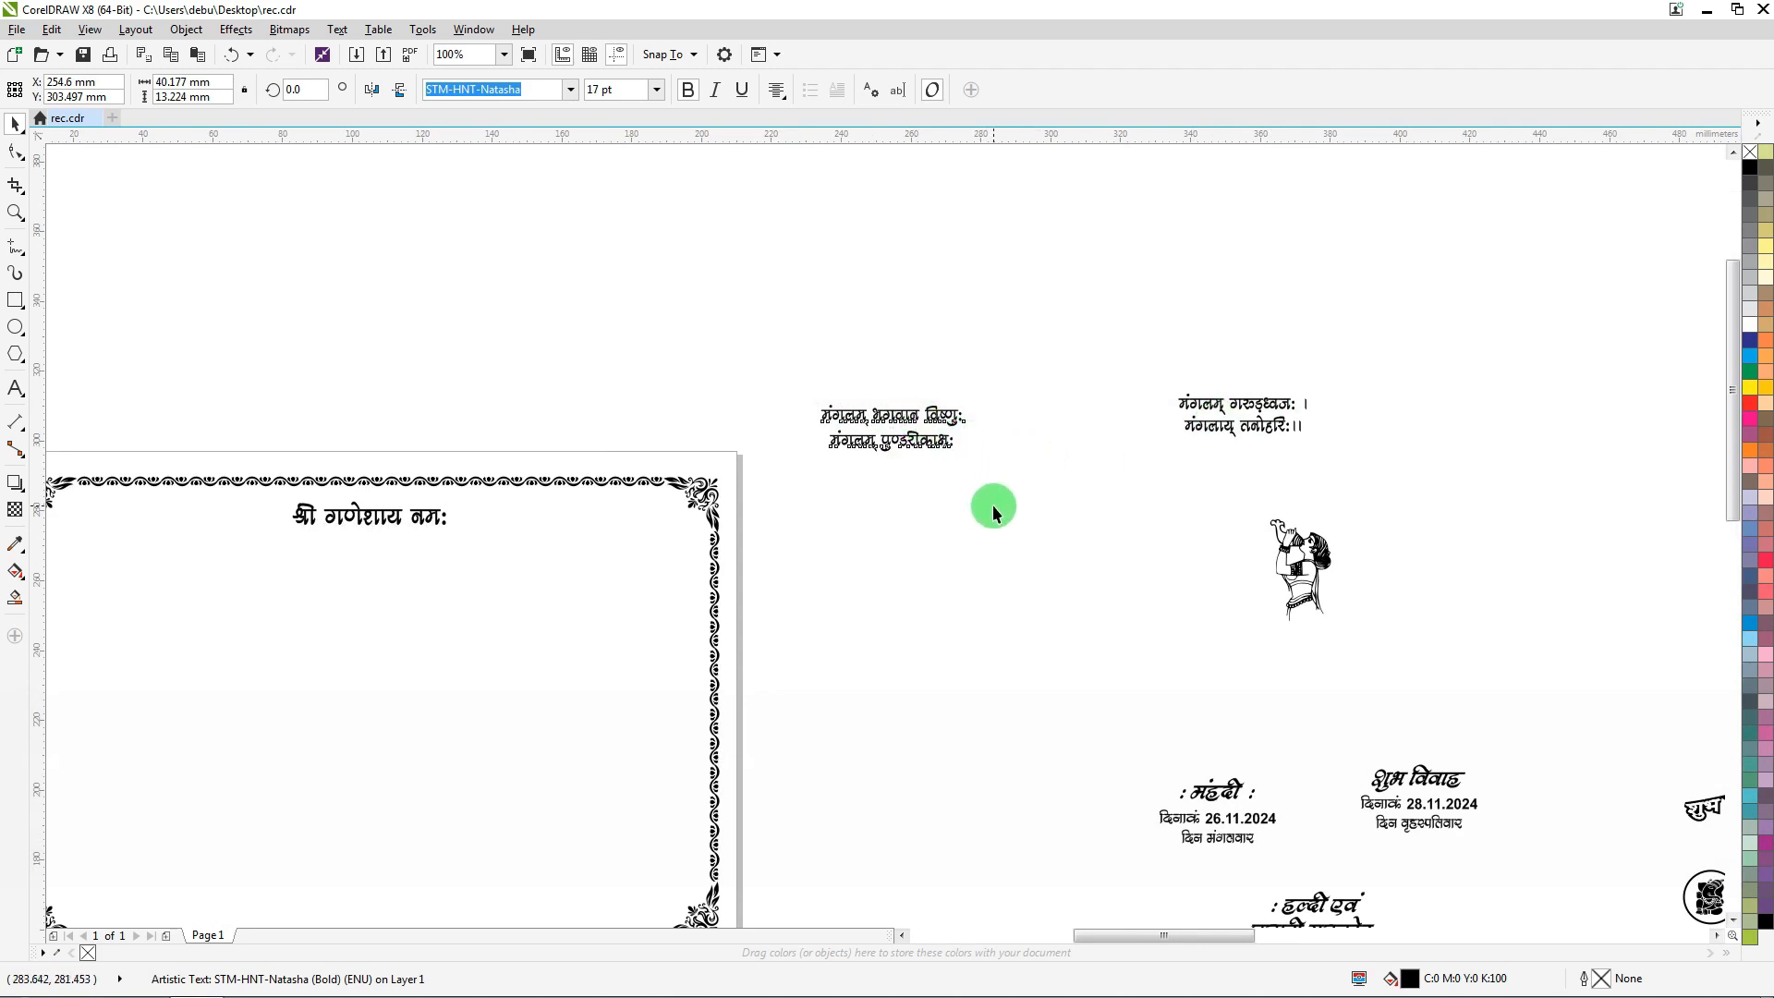
{"action": "scroll", "coordinate": [911, 415], "scroll_direction": "down", "scroll_amount": 2}
{"action": "left_click_drag", "start_coordinate": [911, 415], "coordinate": [574, 484]}
{"action": "left_click_drag", "start_coordinate": [1081, 419], "coordinate": [693, 489]}
Adjust the positions of both verse blocks below the heading and align their top edges
{"action": "scroll", "coordinate": [619, 478], "scroll_direction": "up", "scroll_amount": 4}
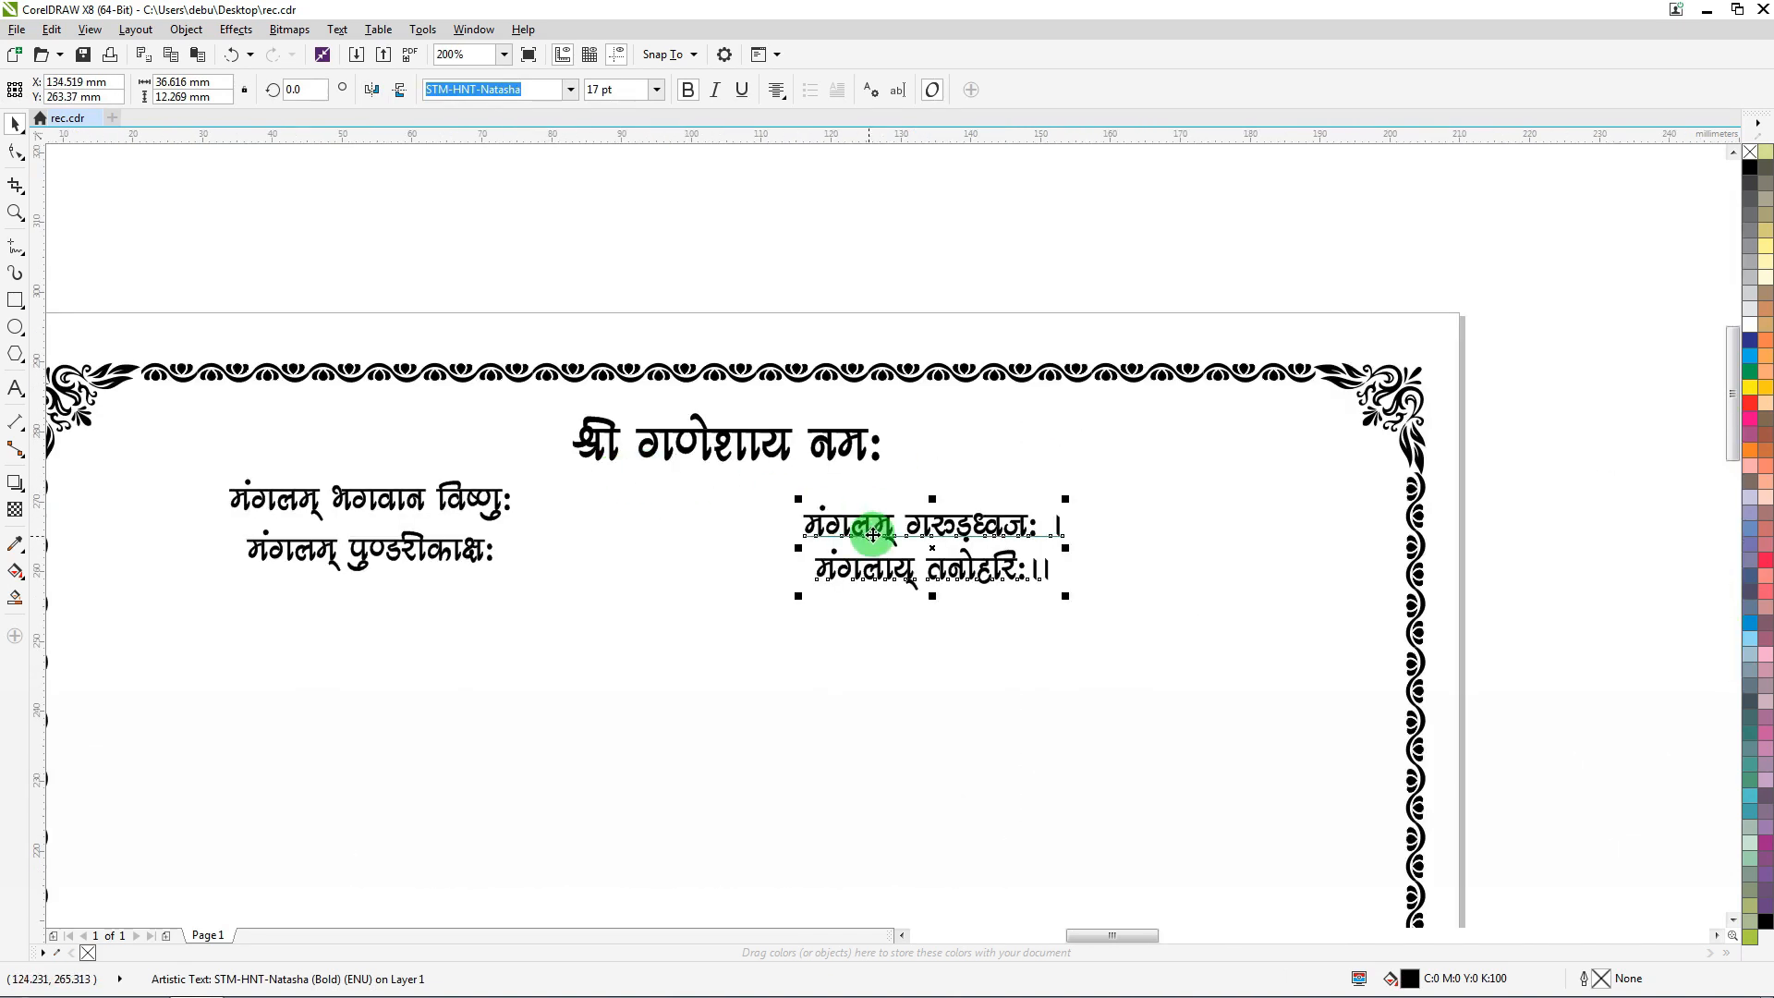
{"action": "left_click_drag", "start_coordinate": [873, 534], "coordinate": [912, 520]}
{"action": "left_click", "coordinate": [470, 500]}
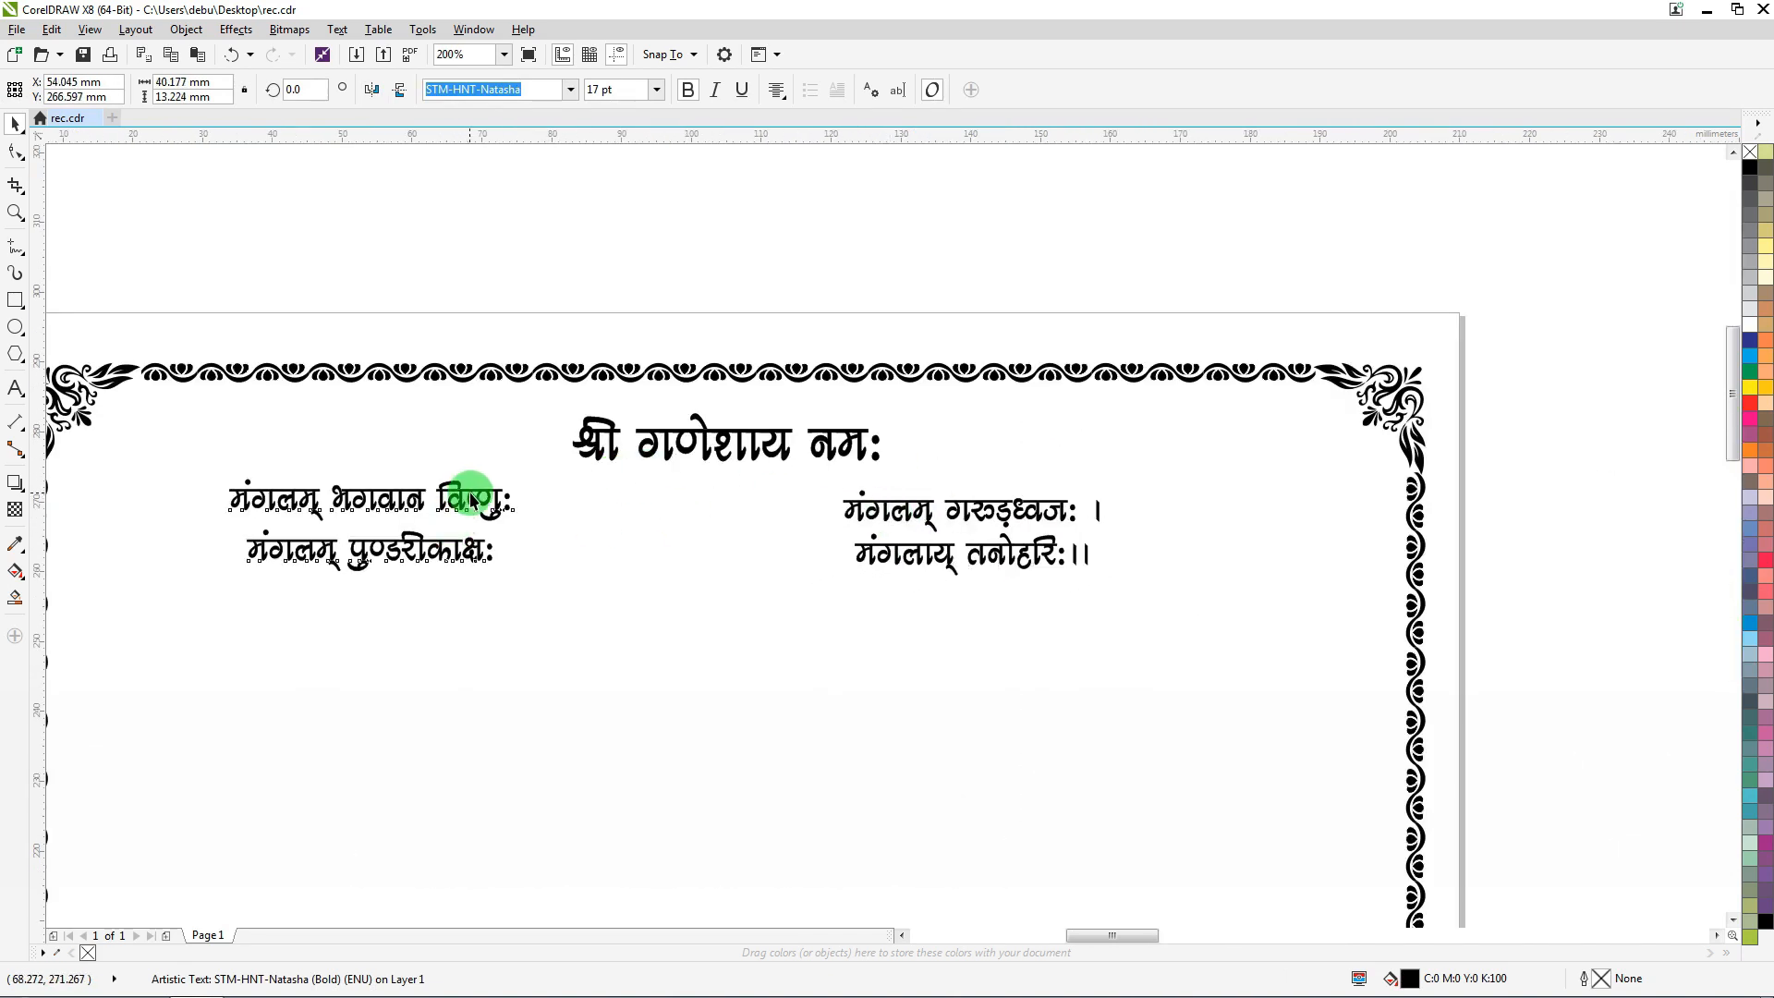
{"action": "left_click_drag", "start_coordinate": [470, 500], "coordinate": [527, 498]}
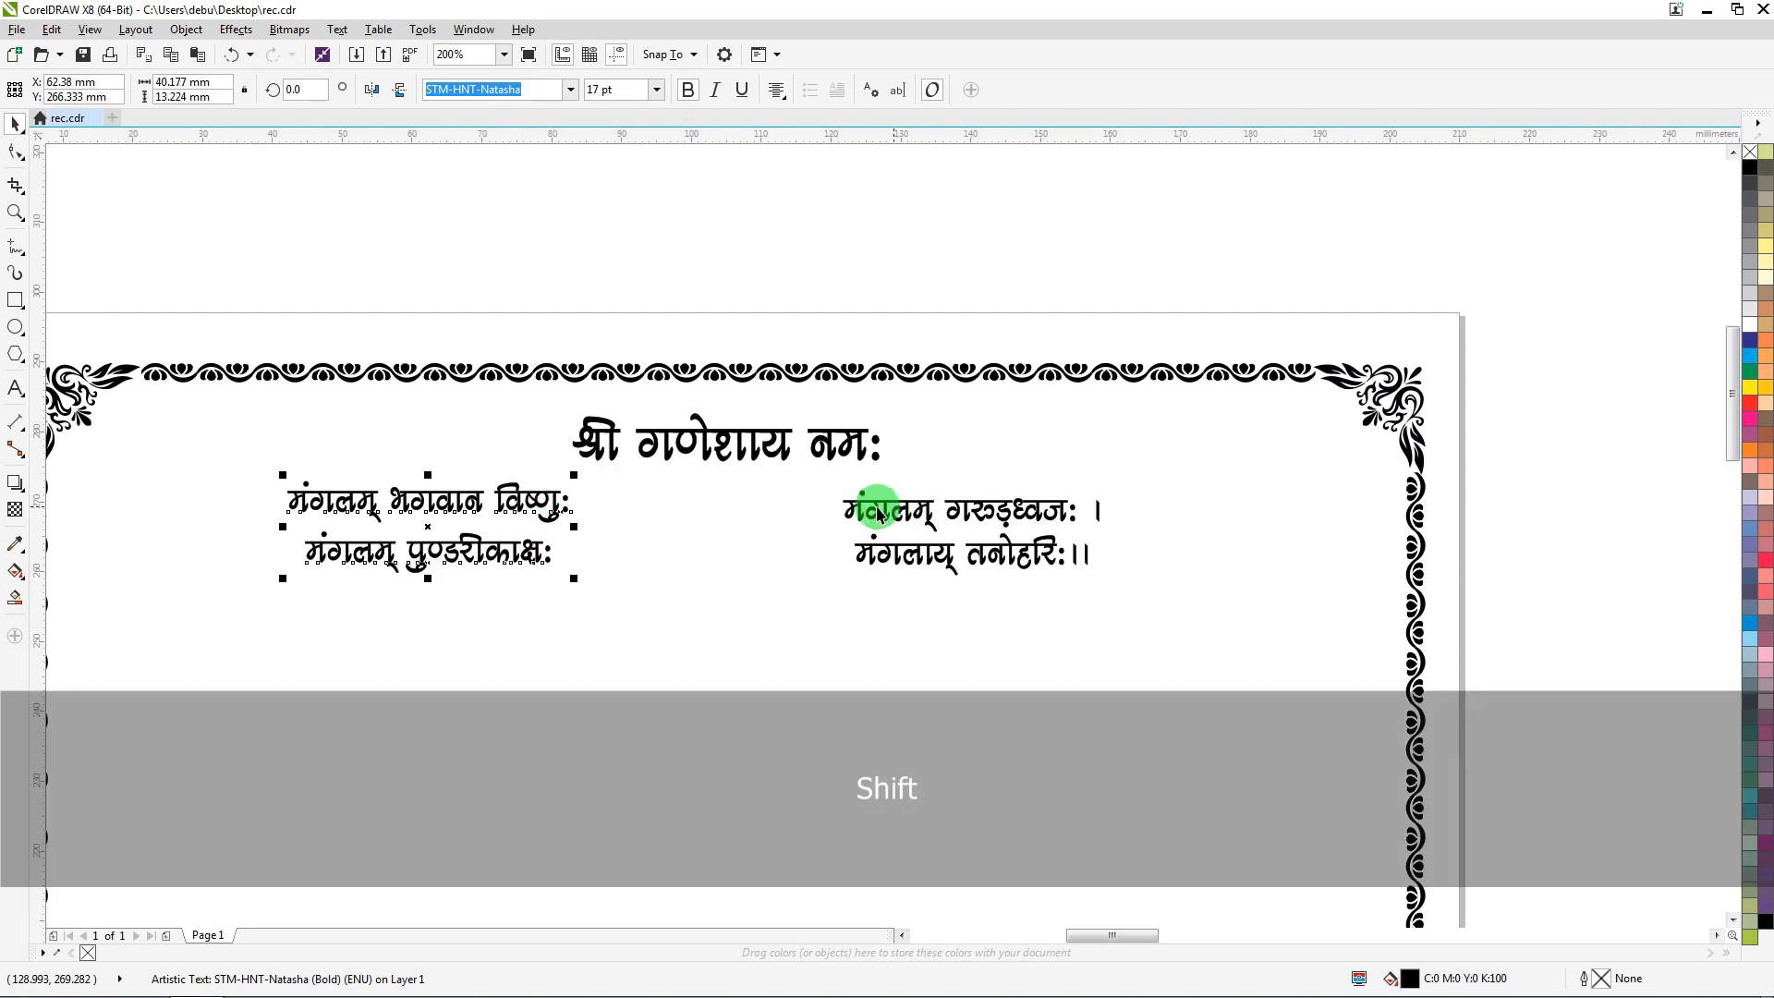
{"action": "left_click", "coordinate": [873, 510], "text": "shift"}
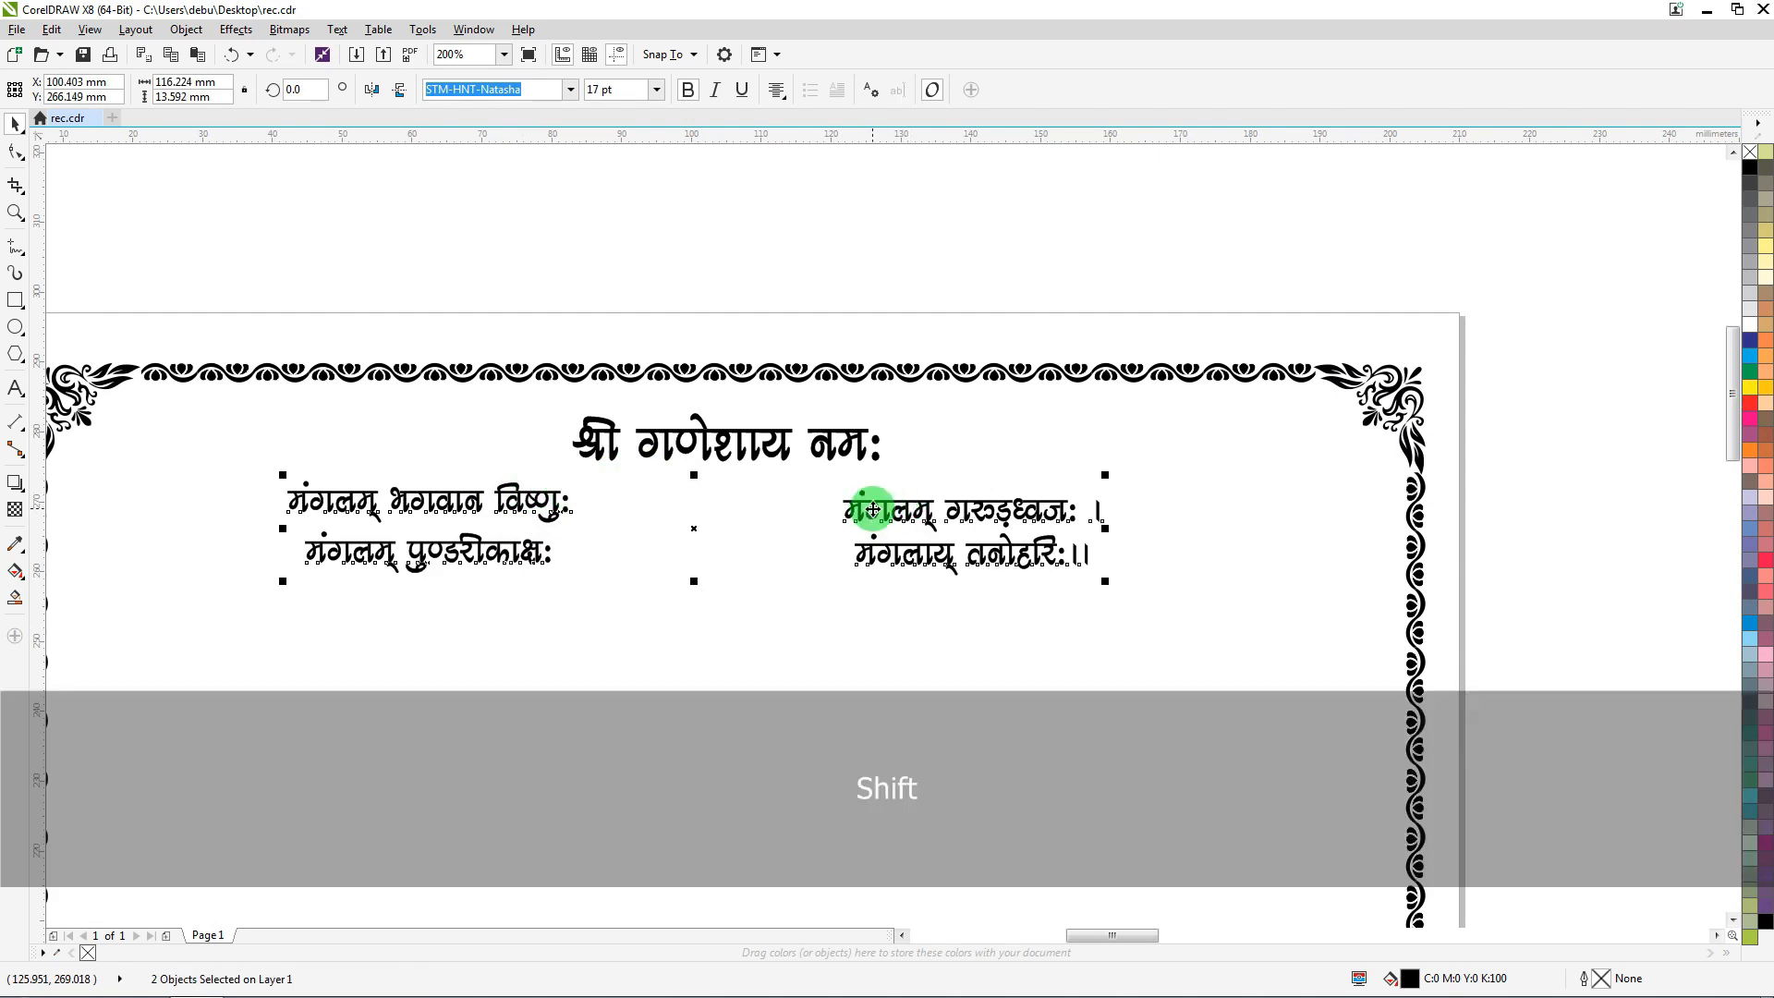
{"action": "key", "text": "t"}
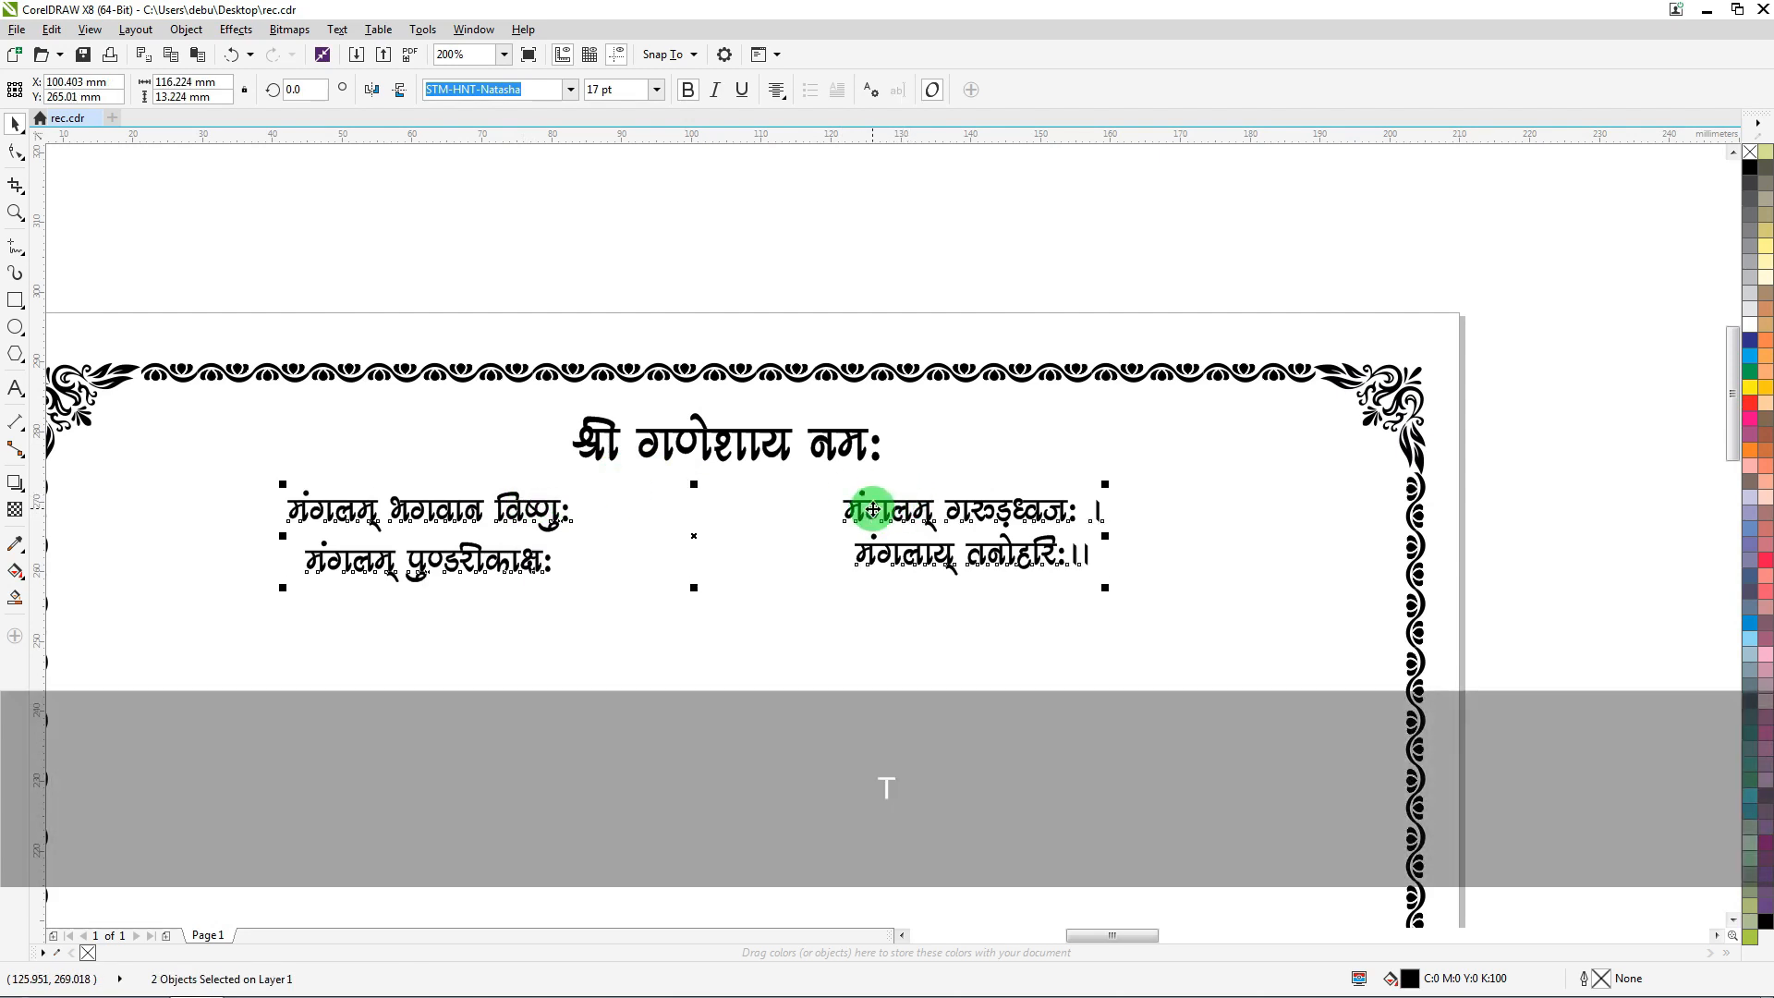
Group the two verse blocks and centre the group horizontally under the Ganesh heading
{"action": "key", "text": "ctrl+g"}
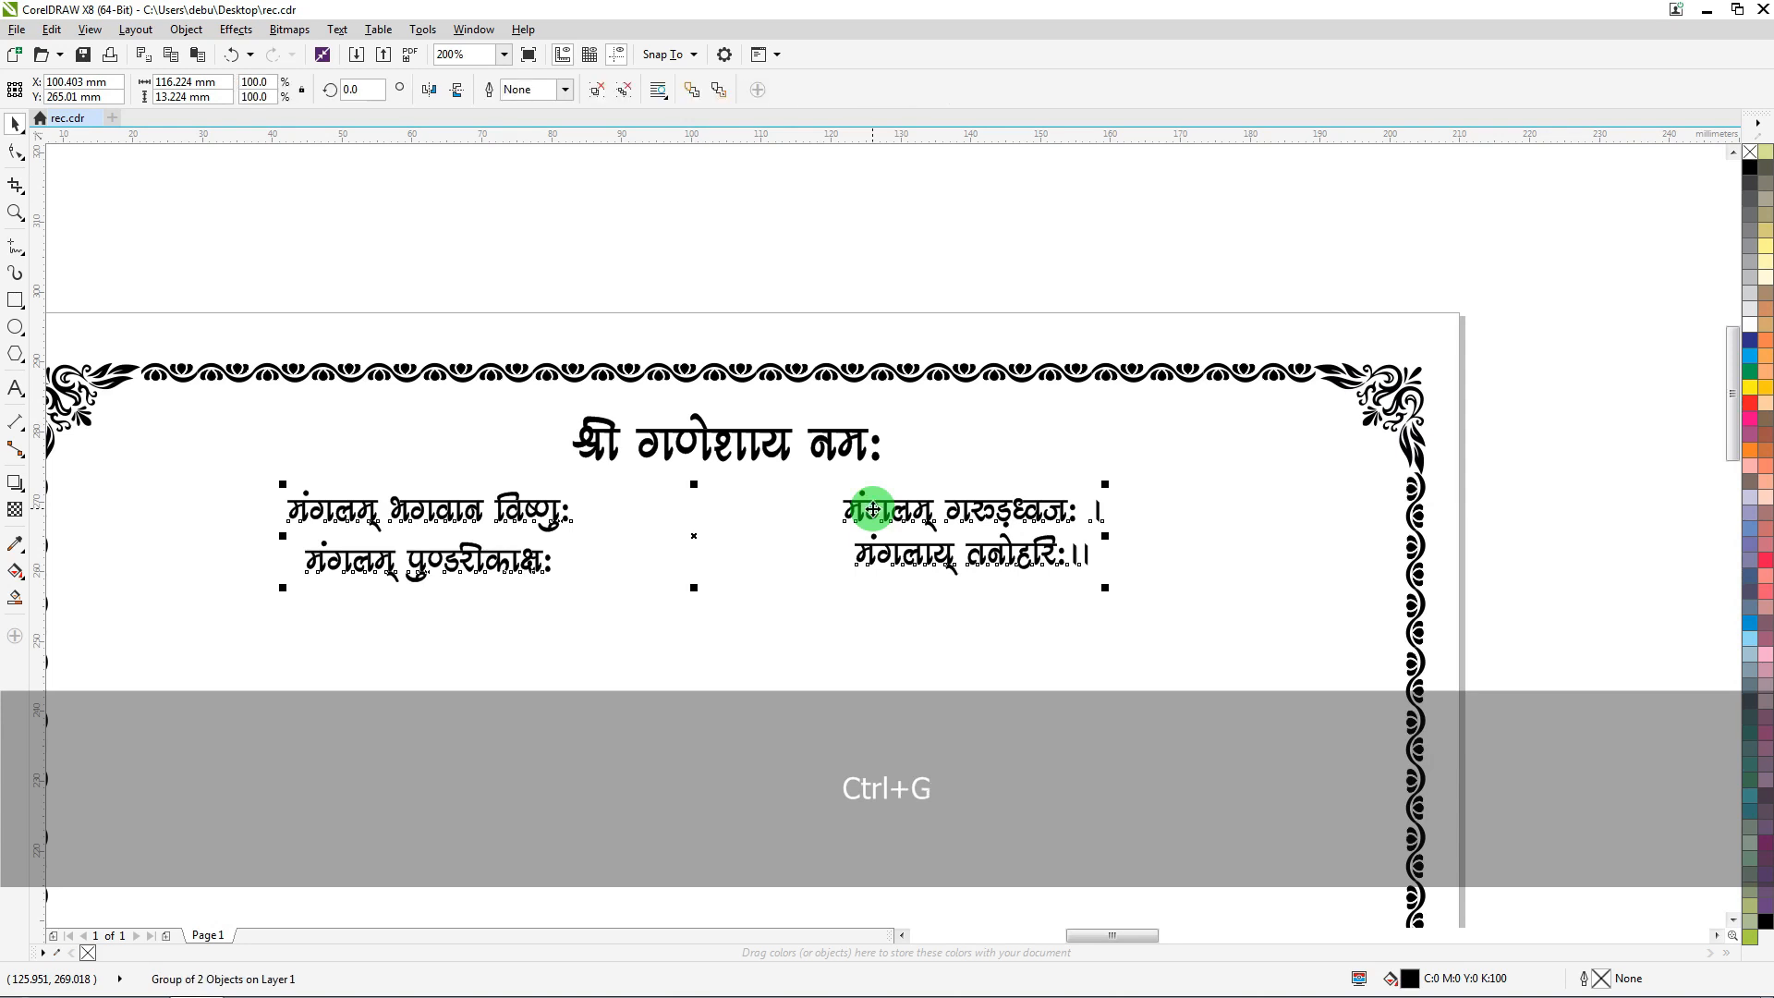
{"action": "left_click", "coordinate": [708, 439], "text": "shift"}
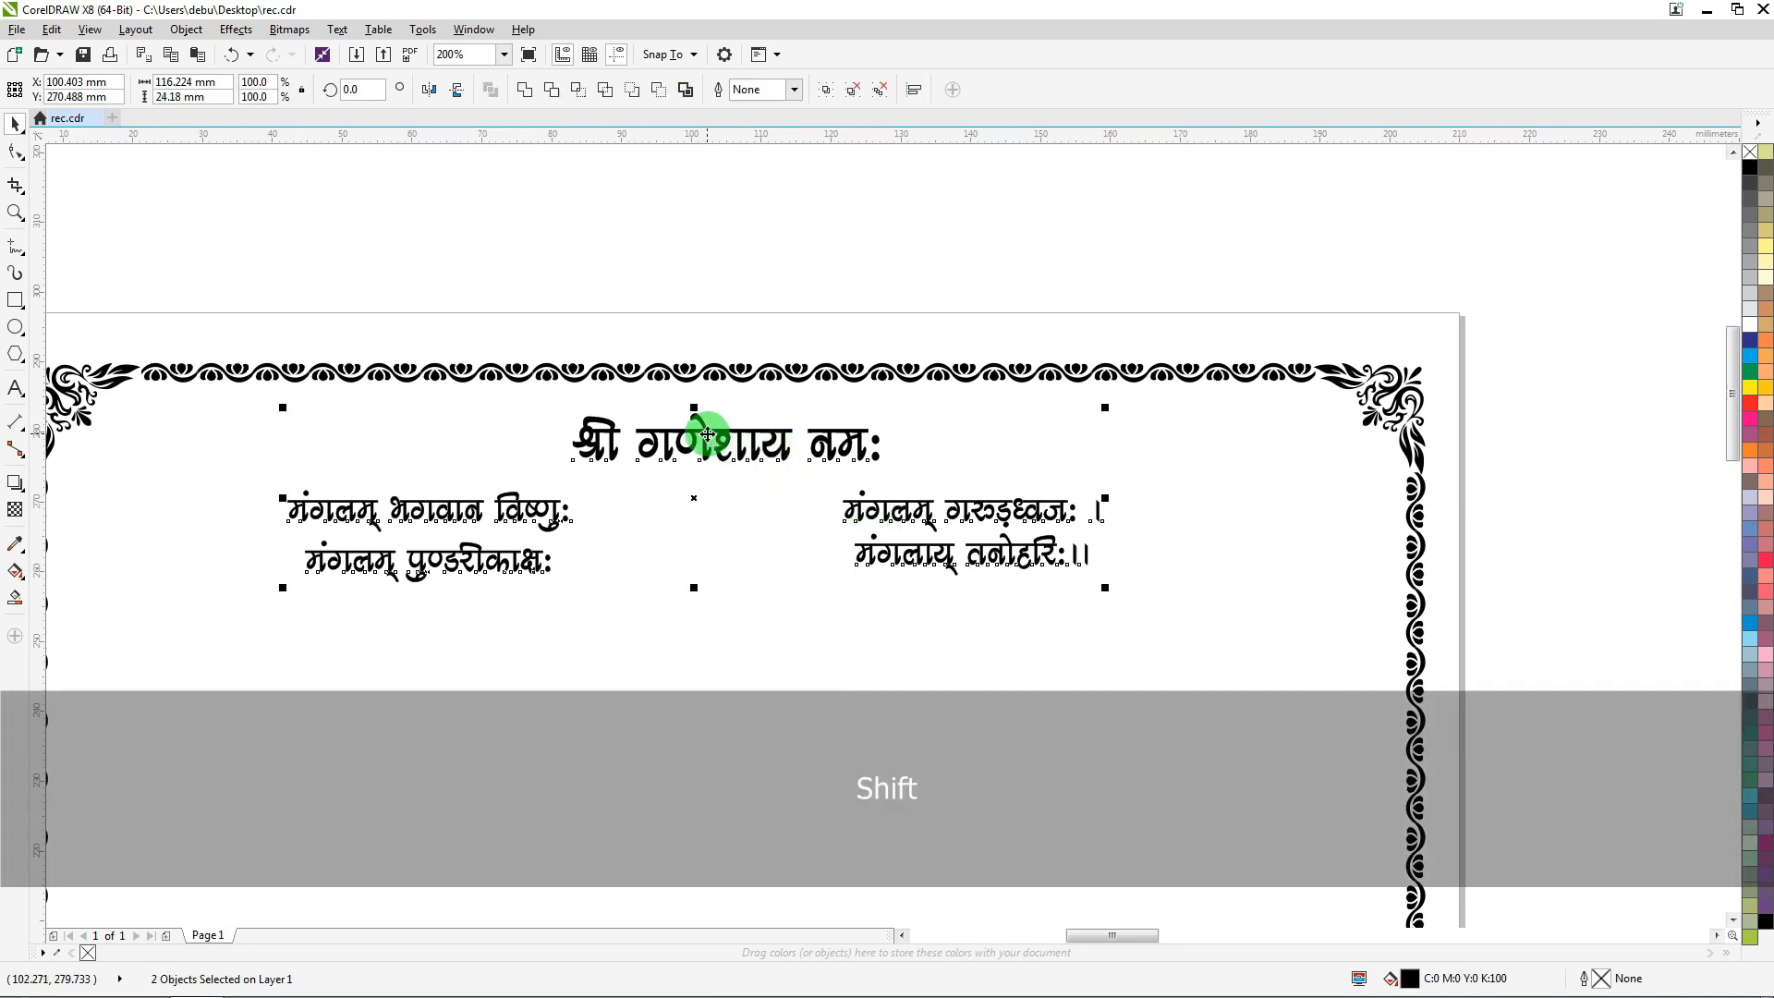
{"action": "key", "text": "c"}
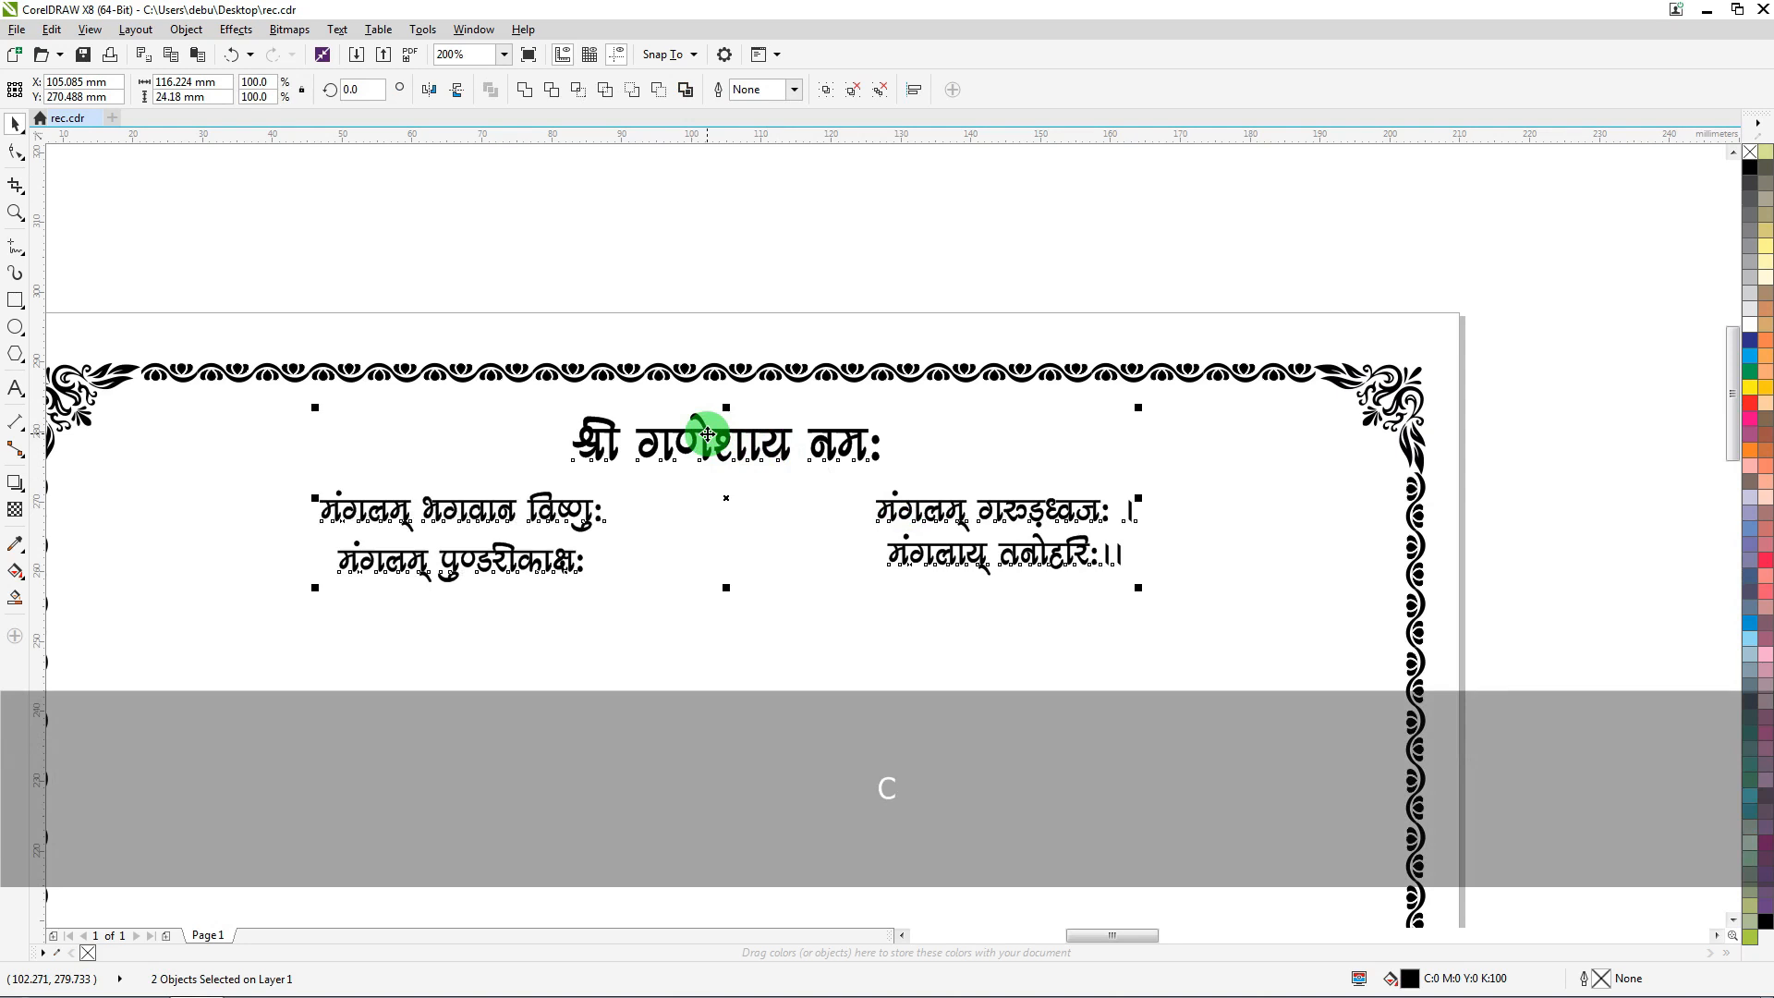
{"action": "left_click", "coordinate": [716, 175]}
{"action": "scroll", "coordinate": [695, 524], "scroll_direction": "up", "scroll_amount": 2}
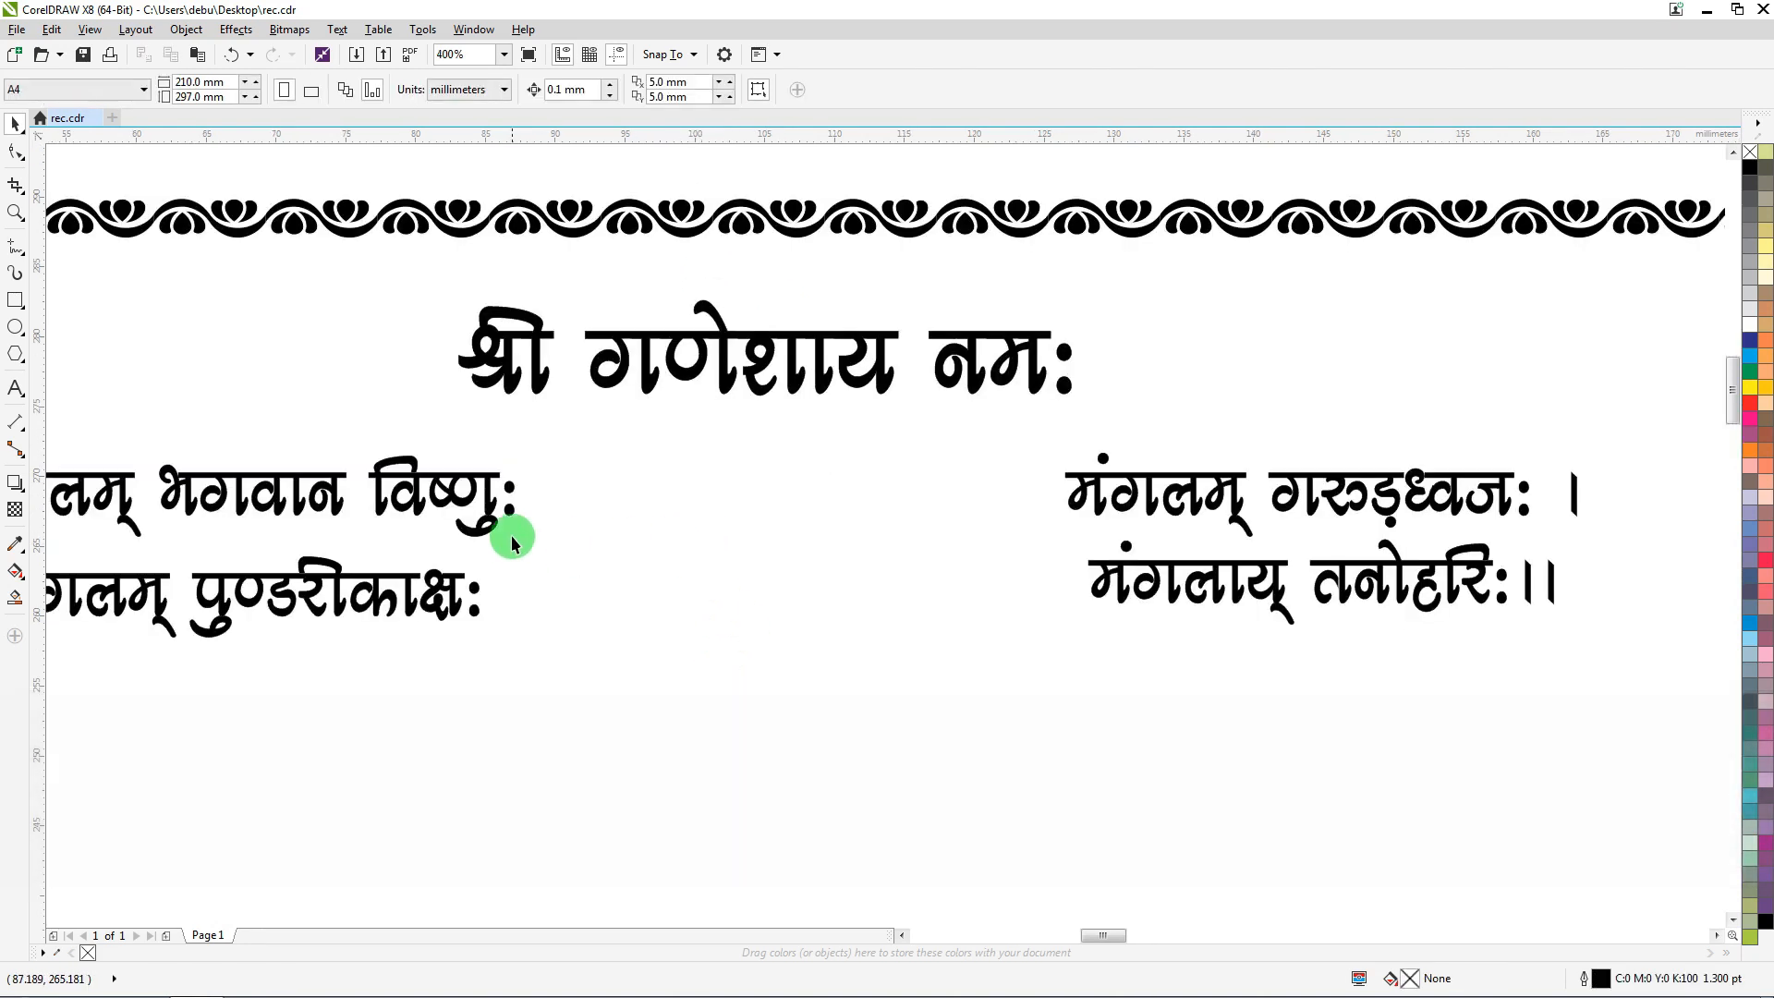
Nudge the grouped मंगलम् verse blocks about 1.3 mm to the left
{"action": "left_click", "coordinate": [484, 485]}
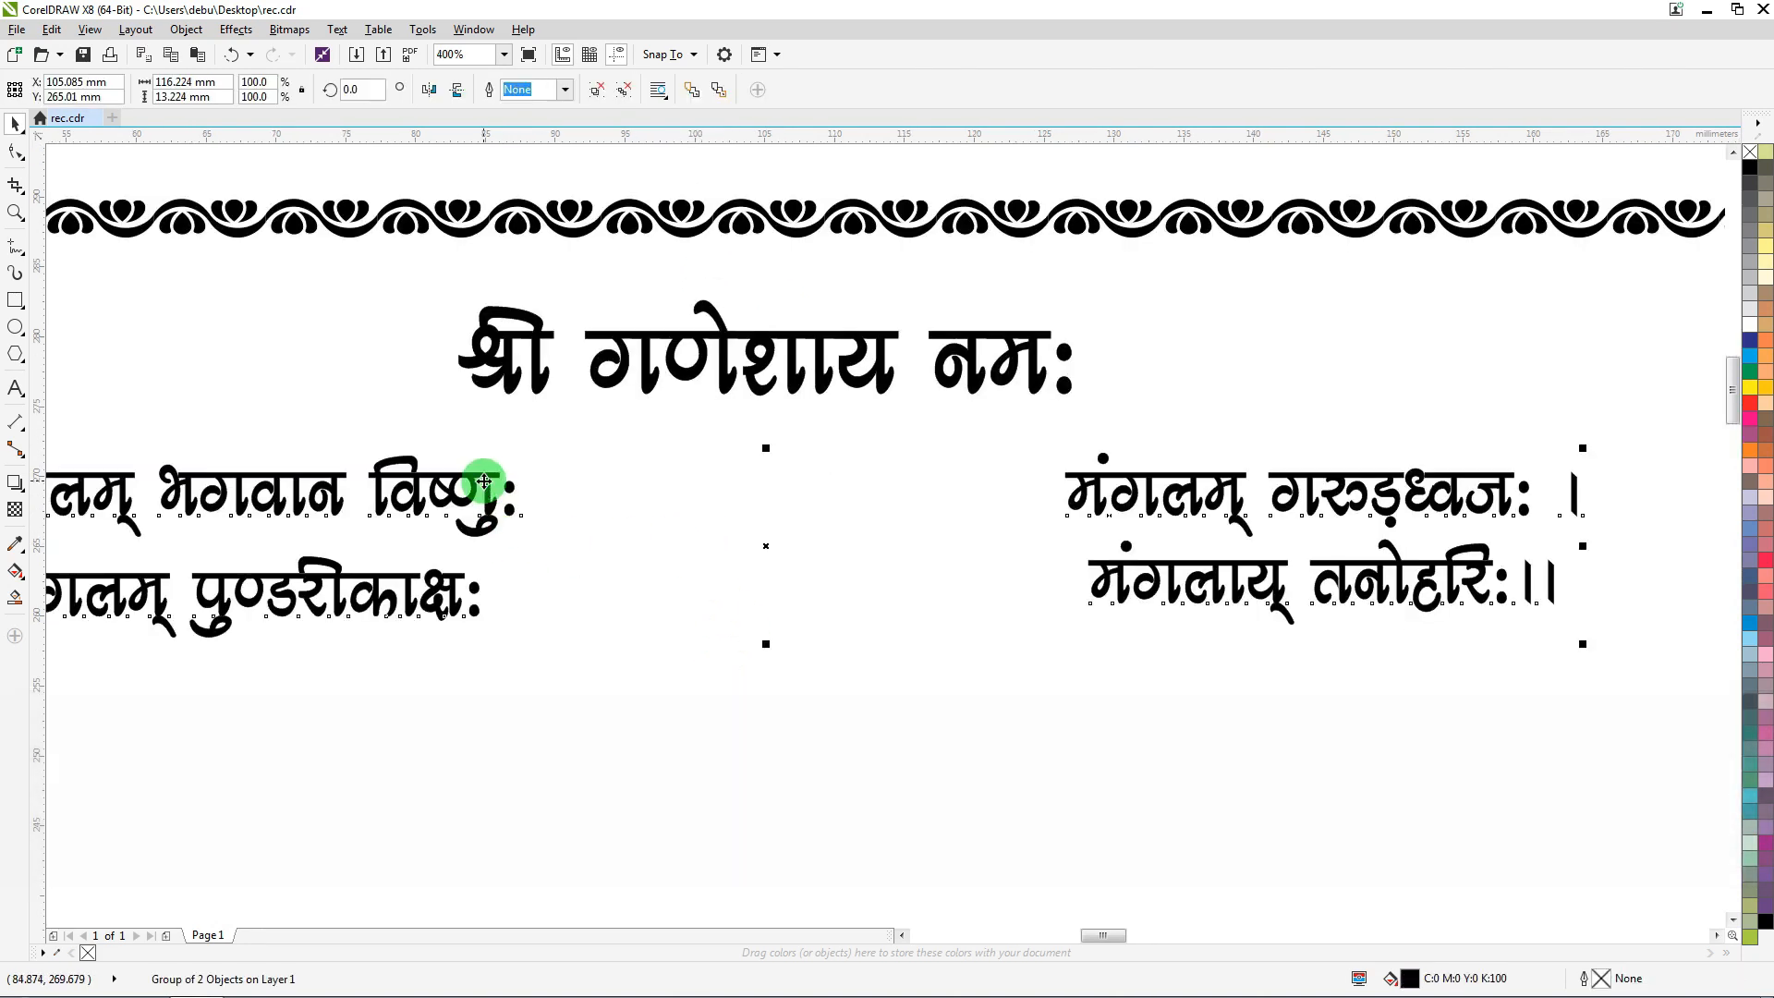
{"action": "key", "text": "Left"}
{"action": "key", "text": "Left"}
{"action": "key", "text": "Left"}
{"action": "key", "text": "Left"}
{"action": "key", "text": "Left"}
{"action": "key", "text": "Left"}
{"action": "key", "text": "Left"}
{"action": "key", "text": "Left"}
{"action": "key", "text": "Left"}
{"action": "key", "text": "Left"}
{"action": "key", "text": "Left"}
{"action": "key", "text": "Left"}
{"action": "key", "text": "Left"}
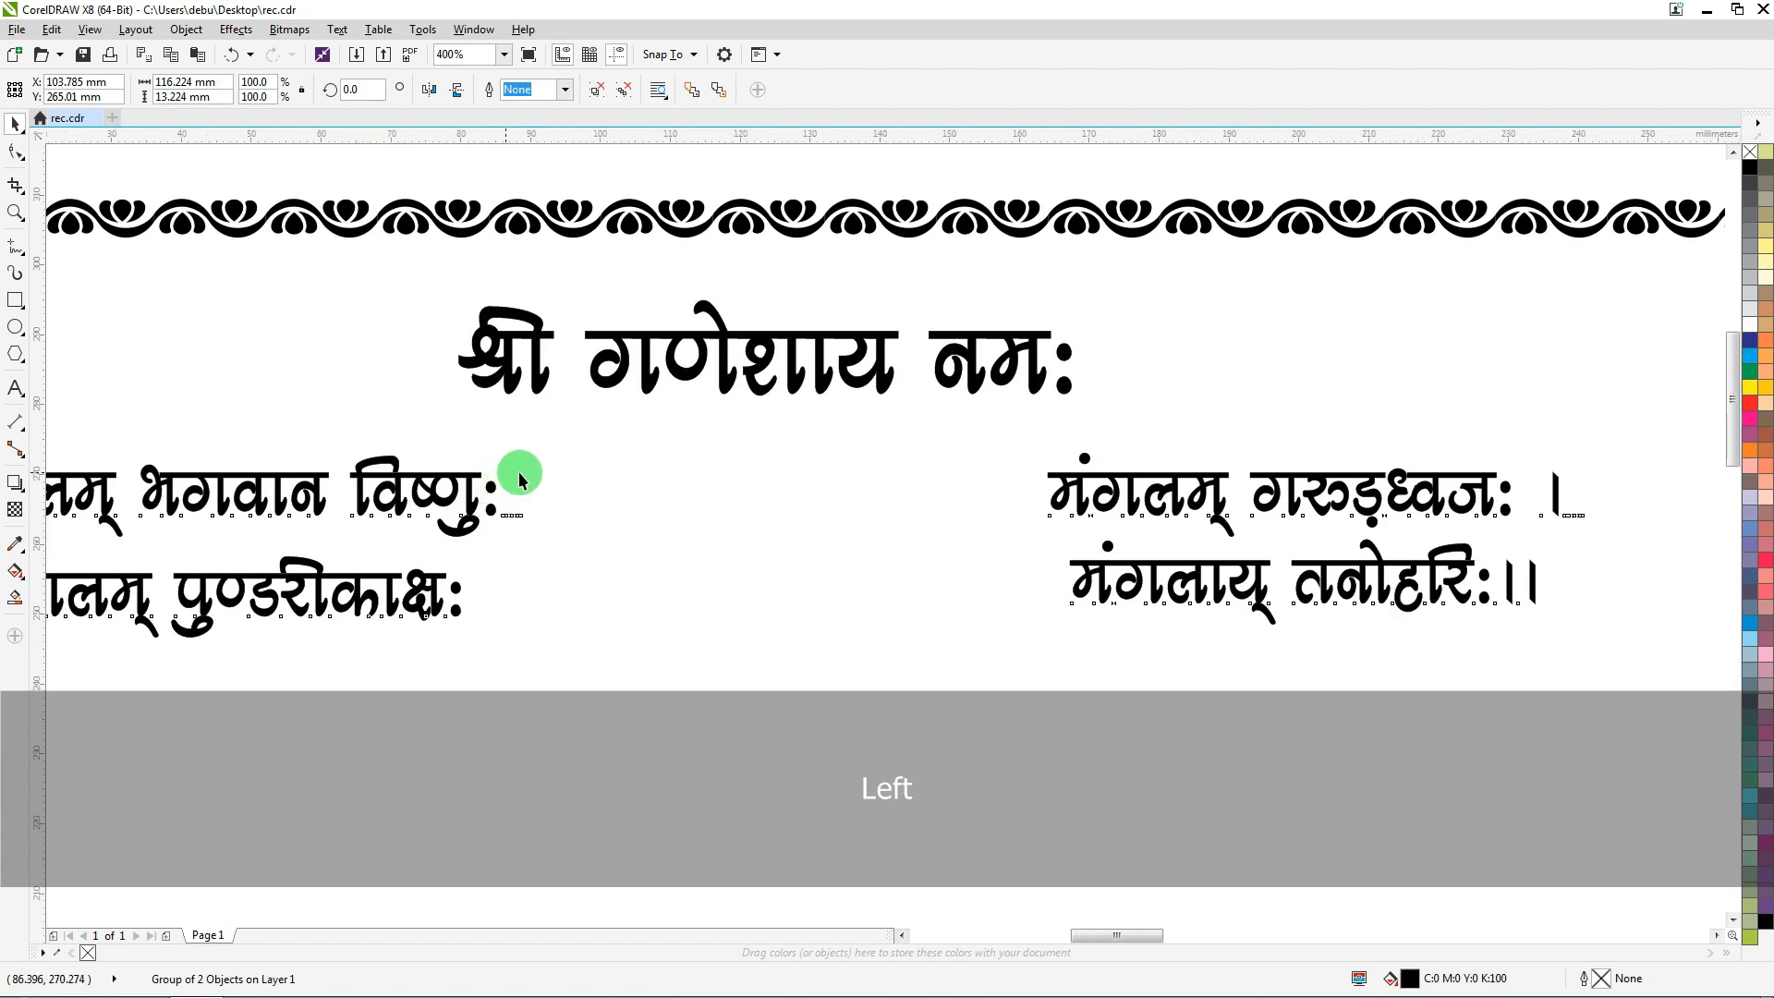
Place the circled Ganesh emblem between the two verse blocks below the heading, as on the pink sample card
{"action": "scroll", "coordinate": [518, 471], "scroll_direction": "down", "scroll_amount": 4}
{"action": "scroll", "coordinate": [628, 441], "scroll_direction": "down", "scroll_amount": 4}
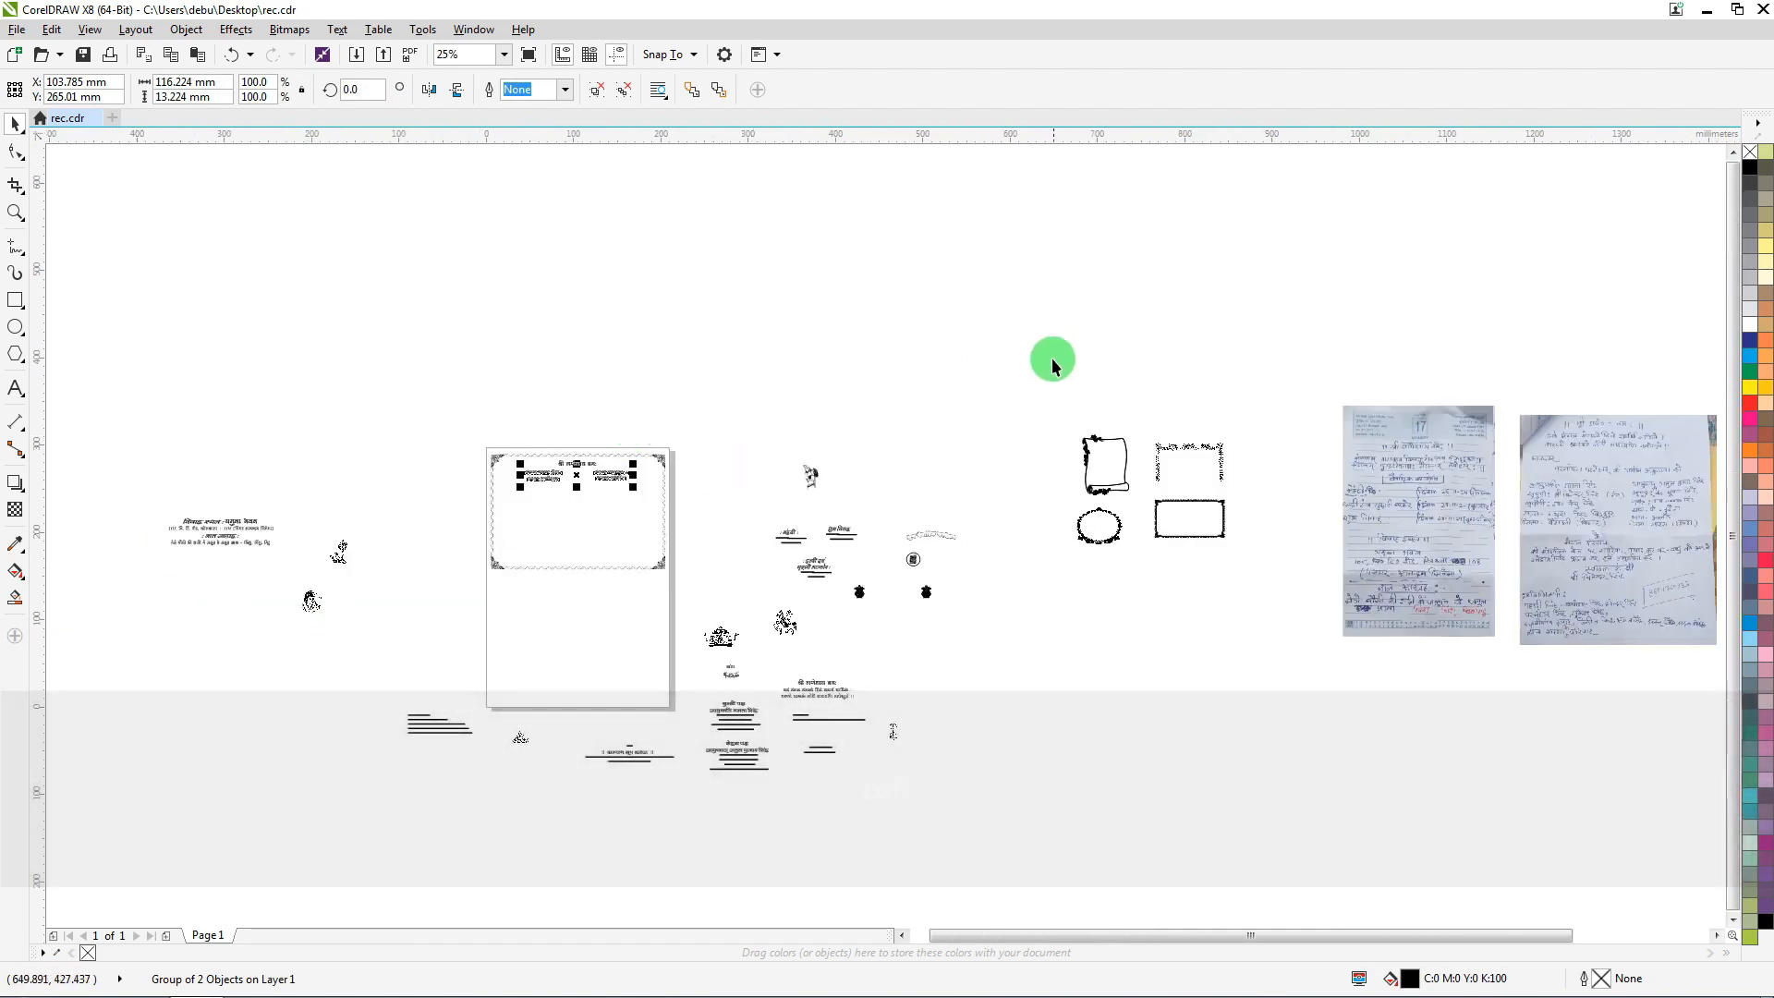
{"action": "scroll", "coordinate": [915, 563], "scroll_direction": "up", "scroll_amount": 6}
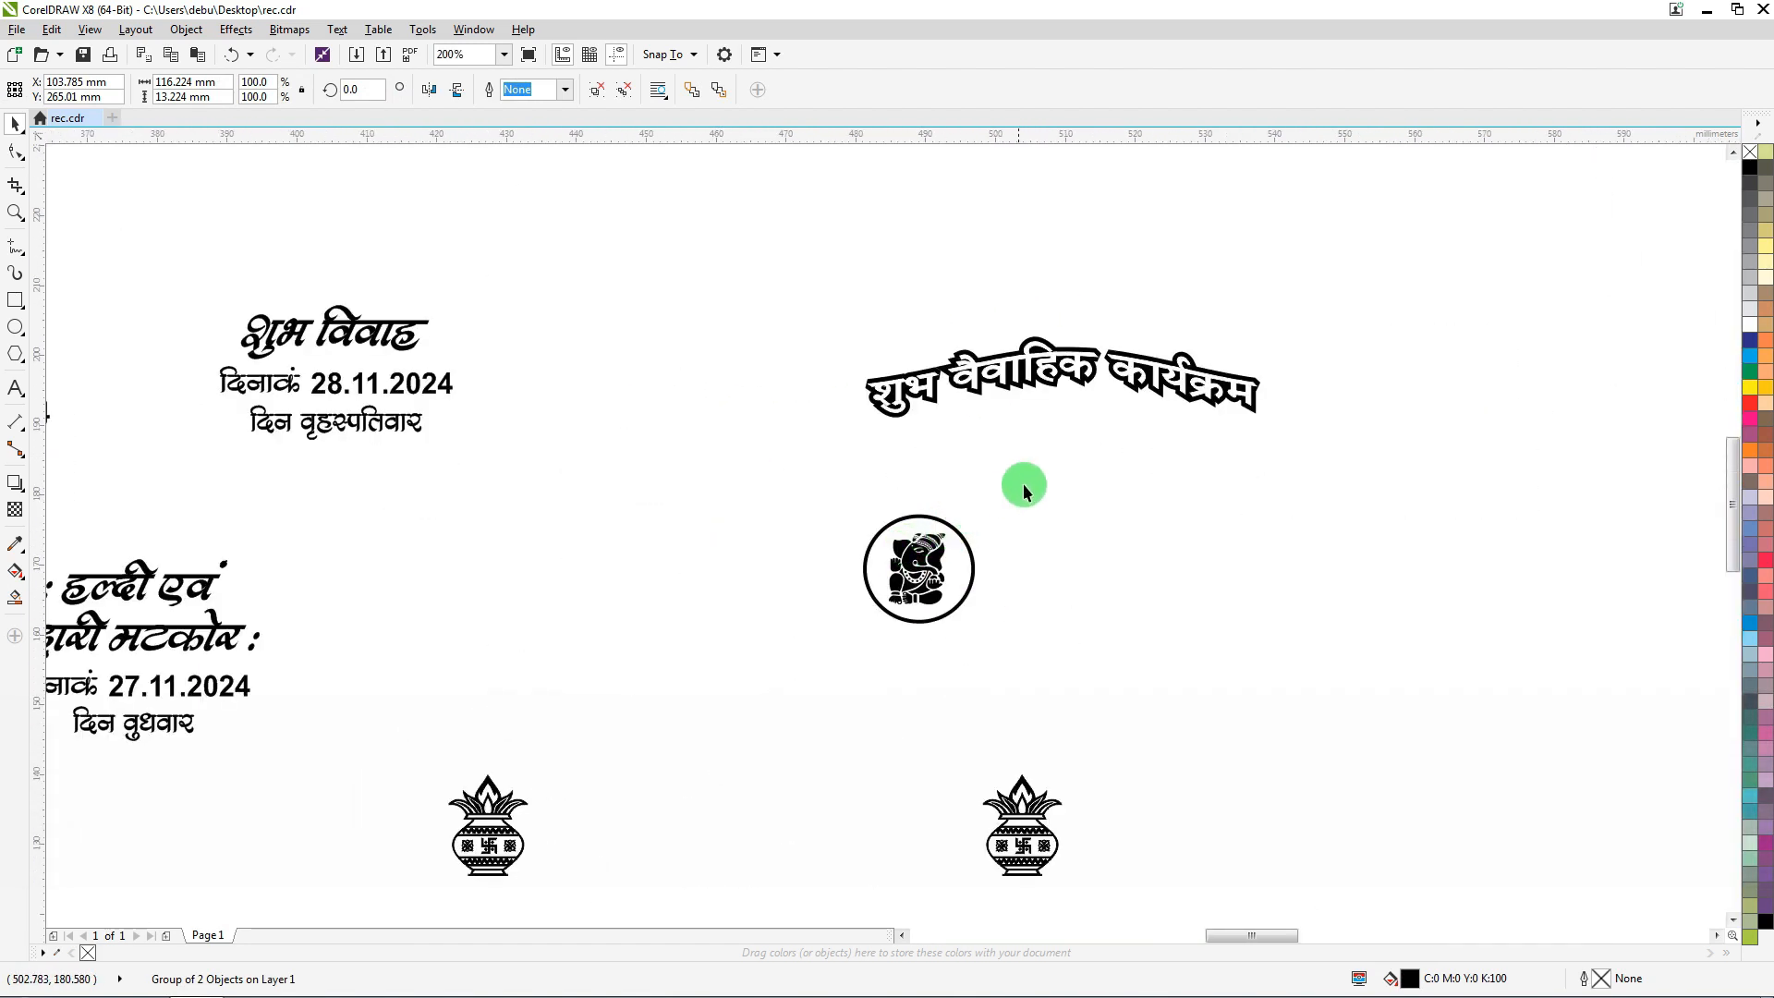
{"action": "left_click_drag", "start_coordinate": [1051, 464], "coordinate": [735, 702]}
{"action": "scroll", "coordinate": [924, 565], "scroll_direction": "up", "scroll_amount": 4}
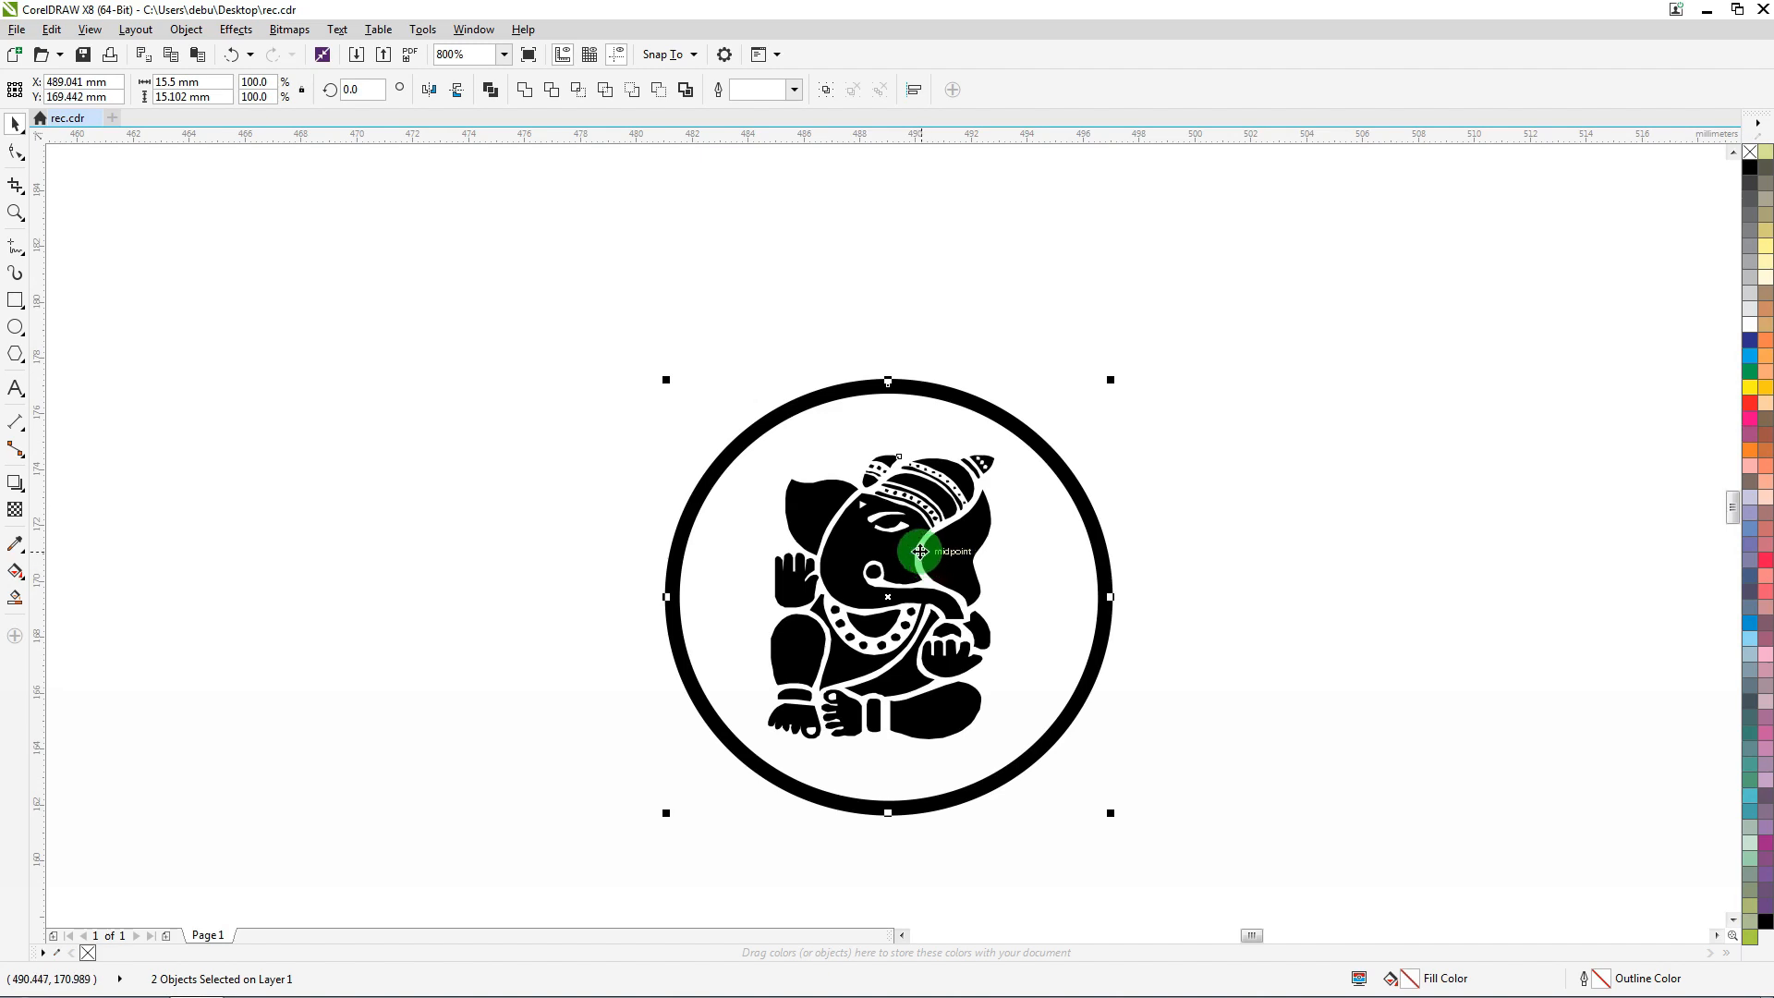
{"action": "scroll", "coordinate": [924, 436], "scroll_direction": "down", "scroll_amount": 10}
{"action": "scroll", "coordinate": [1695, 312], "scroll_direction": "up", "scroll_amount": 10}
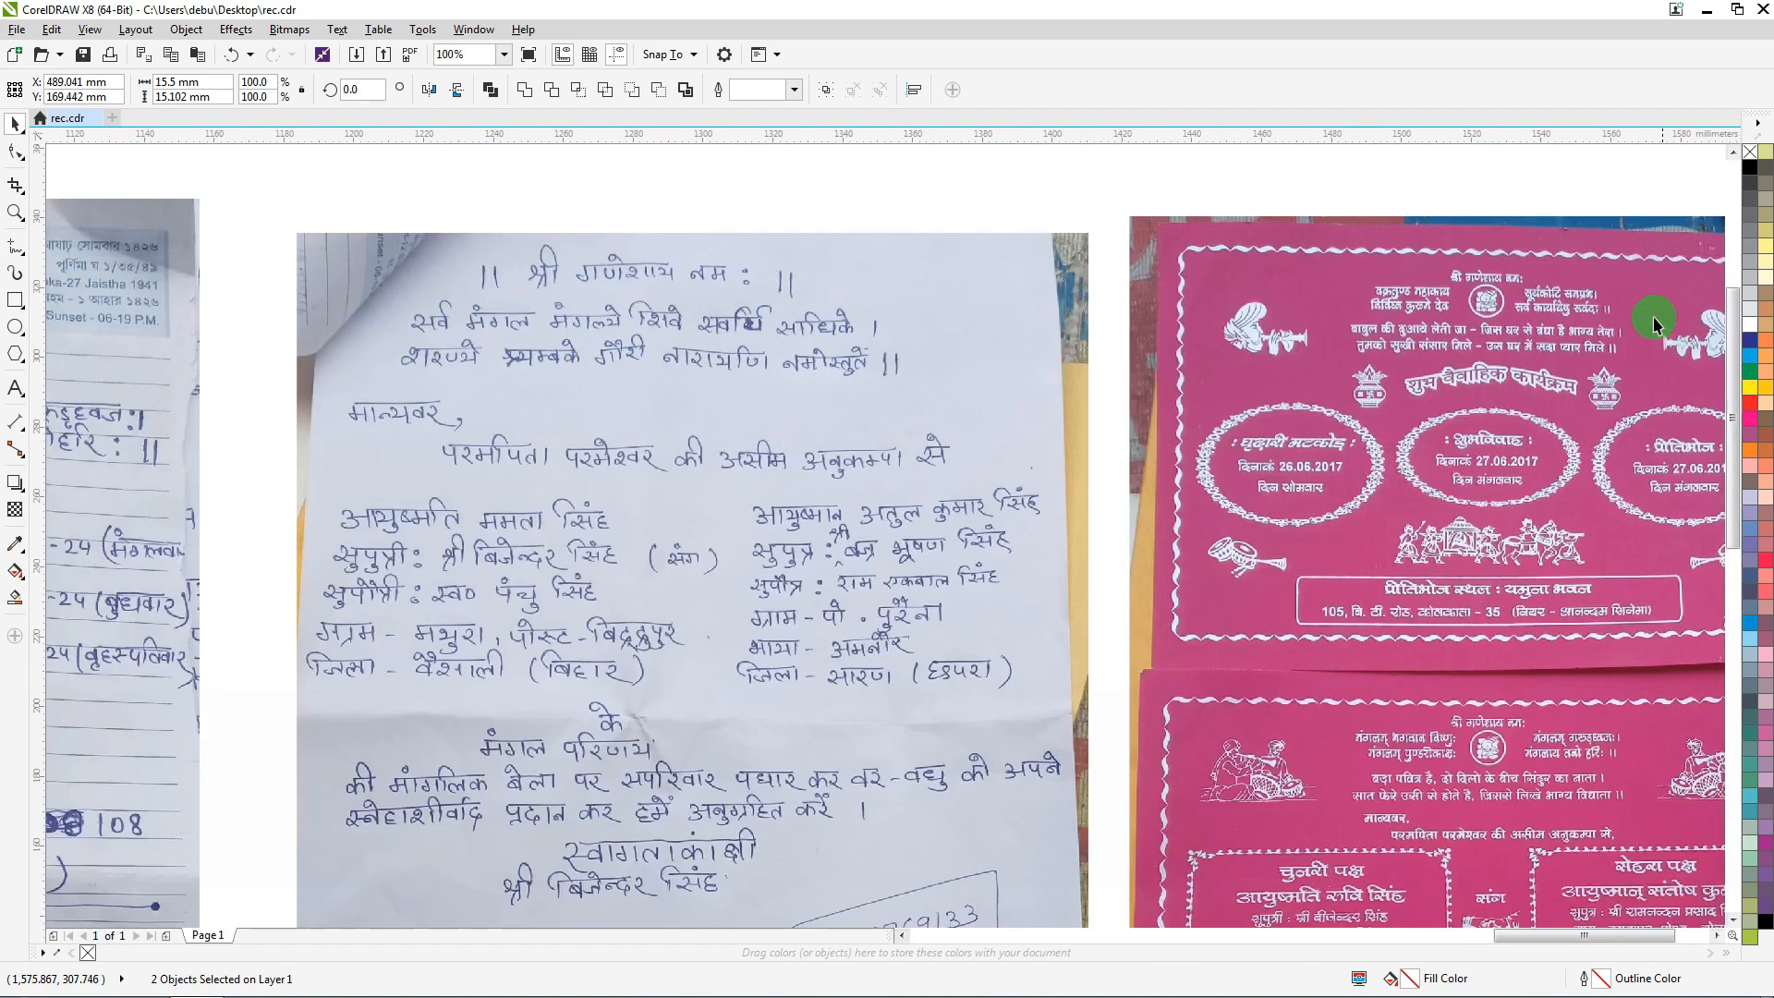
{"action": "scroll", "coordinate": [1326, 263], "scroll_direction": "down", "scroll_amount": 10}
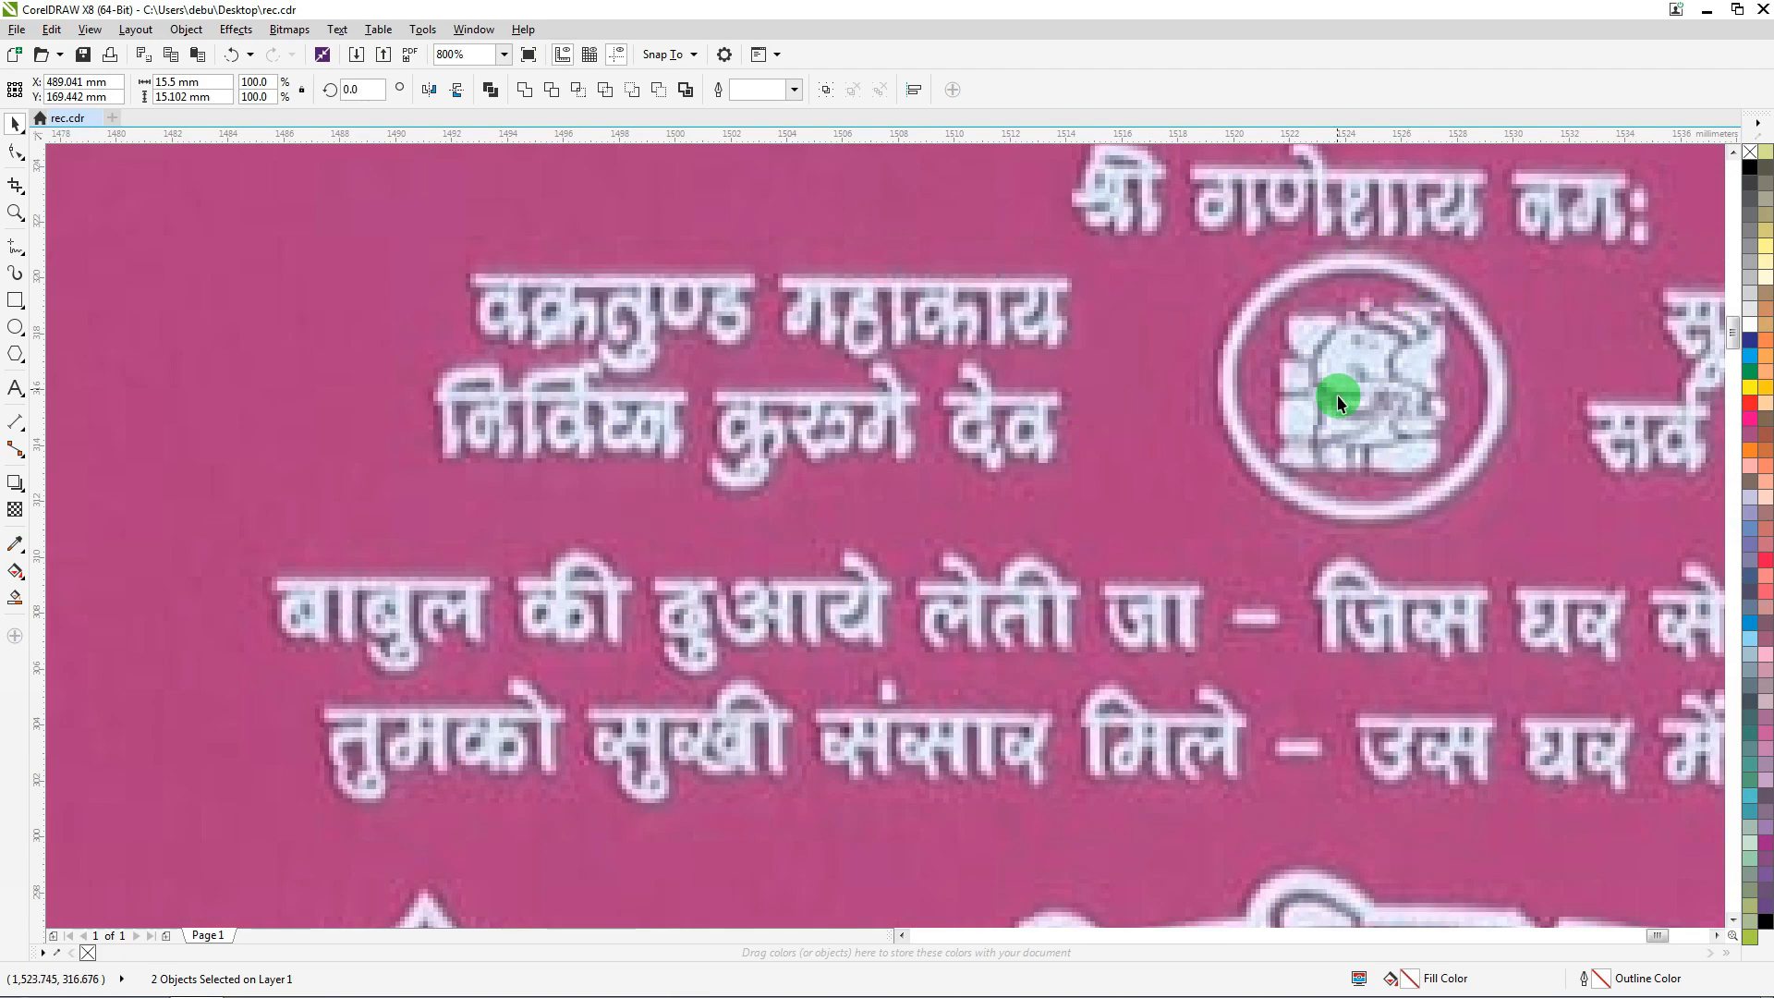
{"action": "scroll", "coordinate": [775, 343], "scroll_direction": "up", "scroll_amount": 2}
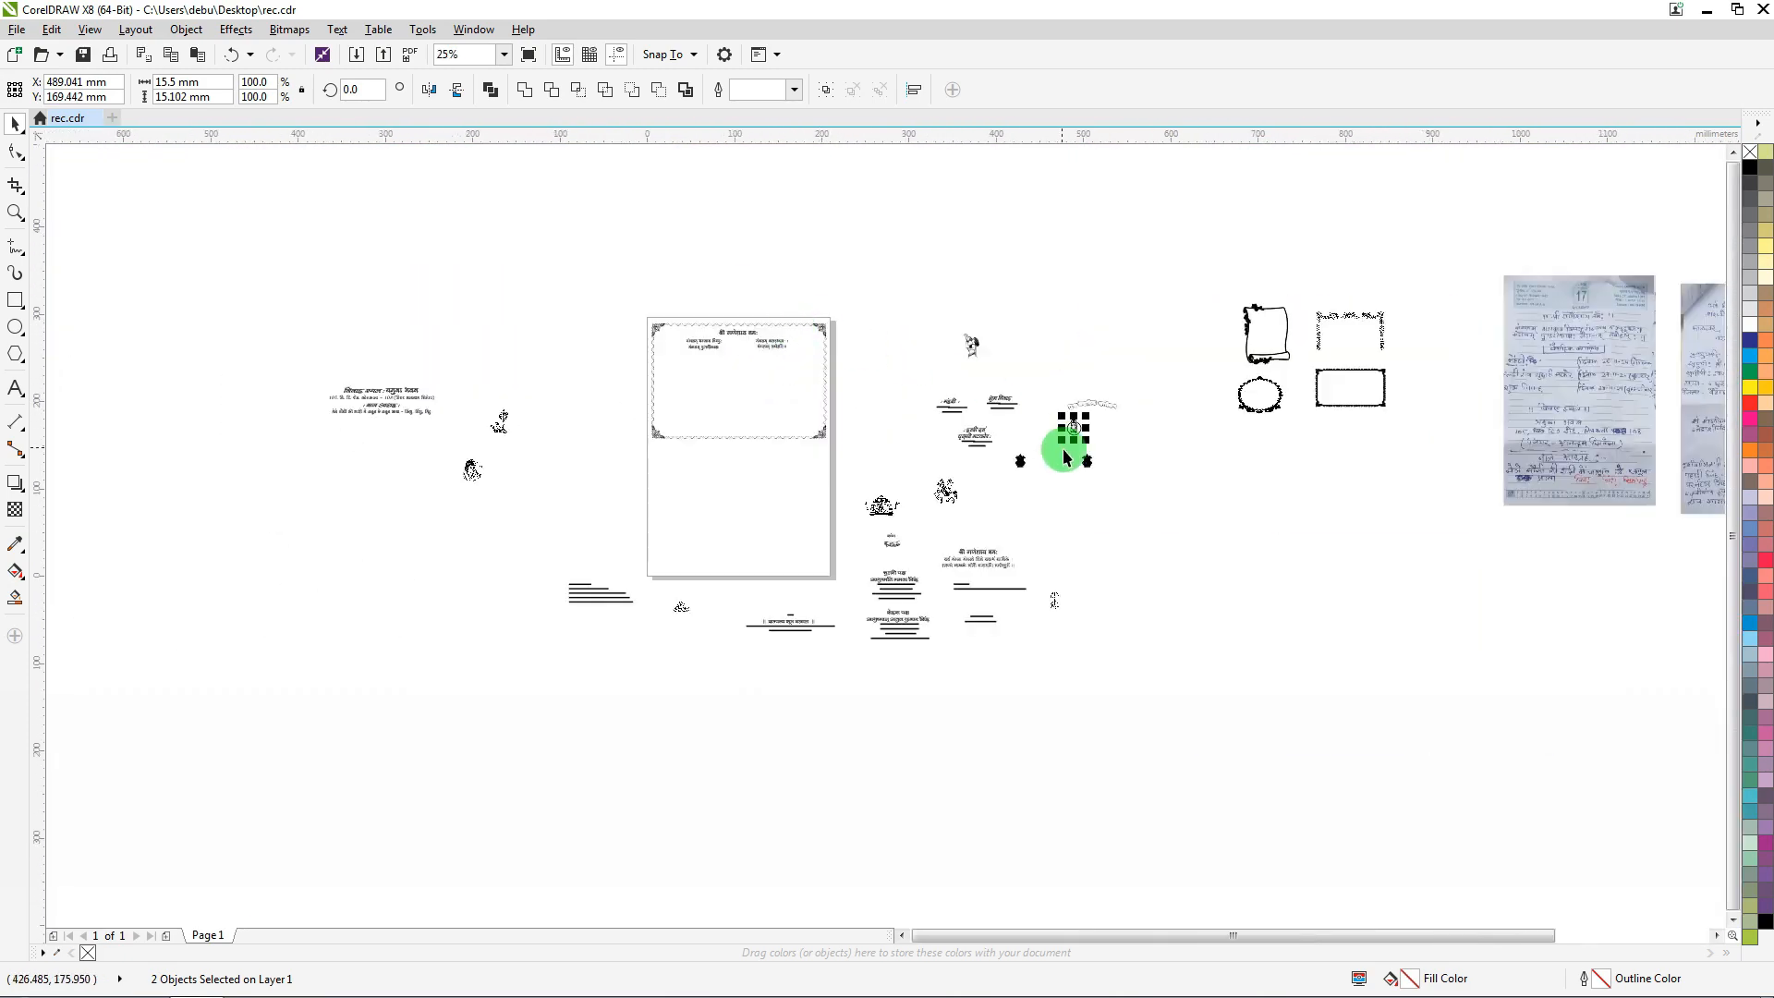
{"action": "left_click_drag", "start_coordinate": [669, 344], "coordinate": [781, 329]}
{"action": "scroll", "coordinate": [733, 351], "scroll_direction": "up", "scroll_amount": 6}
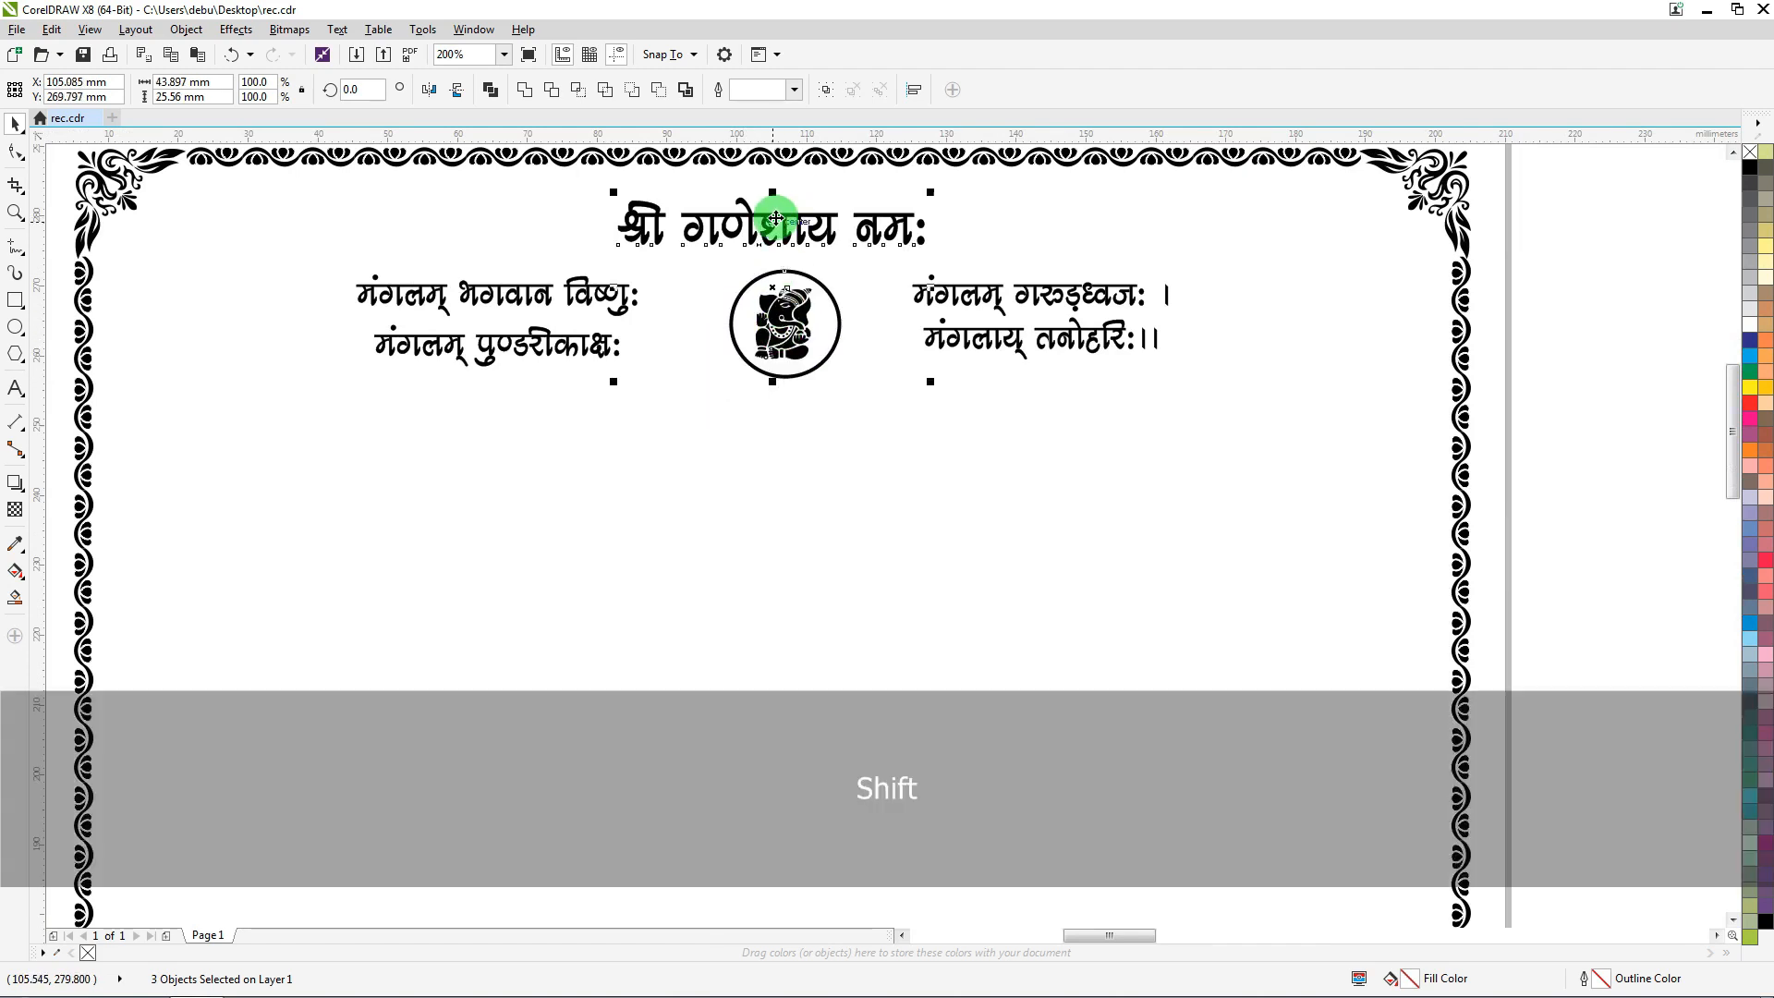
Centre the circled Ganesh emblem horizontally on the श्री गणेशाय नमः heading
{"action": "key", "text": "c"}
{"action": "scroll", "coordinate": [813, 206], "scroll_direction": "down", "scroll_amount": 2}
{"action": "left_click", "coordinate": [883, 192]}
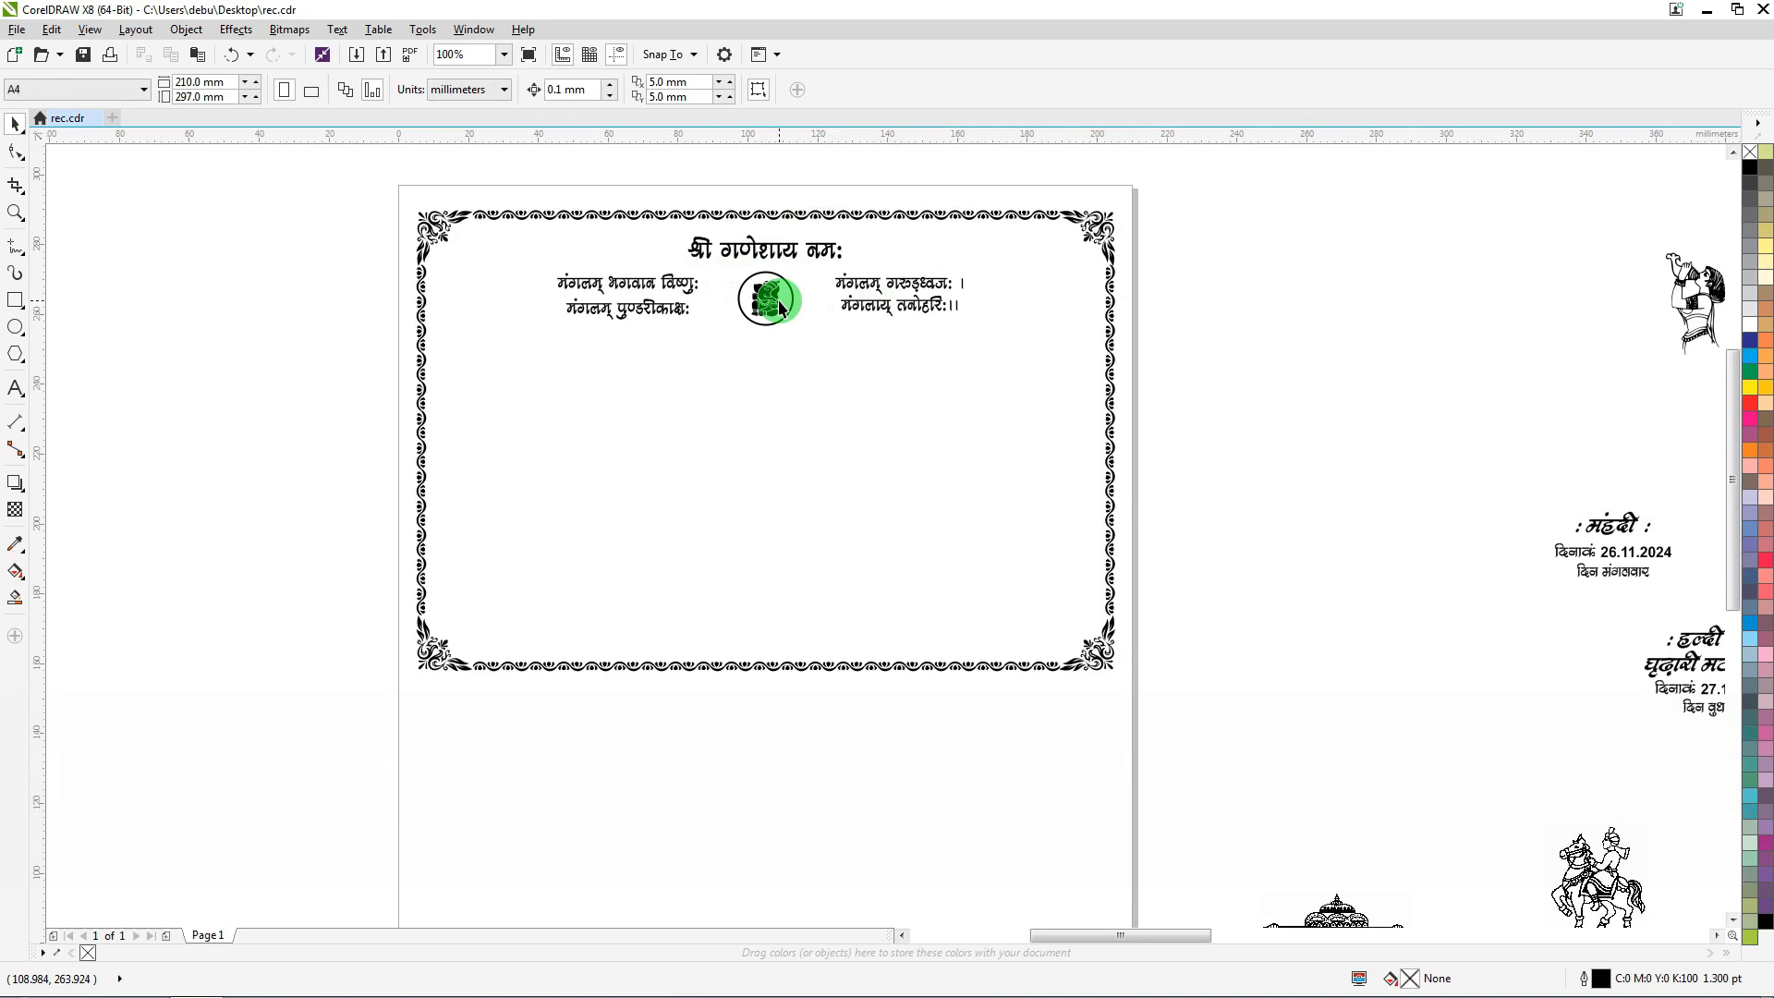
Examine the pink sample card and the first handwritten sheet for the content that follows the opening verses
{"action": "scroll", "coordinate": [506, 304], "scroll_direction": "down", "scroll_amount": 4}
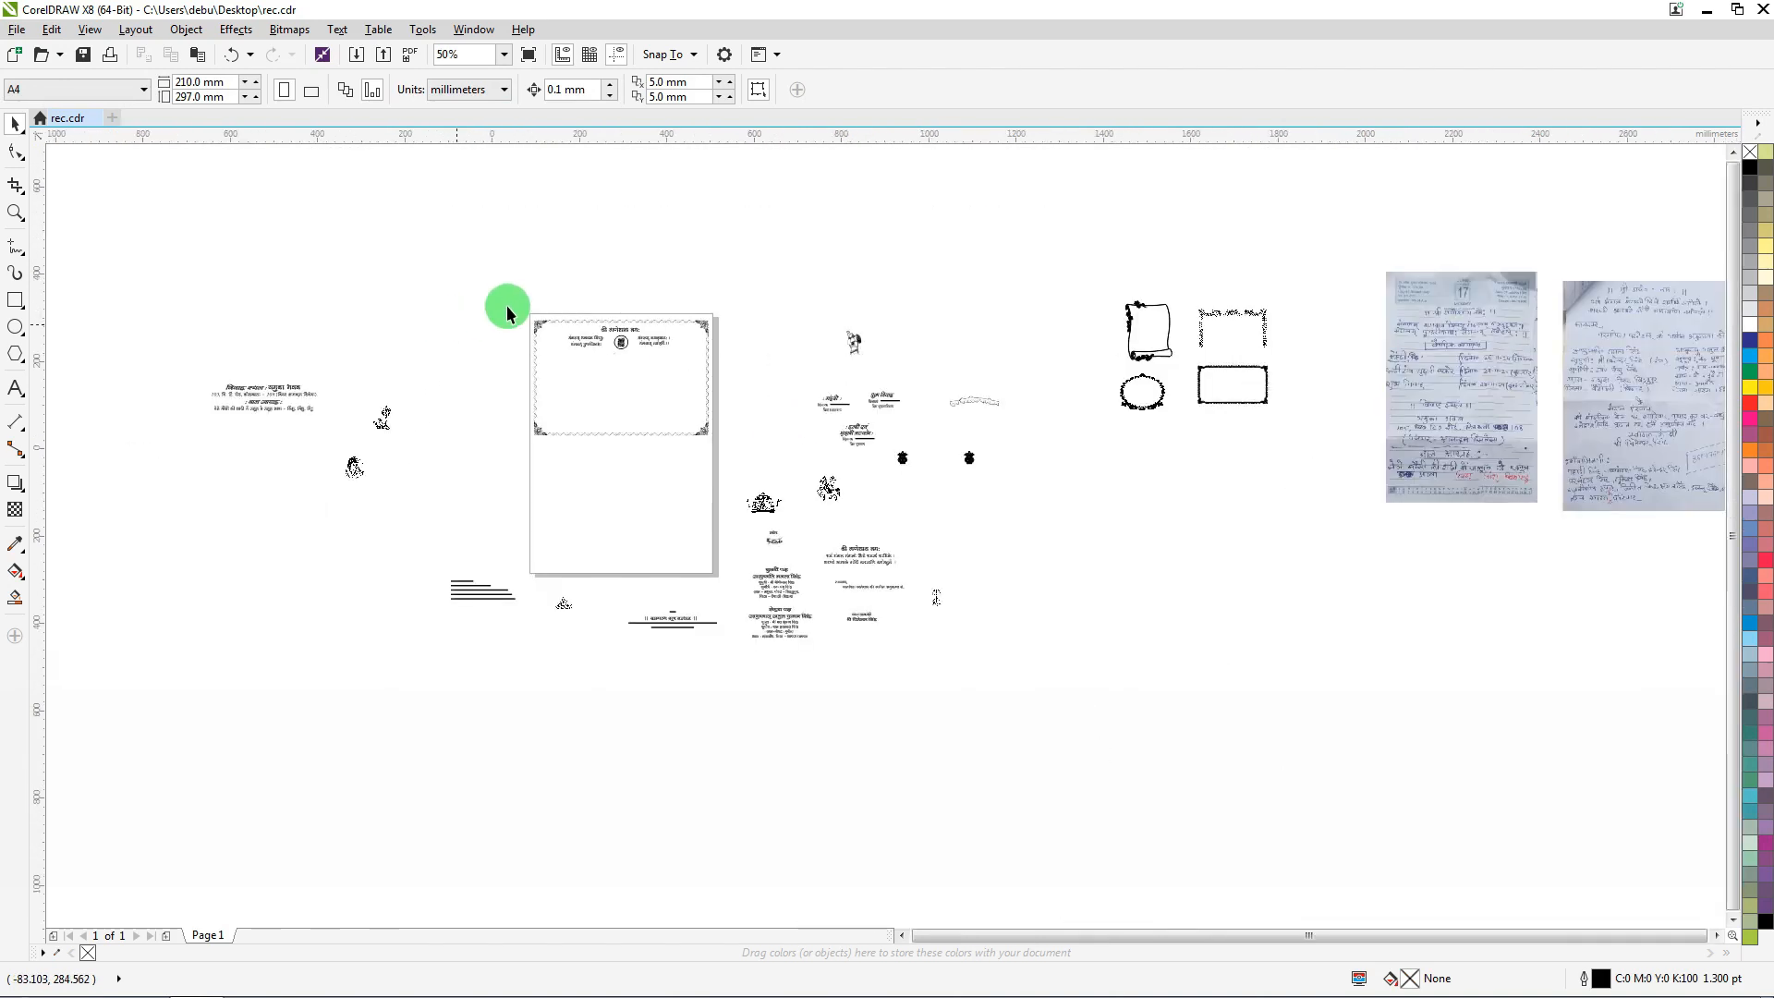
{"action": "scroll", "coordinate": [1104, 289], "scroll_direction": "down", "scroll_amount": 3}
{"action": "scroll", "coordinate": [1169, 320], "scroll_direction": "up", "scroll_amount": 3}
{"action": "scroll", "coordinate": [1168, 320], "scroll_direction": "up", "scroll_amount": 6}
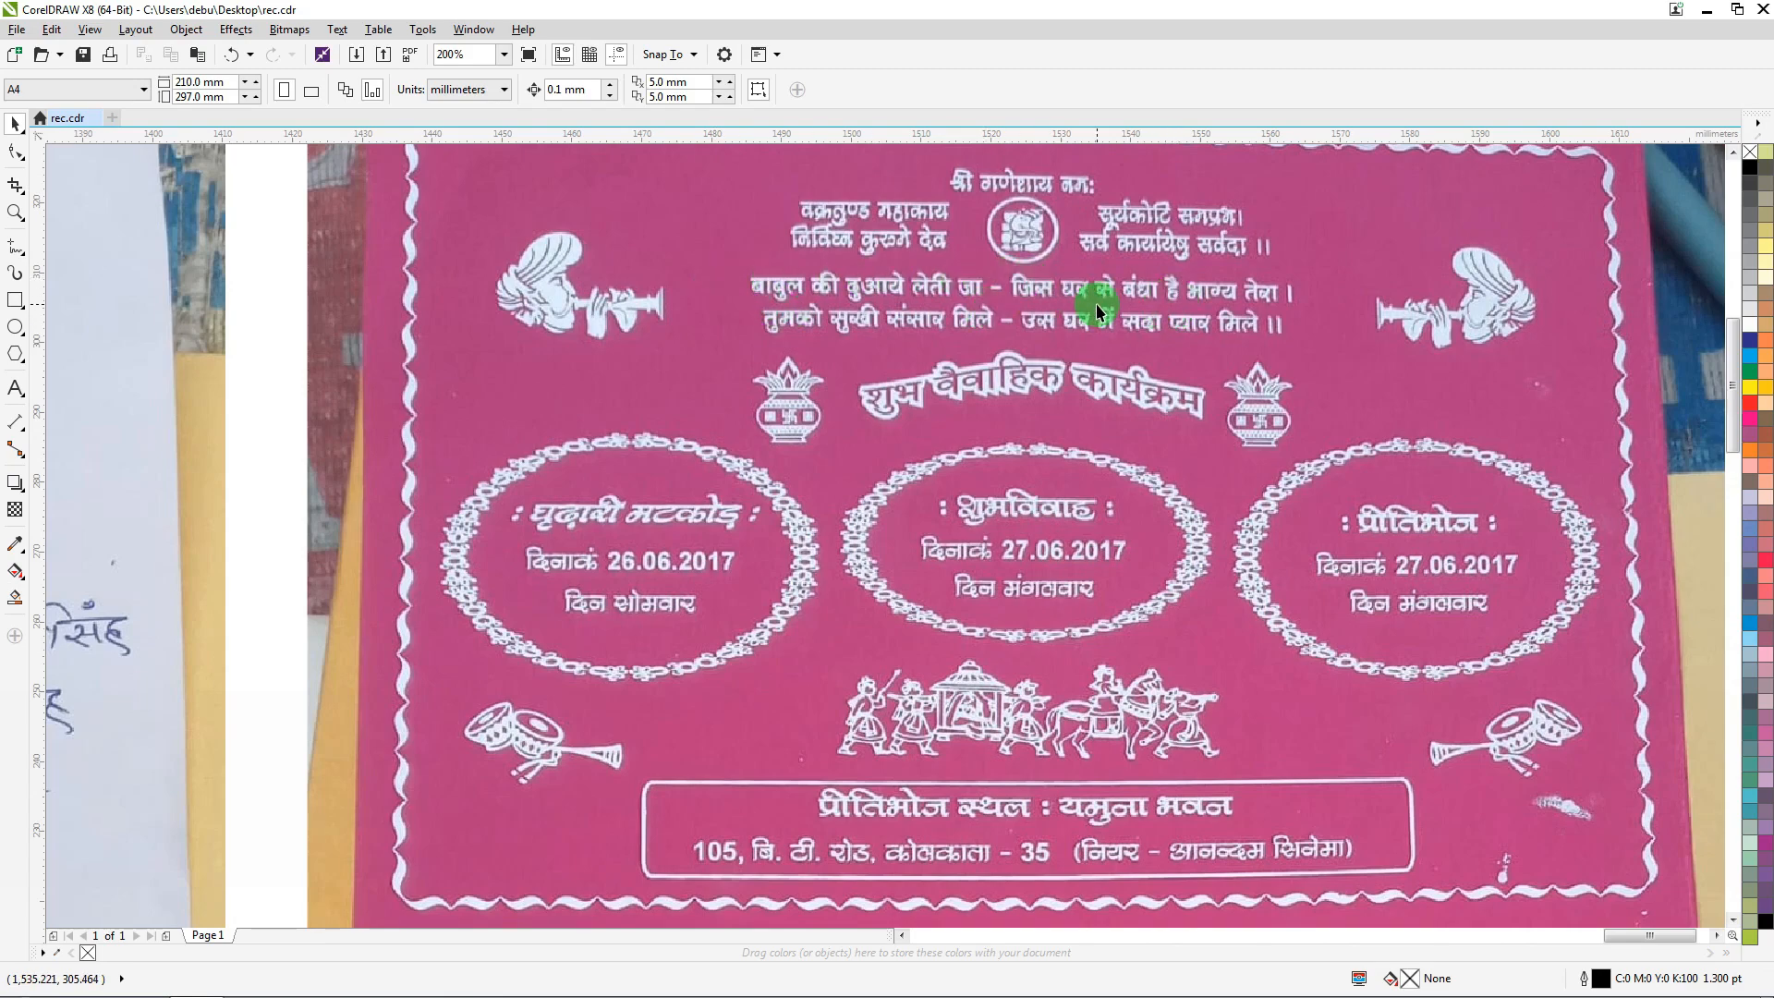
{"action": "scroll", "coordinate": [1099, 311], "scroll_direction": "down", "scroll_amount": 6}
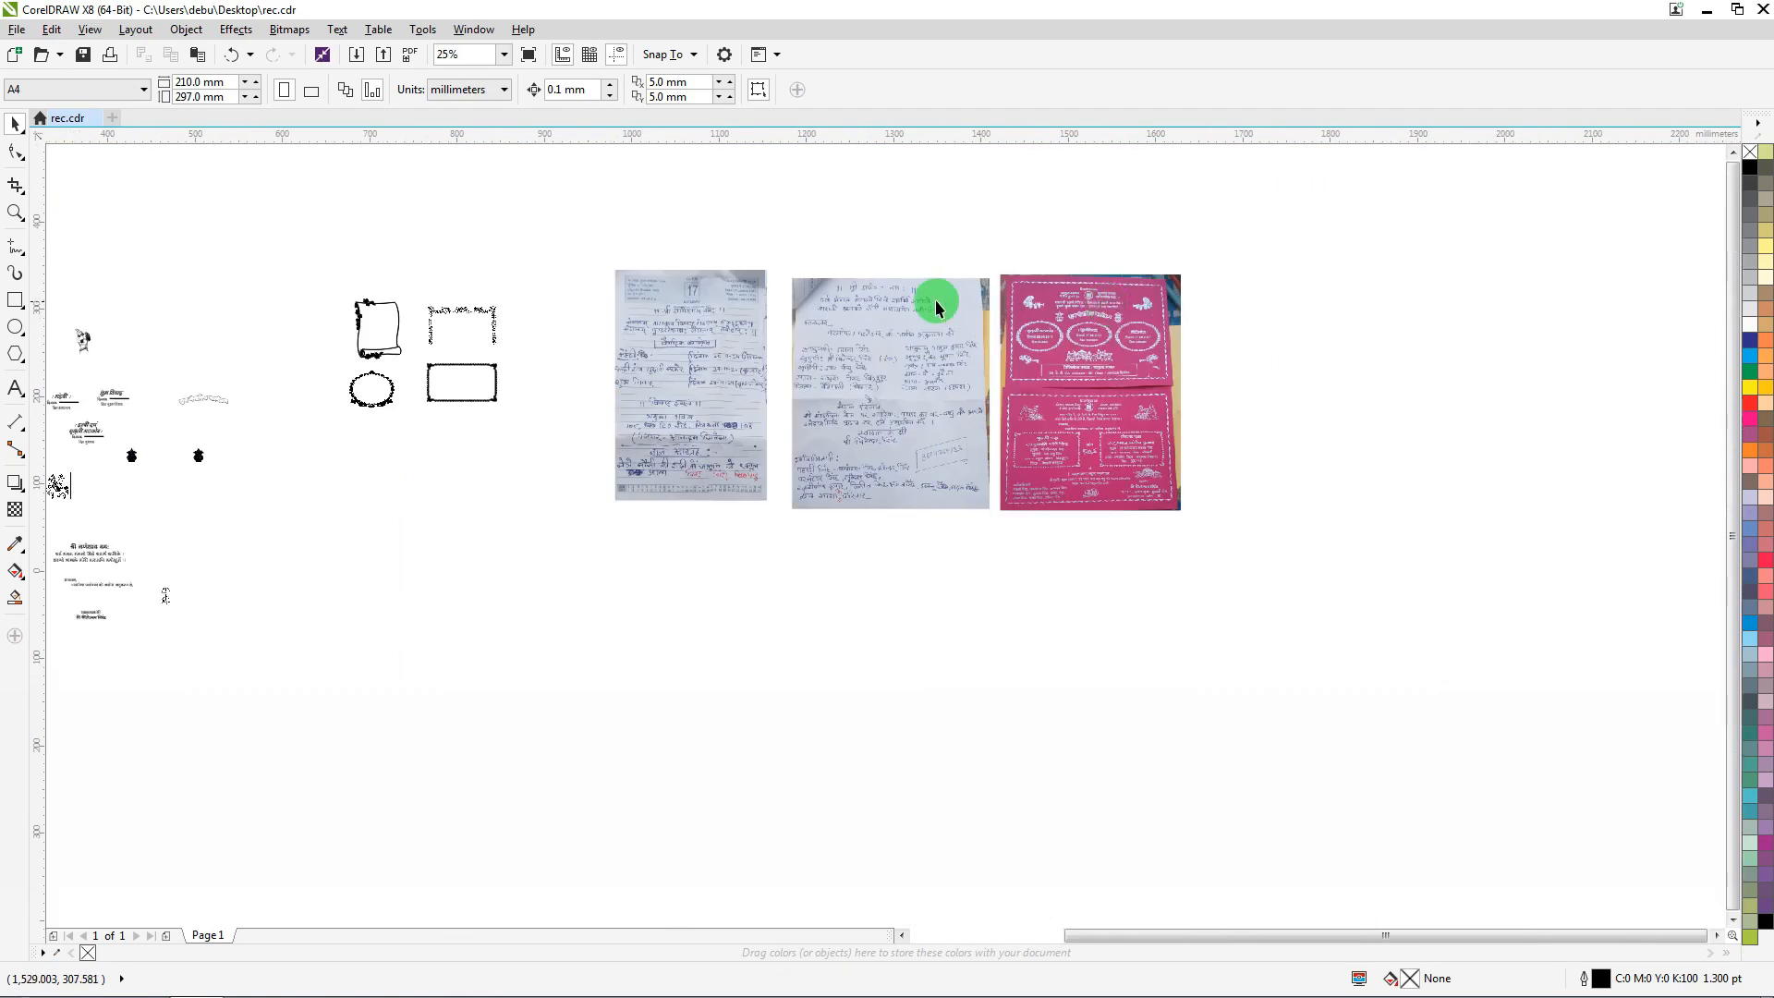
{"action": "scroll", "coordinate": [753, 335], "scroll_direction": "up", "scroll_amount": 6}
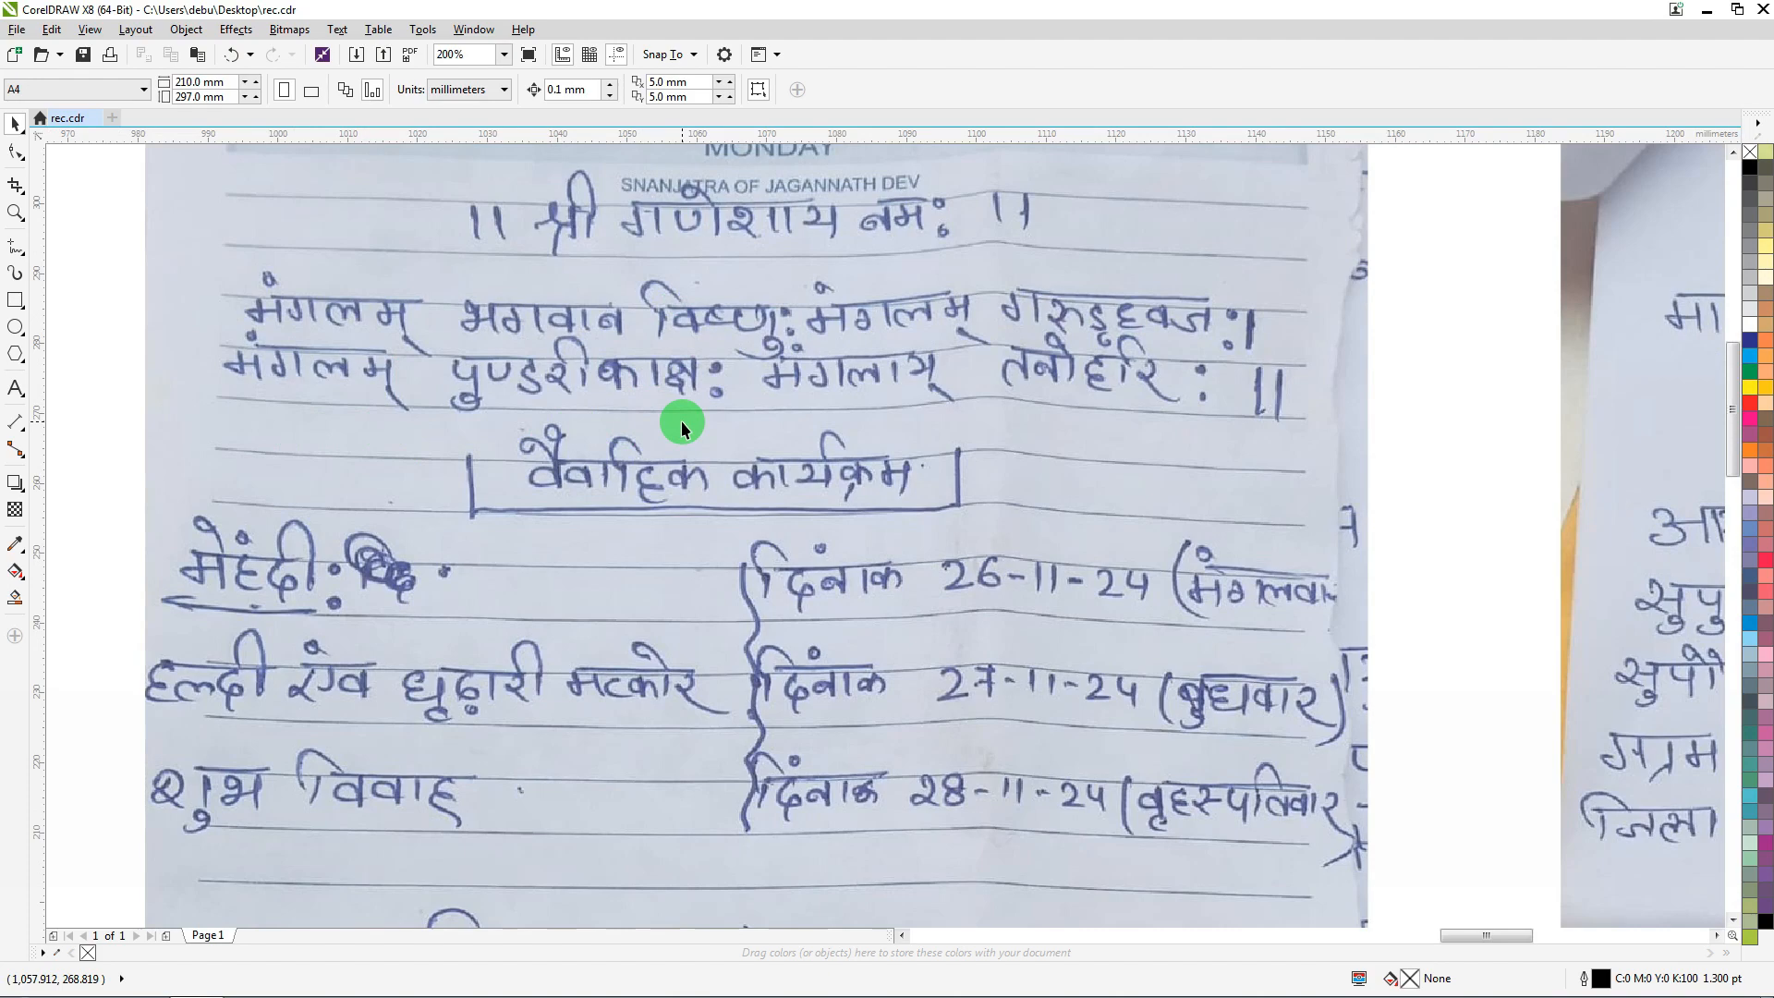
{"action": "scroll", "coordinate": [911, 397], "scroll_direction": "down", "scroll_amount": 8}
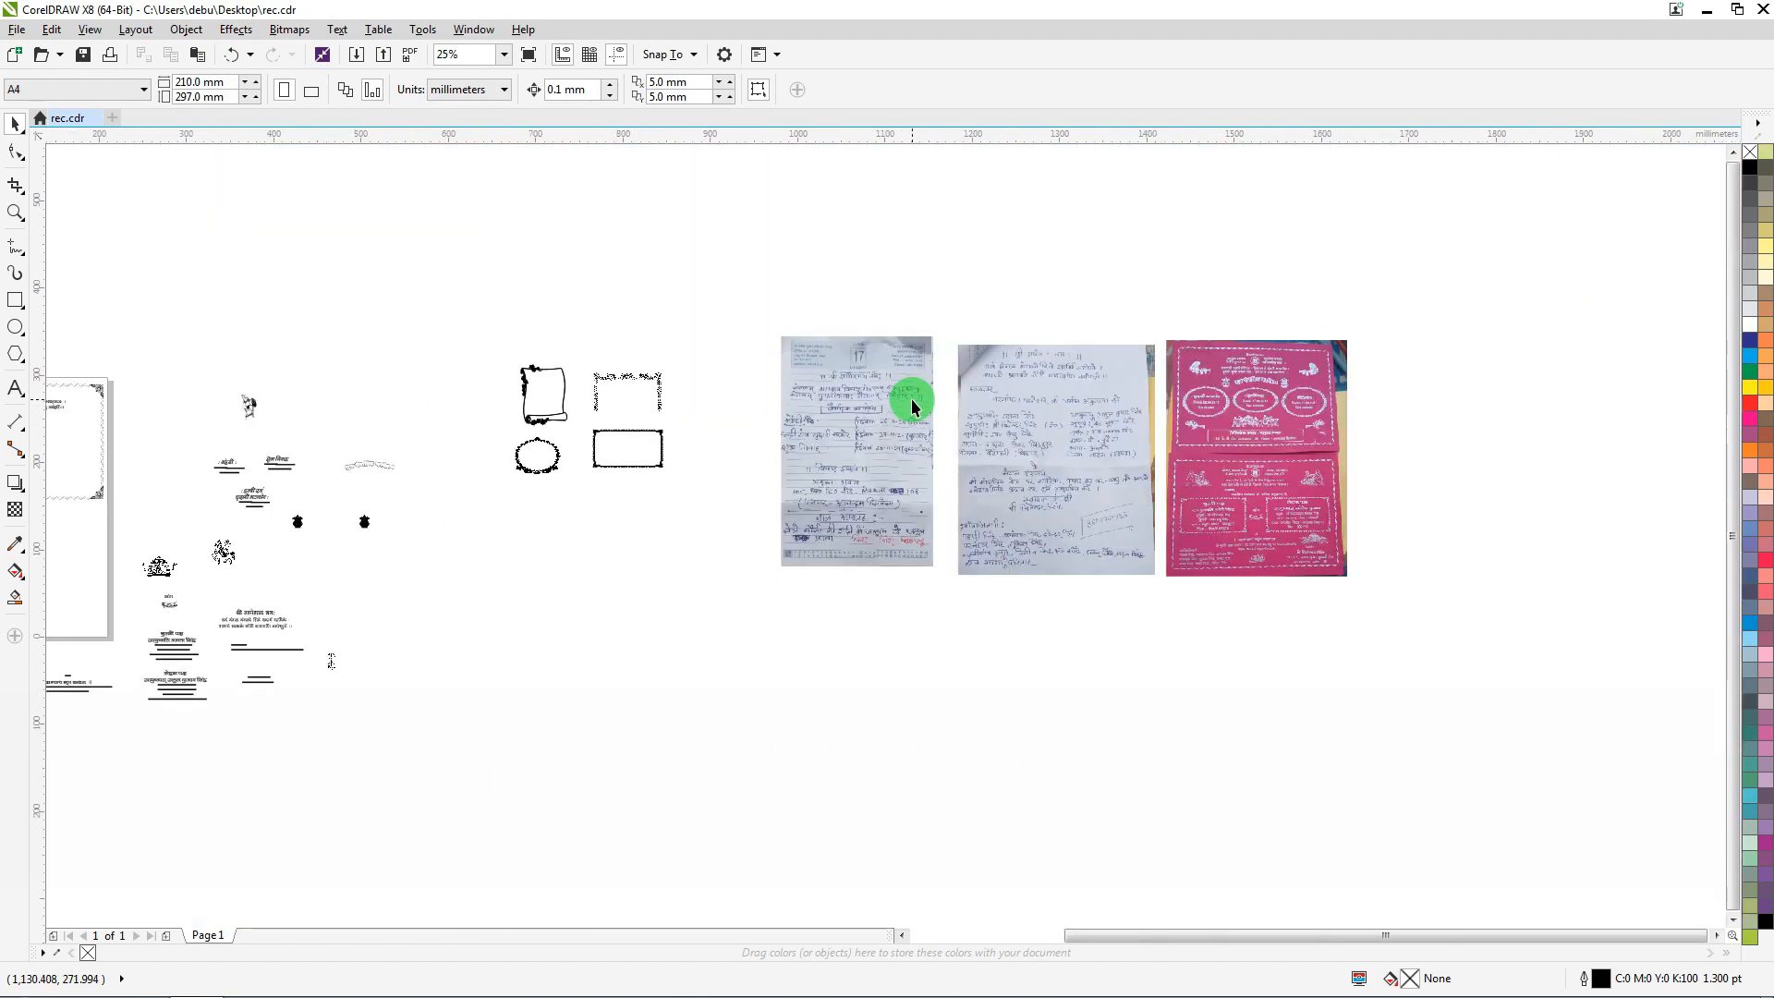
{"action": "scroll", "coordinate": [452, 414], "scroll_direction": "up", "scroll_amount": 4}
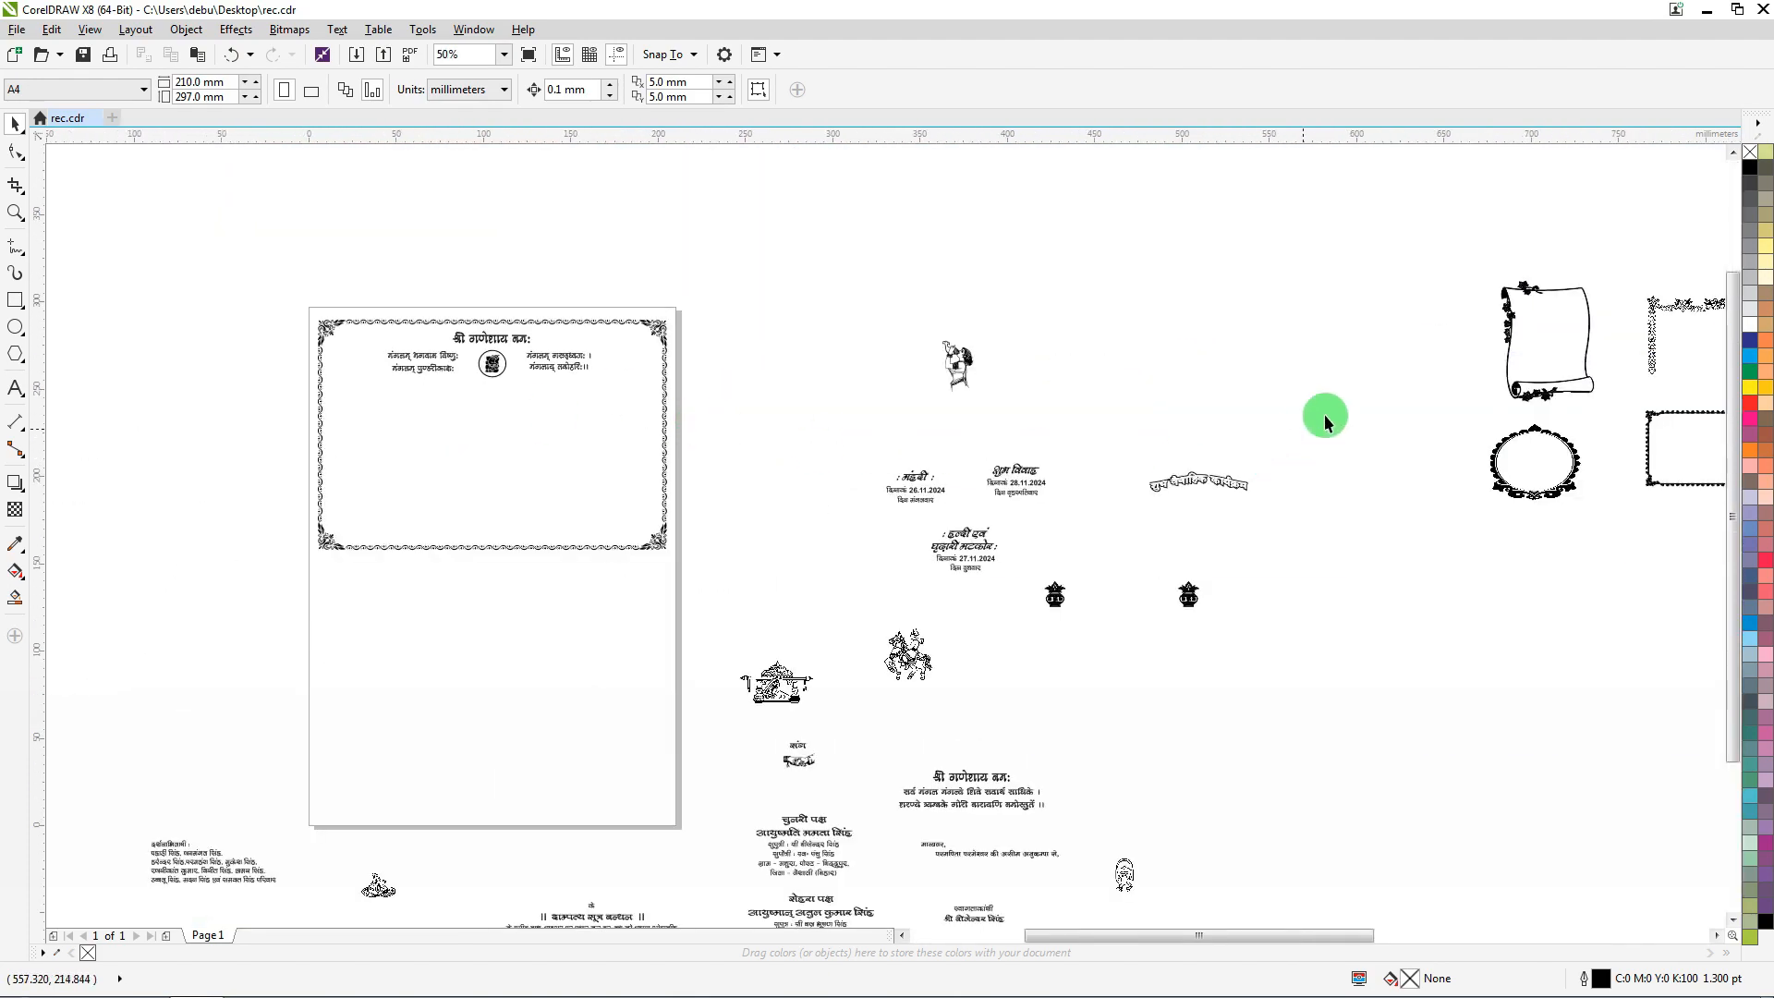
Group the arched शुभ वैवाहिक कार्यक्रम title and move it into the card below the Ganesh emblem
{"action": "left_click_drag", "start_coordinate": [1322, 413], "coordinate": [1100, 530]}
{"action": "key", "text": "ctrl+g"}
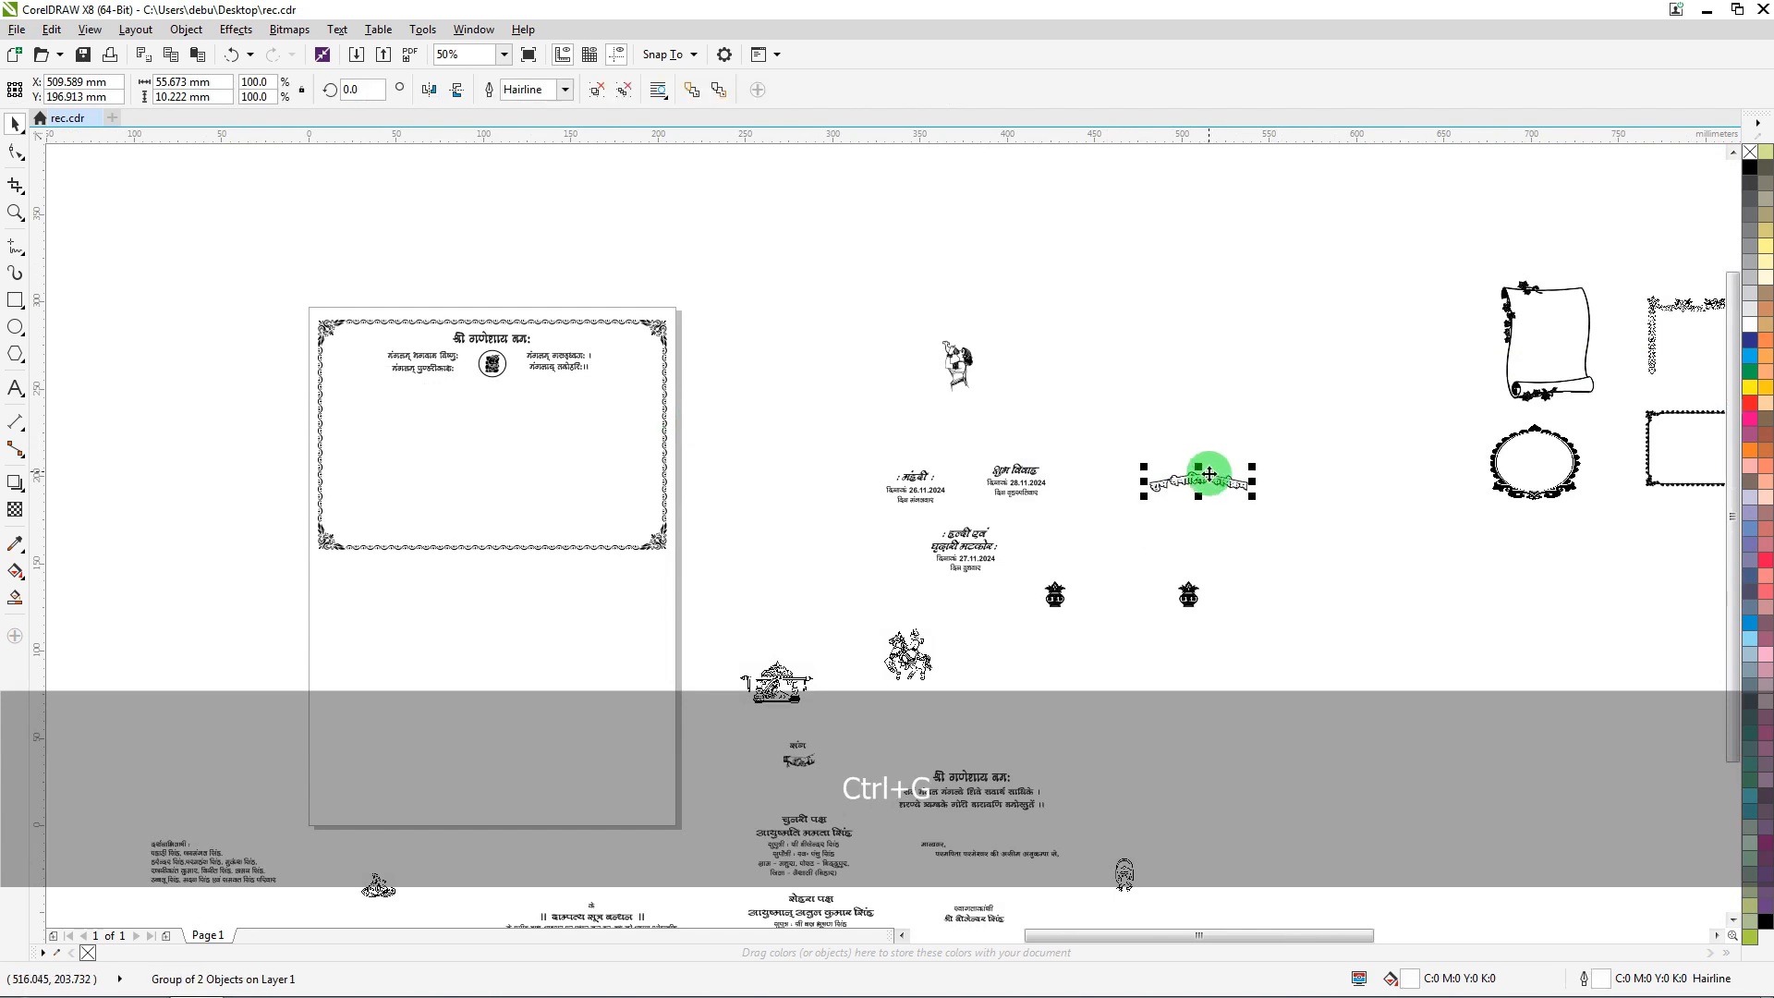
{"action": "left_click_drag", "start_coordinate": [1208, 475], "coordinate": [519, 368]}
{"action": "scroll", "coordinate": [479, 392], "scroll_direction": "up", "scroll_amount": 2}
{"action": "scroll", "coordinate": [480, 394], "scroll_direction": "up", "scroll_amount": 1}
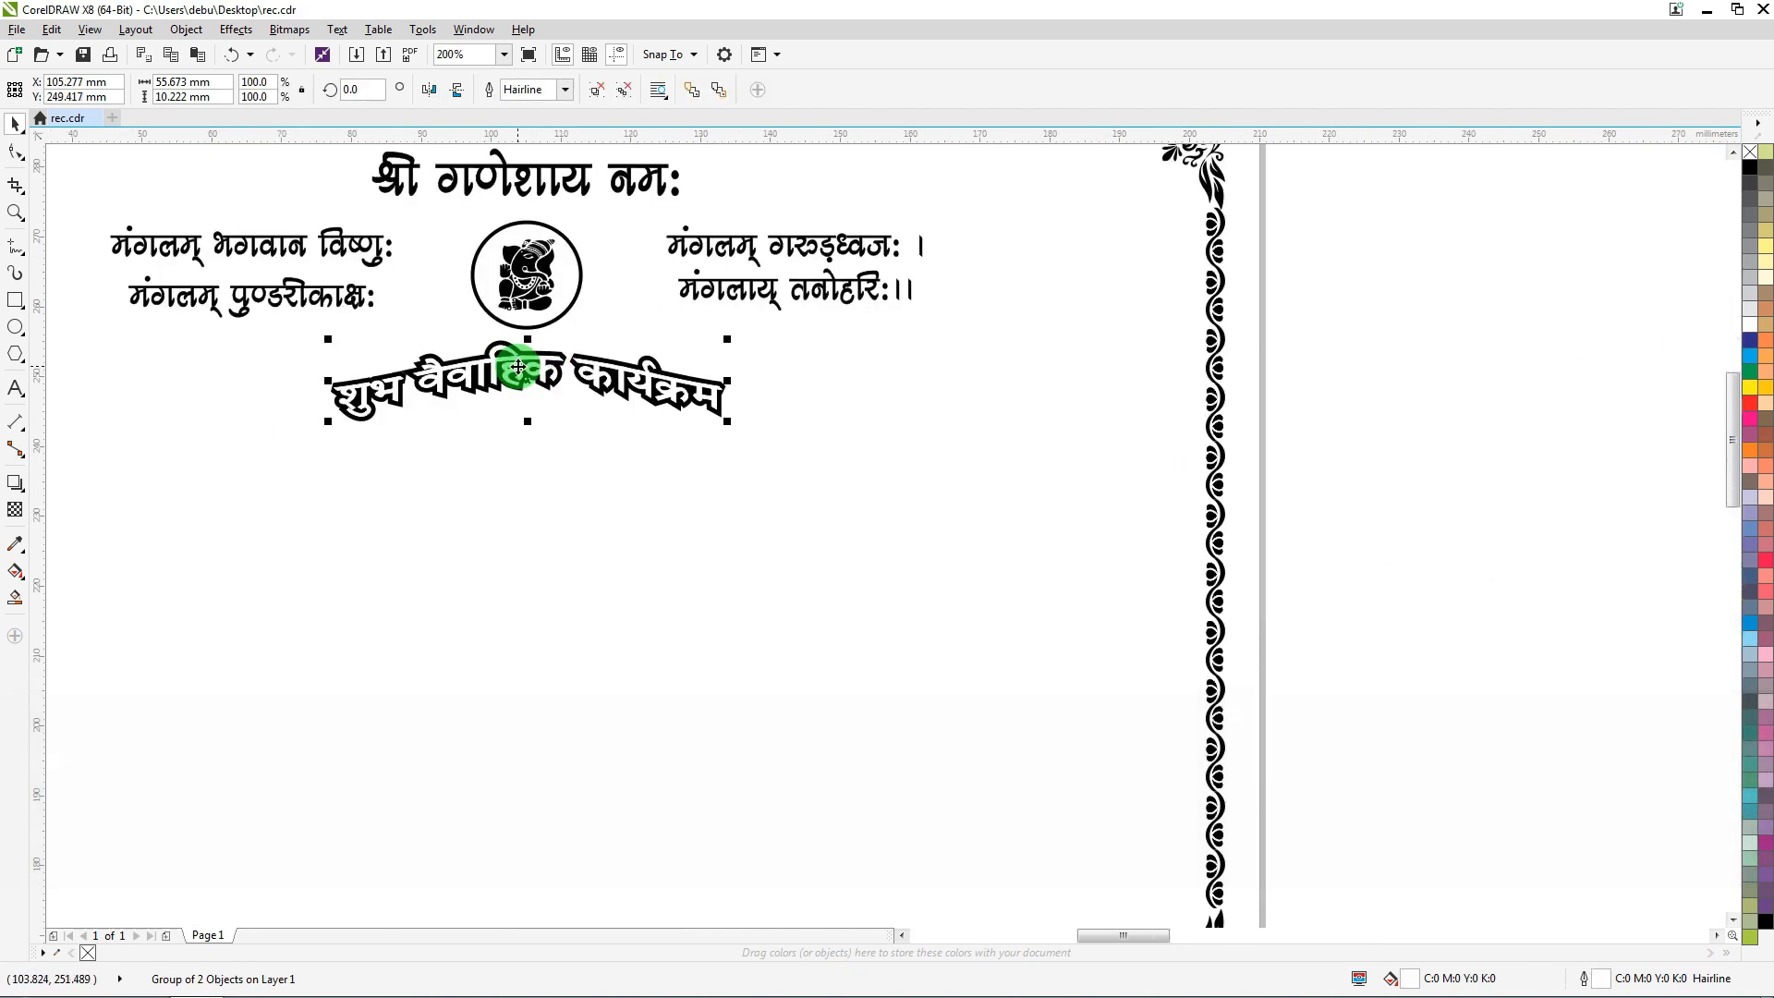
Centre the arched शुभ वैवाहिक कार्यक्रम title horizontally on the ornamental border
{"action": "left_click", "coordinate": [1212, 286], "text": "shift"}
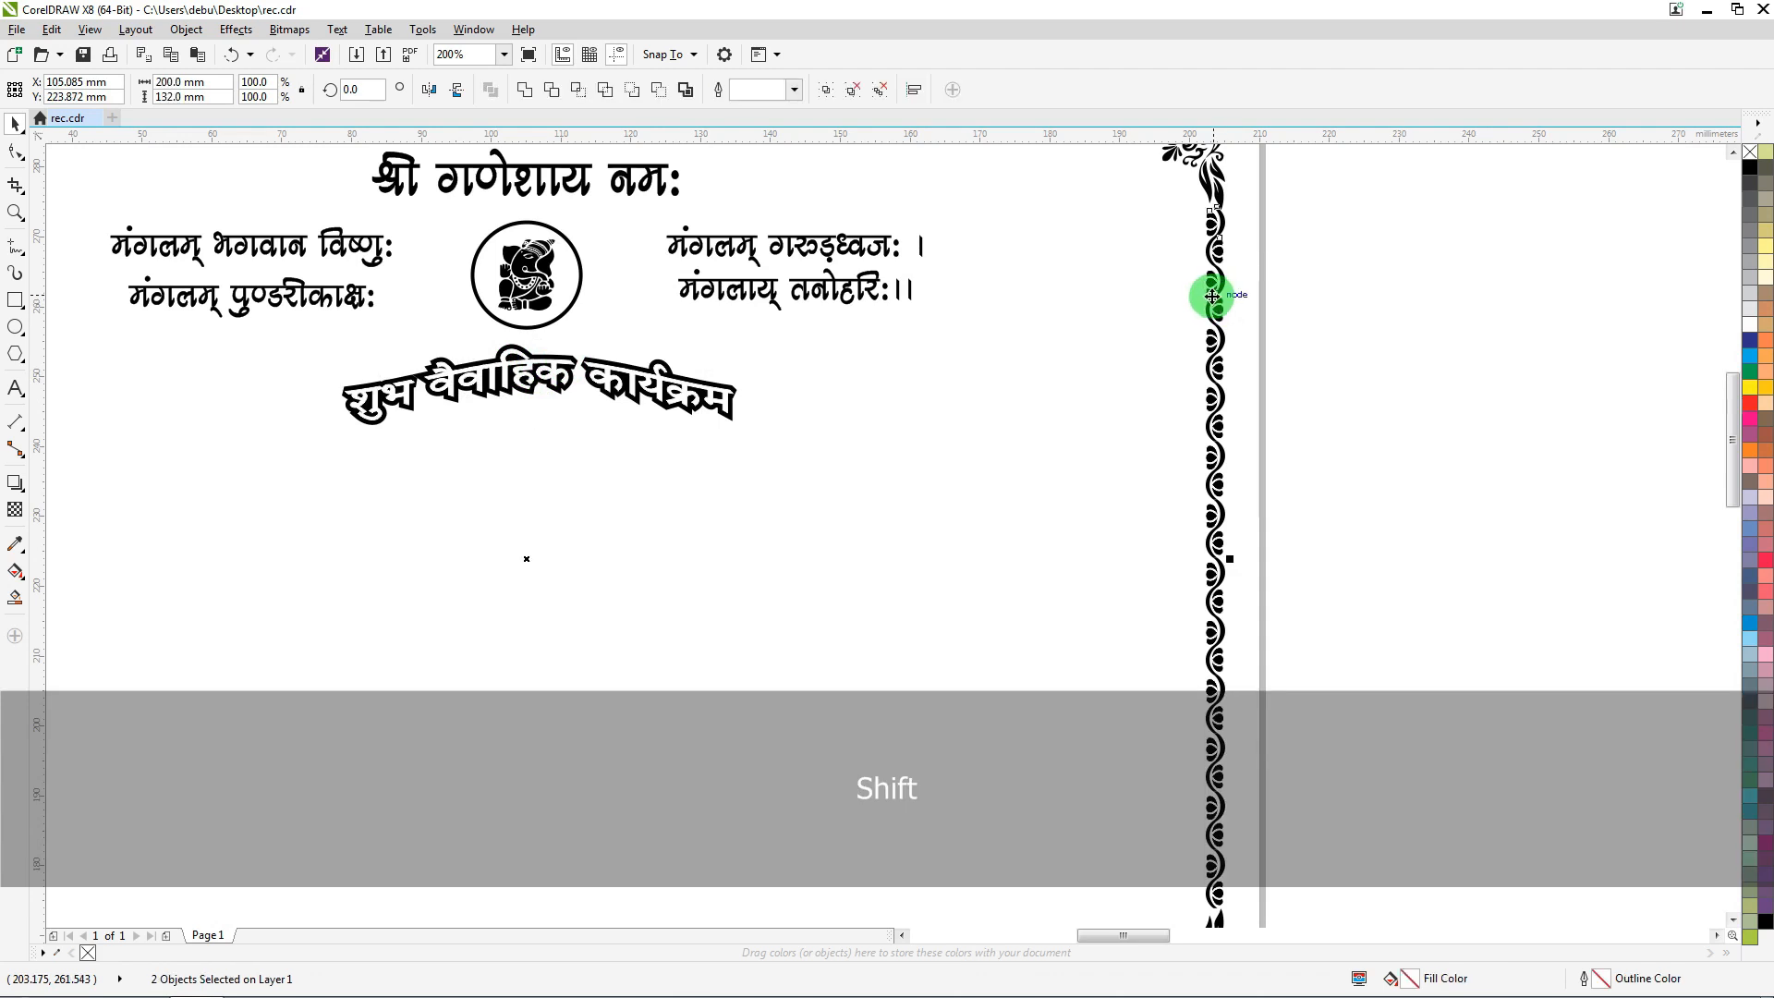
{"action": "key", "text": "c"}
{"action": "left_click", "coordinate": [1367, 314]}
{"action": "scroll", "coordinate": [480, 355], "scroll_direction": "up", "scroll_amount": 2}
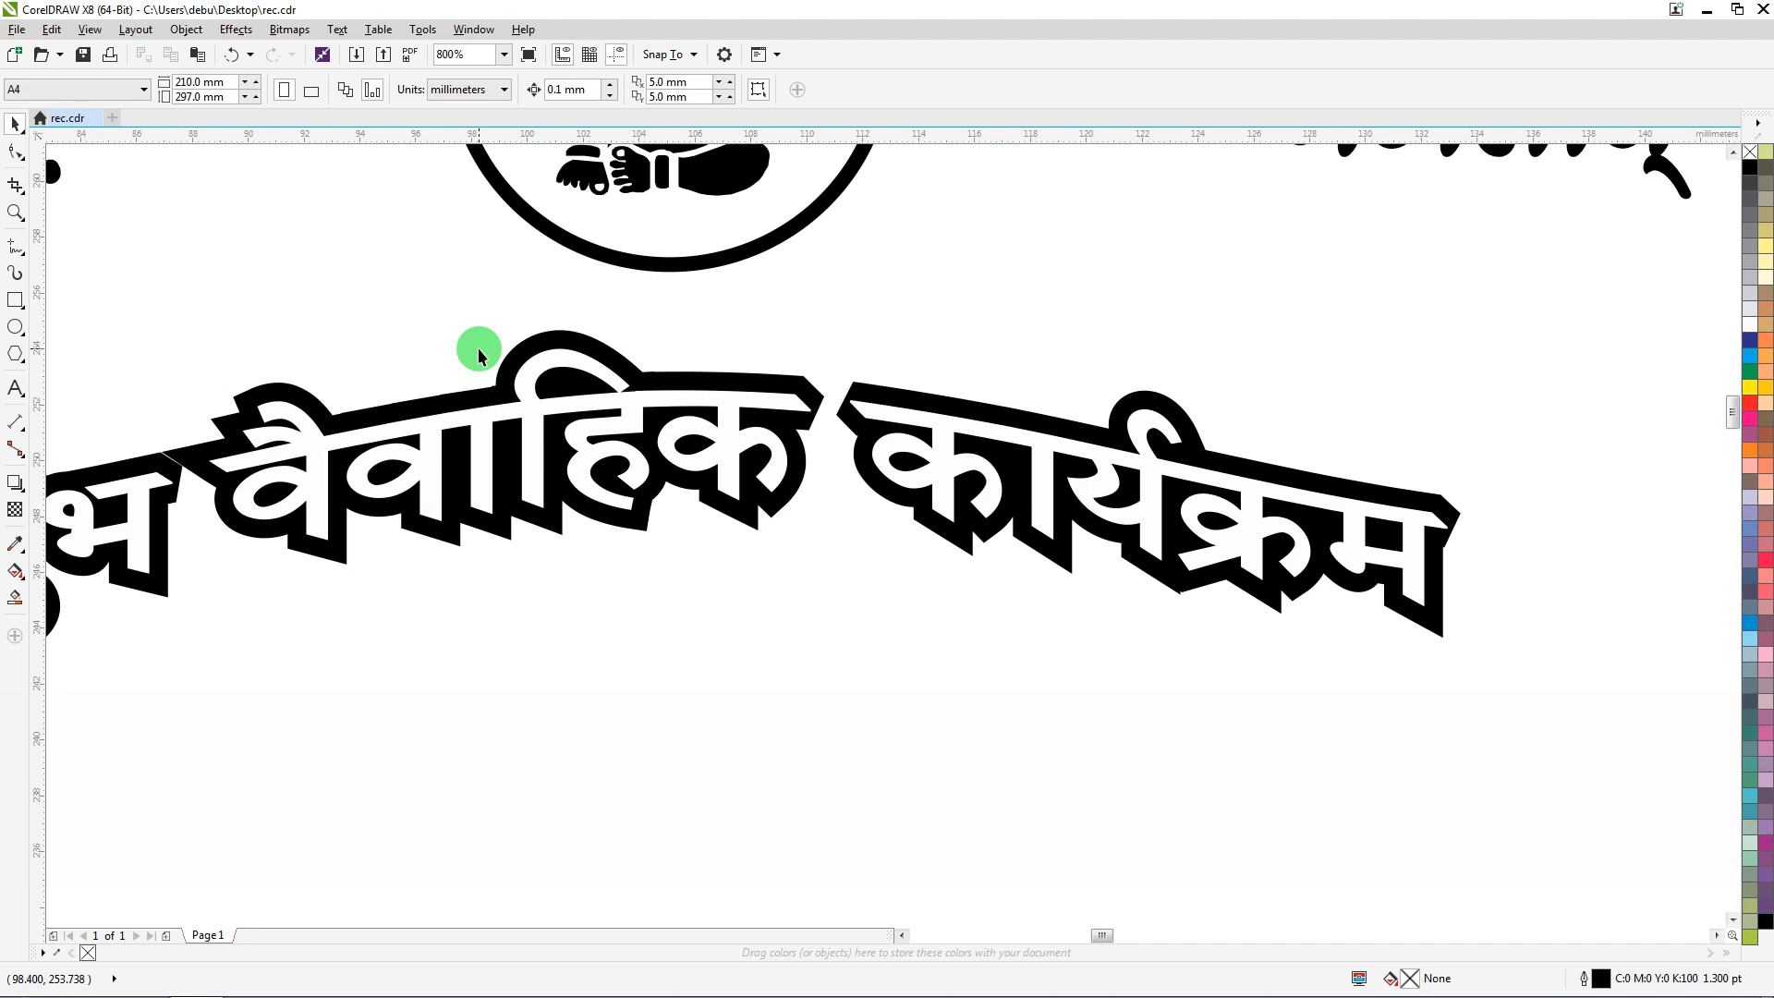
Compare the available decorative frames with the oval date frames on the pink sample card
{"action": "scroll", "coordinate": [478, 356], "scroll_direction": "down", "scroll_amount": 5}
{"action": "scroll", "coordinate": [415, 348], "scroll_direction": "down", "scroll_amount": 3}
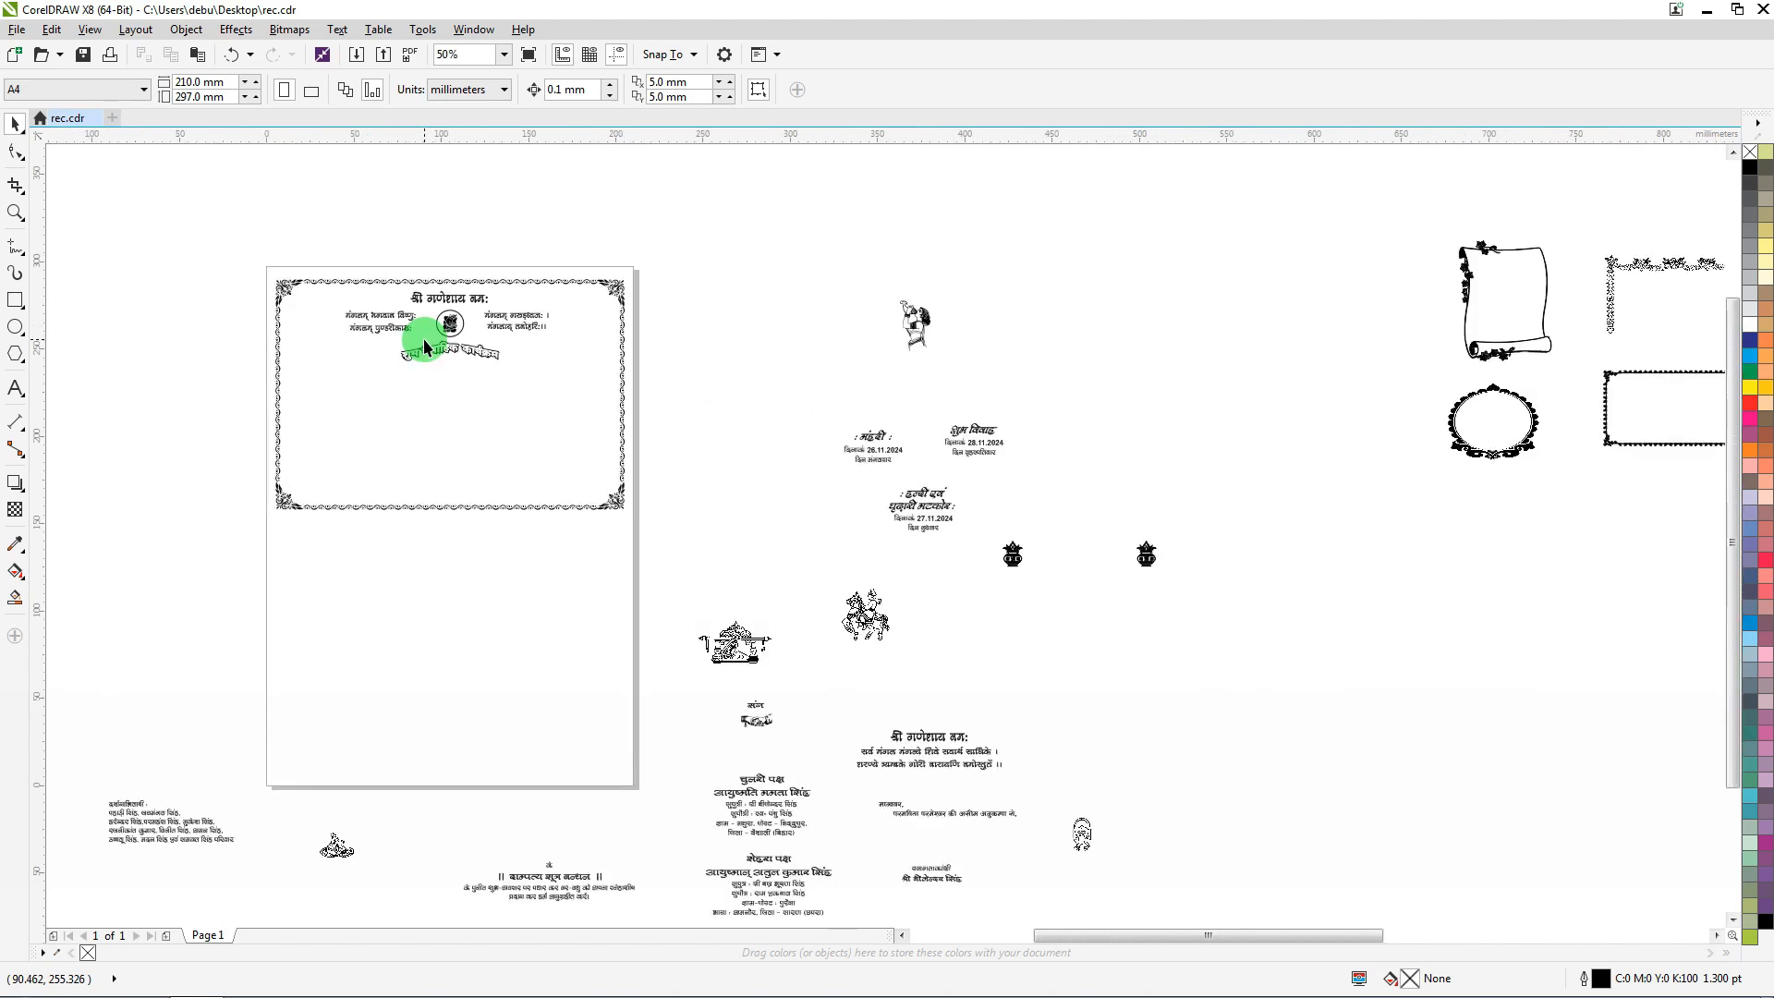
{"action": "scroll", "coordinate": [1067, 320], "scroll_direction": "up", "scroll_amount": 2}
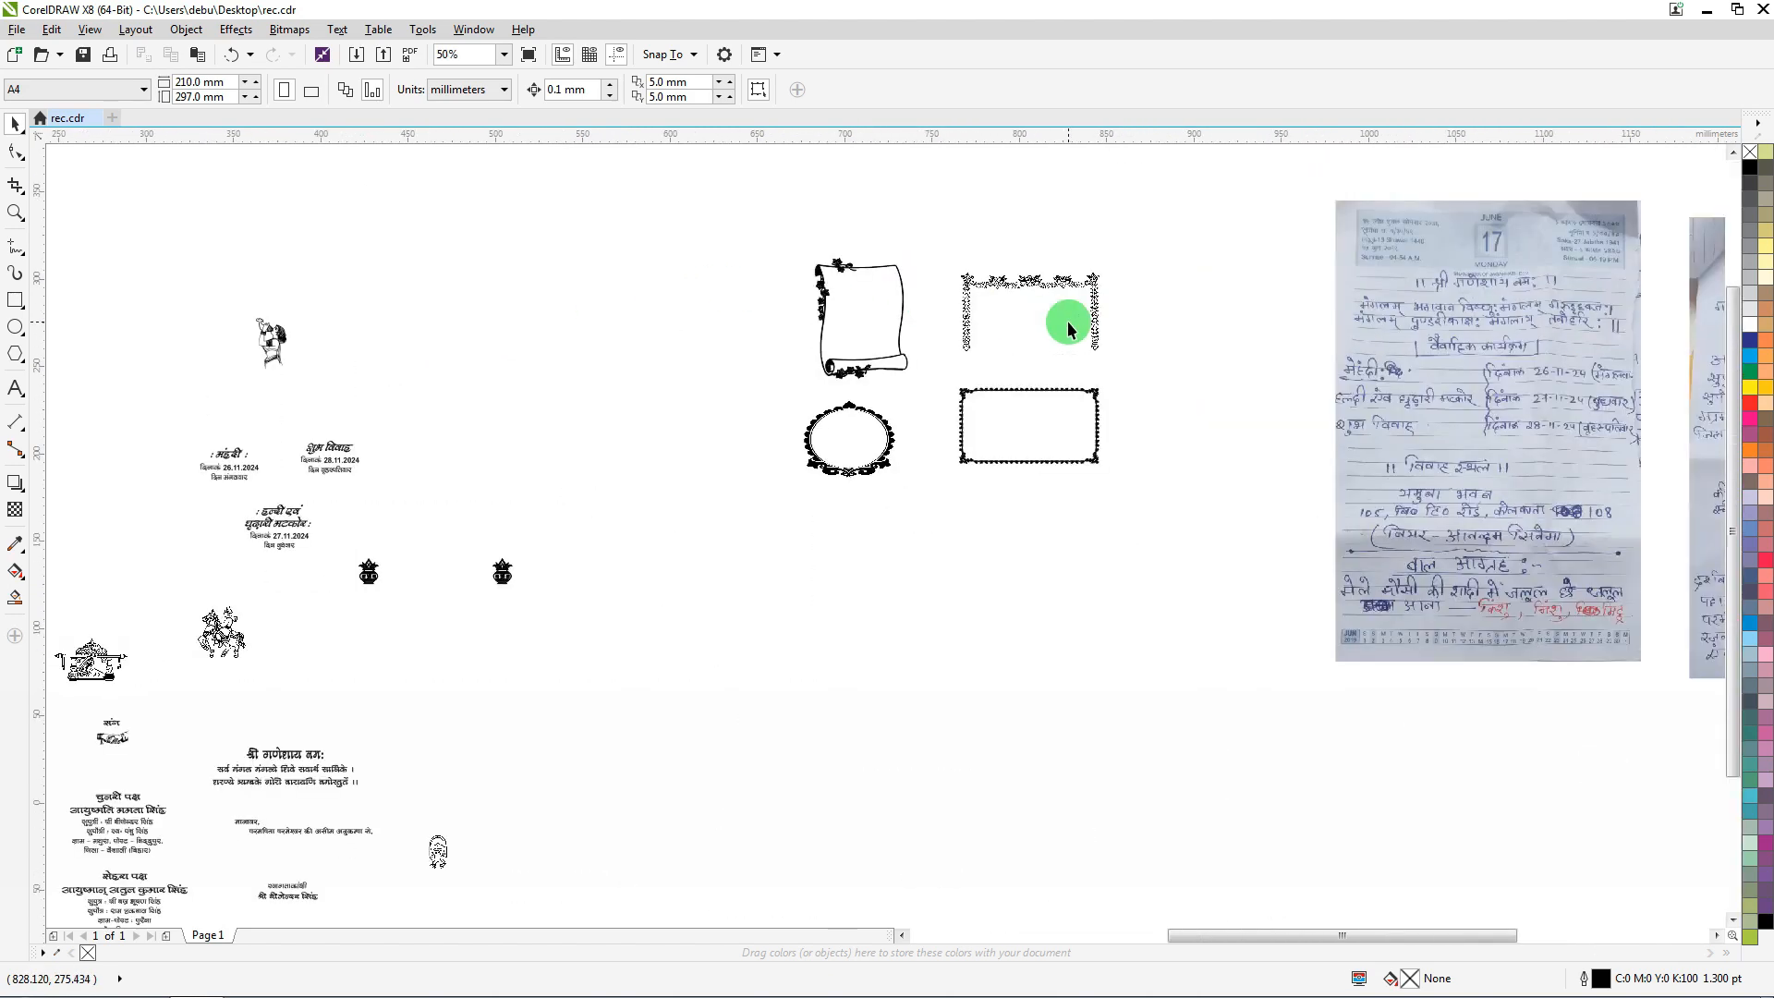
{"action": "scroll", "coordinate": [1067, 320], "scroll_direction": "up", "scroll_amount": 2}
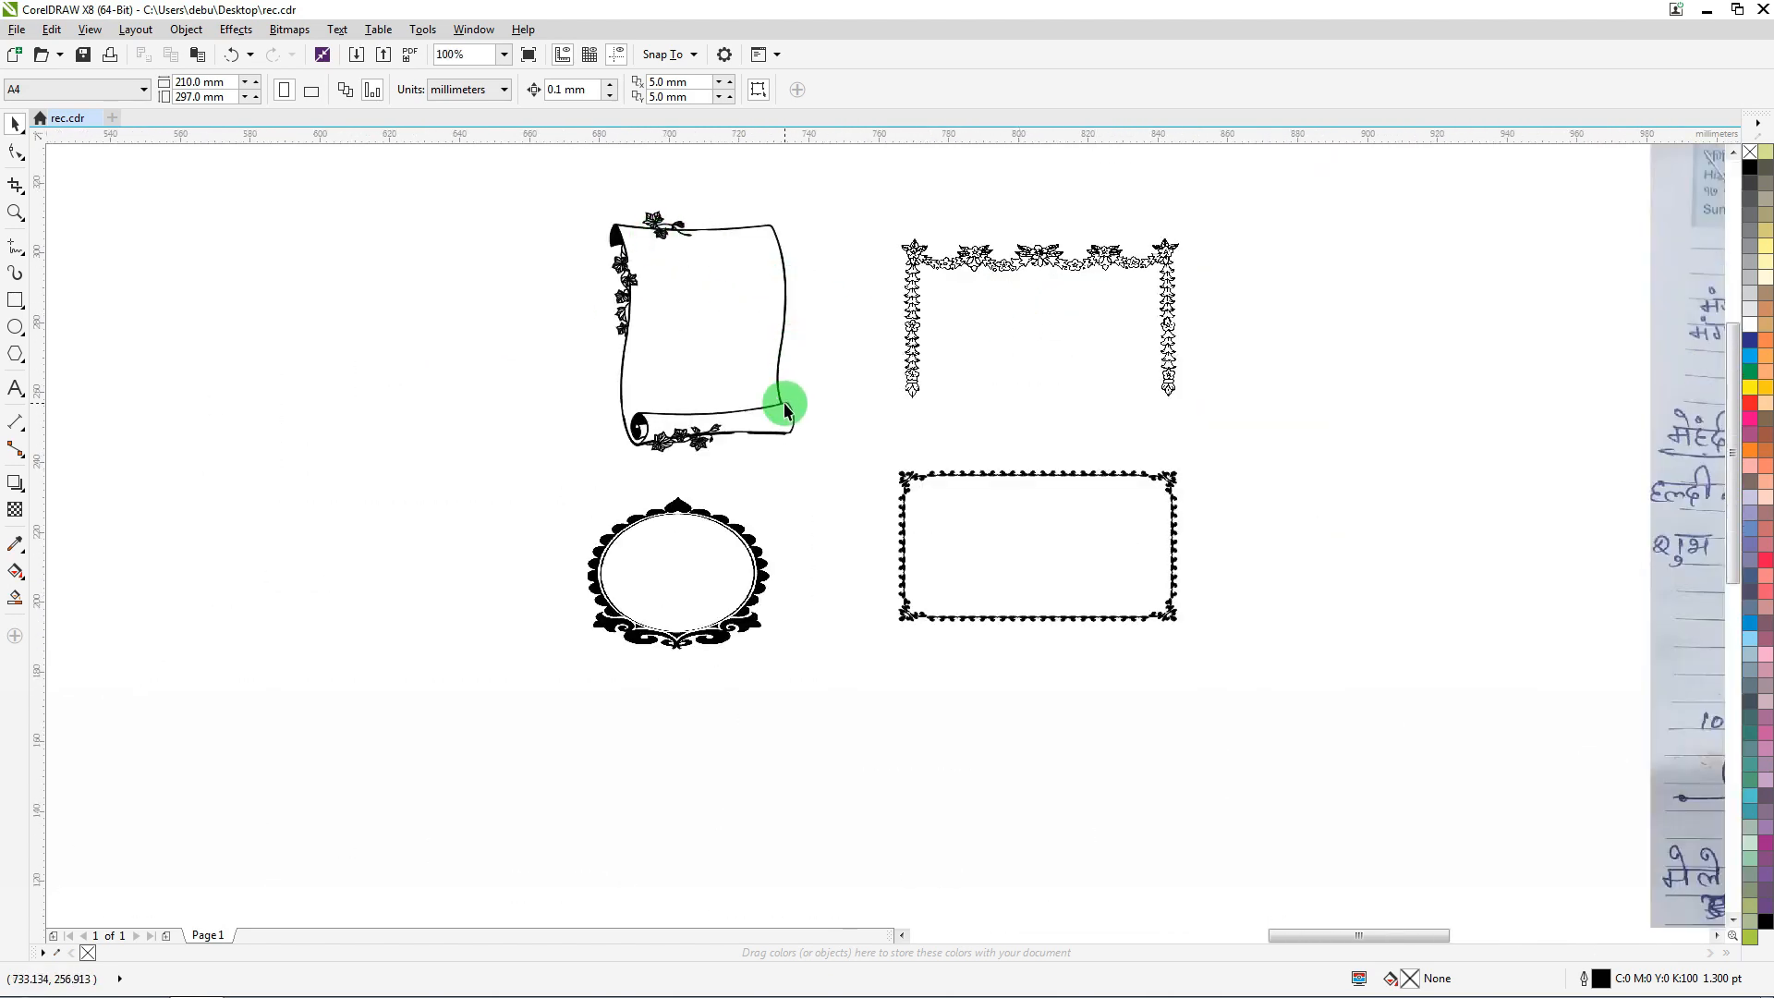
{"action": "scroll", "coordinate": [927, 373], "scroll_direction": "down", "scroll_amount": 5}
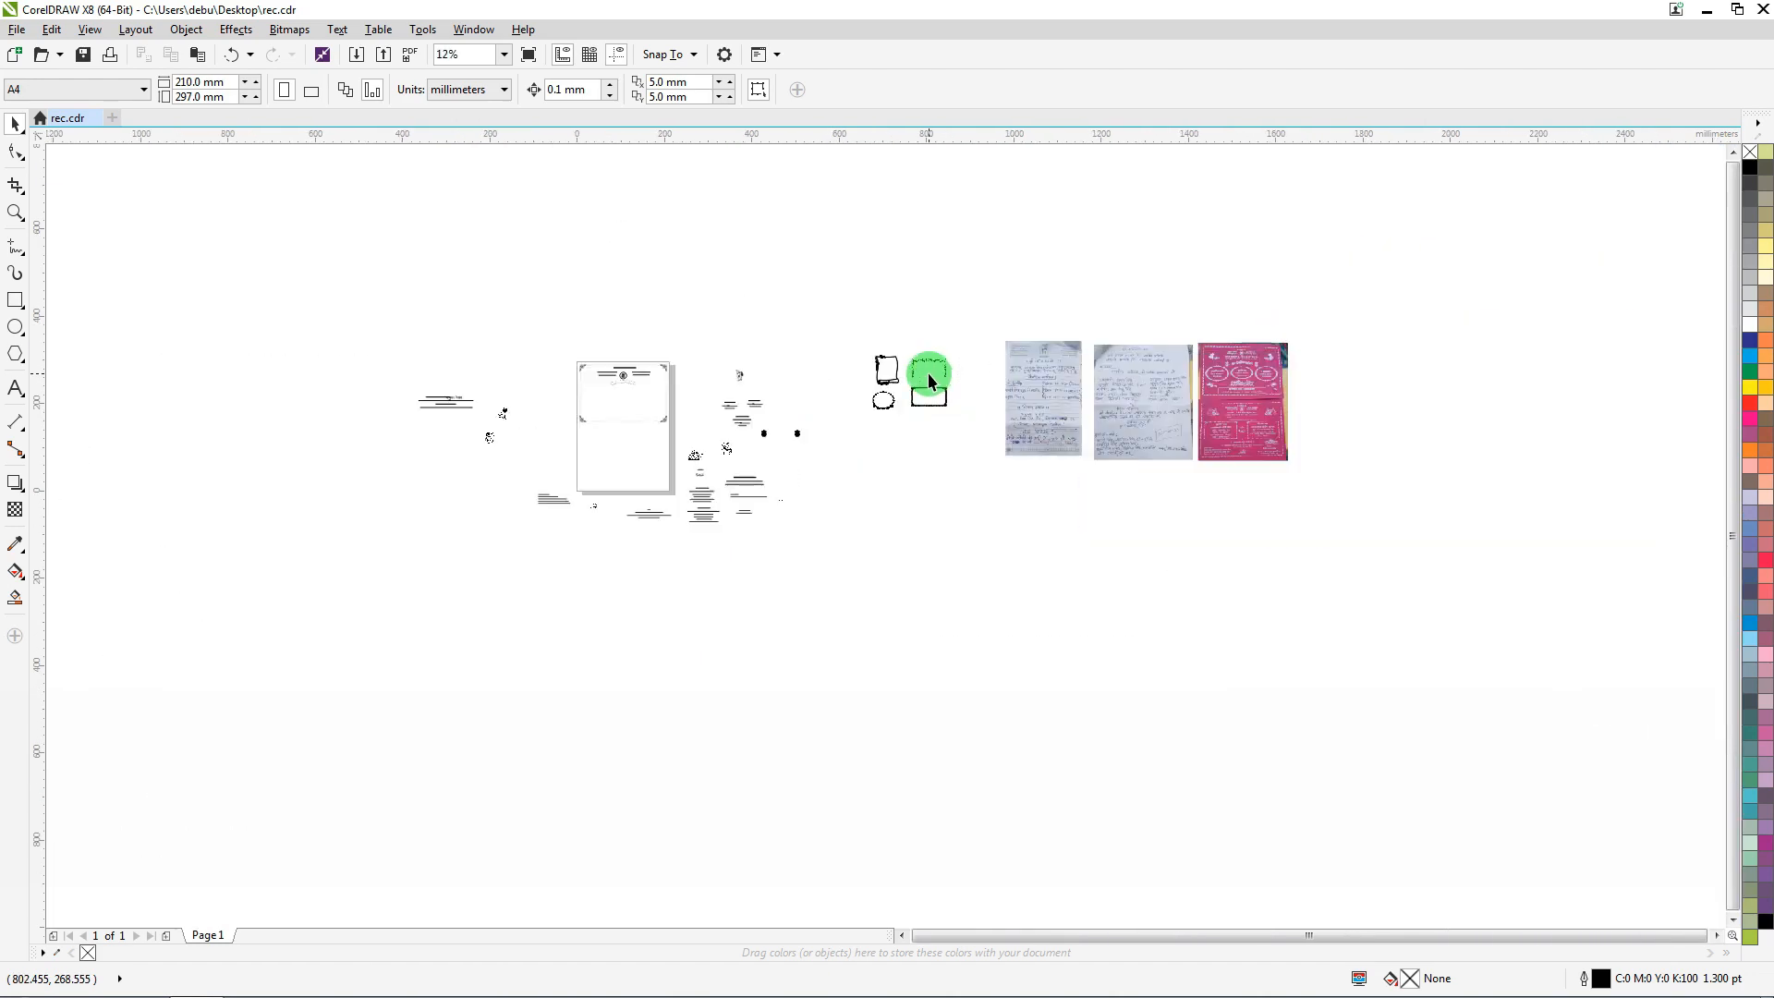
{"action": "scroll", "coordinate": [1311, 376], "scroll_direction": "up", "scroll_amount": 3}
{"action": "scroll", "coordinate": [1050, 422], "scroll_direction": "up", "scroll_amount": 3}
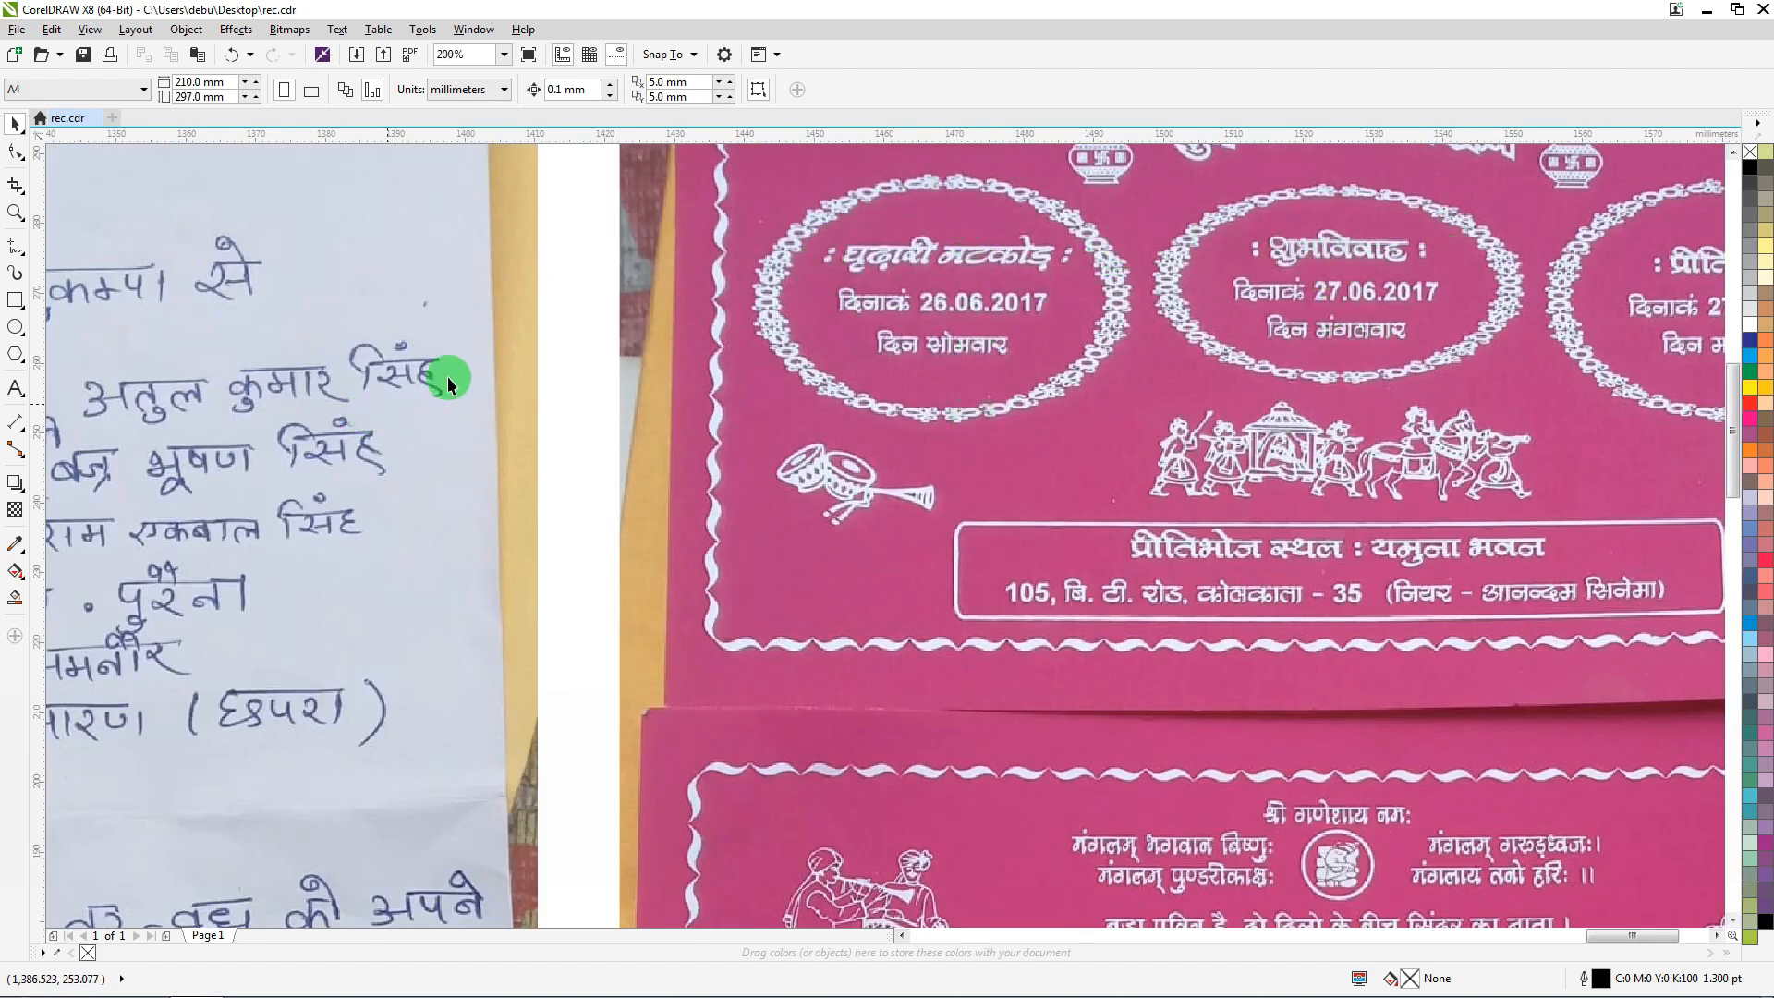
{"action": "scroll", "coordinate": [527, 237], "scroll_direction": "down", "scroll_amount": 2}
{"action": "scroll", "coordinate": [1127, 261], "scroll_direction": "up", "scroll_amount": 3}
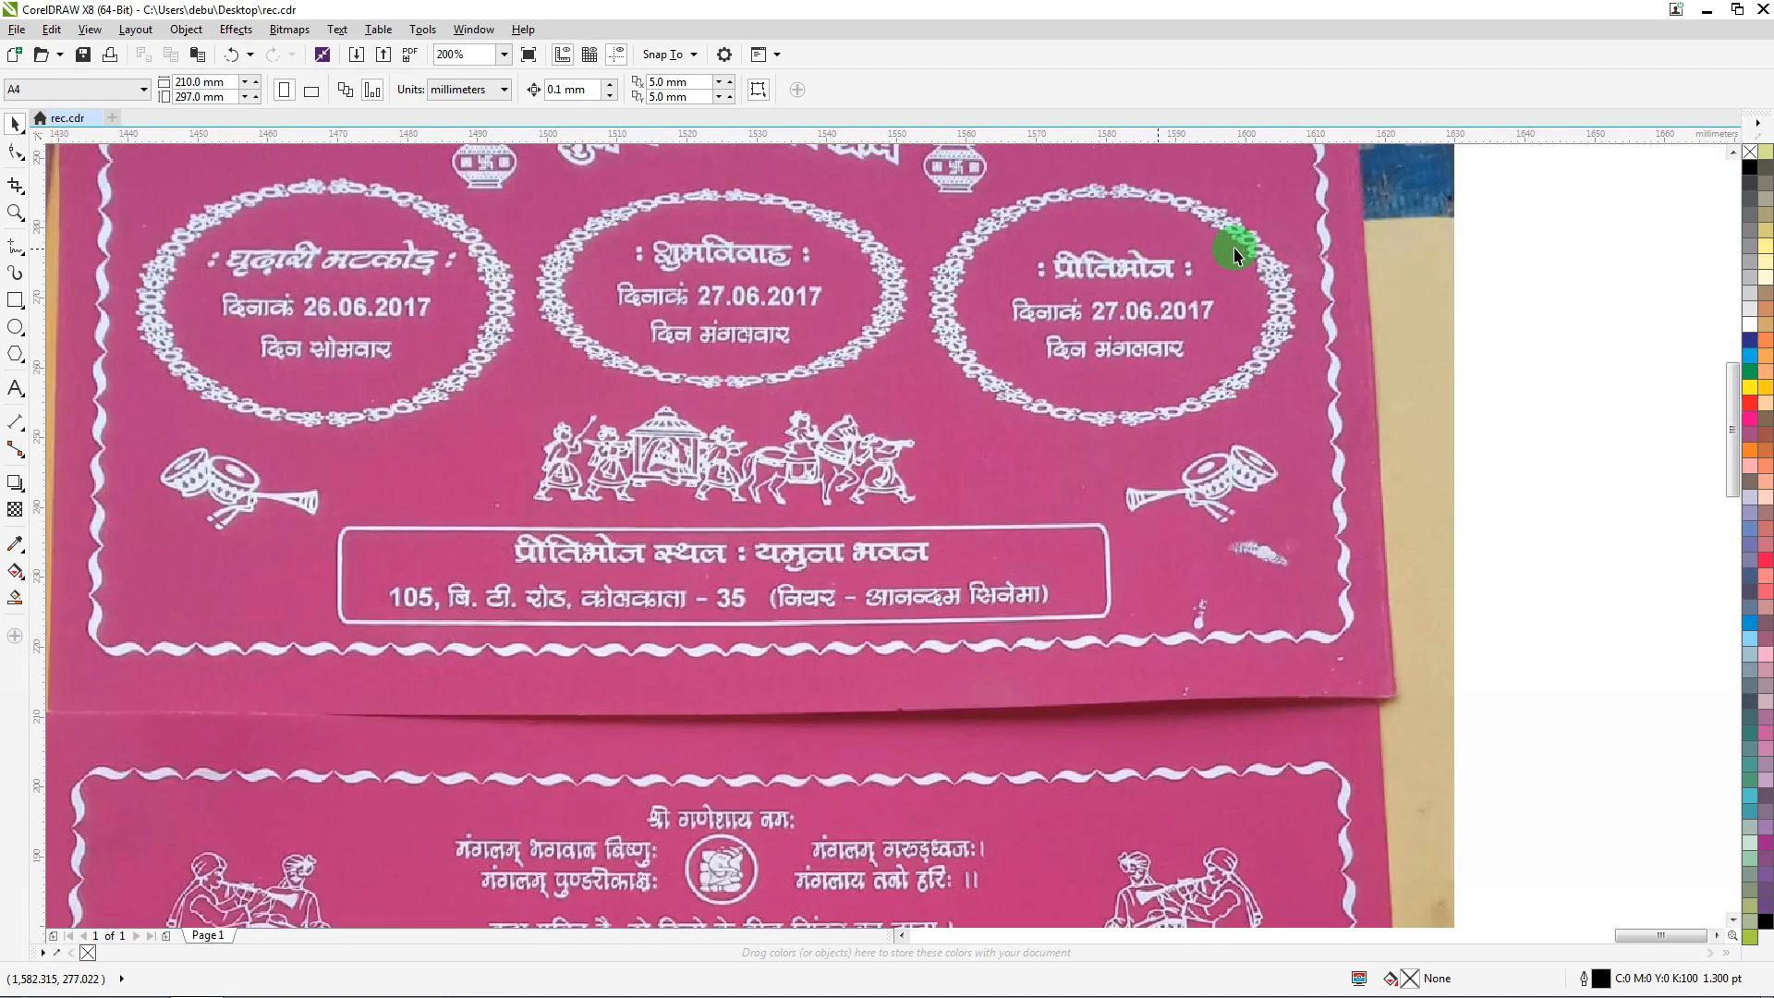
{"action": "scroll", "coordinate": [987, 360], "scroll_direction": "down", "scroll_amount": 4}
{"action": "scroll", "coordinate": [988, 360], "scroll_direction": "down", "scroll_amount": 2}
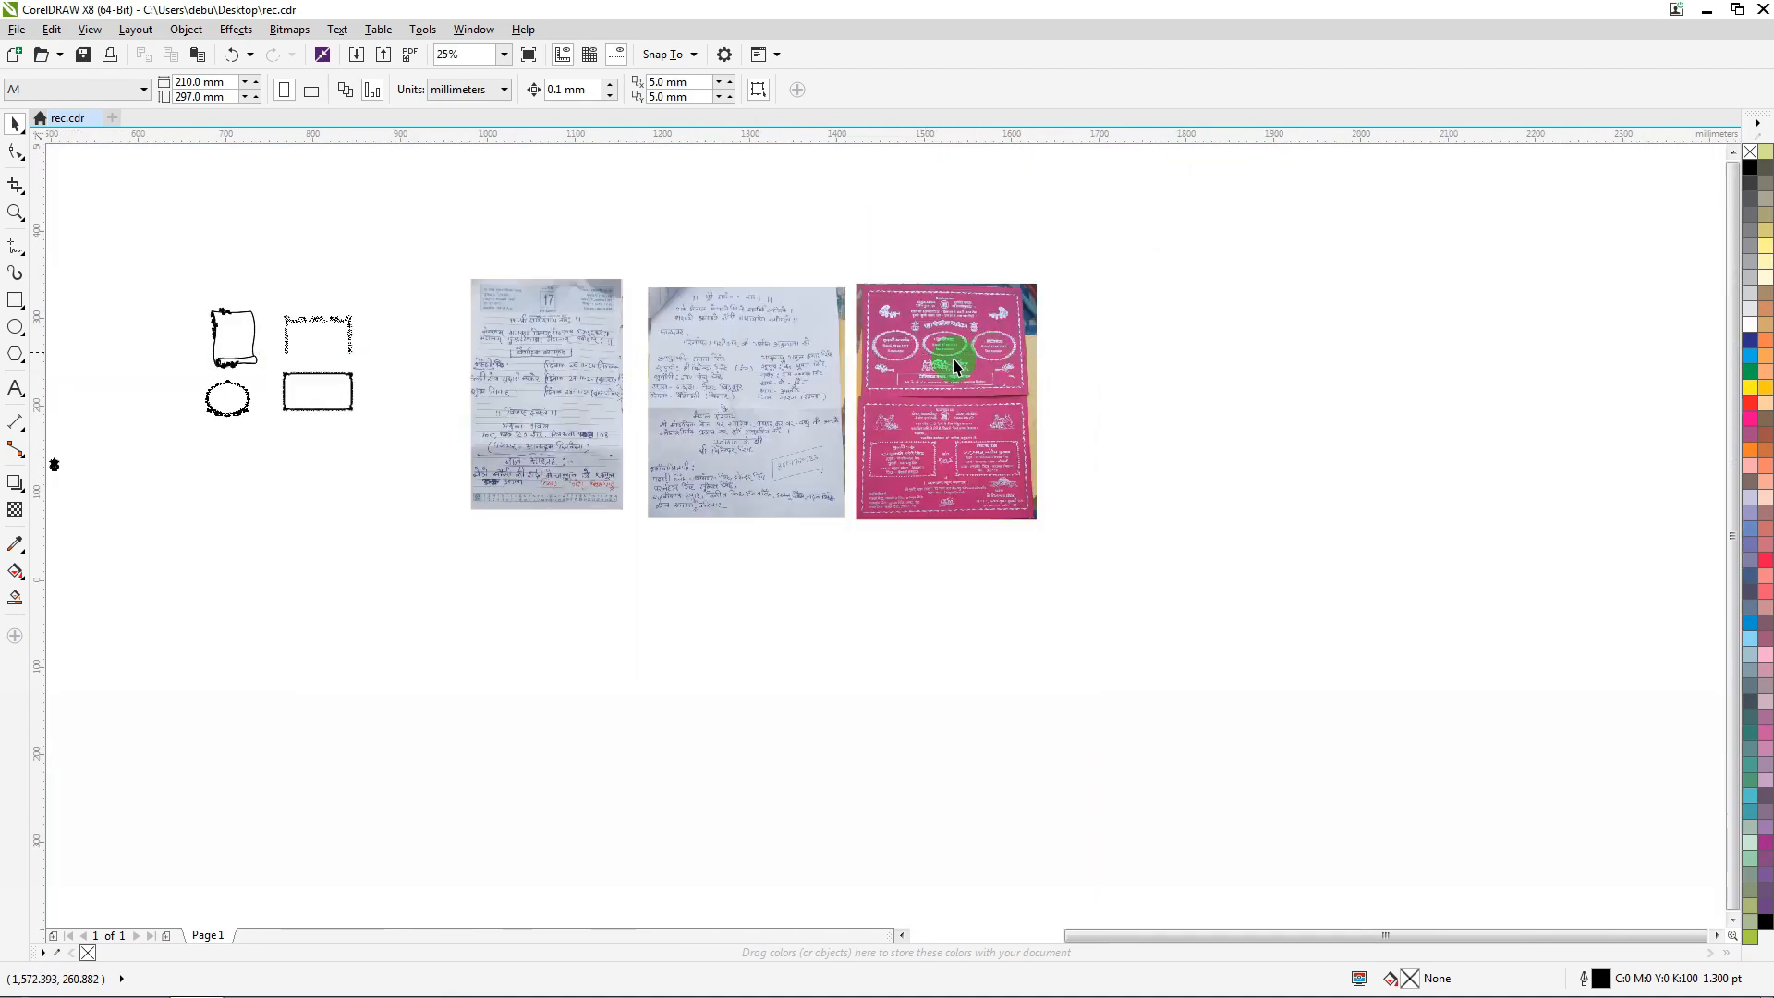
{"action": "scroll", "coordinate": [261, 395], "scroll_direction": "up", "scroll_amount": 4}
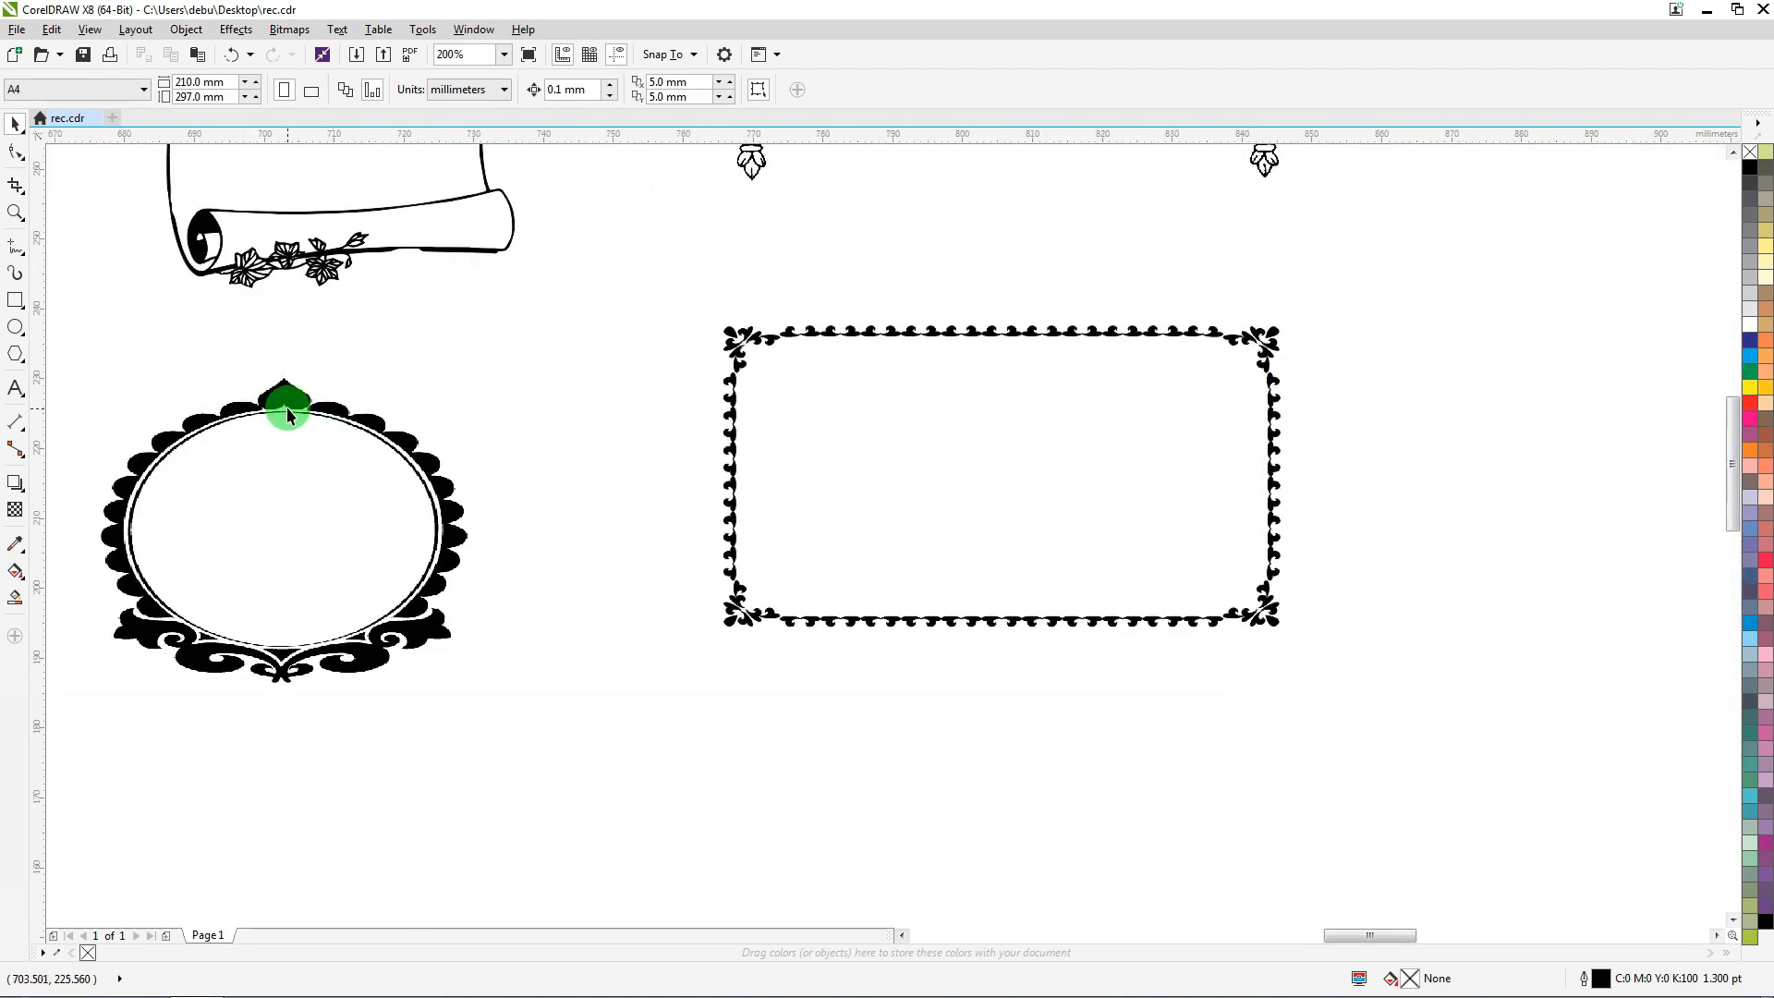
Copy the scalloped oval frame into the card and duplicate it into an evenly spaced row of three below the arched title
{"action": "left_click_drag", "start_coordinate": [287, 397], "coordinate": [336, 384]}
{"action": "scroll", "coordinate": [447, 380], "scroll_direction": "down", "scroll_amount": 8}
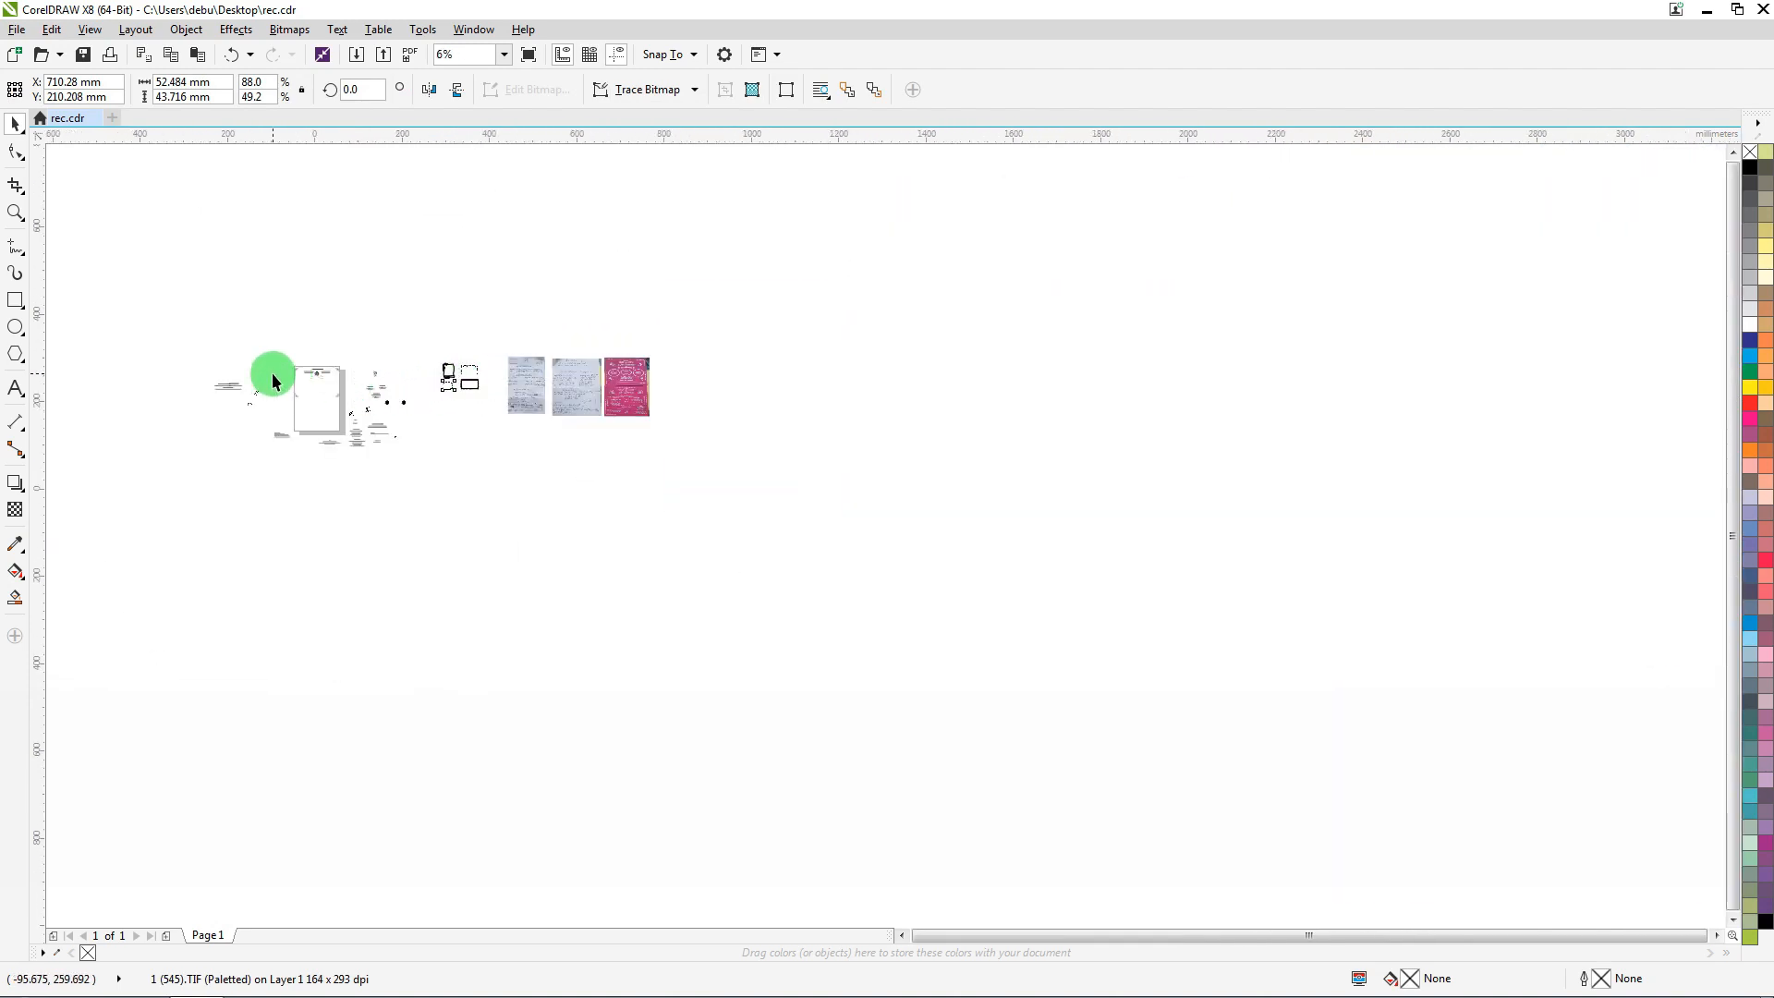
{"action": "scroll", "coordinate": [274, 380], "scroll_direction": "up", "scroll_amount": 3}
{"action": "left_click_drag", "start_coordinate": [970, 424], "coordinate": [630, 344]}
{"action": "scroll", "coordinate": [384, 412], "scroll_direction": "up", "scroll_amount": 3}
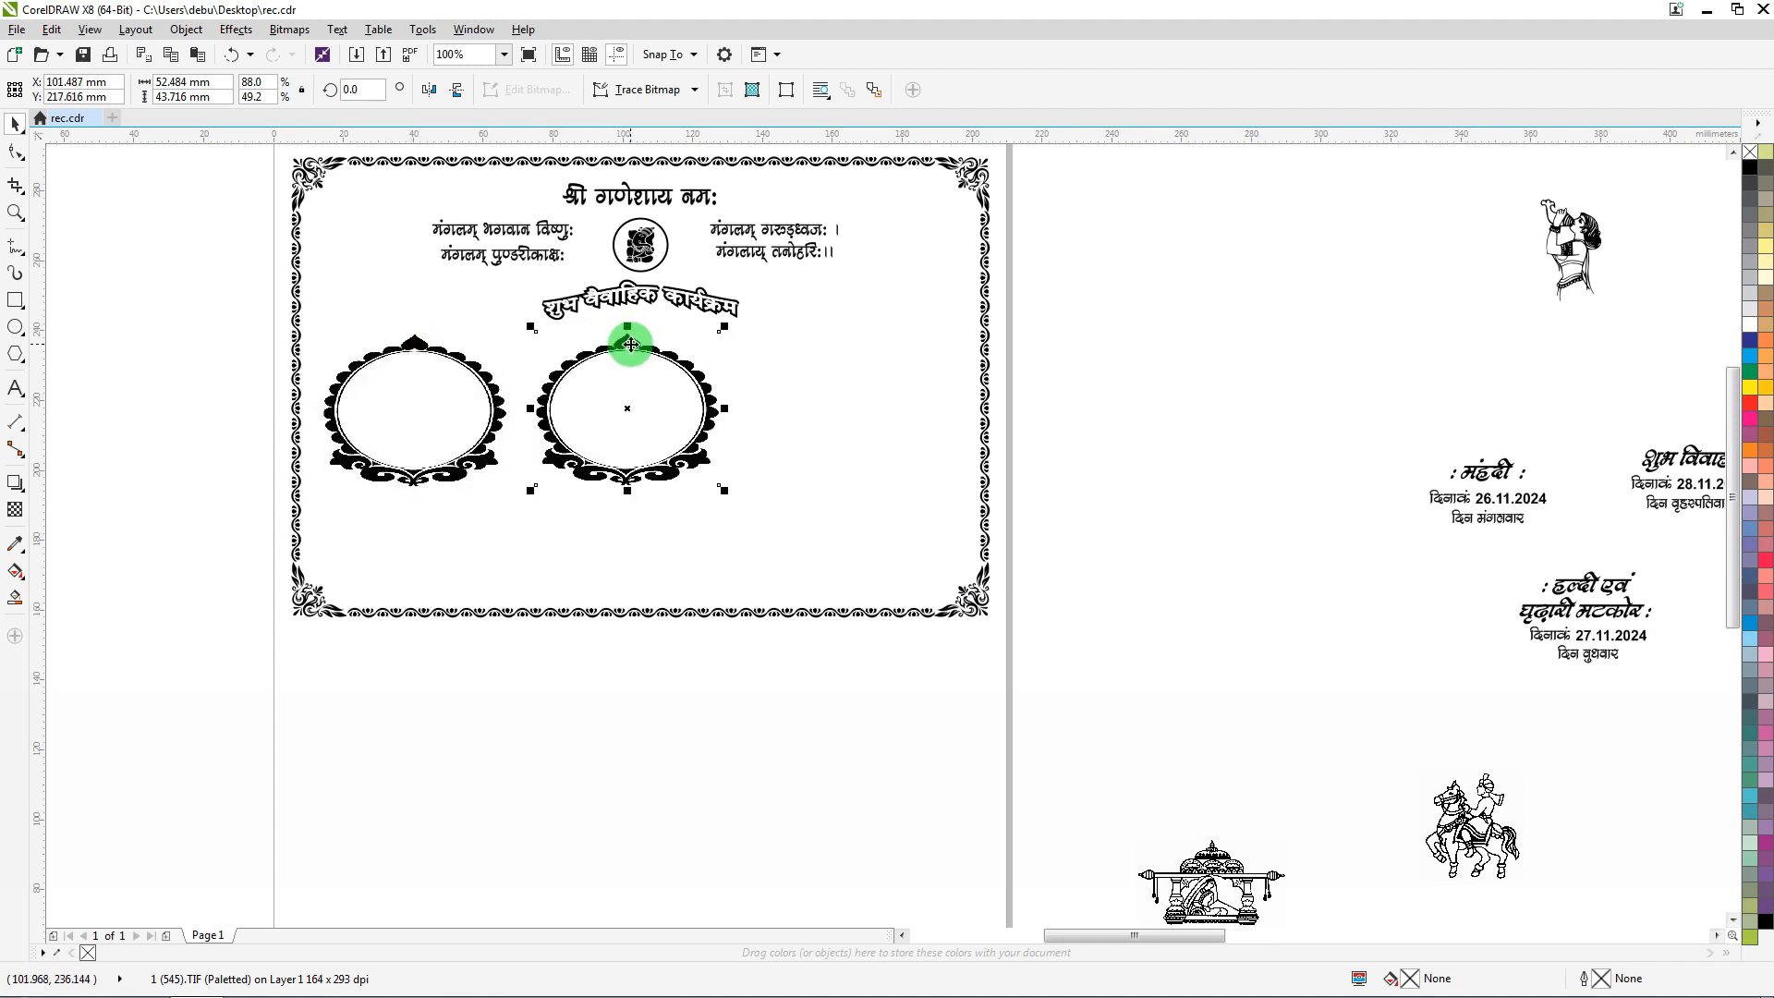
{"action": "key", "text": "ctrl"}
{"action": "key", "text": "ctrl+d"}
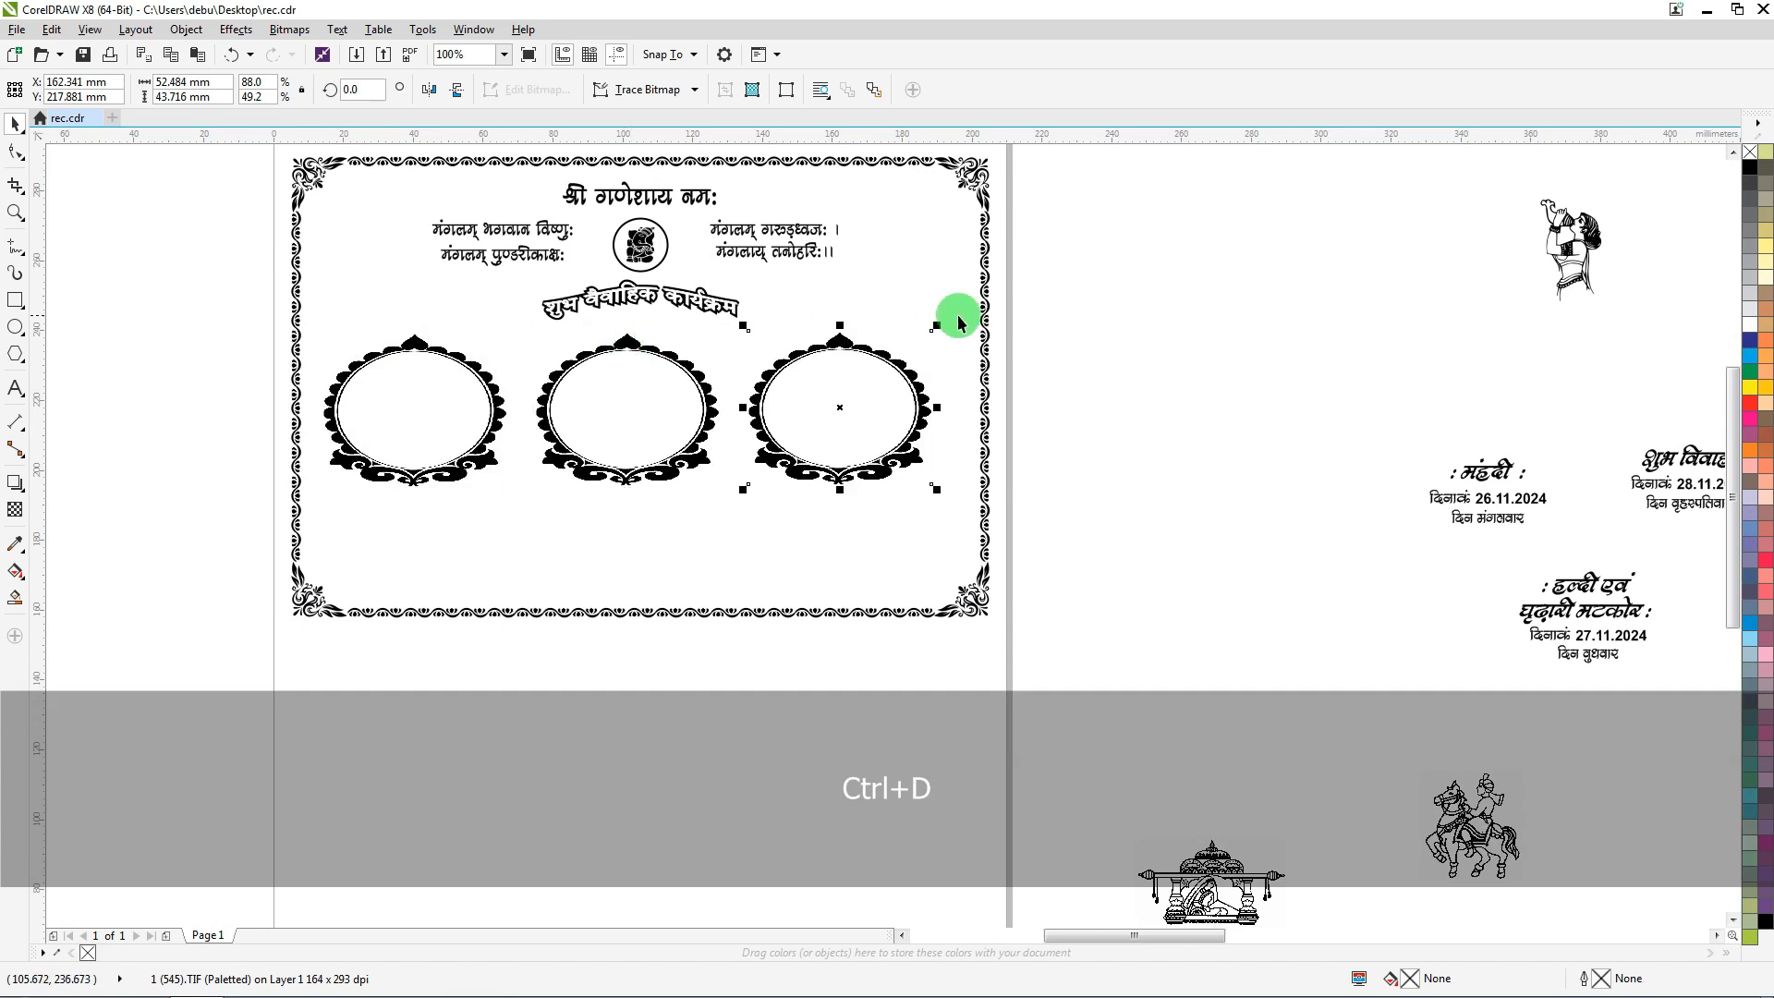
Align the vertical centres of the three oval frames and group them
{"action": "left_click_drag", "start_coordinate": [1088, 313], "coordinate": [272, 527]}
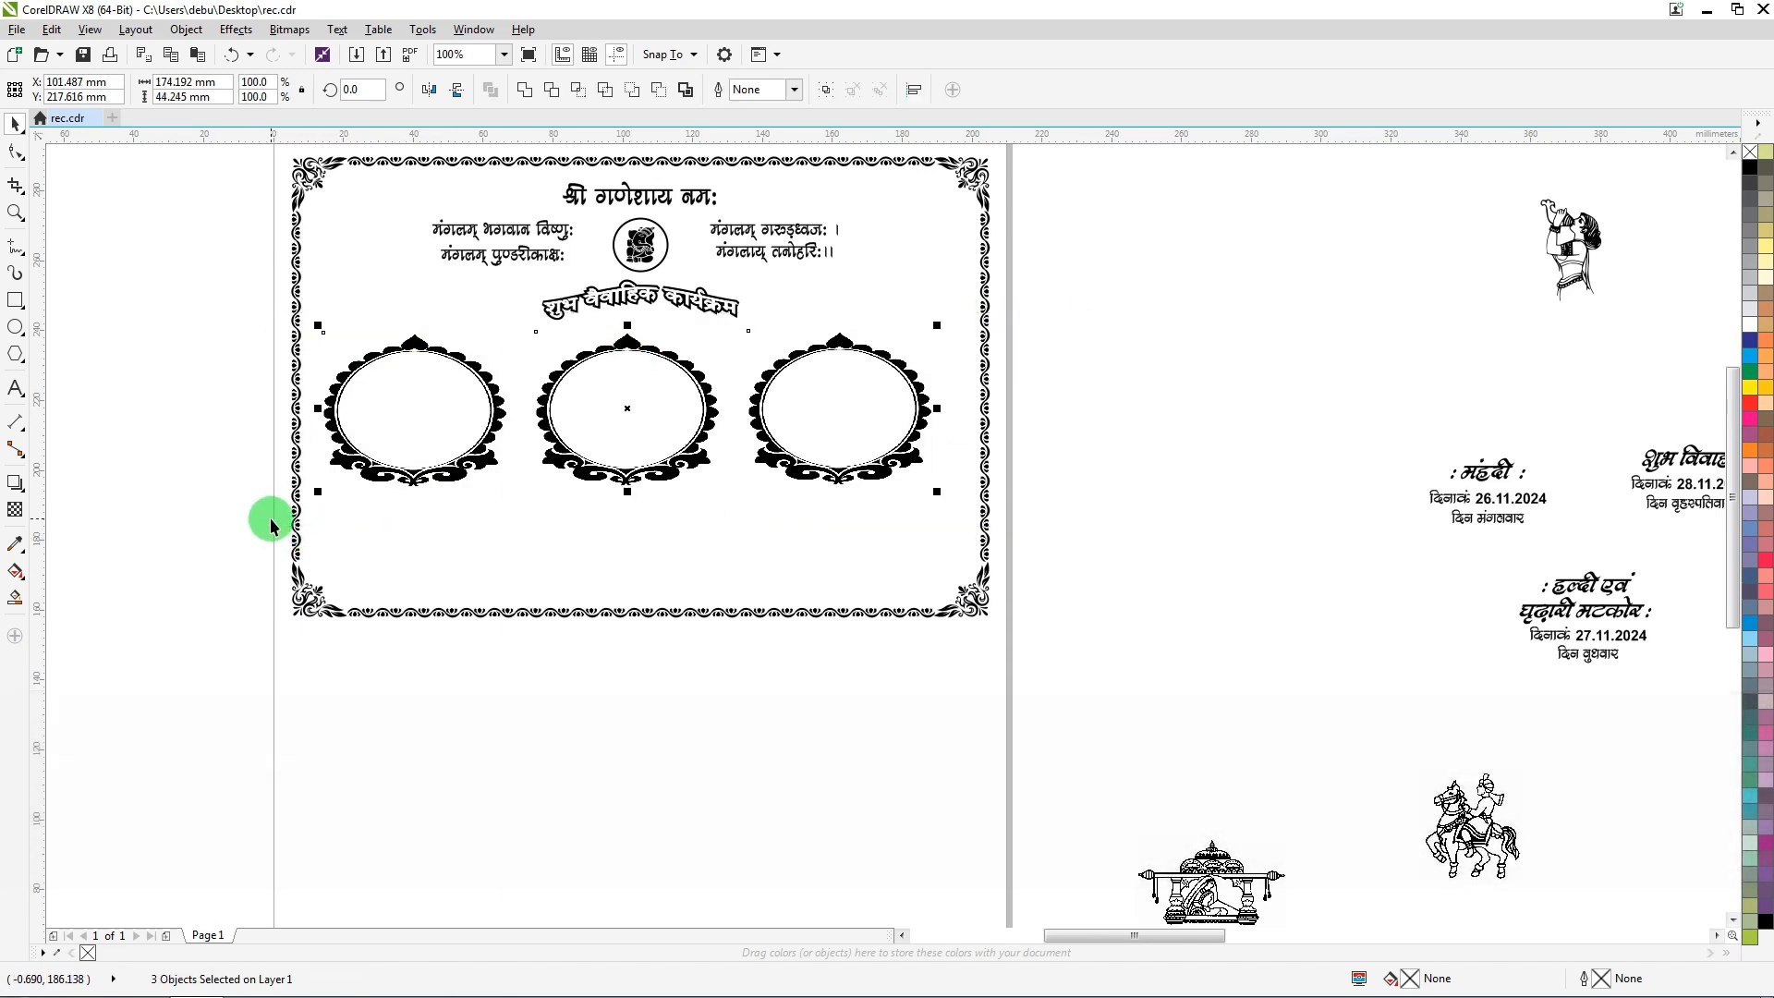
{"action": "key", "text": "e"}
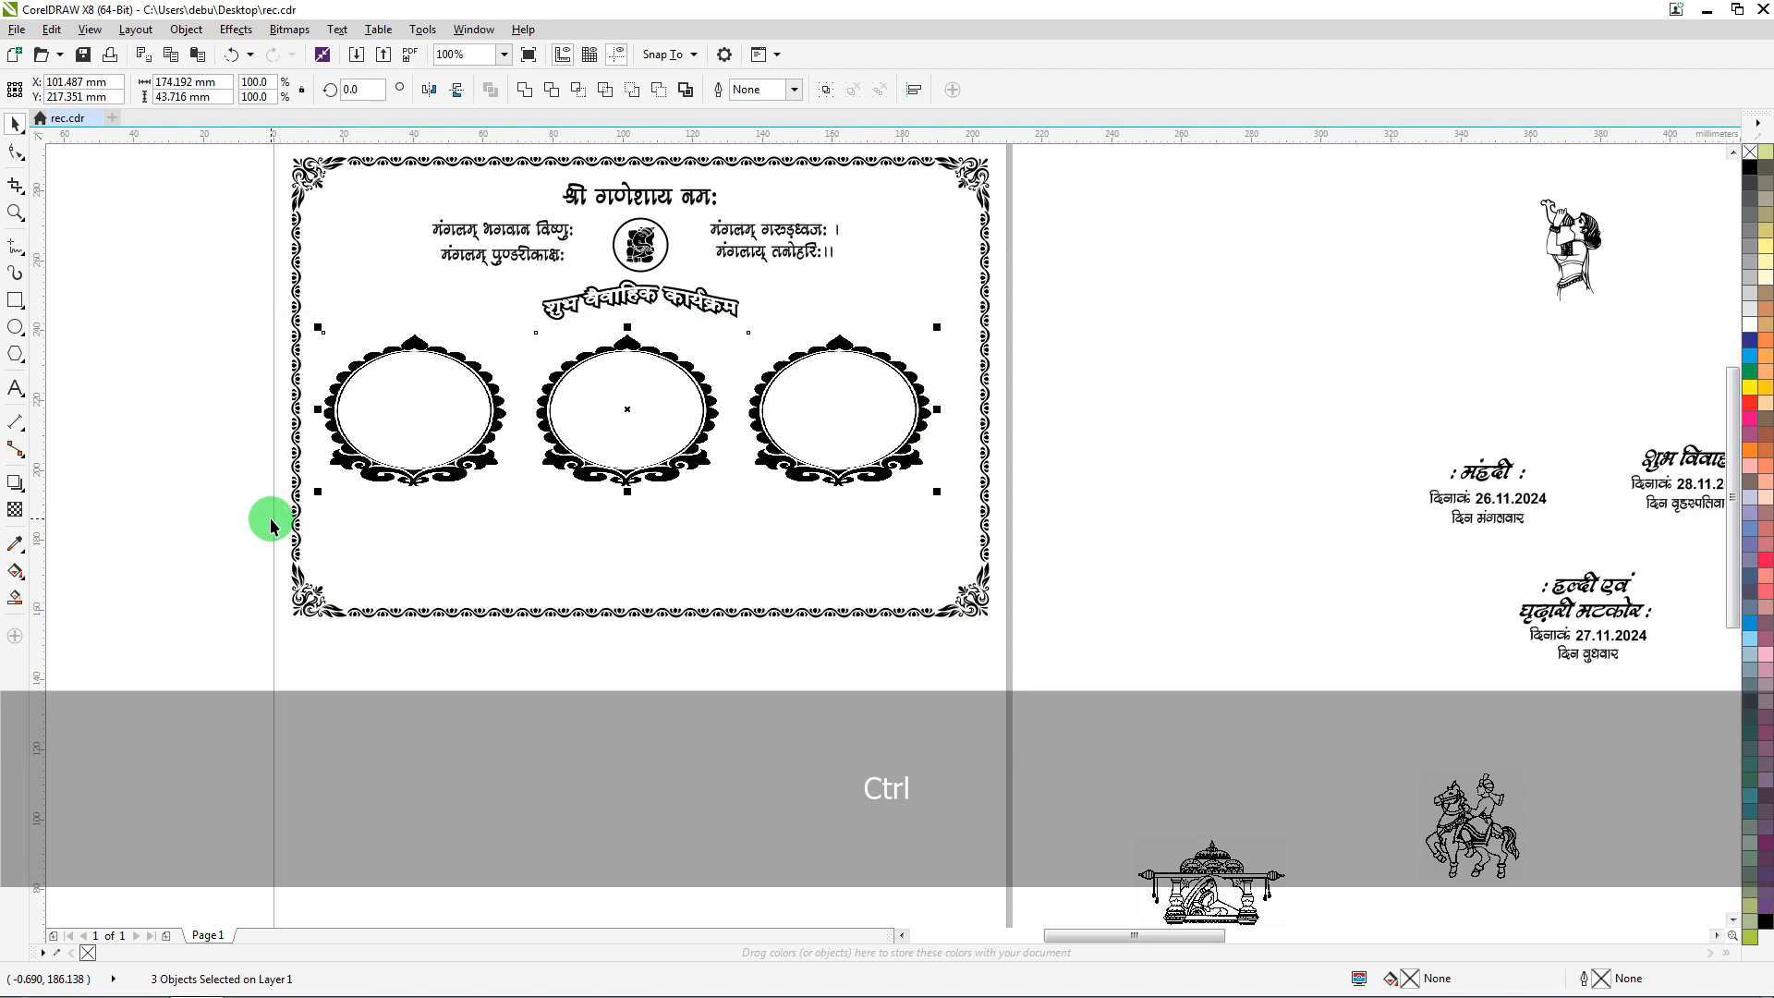
{"action": "key", "text": "ctrl+g"}
Centre the group of three oval frames horizontally on the ornamental border
{"action": "left_click", "coordinate": [983, 292], "text": "shift"}
{"action": "key", "text": "c"}
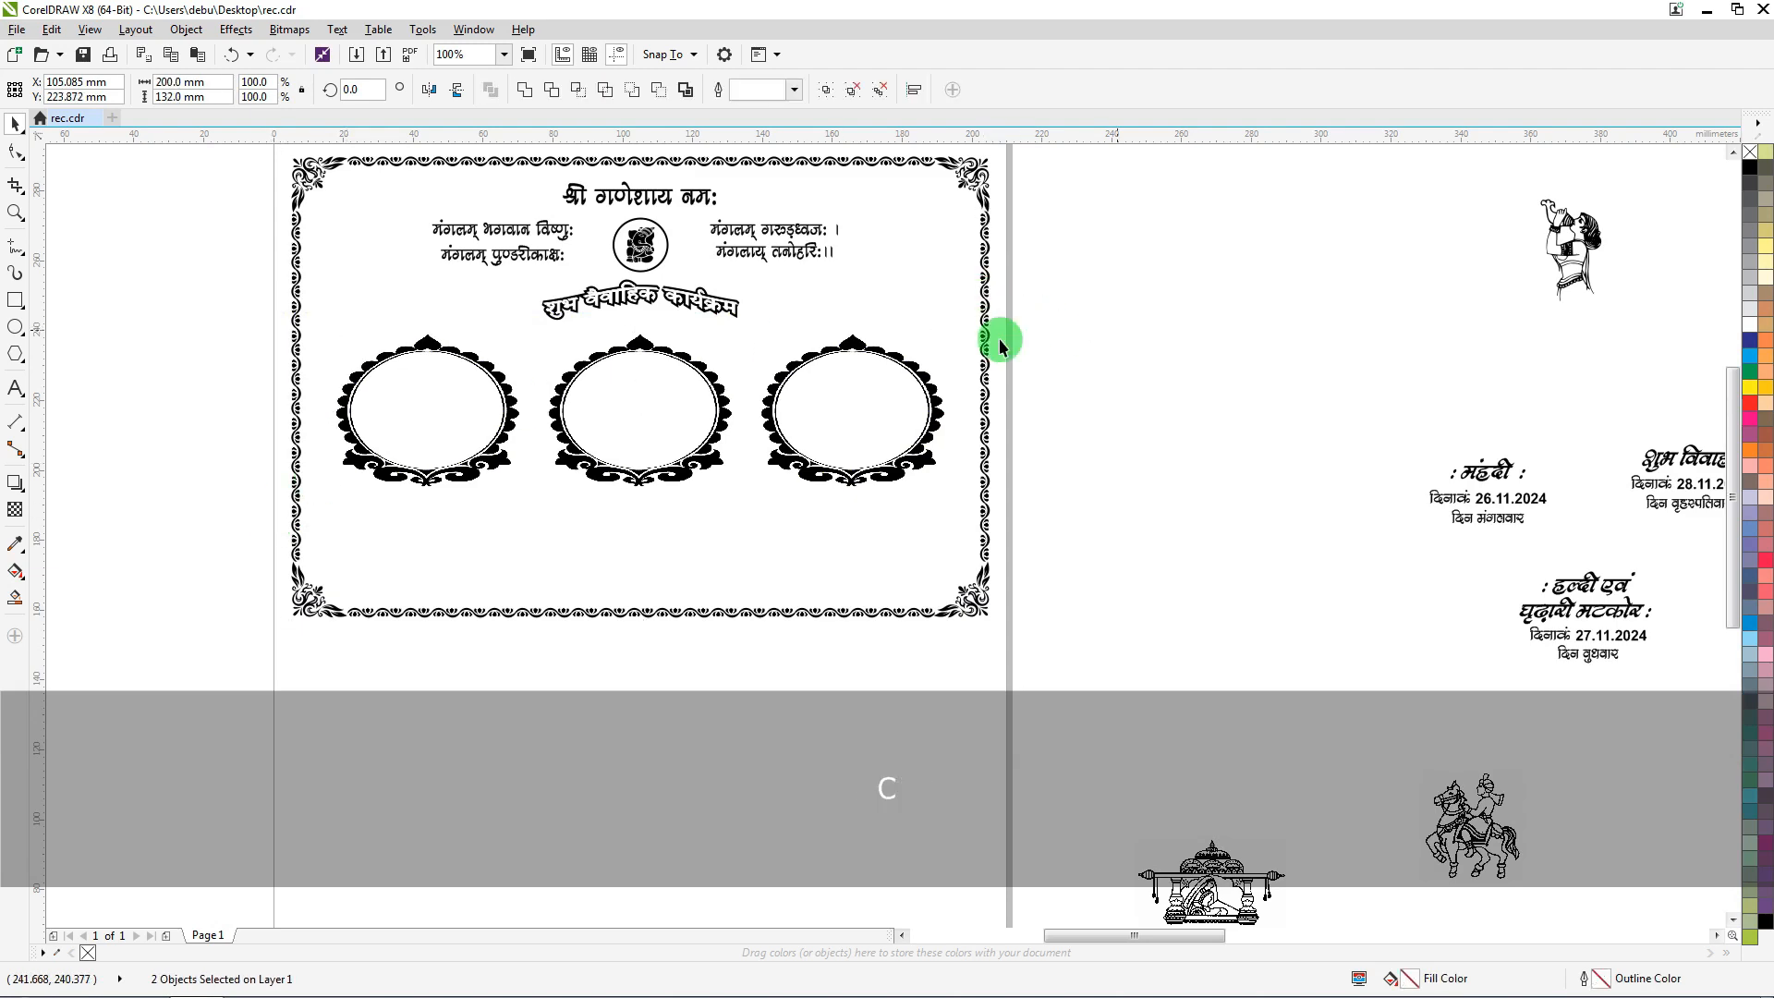
{"action": "left_click", "coordinate": [624, 343]}
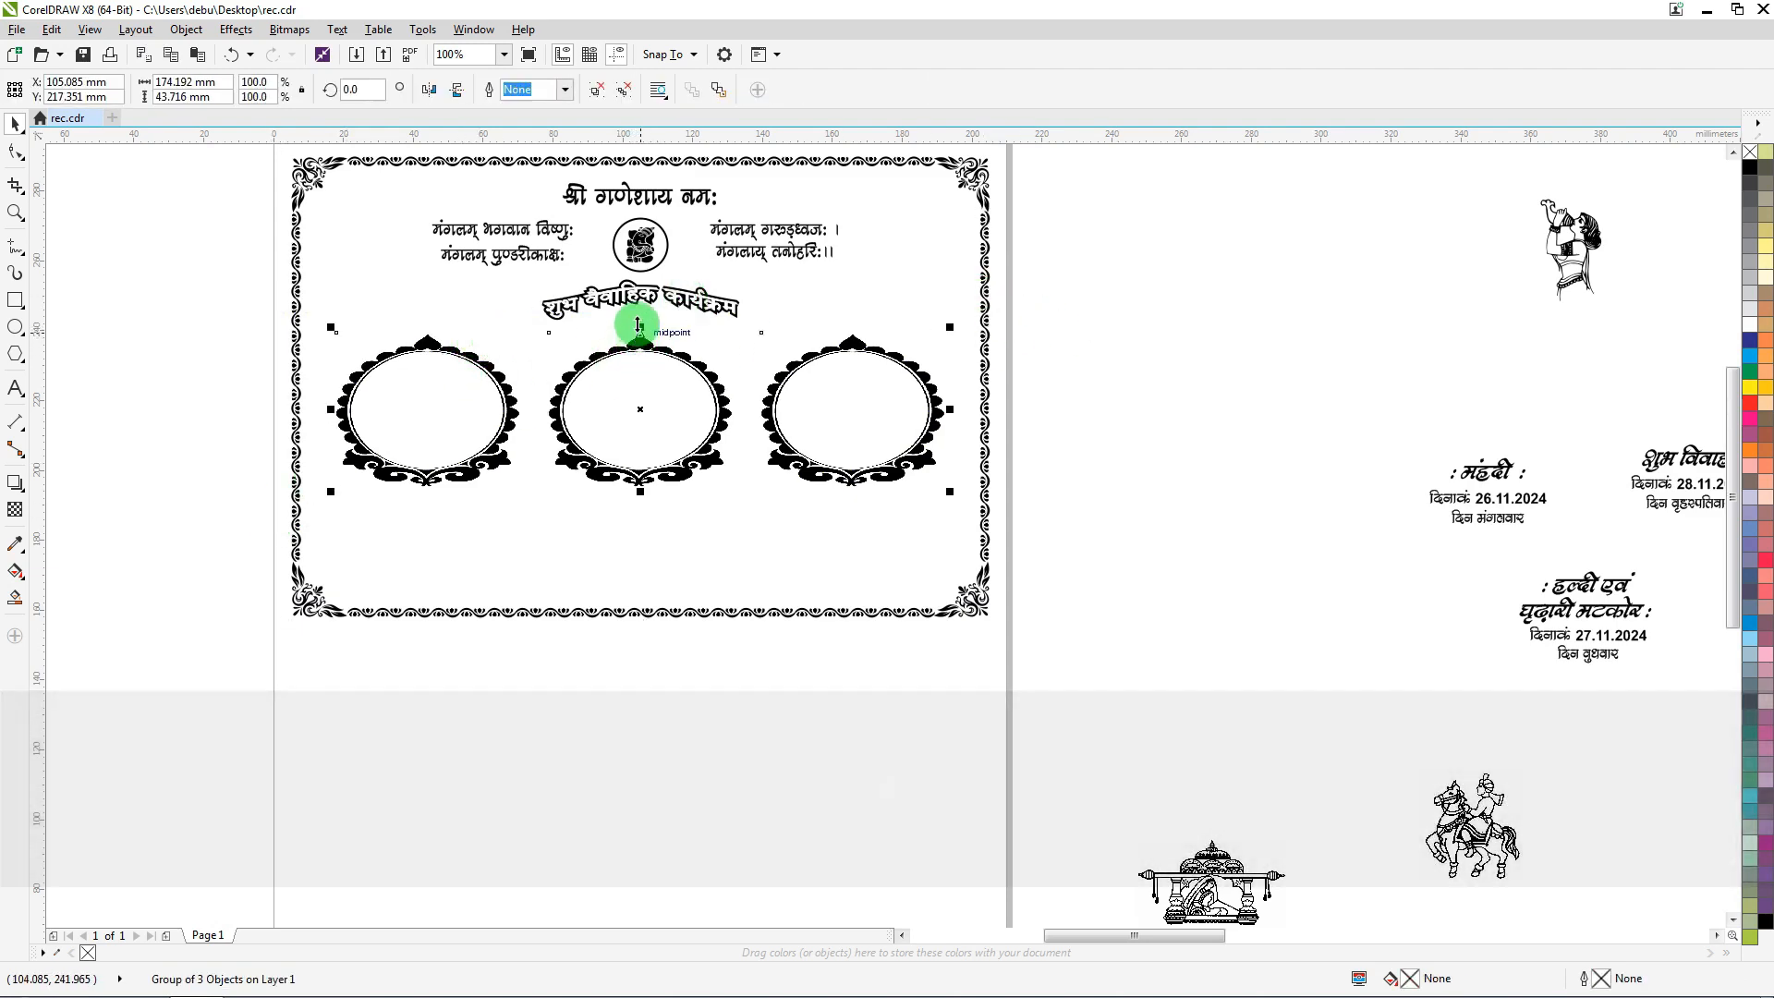
Move the group of three oval frames up about 4 mm, close beneath the arched title
{"action": "scroll", "coordinate": [638, 325], "scroll_direction": "up", "scroll_amount": 2}
{"action": "key", "text": "Up"}
{"action": "key", "text": "Up"}
{"action": "key", "text": "Up"}
{"action": "key", "text": "Up"}
{"action": "key", "text": "Up"}
{"action": "key", "text": "Up"}
{"action": "key", "text": "Up"}
{"action": "key", "text": "Up"}
{"action": "key", "text": "Up"}
{"action": "key", "text": "Up"}
{"action": "key", "text": "Up"}
{"action": "key", "text": "Up"}
{"action": "key", "text": "Up"}
{"action": "key", "text": "Up"}
{"action": "key", "text": "Up"}
{"action": "key", "text": "Up"}
{"action": "key", "text": "Up"}
{"action": "key", "text": "Up"}
{"action": "key", "text": "Up"}
{"action": "key", "text": "Up"}
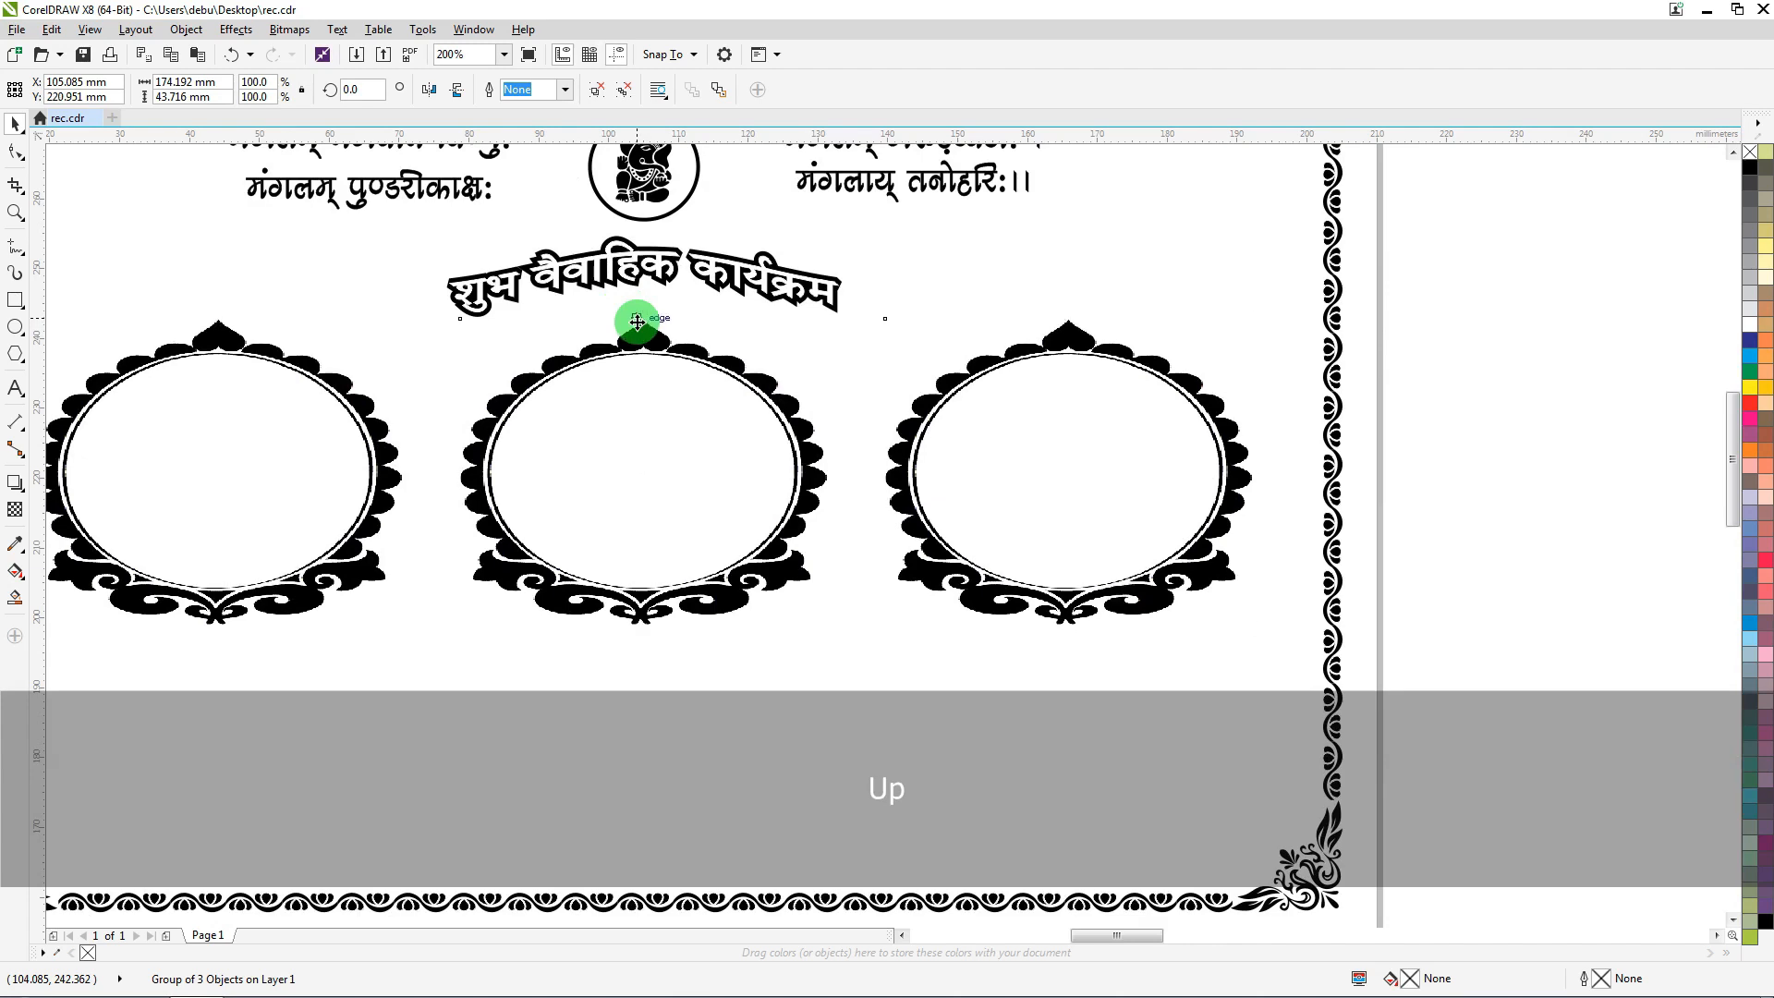
{"action": "key", "text": "Up"}
{"action": "key", "text": "Up"}
{"action": "key", "text": "Up"}
{"action": "key", "text": "Up"}
{"action": "key", "text": "Up"}
{"action": "key", "text": "Up"}
{"action": "key", "text": "Up"}
{"action": "key", "text": "Up"}
{"action": "key", "text": "Up"}
{"action": "key", "text": "Up"}
{"action": "key", "text": "Up"}
{"action": "key", "text": "Up"}
{"action": "key", "text": "Up"}
{"action": "key", "text": "Up"}
{"action": "key", "text": "Up"}
{"action": "key", "text": "Up"}
{"action": "key", "text": "Up"}
{"action": "key", "text": "Up"}
{"action": "key", "text": "Up"}
{"action": "key", "text": "Up"}
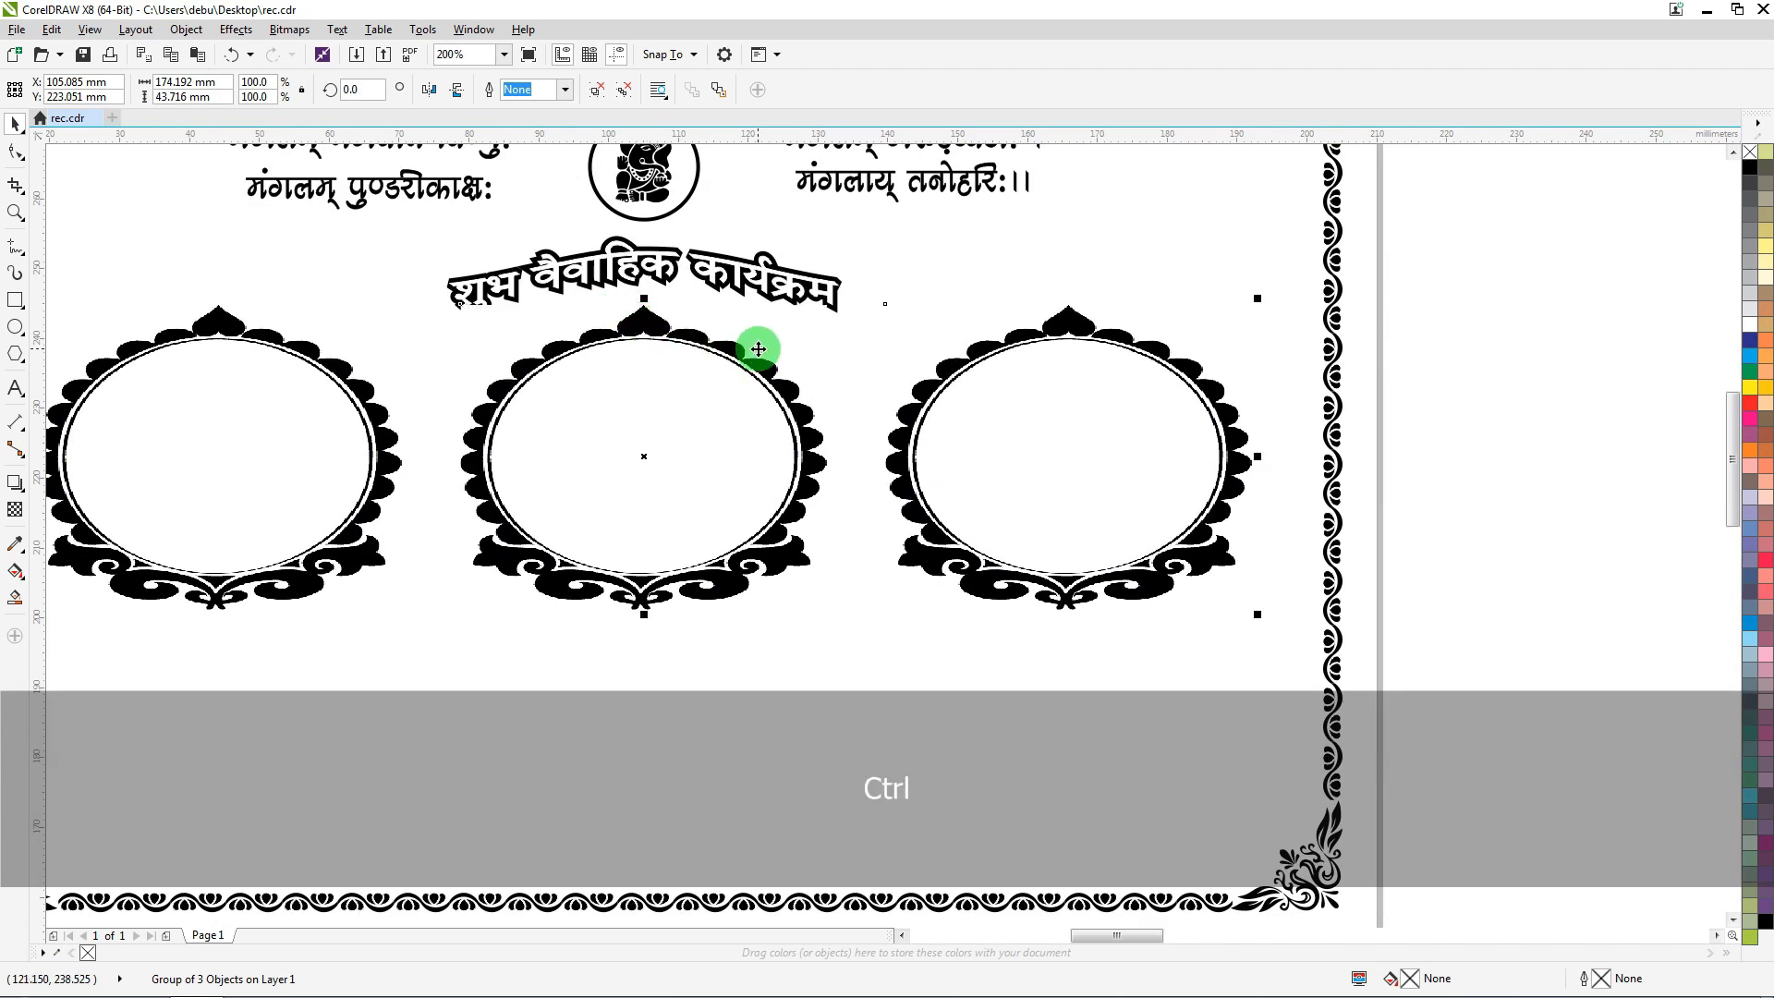
{"action": "key", "text": "ctrl+End"}
{"action": "key", "text": "Down"}
{"action": "key", "text": "Down"}
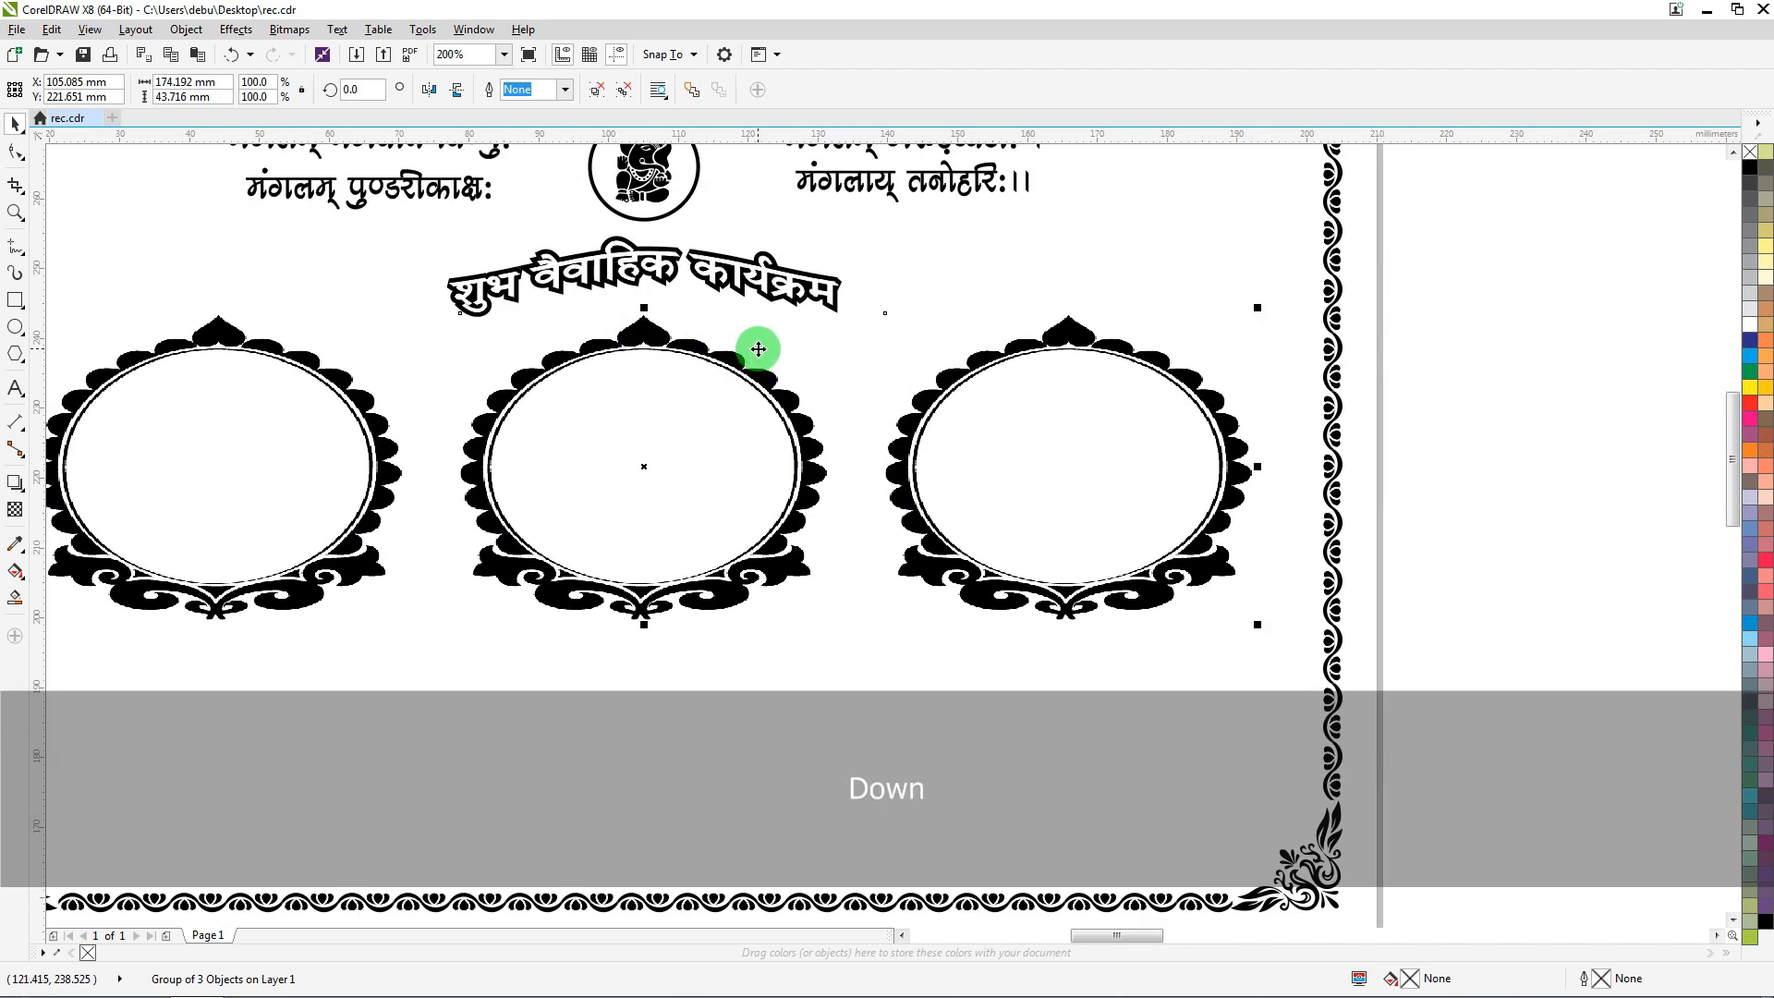
Move the three ceremony date texts from beside the page to just below the card's ornamental border
{"action": "scroll", "coordinate": [374, 380], "scroll_direction": "down", "scroll_amount": 2}
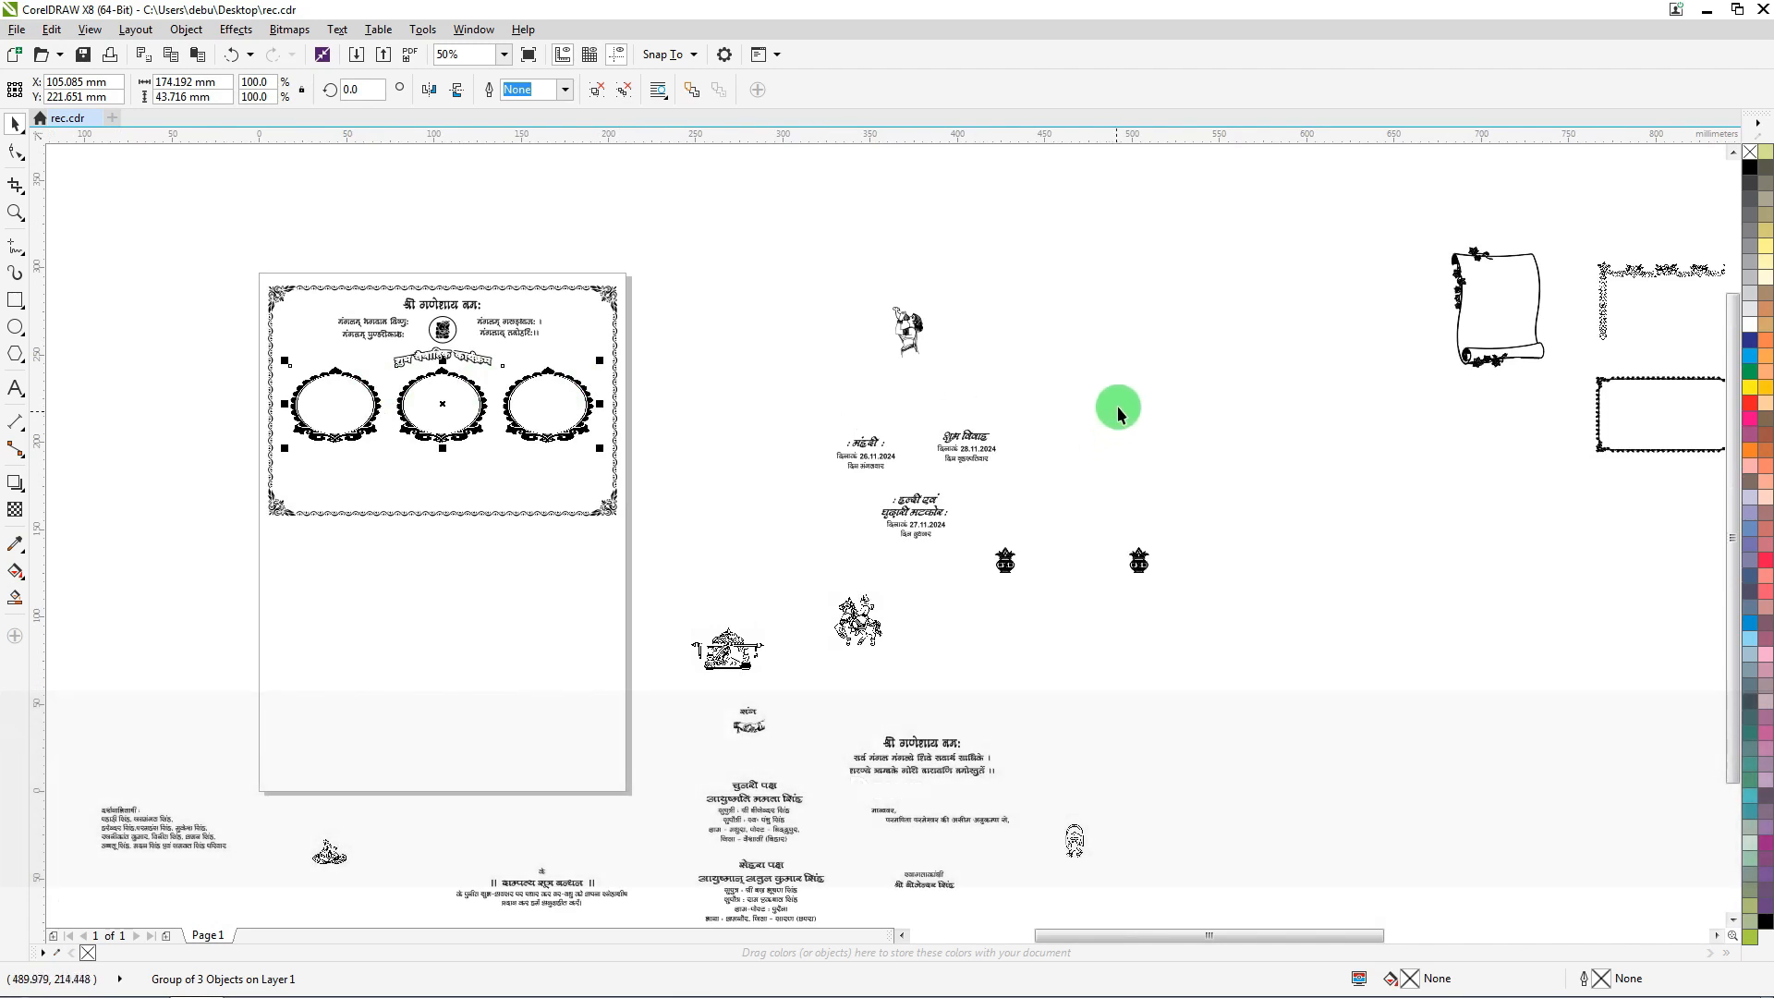
{"action": "left_click_drag", "start_coordinate": [1117, 407], "coordinate": [800, 556]}
{"action": "left_click_drag", "start_coordinate": [862, 468], "coordinate": [356, 553]}
{"action": "scroll", "coordinate": [356, 553], "scroll_direction": "up", "scroll_amount": 1}
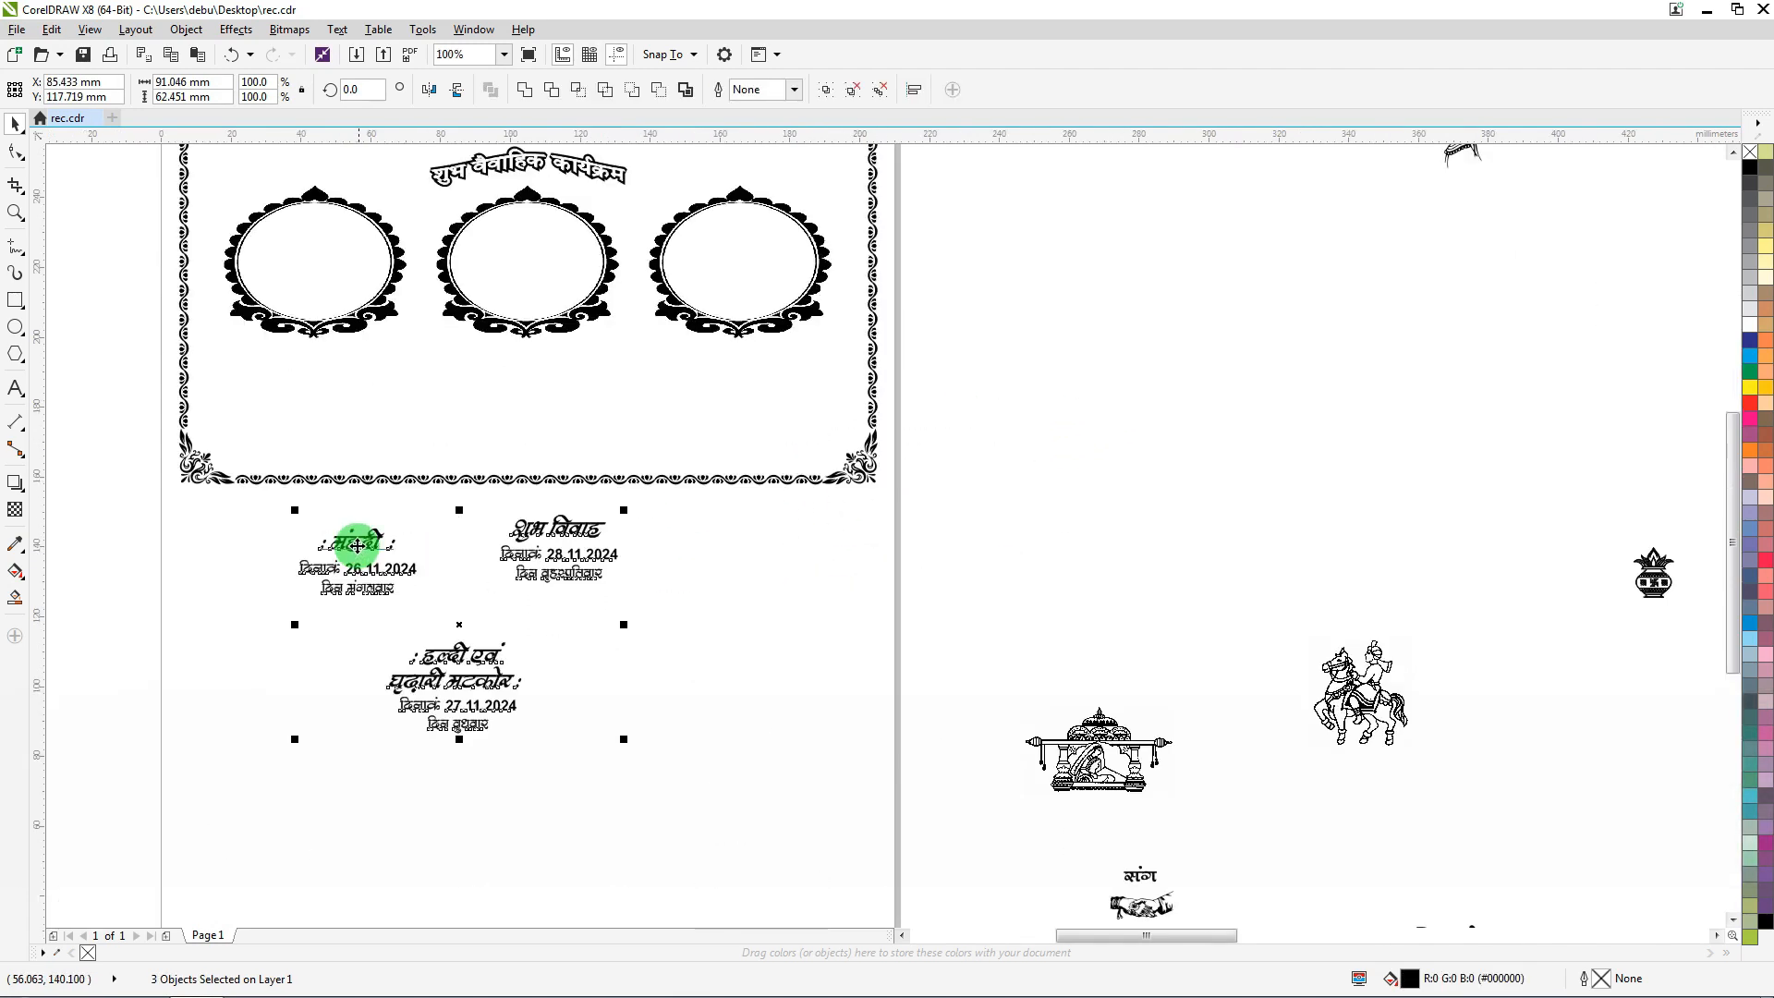
Group the मंहदी text with its 26.11.2024 date lines and place it inside the first oval frame
{"action": "scroll", "coordinate": [356, 545], "scroll_direction": "up", "scroll_amount": 1}
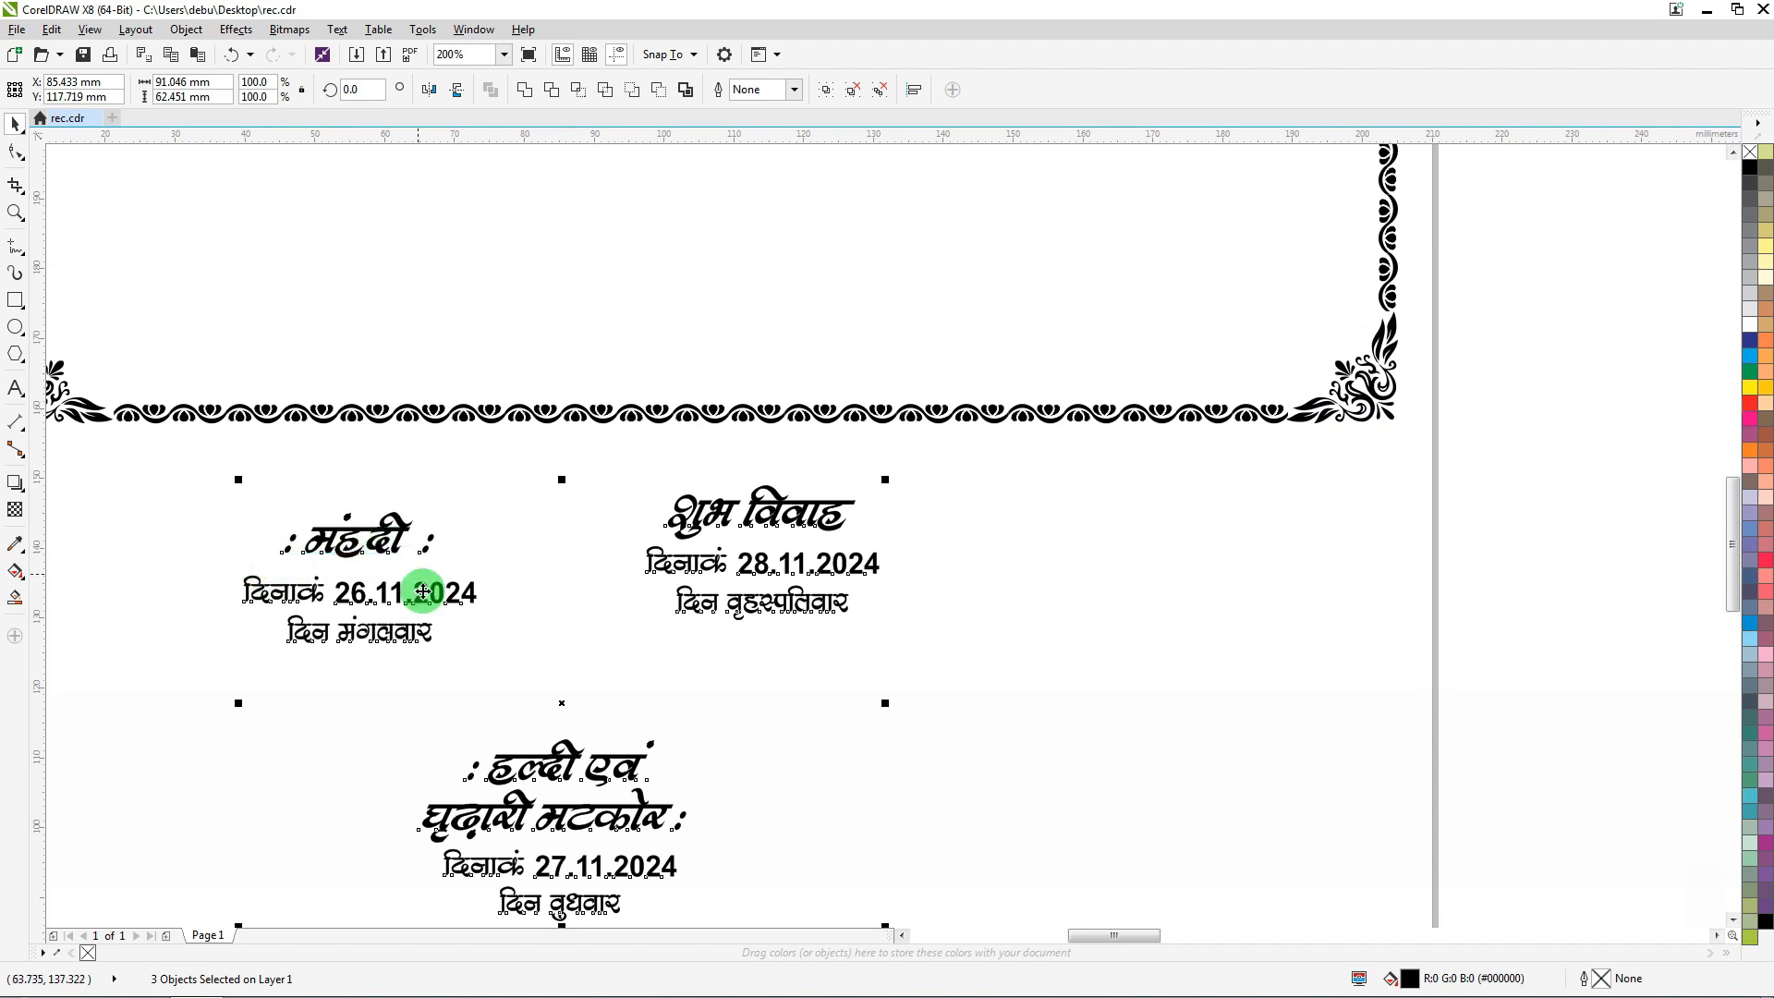
{"action": "key", "text": "Escape"}
{"action": "left_click_drag", "start_coordinate": [150, 468], "coordinate": [547, 679]}
{"action": "key", "text": "ctrl+g"}
{"action": "scroll", "coordinate": [460, 560], "scroll_direction": "down", "scroll_amount": 1}
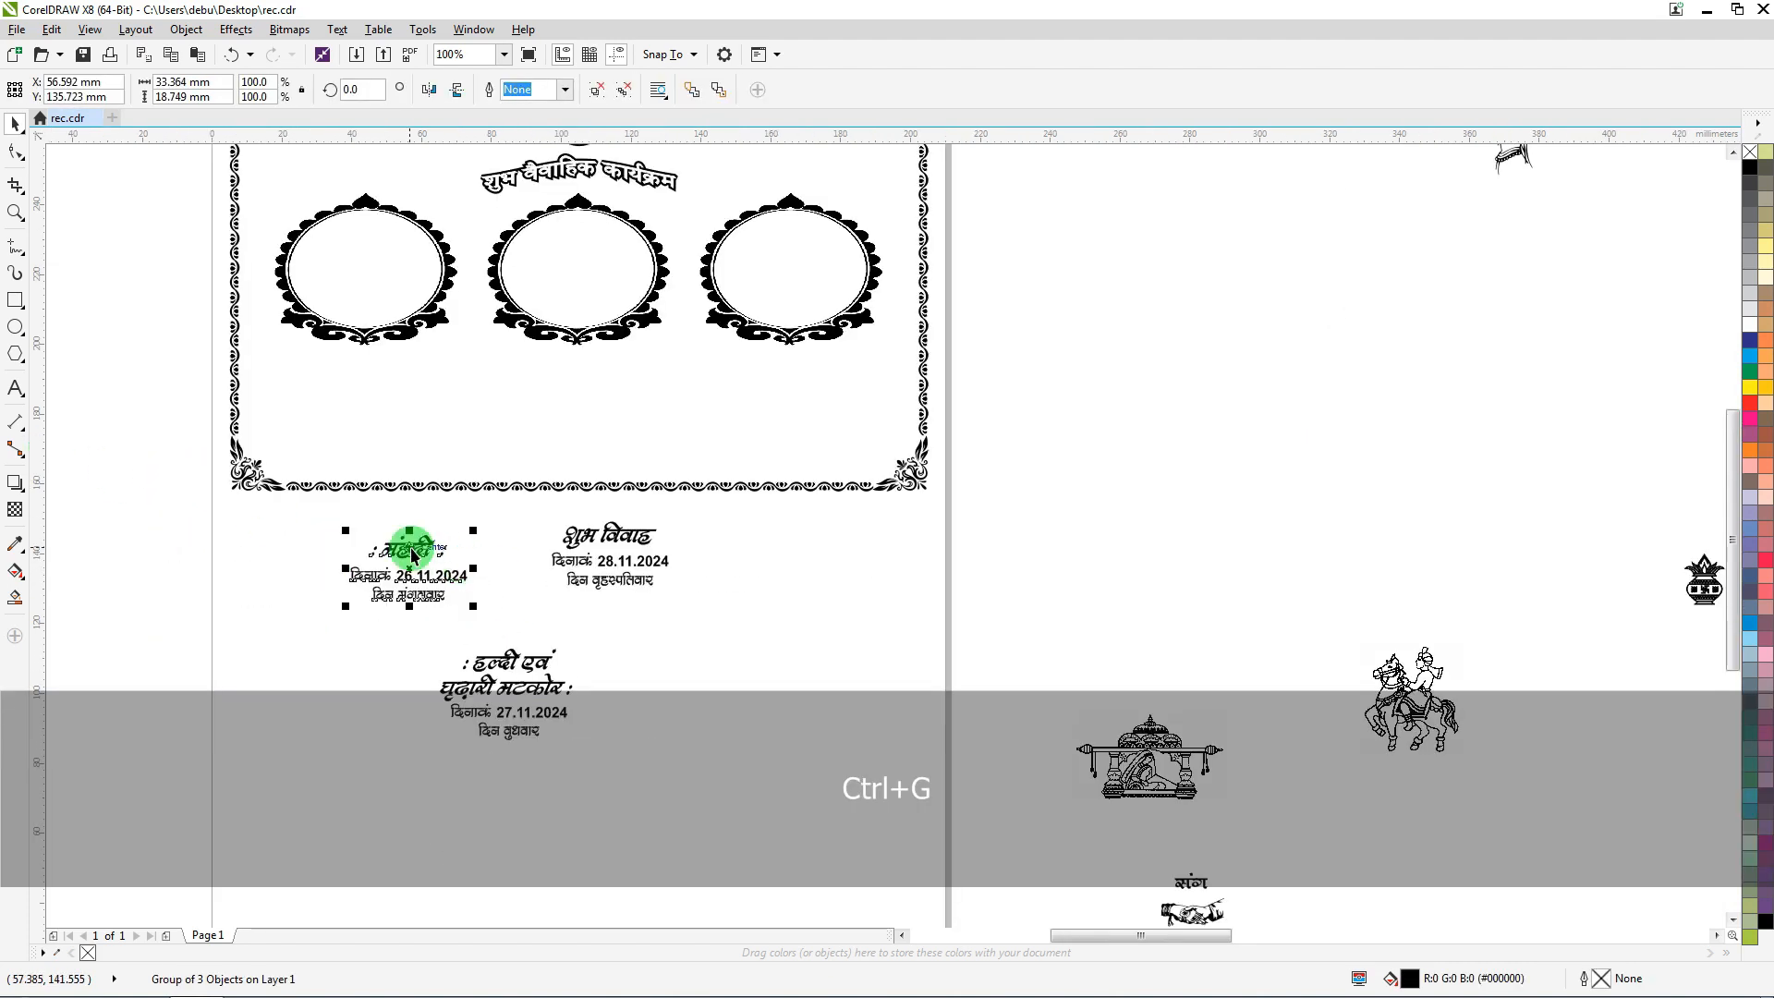
{"action": "left_click_drag", "start_coordinate": [405, 545], "coordinate": [340, 247]}
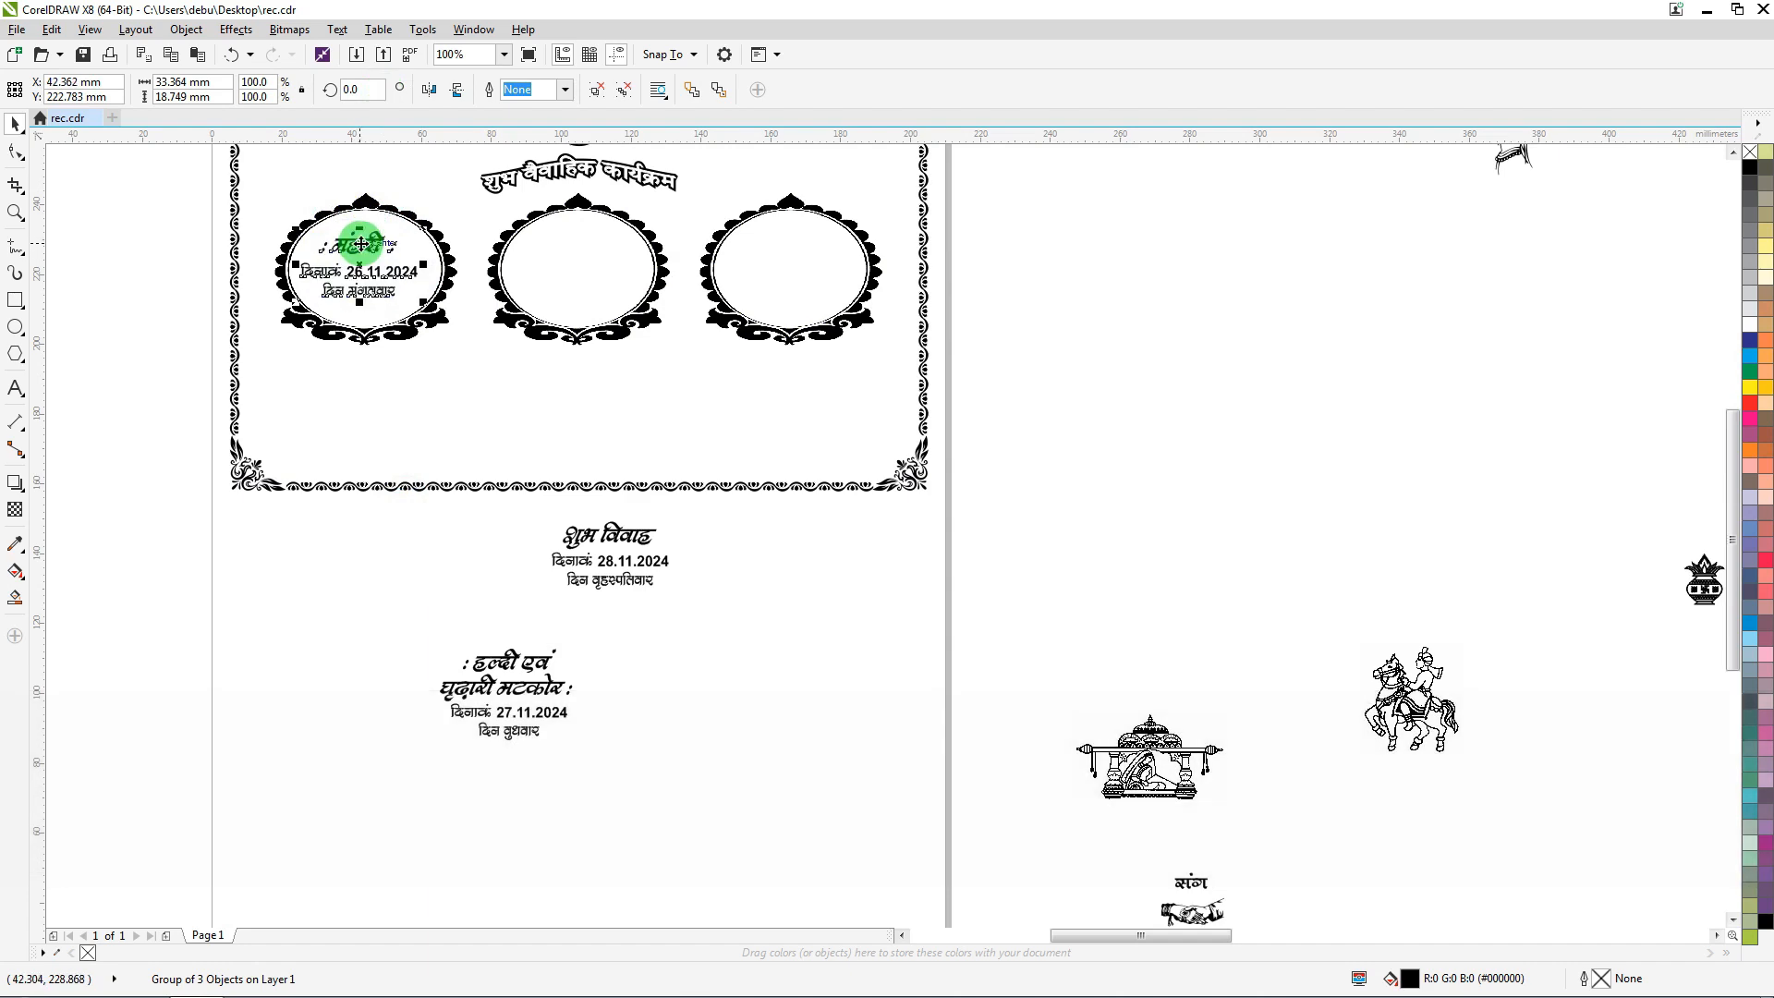
Try to align the vertical centre of the मंहदी date text with the group of three oval frames
{"action": "scroll", "coordinate": [360, 242], "scroll_direction": "up", "scroll_amount": 1}
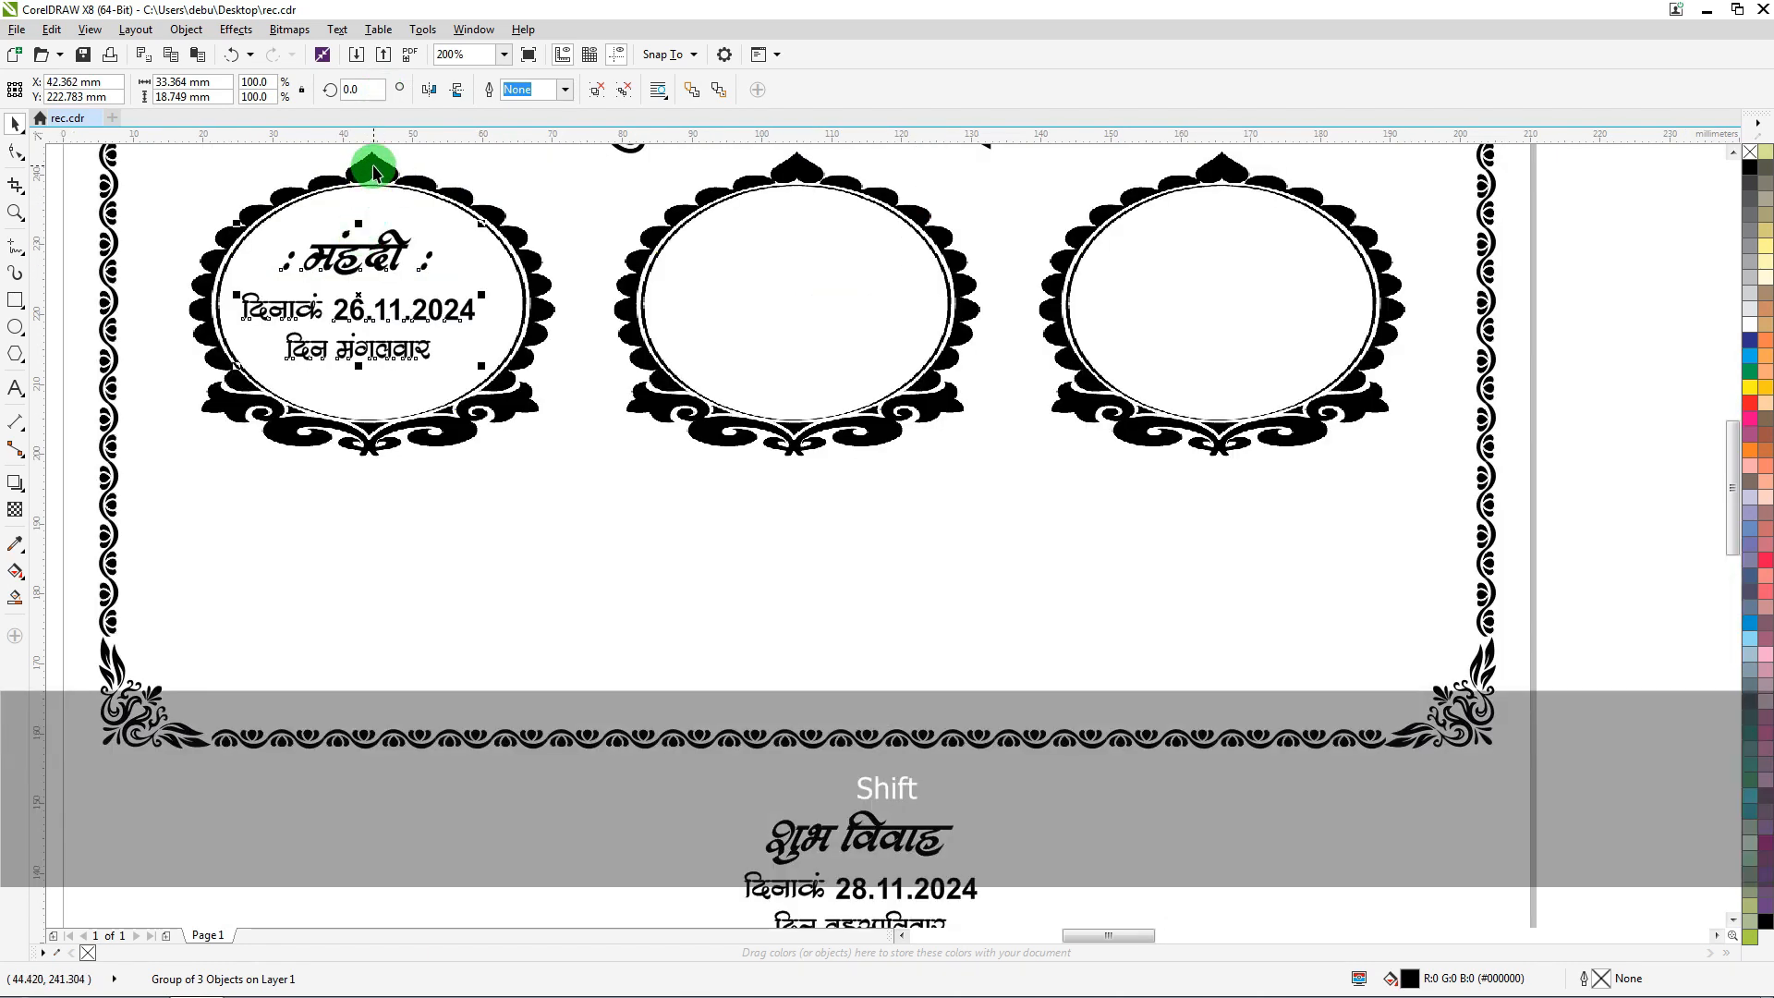
{"action": "left_click", "coordinate": [374, 170], "text": "shift"}
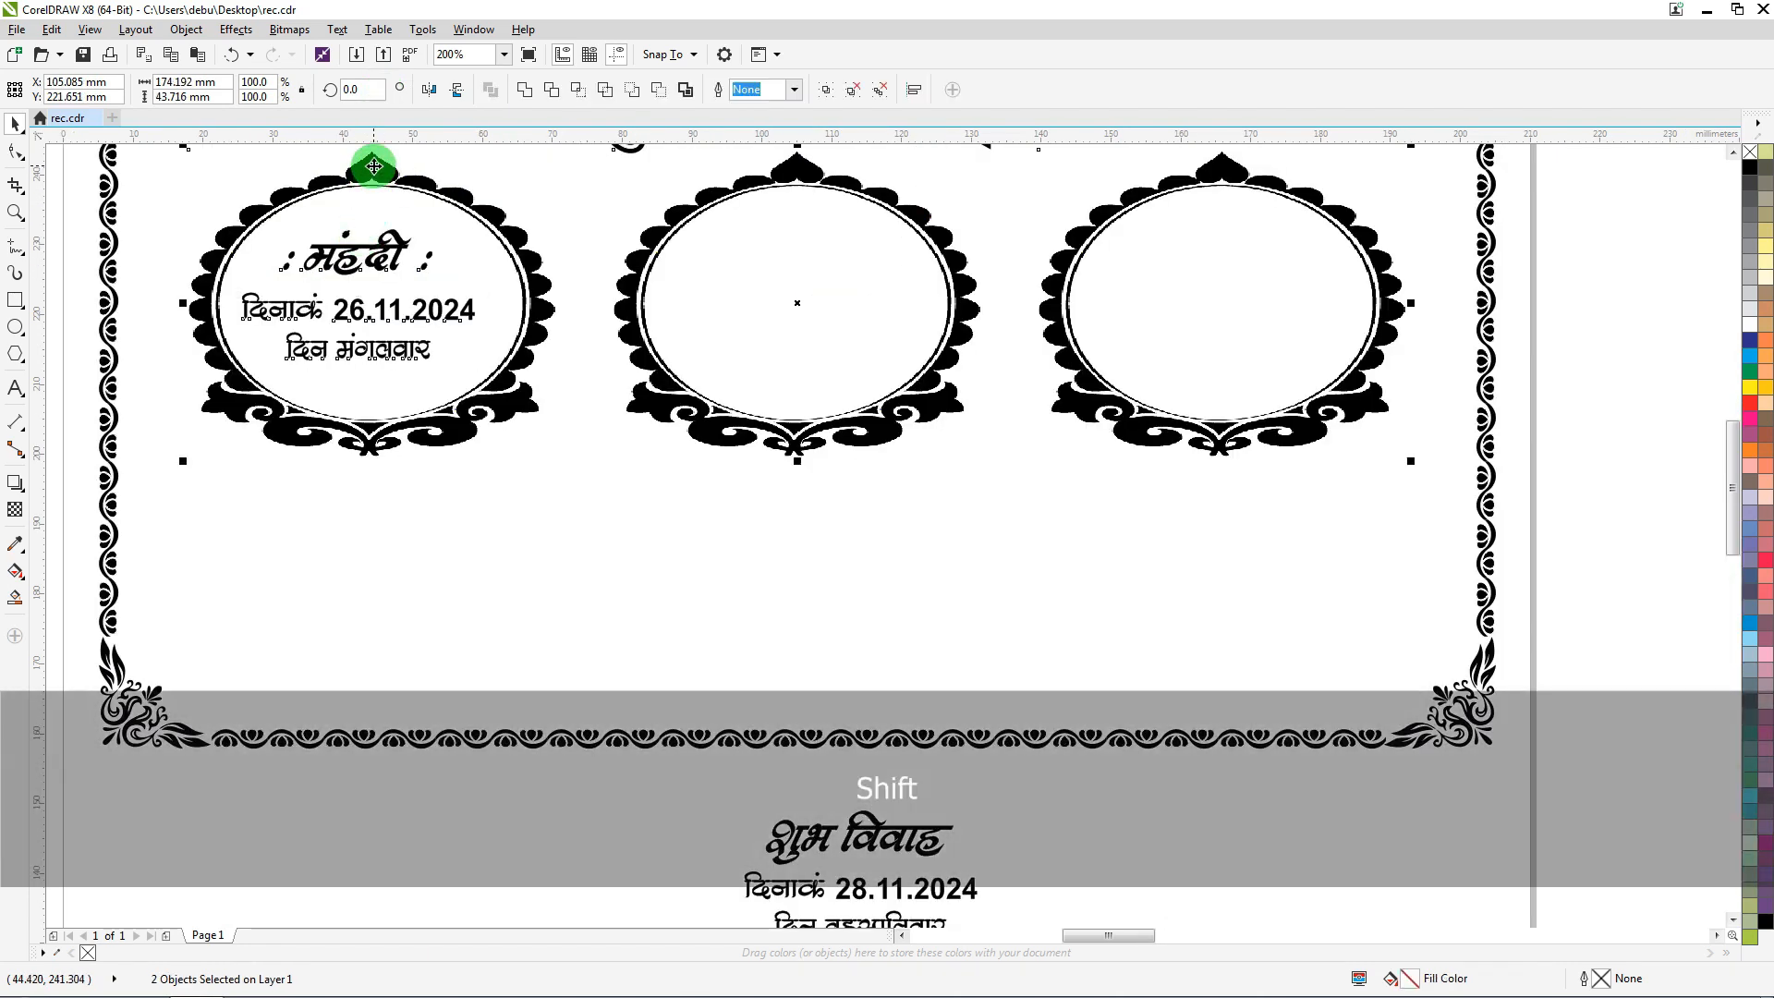
{"action": "key", "text": "e"}
{"action": "key", "text": "ctrl+z"}
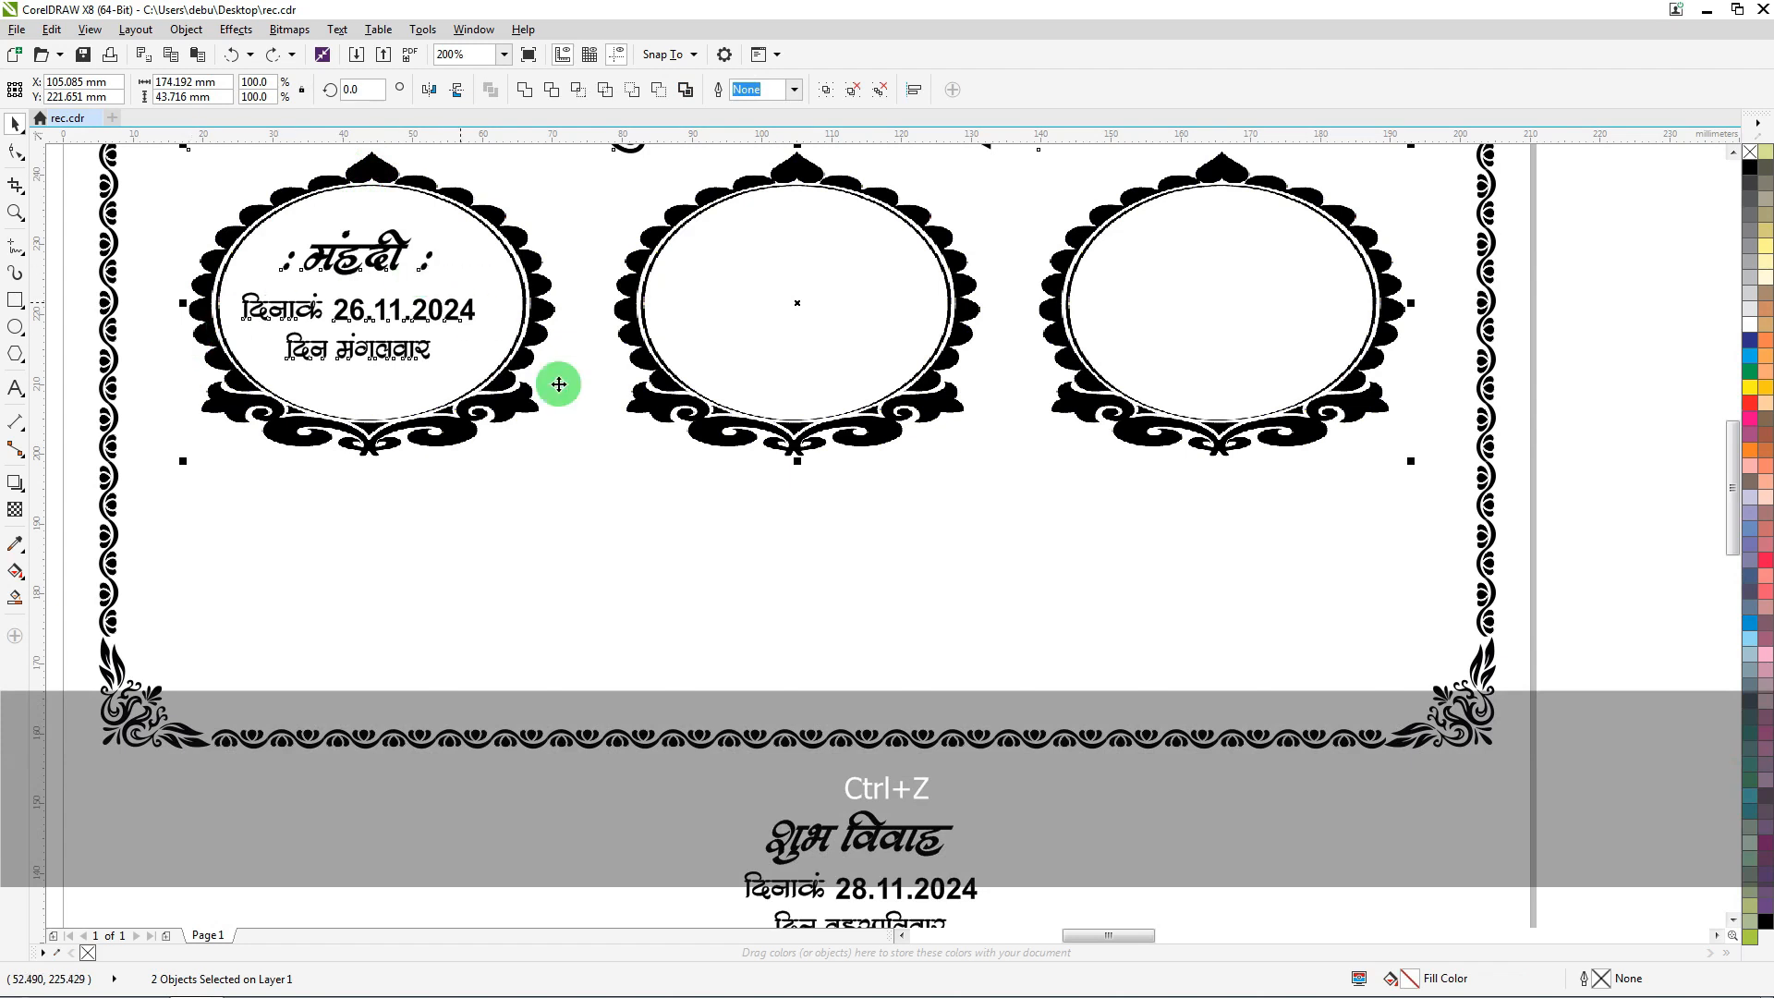
{"action": "left_click", "coordinate": [76, 313]}
Nudge the मंहदी date text about 2 mm right and 0.2 mm down to centre it in the first oval
{"action": "left_click", "coordinate": [400, 248]}
{"action": "key", "text": "Right"}
{"action": "key", "text": "Right"}
{"action": "key", "text": "Right"}
{"action": "key", "text": "Right"}
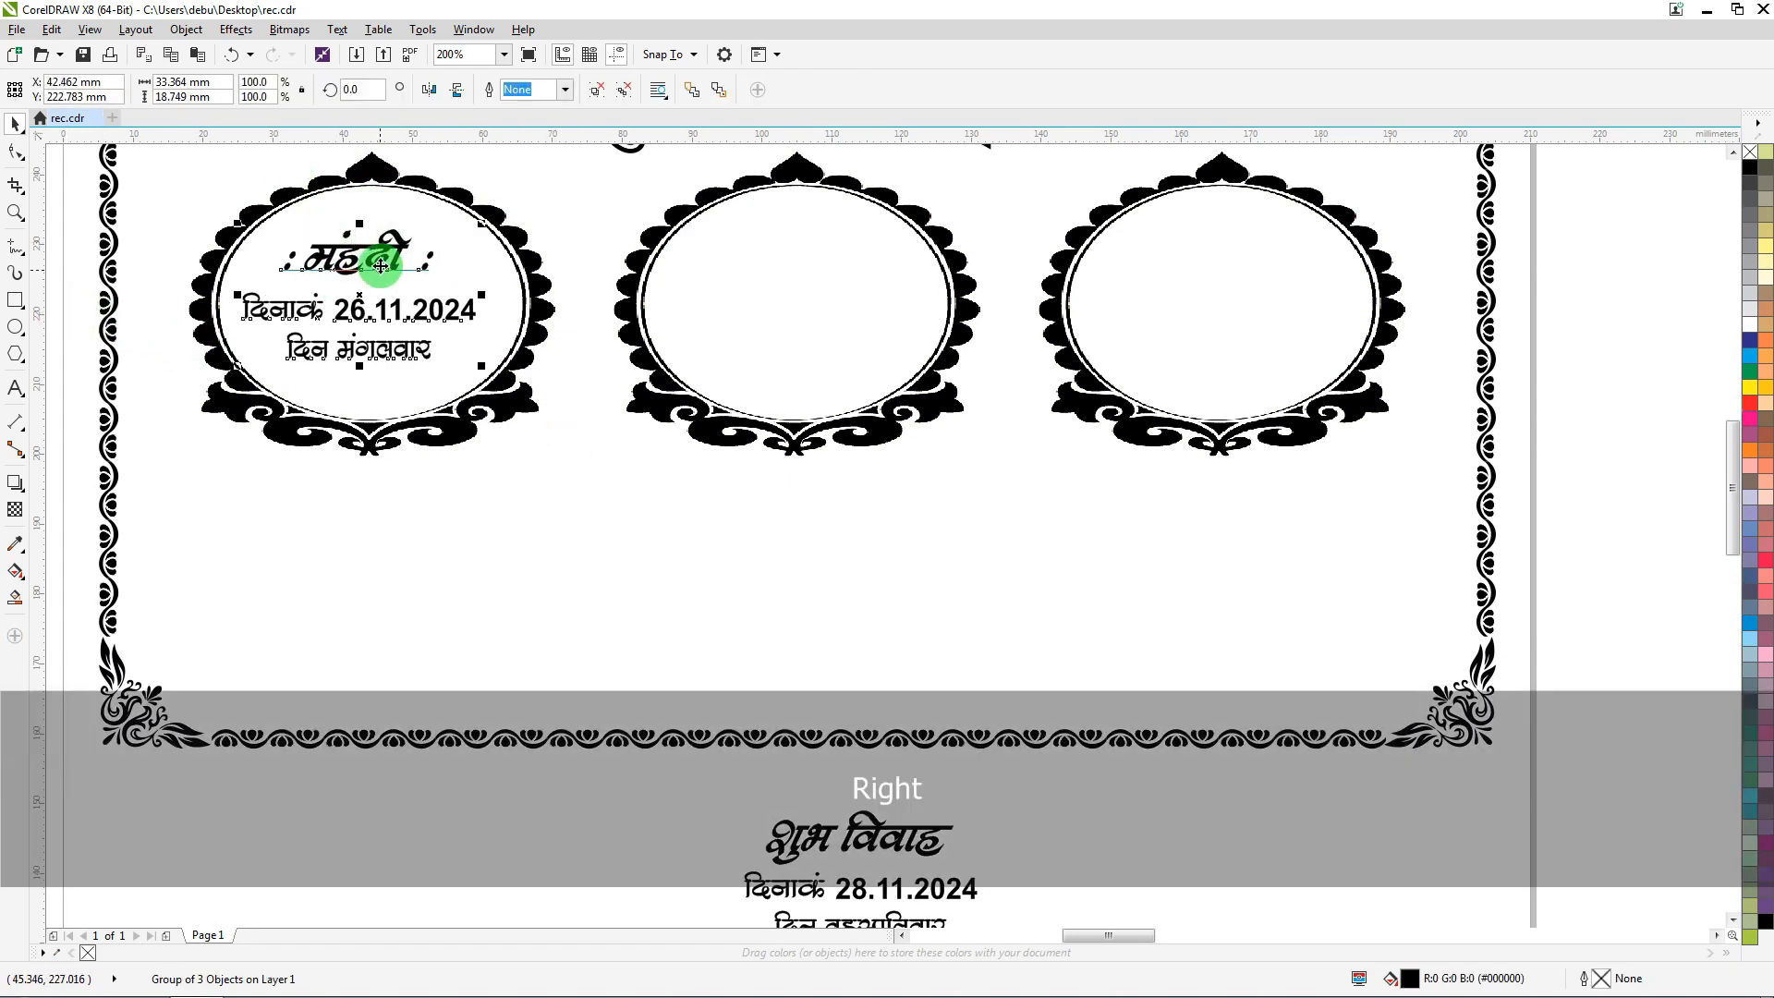
{"action": "key", "text": "Down"}
{"action": "key", "text": "Down"}
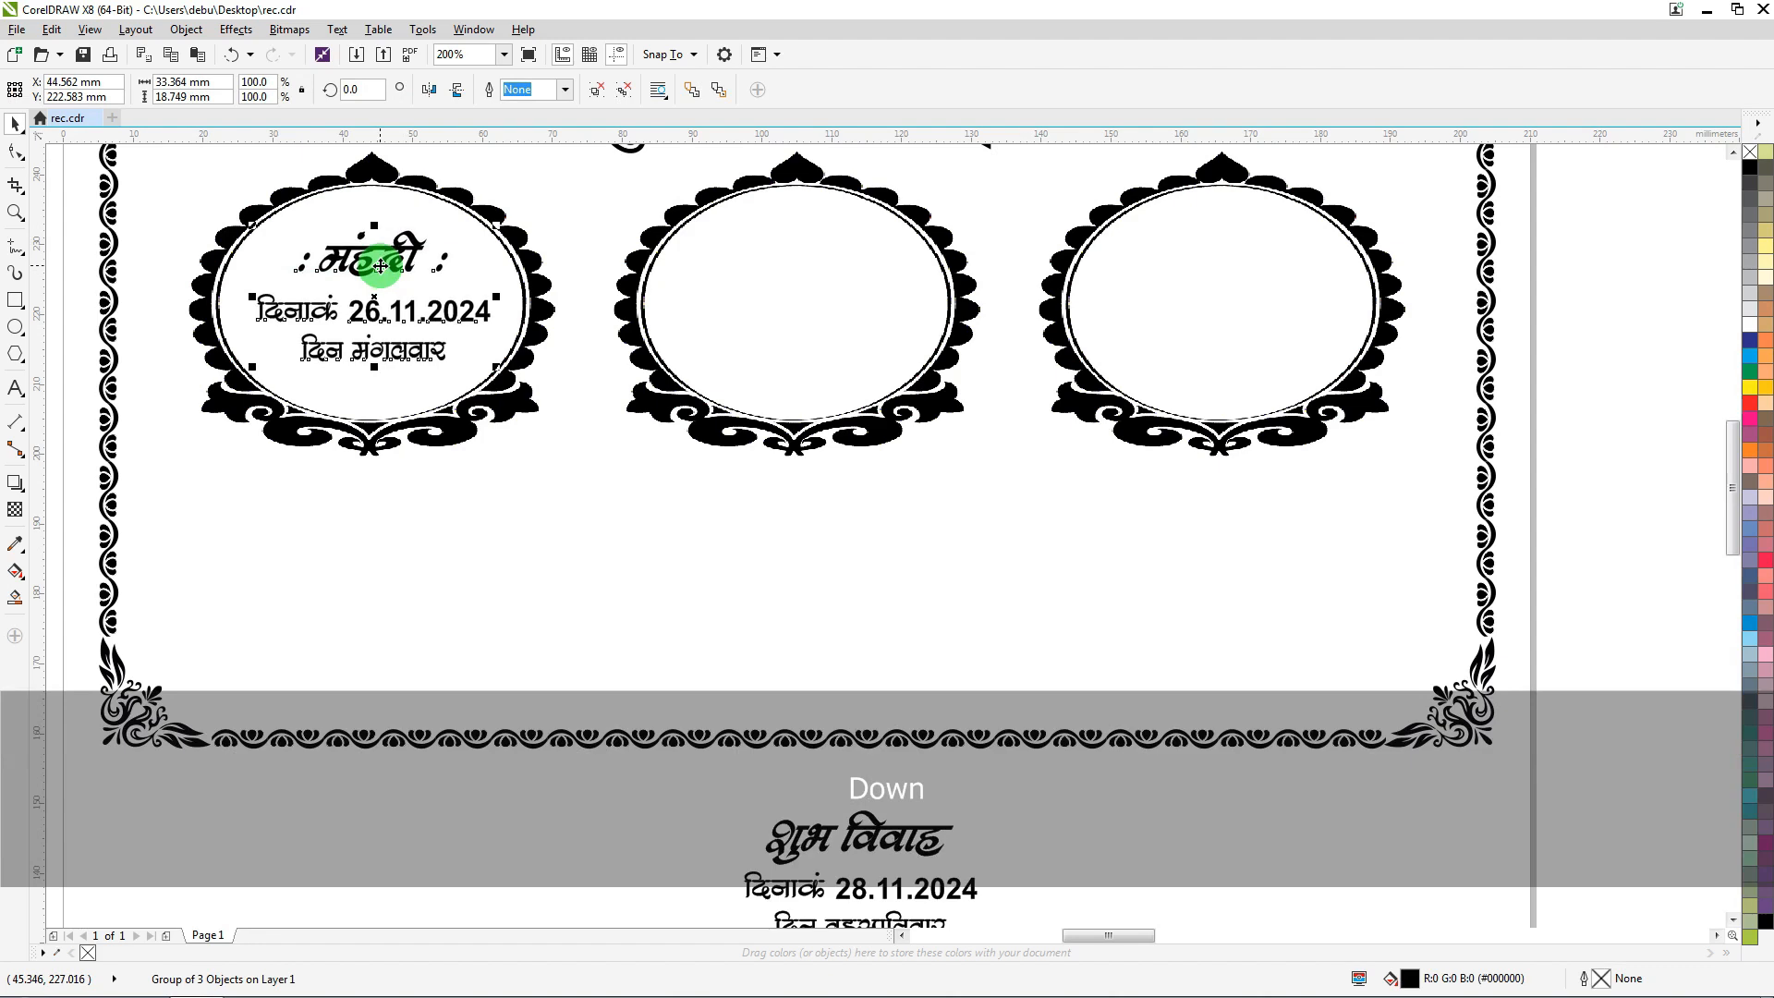
{"action": "key", "text": "Left"}
{"action": "key", "text": "Left"}
Place the हल्दी एवं घृढ़ारी मटकोर date text in the middle oval frame and nudge it to the oval's centre
{"action": "scroll", "coordinate": [680, 436], "scroll_direction": "down", "scroll_amount": 1}
{"action": "left_click", "coordinate": [672, 766]}
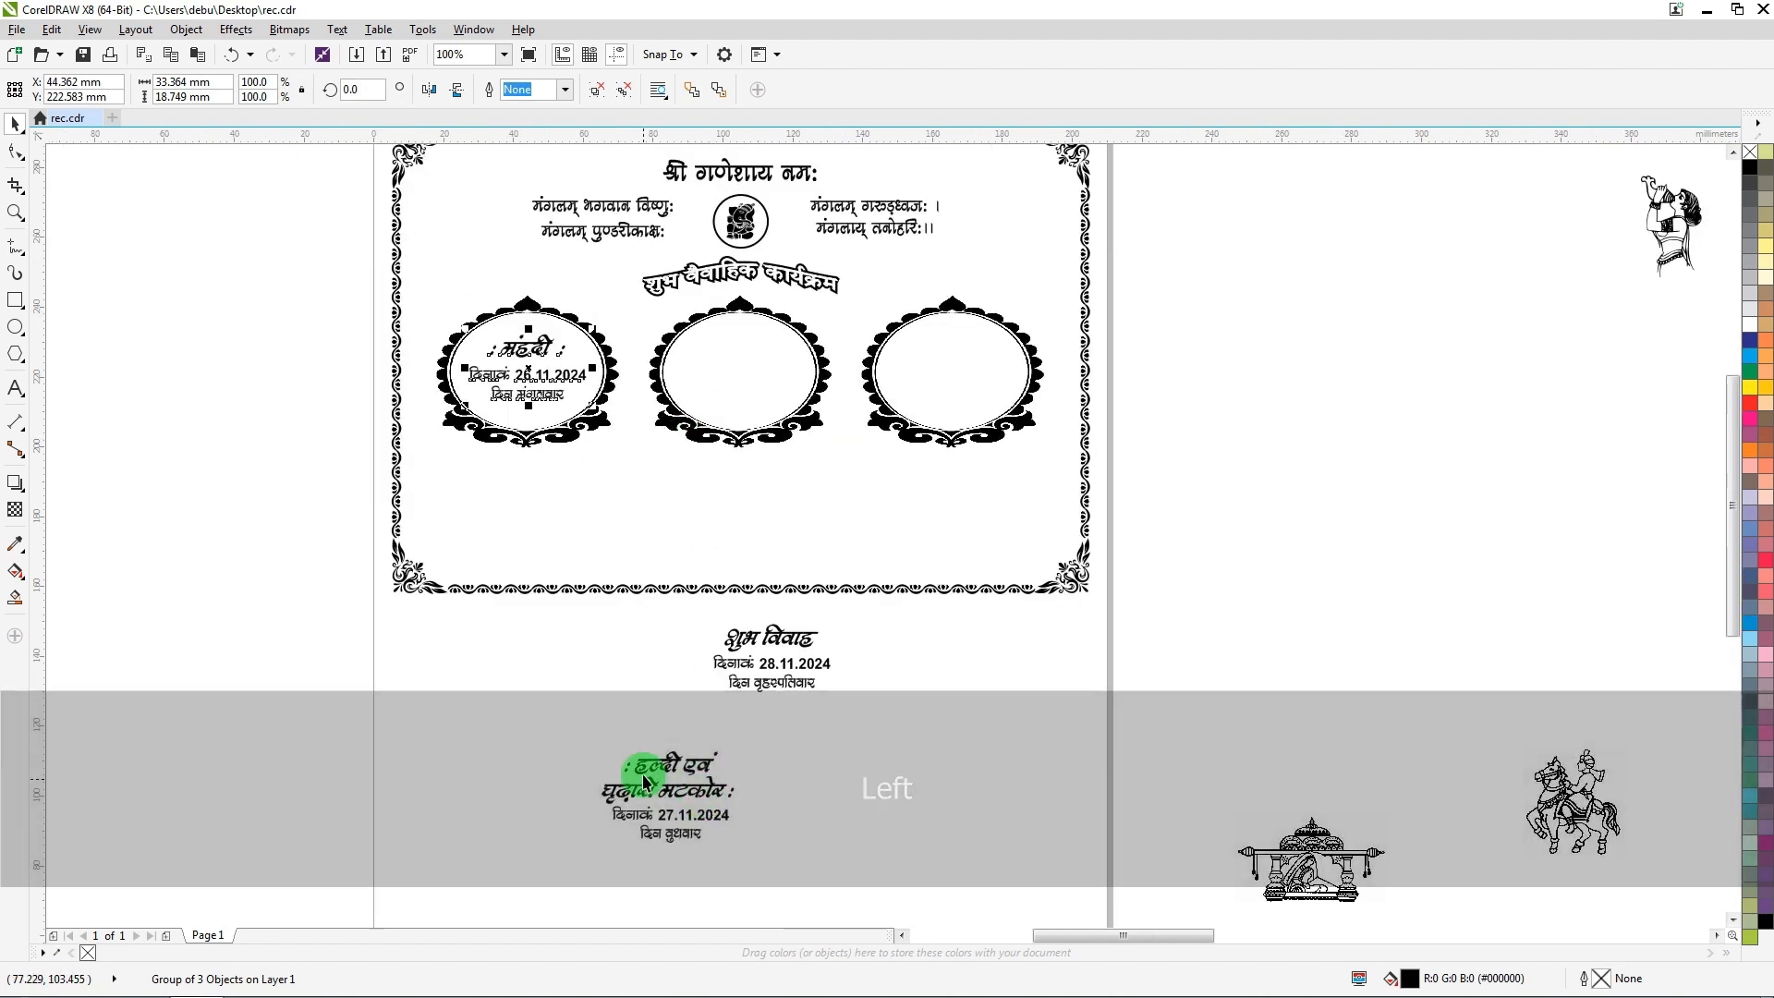
{"action": "left_click_drag", "start_coordinate": [672, 766], "coordinate": [742, 338]}
{"action": "scroll", "coordinate": [741, 338], "scroll_direction": "up", "scroll_amount": 1}
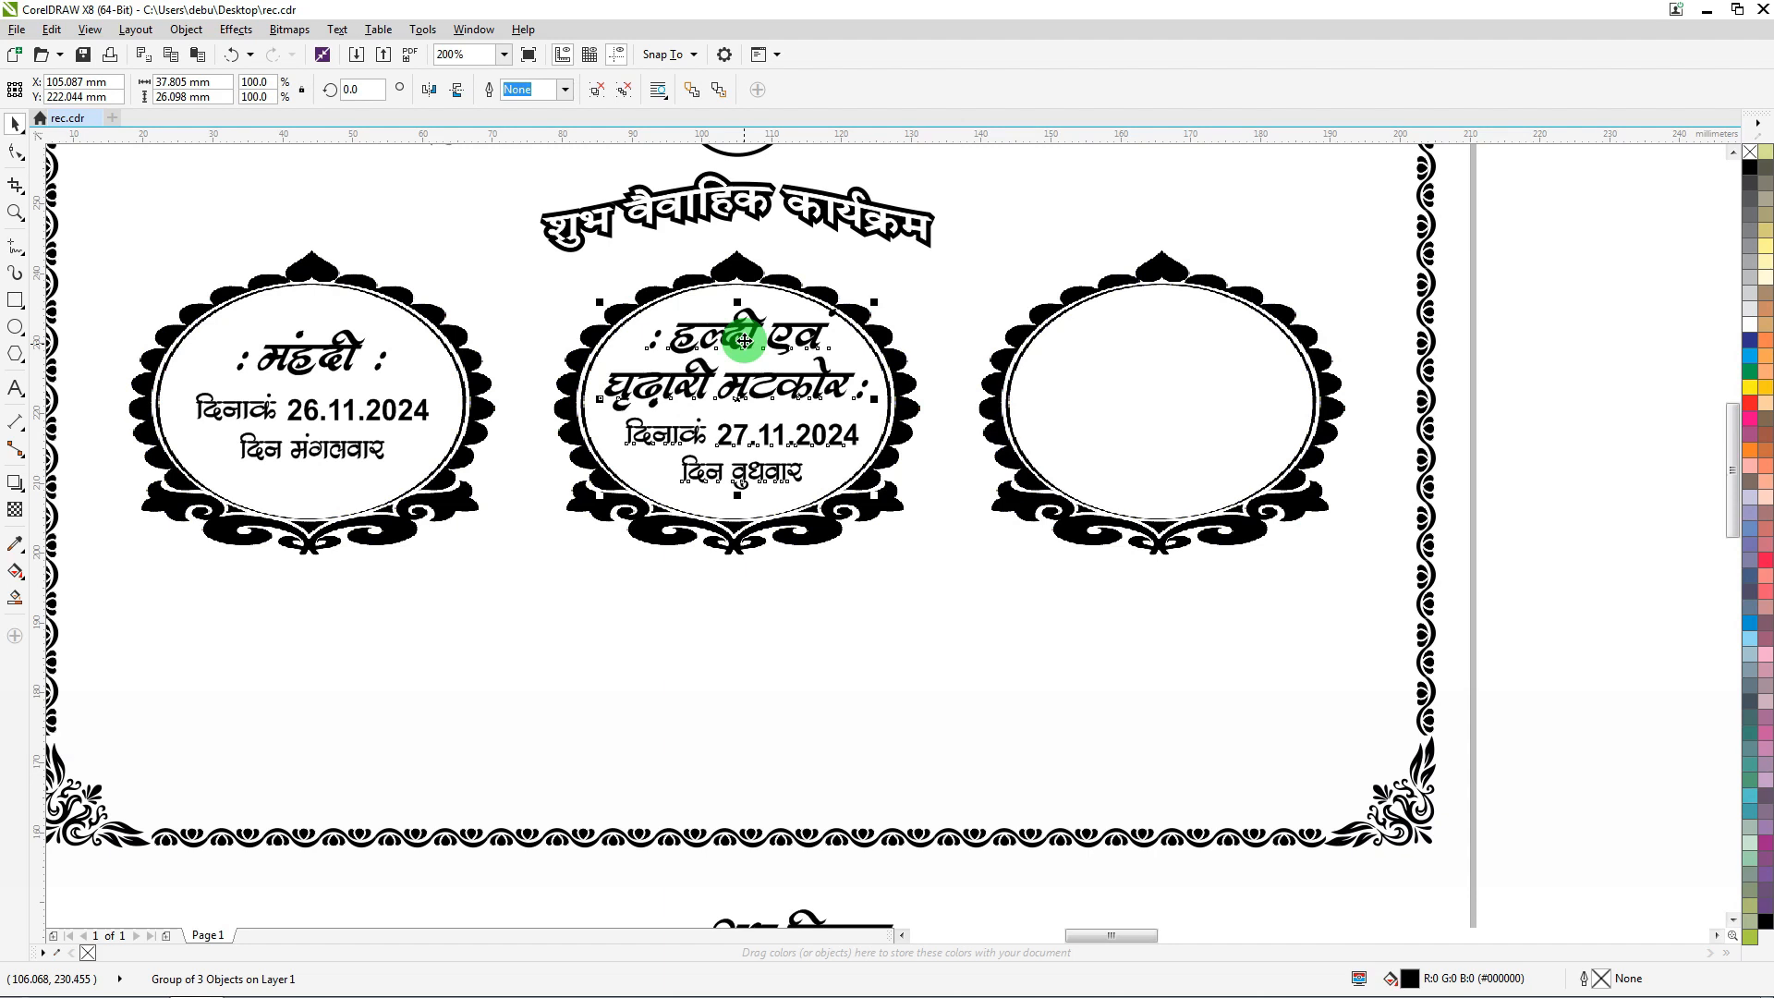
{"action": "key", "text": "Left"}
{"action": "key", "text": "Down"}
{"action": "key", "text": "Down"}
{"action": "key", "text": "Down"}
{"action": "key", "text": "Down"}
{"action": "key", "text": "Down"}
{"action": "key", "text": "Down"}
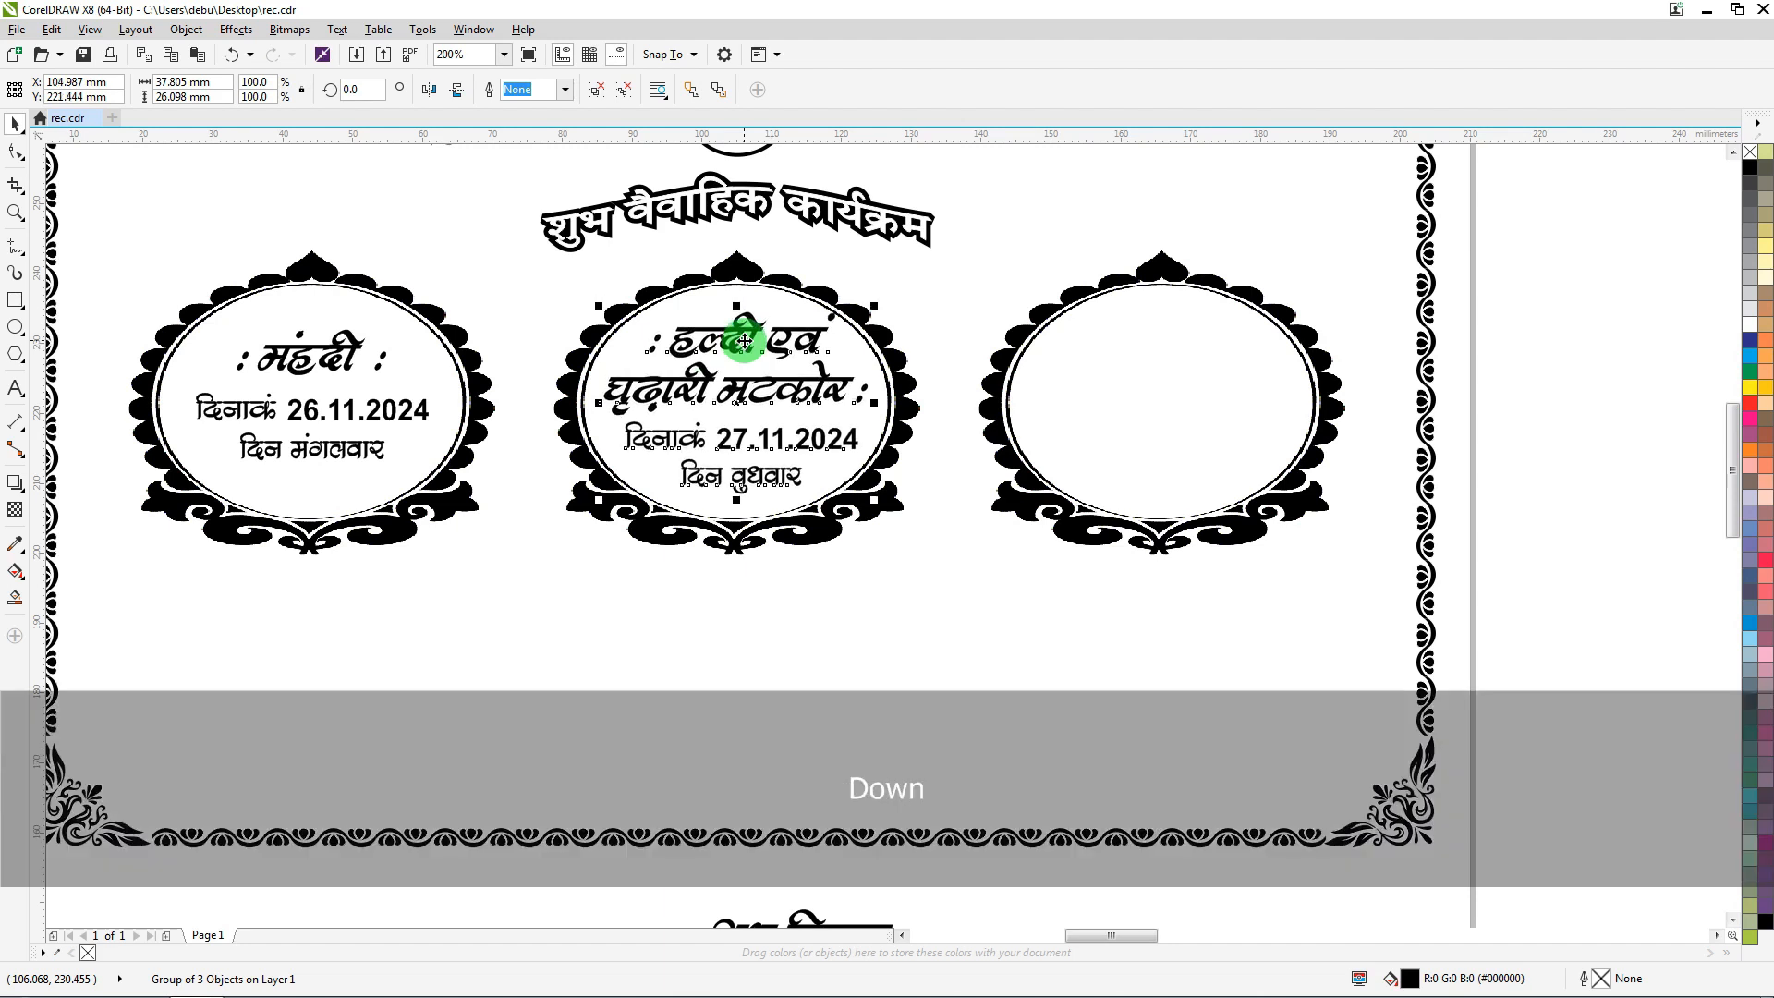
{"action": "key", "text": "Left"}
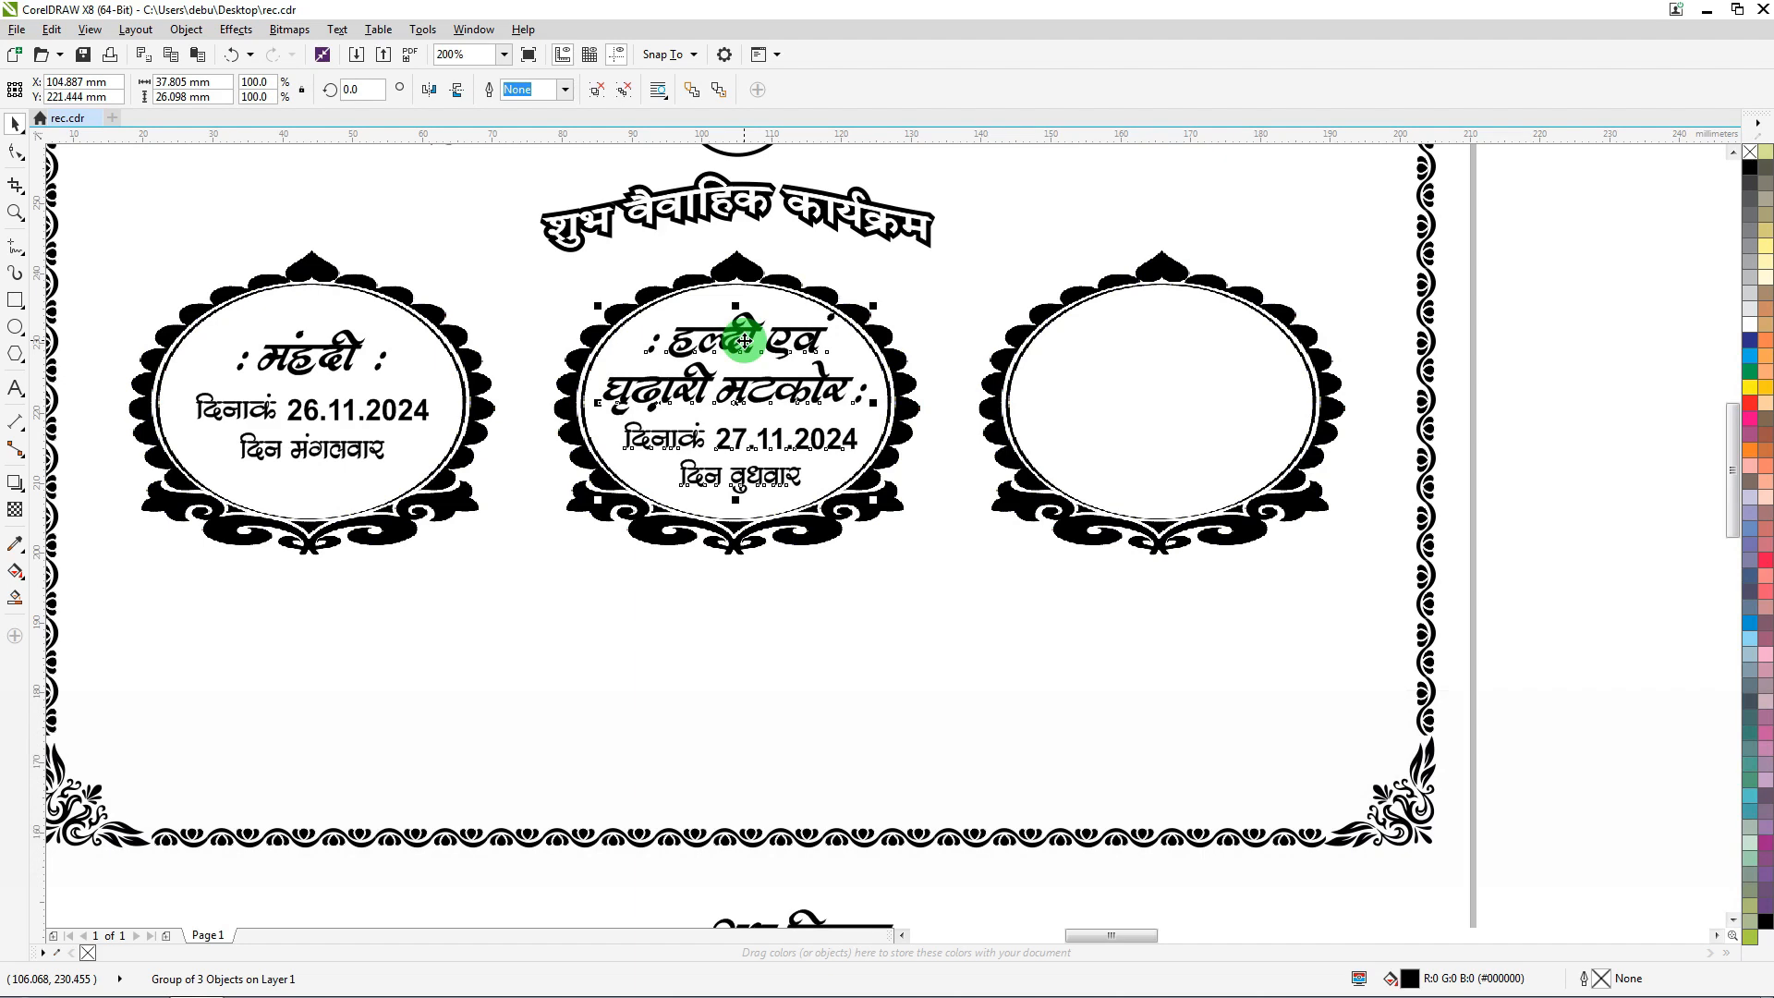
{"action": "key", "text": "Left"}
{"action": "key", "text": "Down"}
{"action": "key", "text": "Down"}
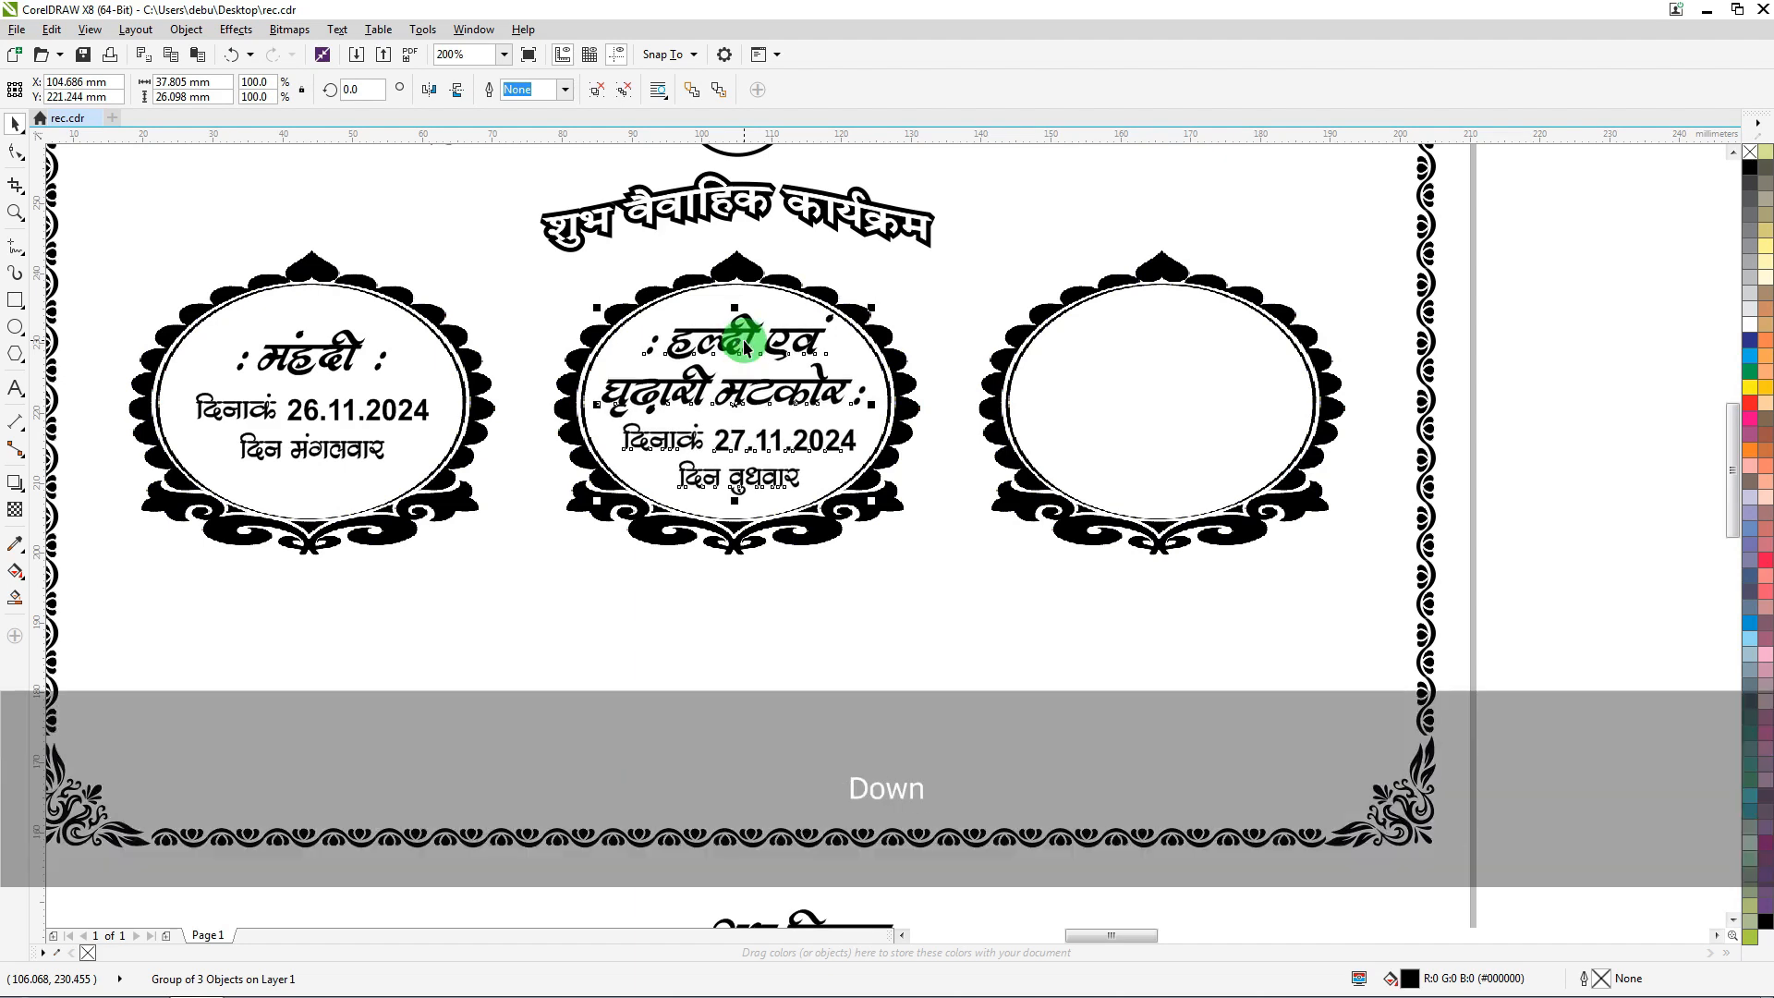
{"action": "key", "text": "Right"}
Place the शुभ विवाह date text in the third oval frame and nudge it to the oval's centre
{"action": "scroll", "coordinate": [376, 333], "scroll_direction": "down", "scroll_amount": 1}
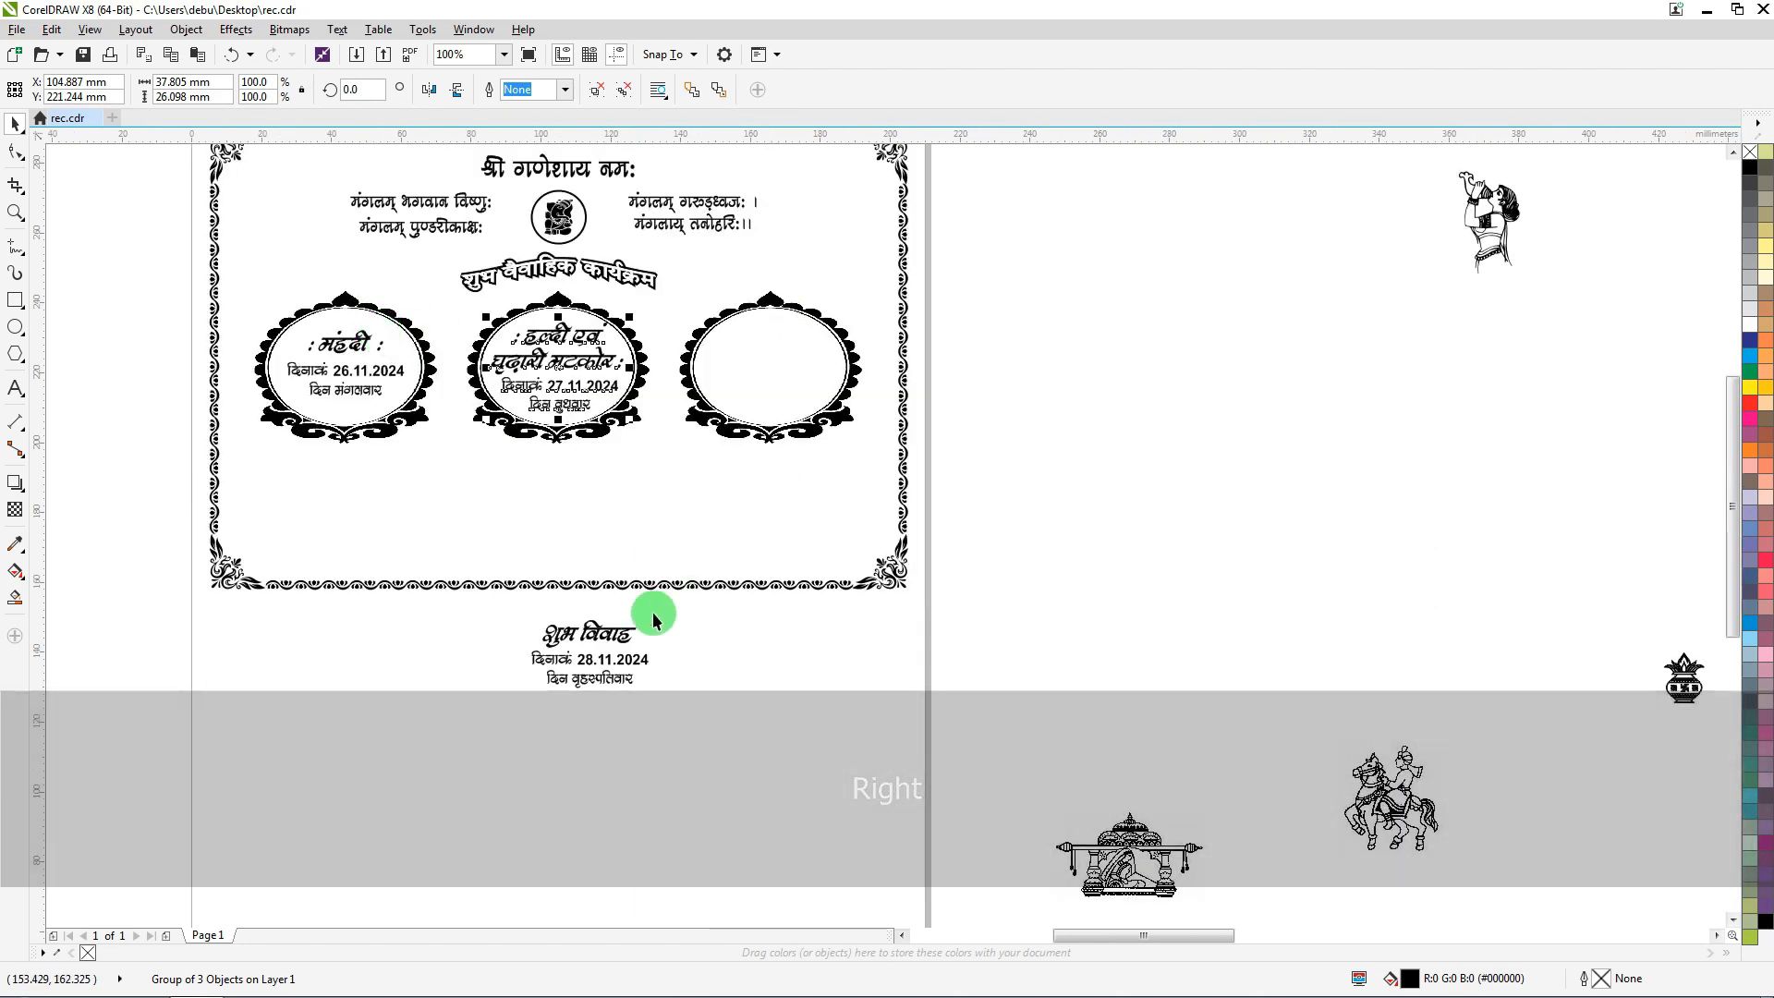
{"action": "left_click_drag", "start_coordinate": [592, 649], "coordinate": [773, 341]}
{"action": "scroll", "coordinate": [773, 341], "scroll_direction": "up", "scroll_amount": 1}
{"action": "key", "text": "Left"}
{"action": "key", "text": "Left"}
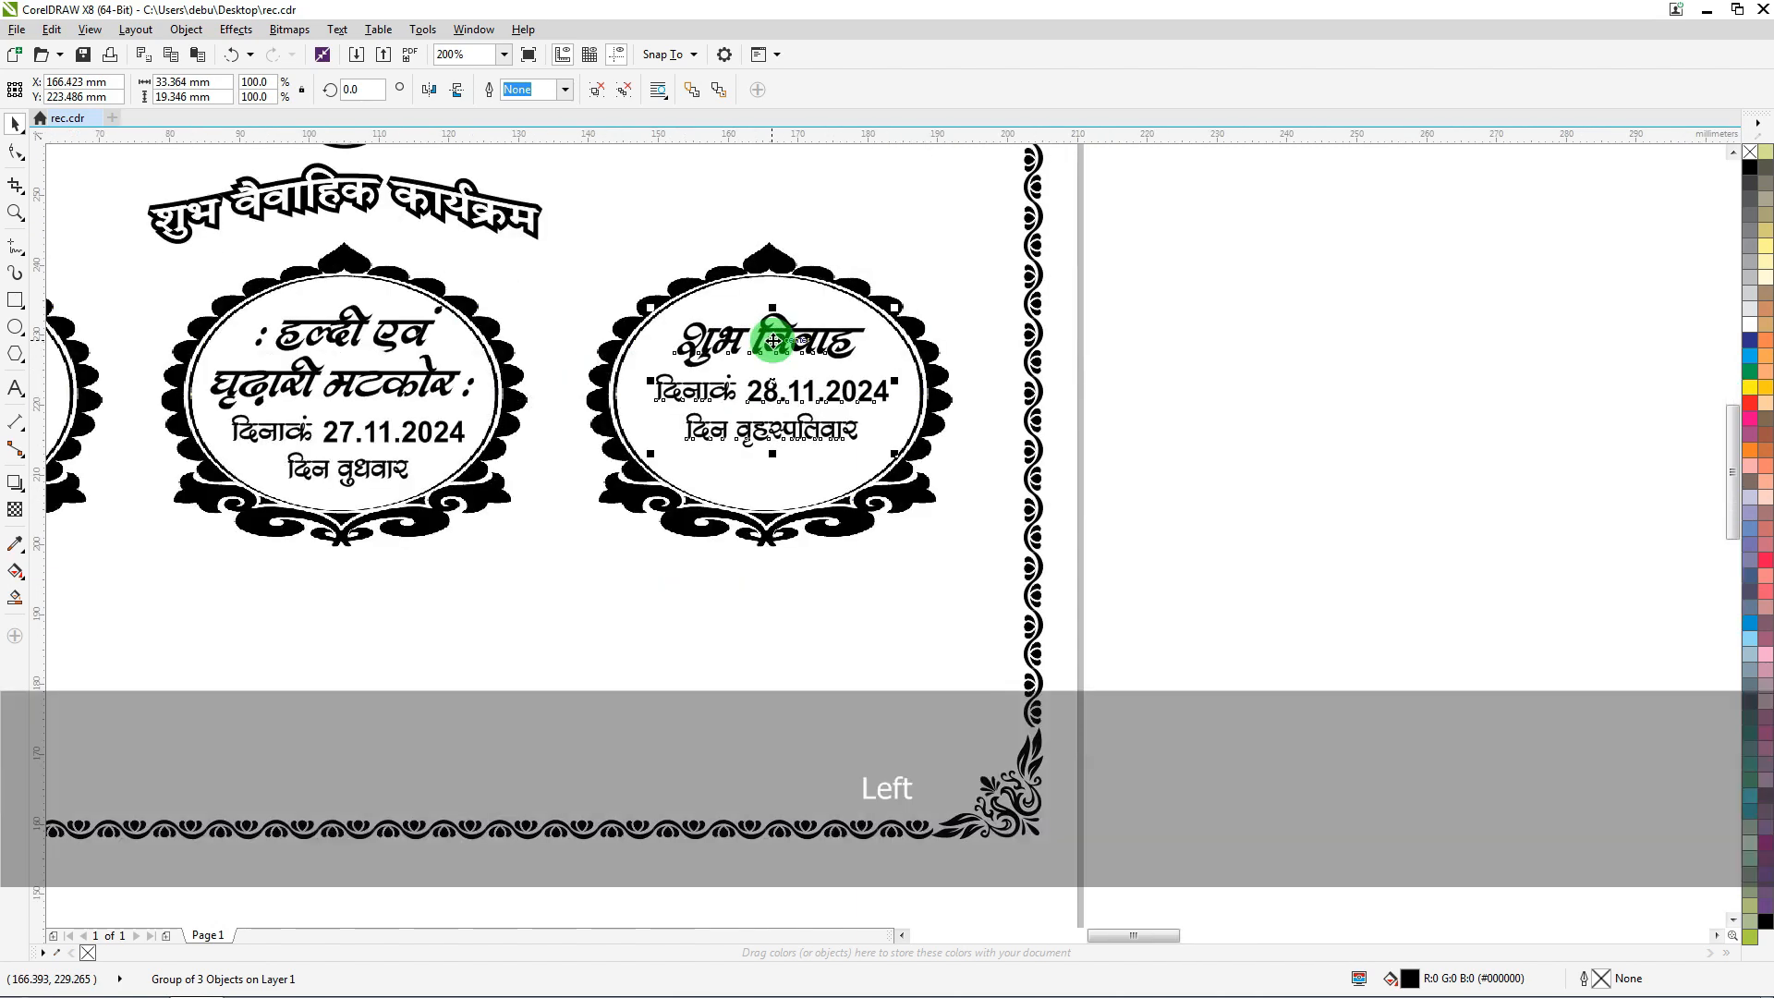
{"action": "key", "text": "Down"}
{"action": "key", "text": "Down"}
{"action": "key", "text": "Down"}
{"action": "key", "text": "Down"}
{"action": "key", "text": "Down"}
{"action": "key", "text": "Down"}
{"action": "key", "text": "Down"}
{"action": "key", "text": "Left"}
{"action": "key", "text": "Left"}
{"action": "key", "text": "Left"}
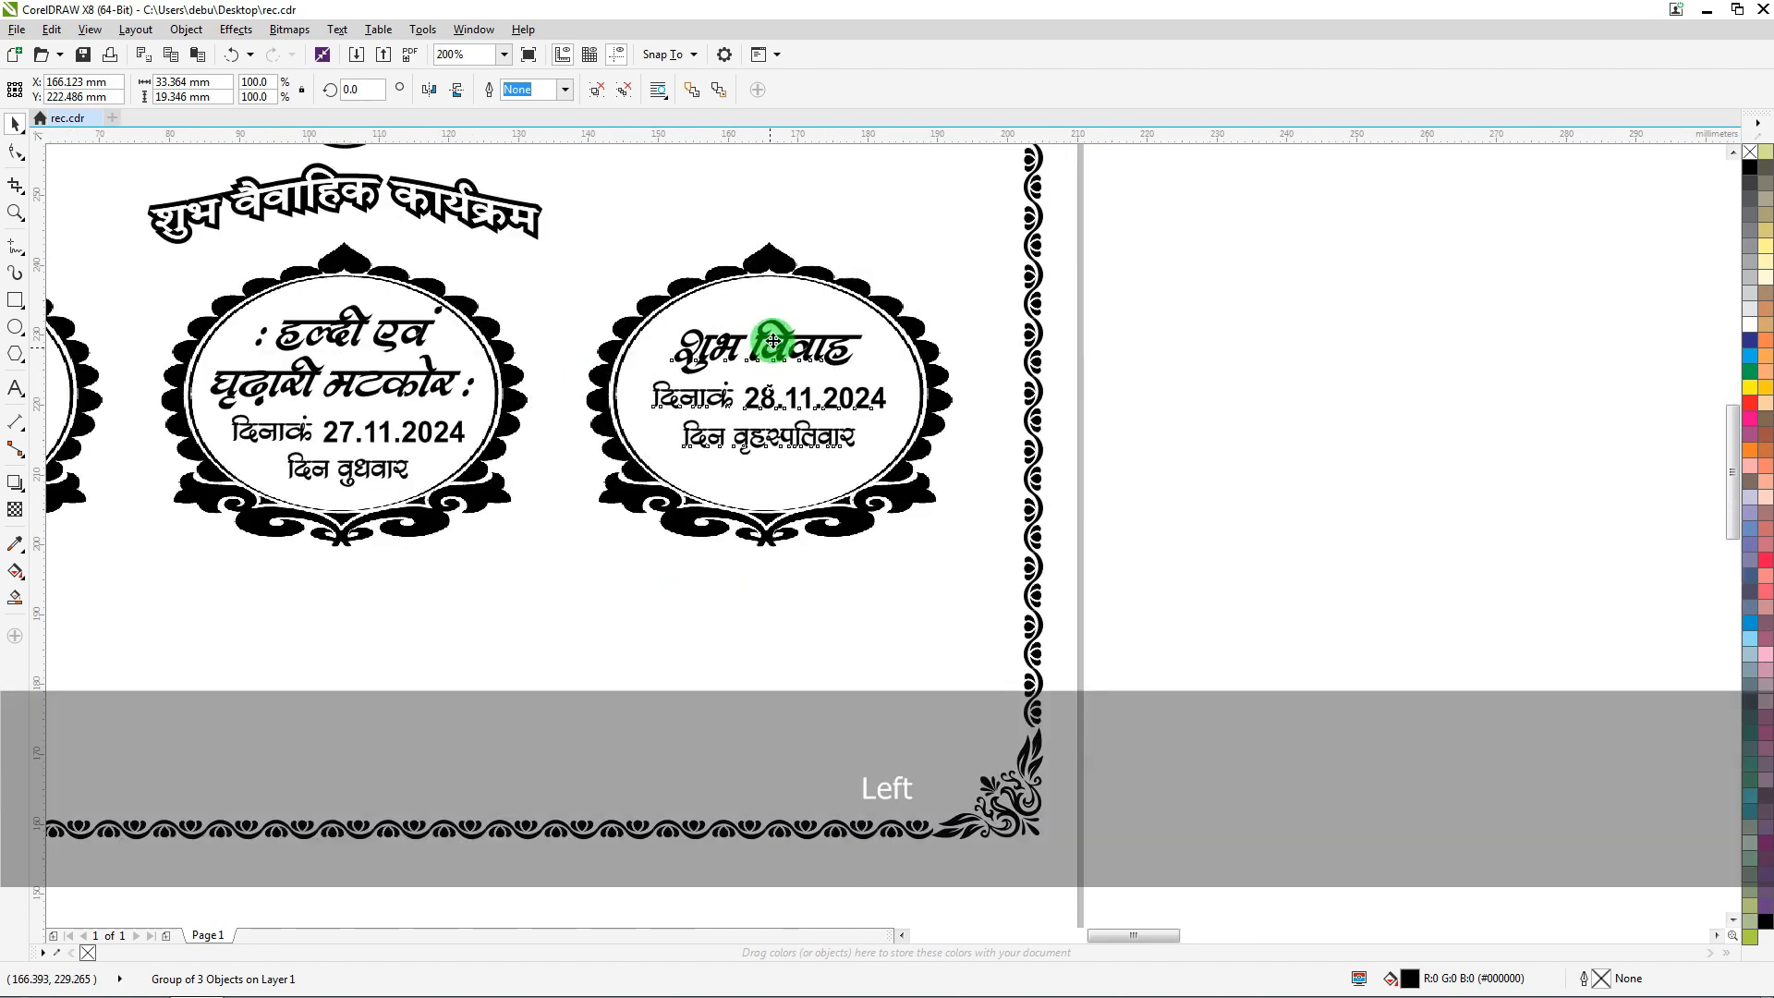
{"action": "scroll", "coordinate": [774, 340], "scroll_direction": "up", "scroll_amount": 1}
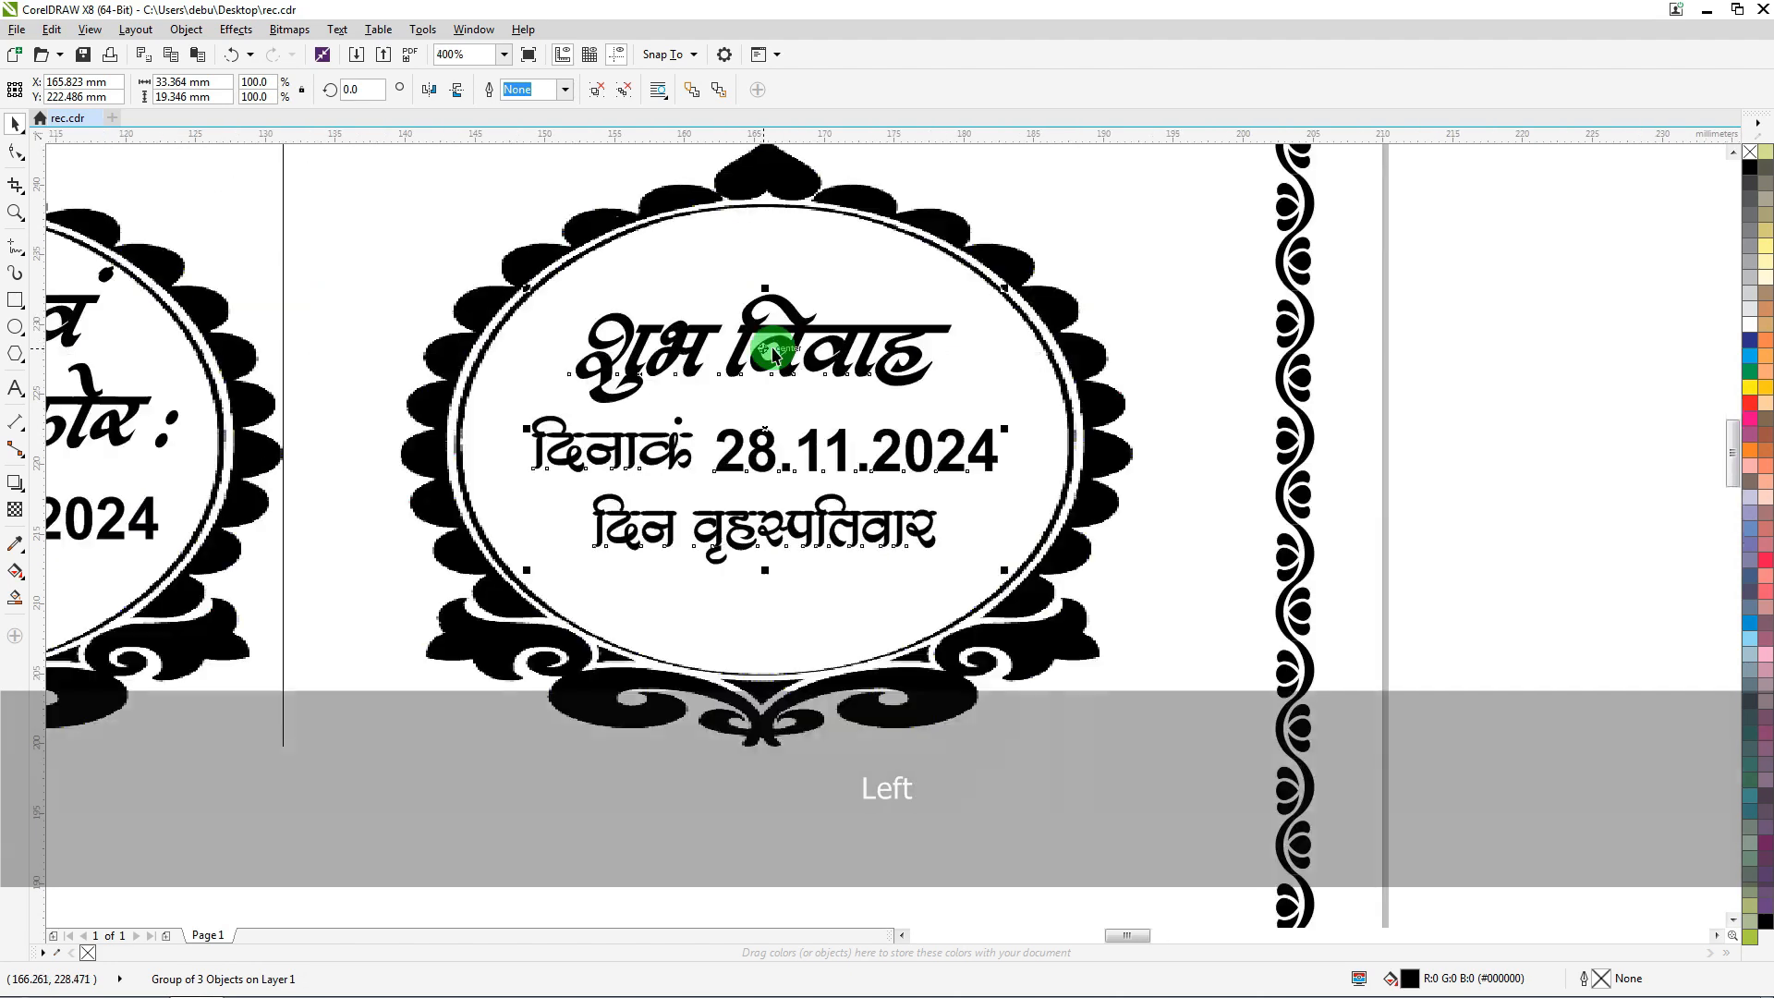
{"action": "key", "text": "Right"}
{"action": "key", "text": "Right"}
{"action": "key", "text": "Up"}
{"action": "key", "text": "Up"}
{"action": "key", "text": "Up"}
Read the wedding venue and बाल आग्रह lines in the handwritten text
{"action": "scroll", "coordinate": [182, 347], "scroll_direction": "down", "scroll_amount": 3}
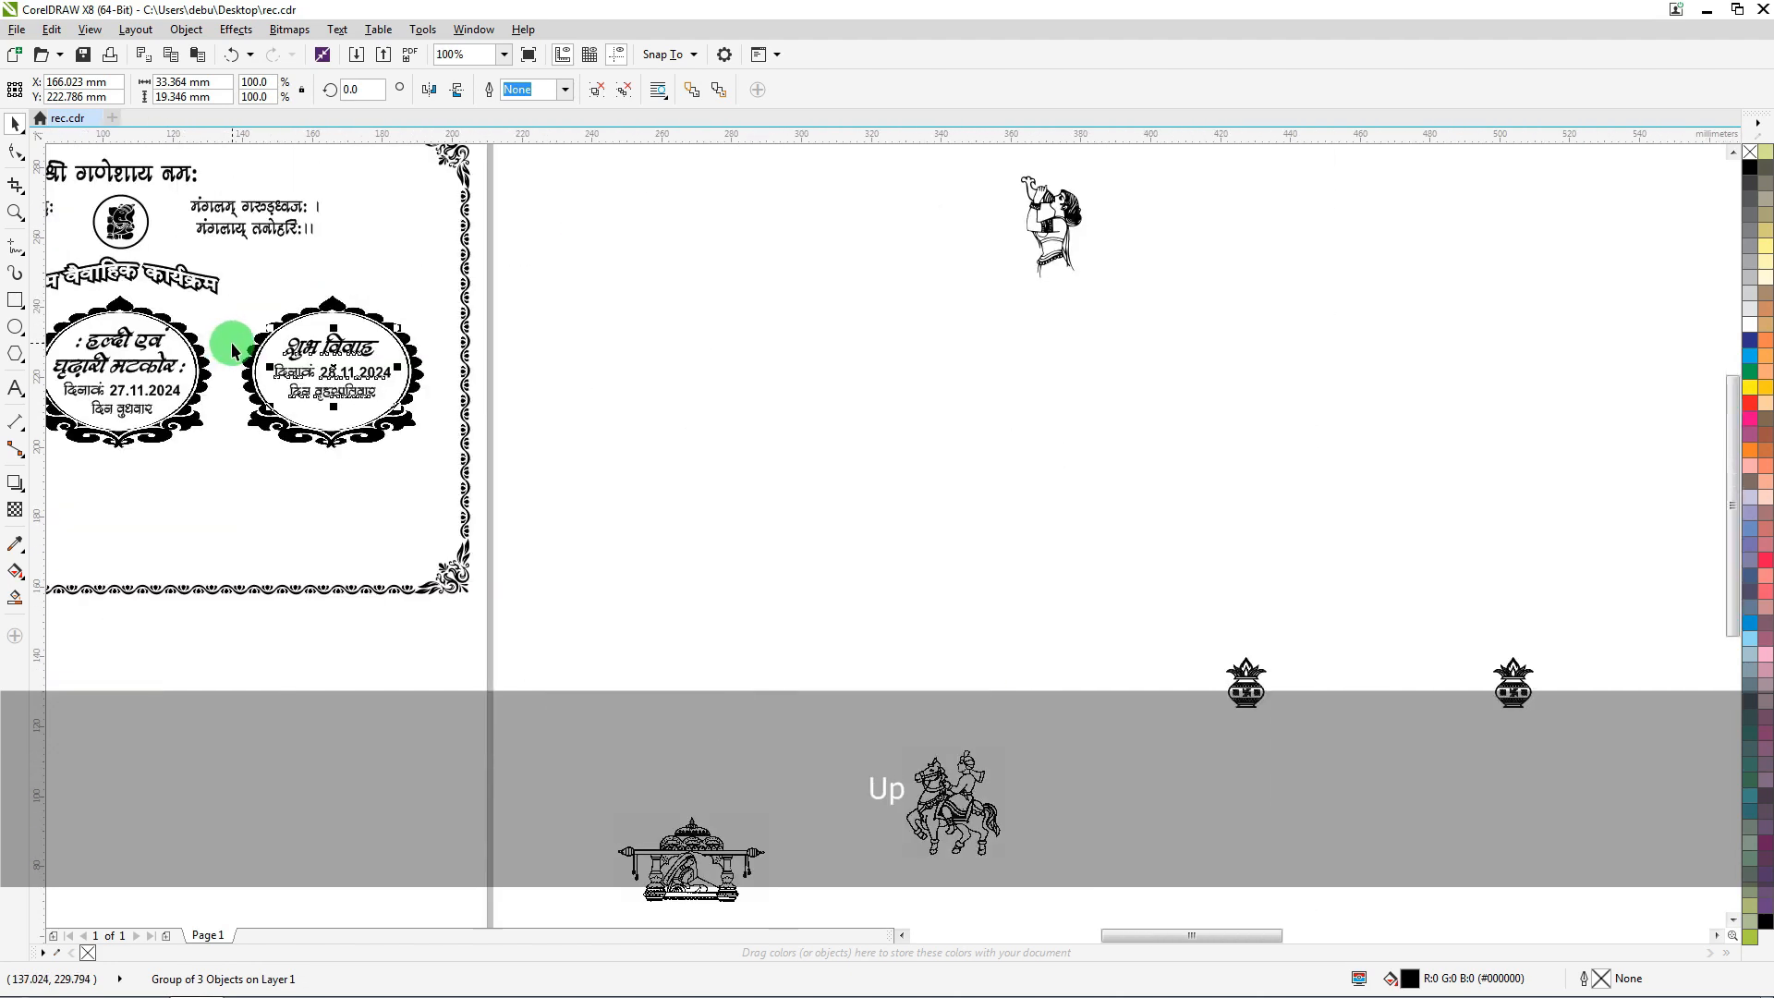
{"action": "scroll", "coordinate": [238, 345], "scroll_direction": "down", "scroll_amount": 1}
{"action": "scroll", "coordinate": [787, 340], "scroll_direction": "down", "scroll_amount": 1}
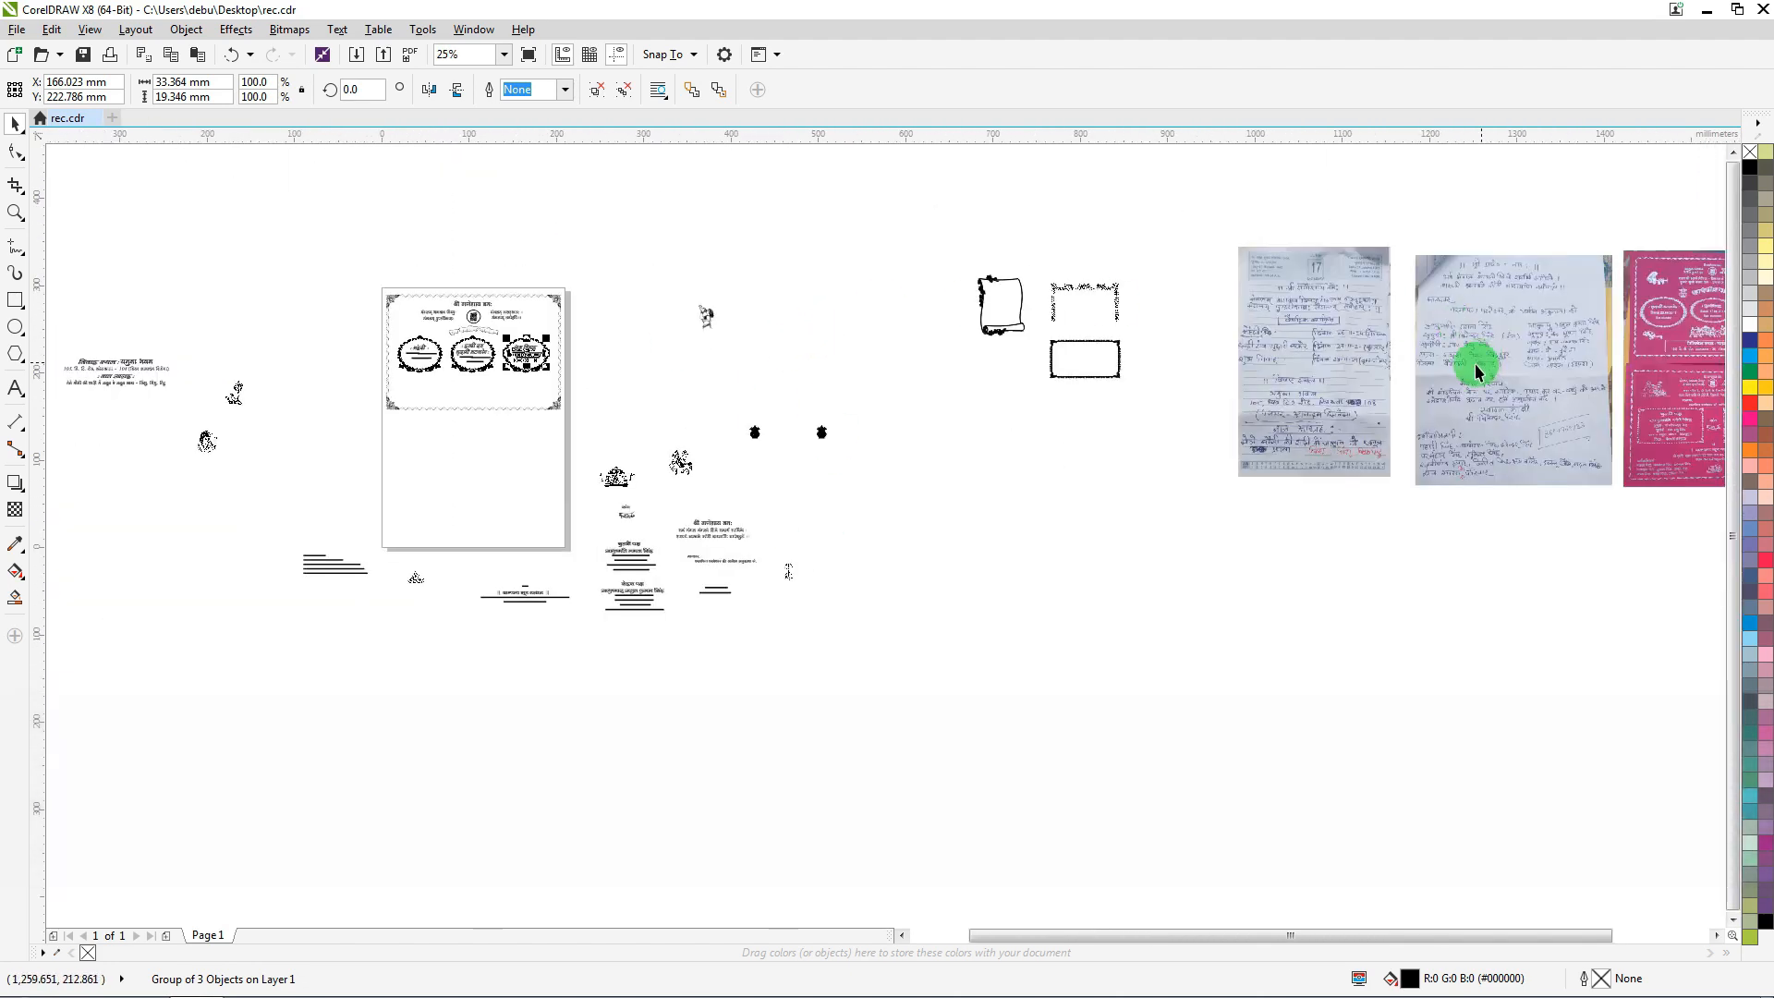
{"action": "scroll", "coordinate": [1324, 431], "scroll_direction": "up", "scroll_amount": 2}
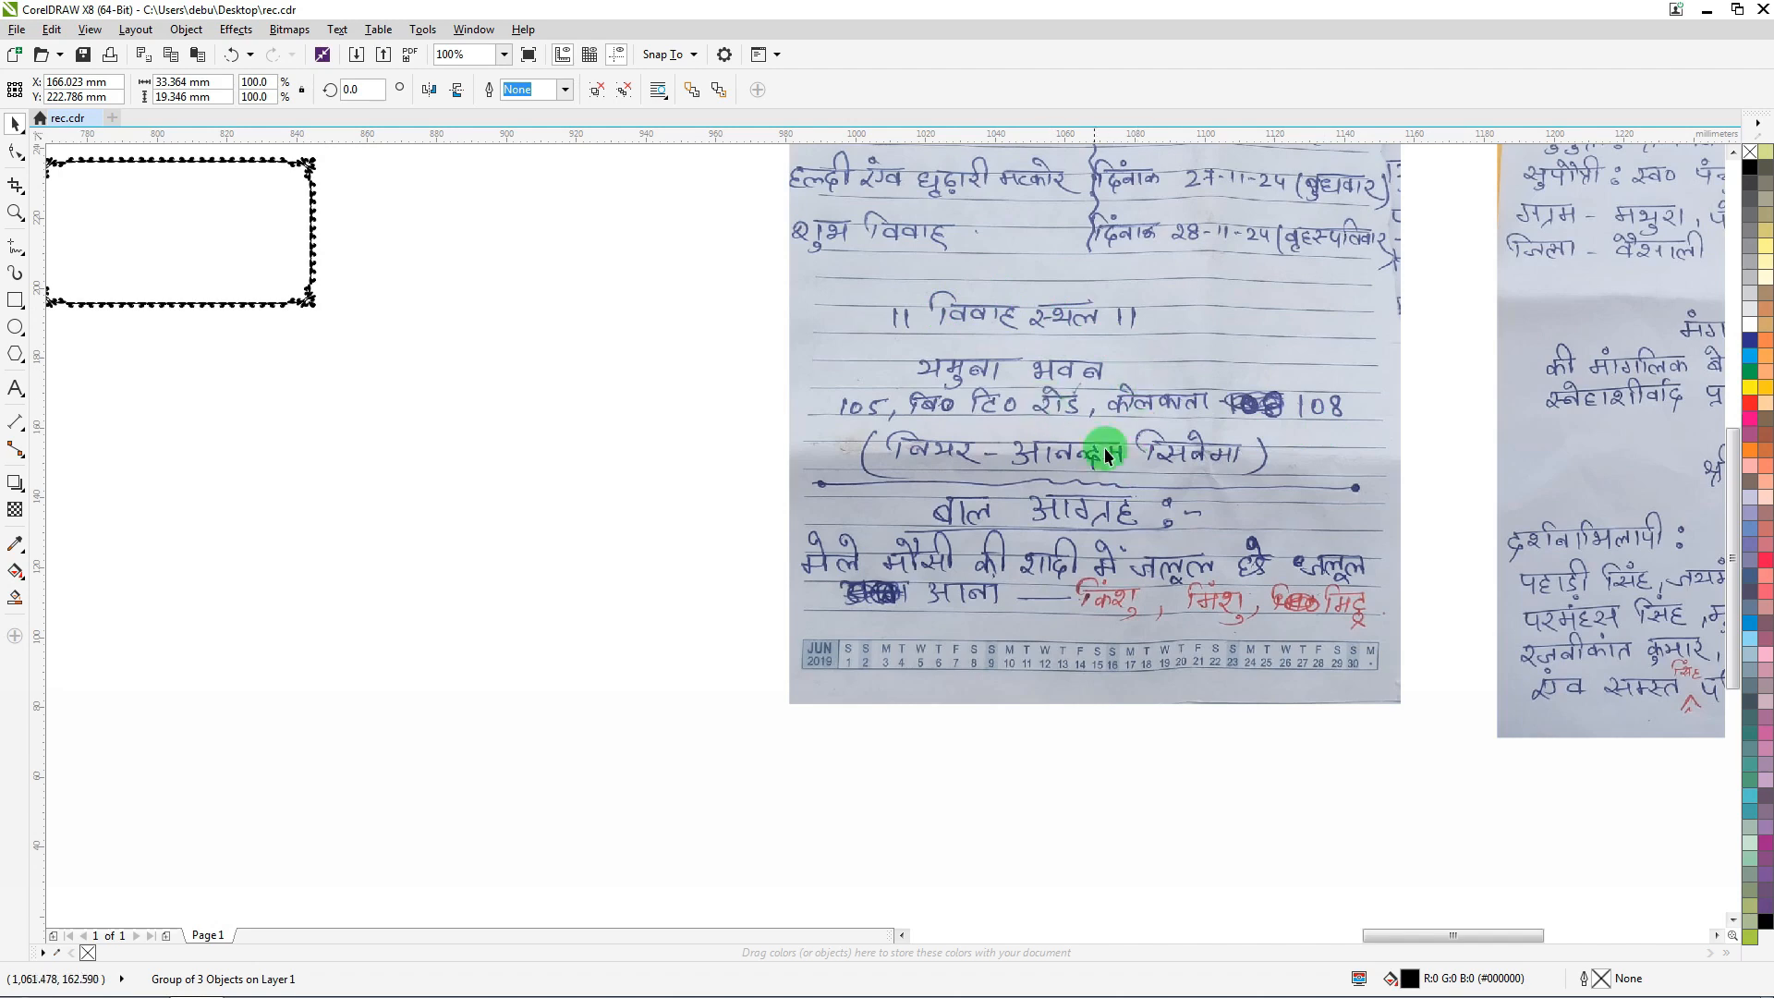
{"action": "scroll", "coordinate": [1124, 533], "scroll_direction": "up", "scroll_amount": 1}
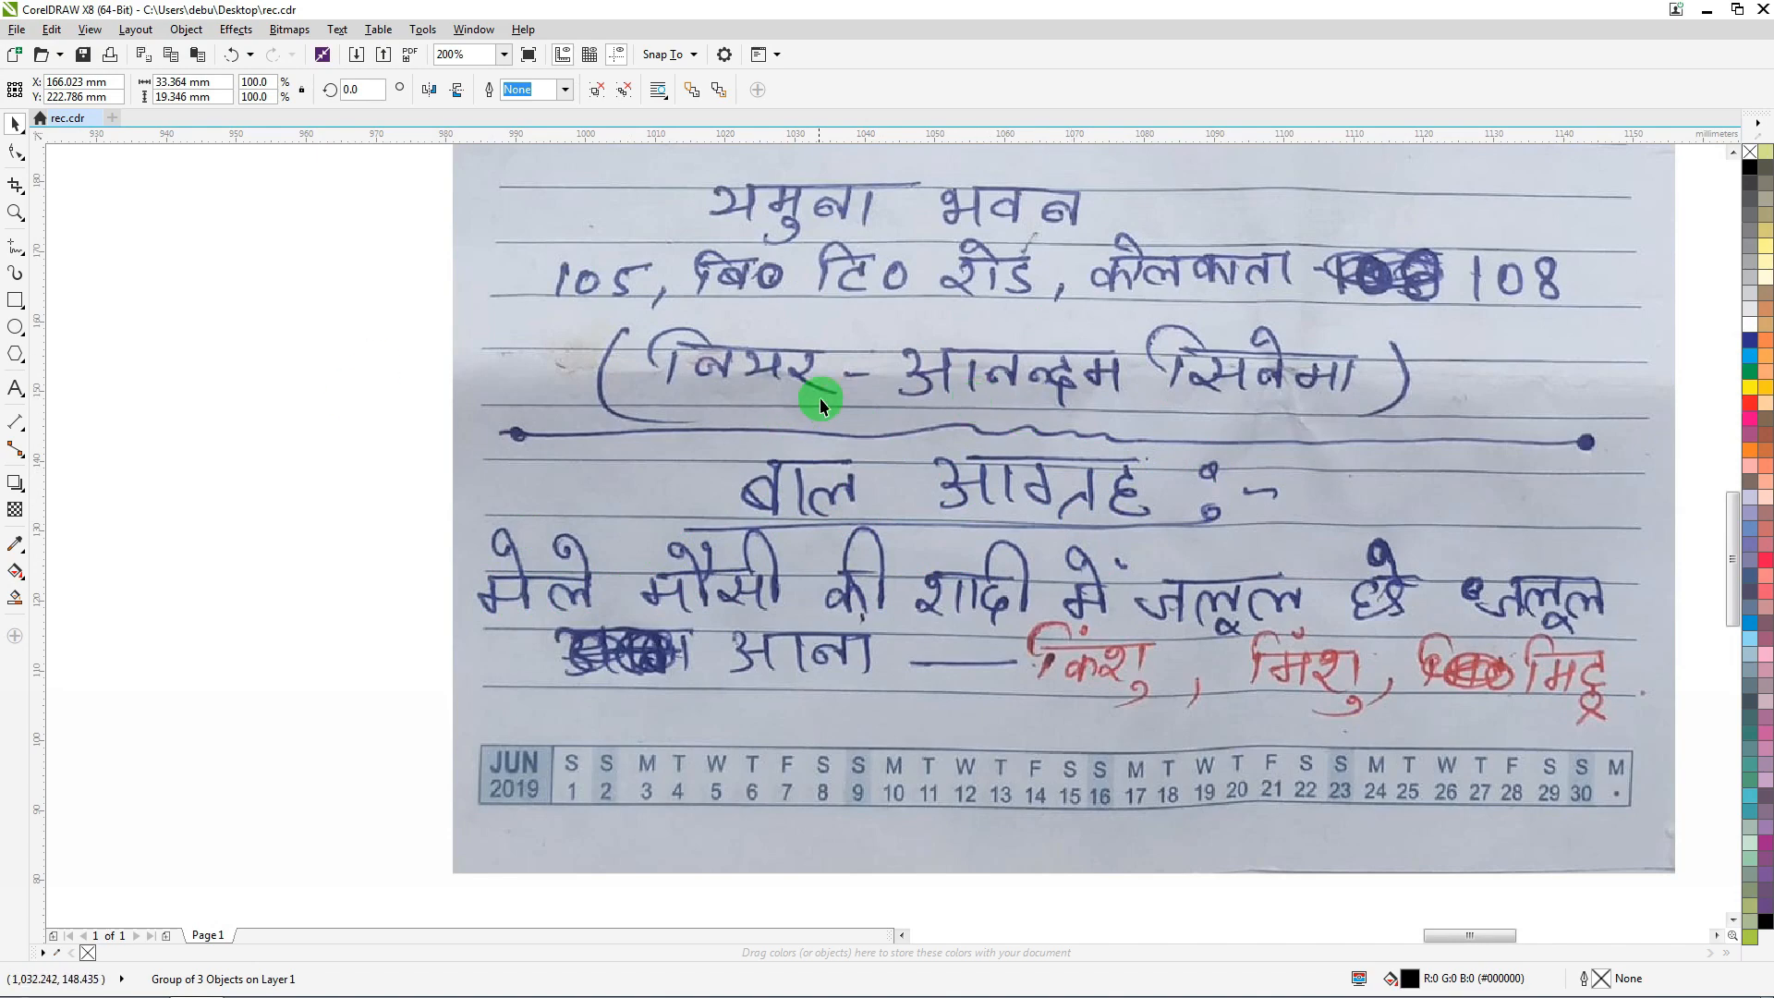
{"action": "scroll", "coordinate": [918, 385], "scroll_direction": "down", "scroll_amount": 3}
{"action": "scroll", "coordinate": [623, 473], "scroll_direction": "down", "scroll_amount": 1}
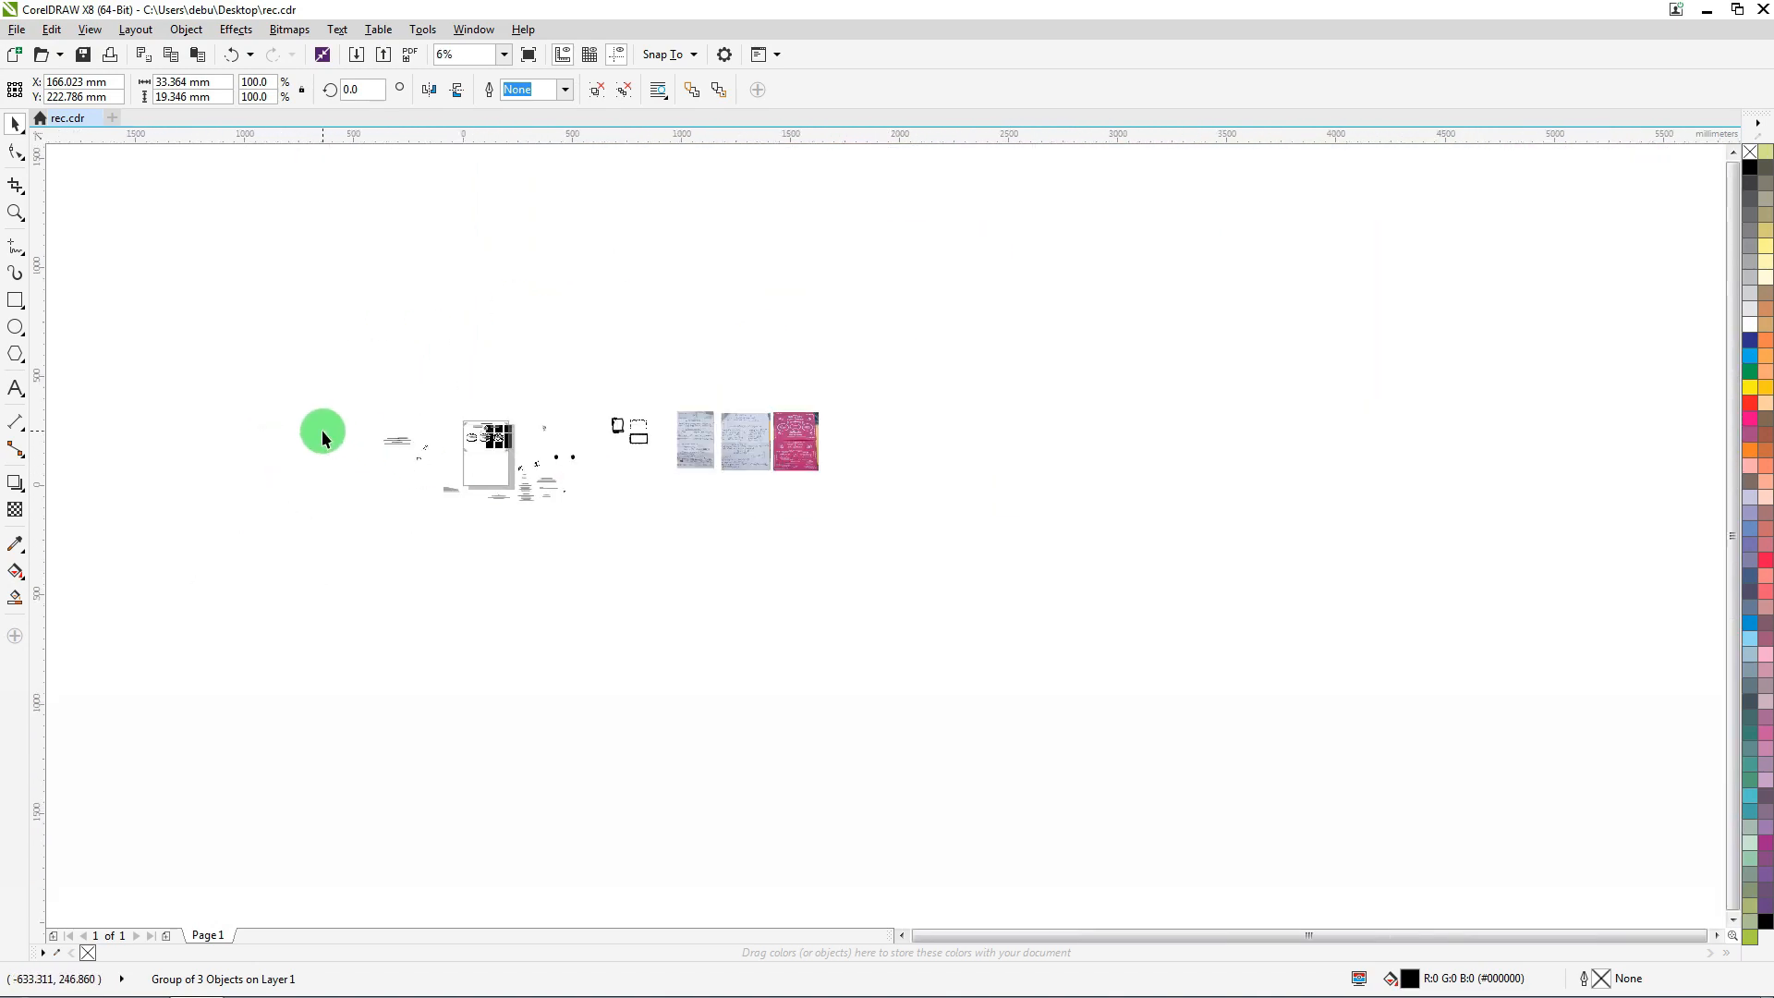
Move the four typeset विवाह स्थल and बाल आग्रह lines into the card below the oval frames
{"action": "scroll", "coordinate": [508, 454], "scroll_direction": "up", "scroll_amount": 2}
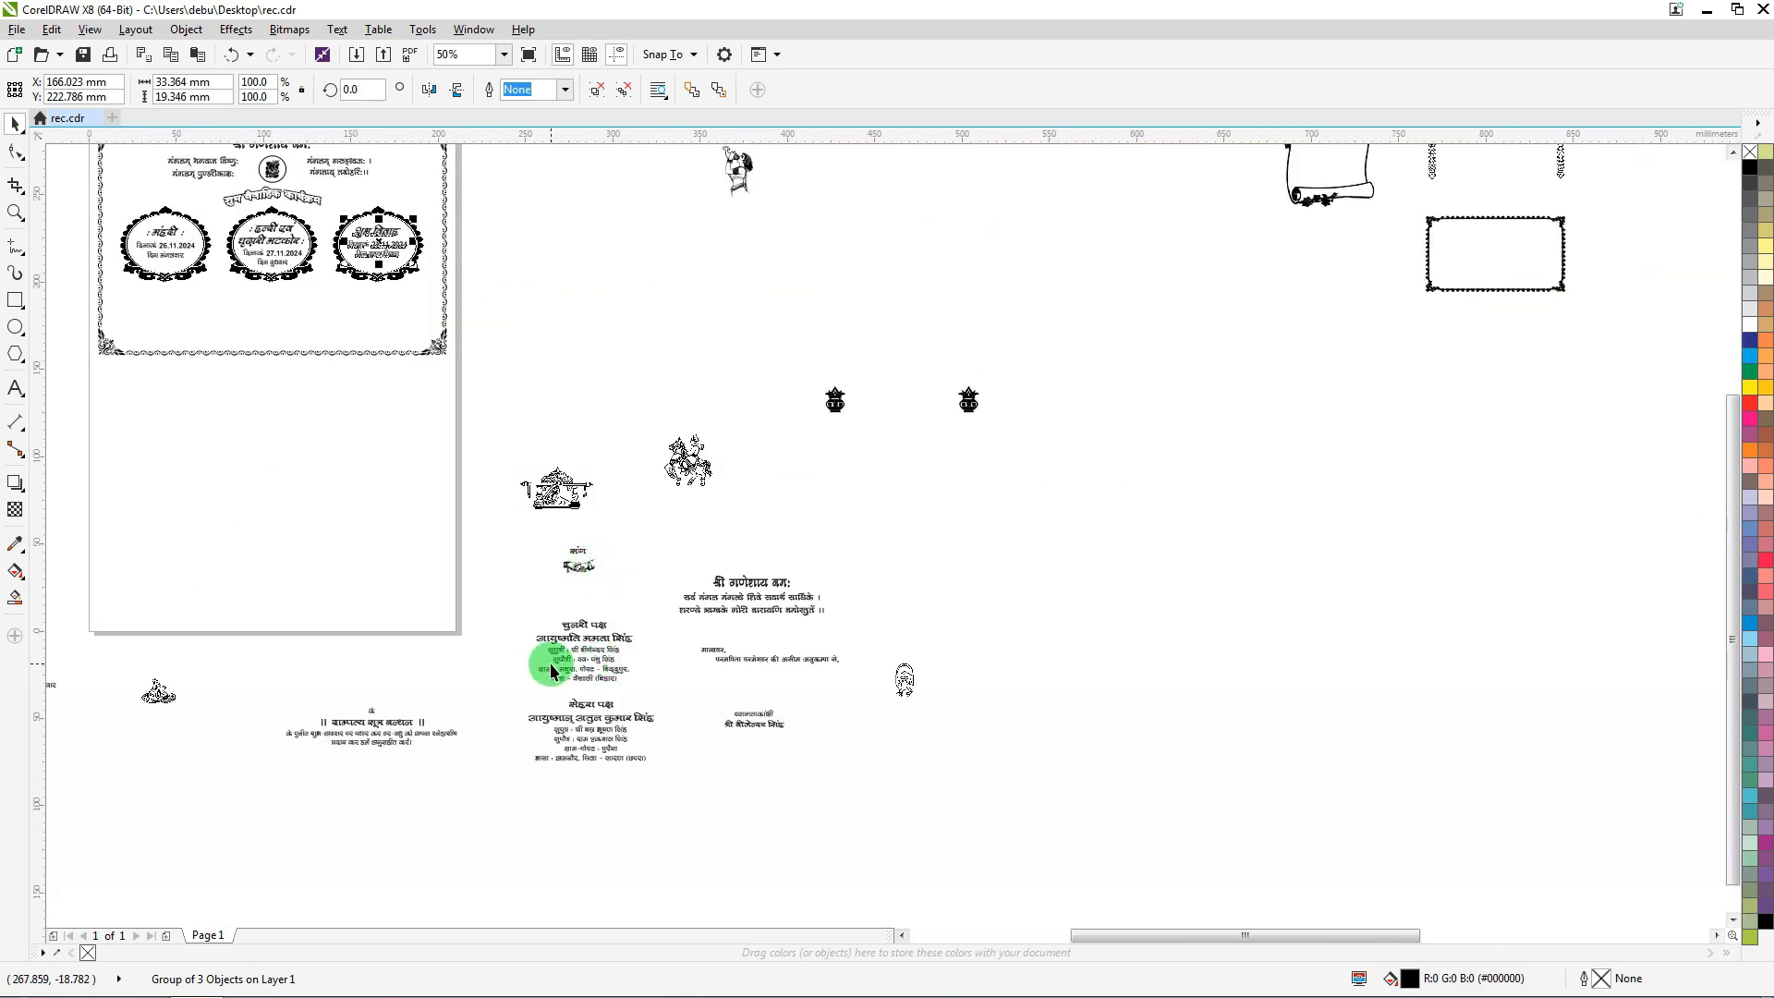
{"action": "scroll", "coordinate": [550, 662], "scroll_direction": "up", "scroll_amount": 1}
{"action": "scroll", "coordinate": [647, 471], "scroll_direction": "down", "scroll_amount": 2}
{"action": "scroll", "coordinate": [59, 411], "scroll_direction": "up", "scroll_amount": 1}
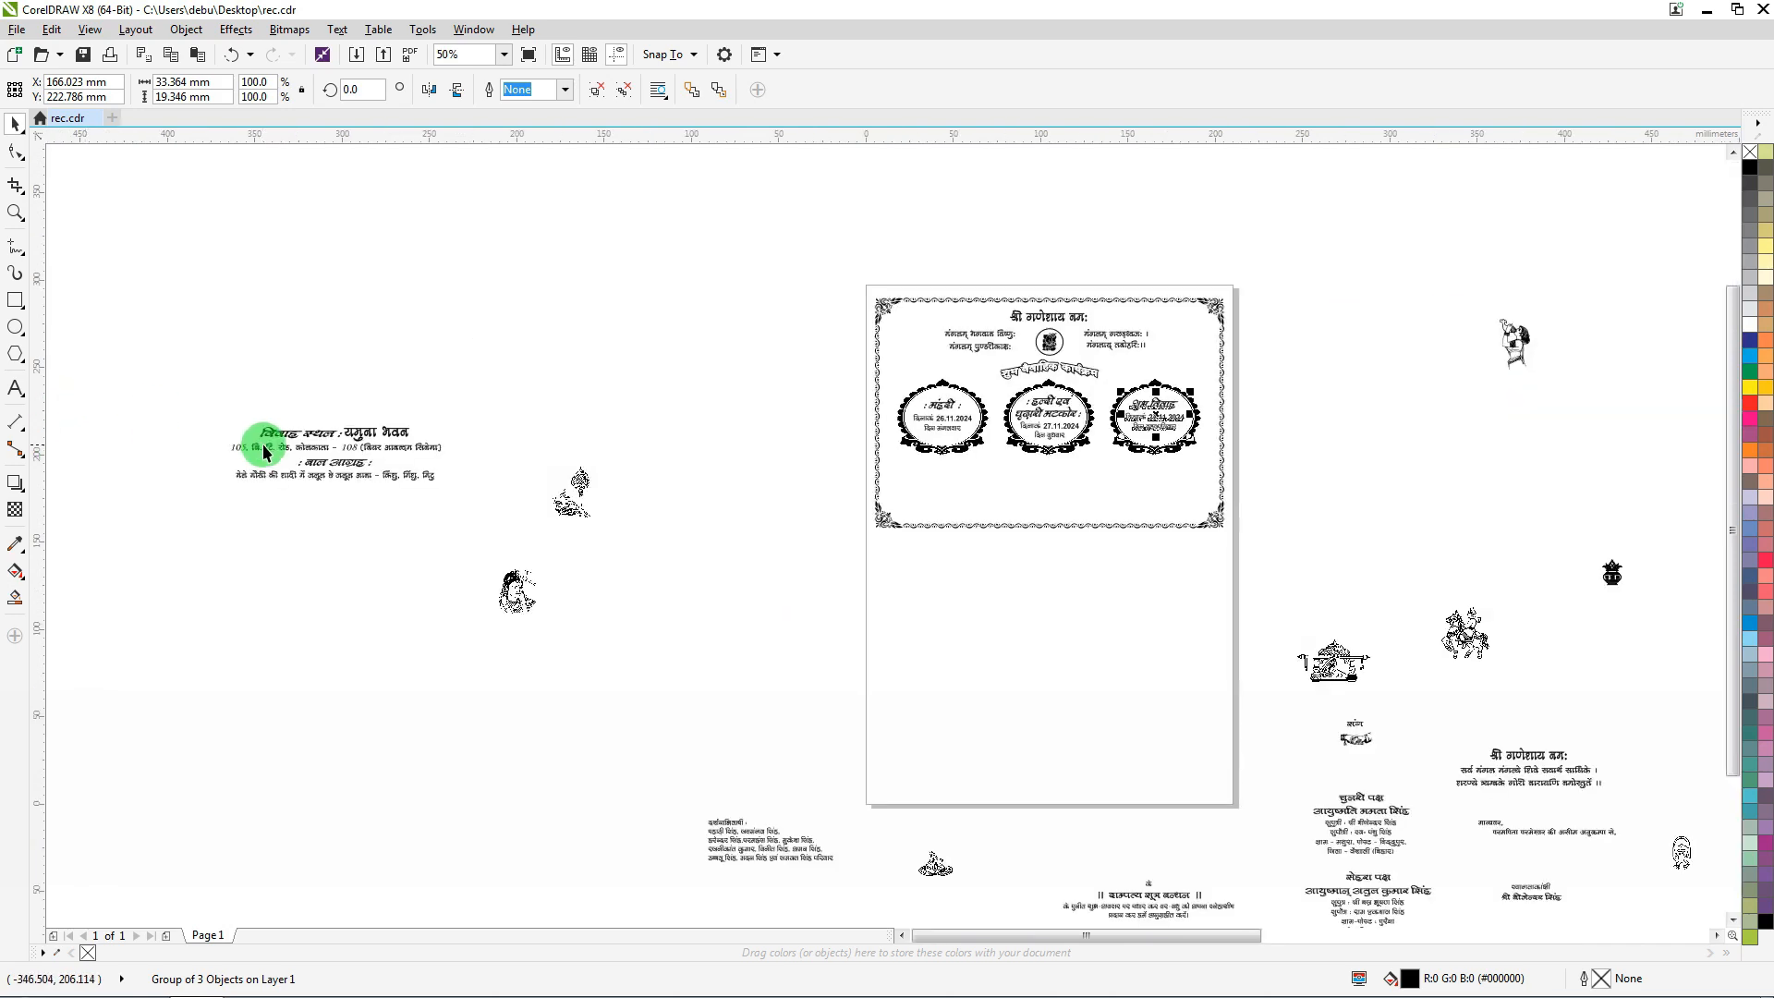
{"action": "left_click_drag", "start_coordinate": [175, 357], "coordinate": [452, 507]}
{"action": "left_click_drag", "start_coordinate": [301, 447], "coordinate": [1035, 475]}
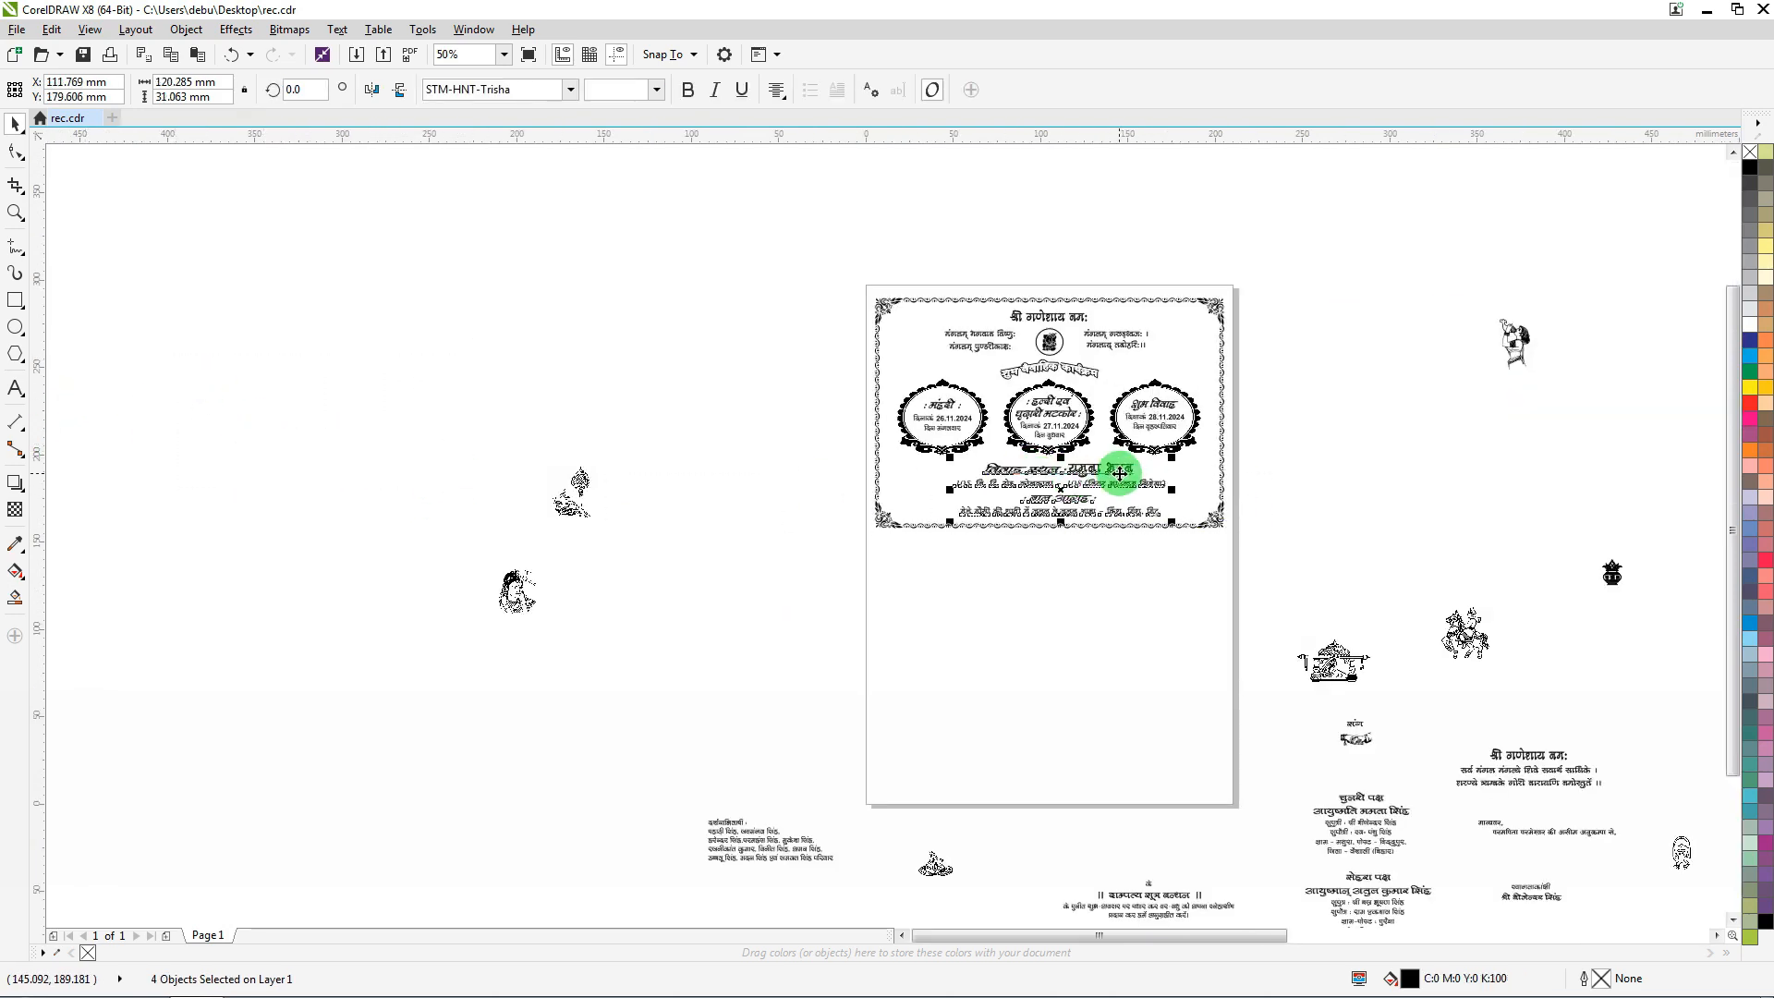
Centre the विवाह स्थल and बाल आग्रह lines horizontally on the ornamental border
{"action": "scroll", "coordinate": [1120, 474], "scroll_direction": "up", "scroll_amount": 2}
{"action": "left_click", "coordinate": [1506, 369], "text": "shift"}
{"action": "key", "text": "c"}
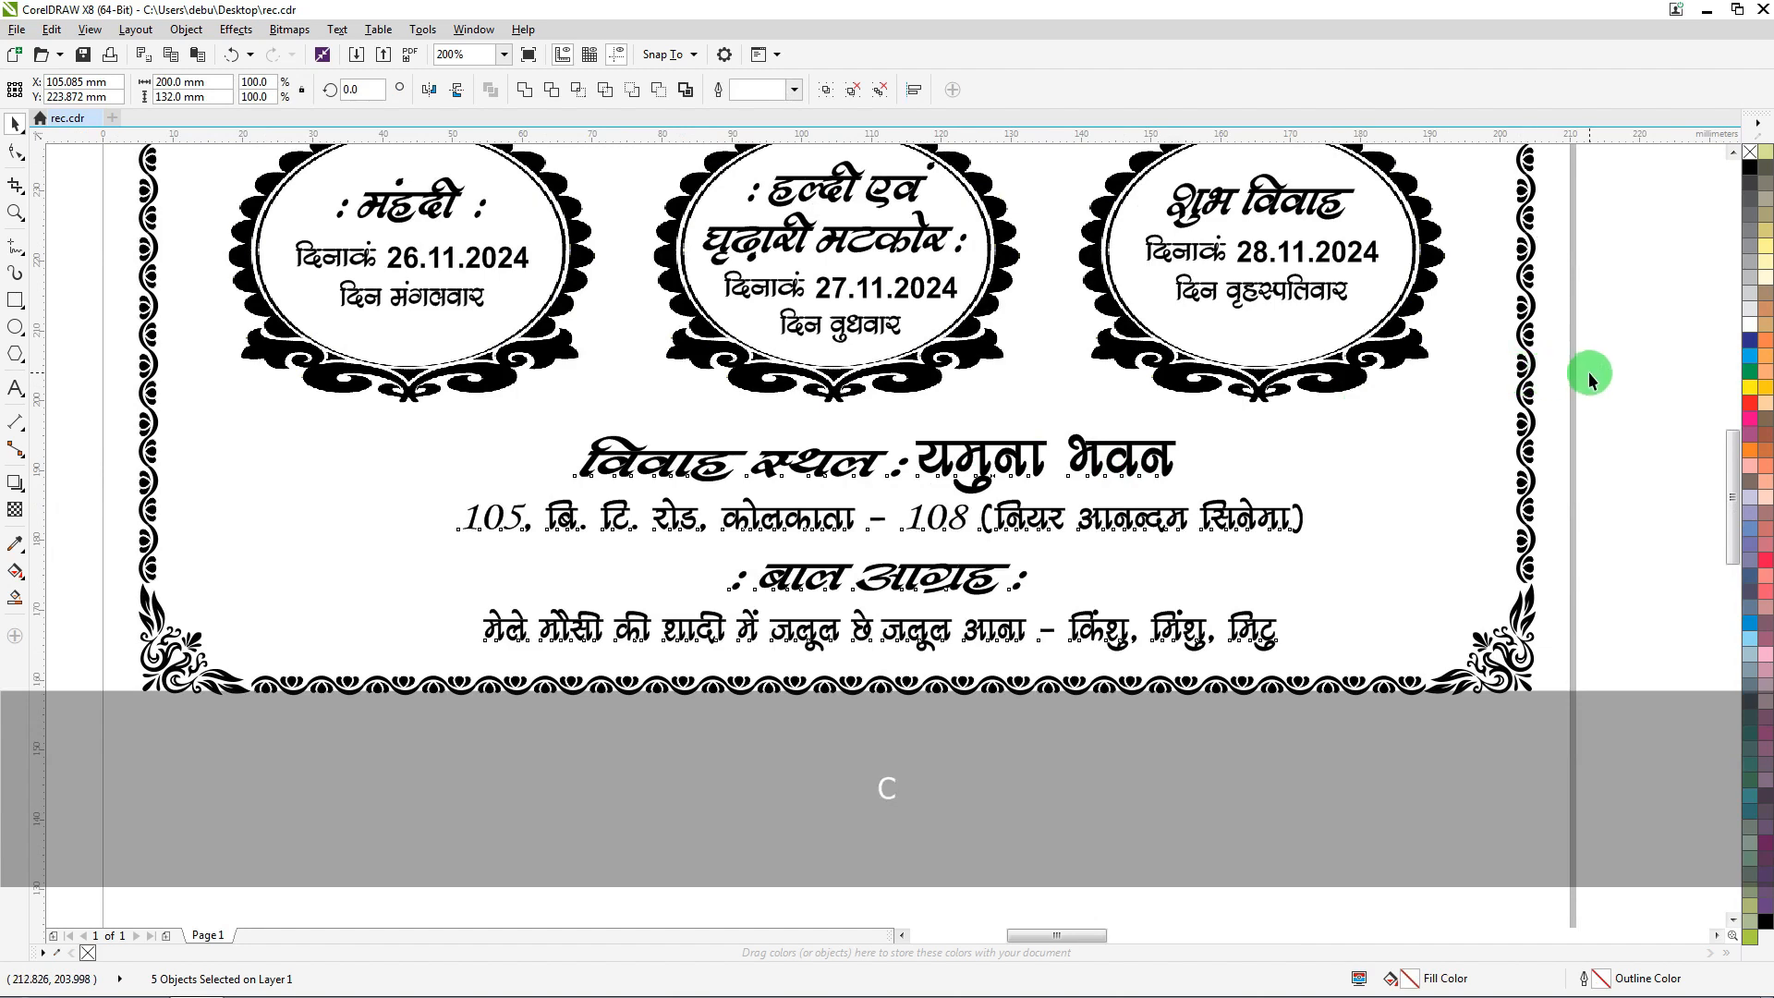
{"action": "left_click", "coordinate": [492, 461]}
Nudge the four विवाह स्थल and बाल आग्रह lines up about 0.3 mm, away from the lower border
{"action": "scroll", "coordinate": [649, 442], "scroll_direction": "down", "scroll_amount": 1}
{"action": "left_click_drag", "start_coordinate": [943, 653], "coordinate": [366, 379]}
{"action": "scroll", "coordinate": [552, 447], "scroll_direction": "up", "scroll_amount": 1}
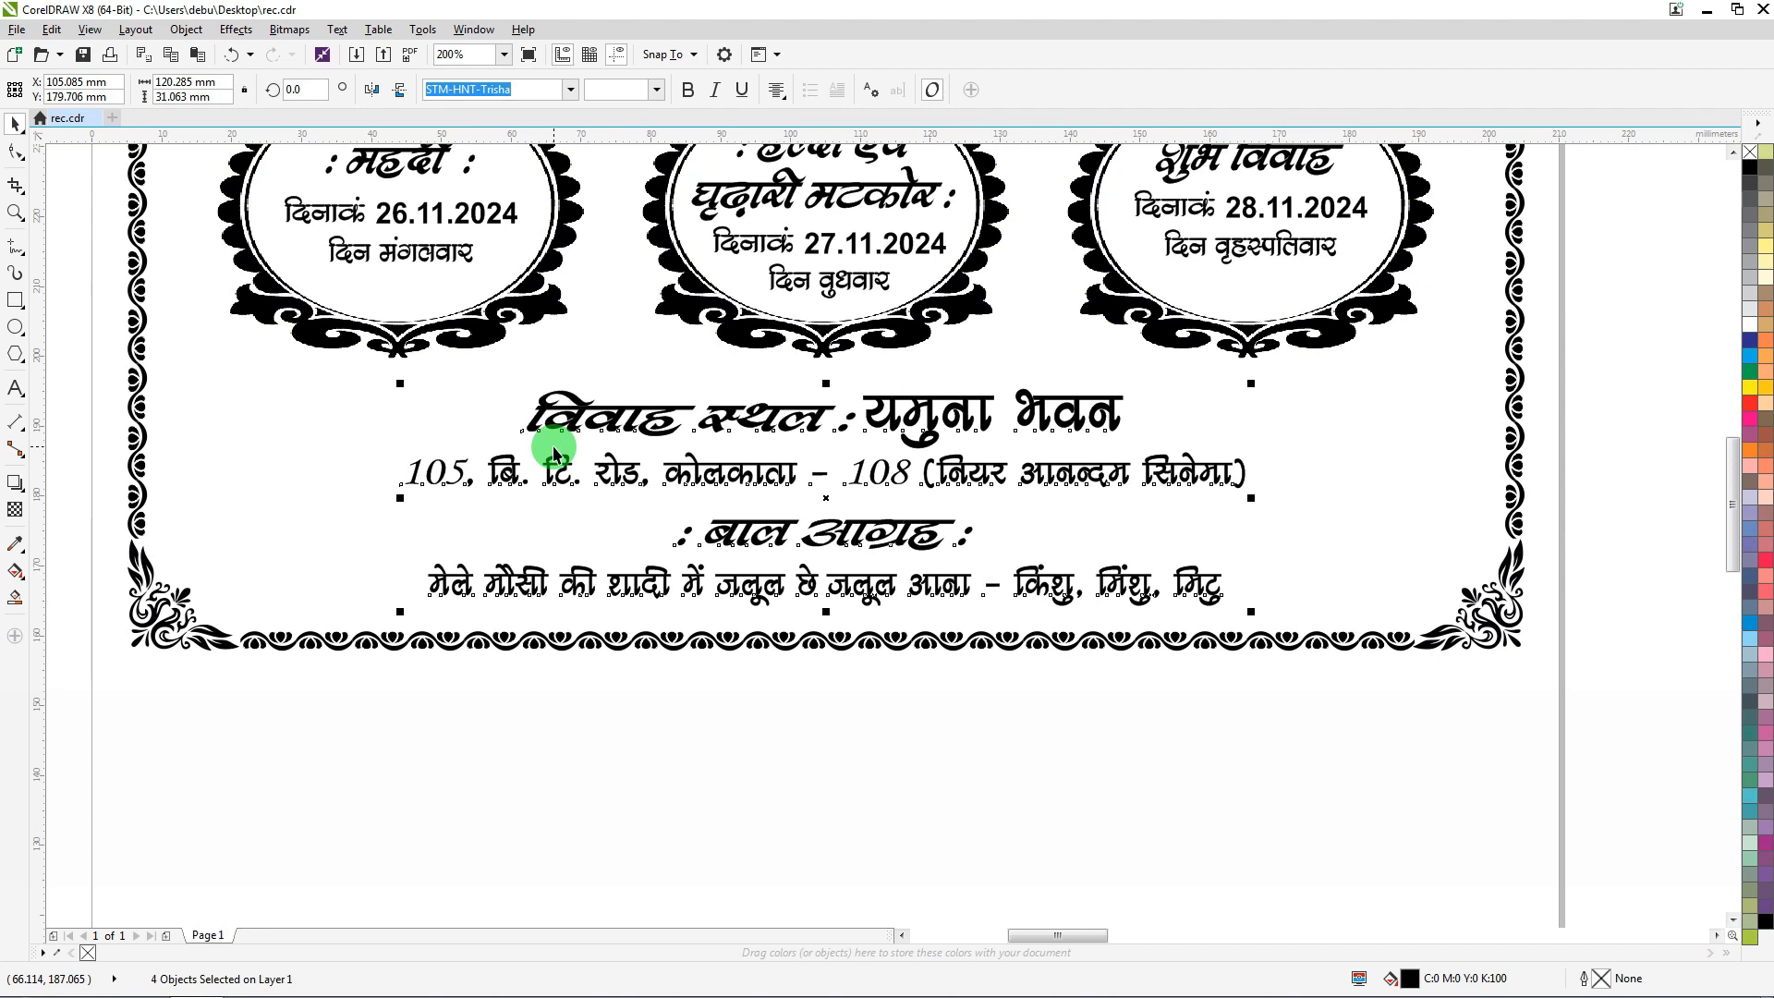
{"action": "left_click_drag", "start_coordinate": [1411, 817], "coordinate": [323, 375]}
{"action": "key", "text": "Up"}
{"action": "key", "text": "Up"}
{"action": "key", "text": "Up"}
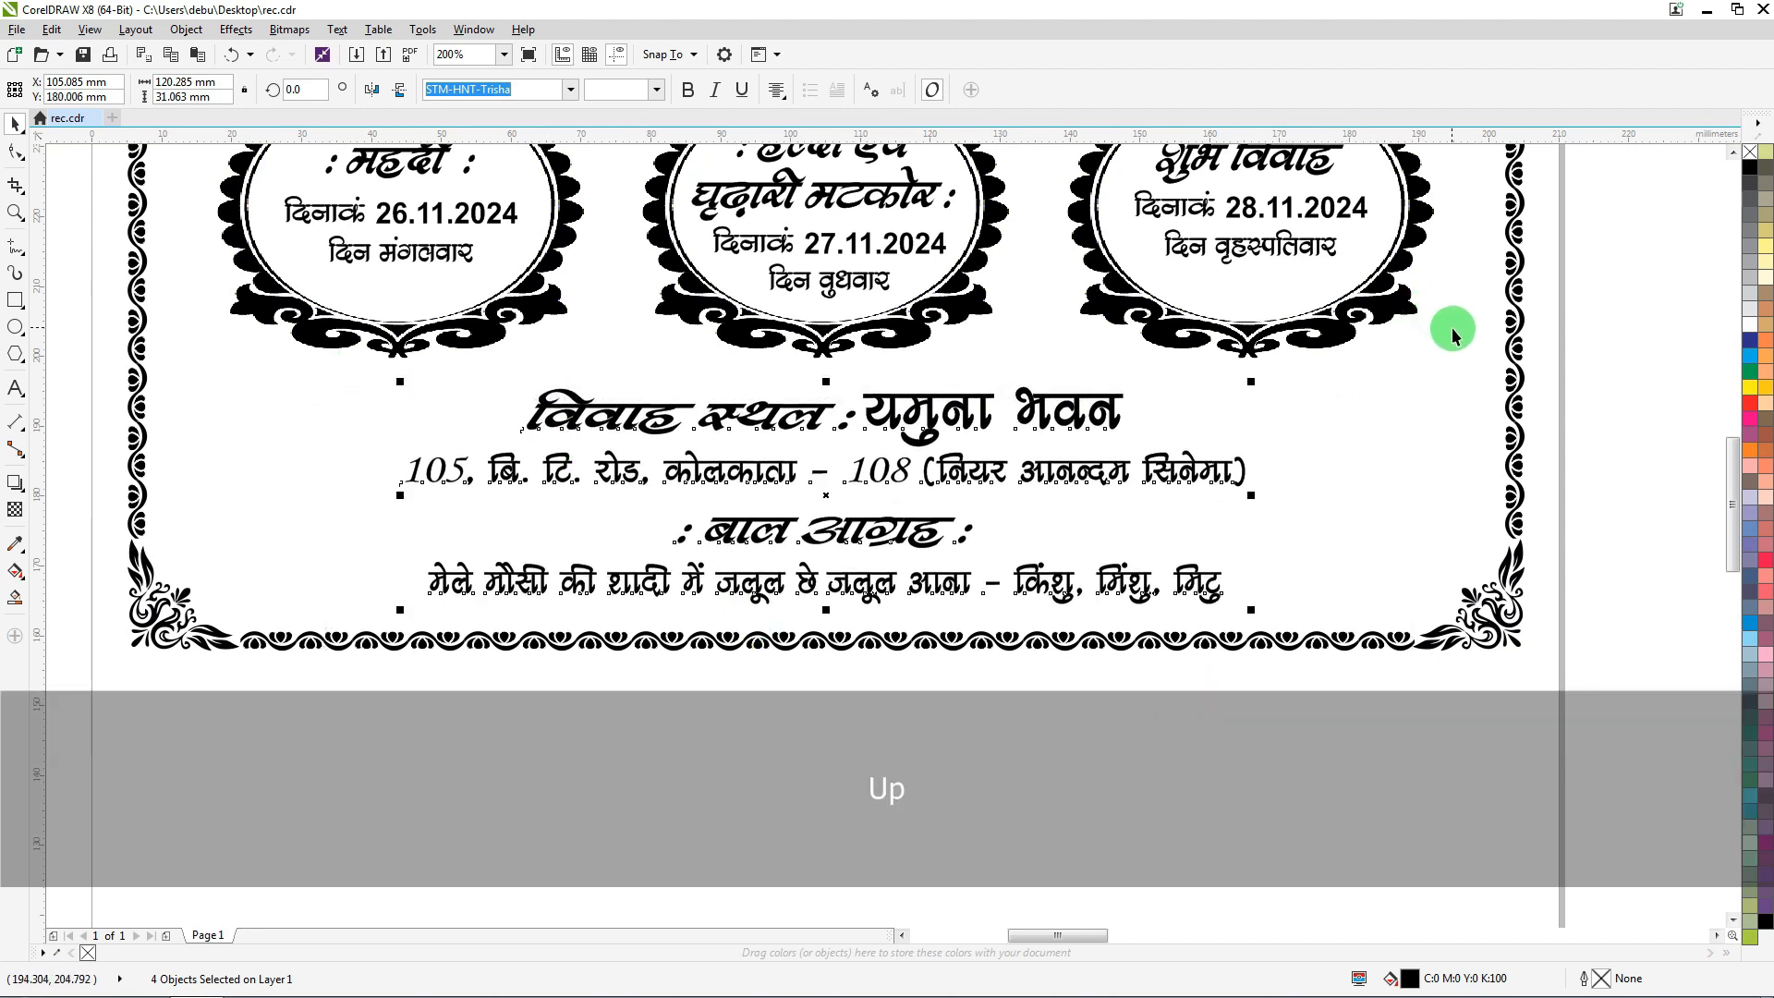
Realign the horizontal centre of the raised venue and बाल आग्रह lines with the ornamental border
{"action": "left_click", "coordinate": [1513, 294], "text": "shift"}
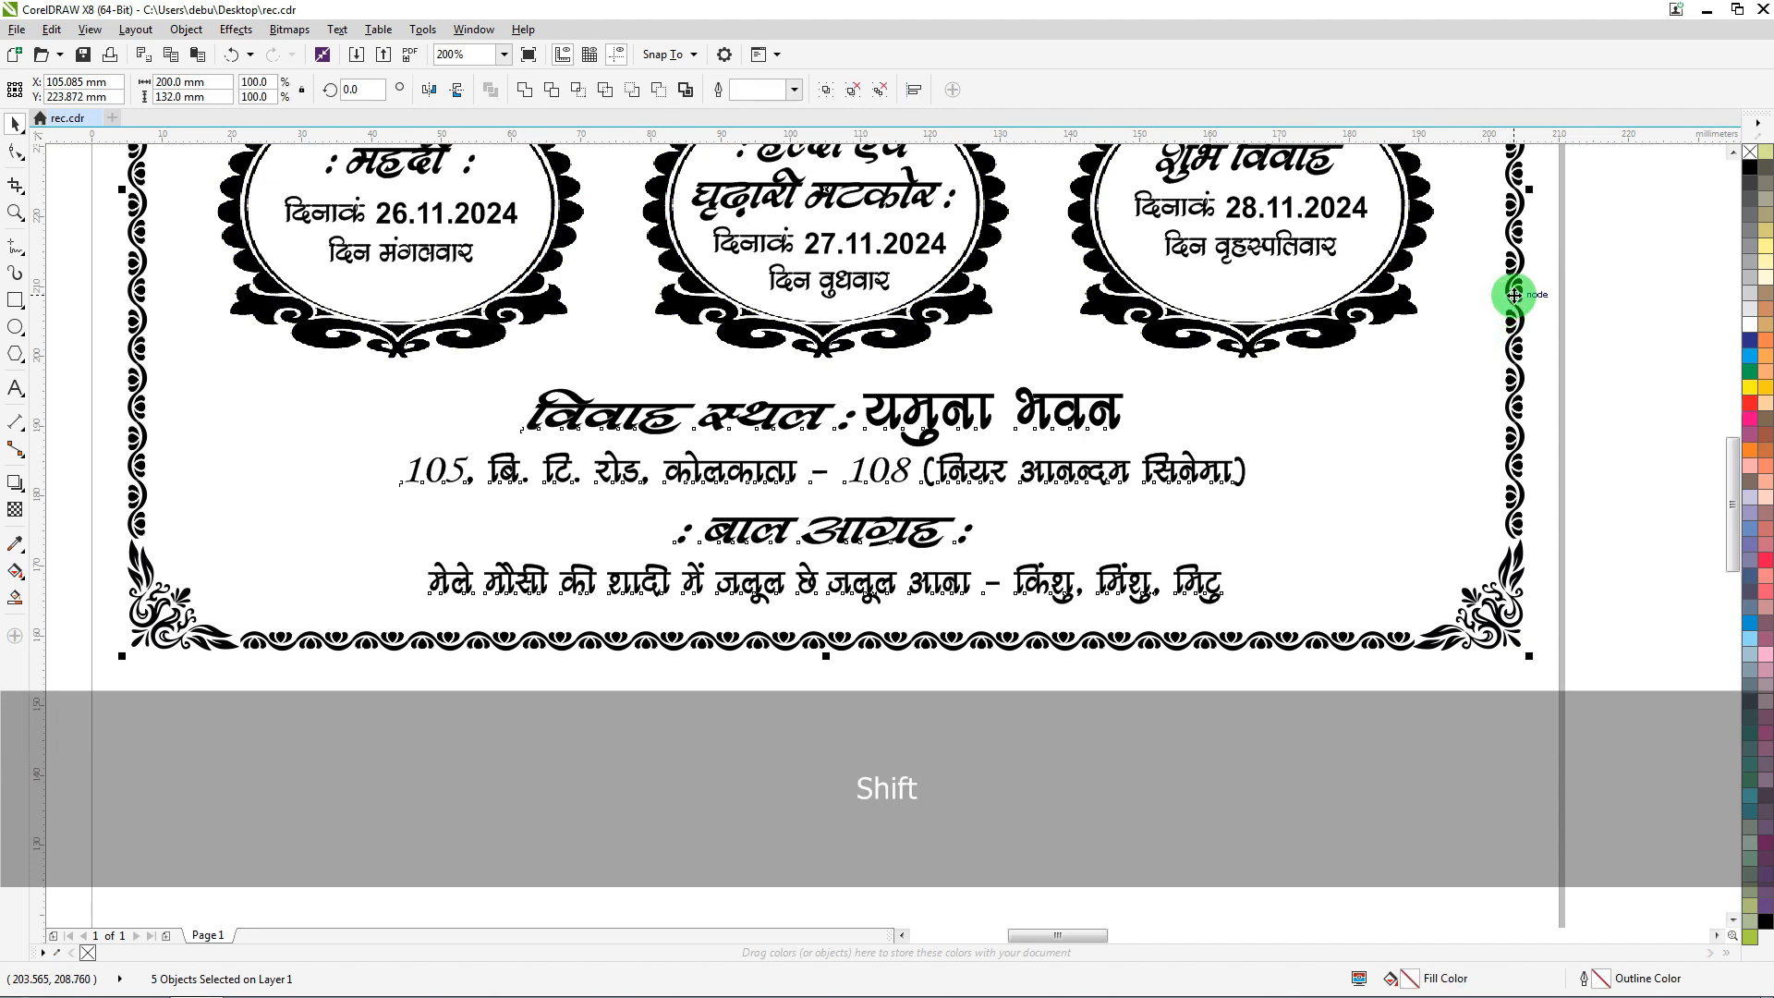
{"action": "key", "text": "c"}
{"action": "left_click", "coordinate": [1255, 681]}
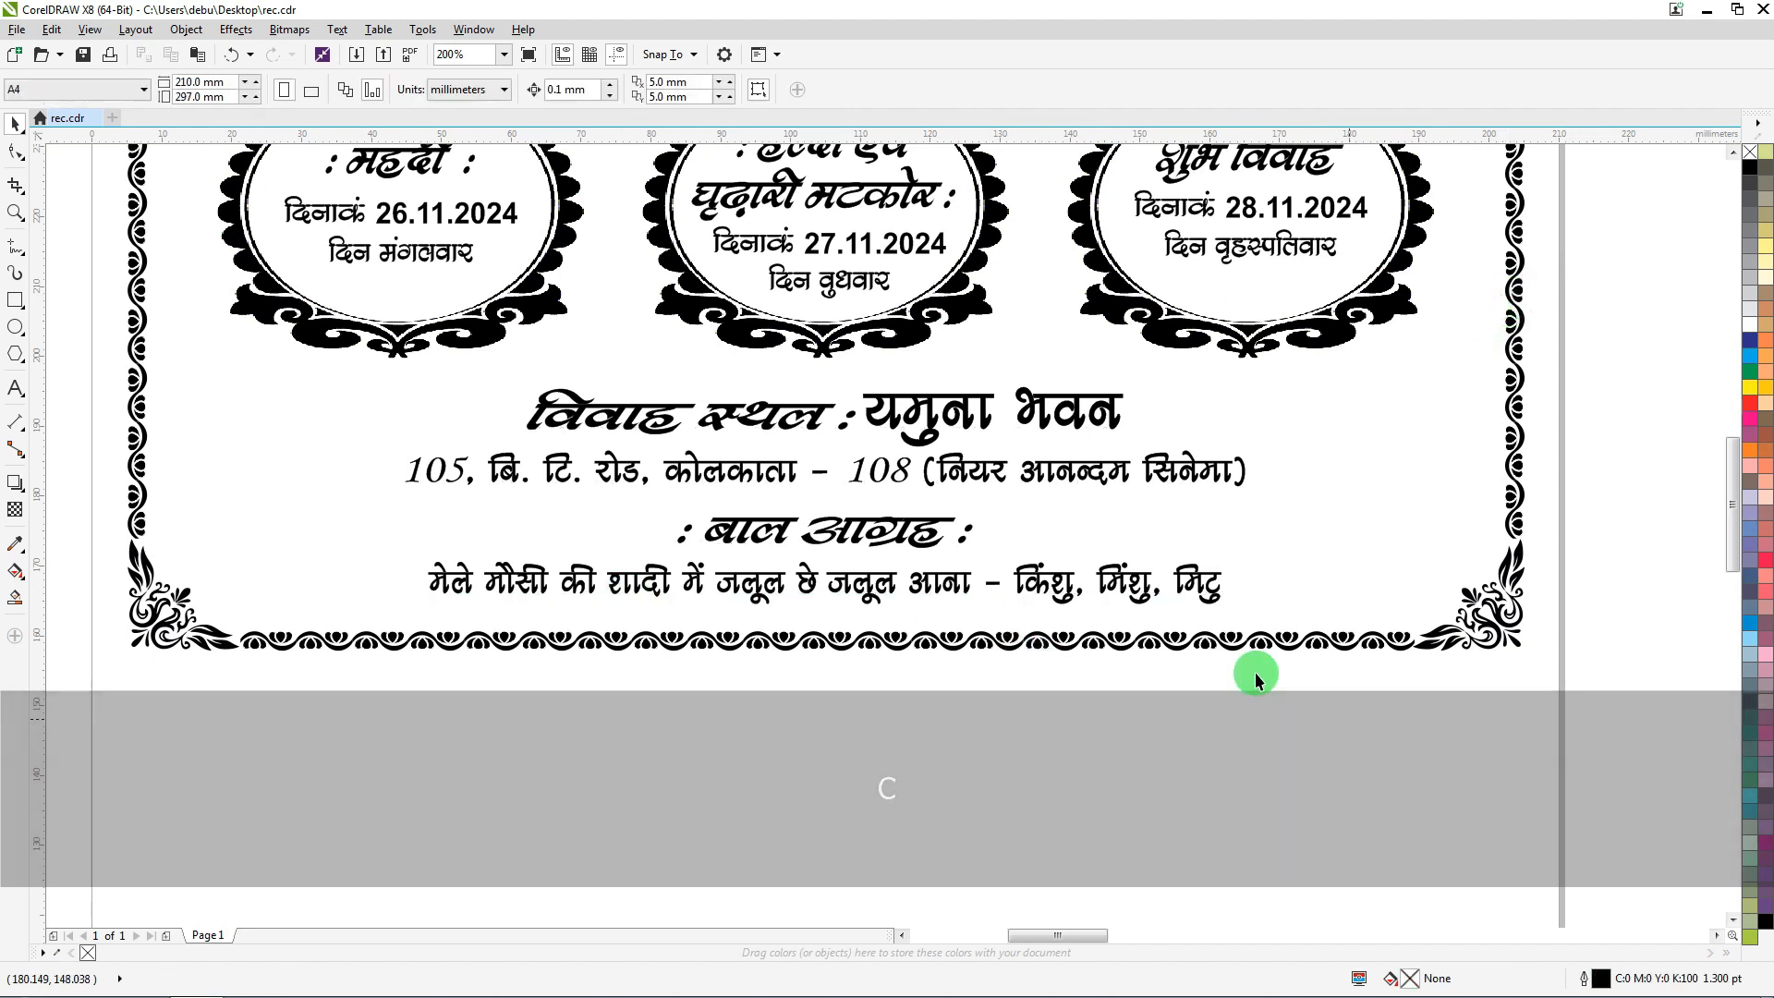
Nudge the four विवाह स्थल and बाल आग्रह lines up 0.1 mm below the oval frames
{"action": "left_click_drag", "start_coordinate": [1255, 681], "coordinate": [218, 345]}
{"action": "key", "text": "Up"}
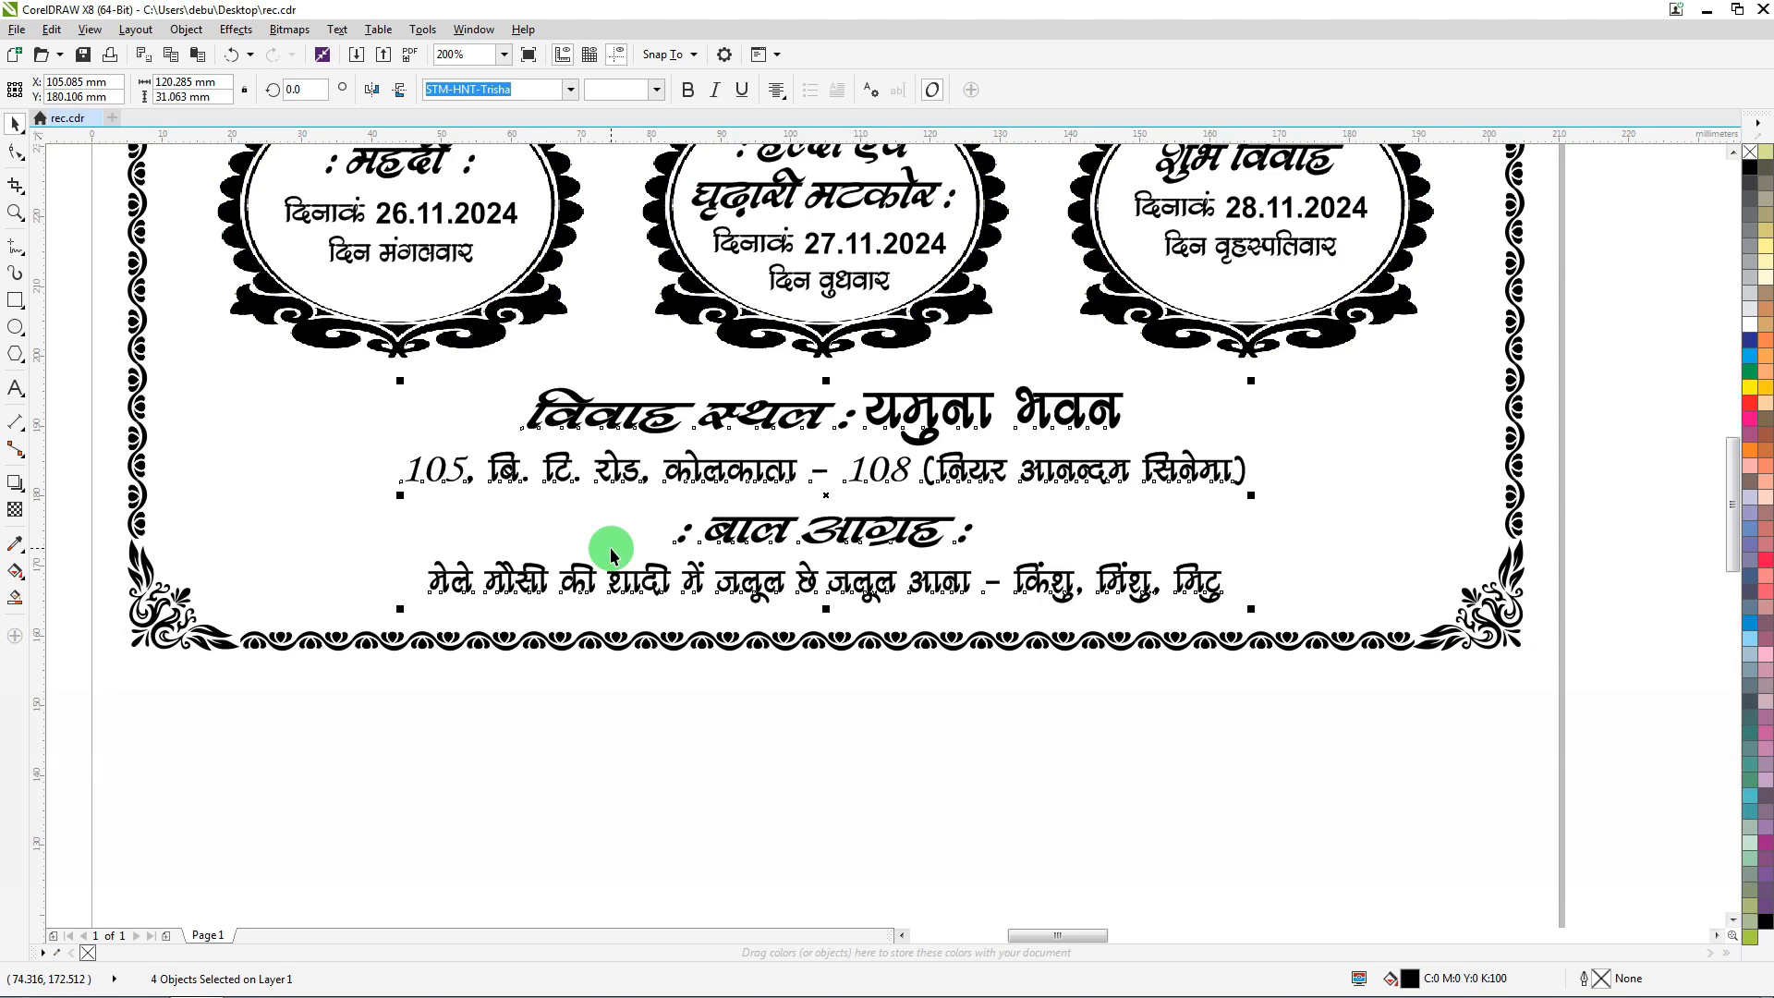
Move the horn-playing figure from outside the page into the card's upper-right corner beside the मंगलम् verse
{"action": "scroll", "coordinate": [691, 525], "scroll_direction": "down", "scroll_amount": 6}
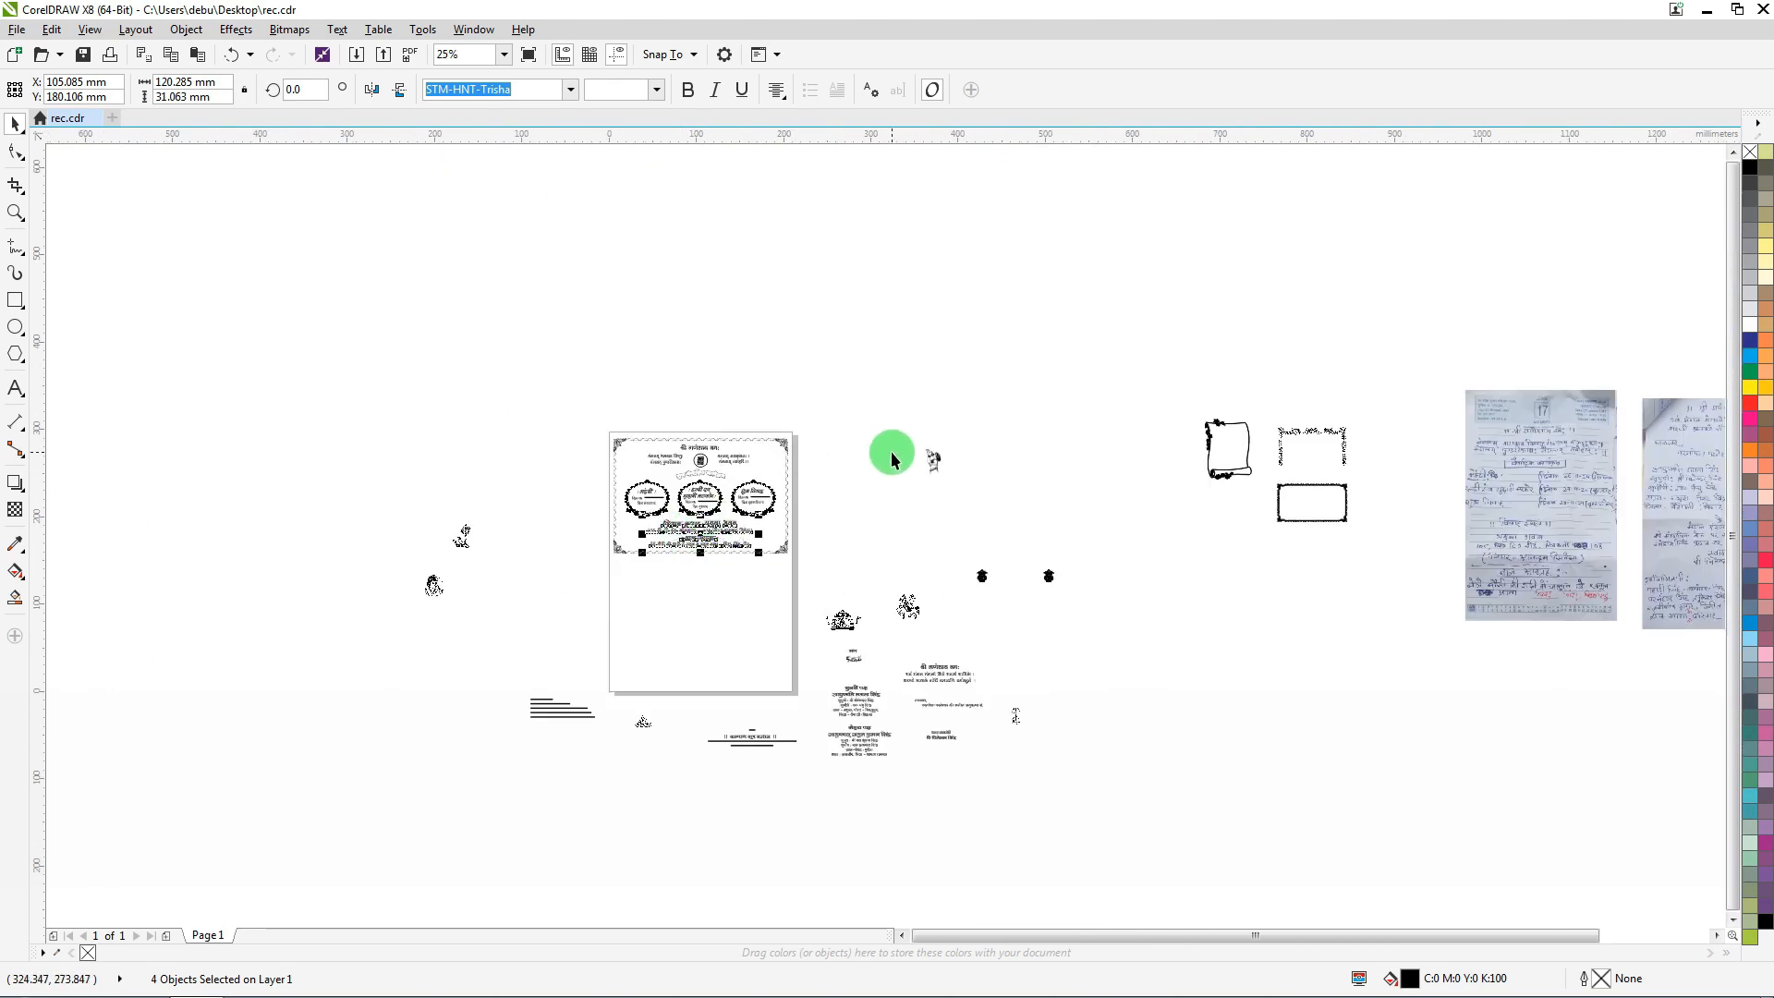
{"action": "scroll", "coordinate": [890, 453], "scroll_direction": "up", "scroll_amount": 2}
{"action": "left_click_drag", "start_coordinate": [1093, 388], "coordinate": [882, 553]}
{"action": "left_click_drag", "start_coordinate": [980, 468], "coordinate": [641, 468]}
{"action": "scroll", "coordinate": [475, 467], "scroll_direction": "up", "scroll_amount": 4}
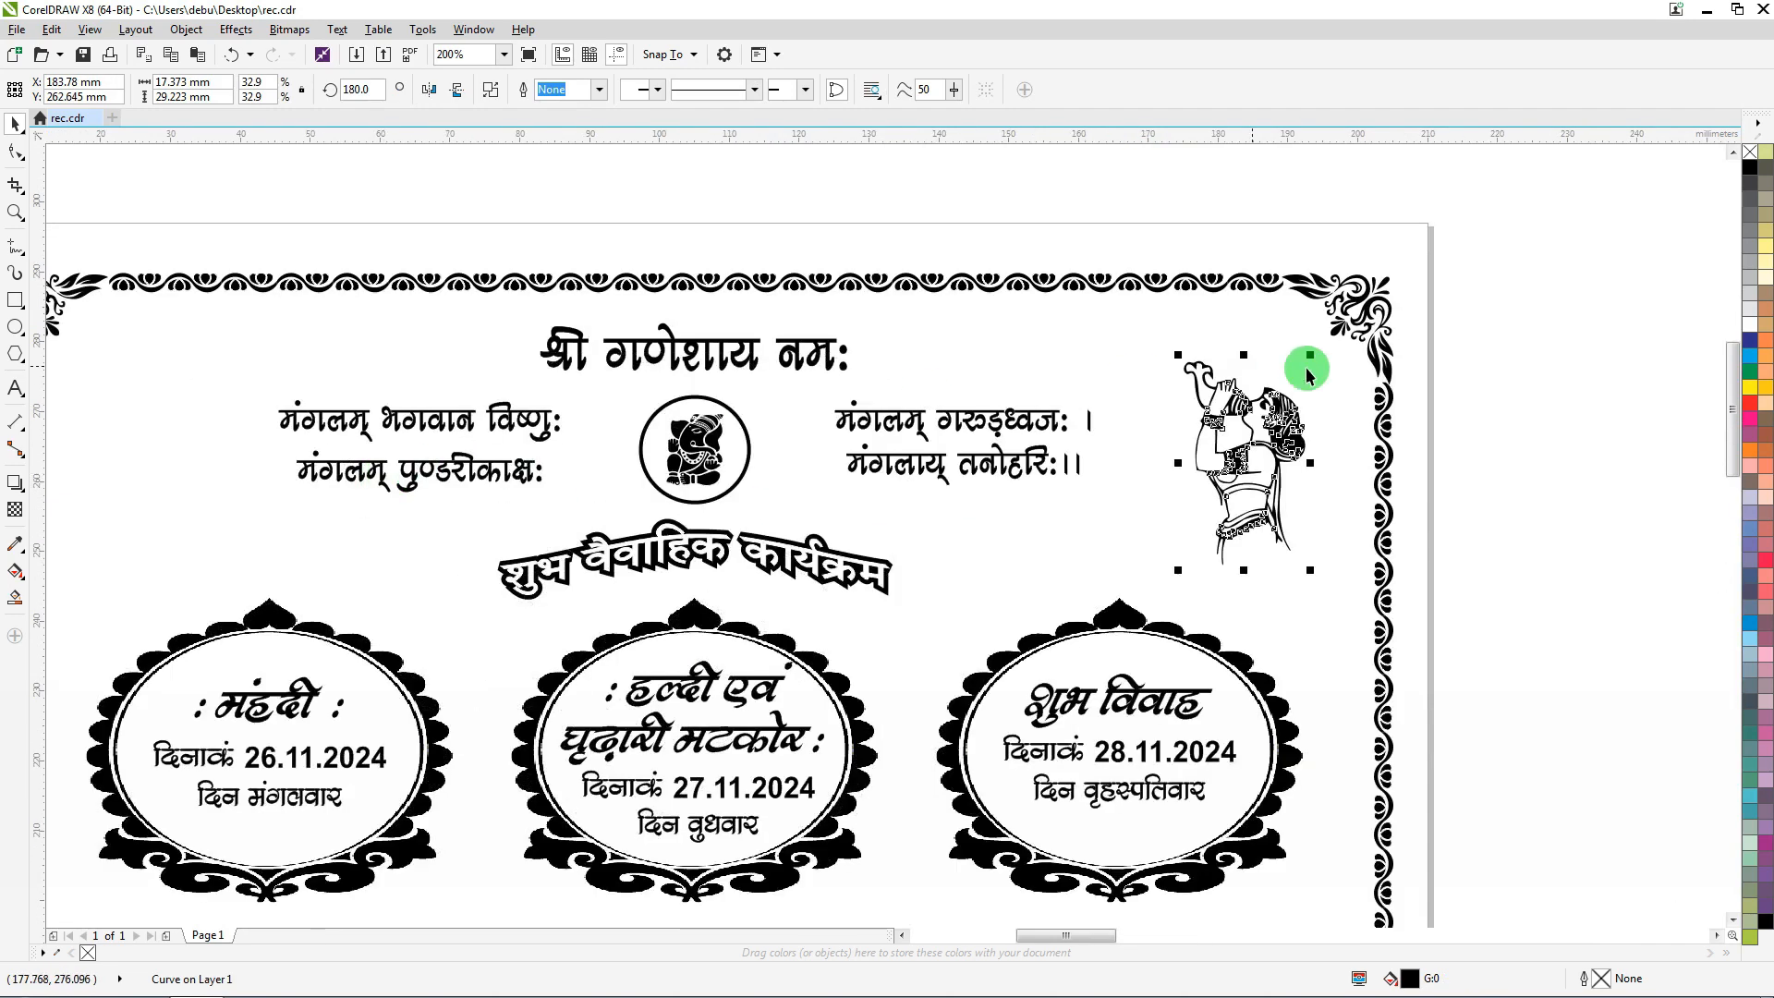
Place a copy of the horn-playing figure in the card's upper-left corner and mirror it horizontally
{"action": "left_click_drag", "start_coordinate": [1288, 410], "coordinate": [743, 405]}
{"action": "scroll", "coordinate": [1282, 397], "scroll_direction": "down", "scroll_amount": 2}
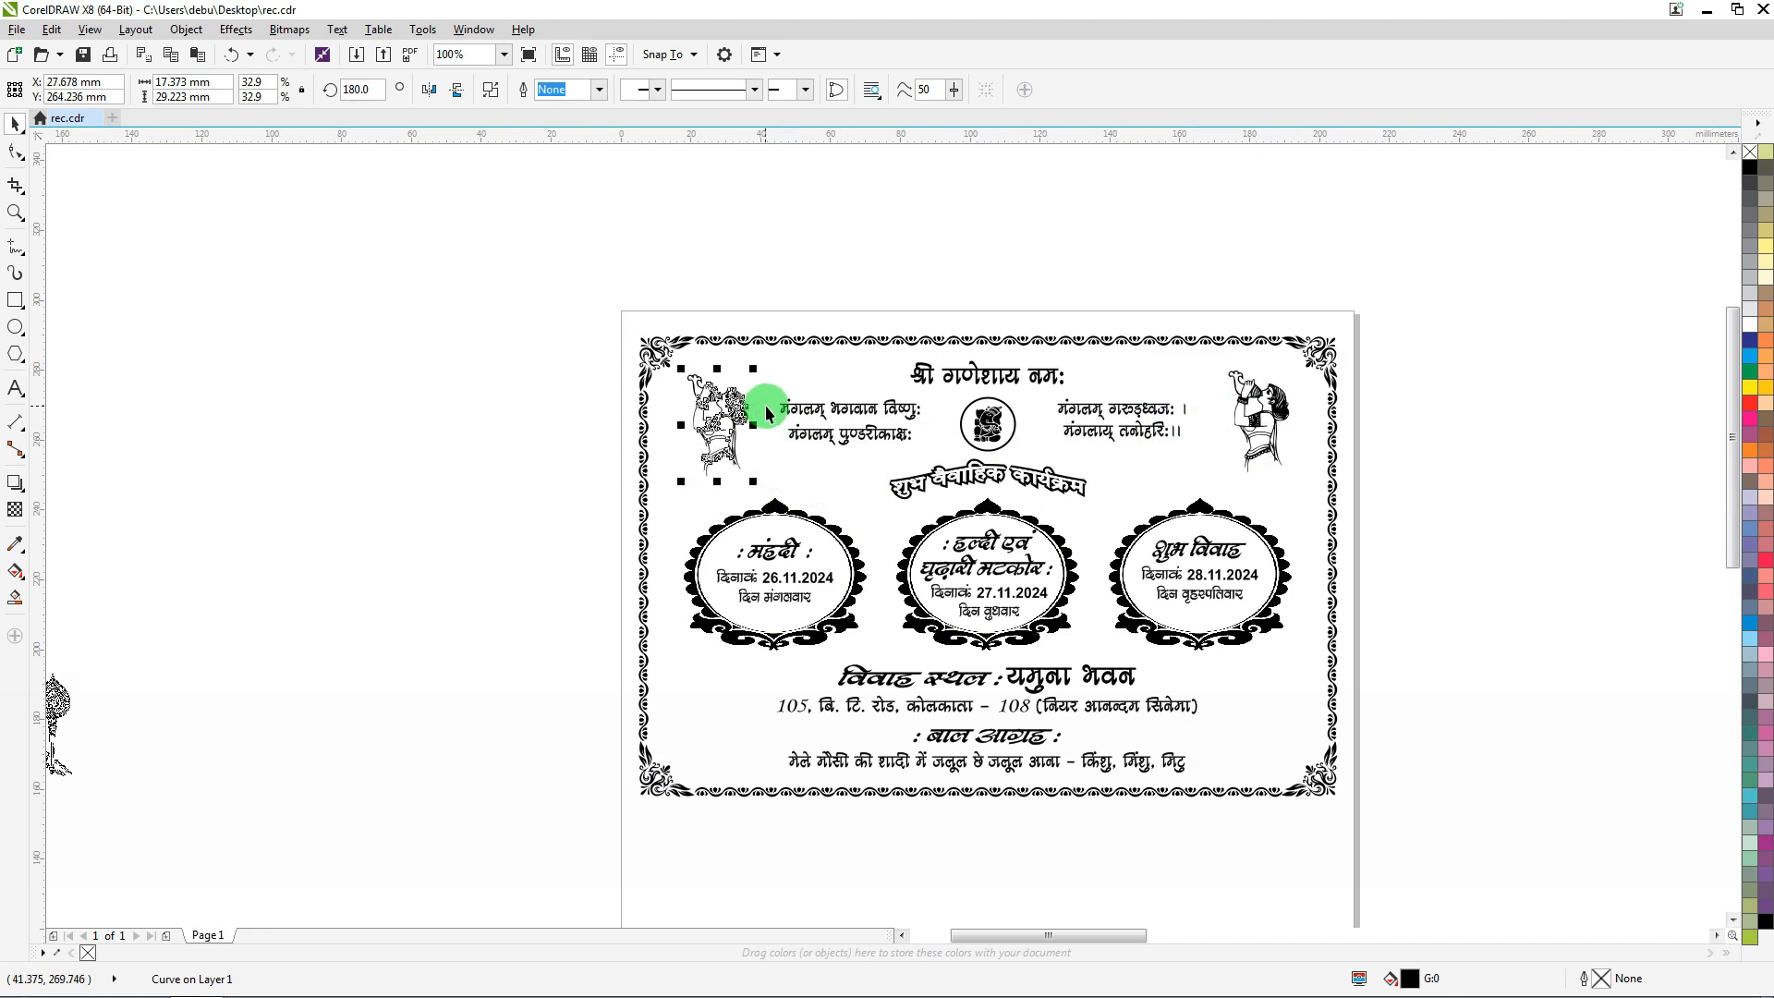
{"action": "scroll", "coordinate": [765, 405], "scroll_direction": "up", "scroll_amount": 2}
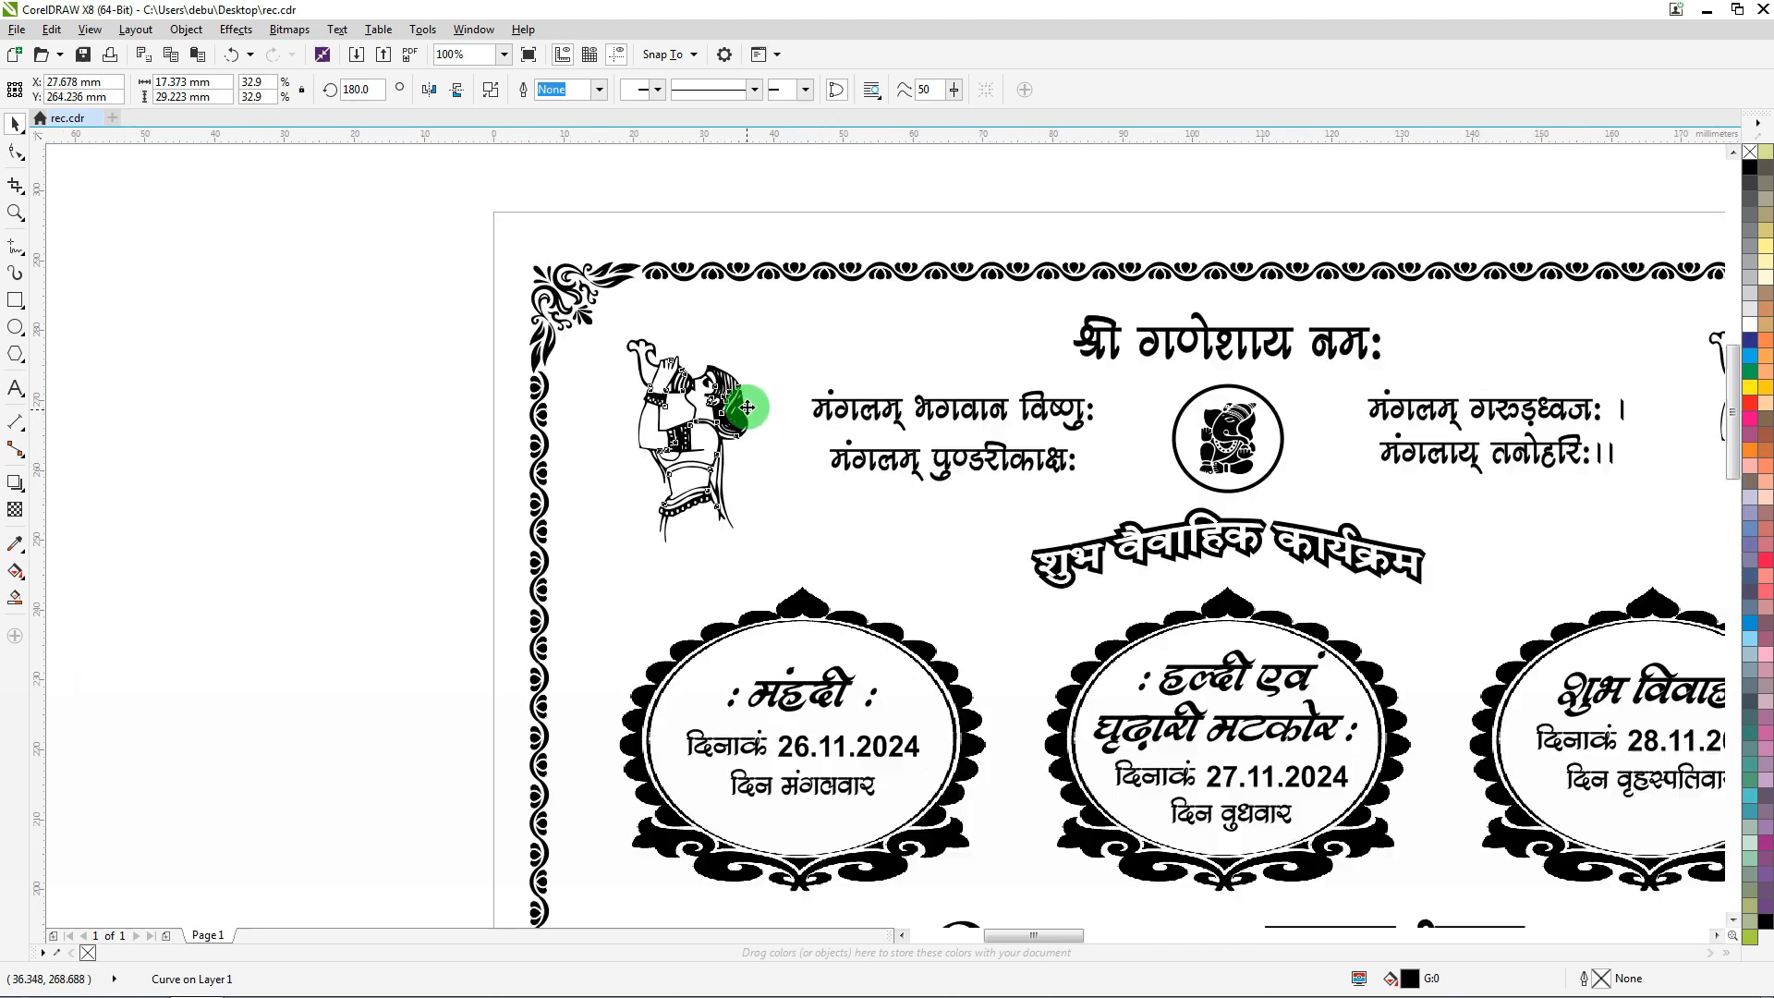
{"action": "left_click", "coordinate": [427, 92]}
{"action": "scroll", "coordinate": [379, 206], "scroll_direction": "down", "scroll_amount": 2}
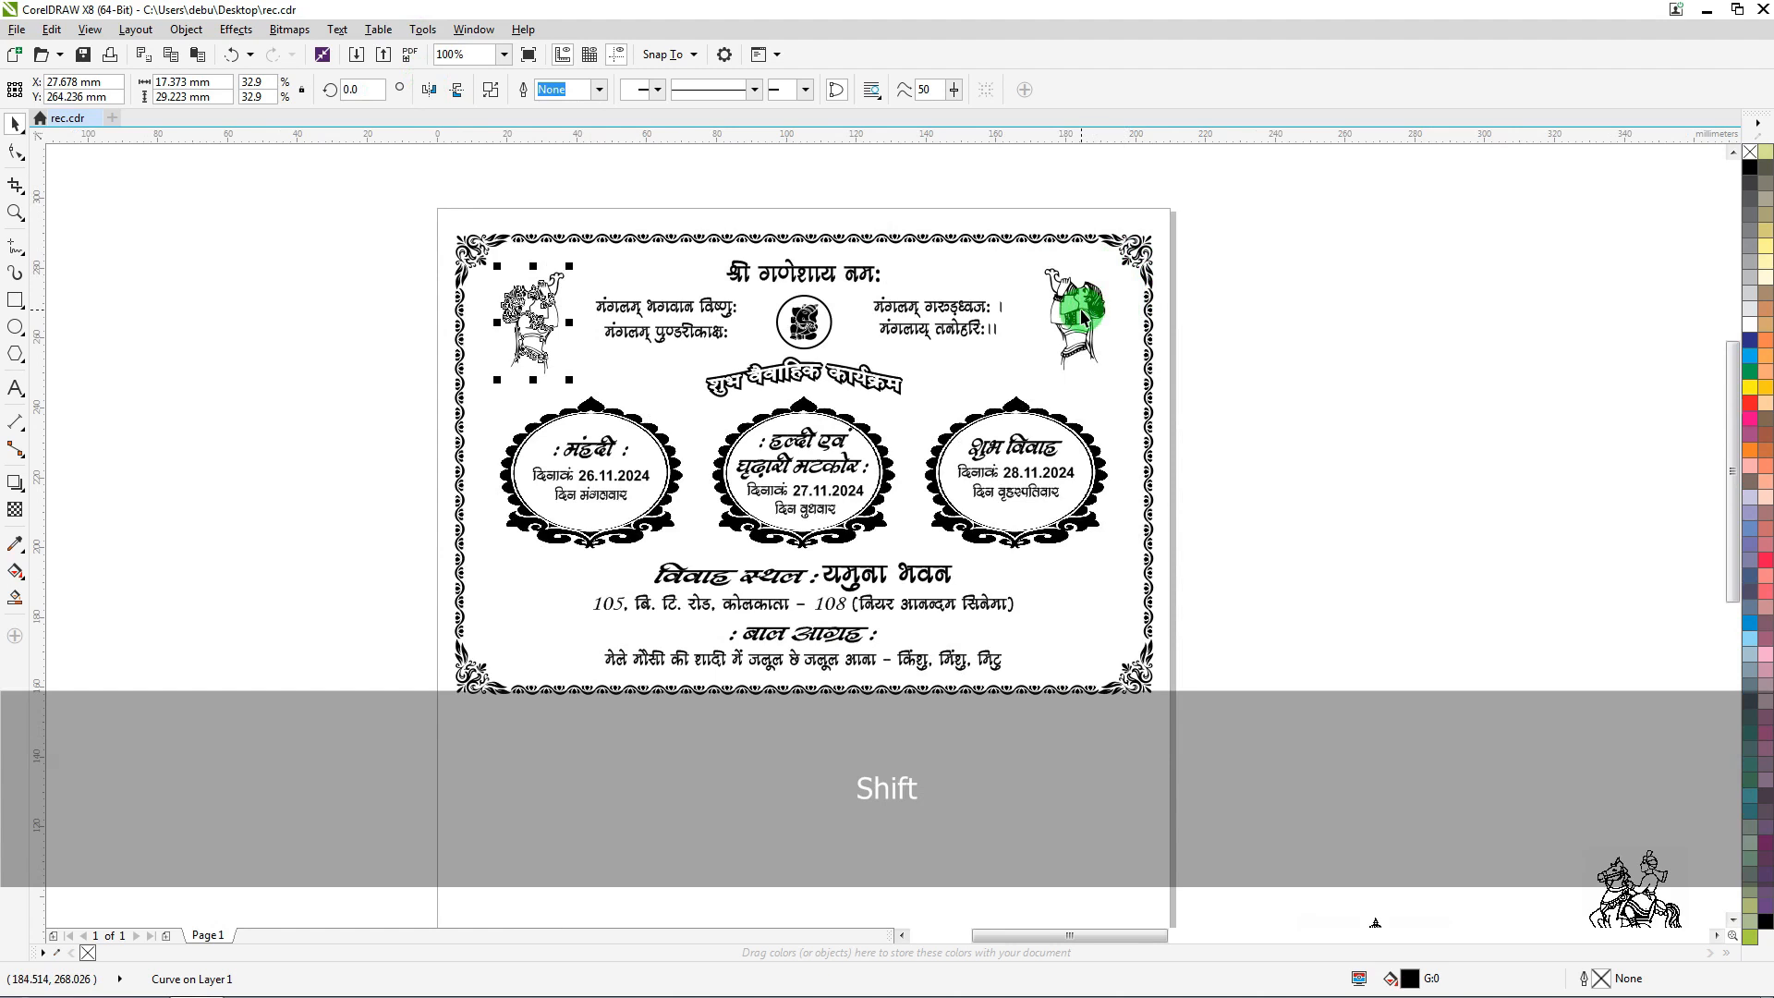
Align the two horn-playing figures to the same height and group them
{"action": "left_click", "coordinate": [1082, 317], "text": "shift"}
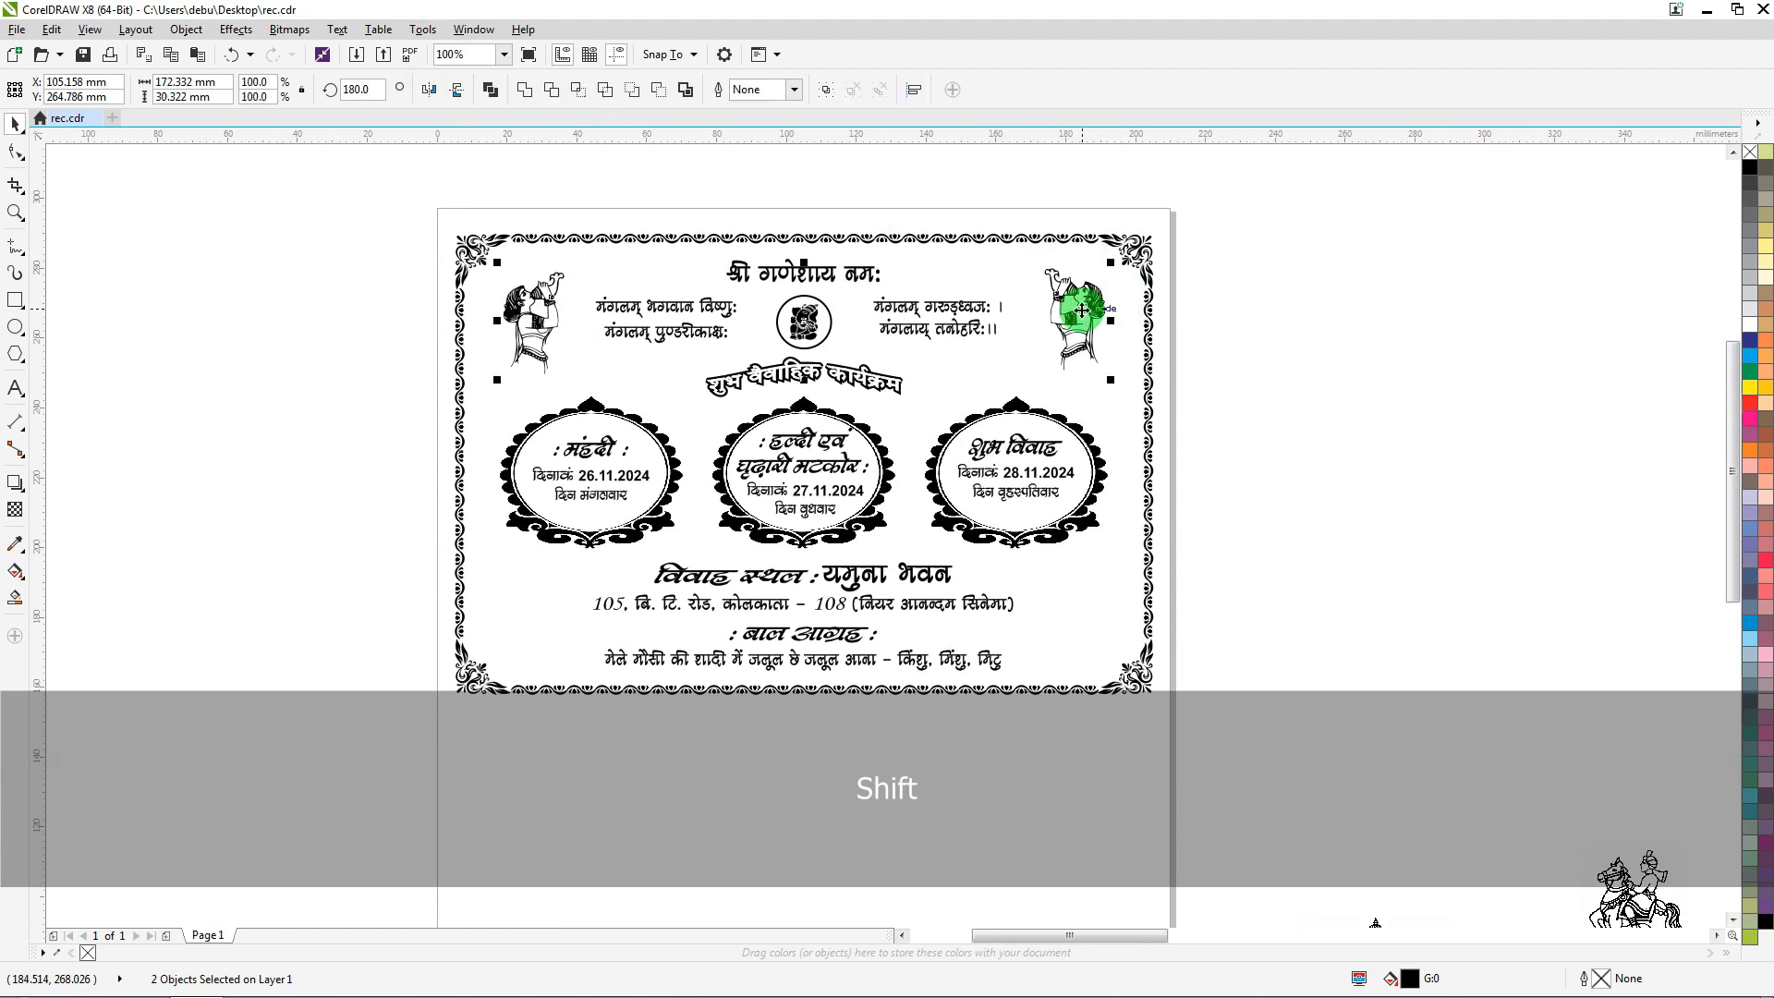
{"action": "key", "text": "e"}
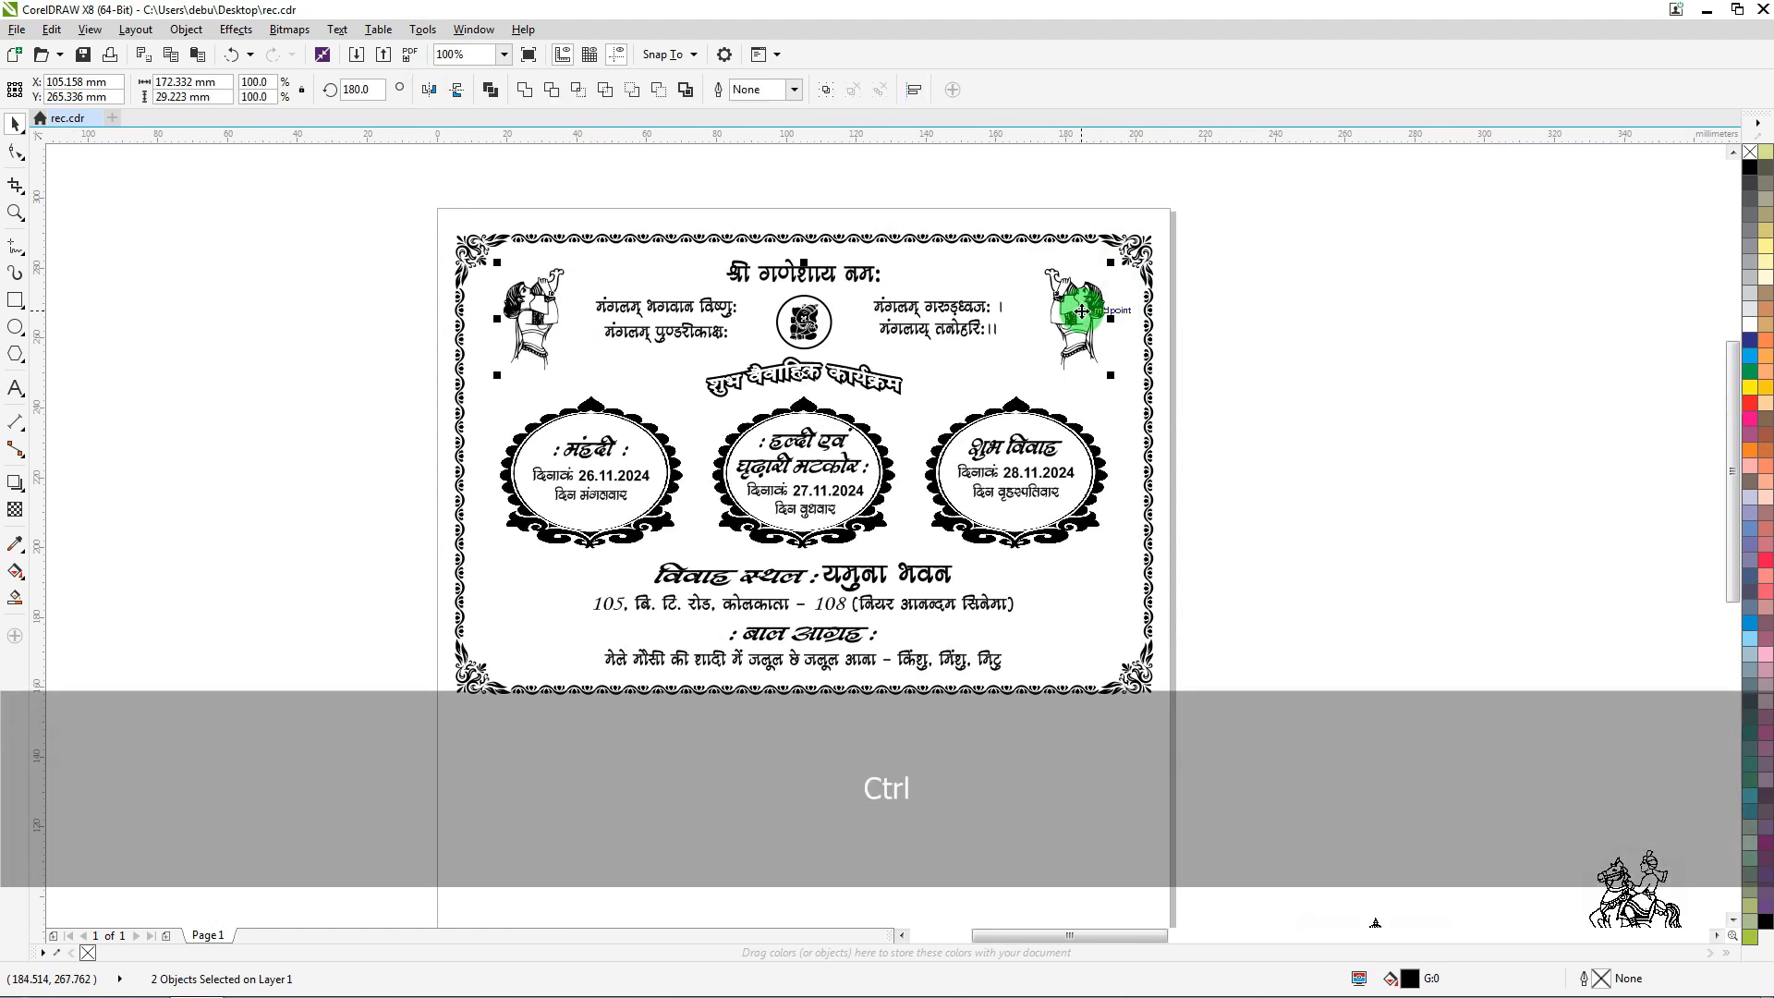
{"action": "key", "text": "ctrl+g"}
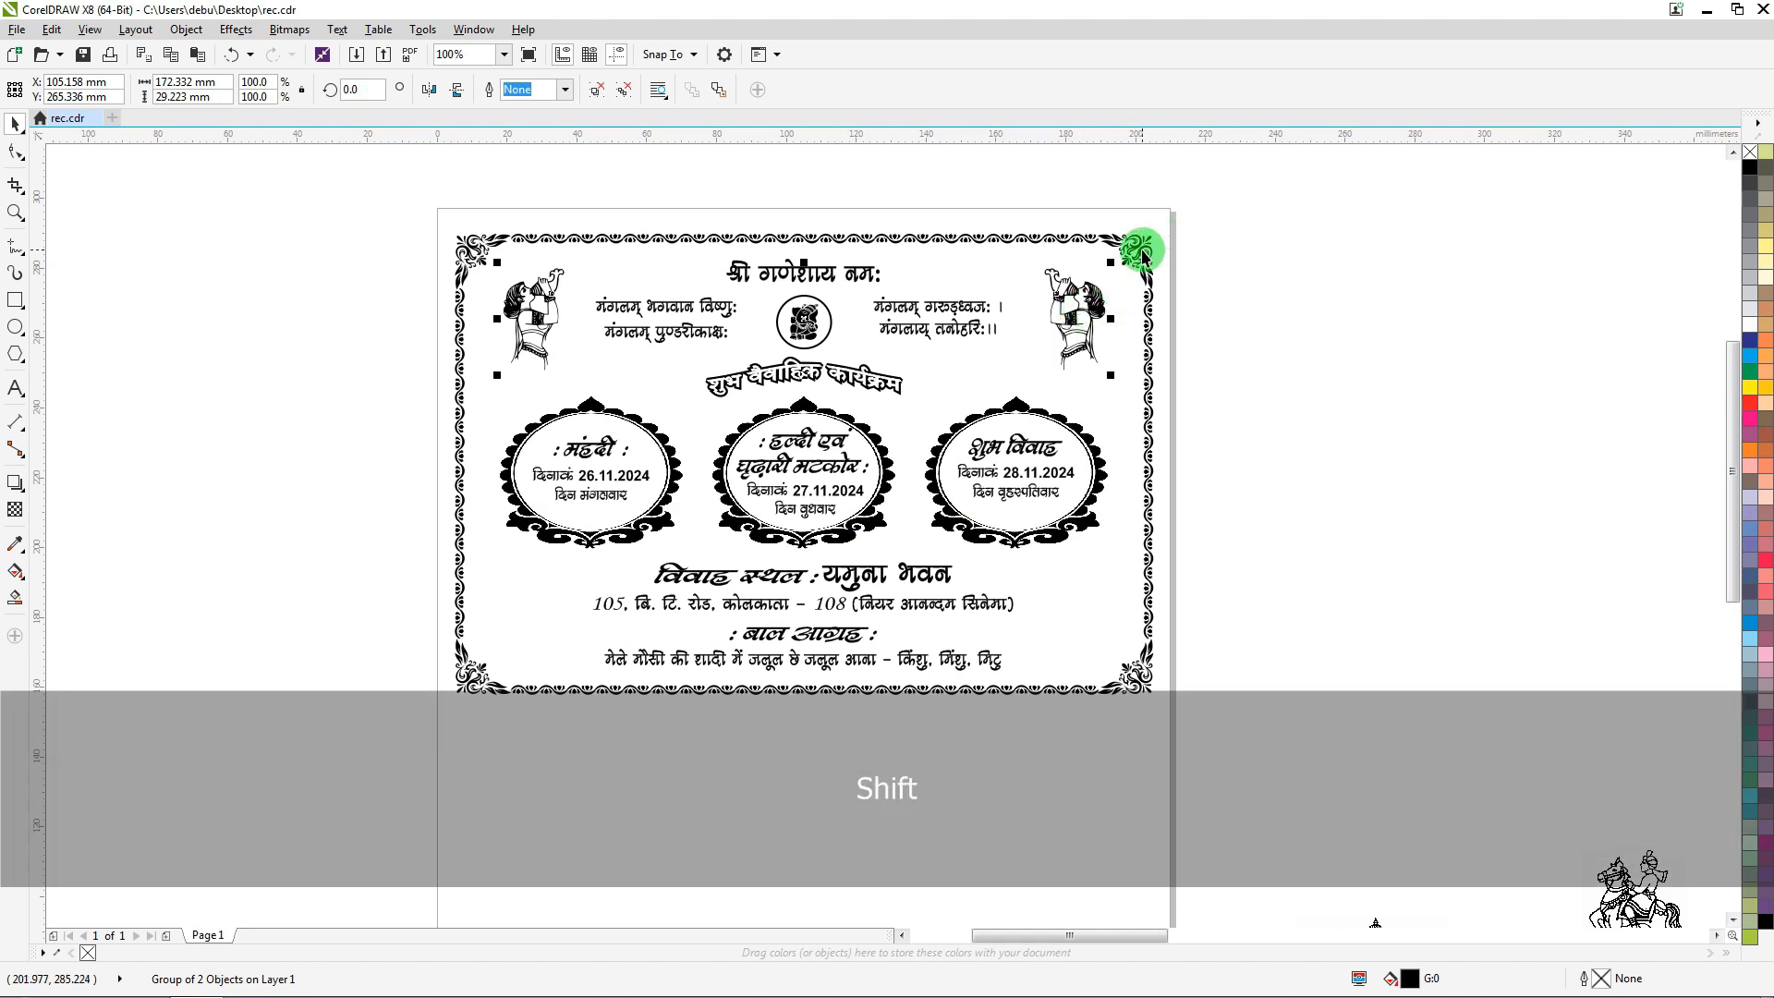
Centre the group of two horn-playing figures horizontally on the ornamental border and nudge it down about 0.2 mm
{"action": "left_click", "coordinate": [1142, 250], "text": "shift"}
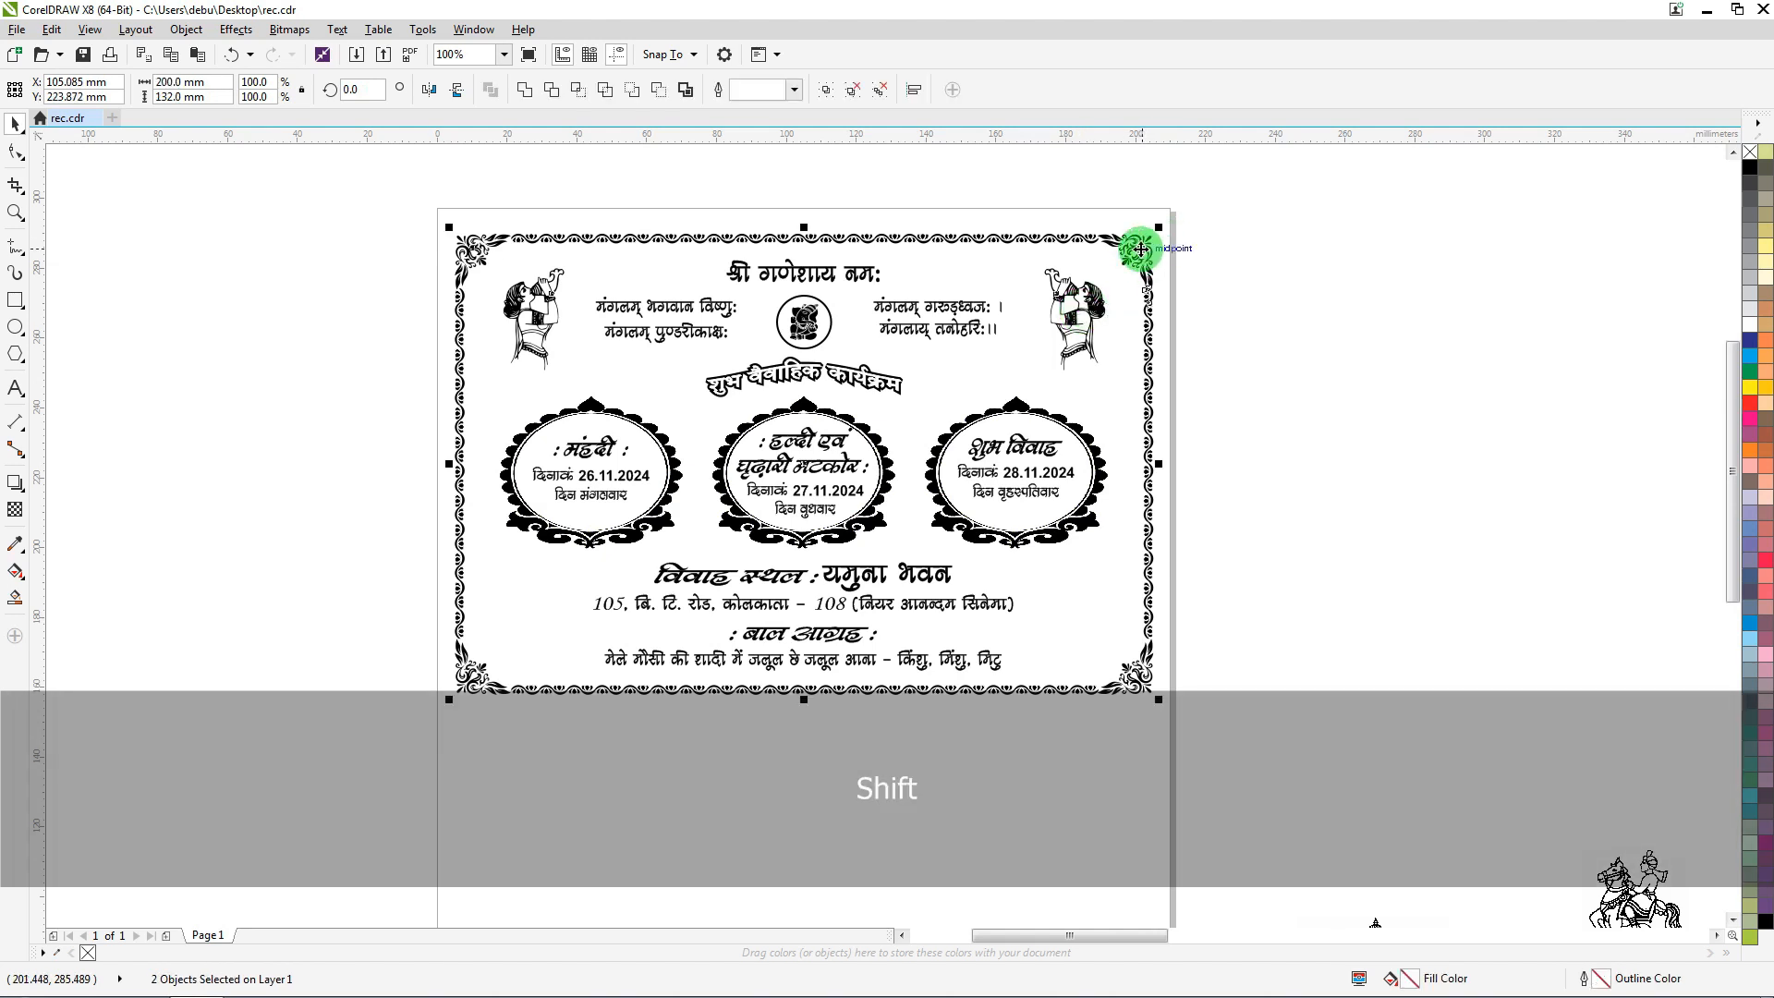
{"action": "key", "text": "c"}
{"action": "left_click", "coordinate": [1310, 253]}
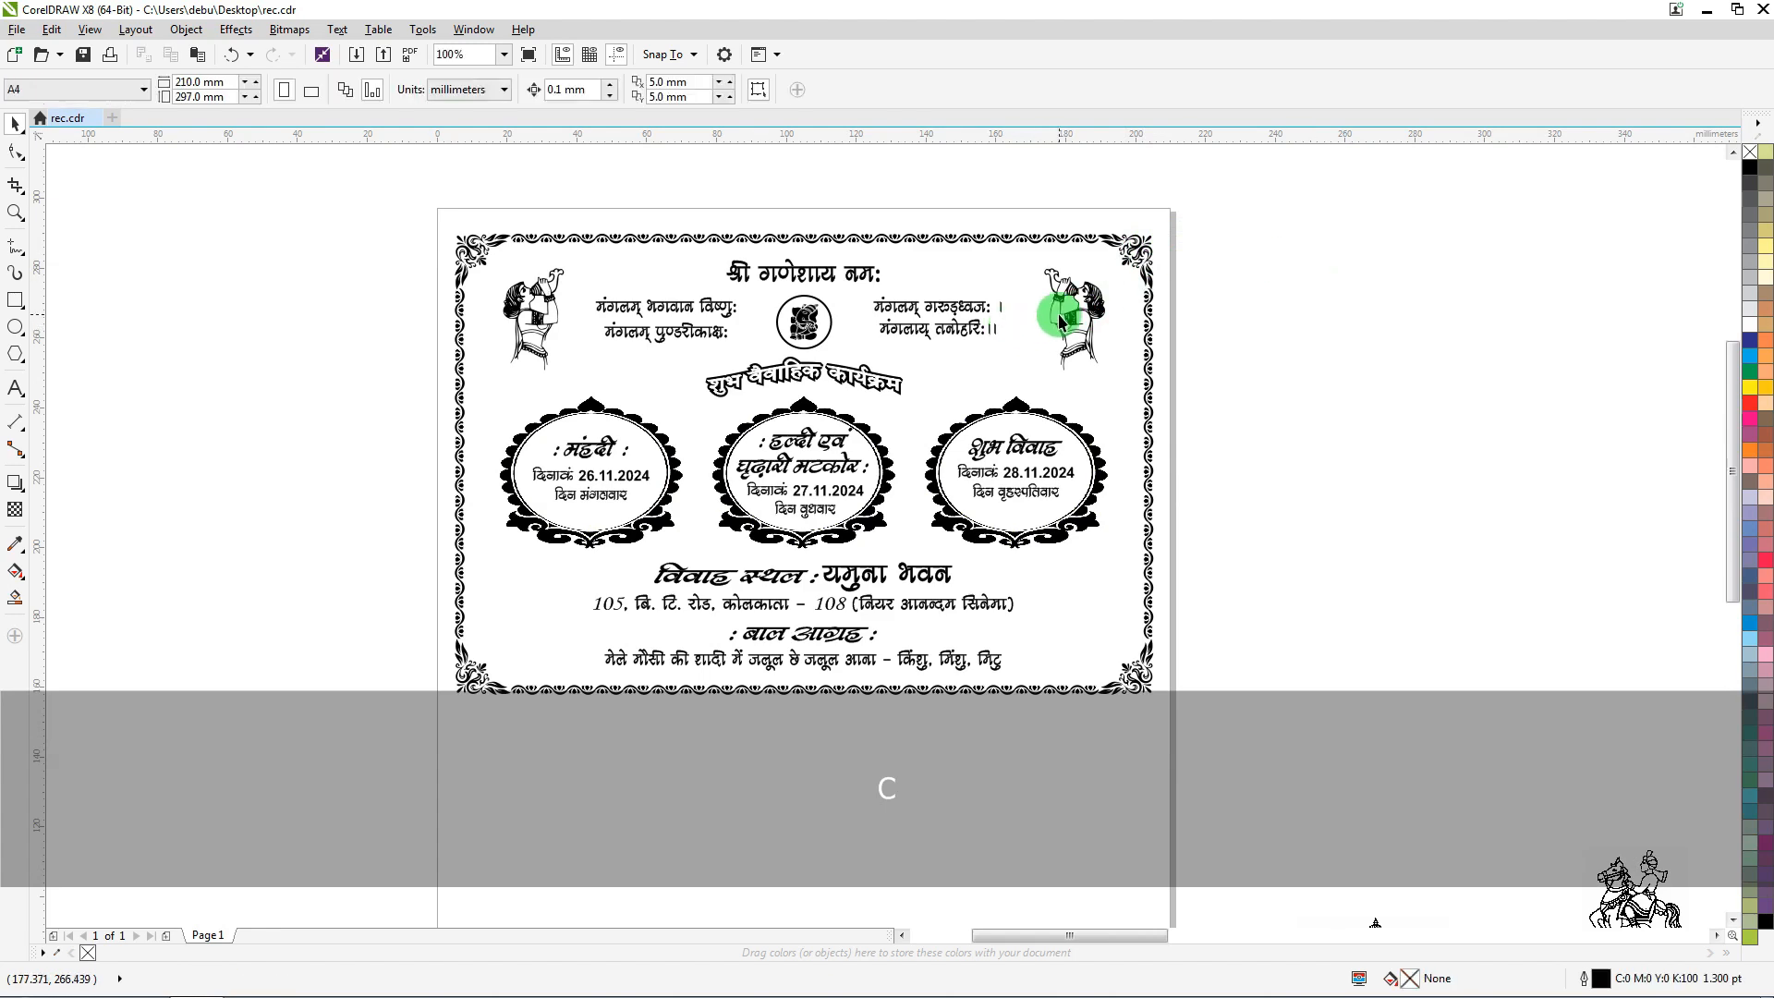
{"action": "left_click", "coordinate": [1065, 313]}
{"action": "key", "text": "Down"}
Move the bride sindoor drawing into the card's lower-left corner, beside the विवाह स्थल lines
{"action": "scroll", "coordinate": [669, 324], "scroll_direction": "down", "scroll_amount": 4}
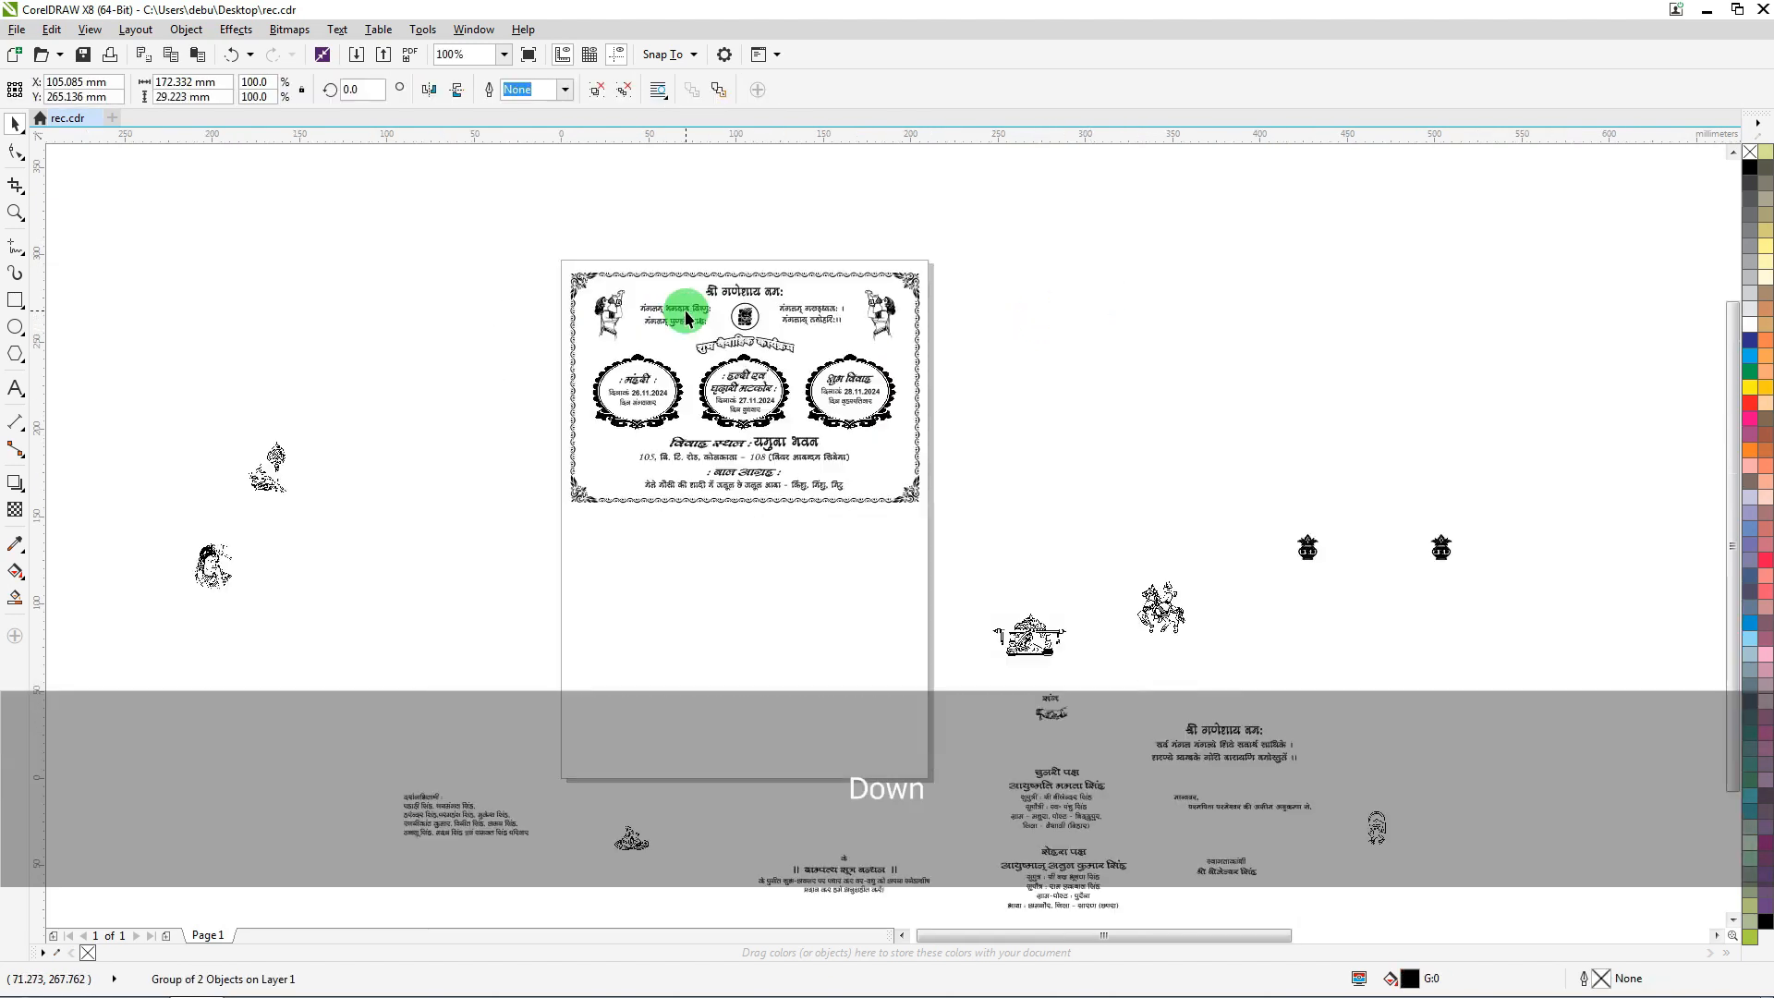
{"action": "scroll", "coordinate": [676, 379], "scroll_direction": "up", "scroll_amount": 4}
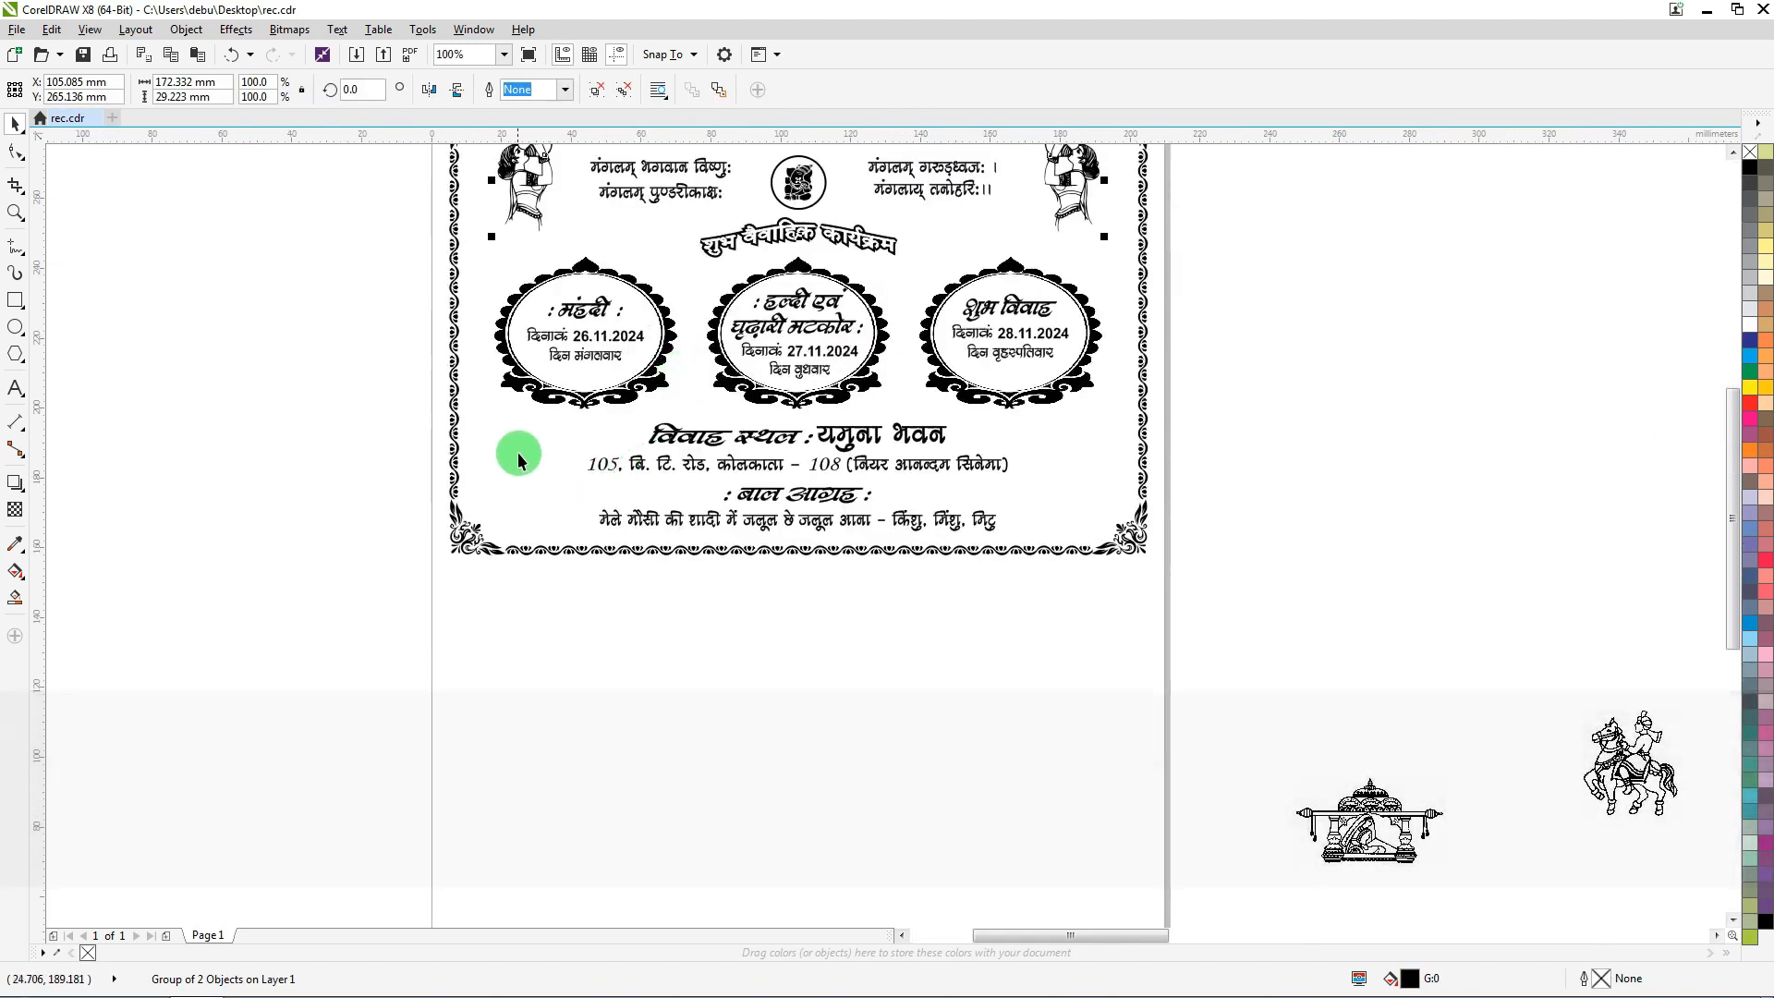
{"action": "scroll", "coordinate": [809, 360], "scroll_direction": "down", "scroll_amount": 3}
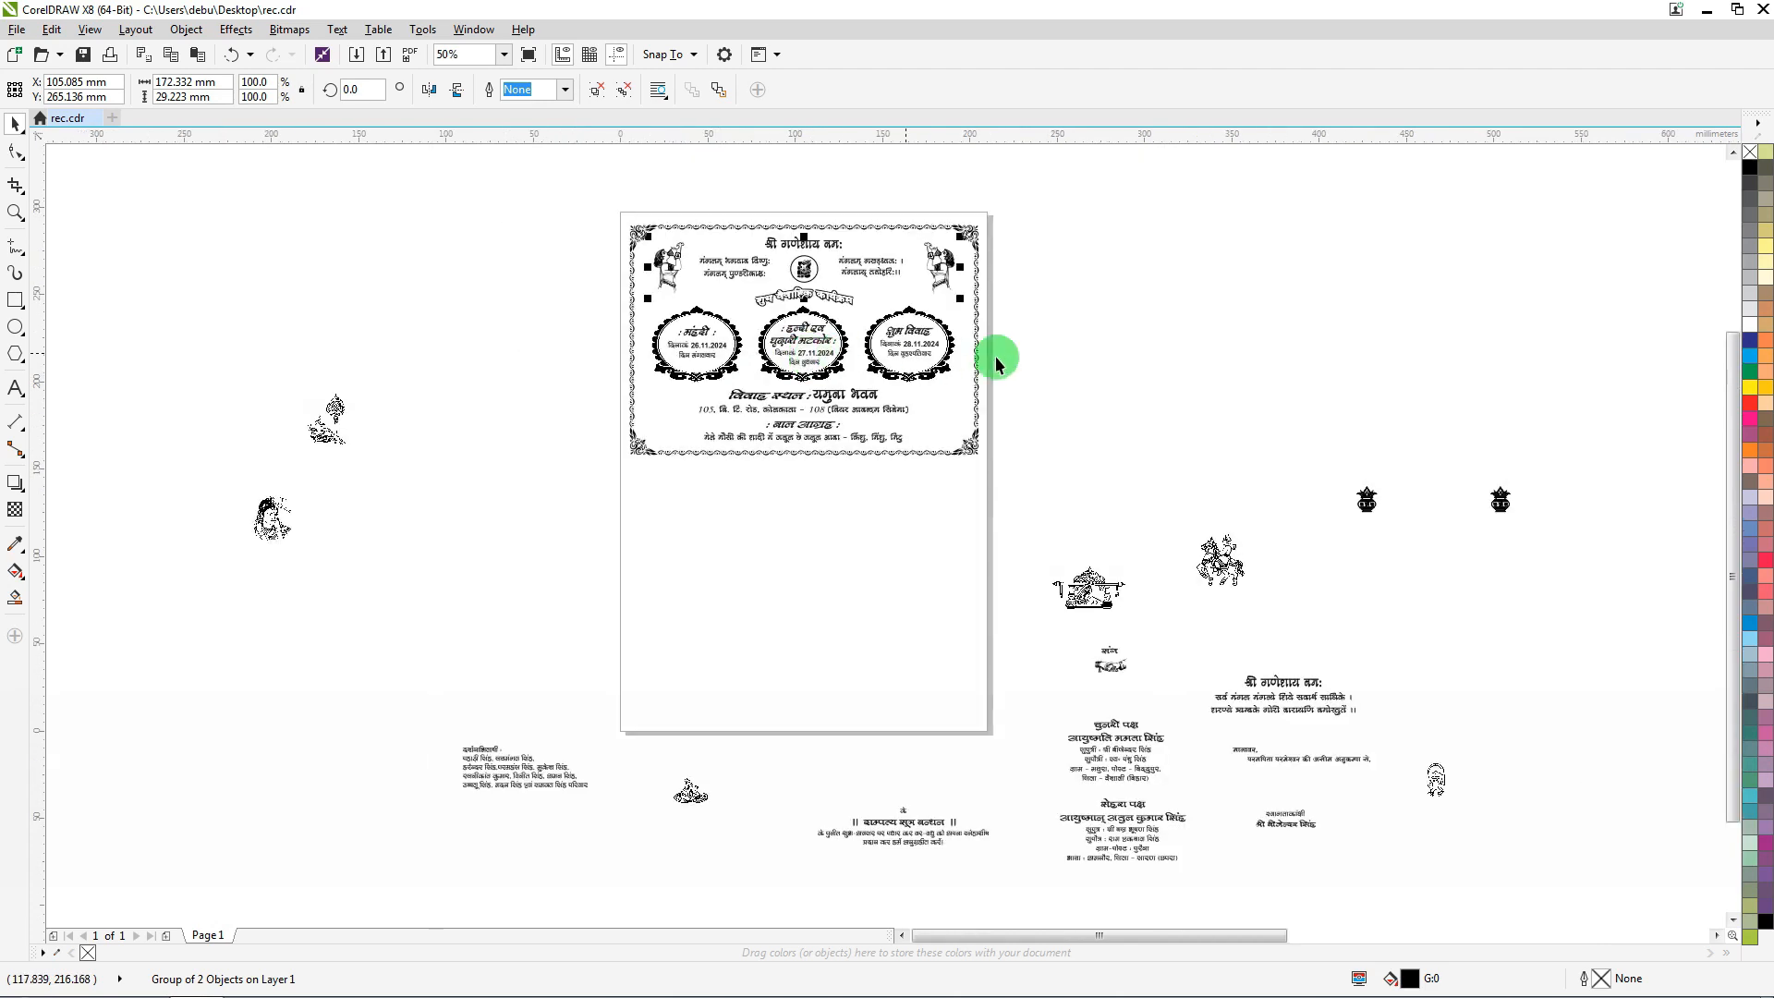
{"action": "left_click_drag", "start_coordinate": [276, 516], "coordinate": [632, 392]}
{"action": "scroll", "coordinate": [684, 417], "scroll_direction": "up", "scroll_amount": 6}
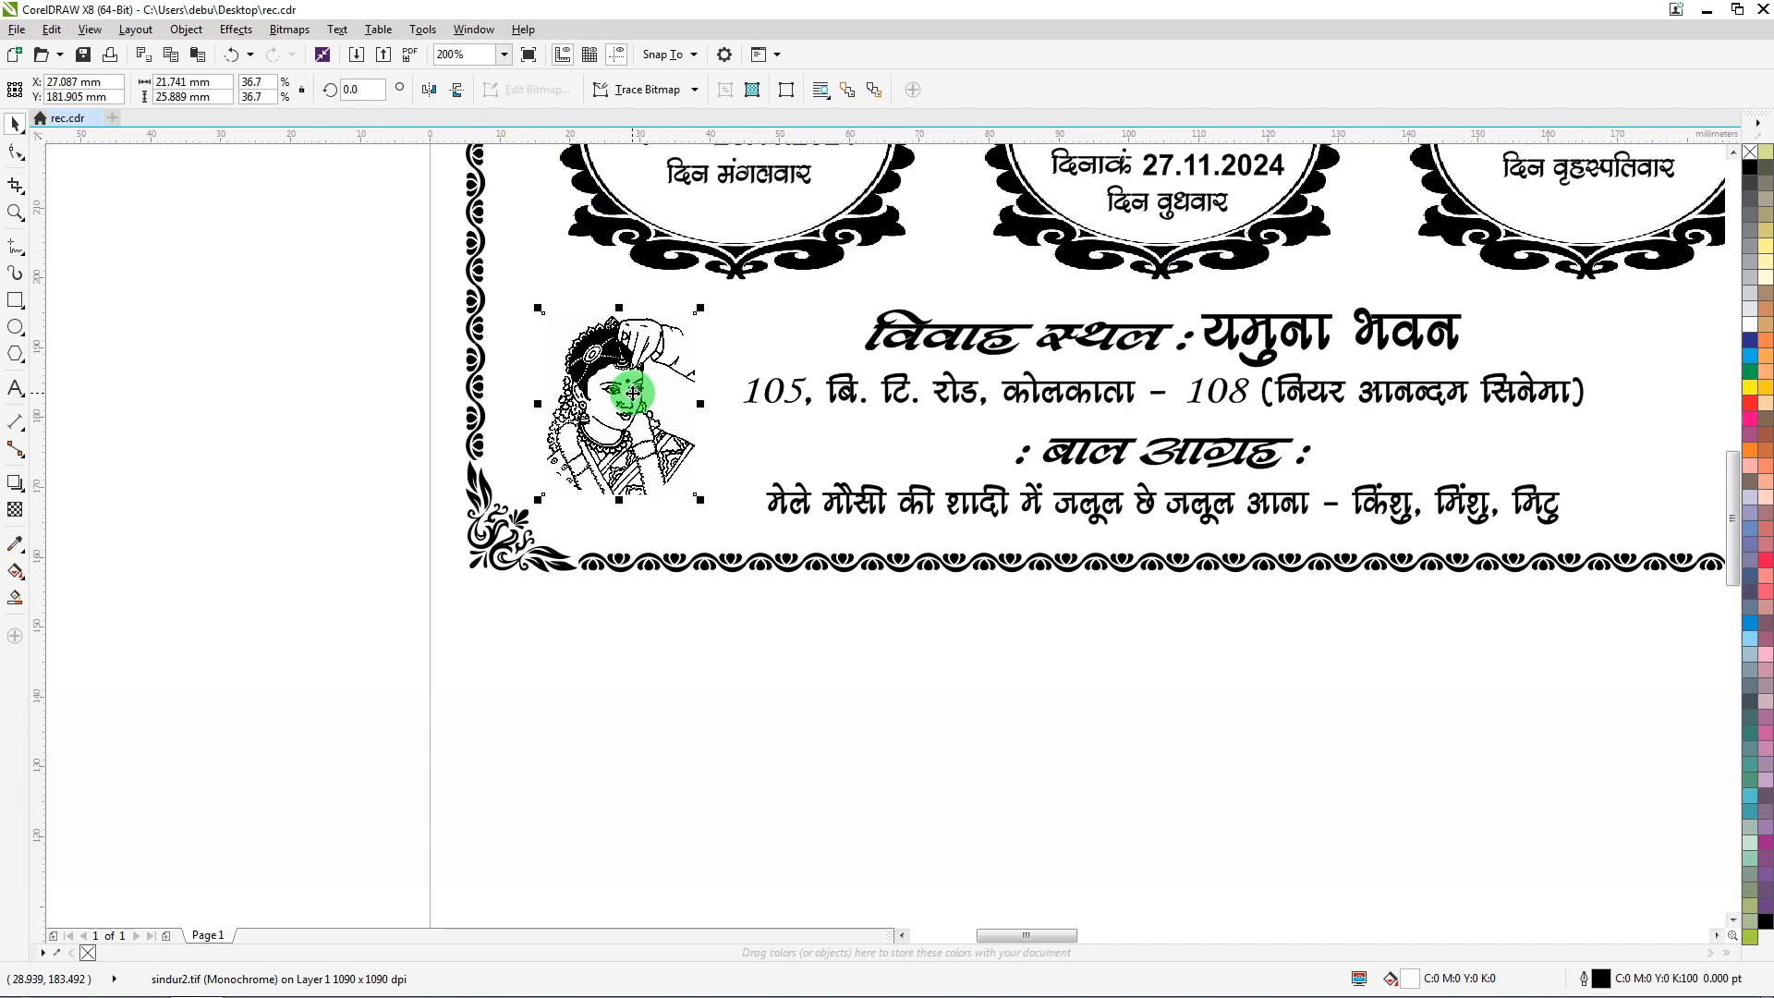
Move the drums and shehnai ornament into the card's lower-right corner, opposite the bride drawing
{"action": "scroll", "coordinate": [632, 391], "scroll_direction": "down", "scroll_amount": 5}
{"action": "left_click_drag", "start_coordinate": [152, 353], "coordinate": [397, 467]}
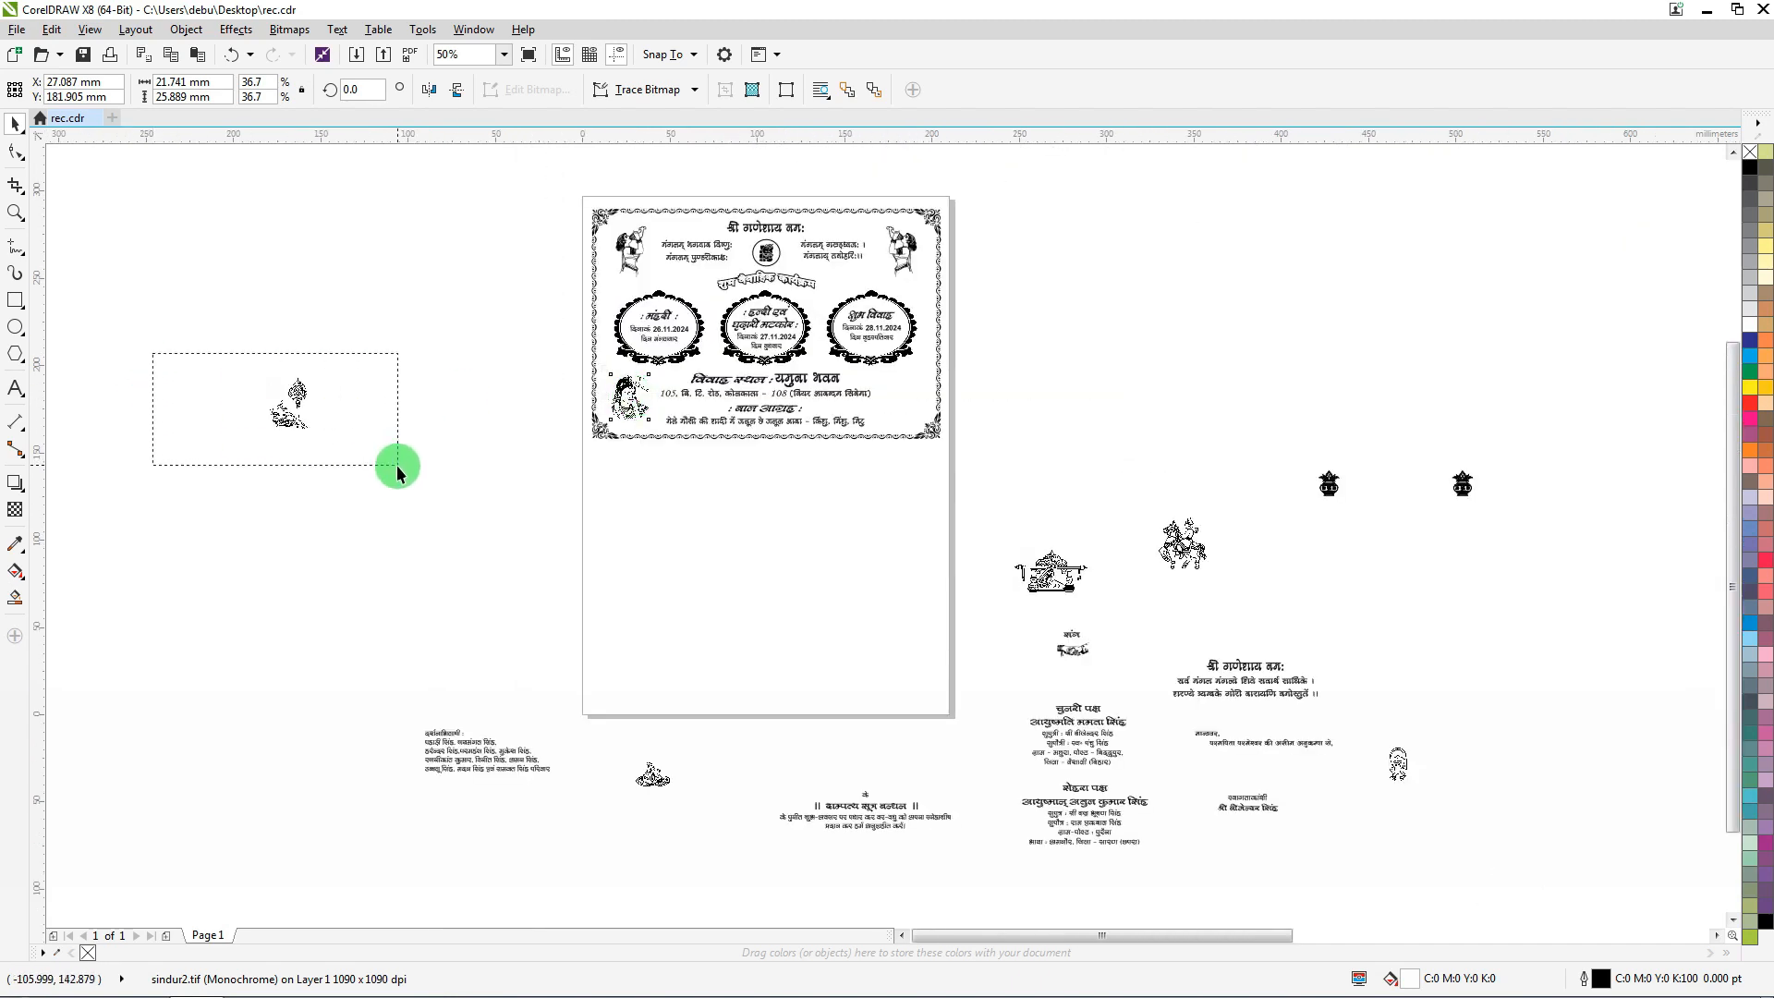
{"action": "left_click_drag", "start_coordinate": [372, 408], "coordinate": [922, 396]}
{"action": "scroll", "coordinate": [925, 403], "scroll_direction": "up", "scroll_amount": 5}
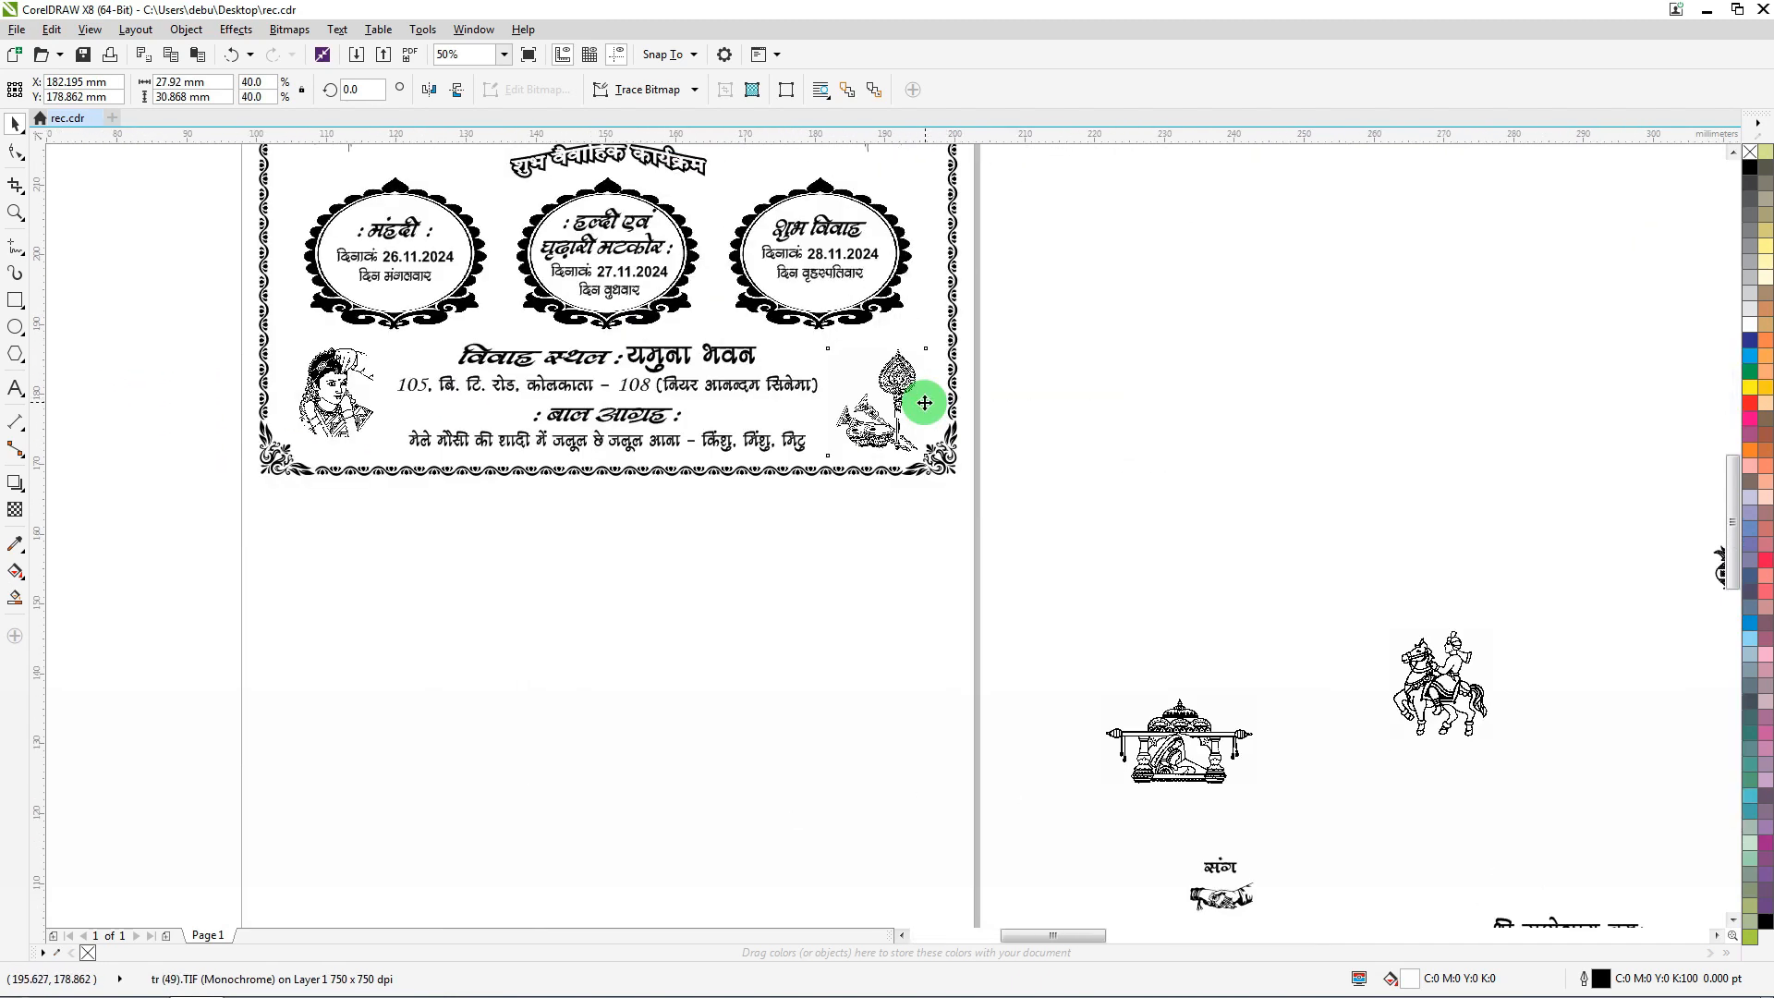
{"action": "left_click_drag", "start_coordinate": [844, 460], "coordinate": [833, 451]}
Nudge the drums and shehnai ornament up about 0.6 mm and left 0.1 mm, away from the border
{"action": "scroll", "coordinate": [835, 452], "scroll_direction": "down", "scroll_amount": 1}
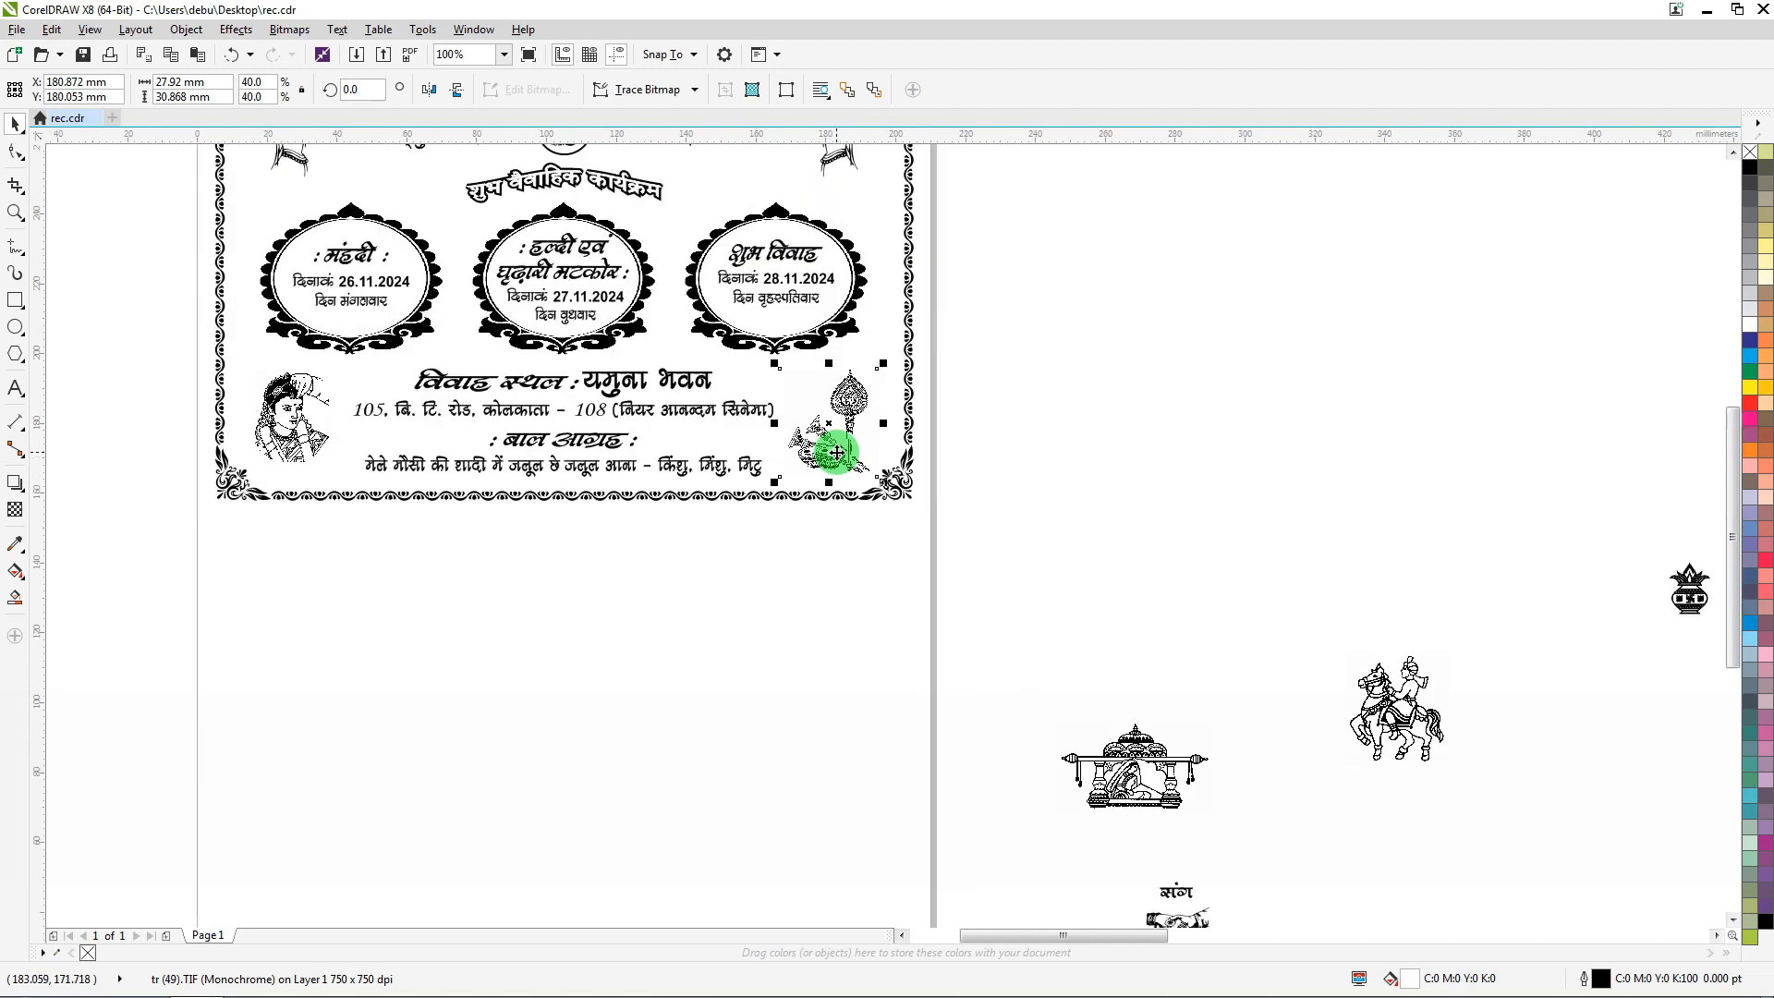
{"action": "key", "text": "Up"}
{"action": "key", "text": "Up"}
{"action": "key", "text": "Up"}
{"action": "key", "text": "Up"}
{"action": "key", "text": "Up"}
{"action": "key", "text": "Left"}
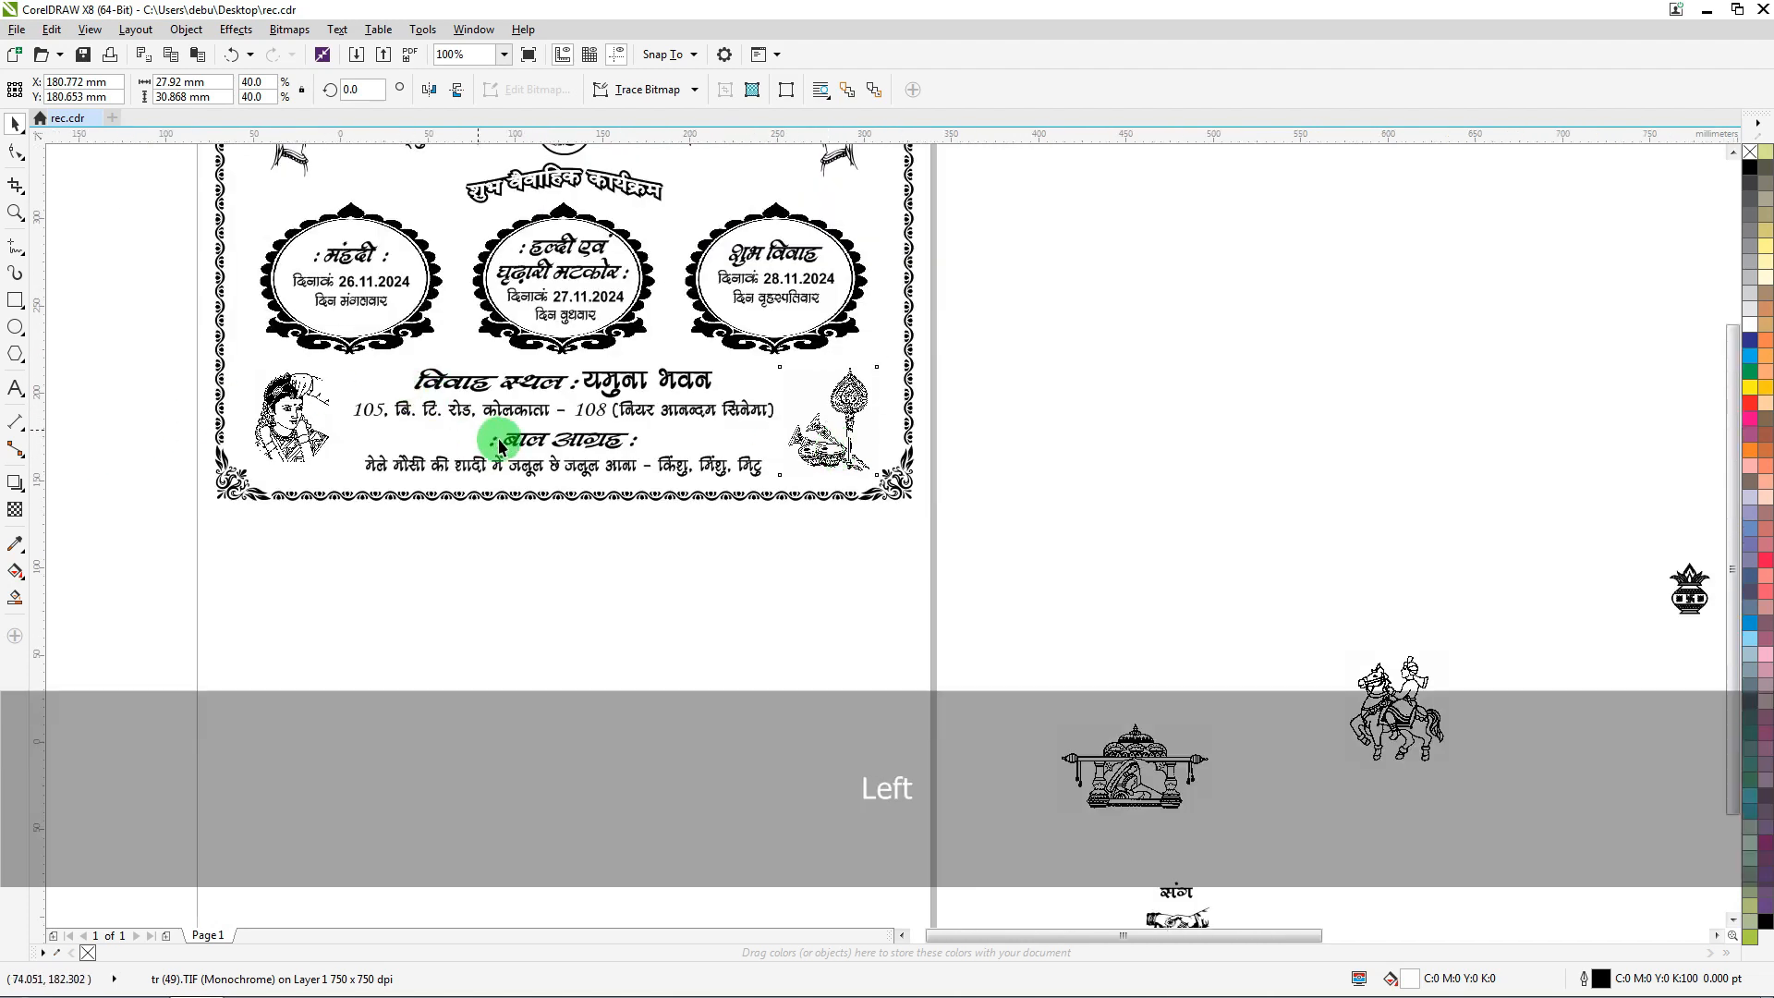
Enlarge the curved शुभ वैवाहिक कार्यक्रम title proportionally about its centre to about 69 mm wide
{"action": "scroll", "coordinate": [489, 490], "scroll_direction": "down", "scroll_amount": 1}
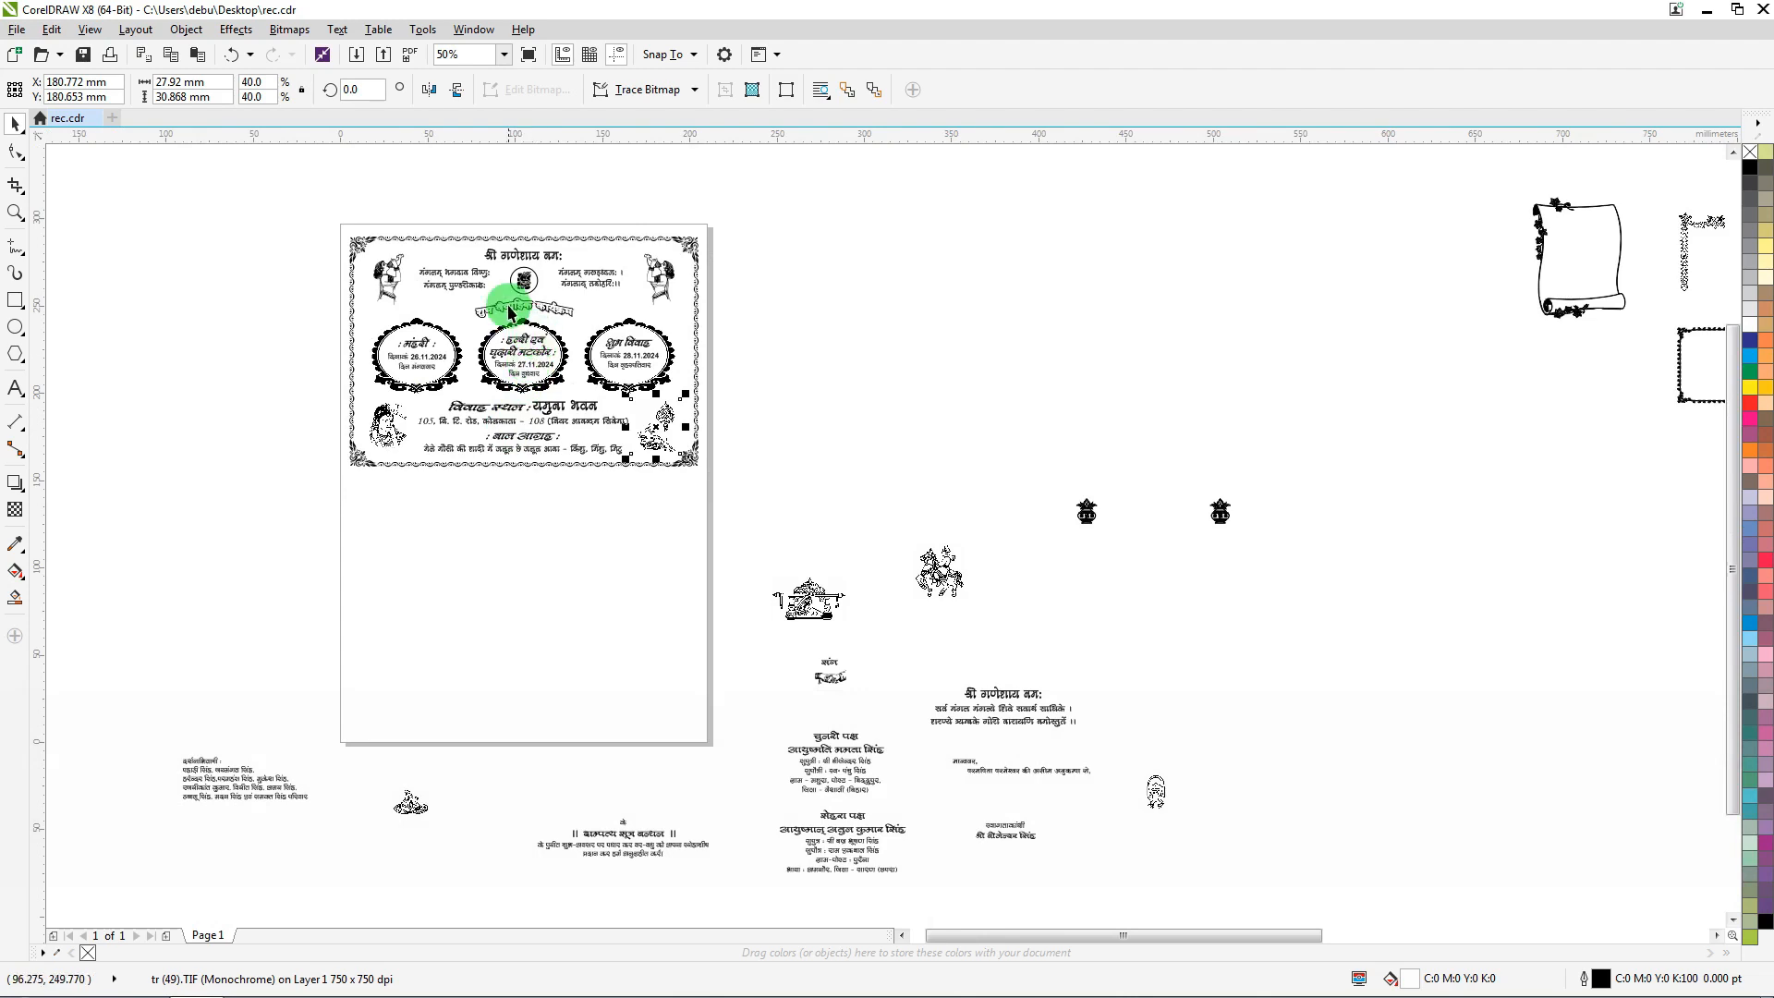
{"action": "scroll", "coordinate": [522, 297], "scroll_direction": "up", "scroll_amount": 2}
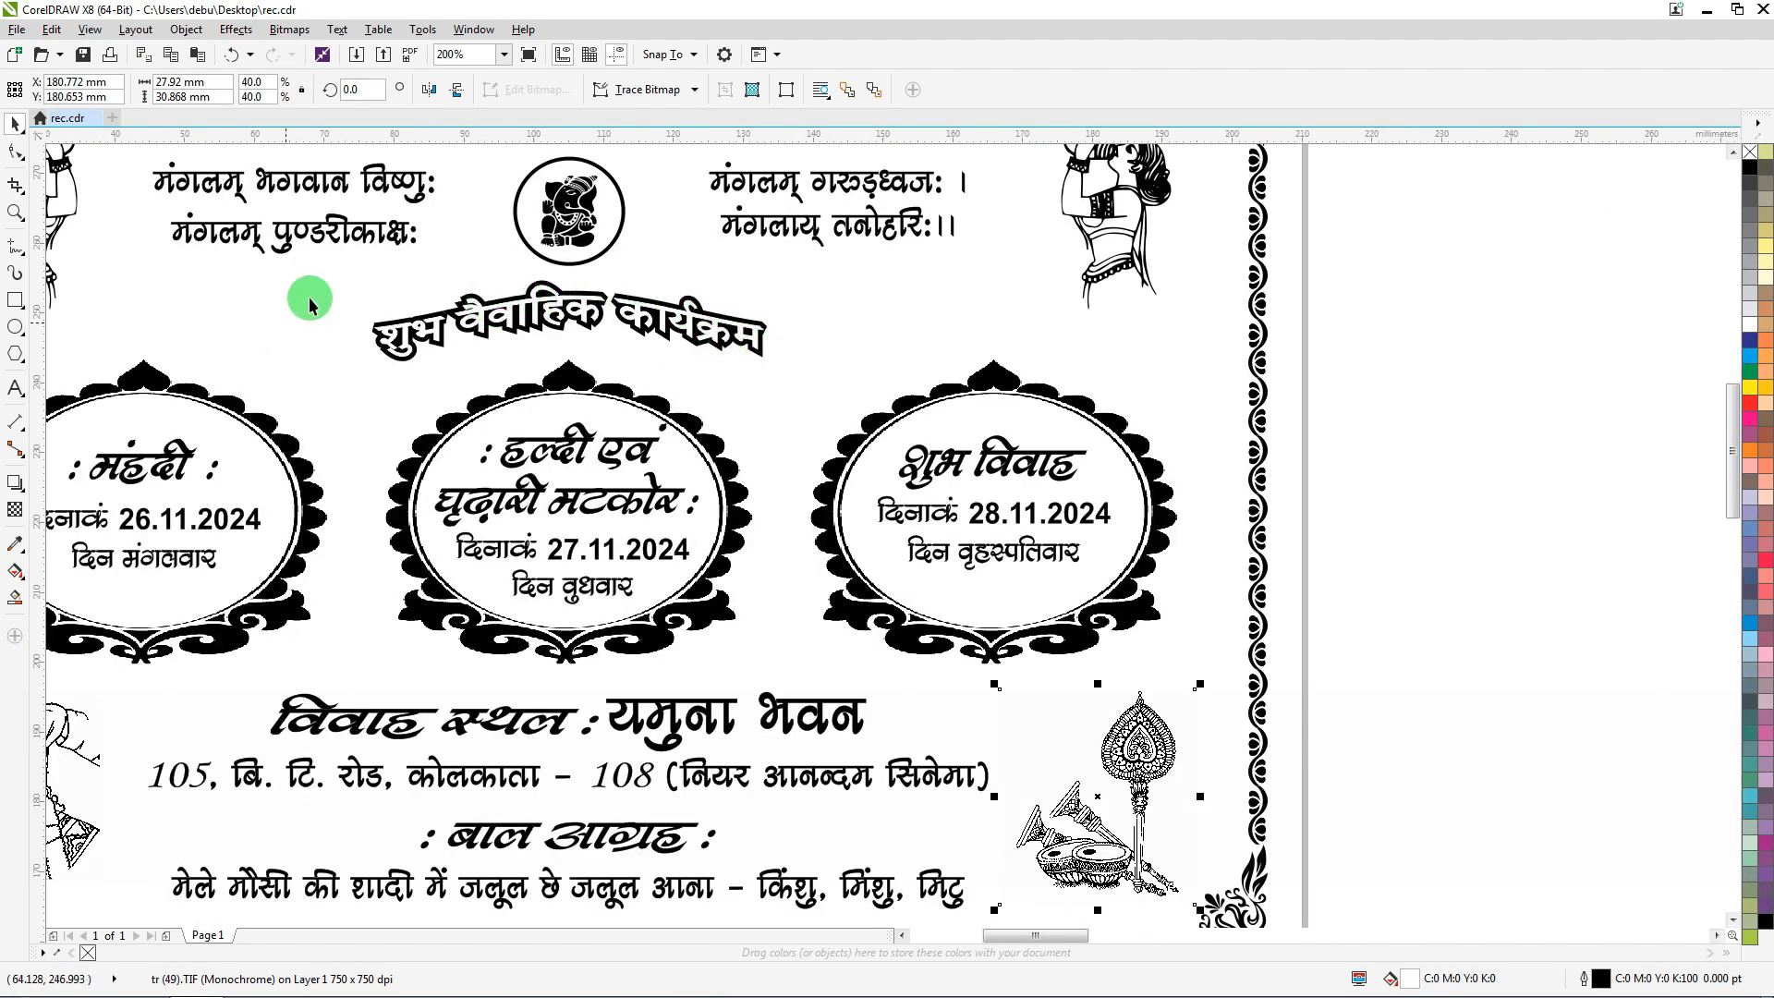
{"action": "left_click_drag", "start_coordinate": [1418, 275], "coordinate": [143, 388]}
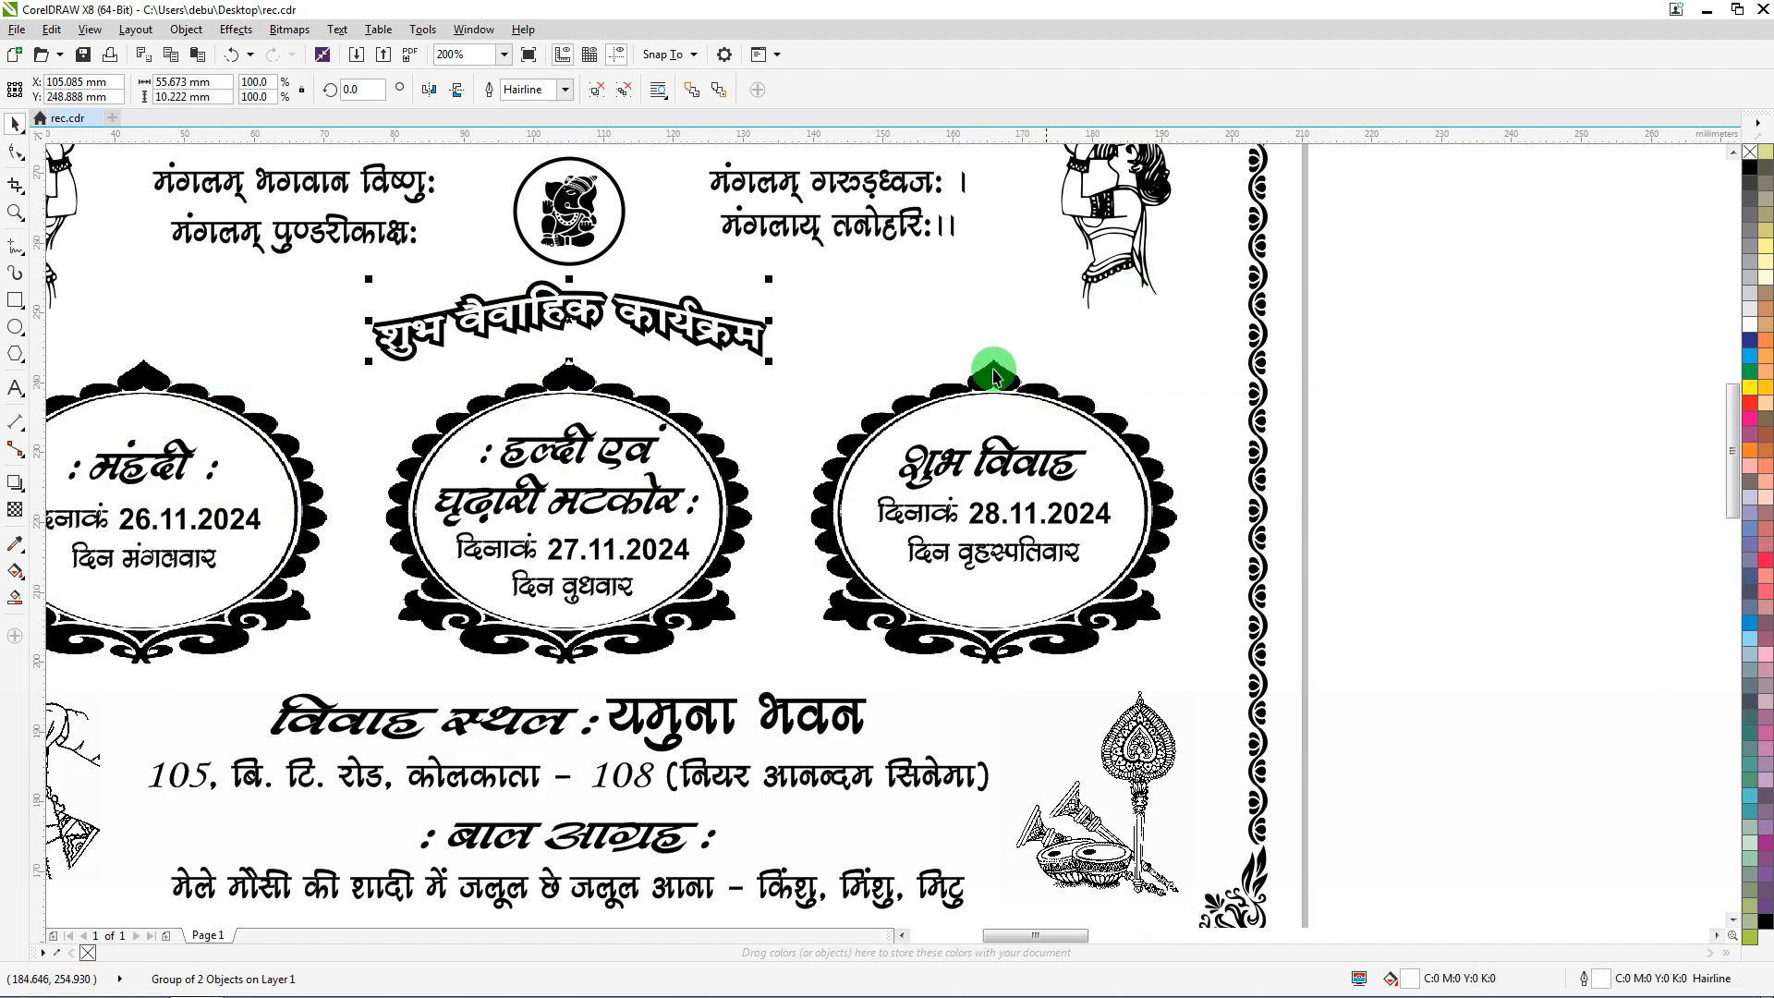
{"action": "key", "text": "shift"}
{"action": "left_click_drag", "start_coordinate": [768, 360], "coordinate": [817, 394]}
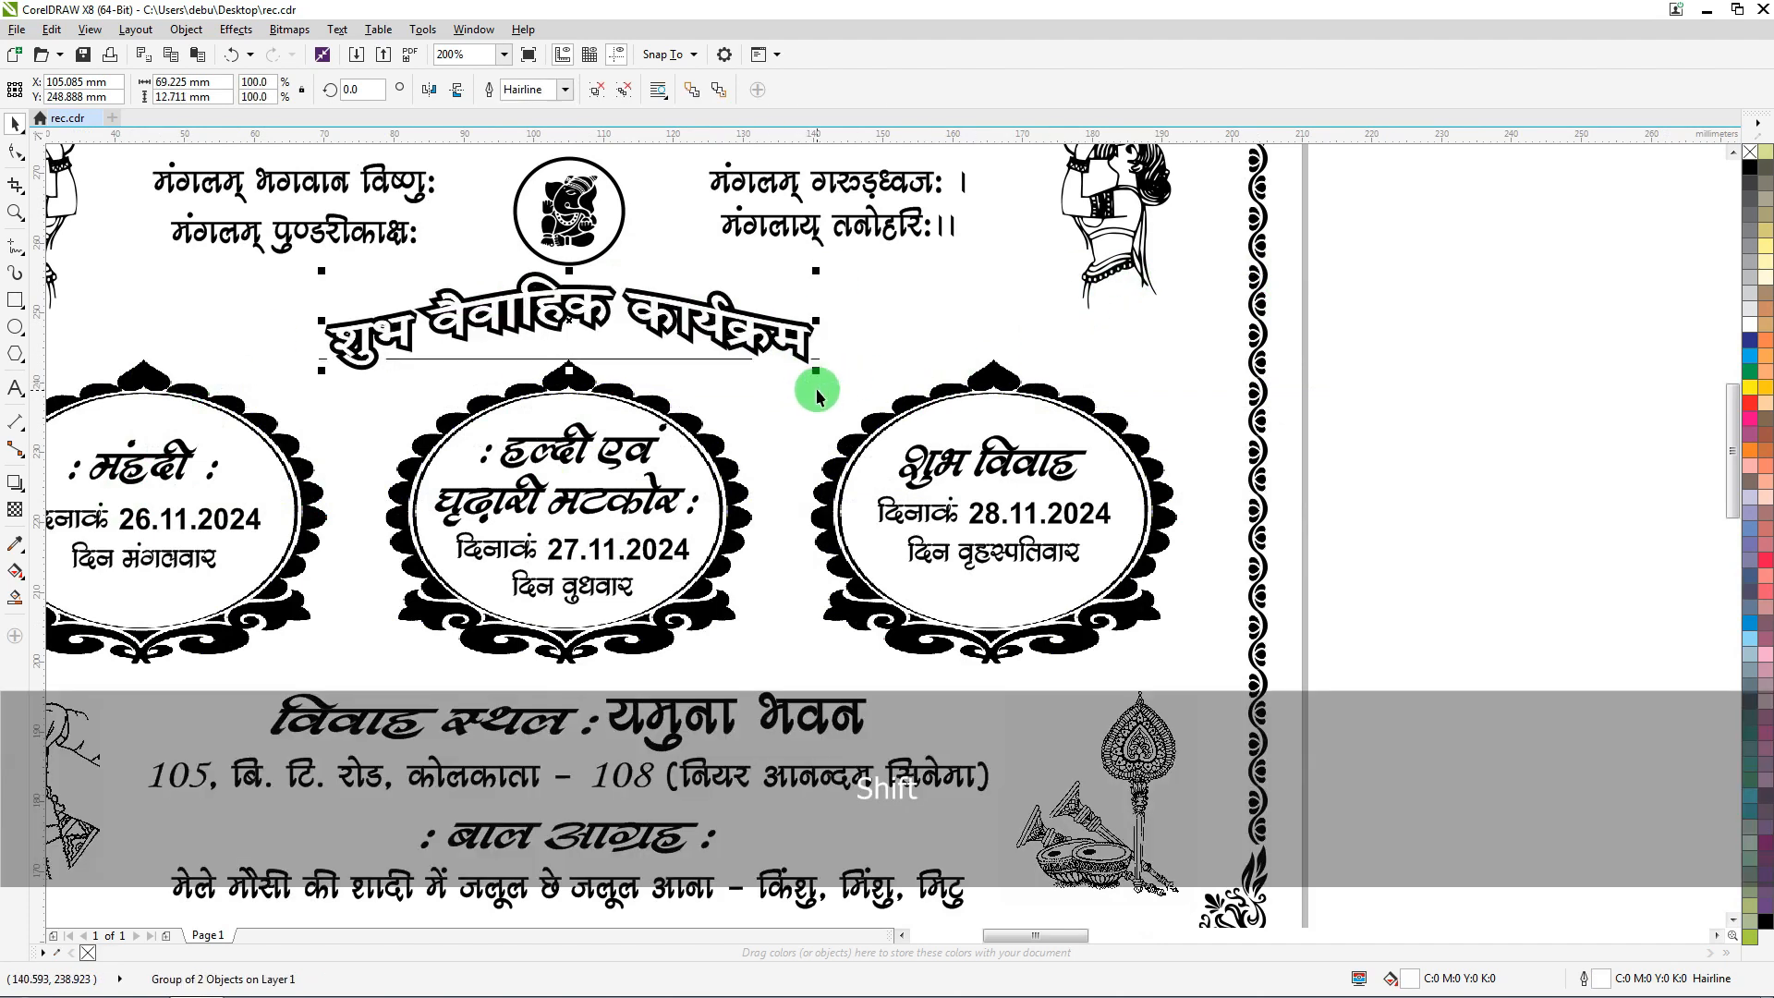
Nudge the enlarged शुभ वैवाहिक कार्यक्रम title down about 1.6 mm towards the oval frames
{"action": "key", "text": "Down"}
{"action": "key", "text": "Down"}
{"action": "key", "text": "Down"}
{"action": "key", "text": "Down"}
{"action": "key", "text": "Down"}
{"action": "key", "text": "Down"}
{"action": "key", "text": "Down"}
{"action": "key", "text": "Down"}
{"action": "key", "text": "Down"}
{"action": "key", "text": "Down"}
{"action": "key", "text": "Down"}
{"action": "key", "text": "Down"}
{"action": "key", "text": "Down"}
{"action": "key", "text": "Down"}
{"action": "key", "text": "Down"}
{"action": "key", "text": "Down"}
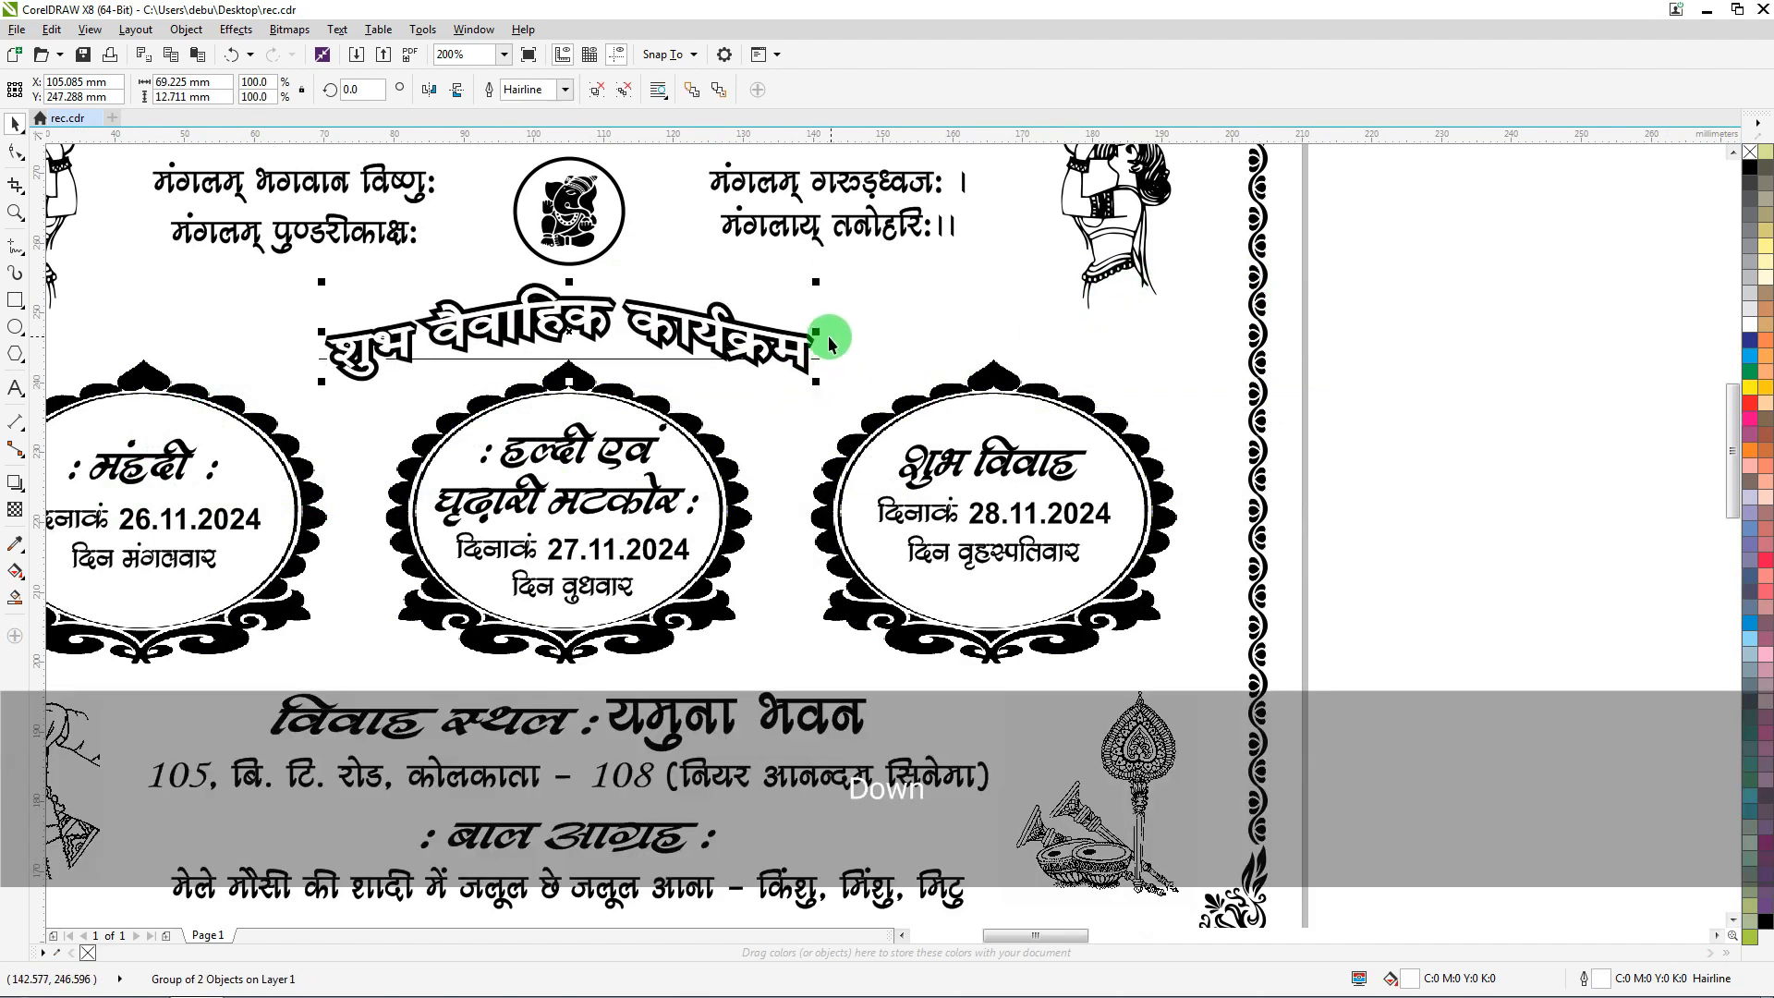
Stretch the शुभ वैवाहिक कार्यक्रम title symmetrically to about 75.5 mm wide, keeping its height, and inspect the result
{"action": "left_click_drag", "start_coordinate": [820, 331], "coordinate": [863, 335]}
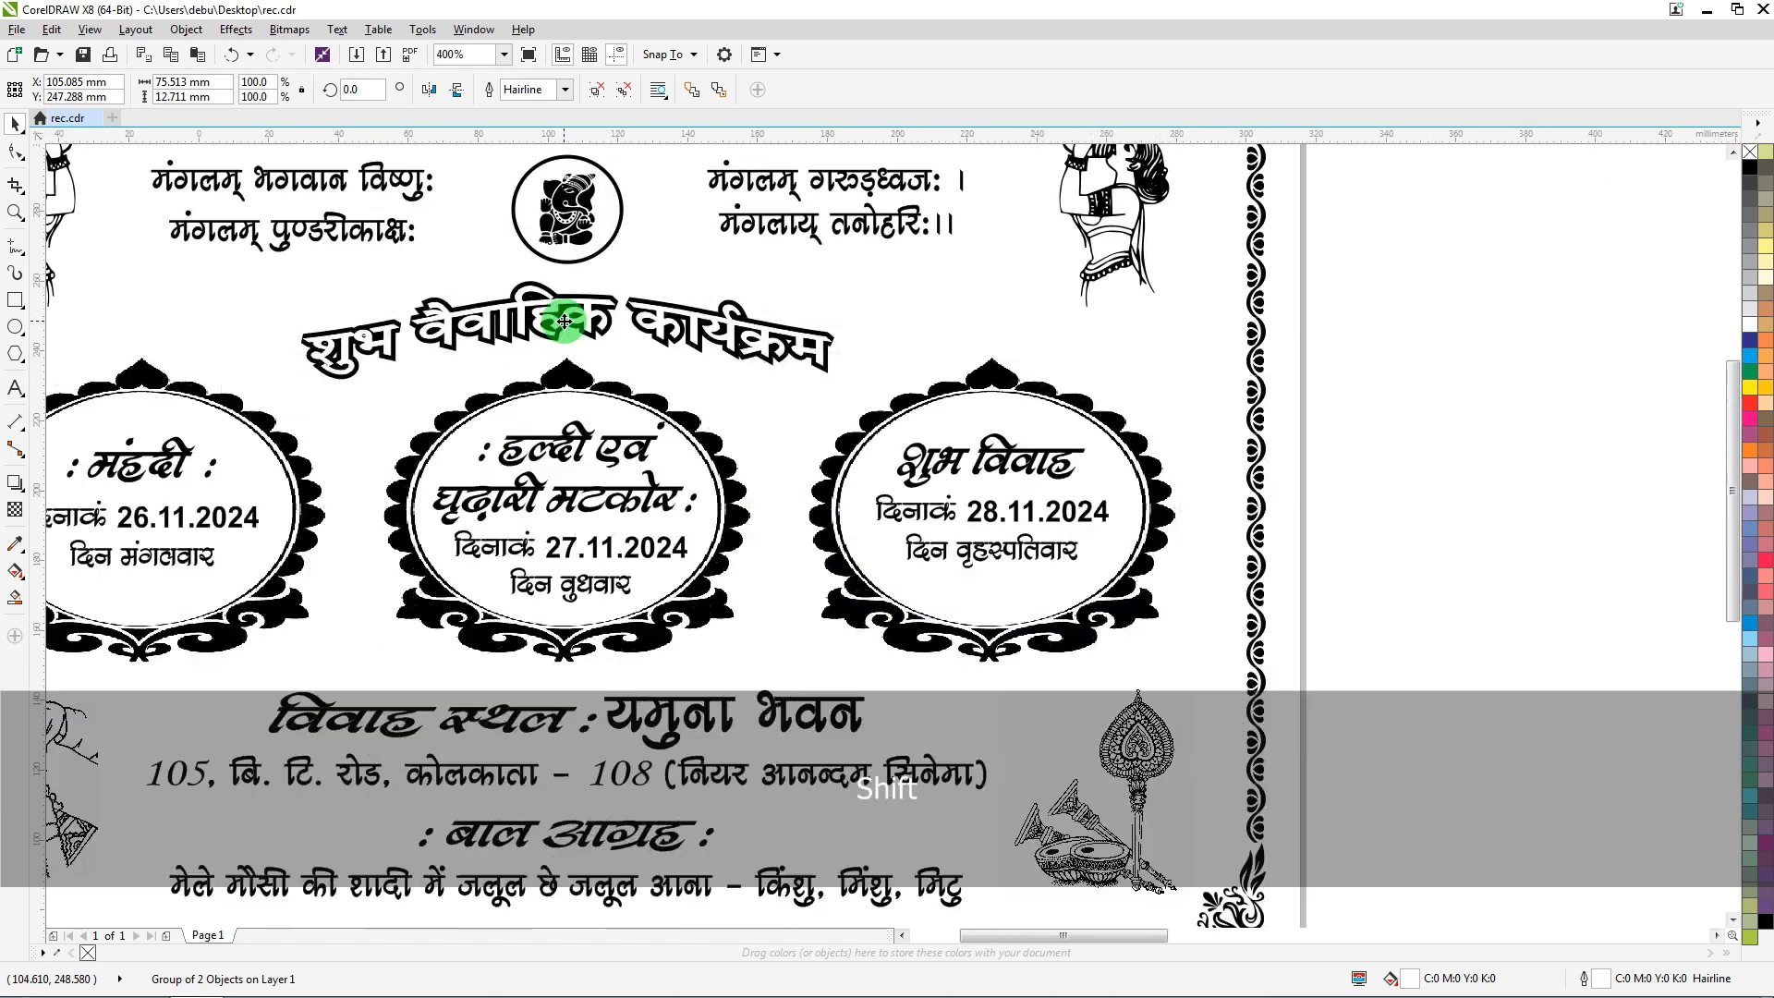
{"action": "scroll", "coordinate": [585, 312], "scroll_direction": "down", "scroll_amount": 1}
{"action": "scroll", "coordinate": [563, 320], "scroll_direction": "down", "scroll_amount": 1}
{"action": "scroll", "coordinate": [505, 322], "scroll_direction": "up", "scroll_amount": 1}
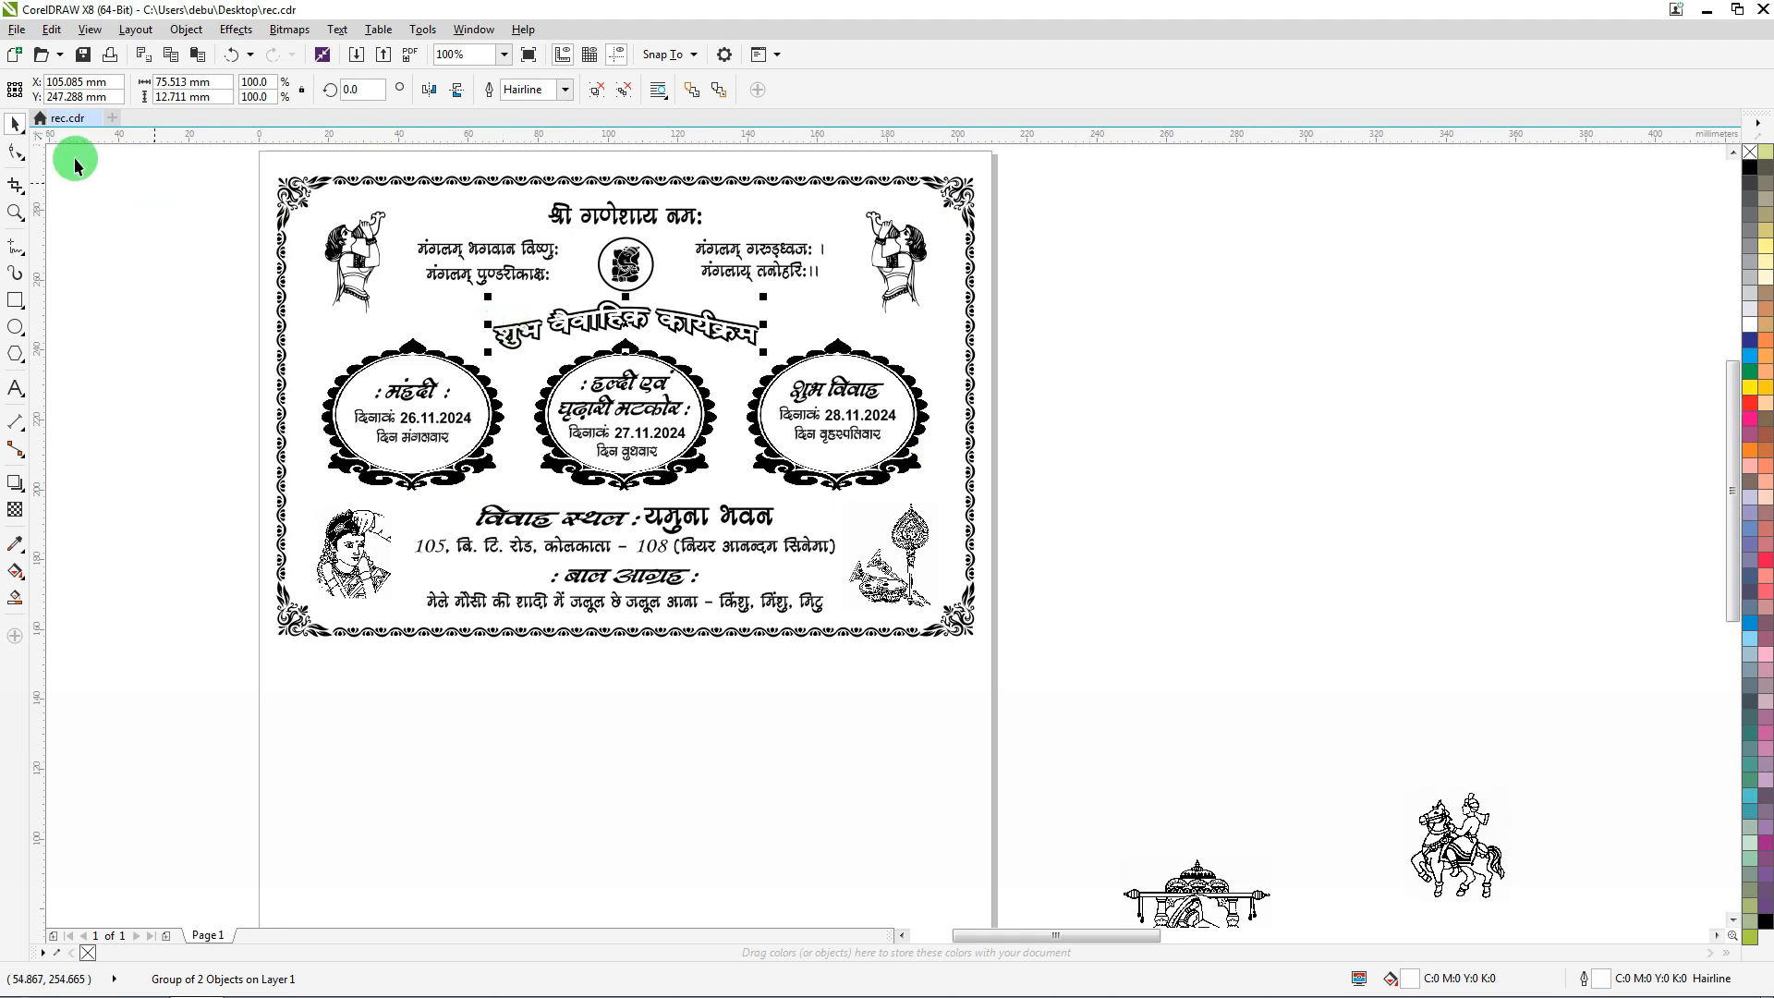
{"action": "scroll", "coordinate": [487, 308], "scroll_direction": "up", "scroll_amount": 3}
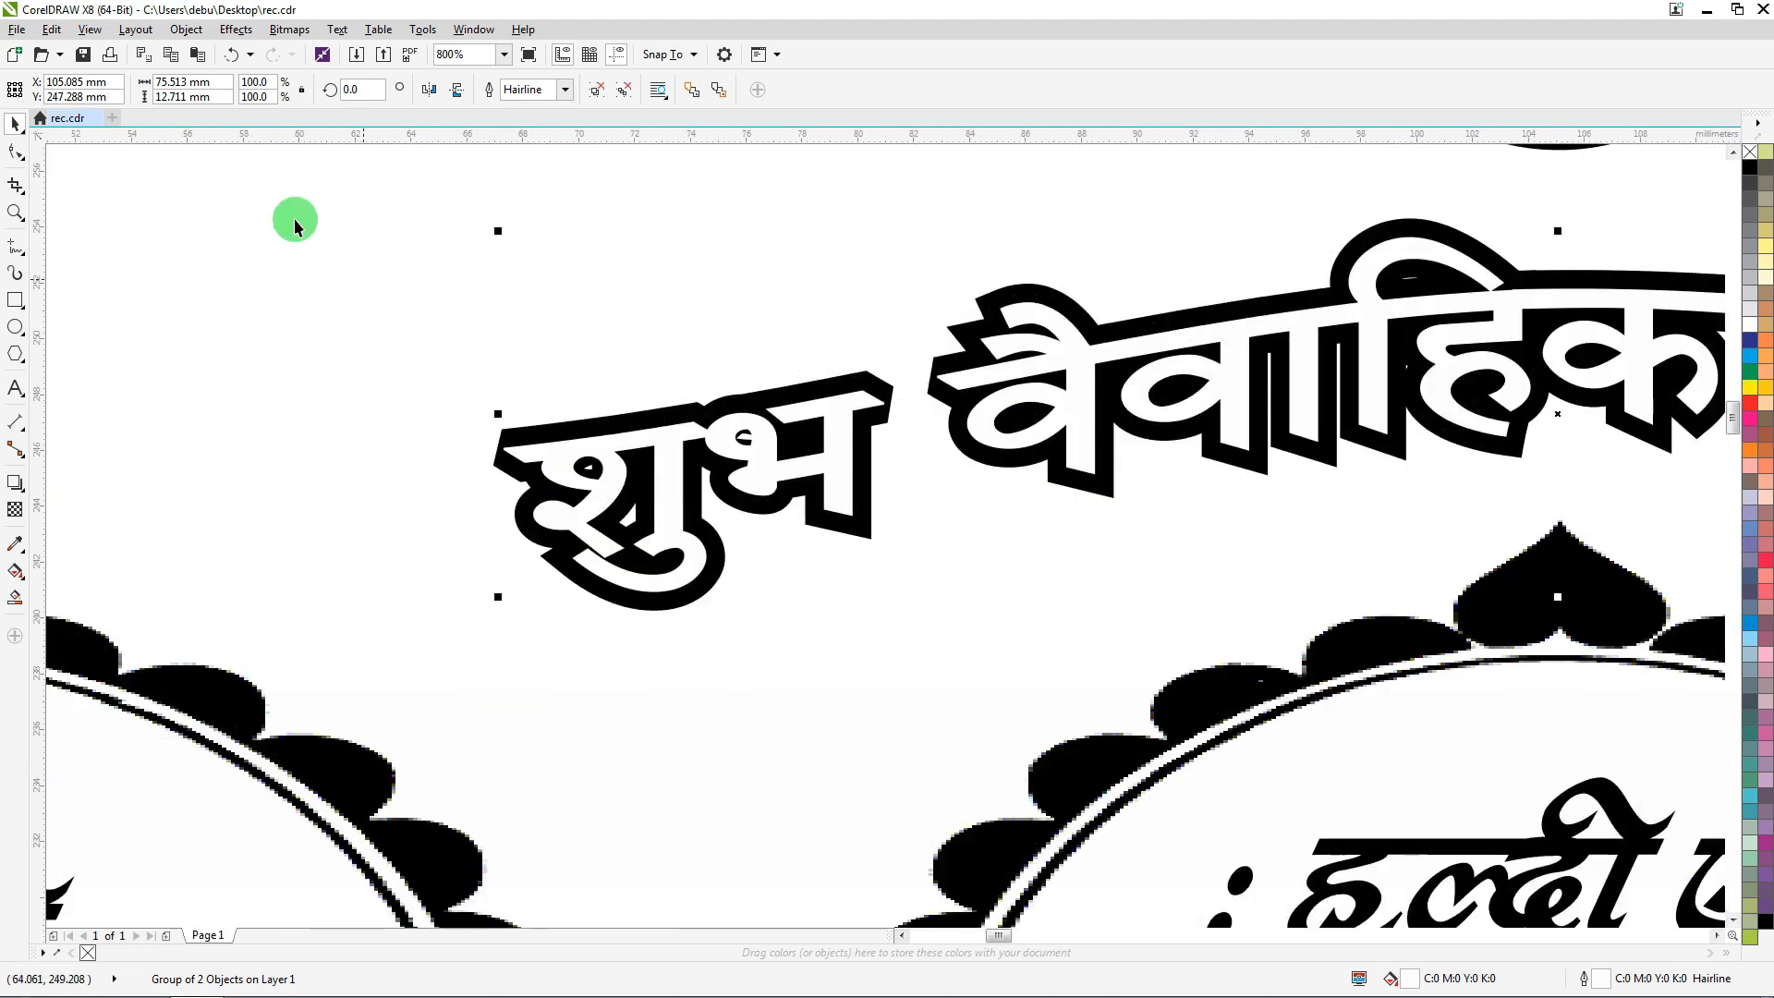
{"action": "scroll", "coordinate": [348, 235], "scroll_direction": "down", "scroll_amount": 3}
{"action": "scroll", "coordinate": [269, 305], "scroll_direction": "down", "scroll_amount": 2}
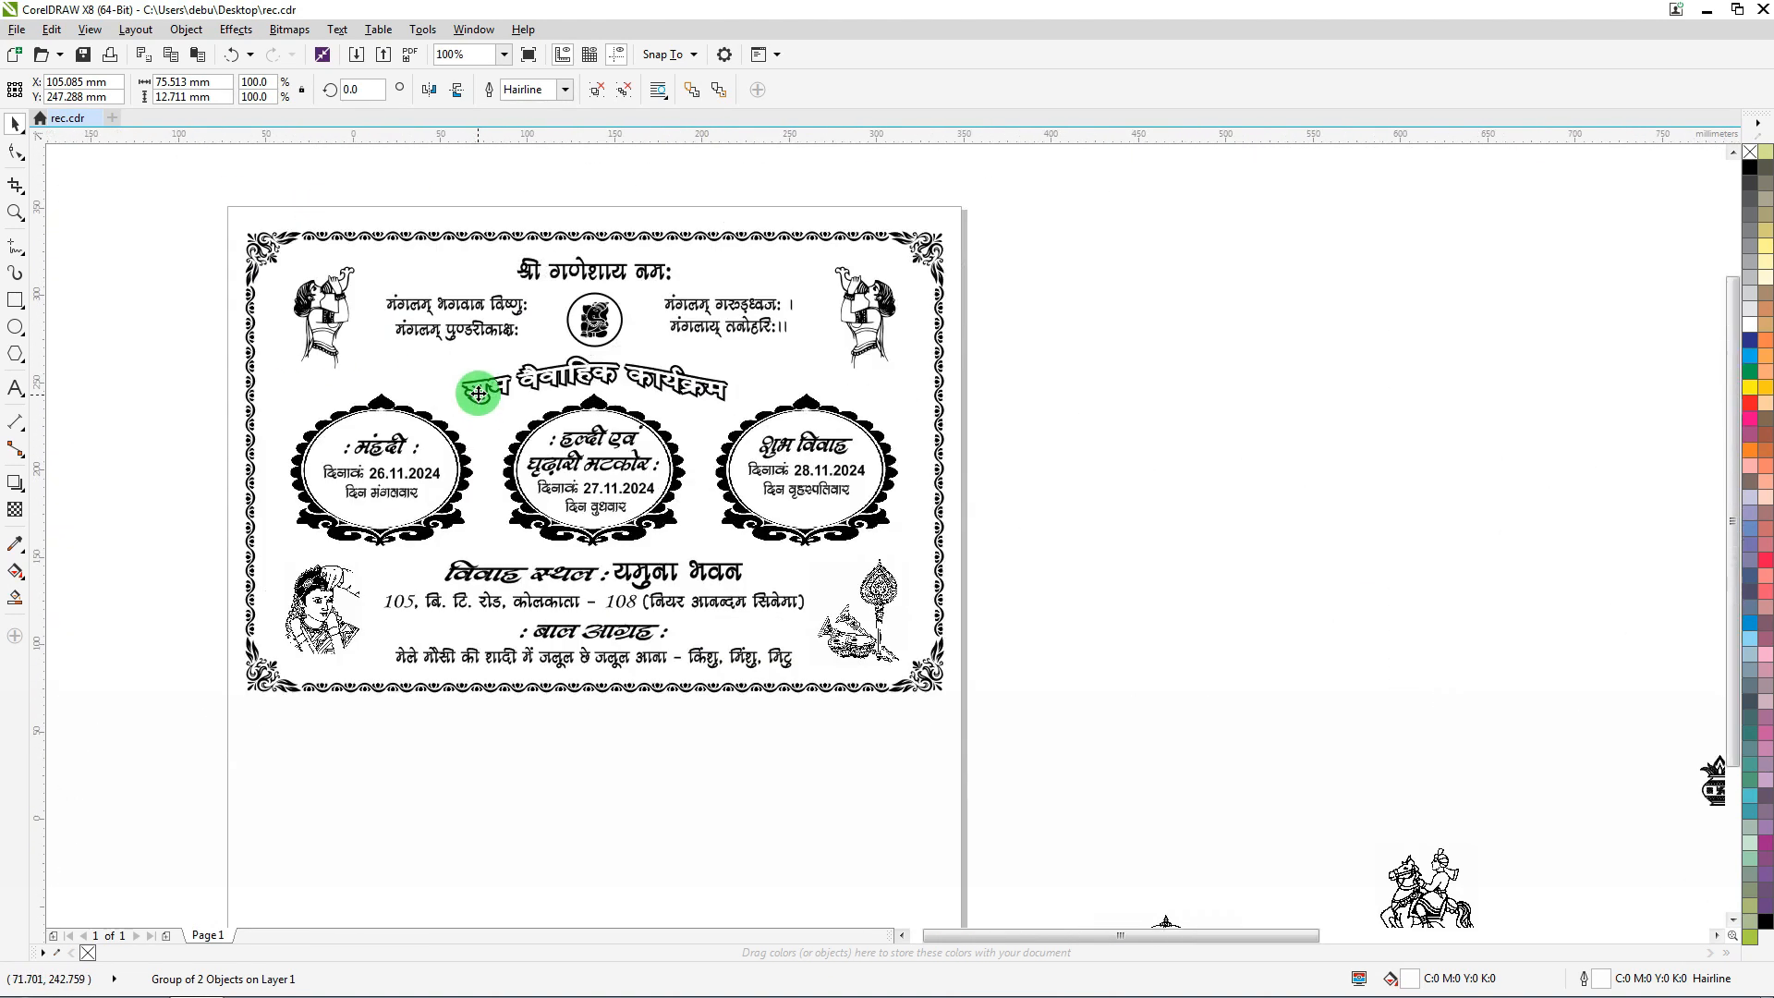
Ungroup the pair of kalash ornaments and place one on each side of the शुभ वैवाहिक कार्यक्रम title
{"action": "scroll", "coordinate": [478, 394], "scroll_direction": "down", "scroll_amount": 1}
{"action": "mouse_move", "coordinate": [1056, 537]}
{"action": "left_mouse_down"}
{"action": "mouse_move", "coordinate": [1144, 650]}
{"action": "mouse_move", "coordinate": [1099, 593]}
{"action": "mouse_move", "coordinate": [825, 438]}
{"action": "left_mouse_up"}
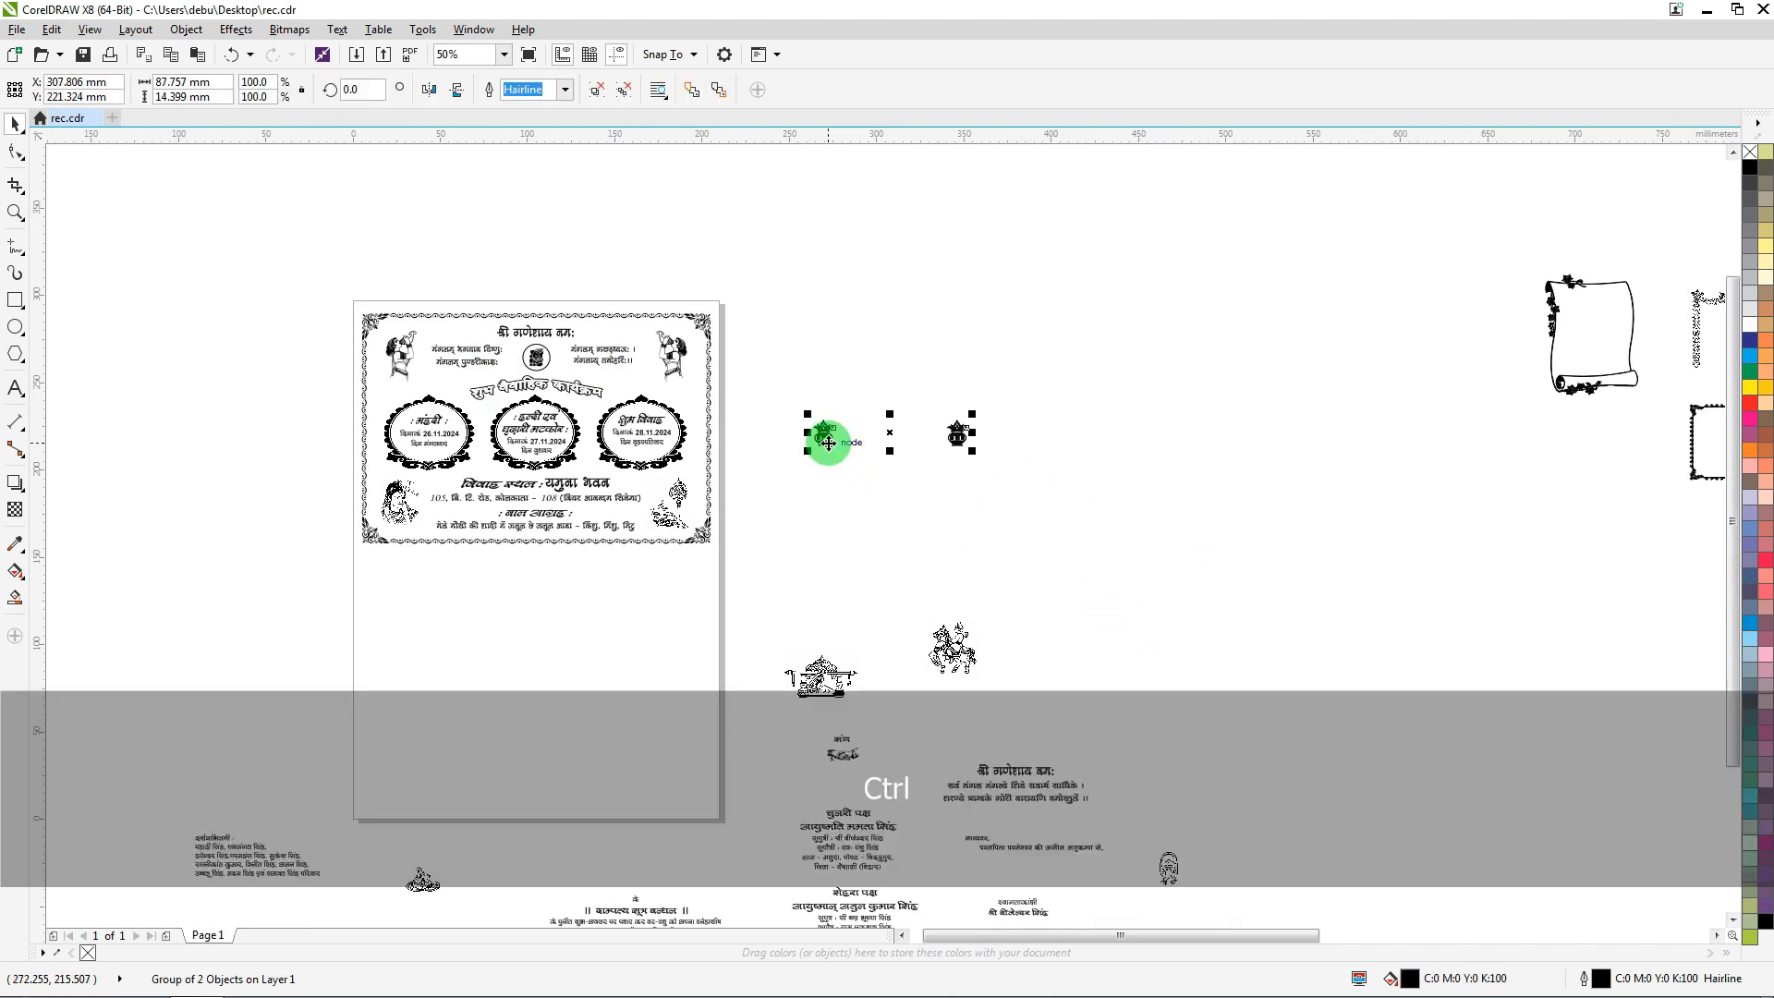
{"action": "key", "text": "ctrl+u"}
{"action": "left_click_drag", "start_coordinate": [757, 511], "coordinate": [758, 508]}
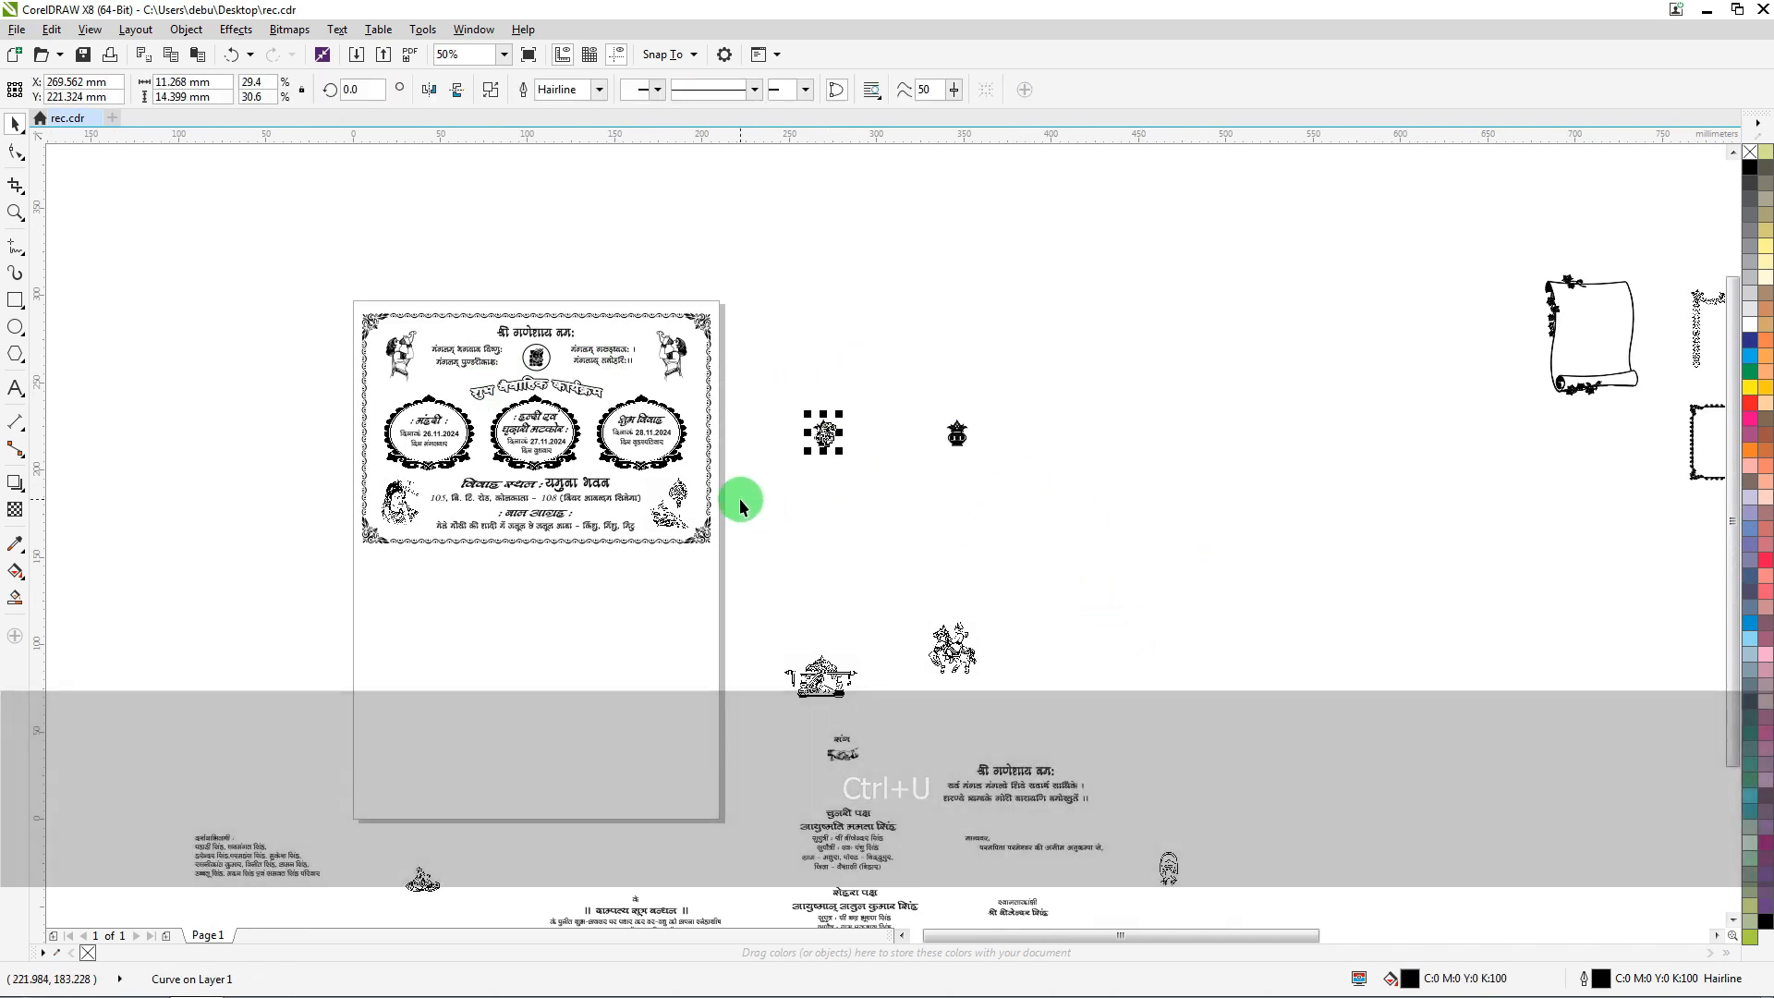
{"action": "key", "text": "ctrl+g"}
{"action": "left_click_drag", "start_coordinate": [827, 436], "coordinate": [1118, 381]}
{"action": "scroll", "coordinate": [462, 388], "scroll_direction": "up", "scroll_amount": 3}
Align the two kalash ornaments beside the title to the same height and nudge them up slightly
{"action": "left_click", "coordinate": [419, 380], "text": "shift"}
{"action": "key", "text": "e"}
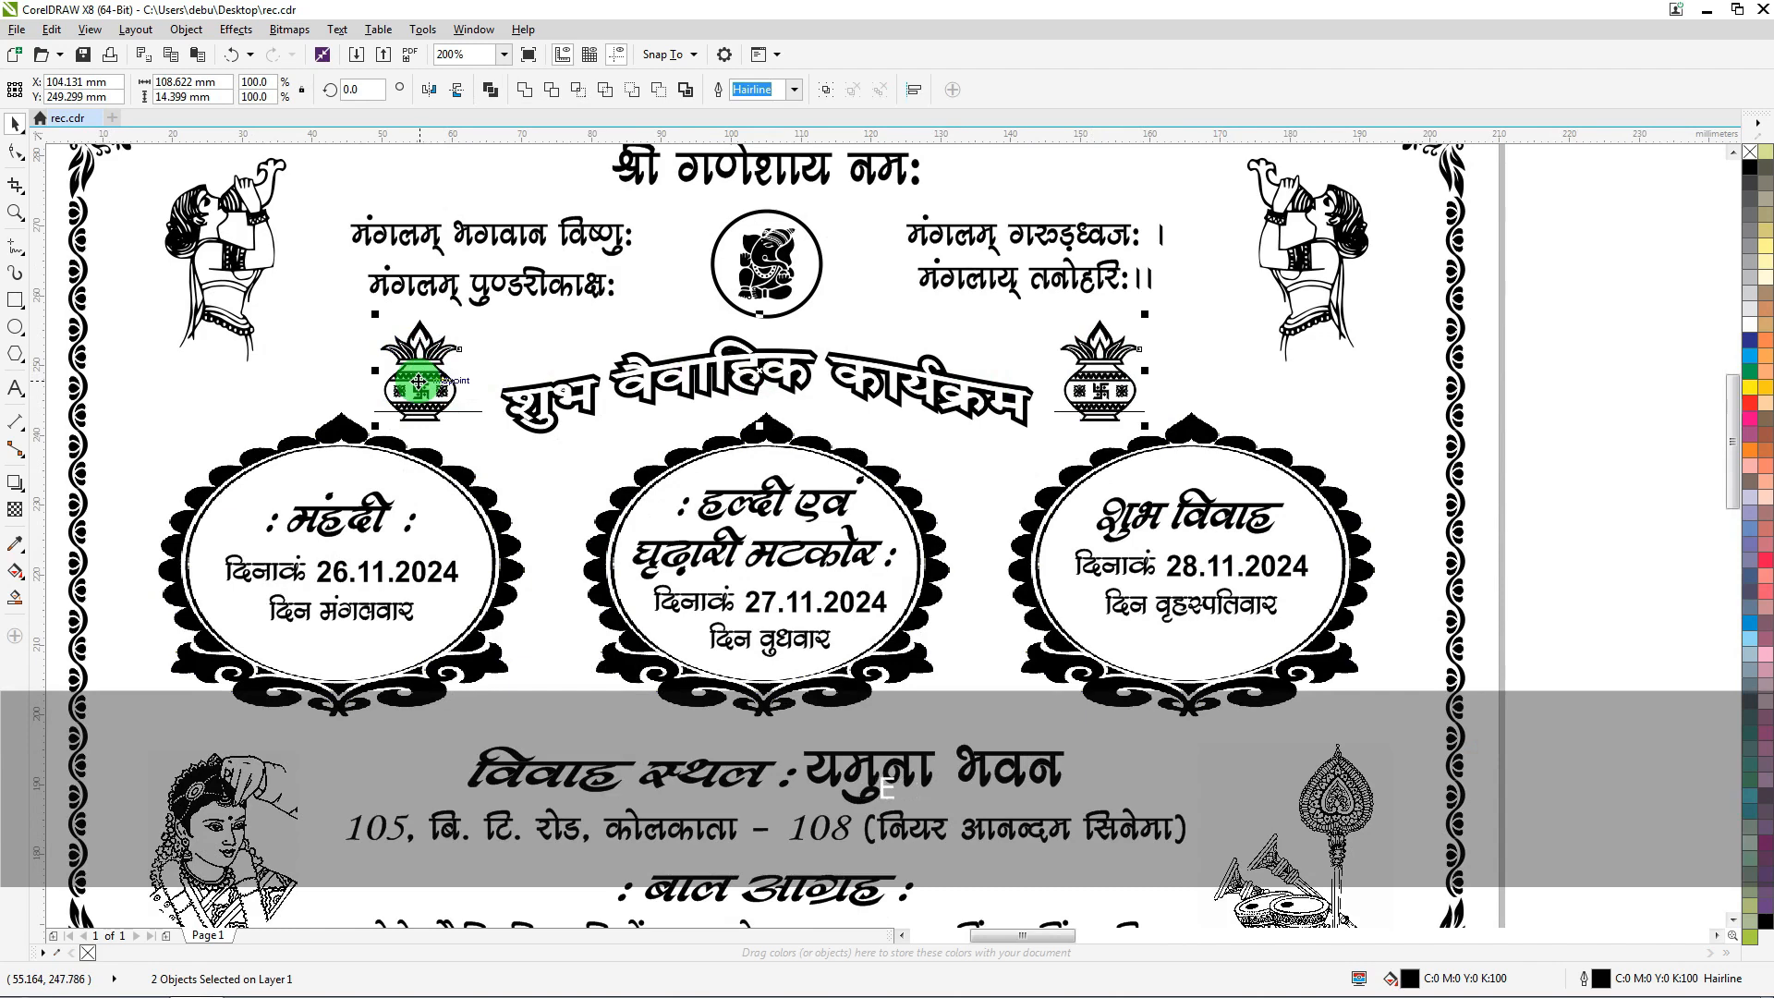
{"action": "key", "text": "Up"}
{"action": "key", "text": "Up"}
{"action": "left_click", "coordinate": [1571, 290]}
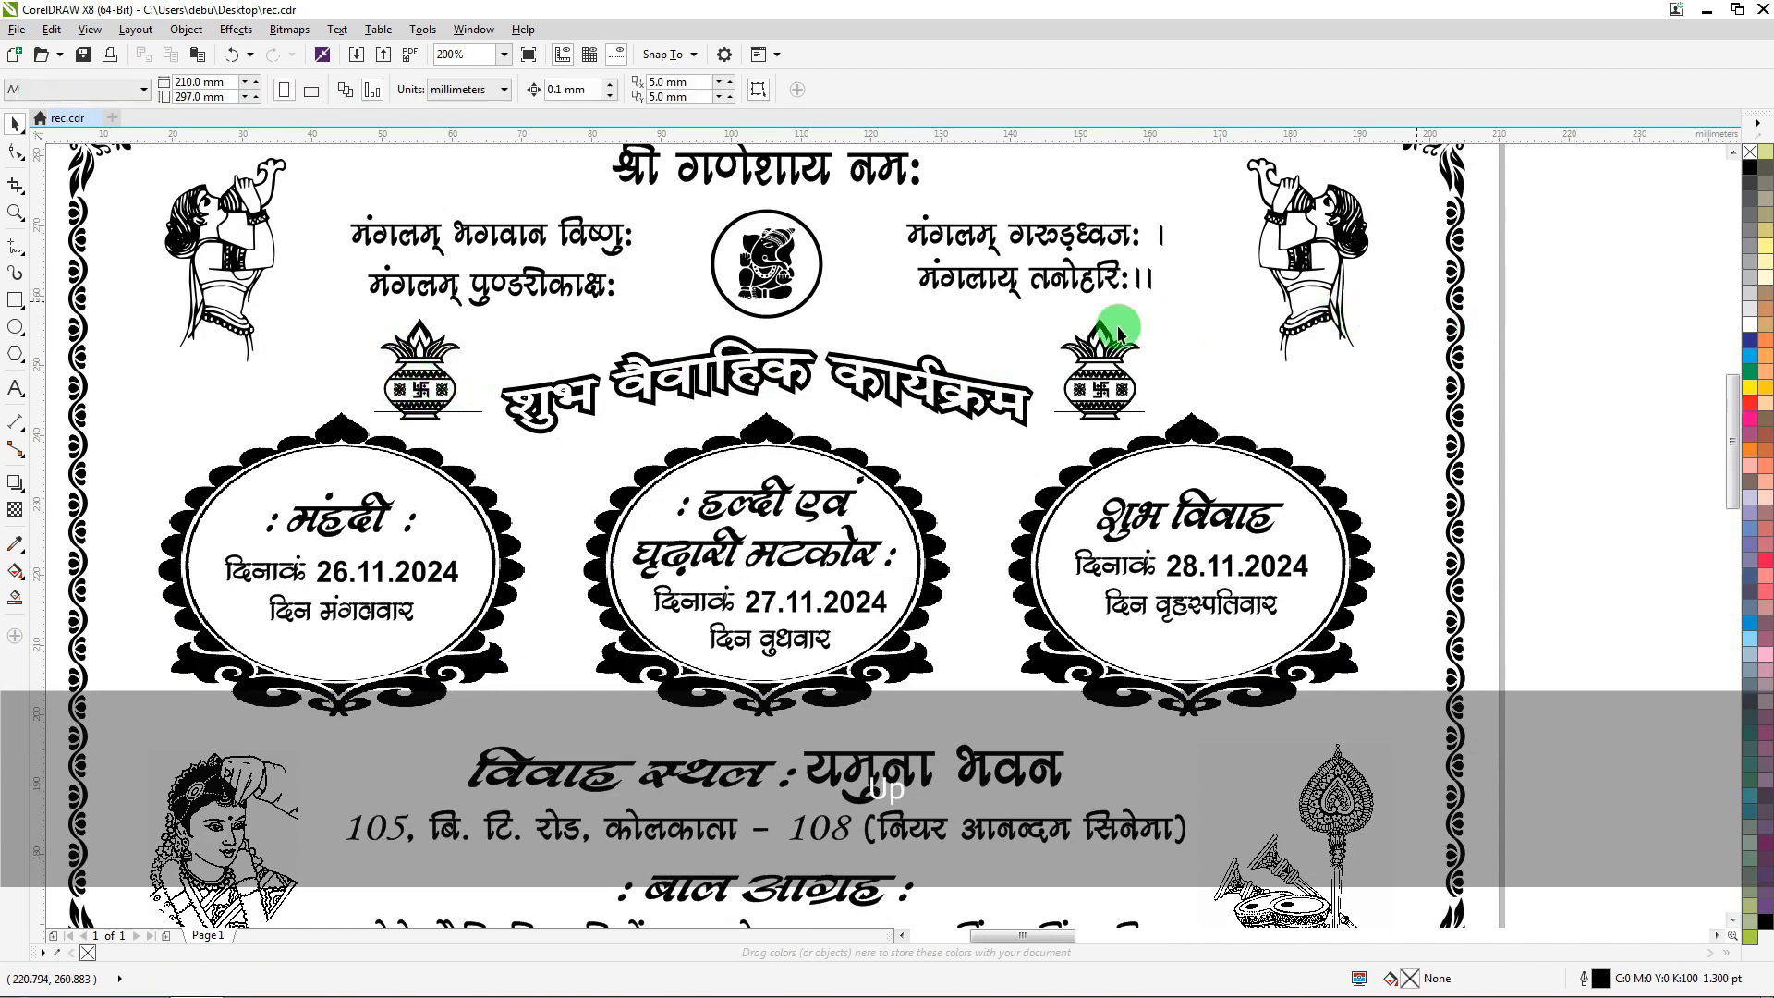
Nudge the शुभ वैवाहिक कार्यक्रम title up about 1.2 mm between the two kalash ornaments
{"action": "left_click", "coordinate": [775, 370]}
{"action": "key", "text": "Up"}
{"action": "key", "text": "Up"}
{"action": "key", "text": "Up"}
{"action": "key", "text": "Up"}
{"action": "key", "text": "Up"}
{"action": "key", "text": "Up"}
{"action": "key", "text": "Up"}
{"action": "key", "text": "Up"}
{"action": "key", "text": "Up"}
{"action": "key", "text": "Up"}
{"action": "key", "text": "Up"}
{"action": "key", "text": "Up"}
{"action": "key", "text": "Up"}
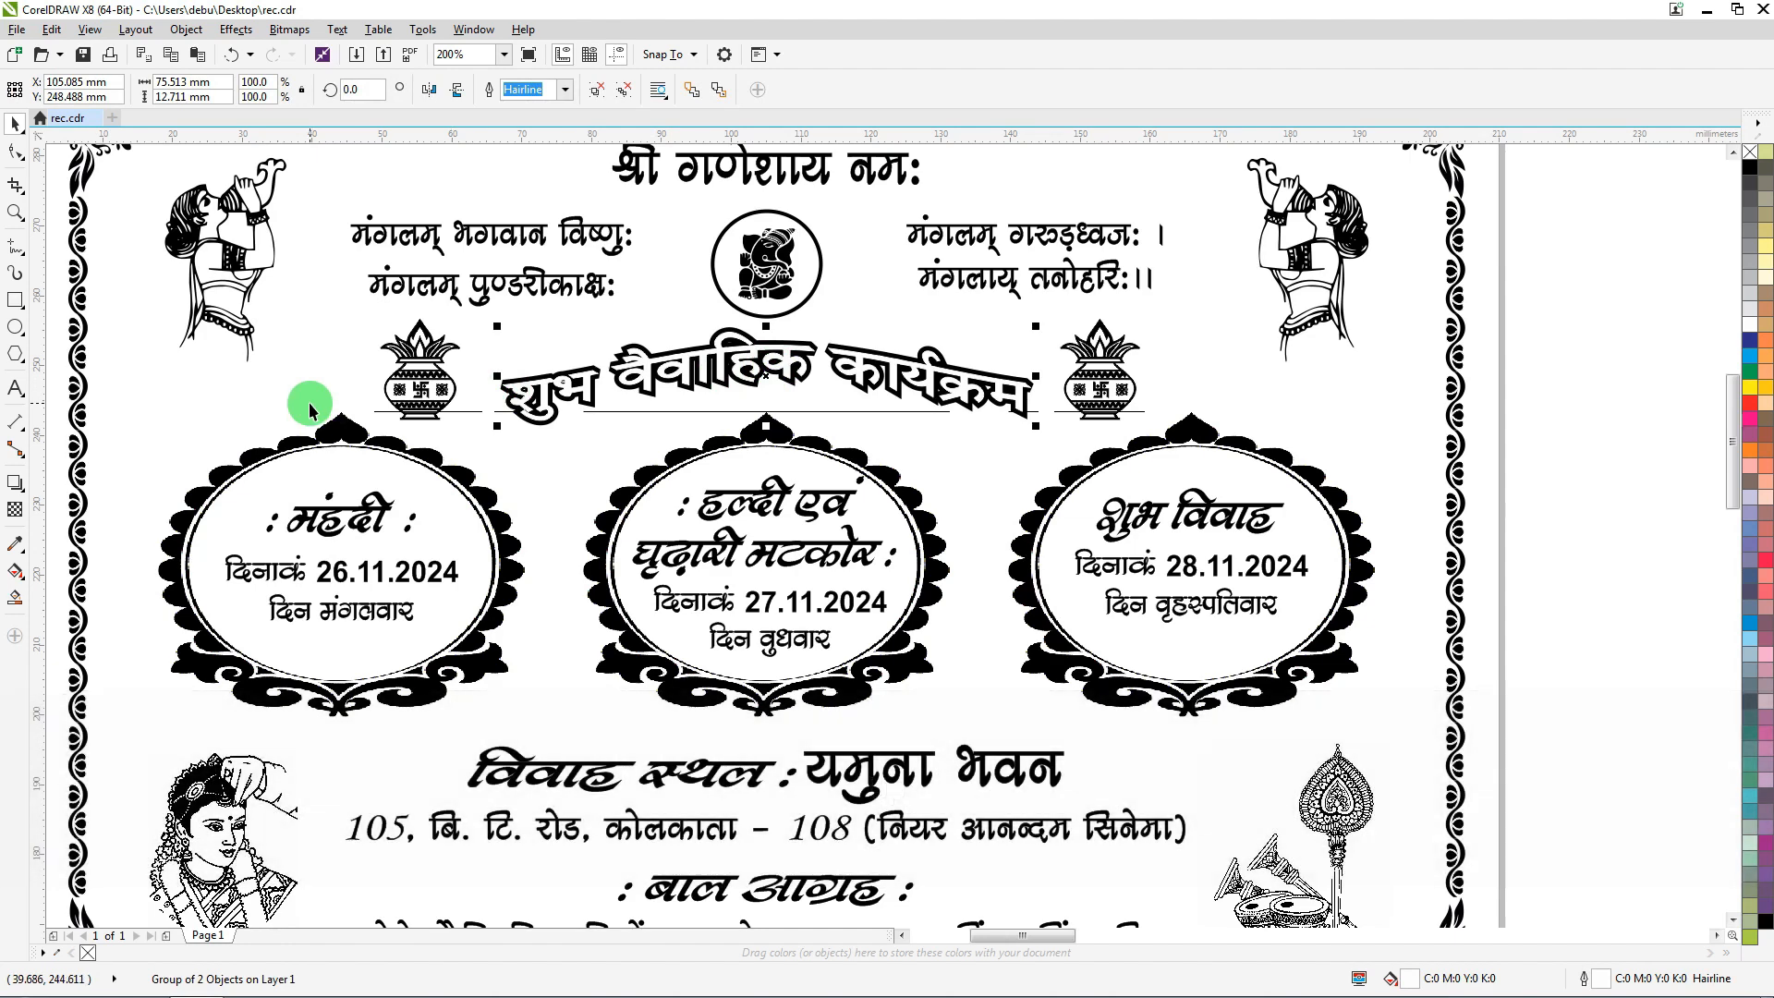
{"action": "scroll", "coordinate": [309, 404], "scroll_direction": "down", "scroll_amount": 2}
{"action": "left_click", "coordinate": [1132, 319]}
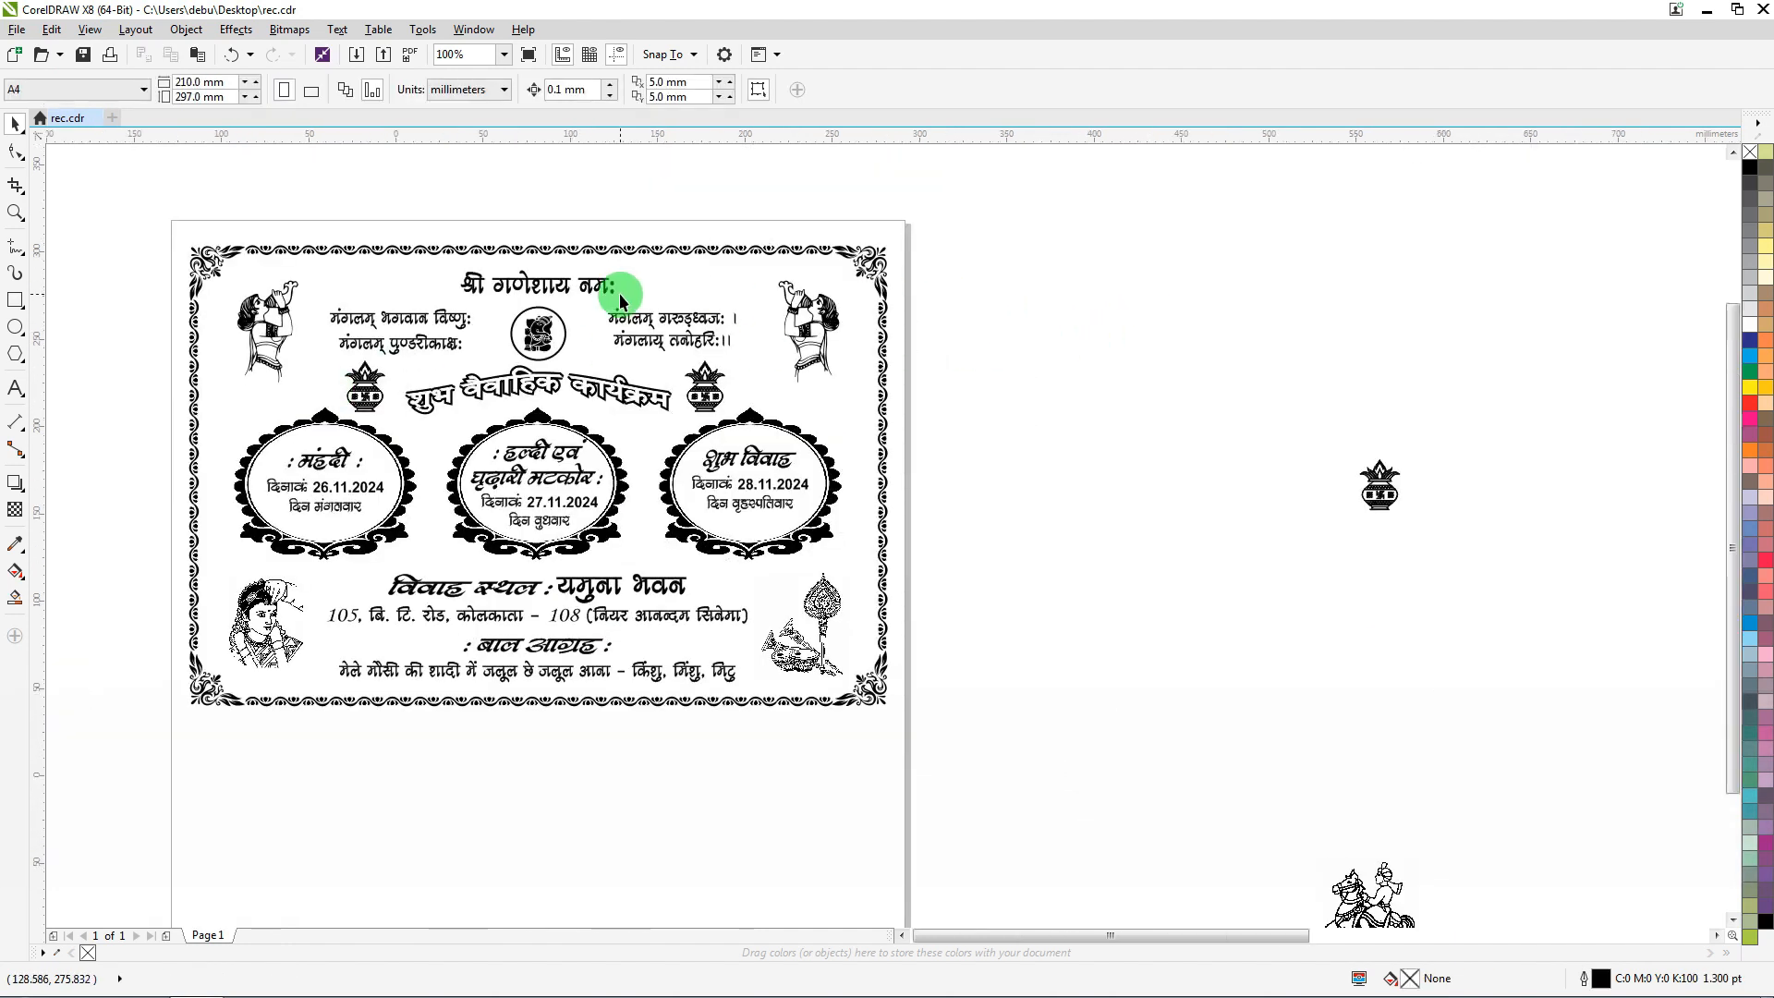
Place a copy of the complete grouped card on the page's lower half and look at the pink sample's second side
{"action": "scroll", "coordinate": [618, 289], "scroll_direction": "down", "scroll_amount": 2}
{"action": "left_click_drag", "start_coordinate": [424, 279], "coordinate": [415, 524]}
{"action": "right_click", "coordinate": [416, 523]}
{"action": "scroll", "coordinate": [256, 436], "scroll_direction": "down", "scroll_amount": 1}
{"action": "scroll", "coordinate": [255, 444], "scroll_direction": "down", "scroll_amount": 1}
{"action": "scroll", "coordinate": [969, 425], "scroll_direction": "up", "scroll_amount": 3}
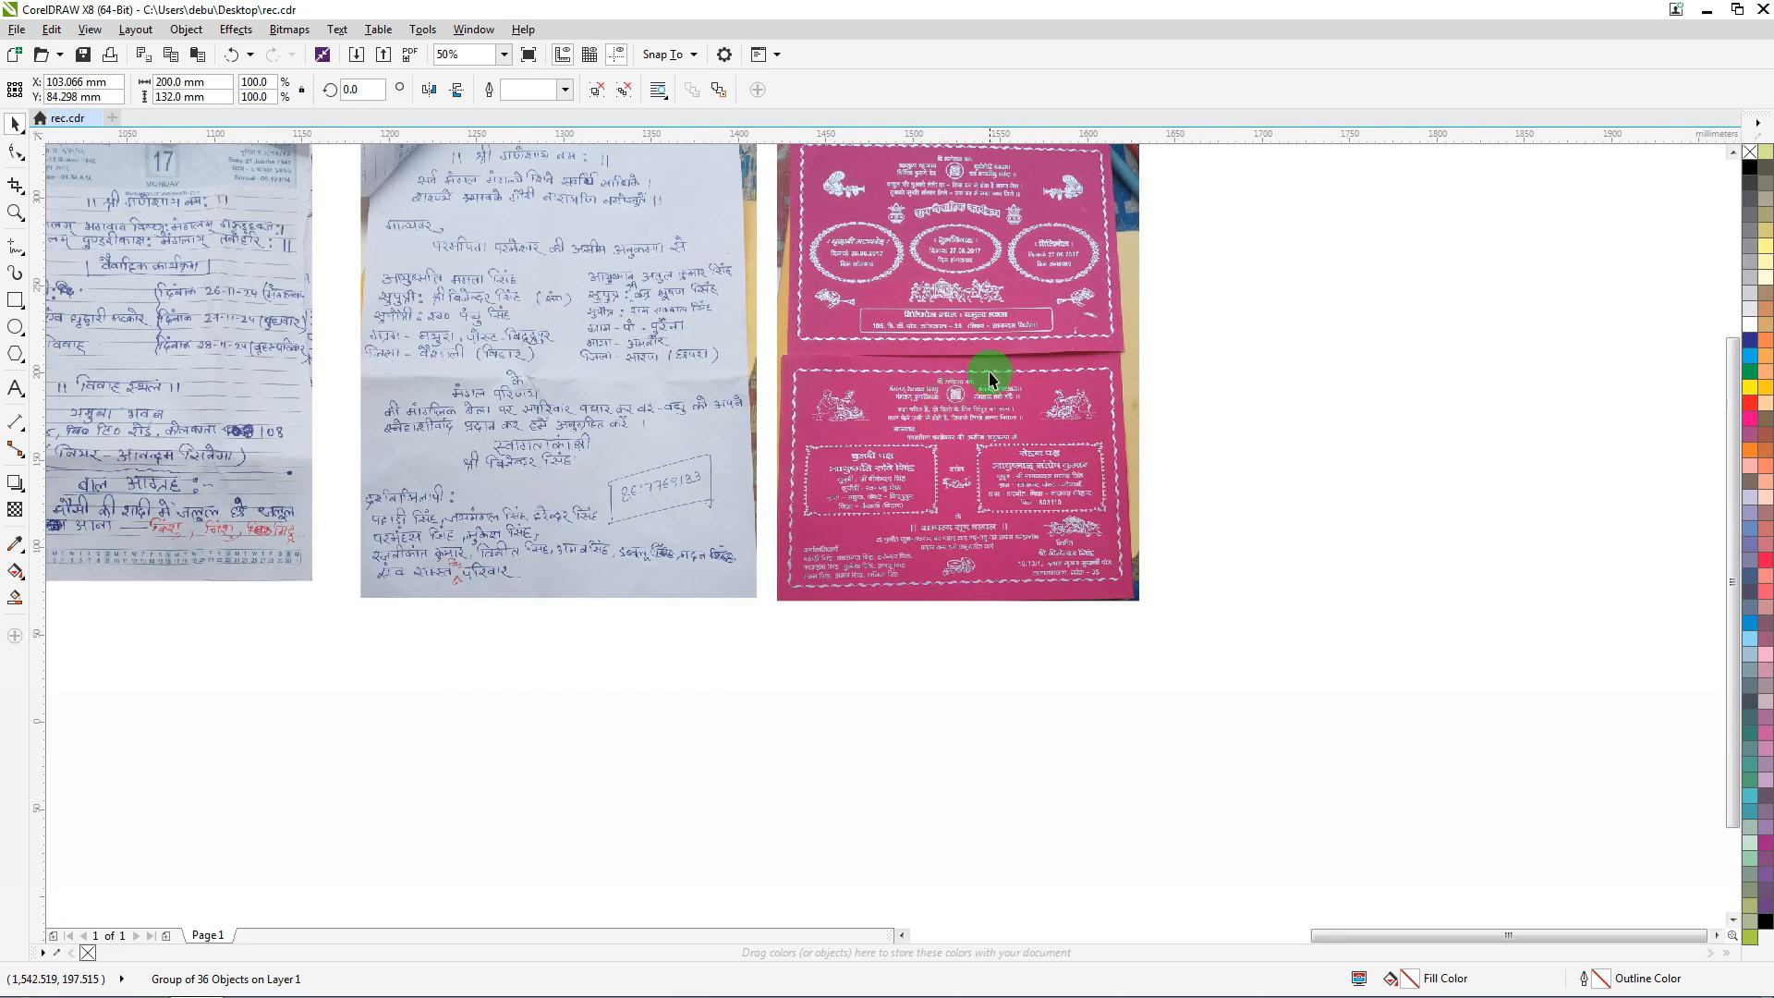
Examine the pink sample's second side and the handwritten श्री गणेशाय नमः heading and verse for the second side's layout
{"action": "scroll", "coordinate": [1080, 364], "scroll_direction": "down", "scroll_amount": 5}
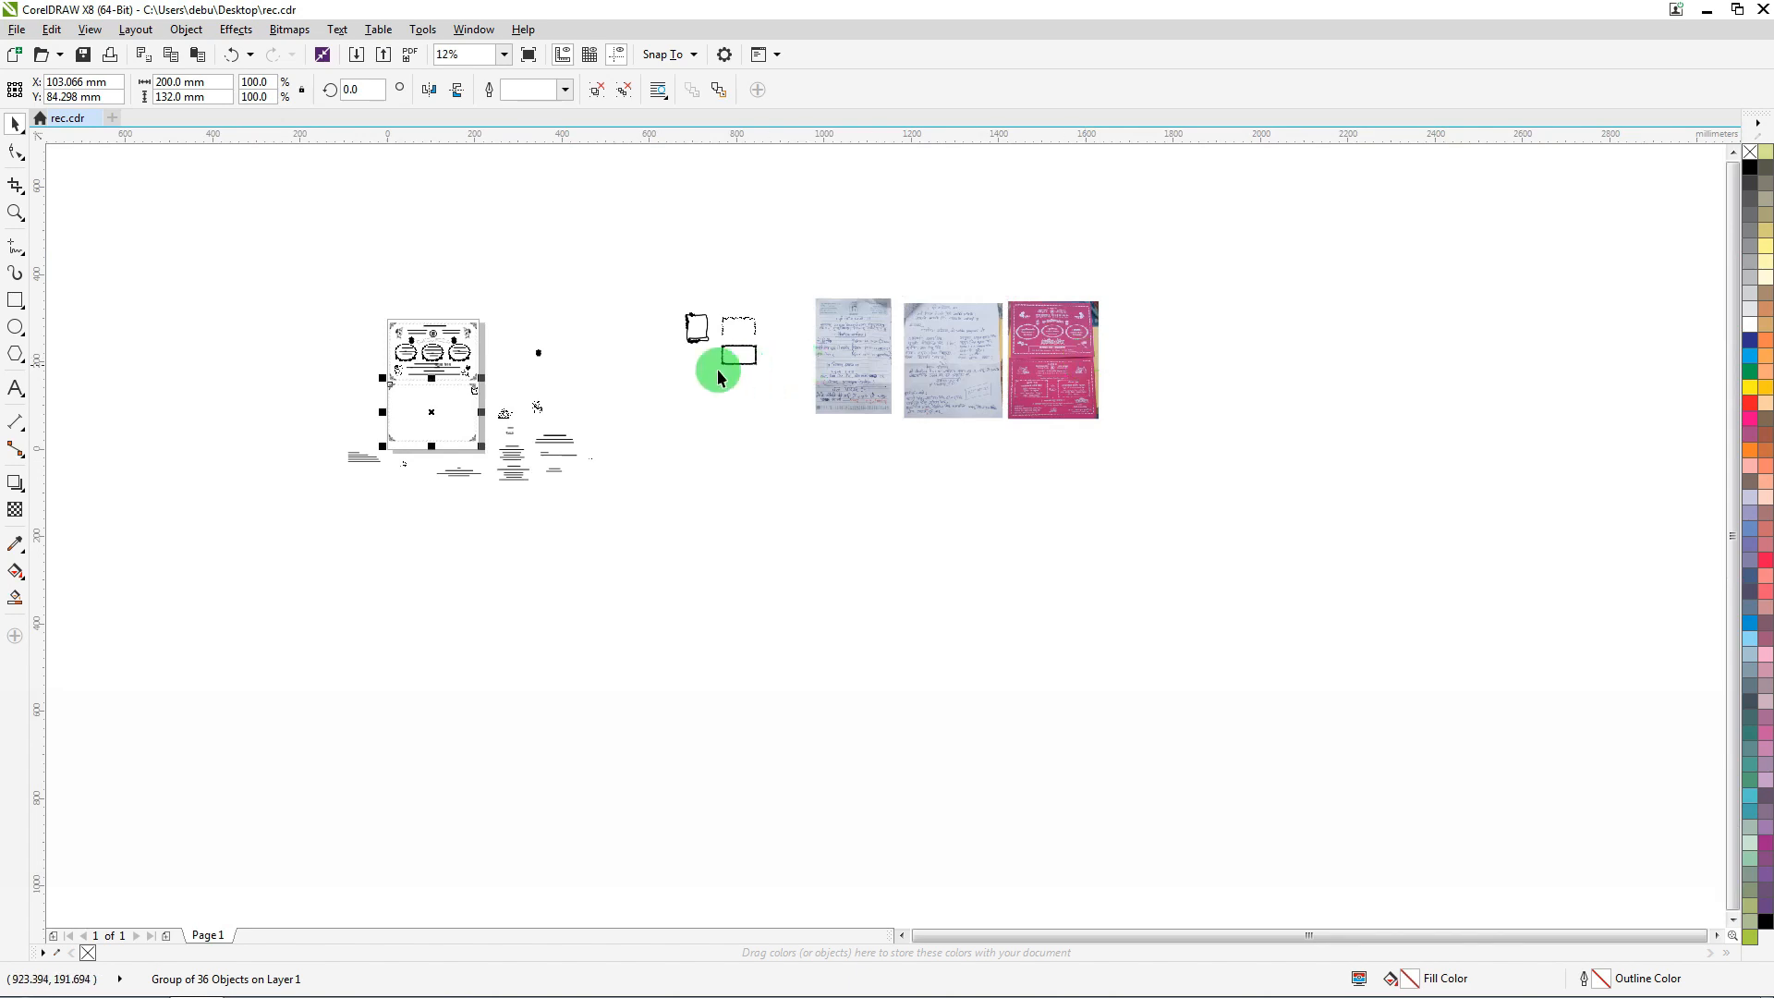
{"action": "scroll", "coordinate": [395, 379], "scroll_direction": "up", "scroll_amount": 5}
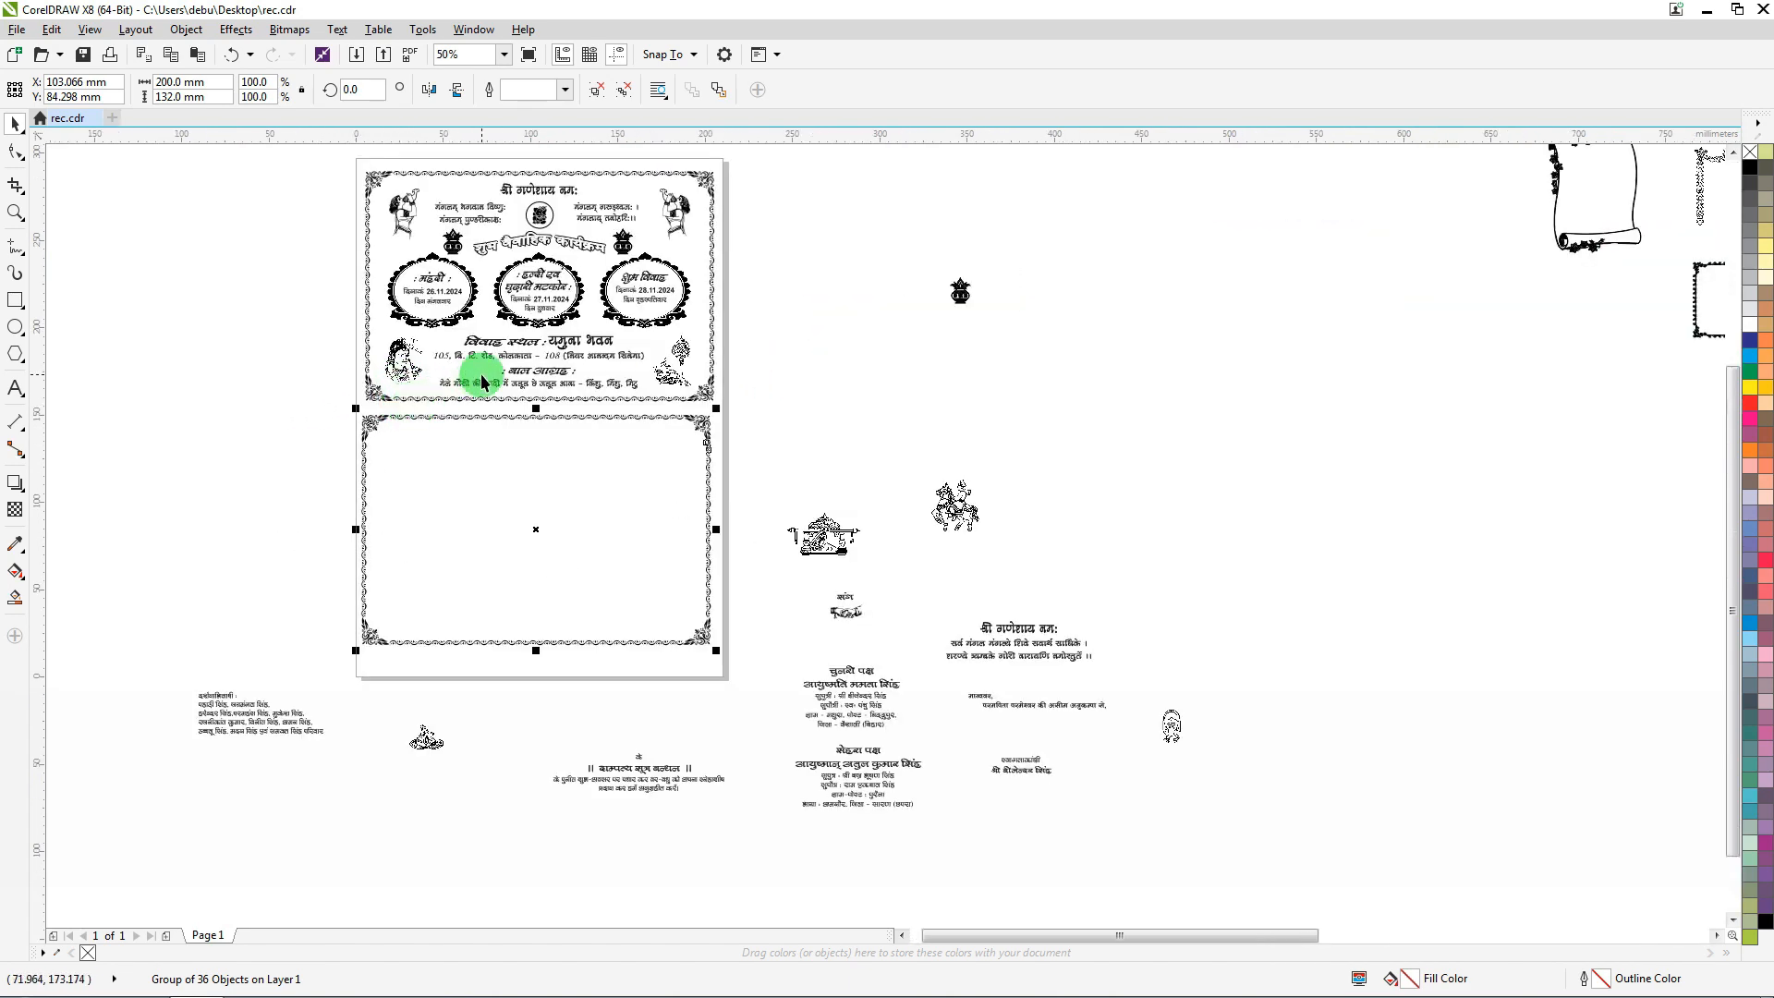
{"action": "scroll", "coordinate": [987, 424], "scroll_direction": "down", "scroll_amount": 5}
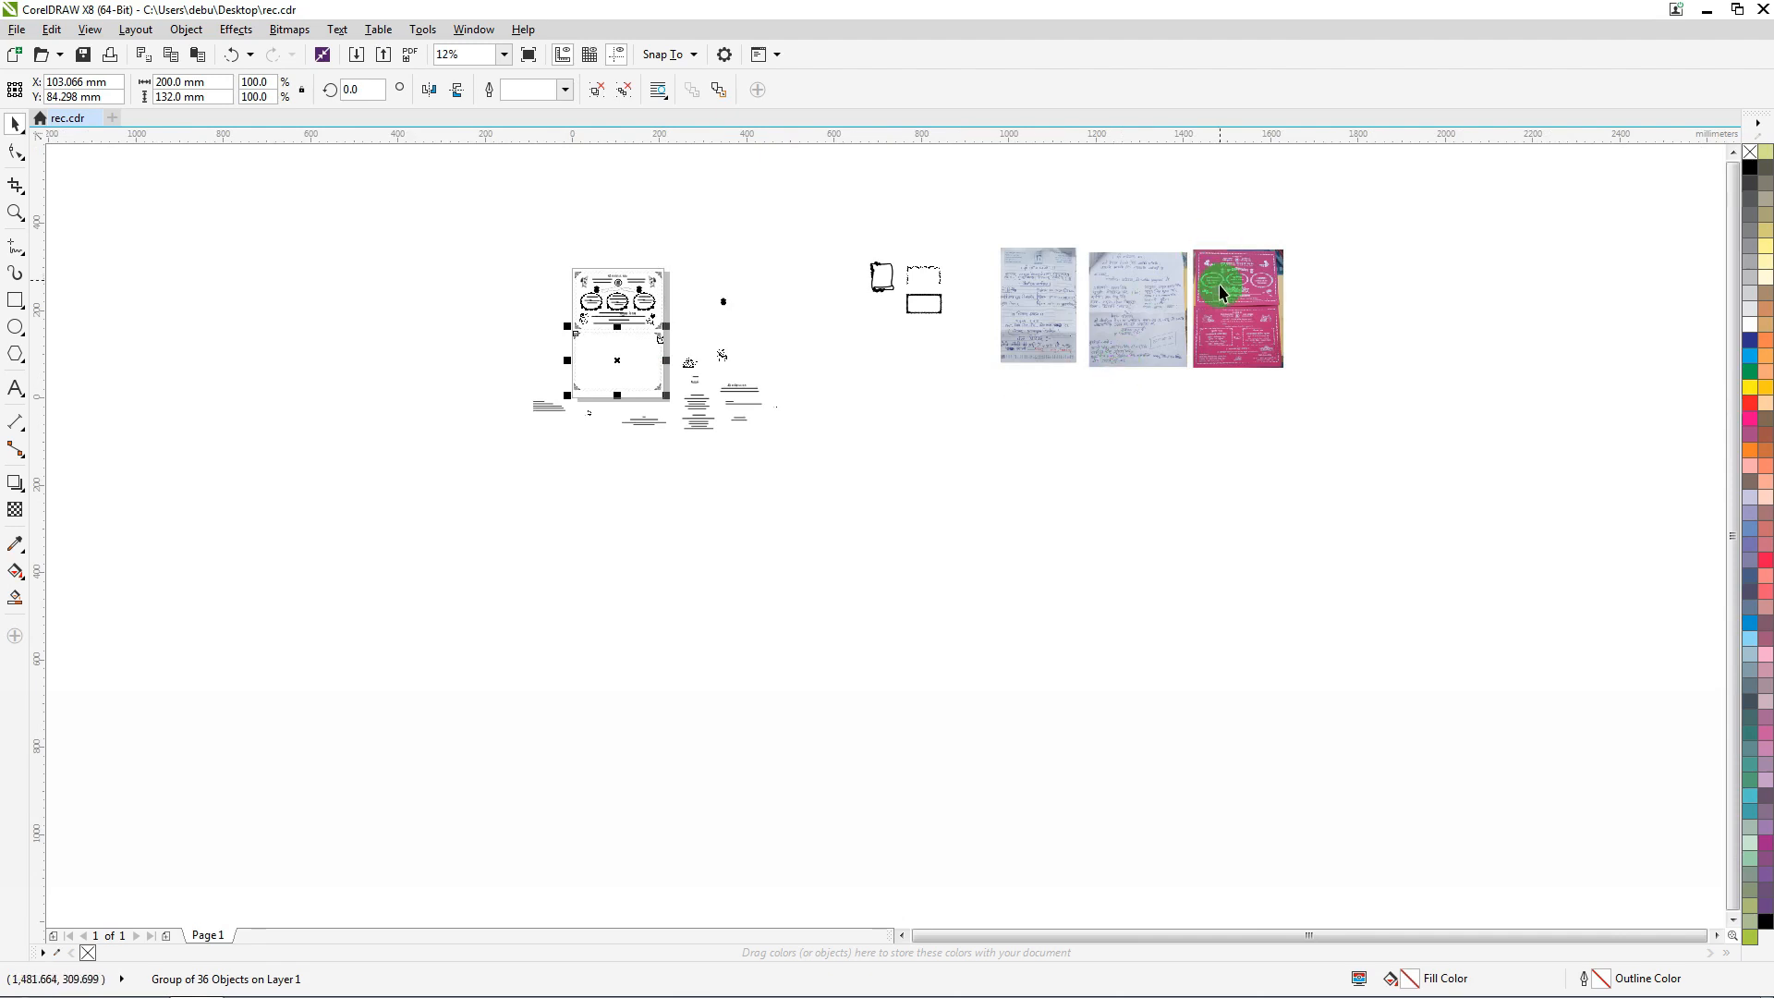
{"action": "scroll", "coordinate": [1219, 293], "scroll_direction": "up", "scroll_amount": 10}
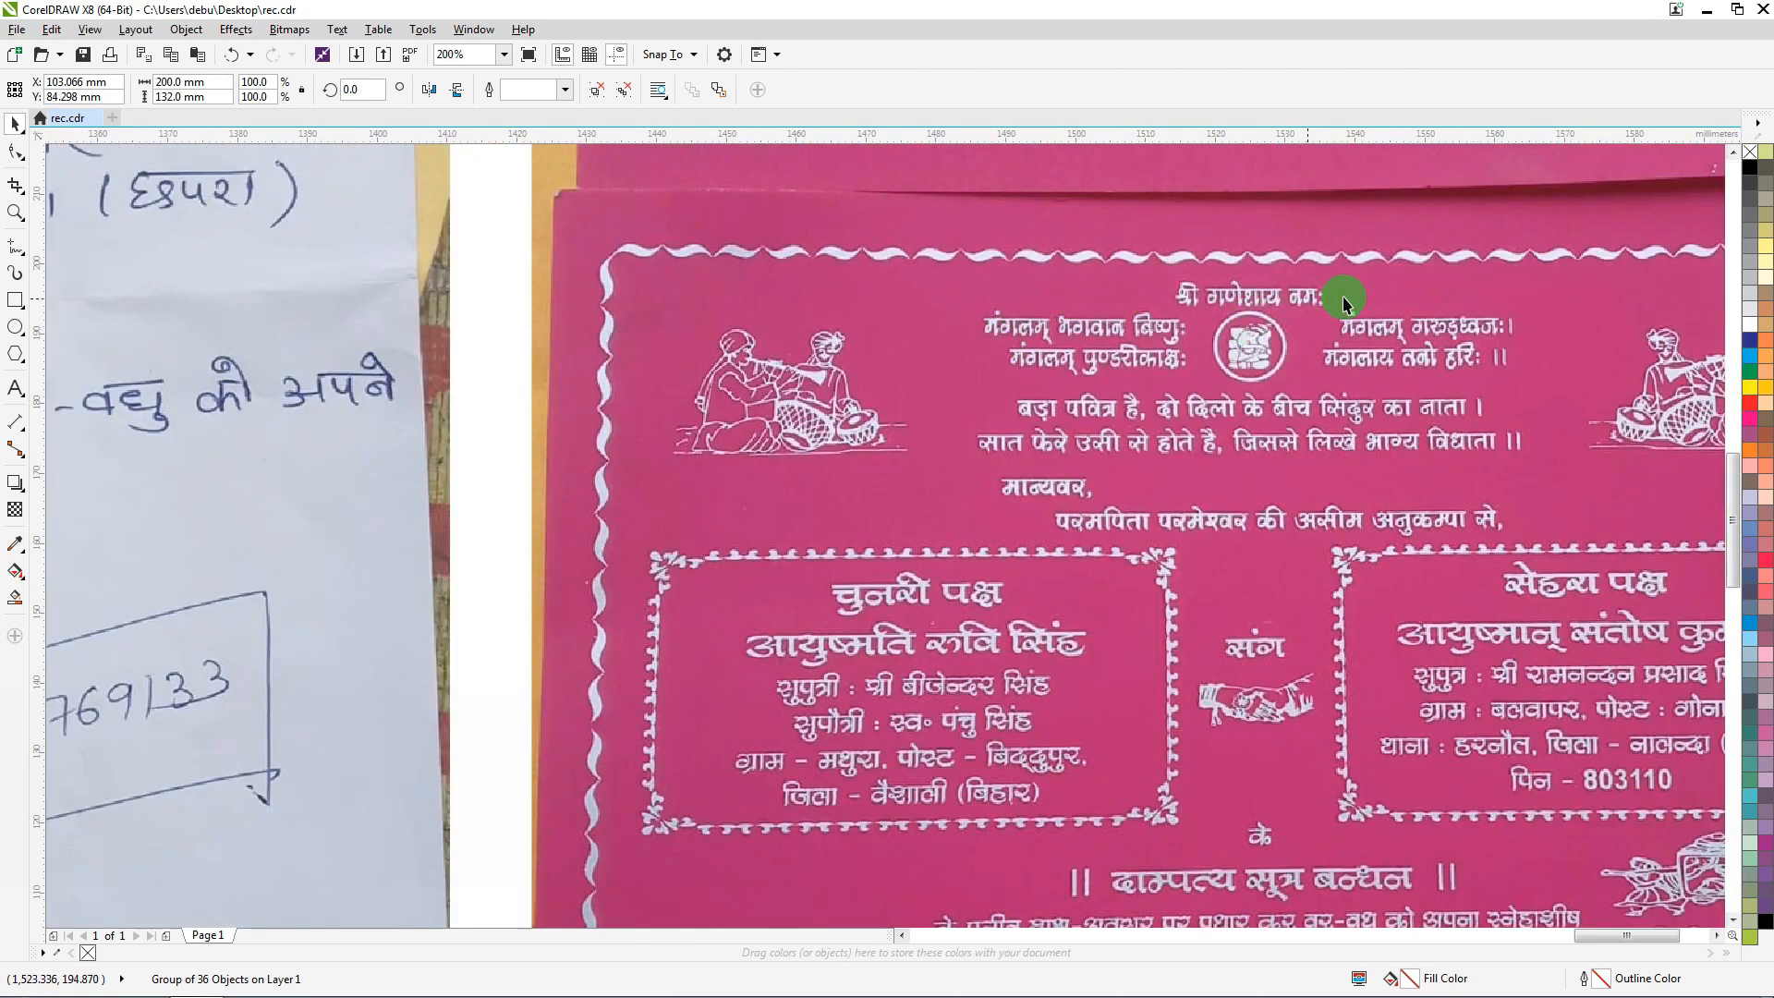
{"action": "scroll", "coordinate": [1227, 348], "scroll_direction": "down", "scroll_amount": 5}
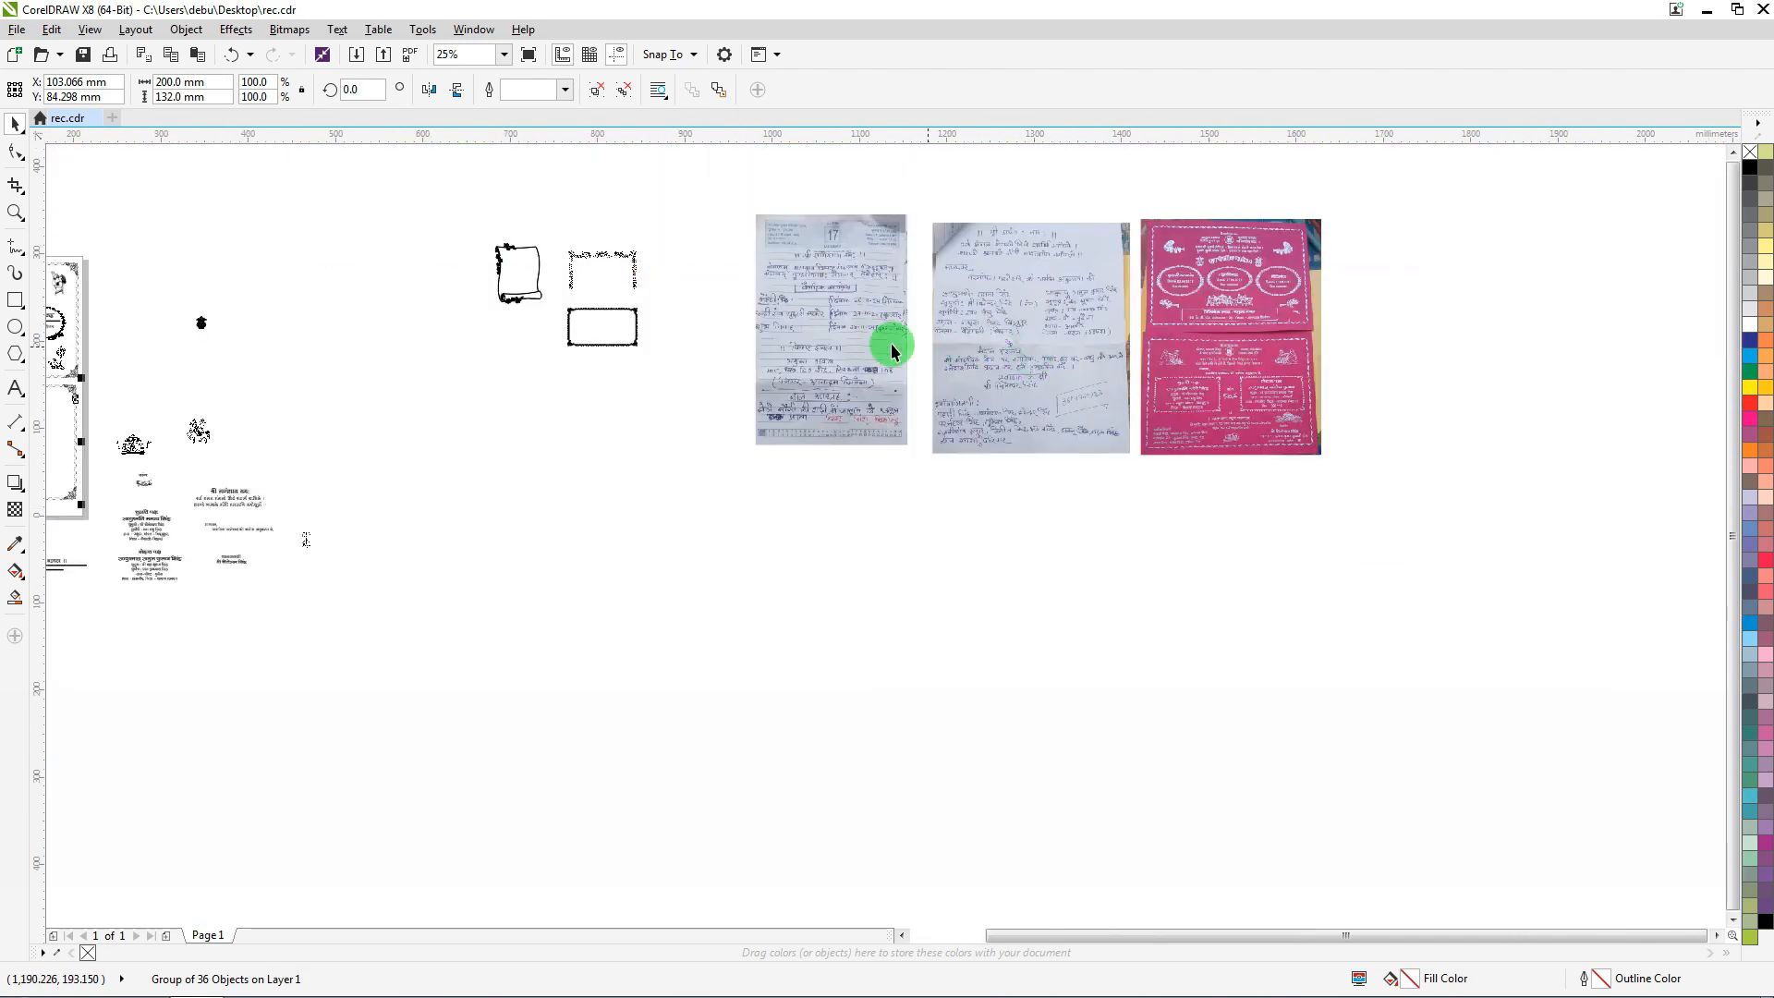
{"action": "scroll", "coordinate": [841, 353], "scroll_direction": "up", "scroll_amount": 5}
{"action": "scroll", "coordinate": [770, 371], "scroll_direction": "down", "scroll_amount": 5}
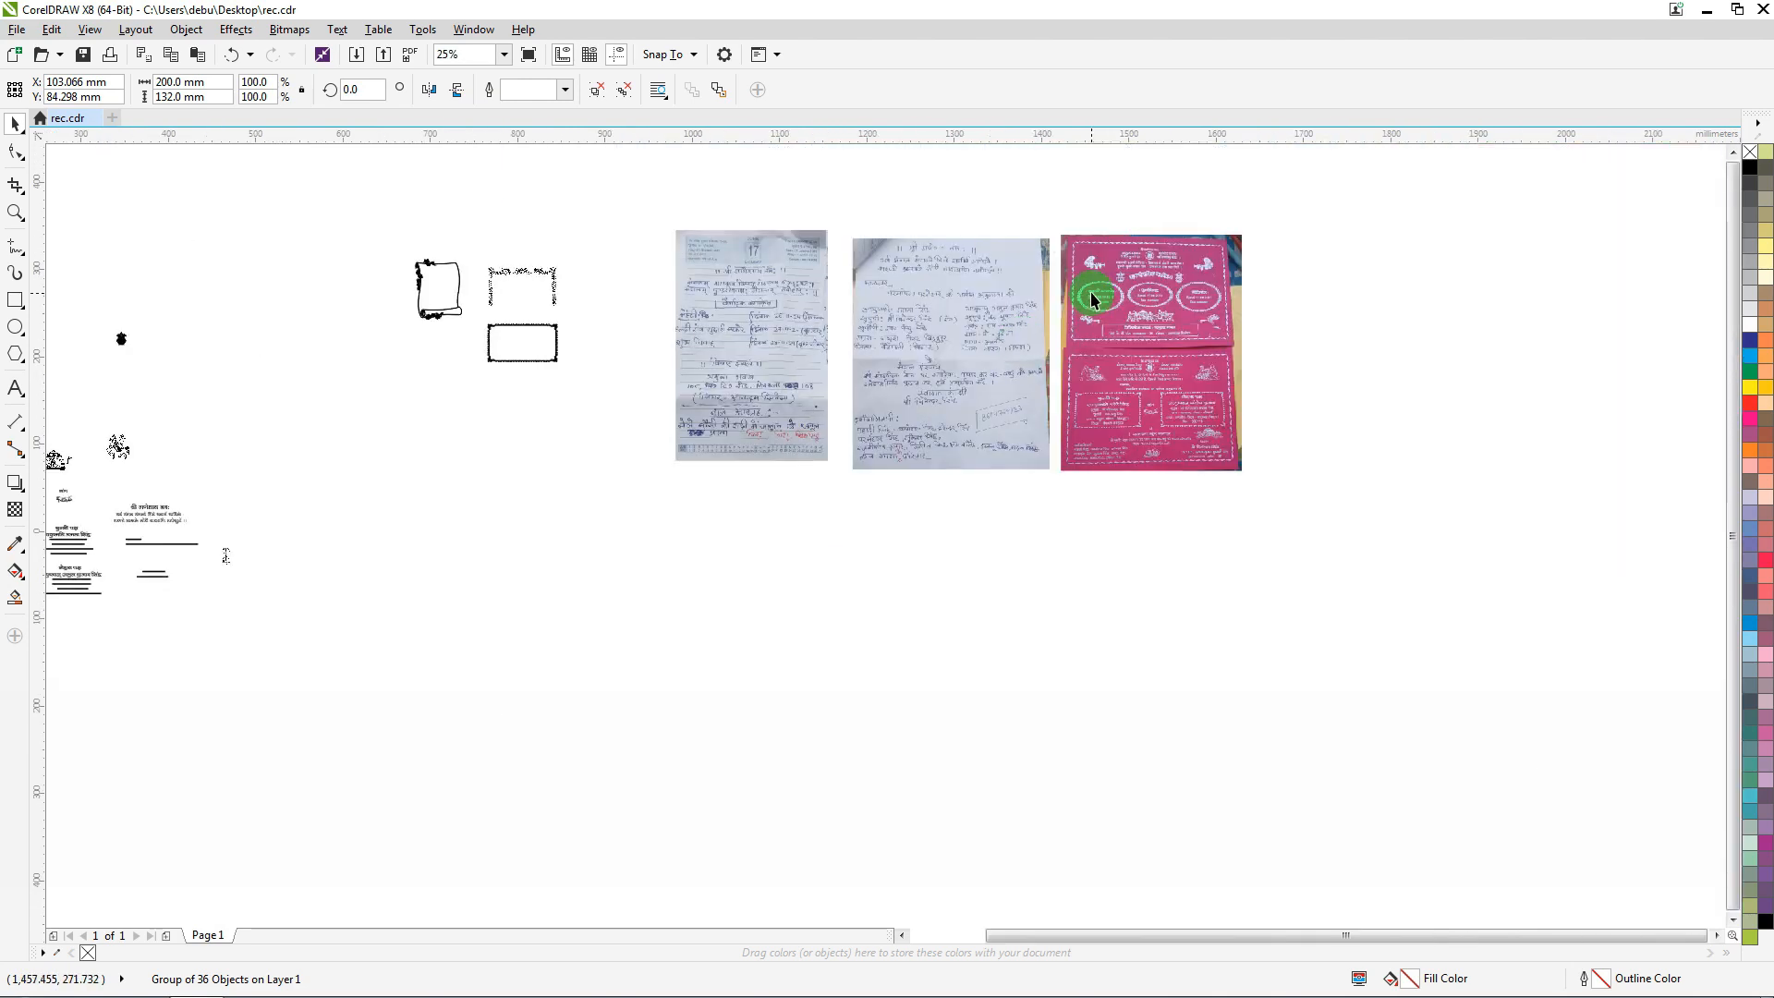
{"action": "scroll", "coordinate": [961, 266], "scroll_direction": "up", "scroll_amount": 5}
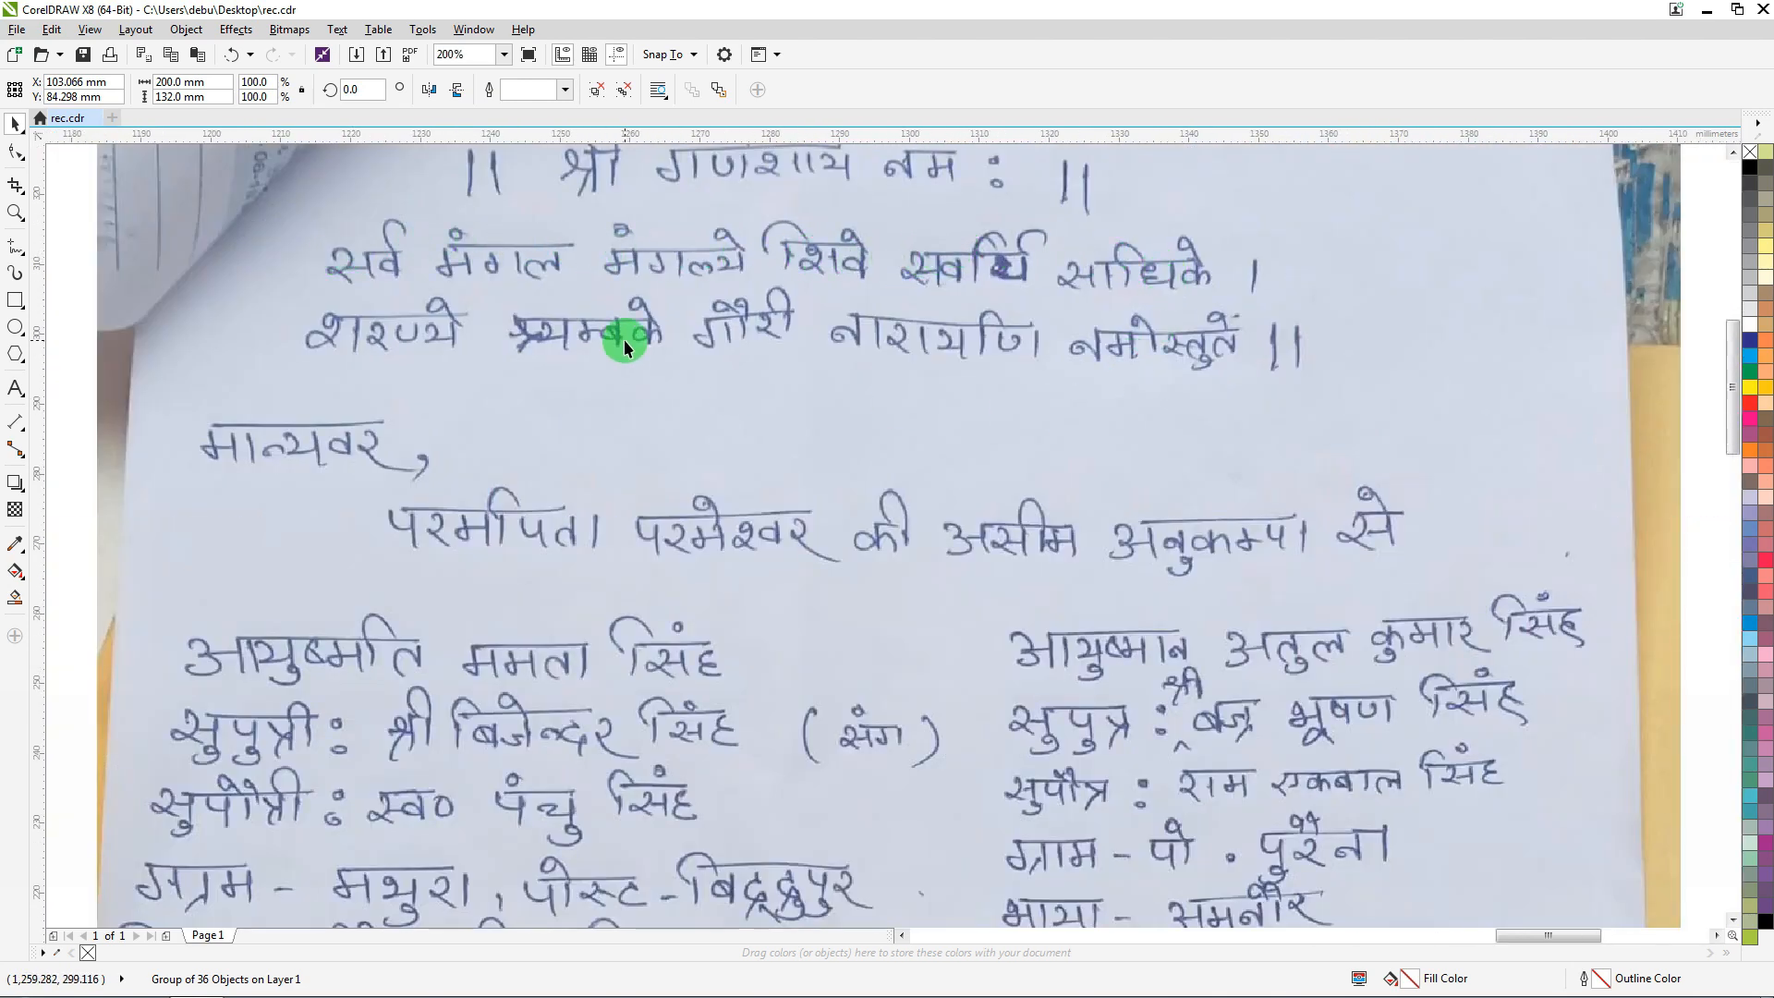
{"action": "scroll", "coordinate": [951, 356], "scroll_direction": "down", "scroll_amount": 7}
{"action": "scroll", "coordinate": [447, 443], "scroll_direction": "up", "scroll_amount": 4}
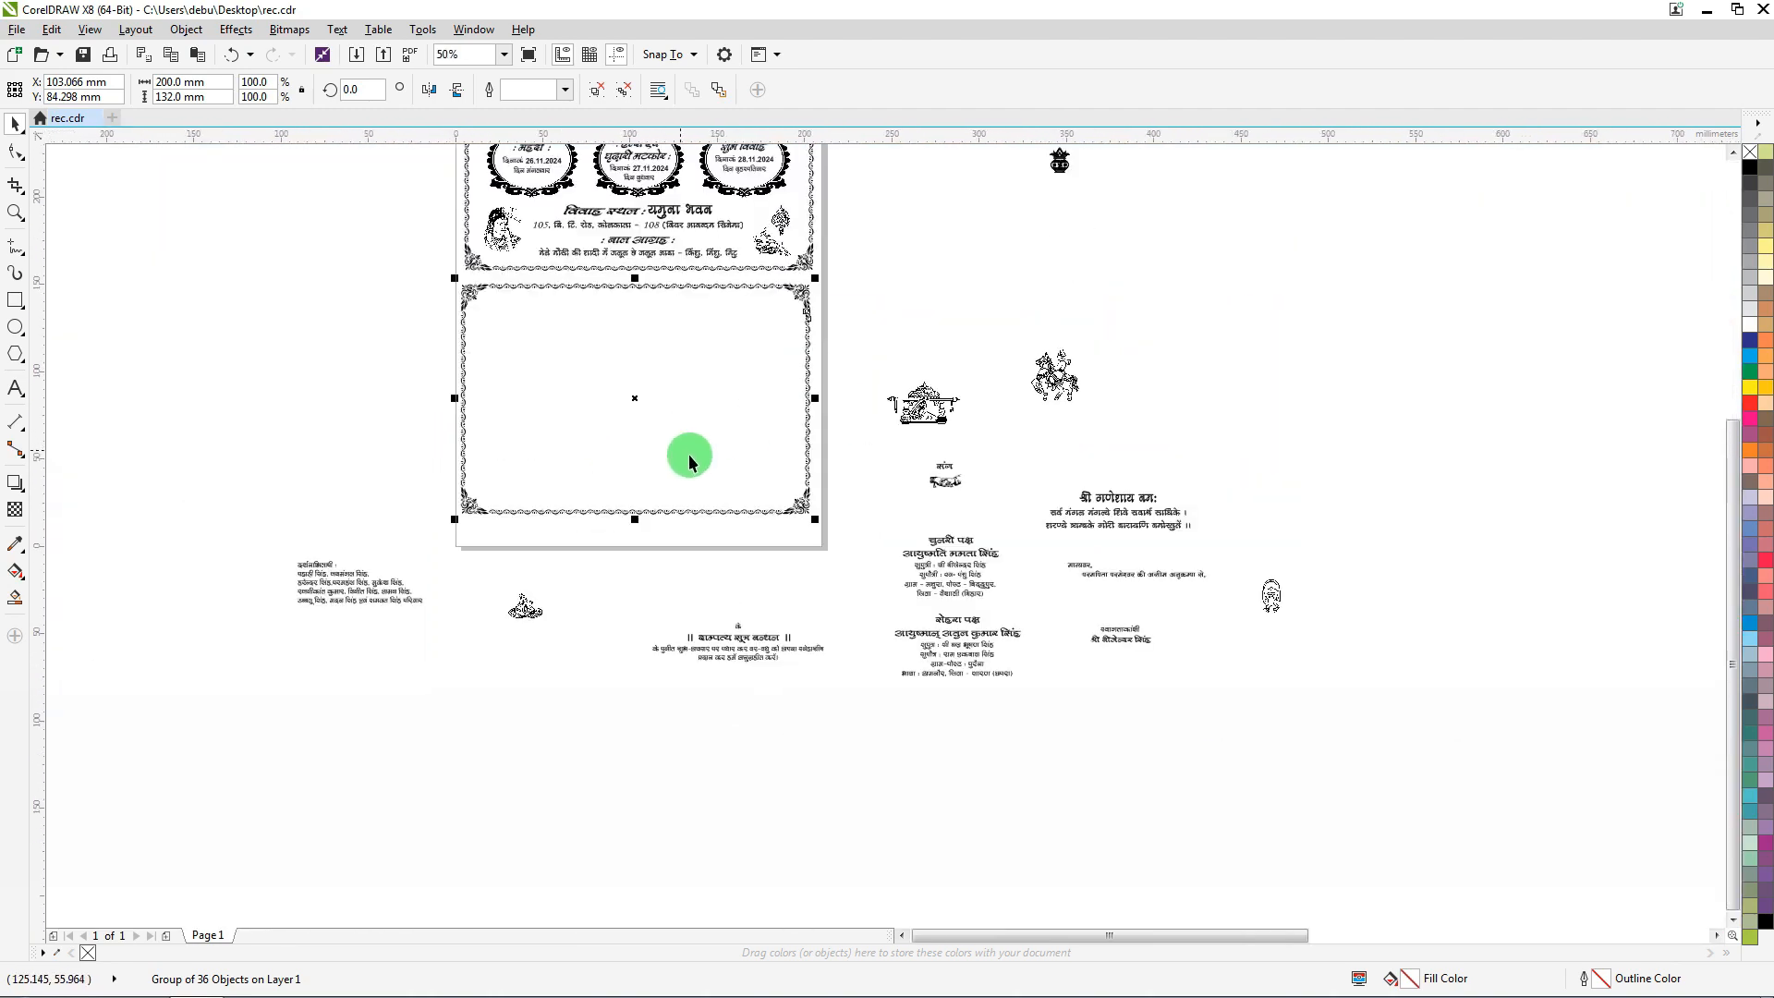
Place the श्री गणेशाय नमः heading with its two-line verse inside the lower border's upper part and centre it horizontally on the border
{"action": "left_click_drag", "start_coordinate": [1244, 443], "coordinate": [1023, 552]}
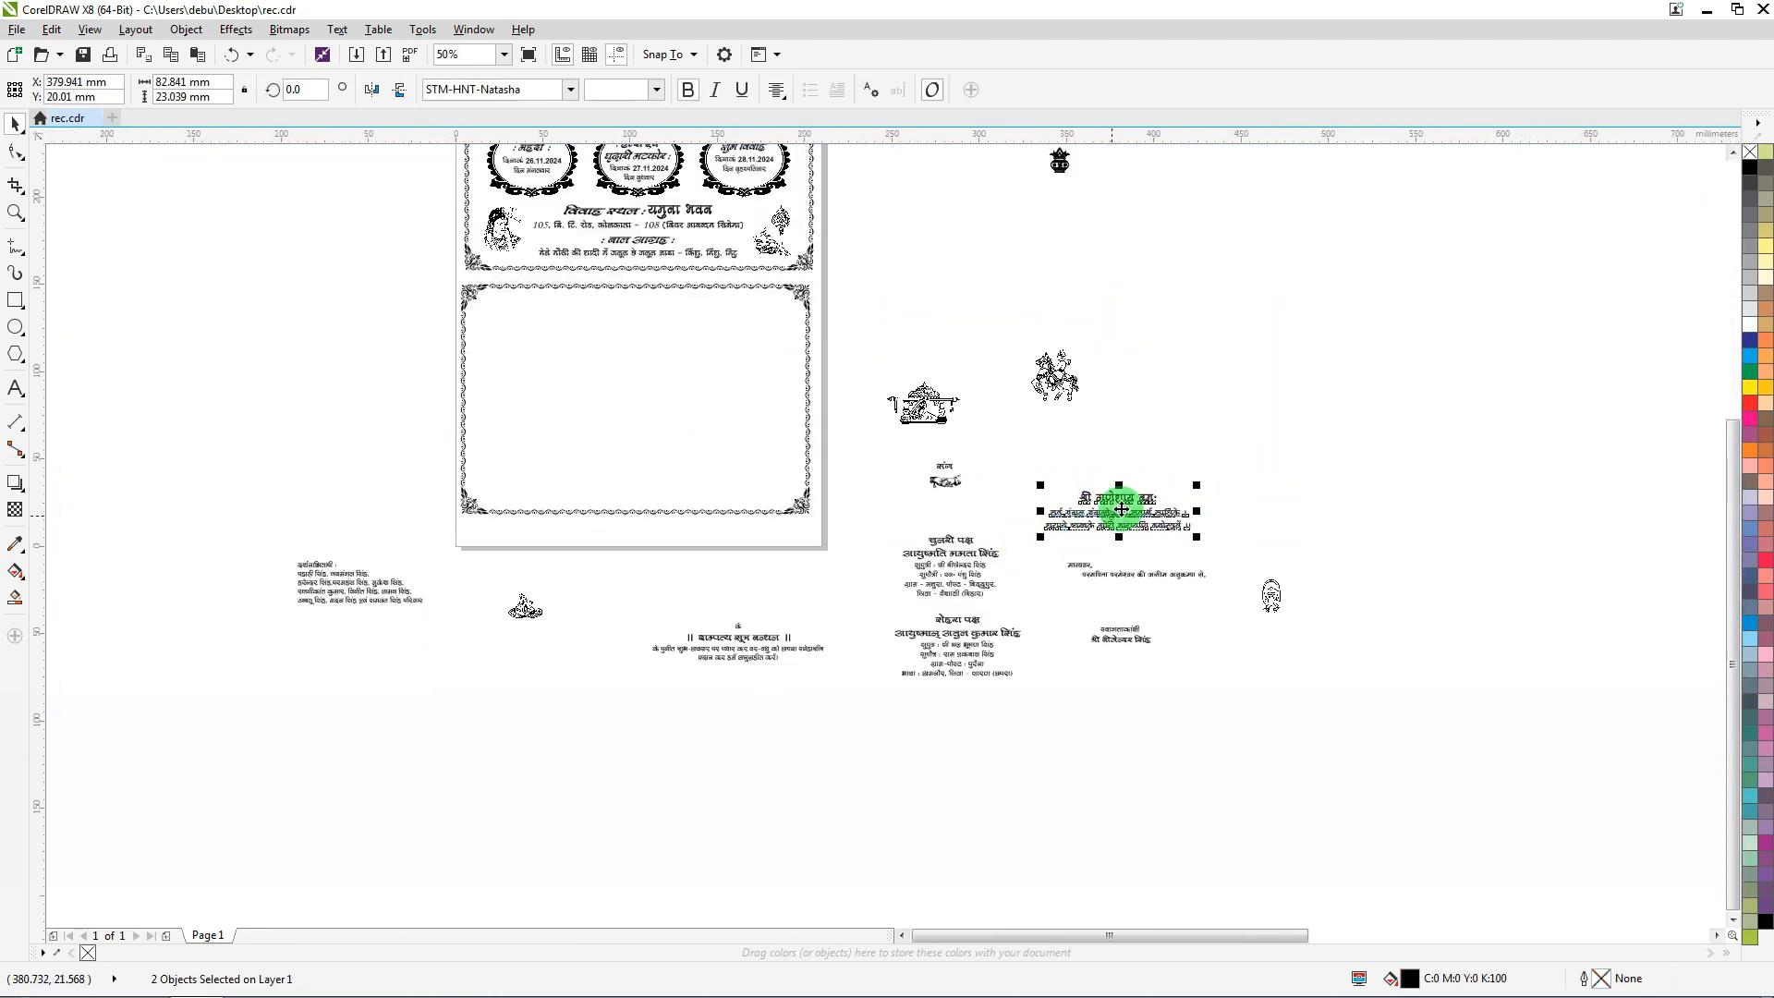
{"action": "left_click_drag", "start_coordinate": [1122, 501], "coordinate": [634, 309]}
{"action": "scroll", "coordinate": [634, 309], "scroll_direction": "up", "scroll_amount": 2}
{"action": "left_click", "coordinate": [701, 257], "text": "shift"}
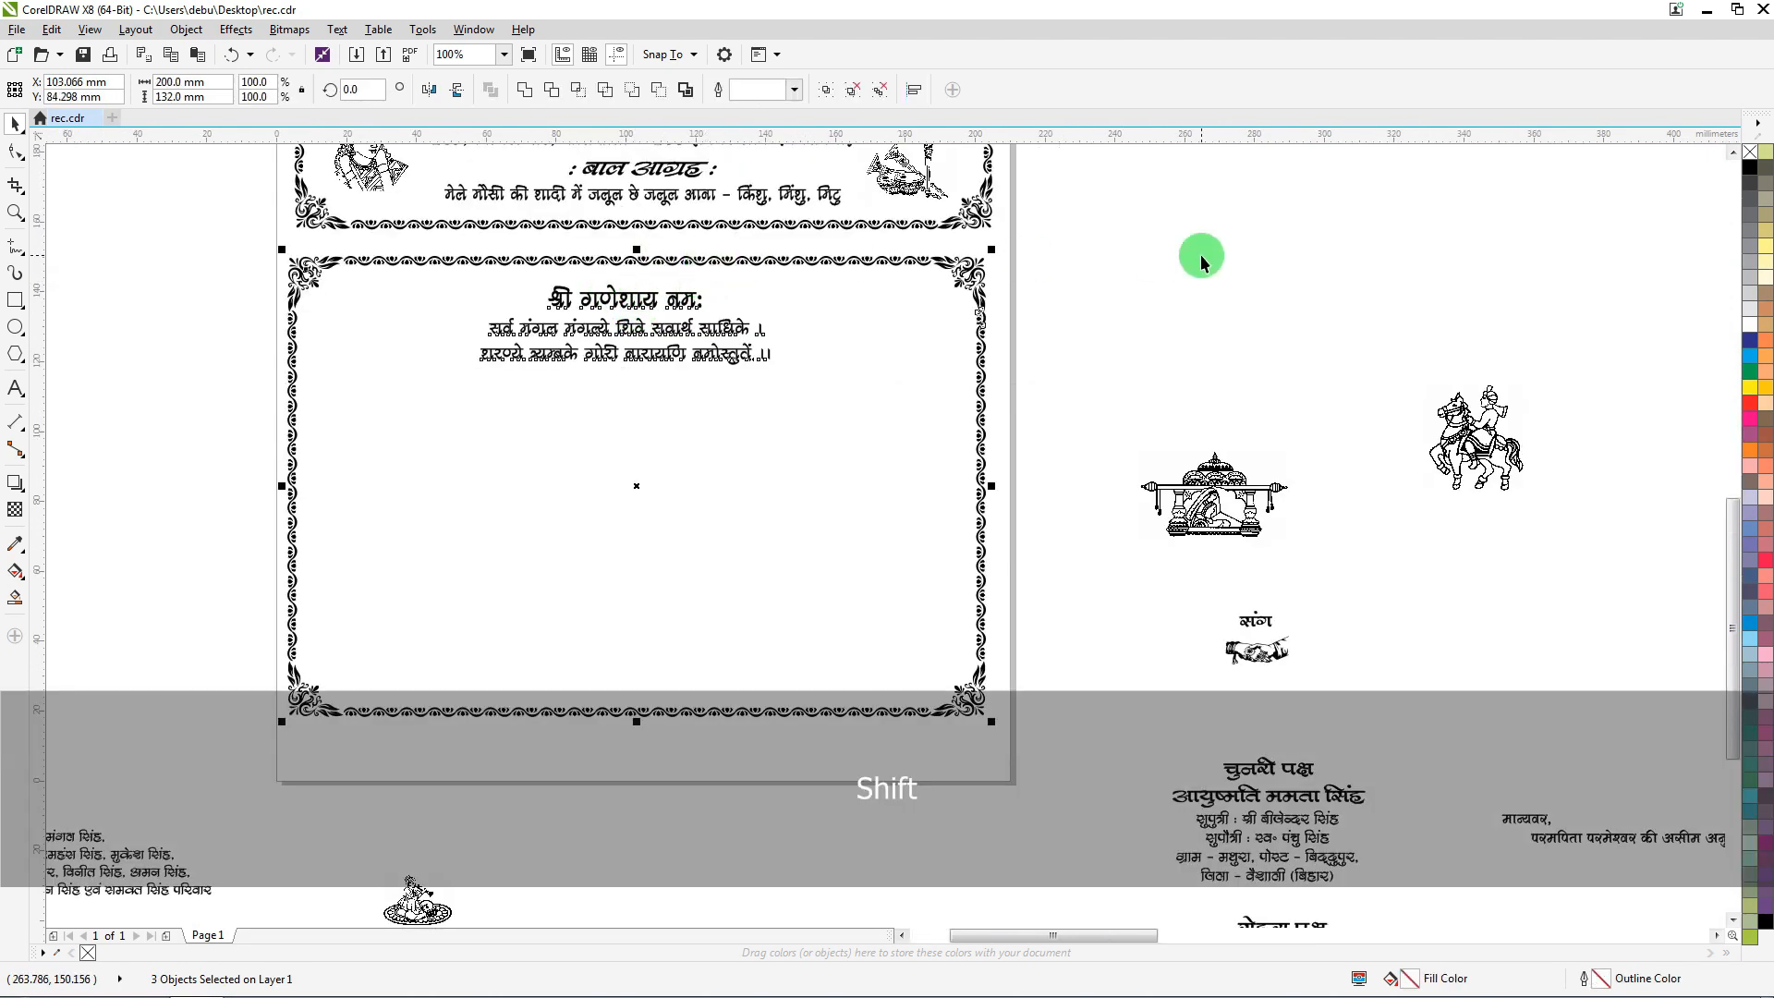
{"action": "key", "text": "c"}
{"action": "left_click", "coordinate": [389, 315]}
Proofread the typeset सर्व मंगल मंगल्ये verse word by word against the handwritten text
{"action": "scroll", "coordinate": [594, 305], "scroll_direction": "up", "scroll_amount": 2}
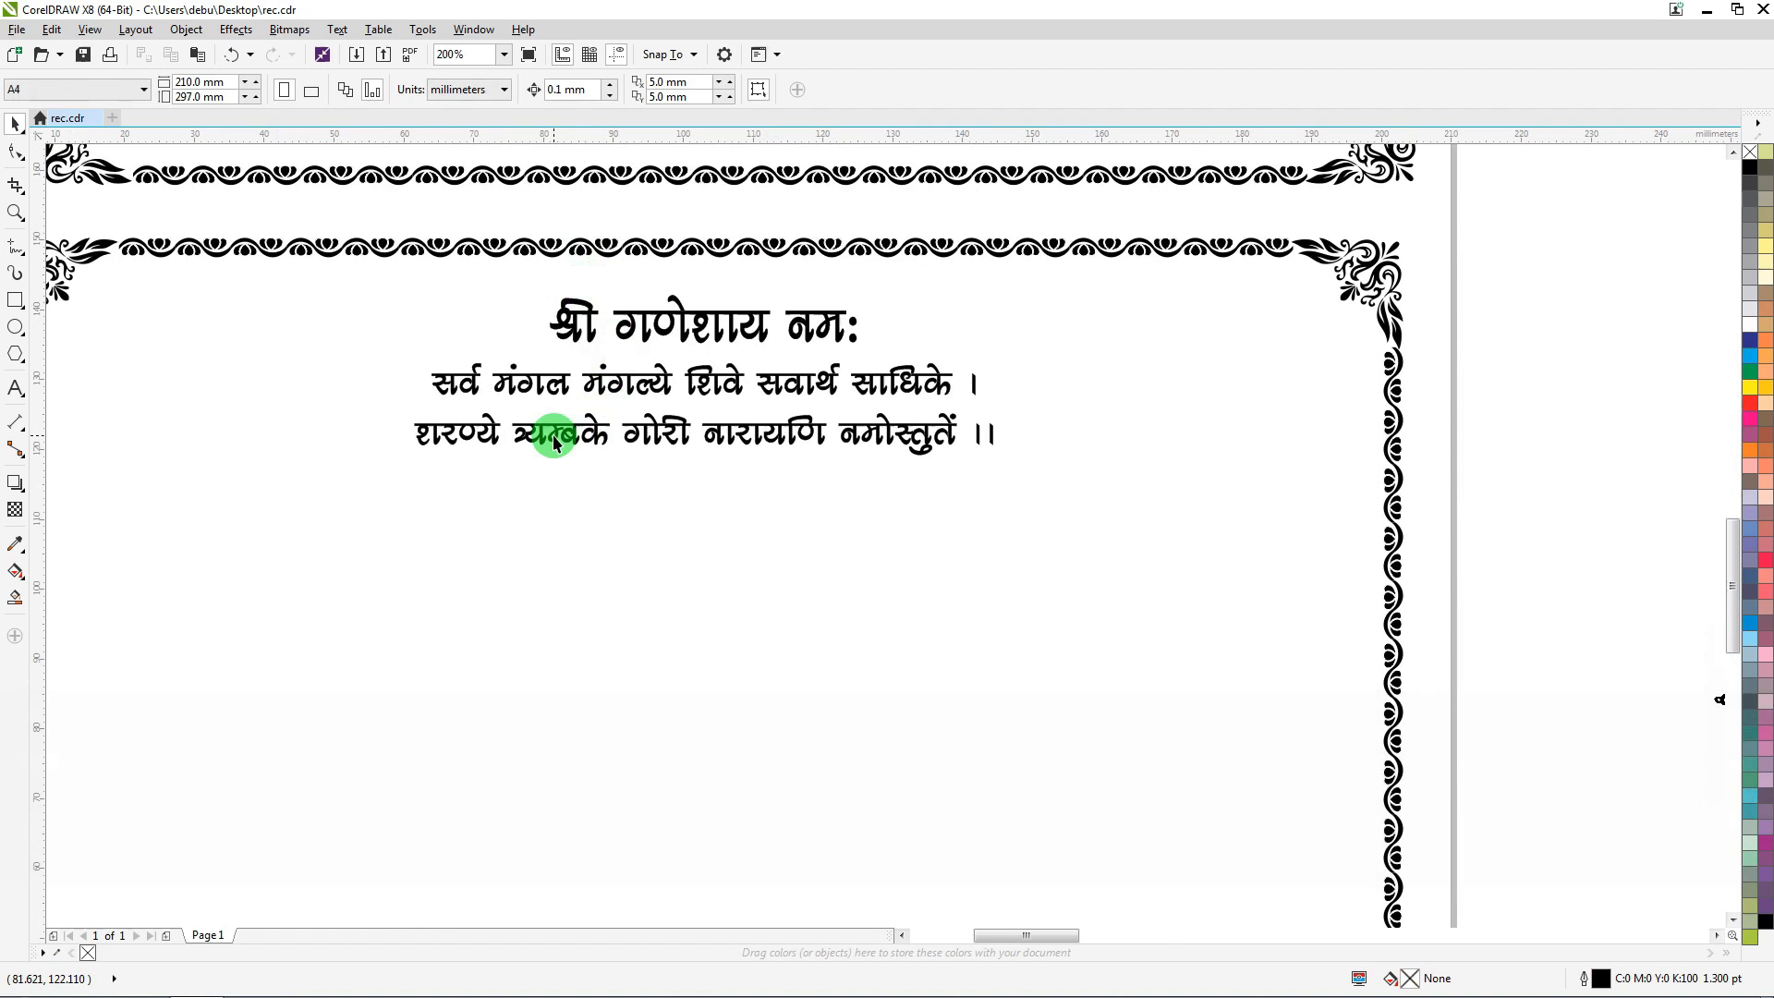
{"action": "scroll", "coordinate": [604, 399], "scroll_direction": "up", "scroll_amount": 2}
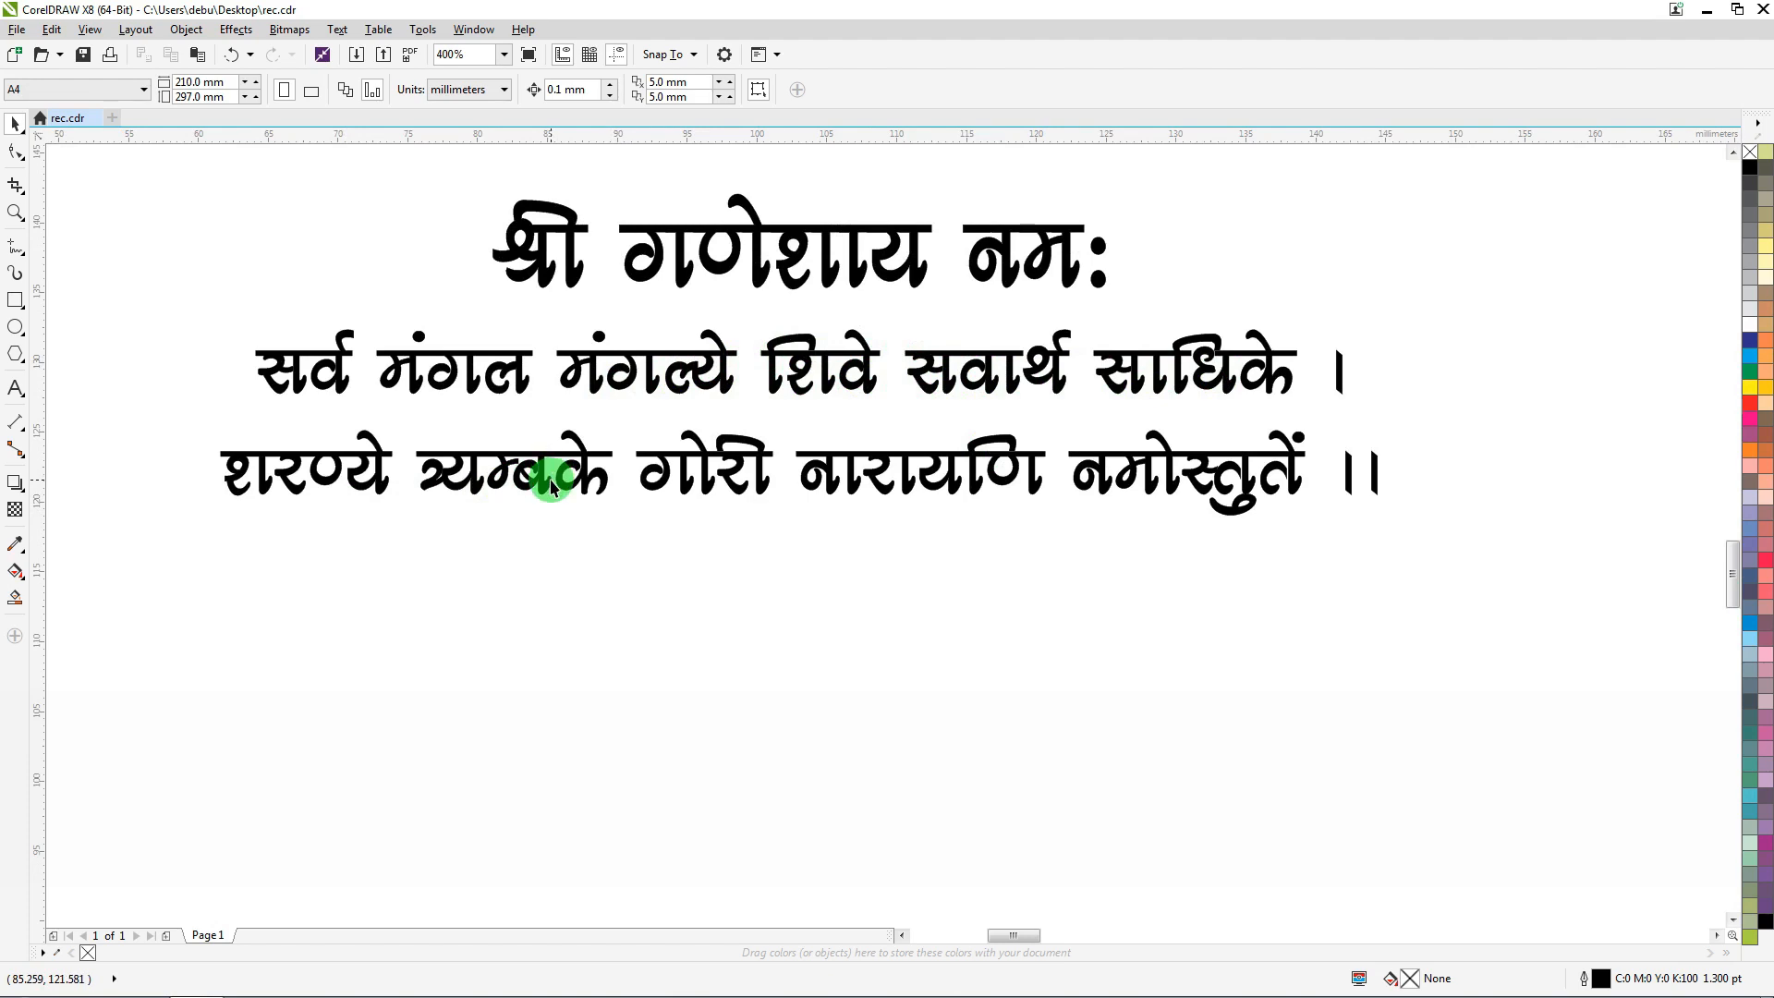
{"action": "scroll", "coordinate": [403, 418], "scroll_direction": "down", "scroll_amount": 2}
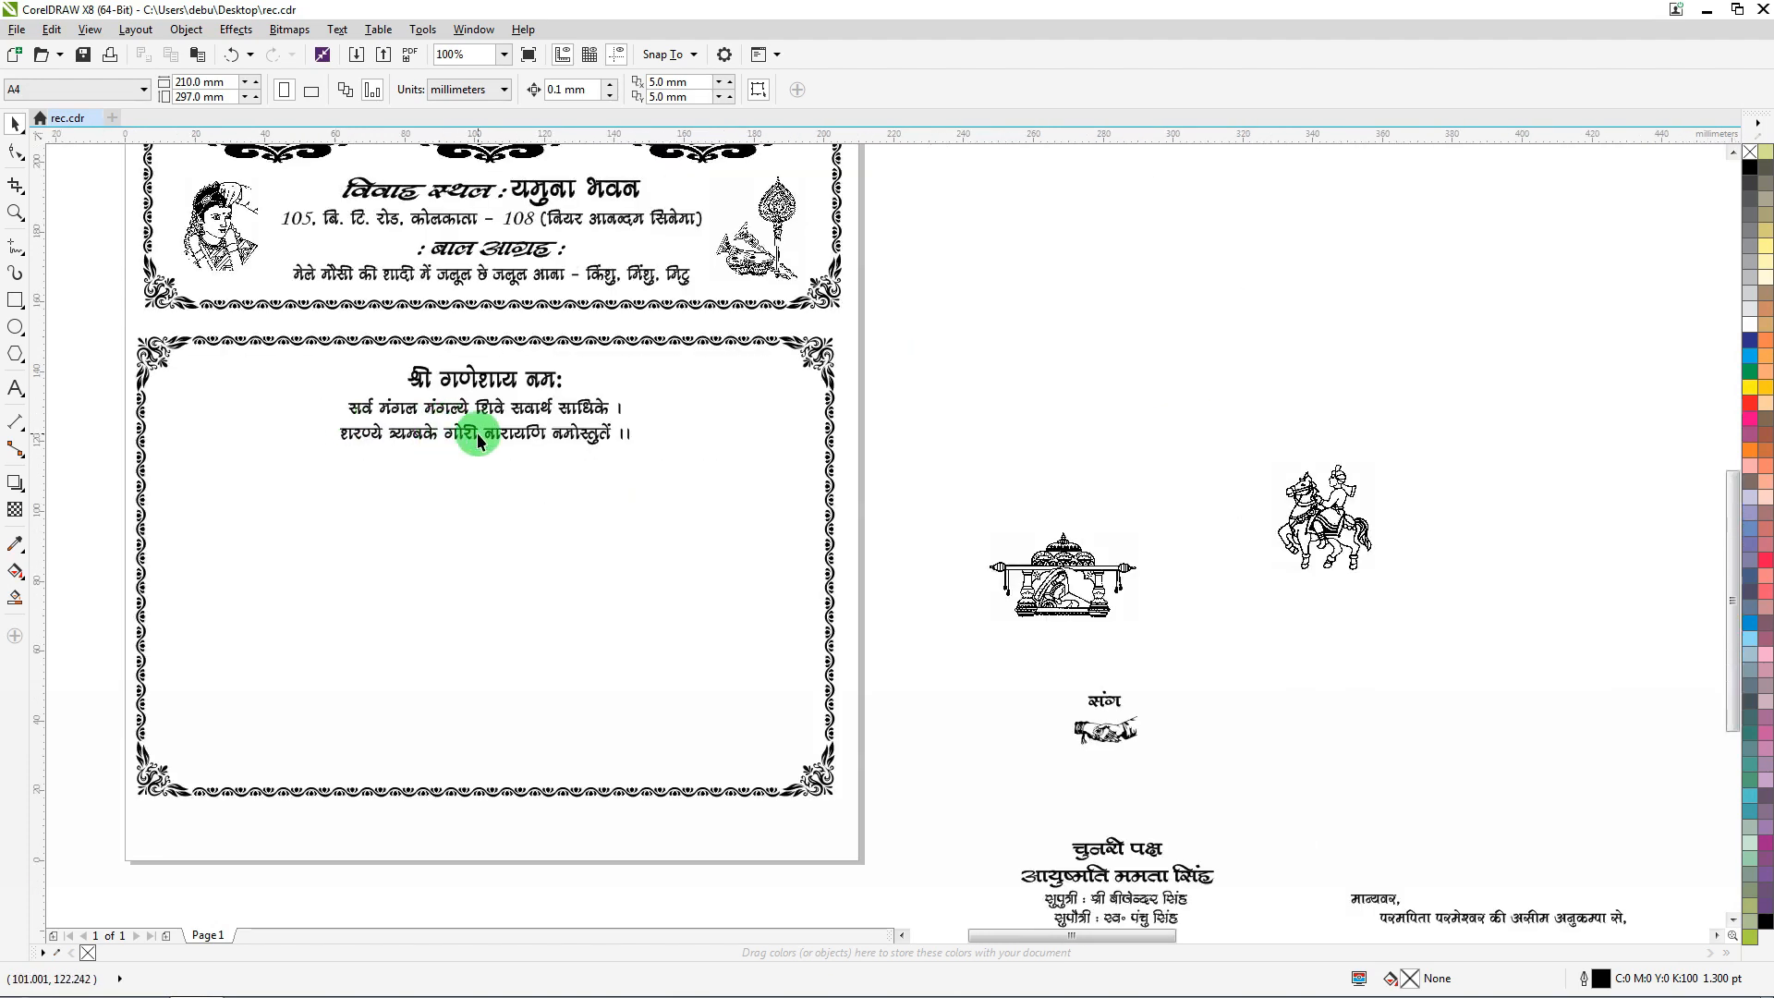
{"action": "scroll", "coordinate": [370, 408], "scroll_direction": "up", "scroll_amount": 2}
{"action": "scroll", "coordinate": [349, 407], "scroll_direction": "down", "scroll_amount": 4}
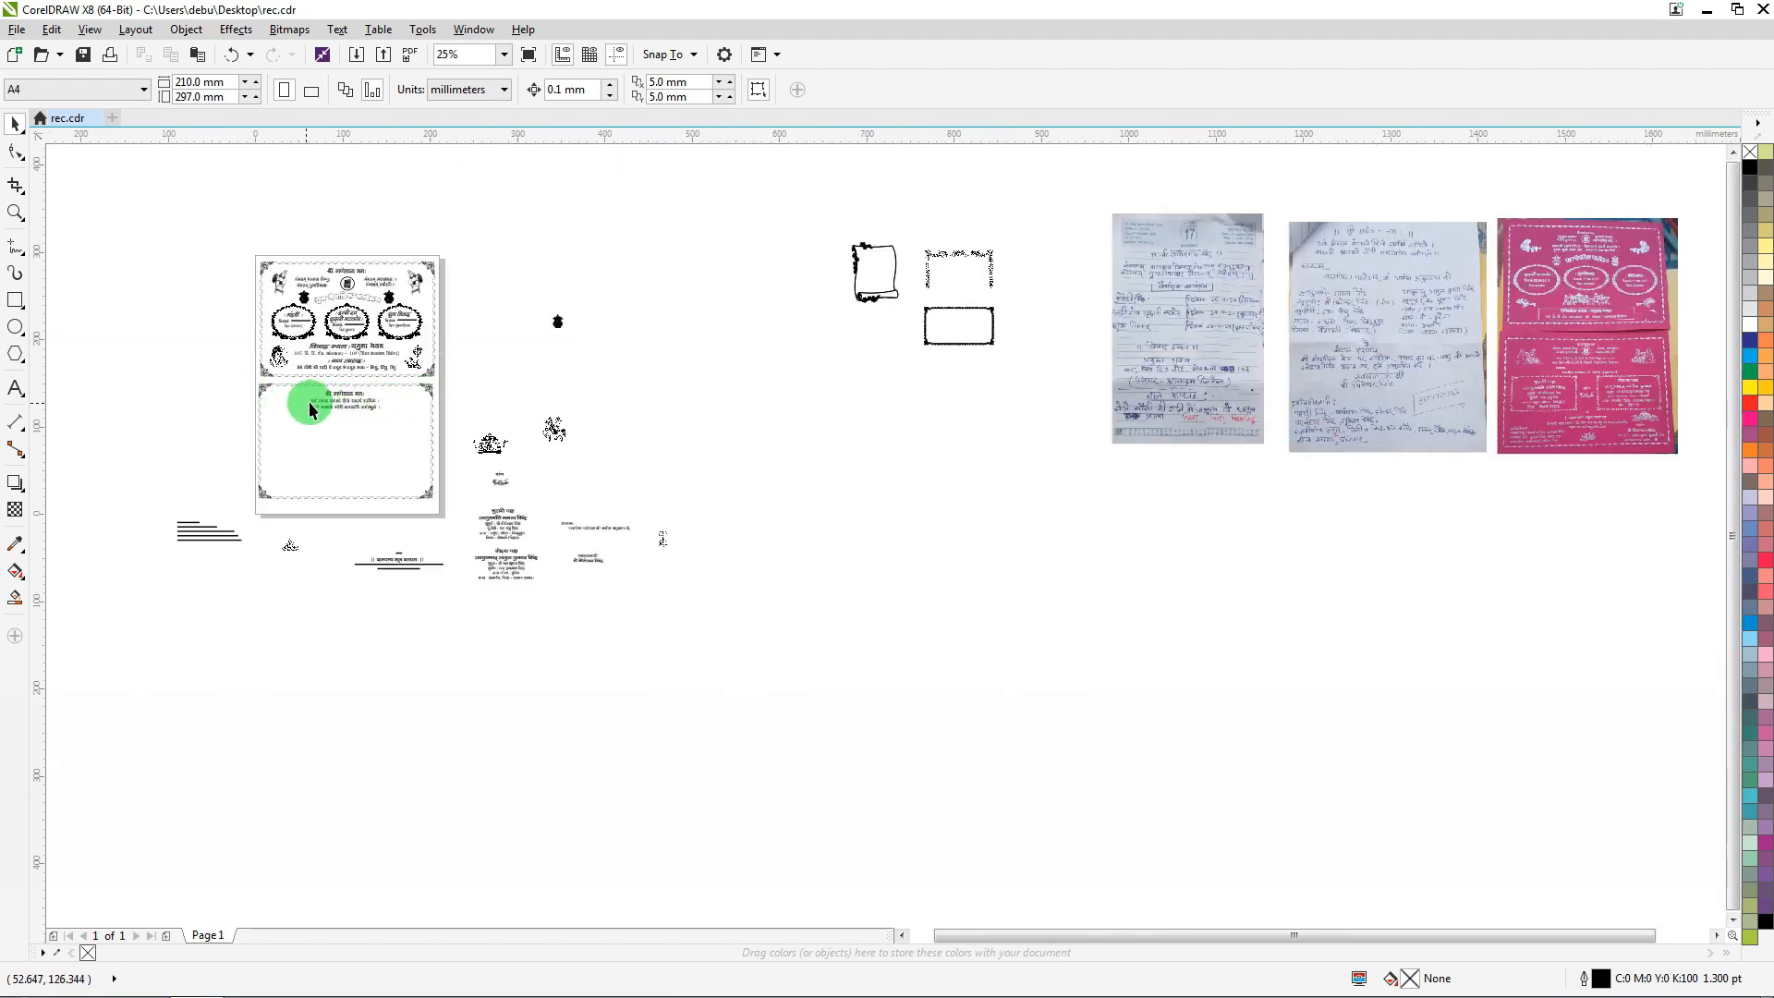
{"action": "scroll", "coordinate": [310, 407], "scroll_direction": "up", "scroll_amount": 4}
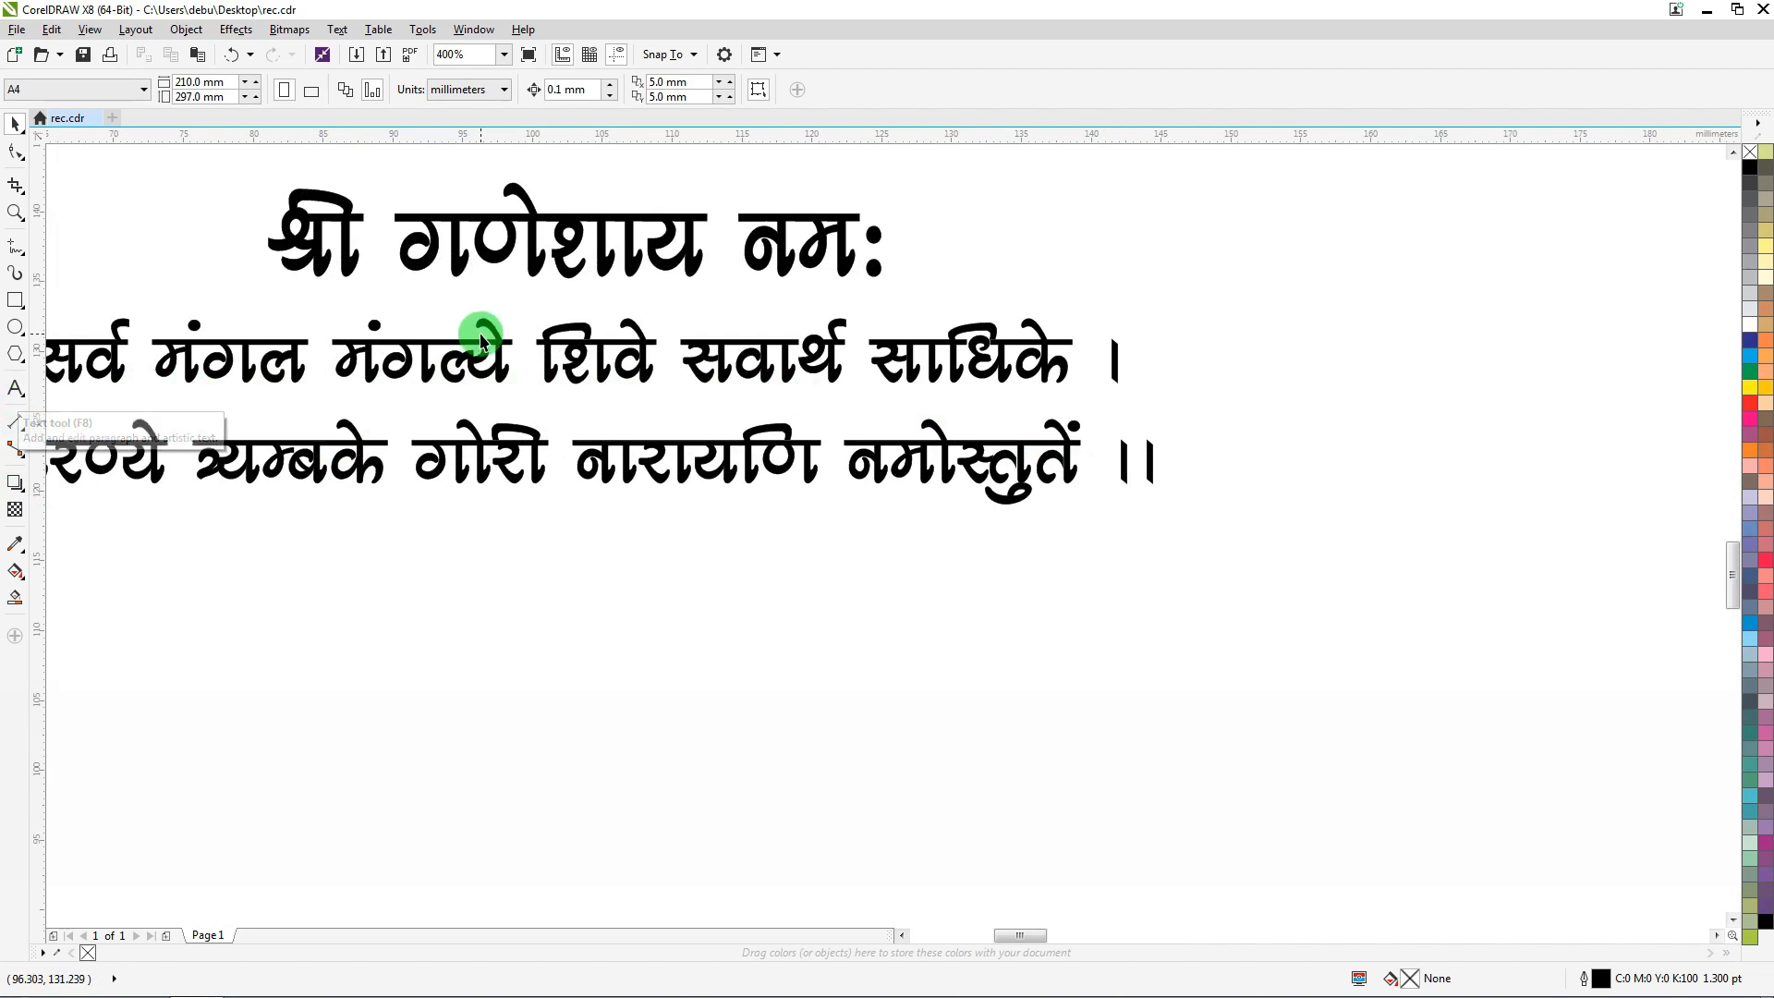
{"action": "scroll", "coordinate": [565, 450], "scroll_direction": "down", "scroll_amount": 1}
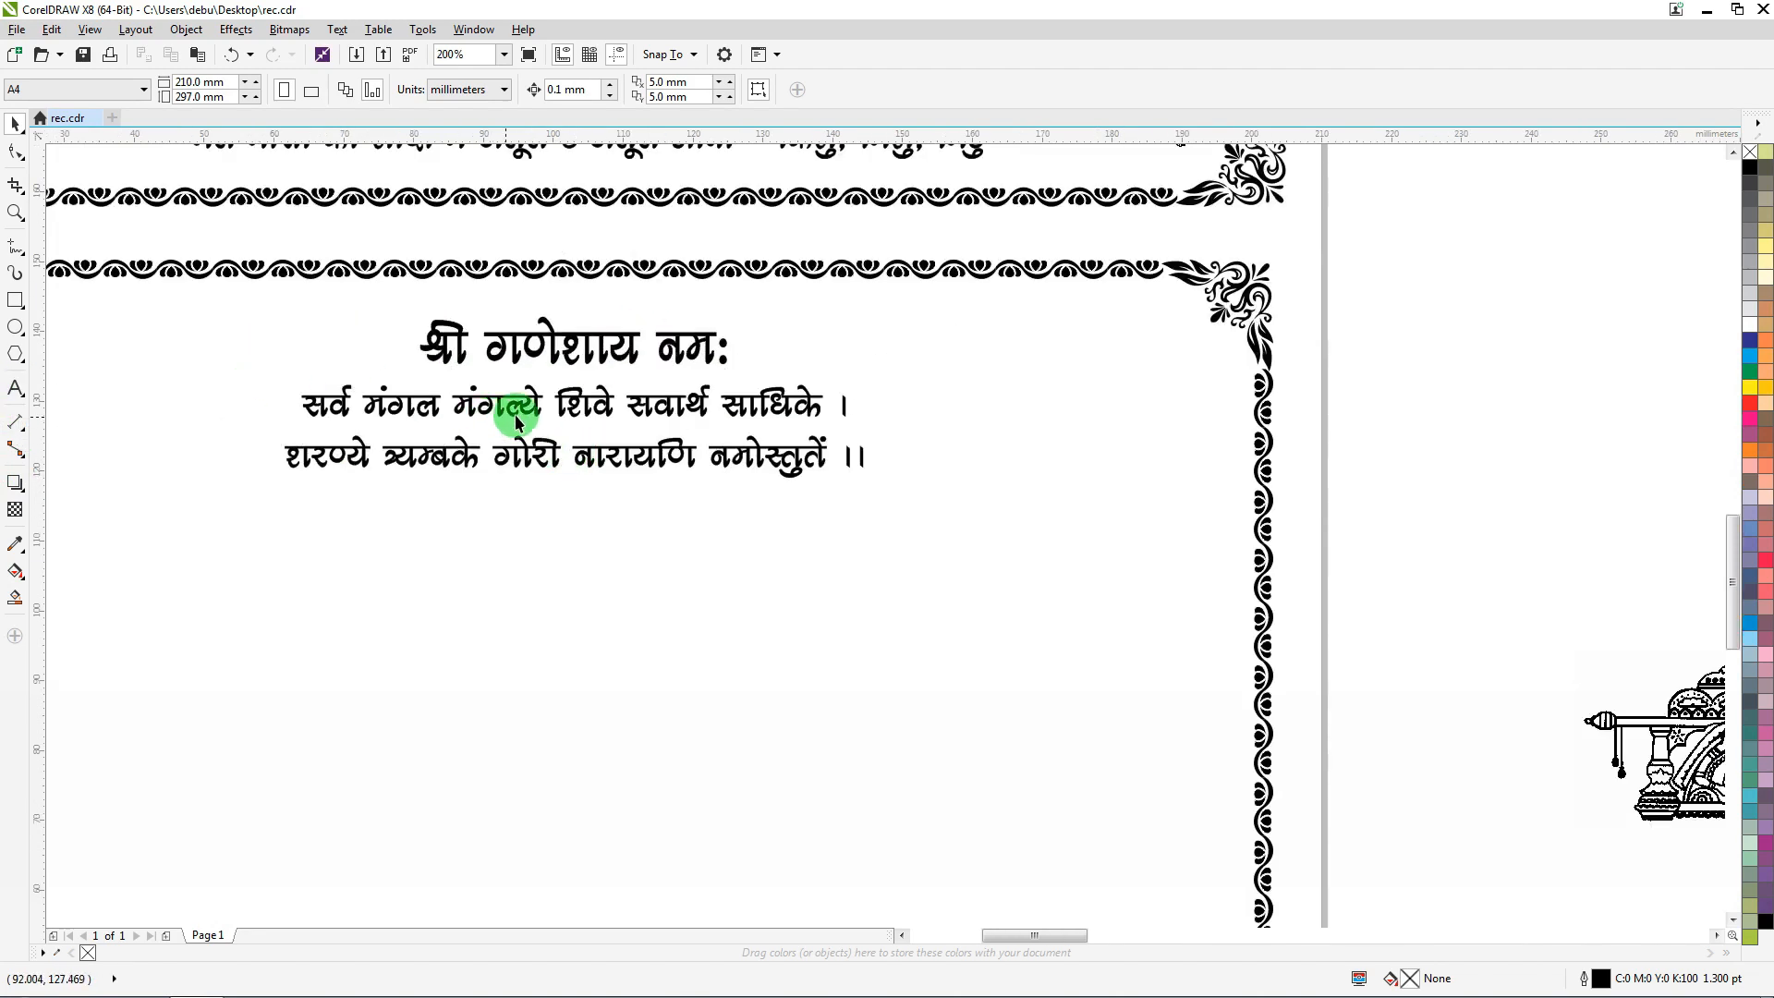
{"action": "scroll", "coordinate": [476, 411], "scroll_direction": "up", "scroll_amount": 2}
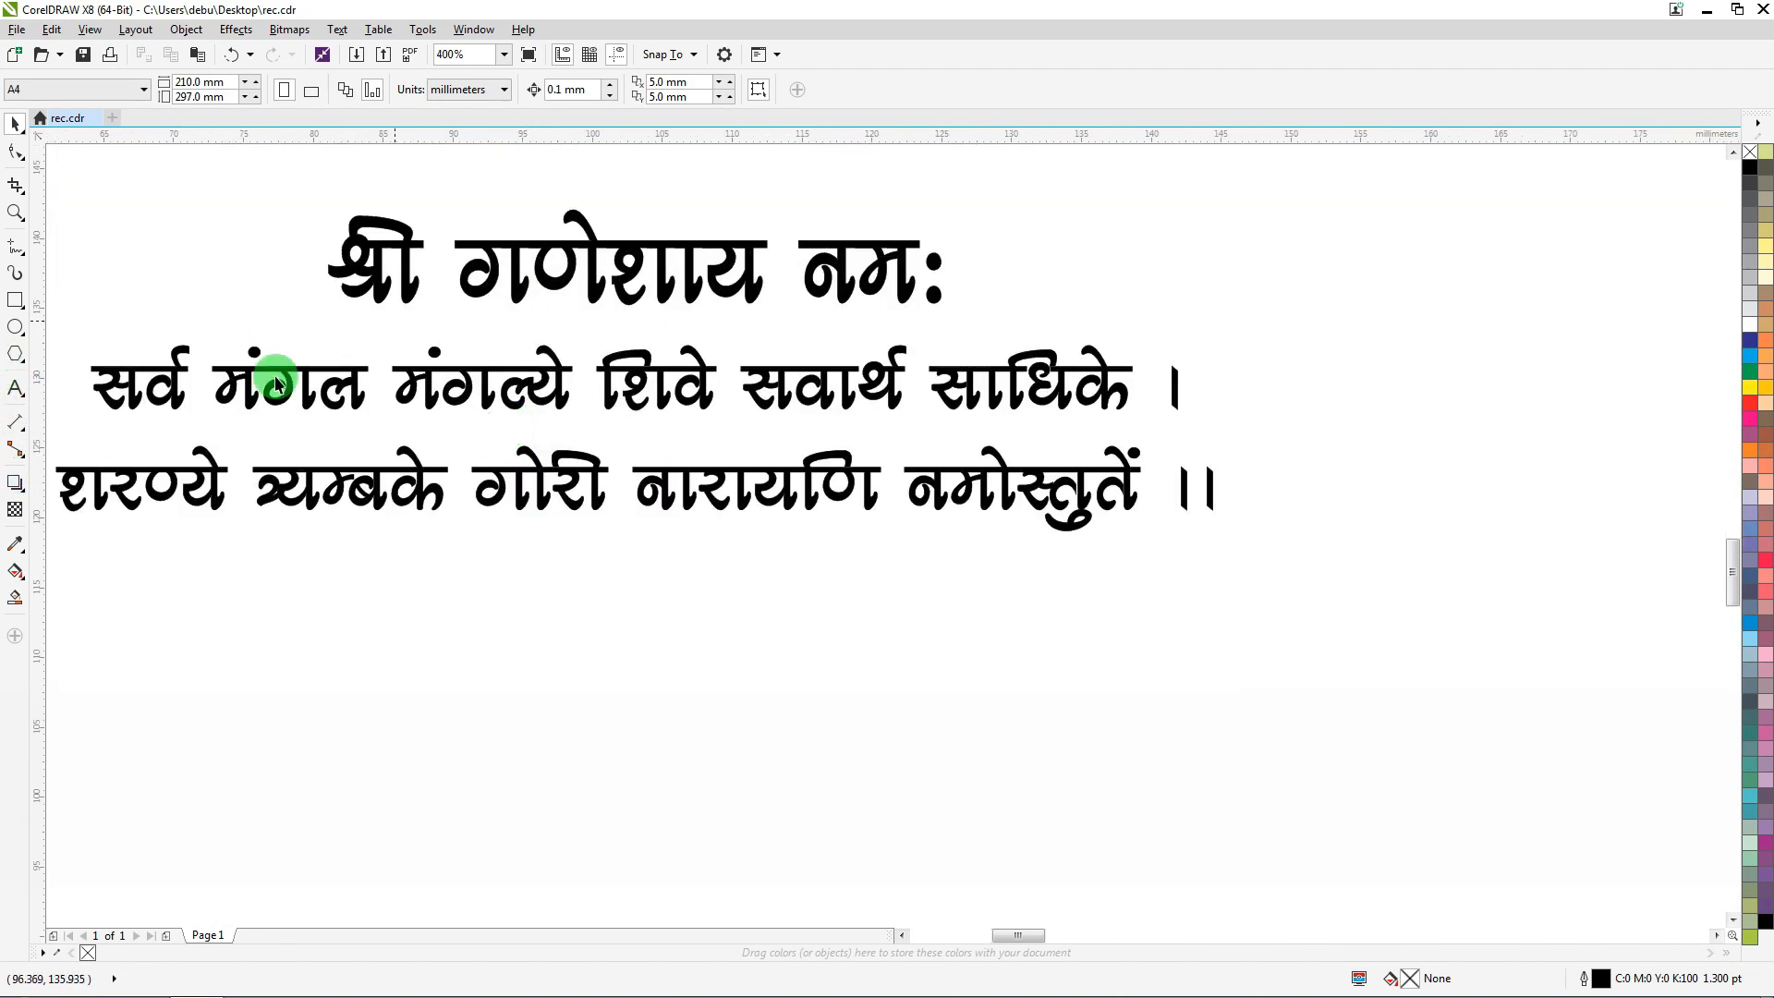
{"action": "scroll", "coordinate": [373, 399], "scroll_direction": "down", "scroll_amount": 4}
{"action": "scroll", "coordinate": [711, 490], "scroll_direction": "down", "scroll_amount": 2}
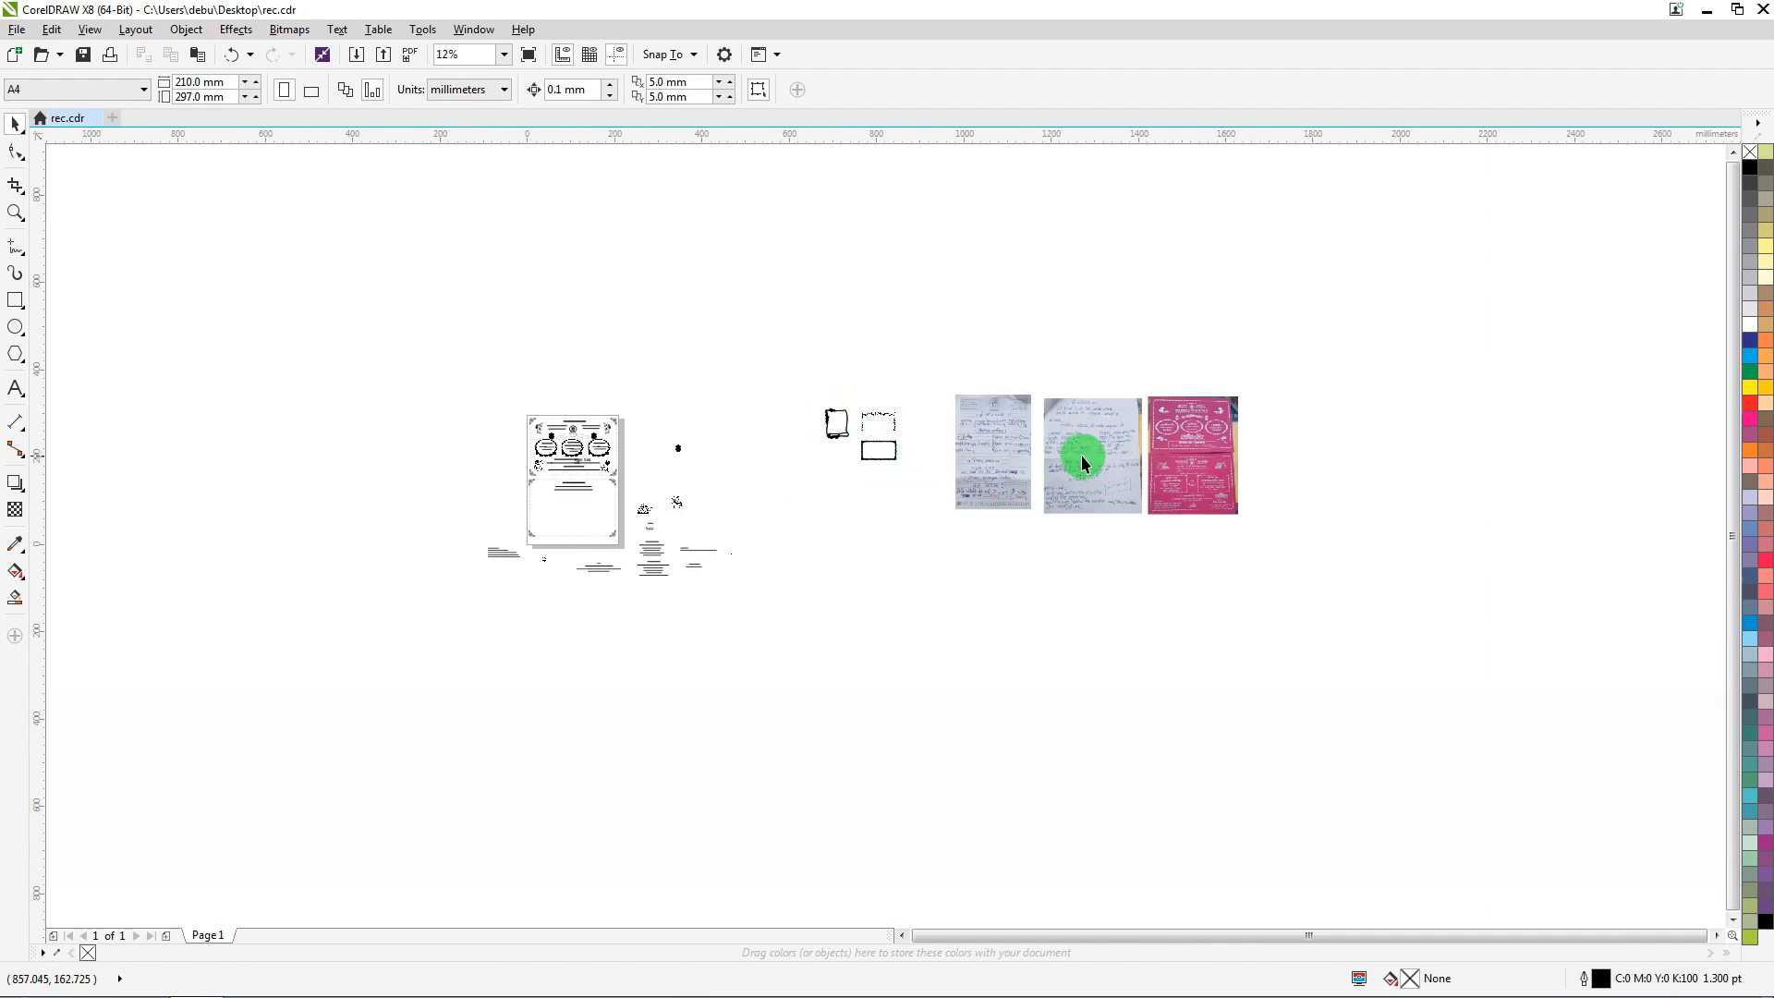
{"action": "scroll", "coordinate": [1141, 446], "scroll_direction": "up", "scroll_amount": 2}
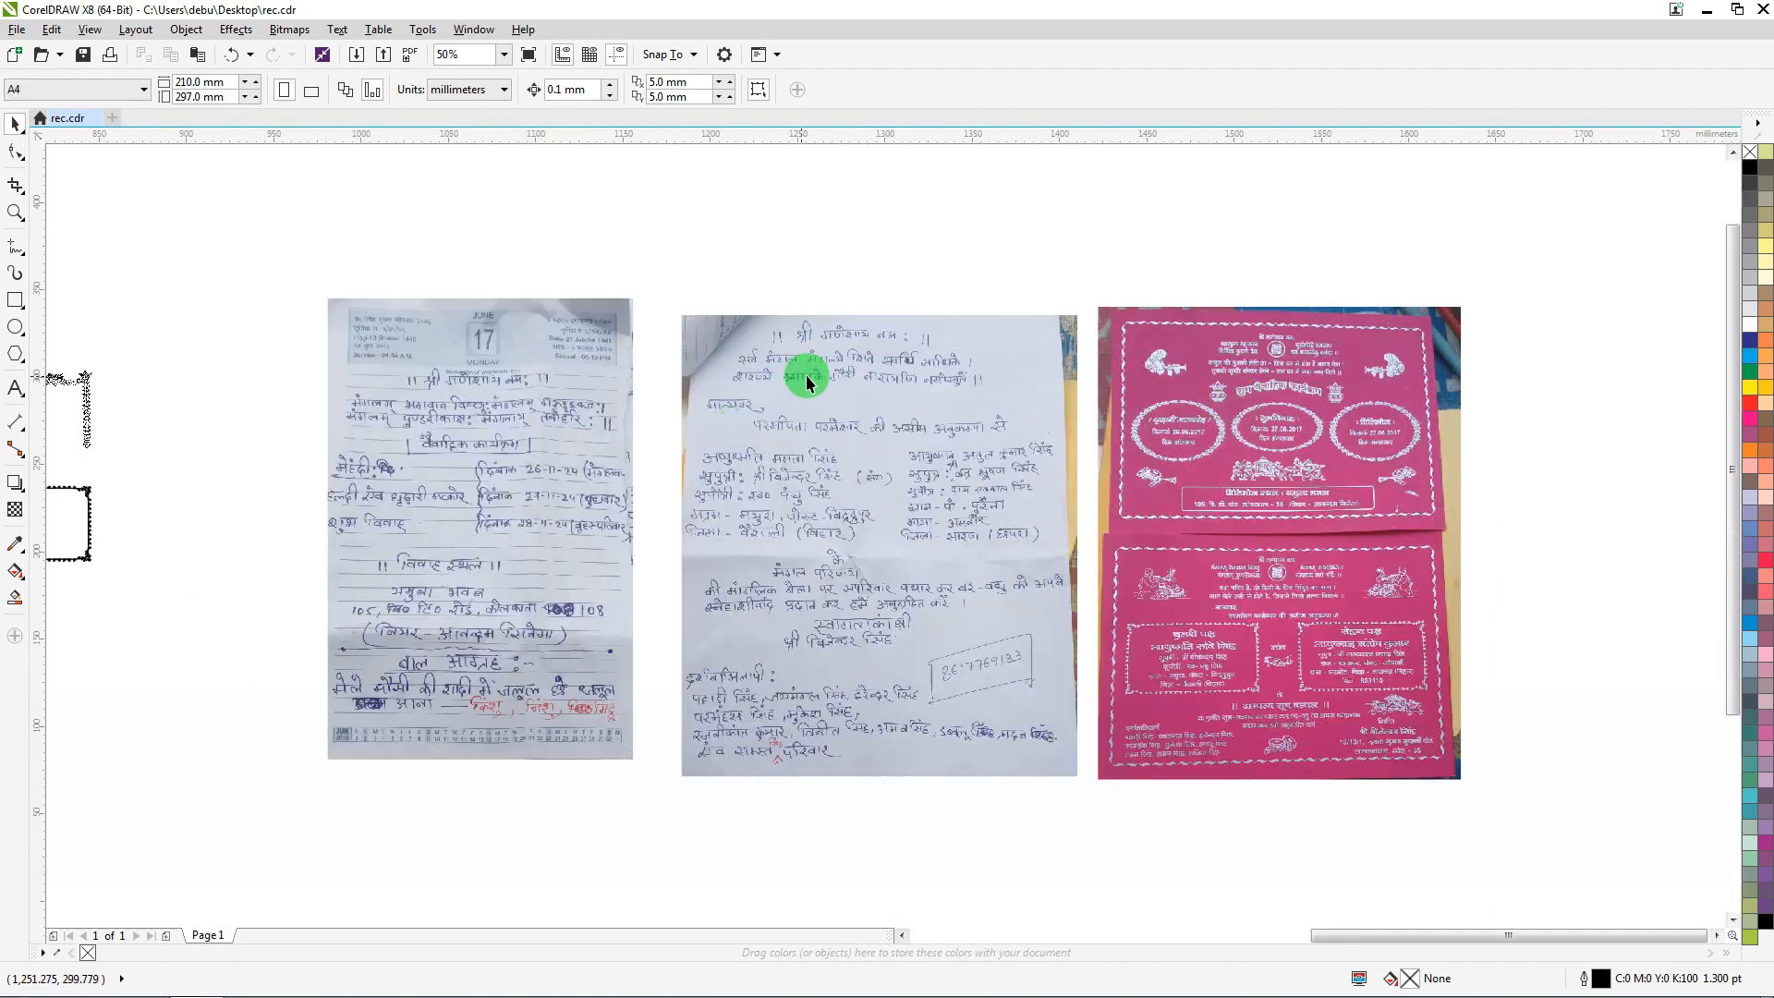
{"action": "scroll", "coordinate": [806, 382], "scroll_direction": "up", "scroll_amount": 2}
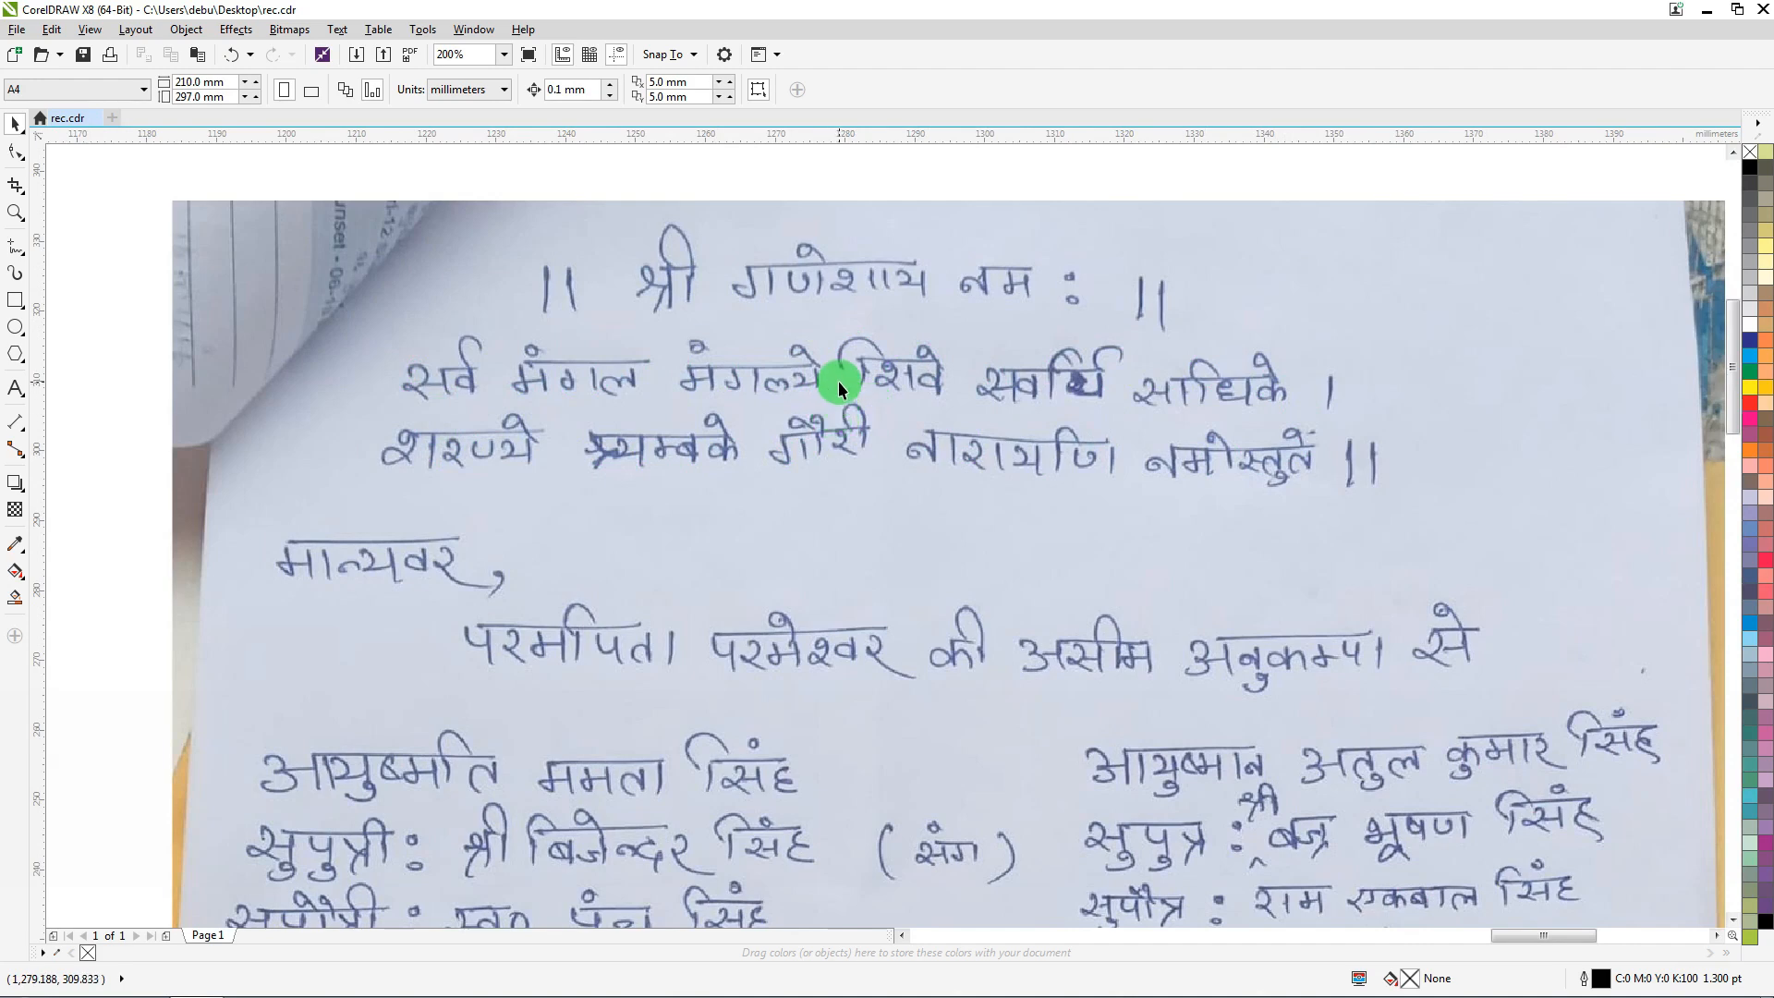
{"action": "scroll", "coordinate": [839, 381], "scroll_direction": "up", "scroll_amount": 1}
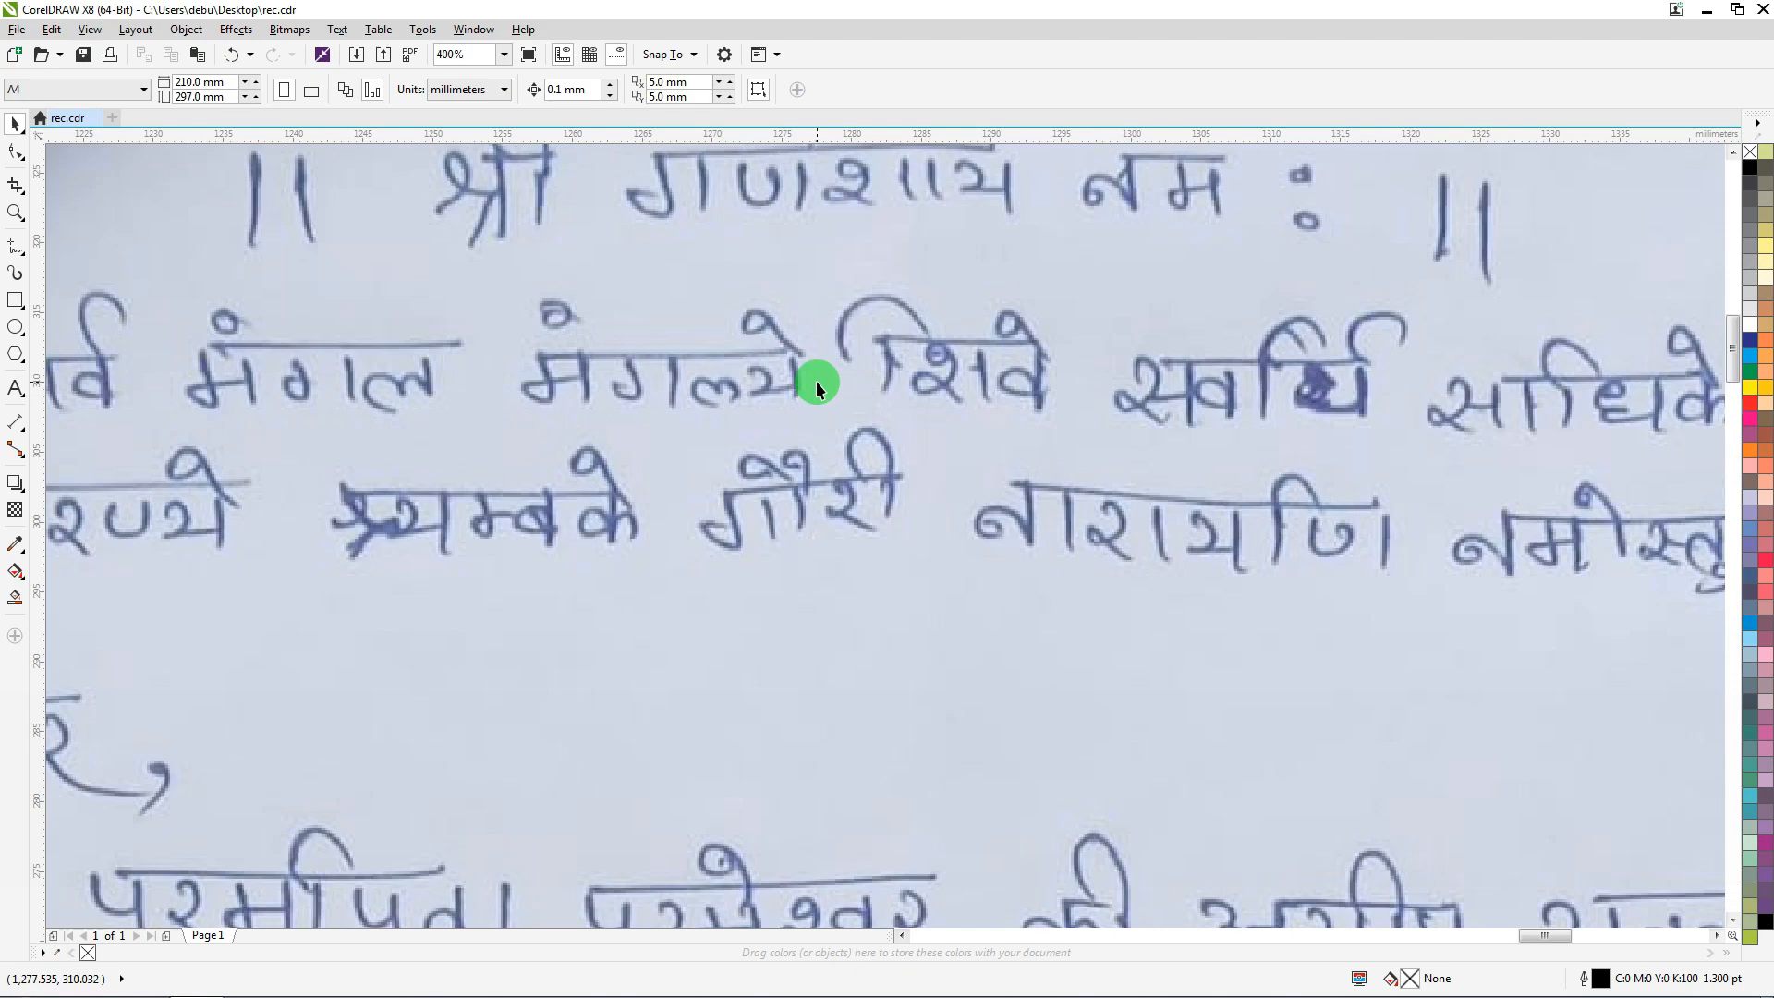
{"action": "scroll", "coordinate": [833, 384], "scroll_direction": "down", "scroll_amount": 4}
{"action": "scroll", "coordinate": [797, 403], "scroll_direction": "down", "scroll_amount": 2}
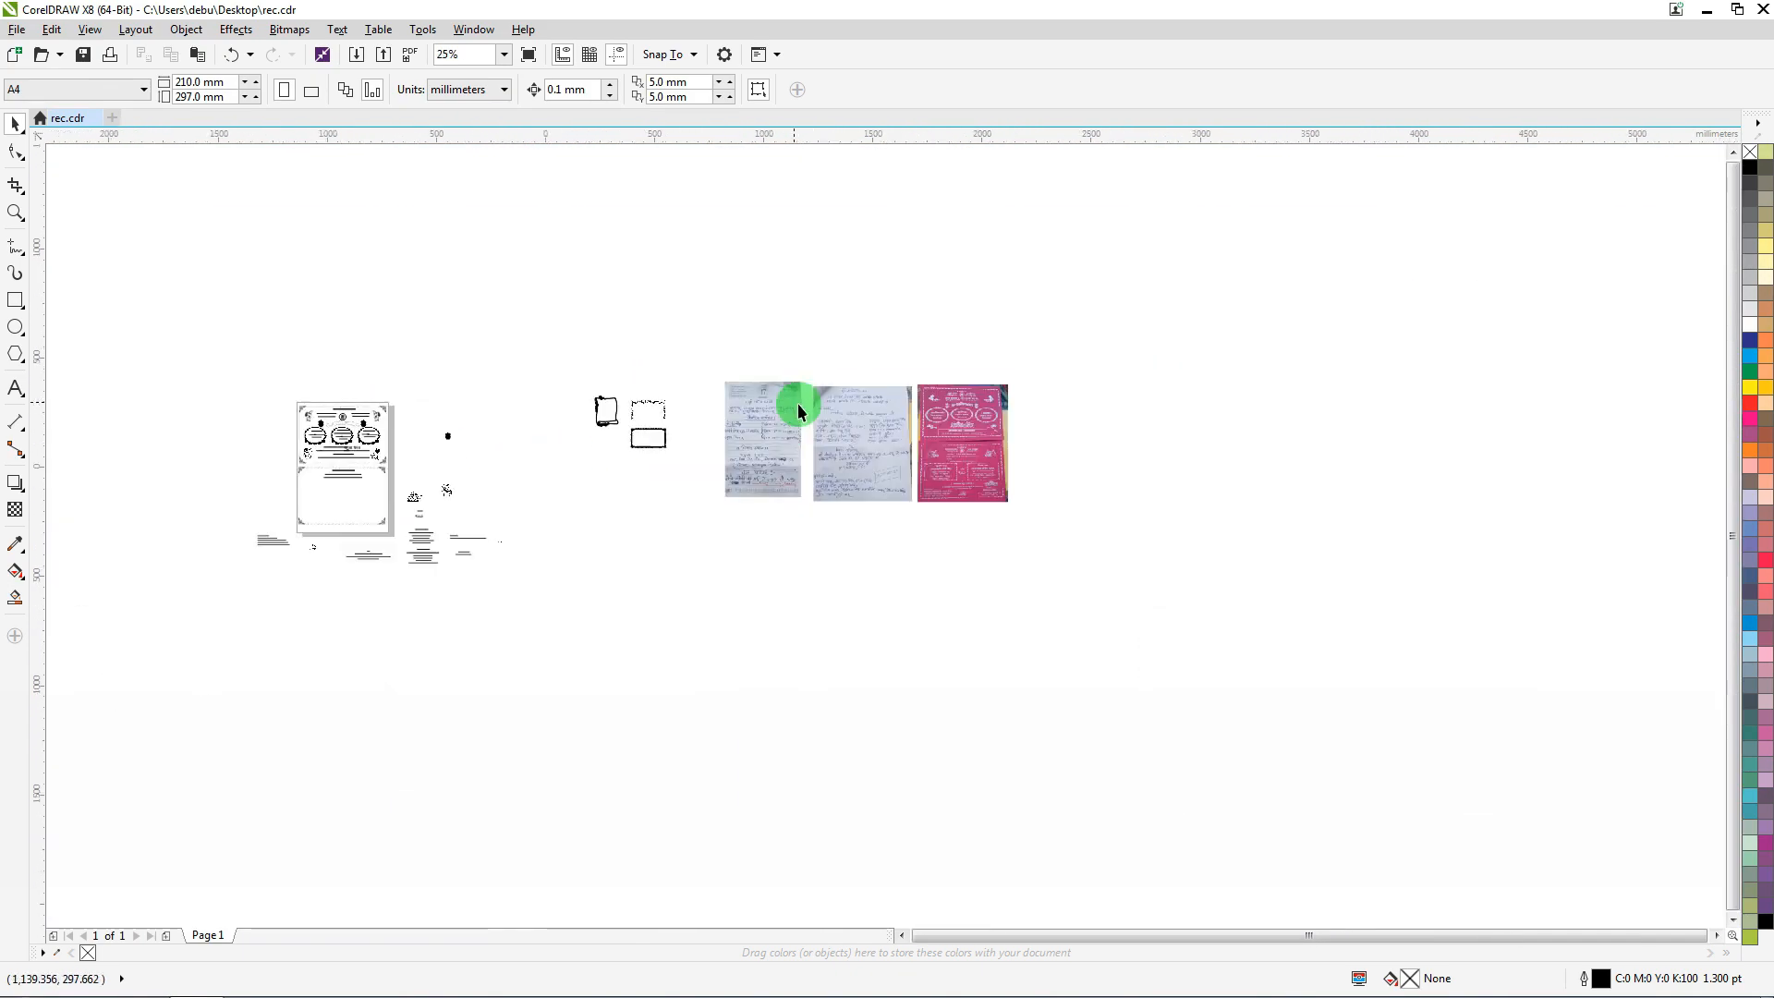
{"action": "scroll", "coordinate": [545, 448], "scroll_direction": "up", "scroll_amount": 3}
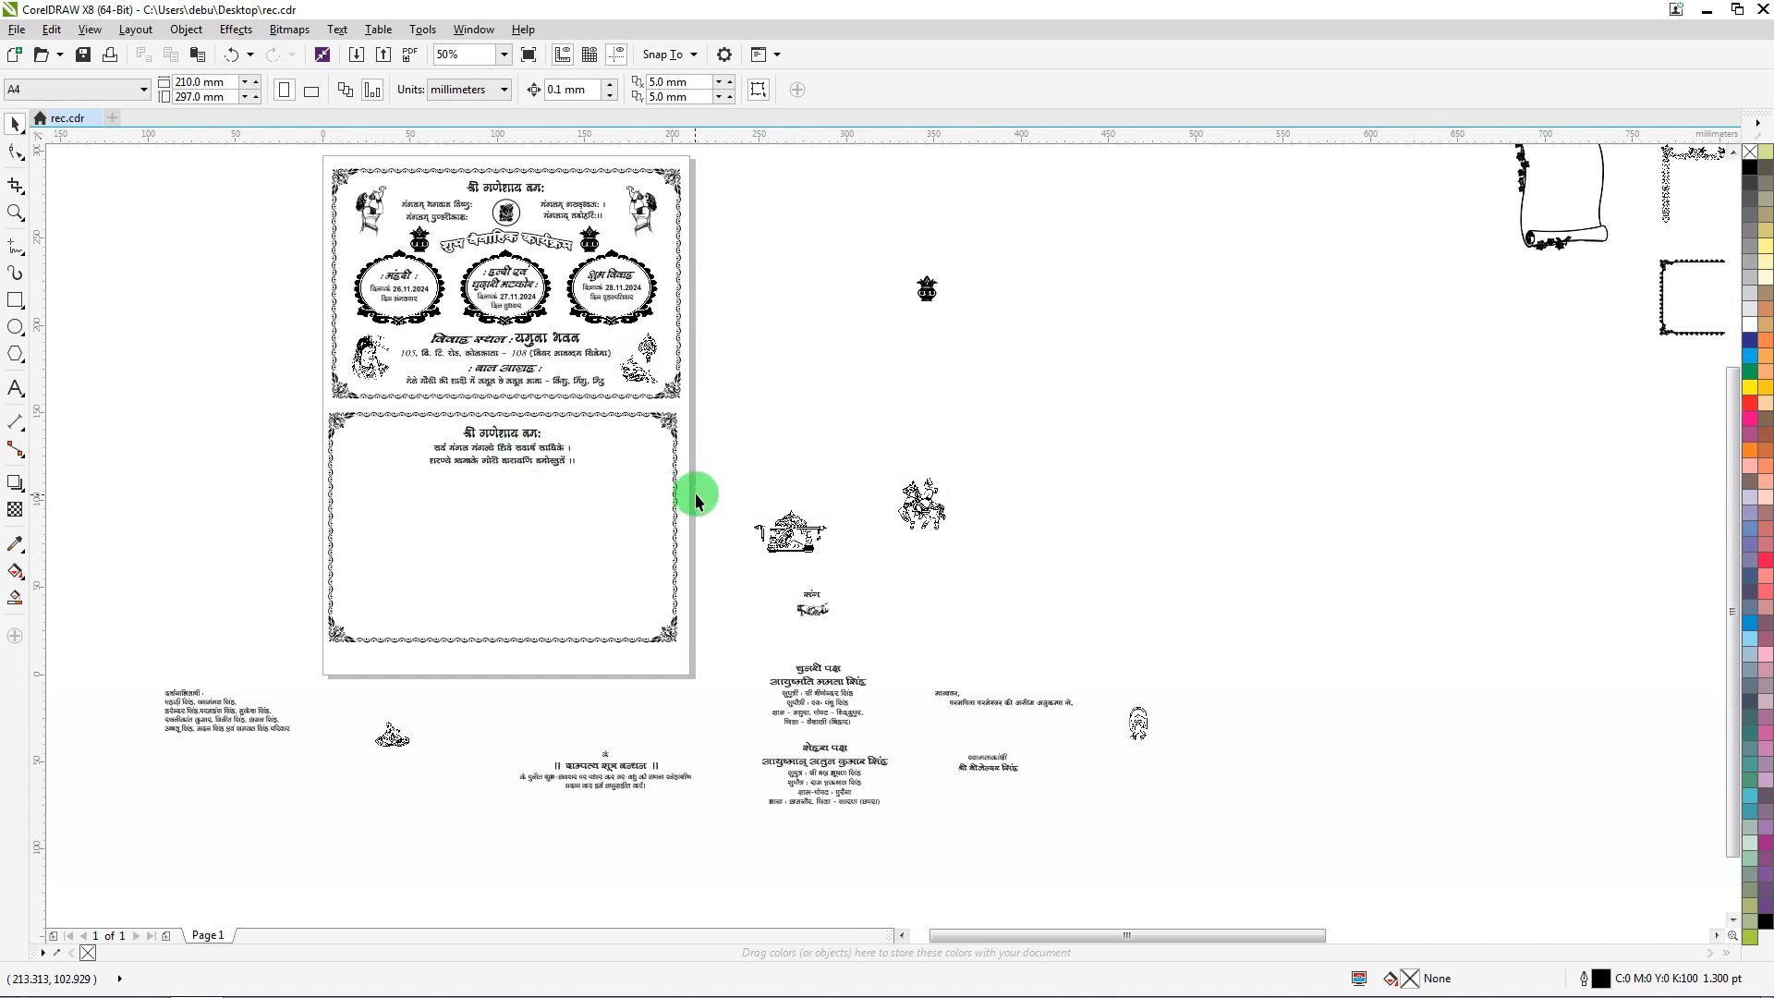
Nudge the heading and verse up, and place the मान्यवर, परमपिता परमेश्वर की असीम अनुकम्पा से text below, slightly left of centre
{"action": "left_click_drag", "start_coordinate": [700, 499], "coordinate": [351, 419]}
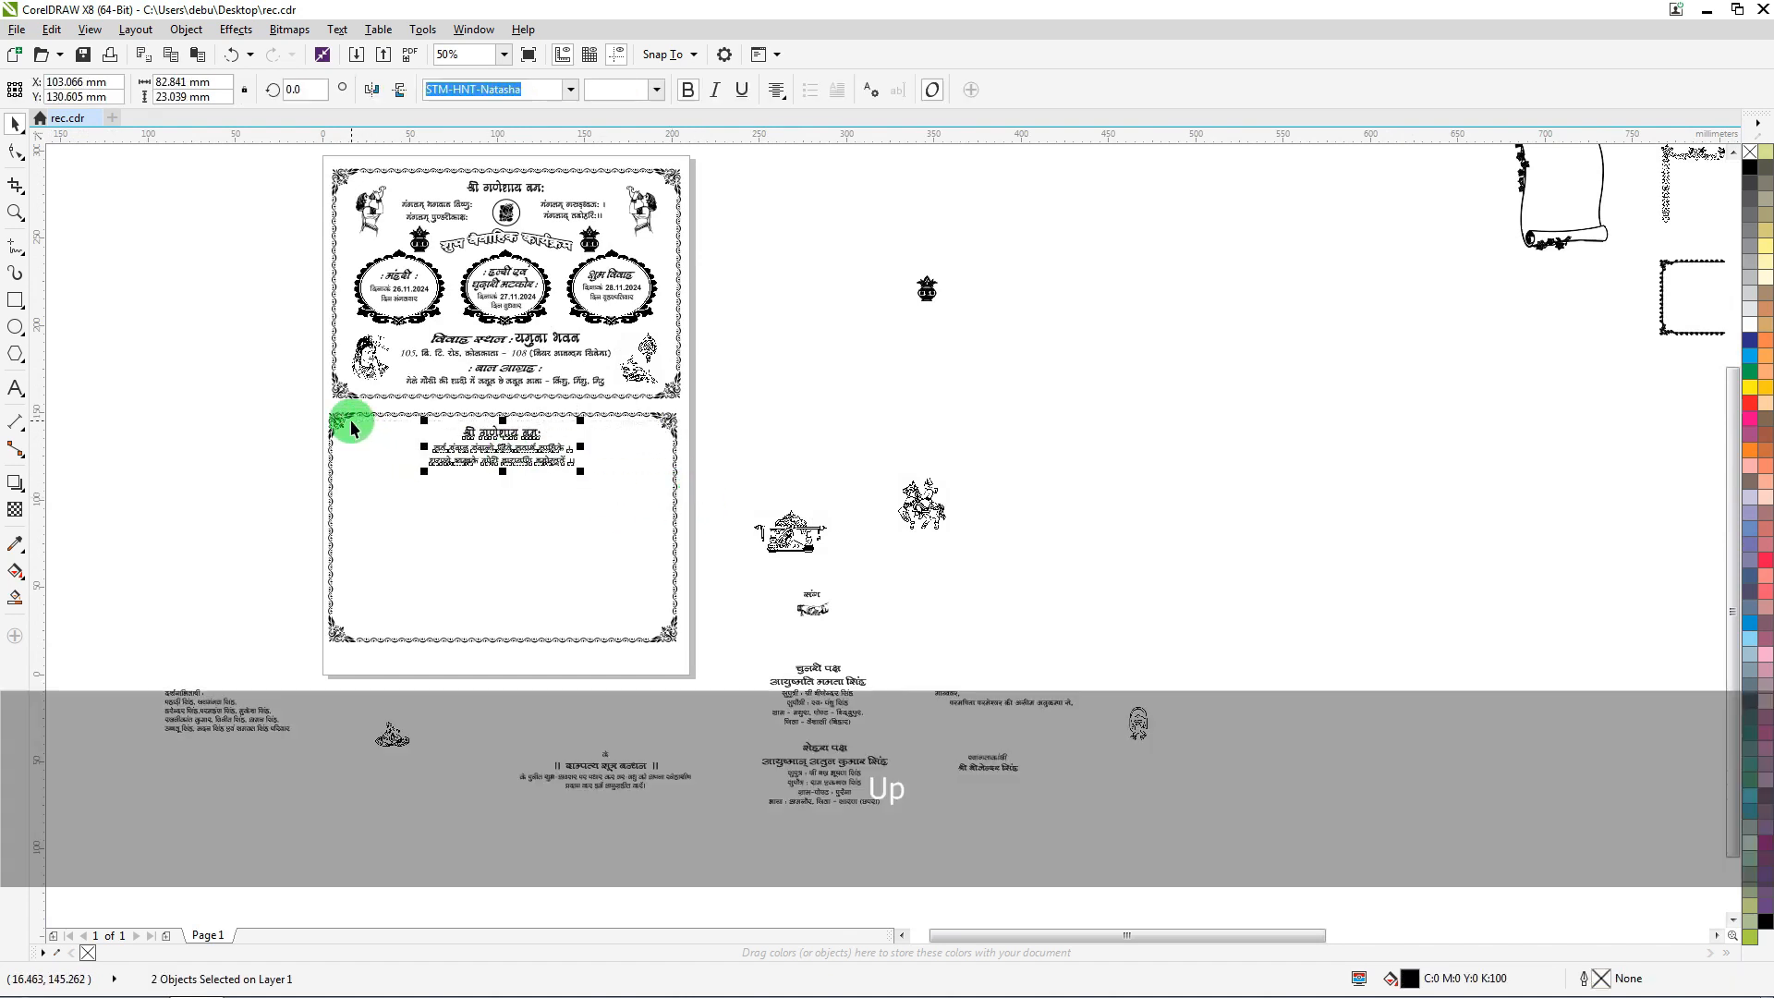
{"action": "left_click", "coordinate": [970, 705]}
{"action": "left_click_drag", "start_coordinate": [970, 711], "coordinate": [455, 492]}
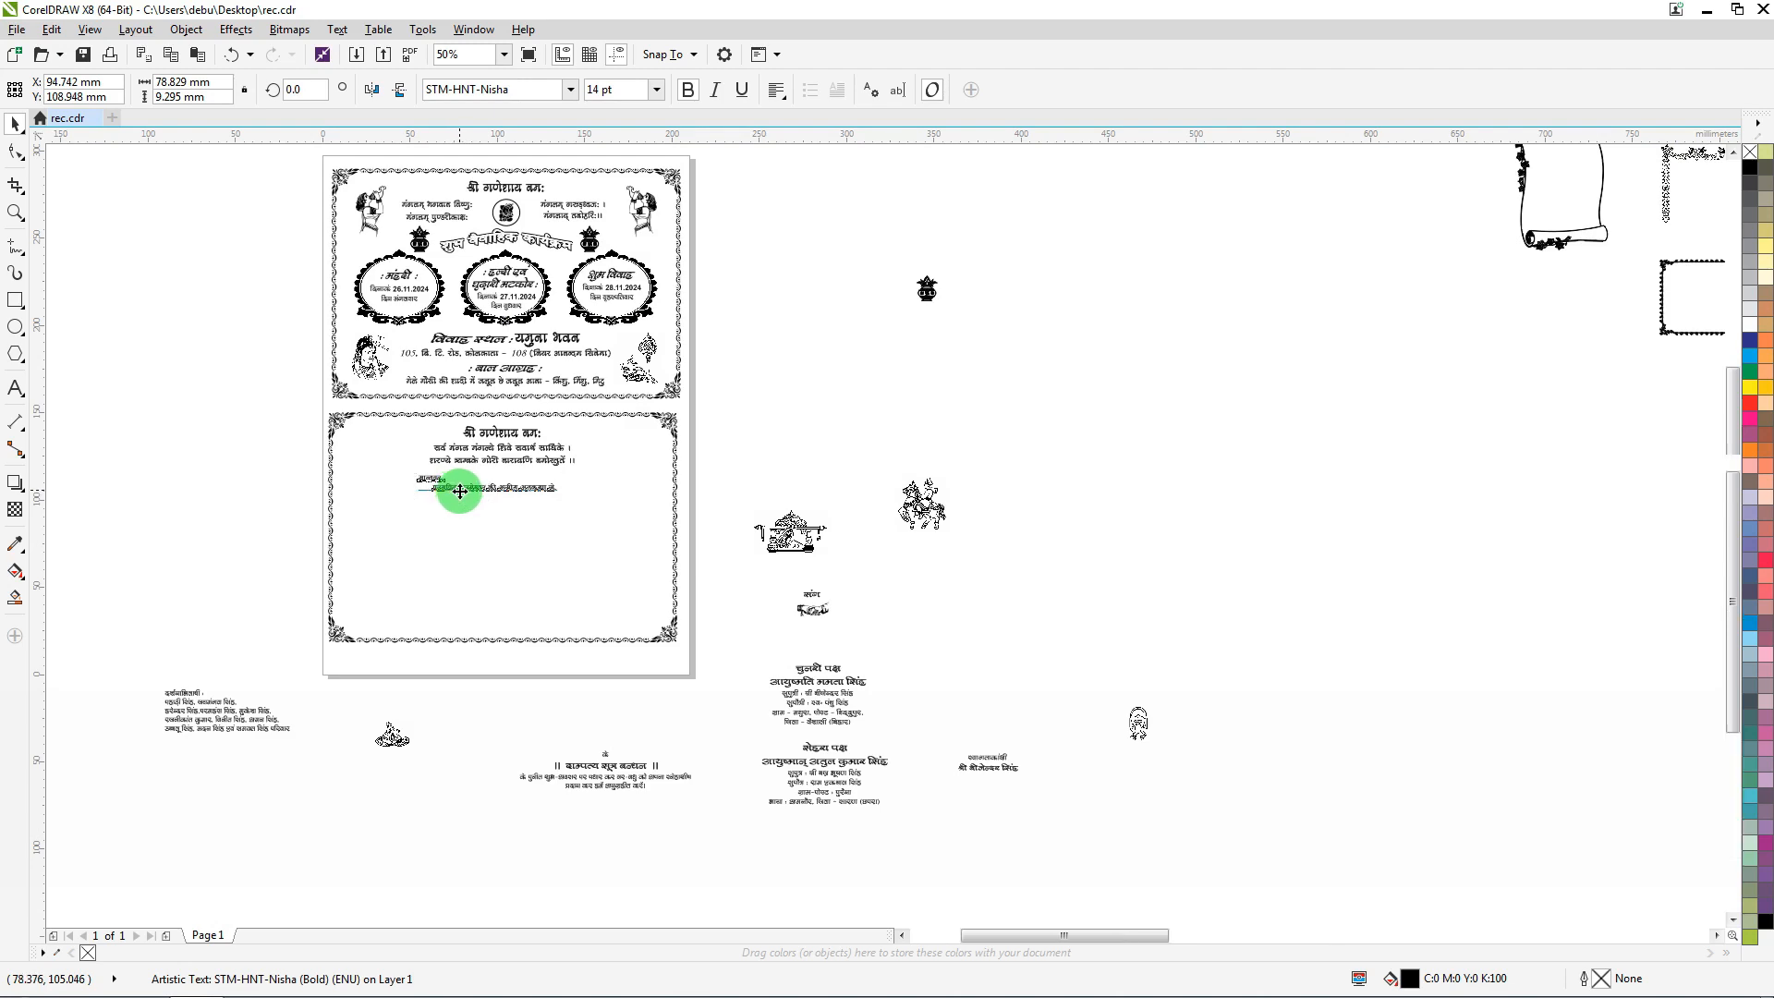
{"action": "scroll", "coordinate": [456, 491], "scroll_direction": "up", "scroll_amount": 2}
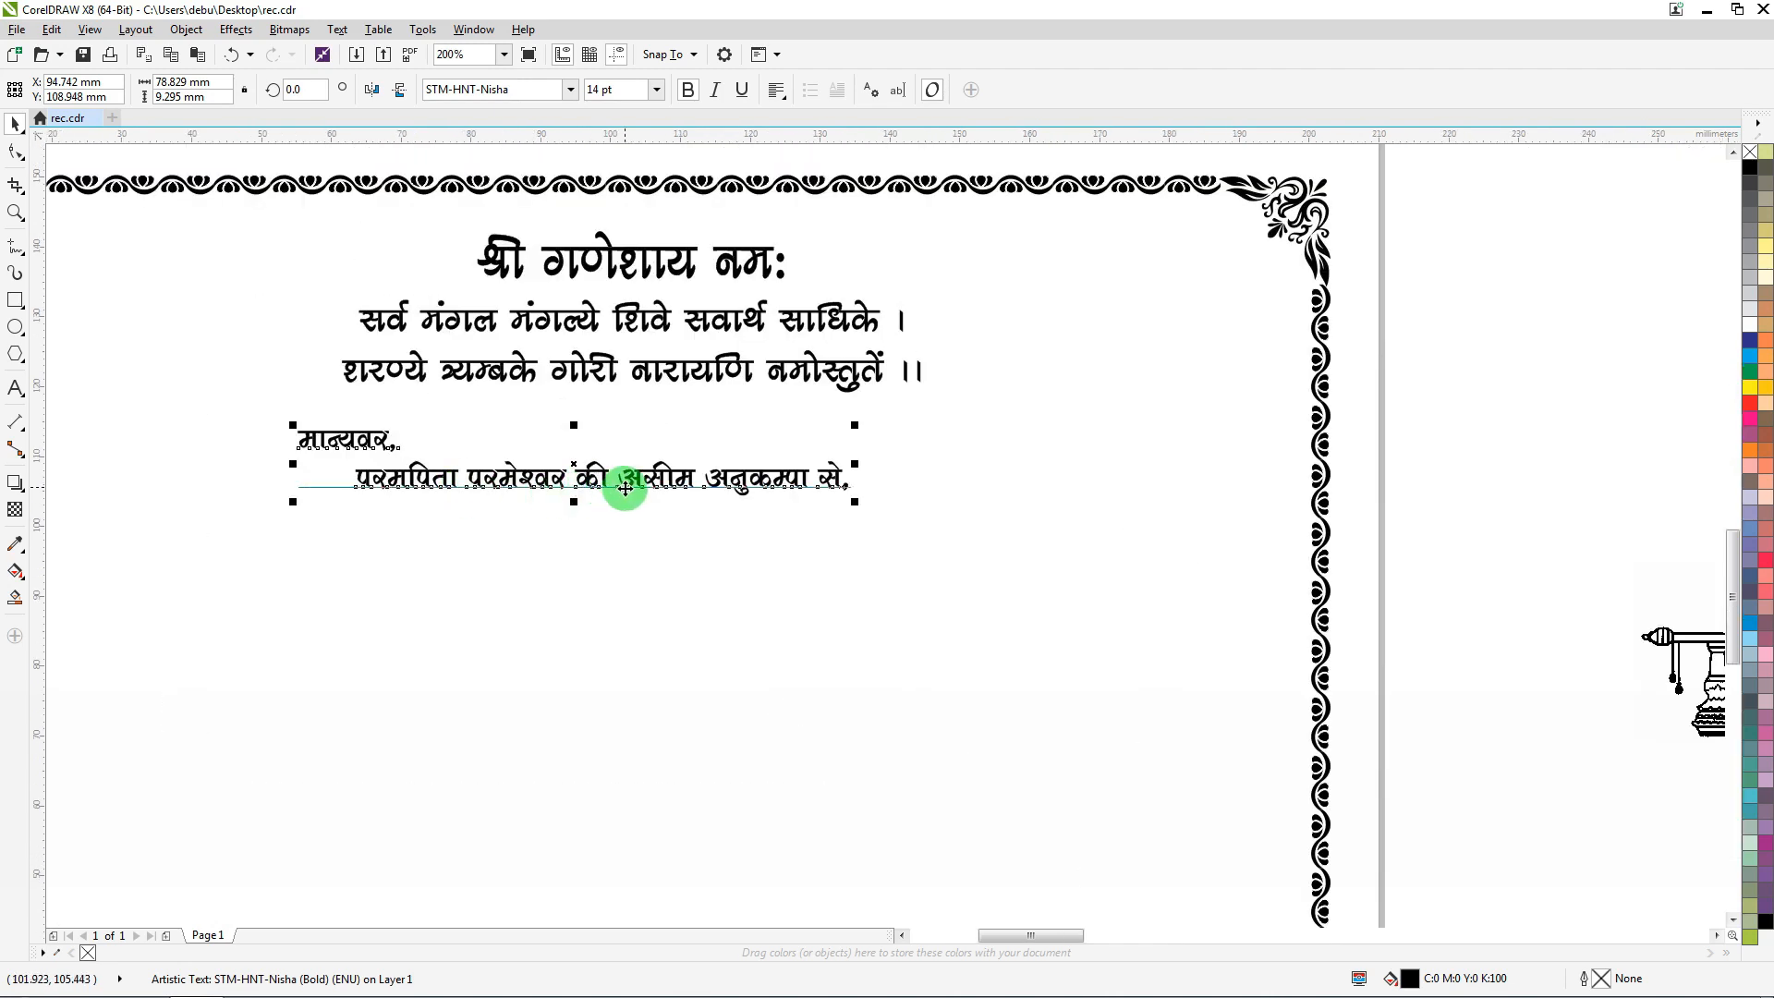
{"action": "left_click_drag", "start_coordinate": [681, 484], "coordinate": [602, 471]}
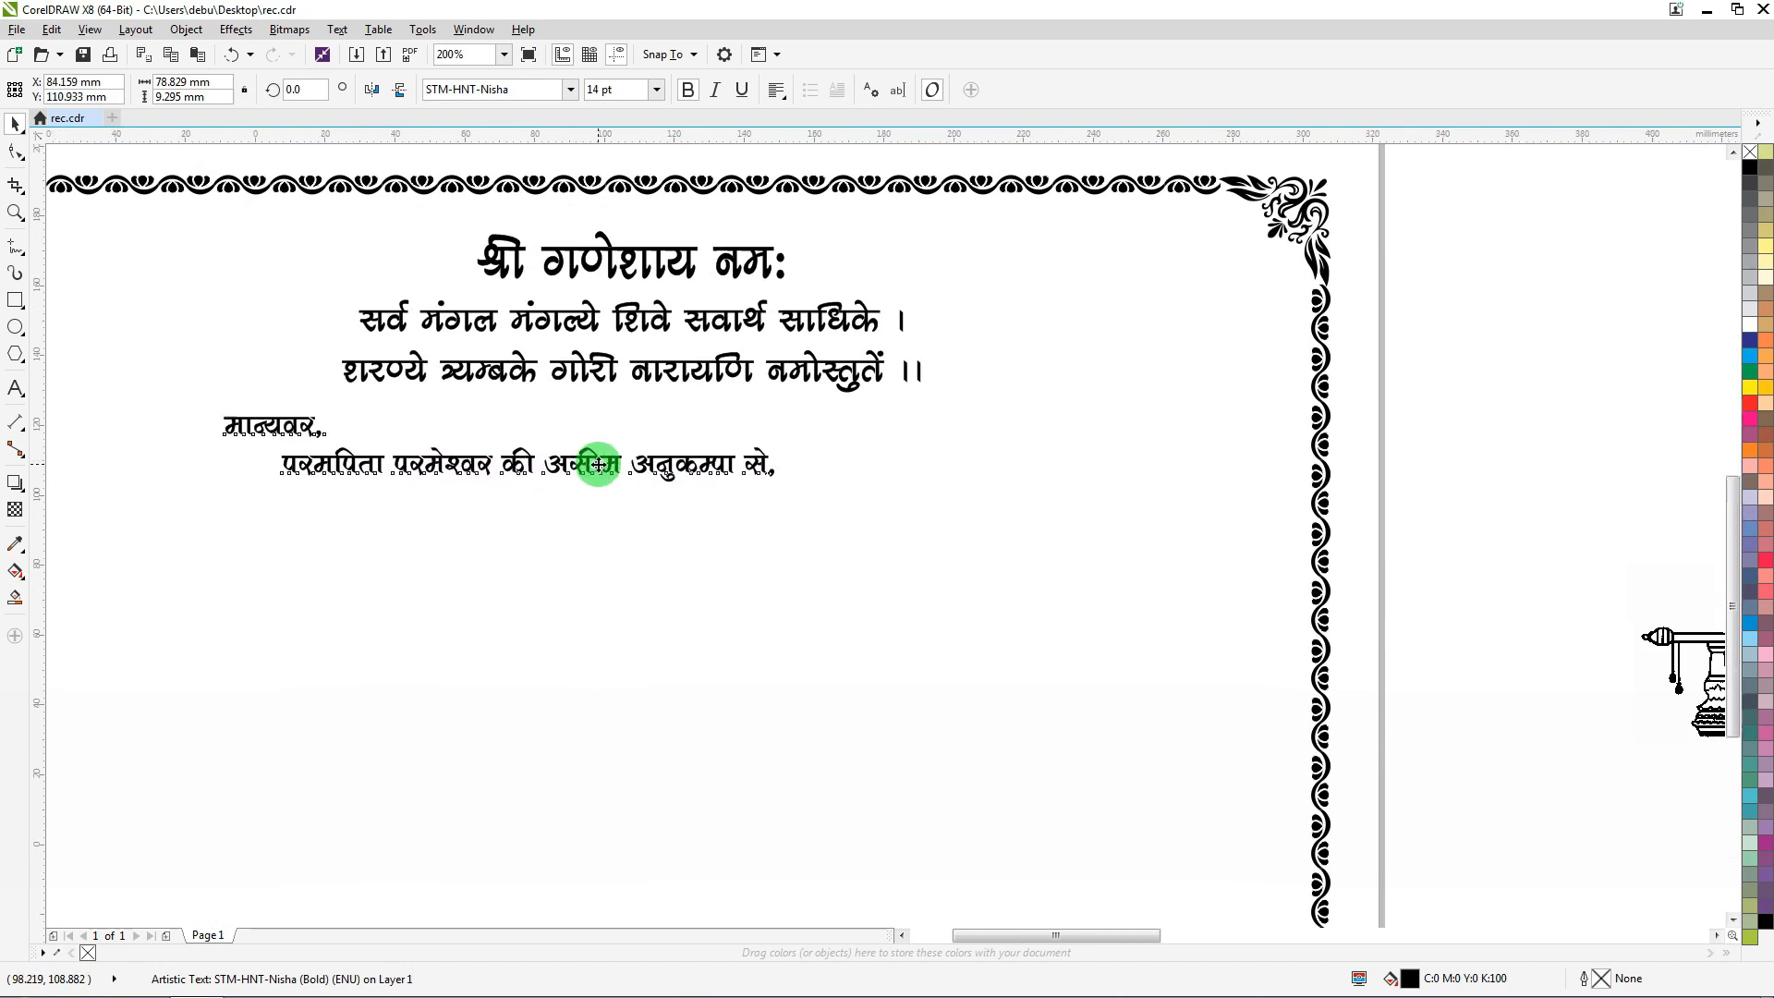
{"action": "scroll", "coordinate": [598, 464], "scroll_direction": "down", "scroll_amount": 1}
{"action": "key", "text": "Up"}
Examine the handwritten bride and groom details and how the pink sample frames them in two ornamental boxes
{"action": "scroll", "coordinate": [538, 435], "scroll_direction": "down", "scroll_amount": 1}
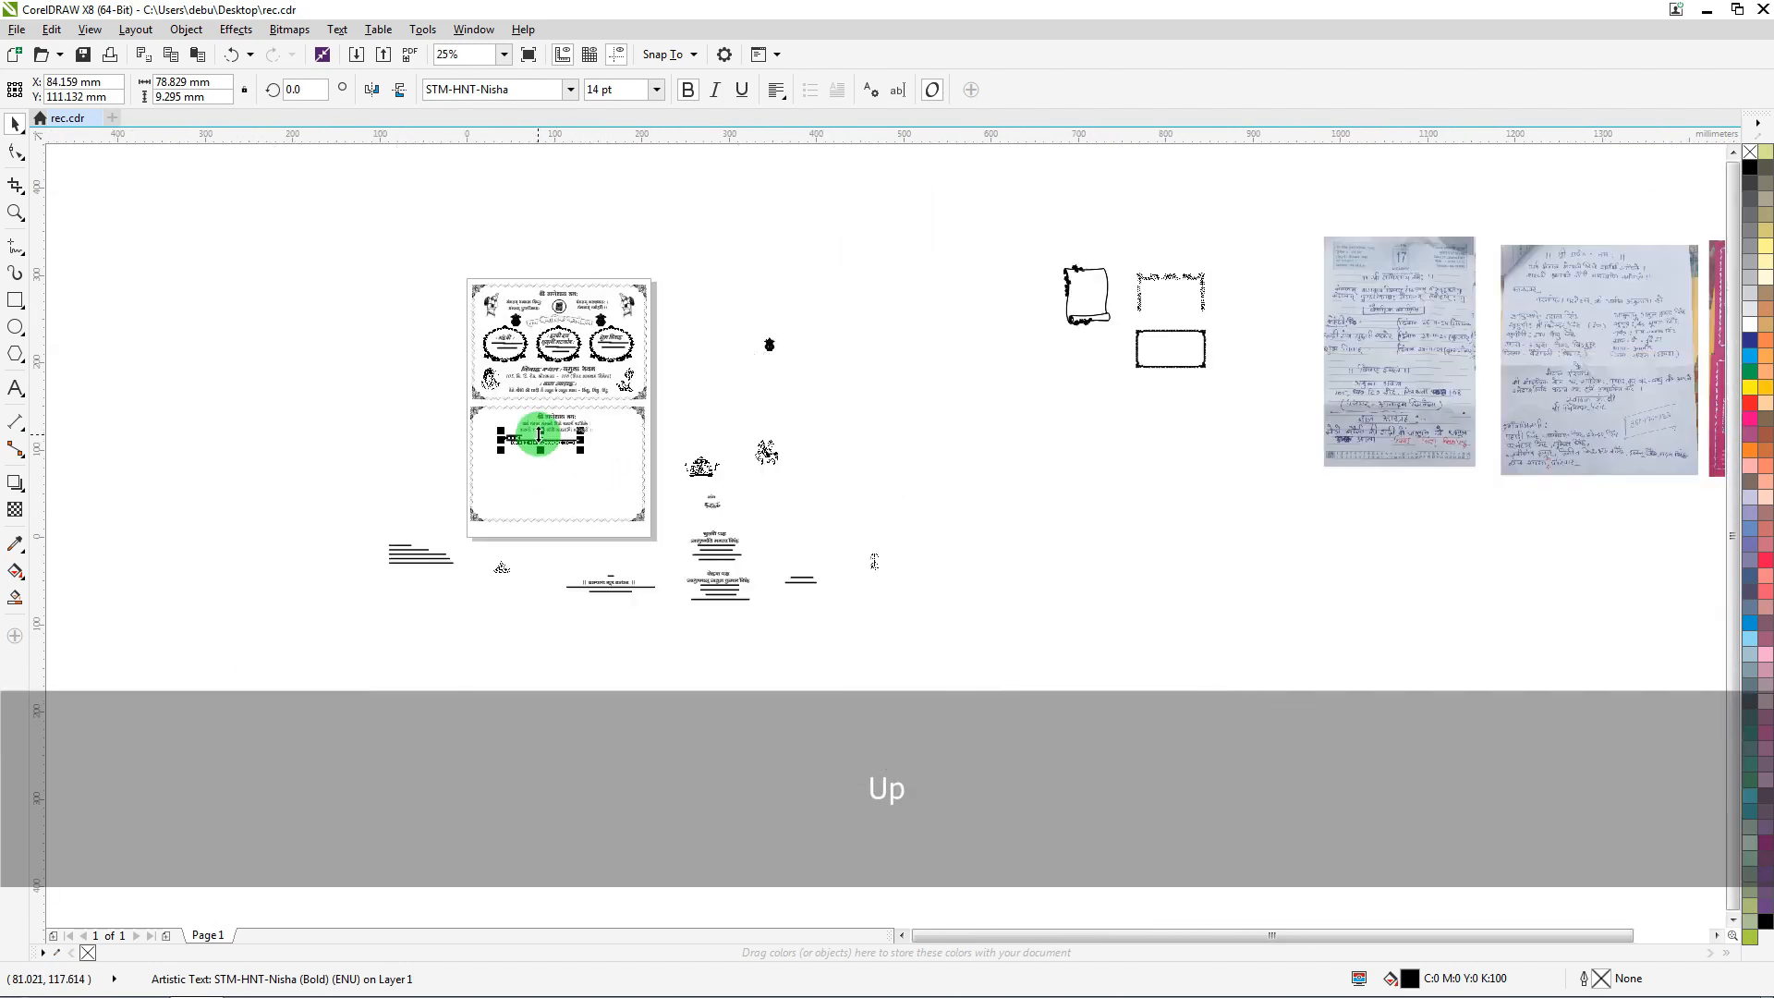
{"action": "scroll", "coordinate": [1621, 338], "scroll_direction": "up", "scroll_amount": 2}
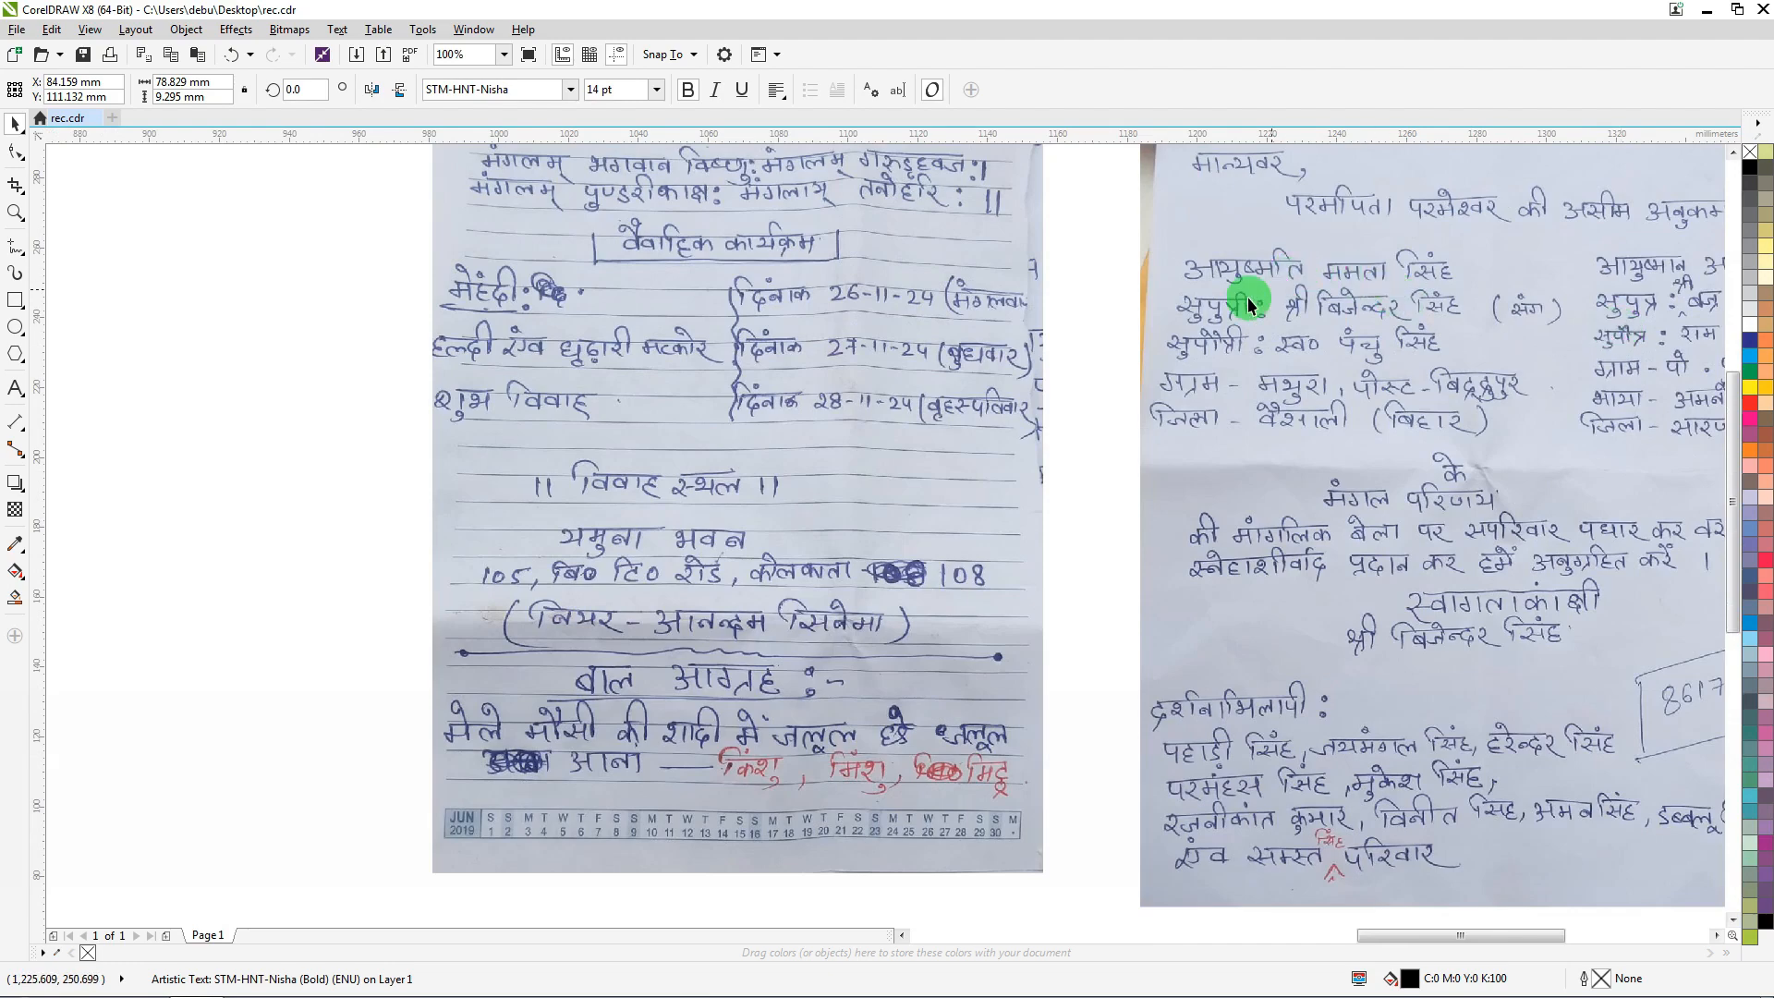
{"action": "scroll", "coordinate": [1022, 348], "scroll_direction": "down", "scroll_amount": 1}
{"action": "scroll", "coordinate": [1438, 341], "scroll_direction": "up", "scroll_amount": 1}
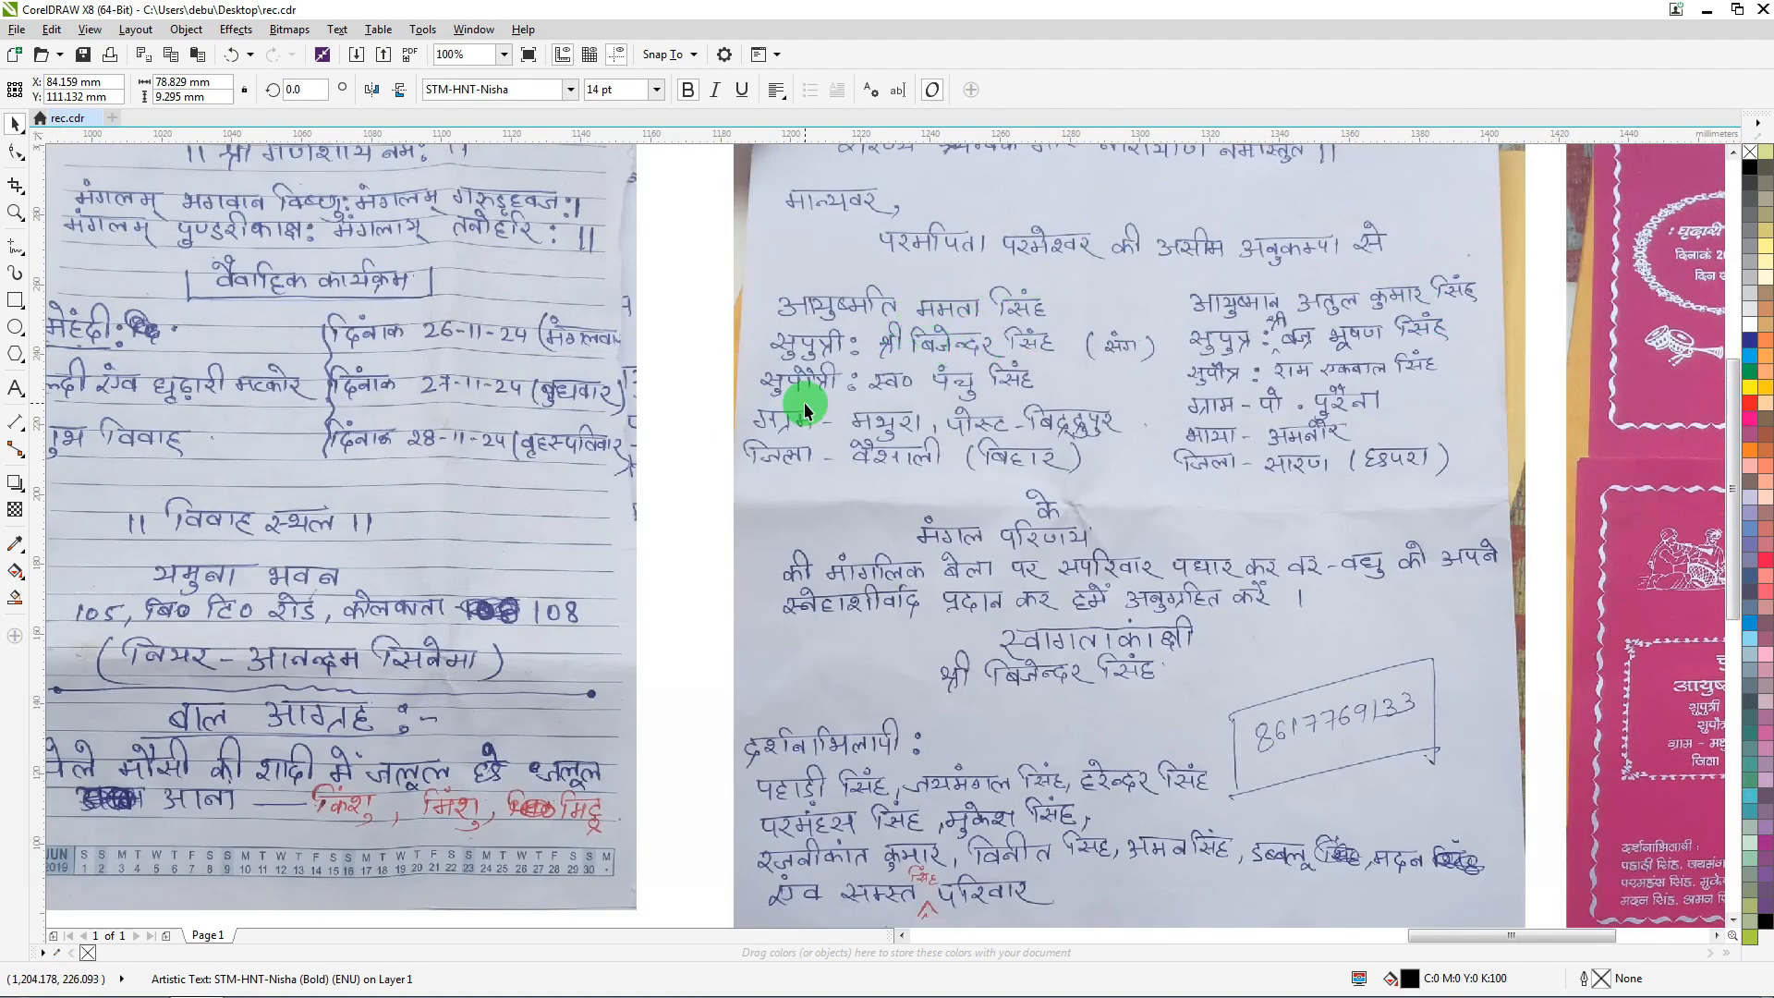
{"action": "scroll", "coordinate": [607, 368], "scroll_direction": "down", "scroll_amount": 1}
{"action": "scroll", "coordinate": [607, 367], "scroll_direction": "down", "scroll_amount": 1}
{"action": "scroll", "coordinate": [918, 348], "scroll_direction": "up", "scroll_amount": 3}
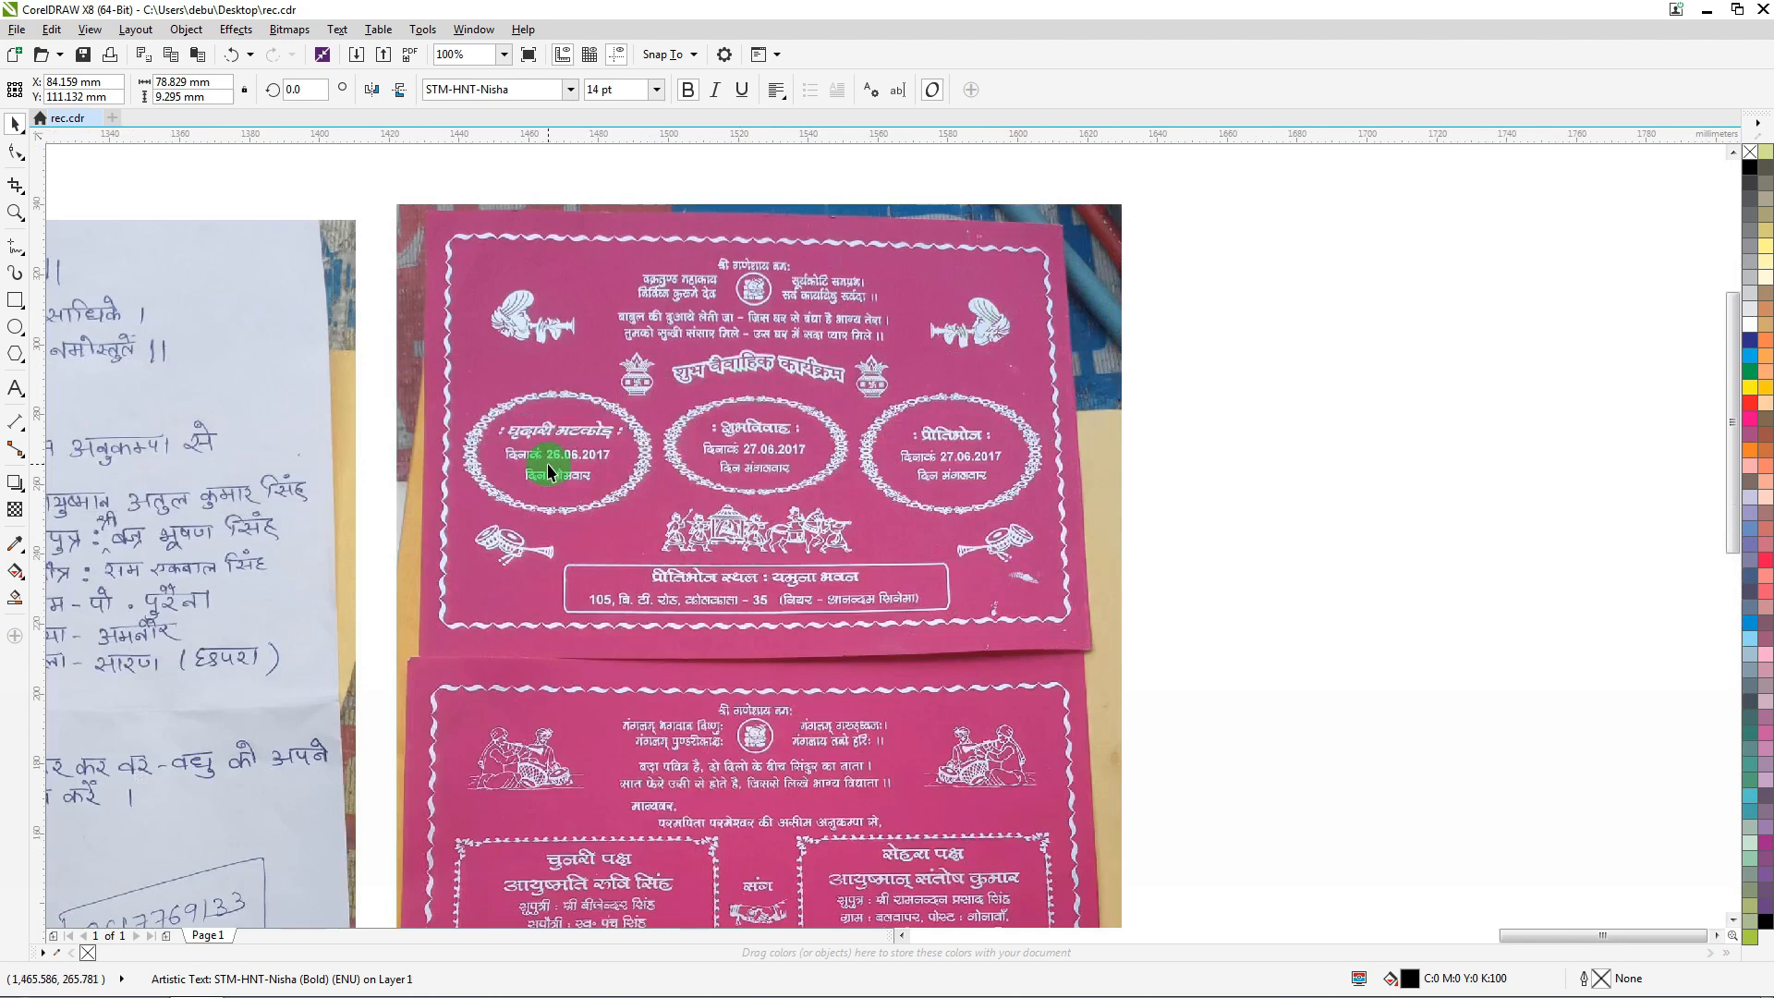
{"action": "scroll", "coordinate": [657, 369], "scroll_direction": "down", "scroll_amount": 1}
{"action": "scroll", "coordinate": [613, 554], "scroll_direction": "up", "scroll_amount": 2}
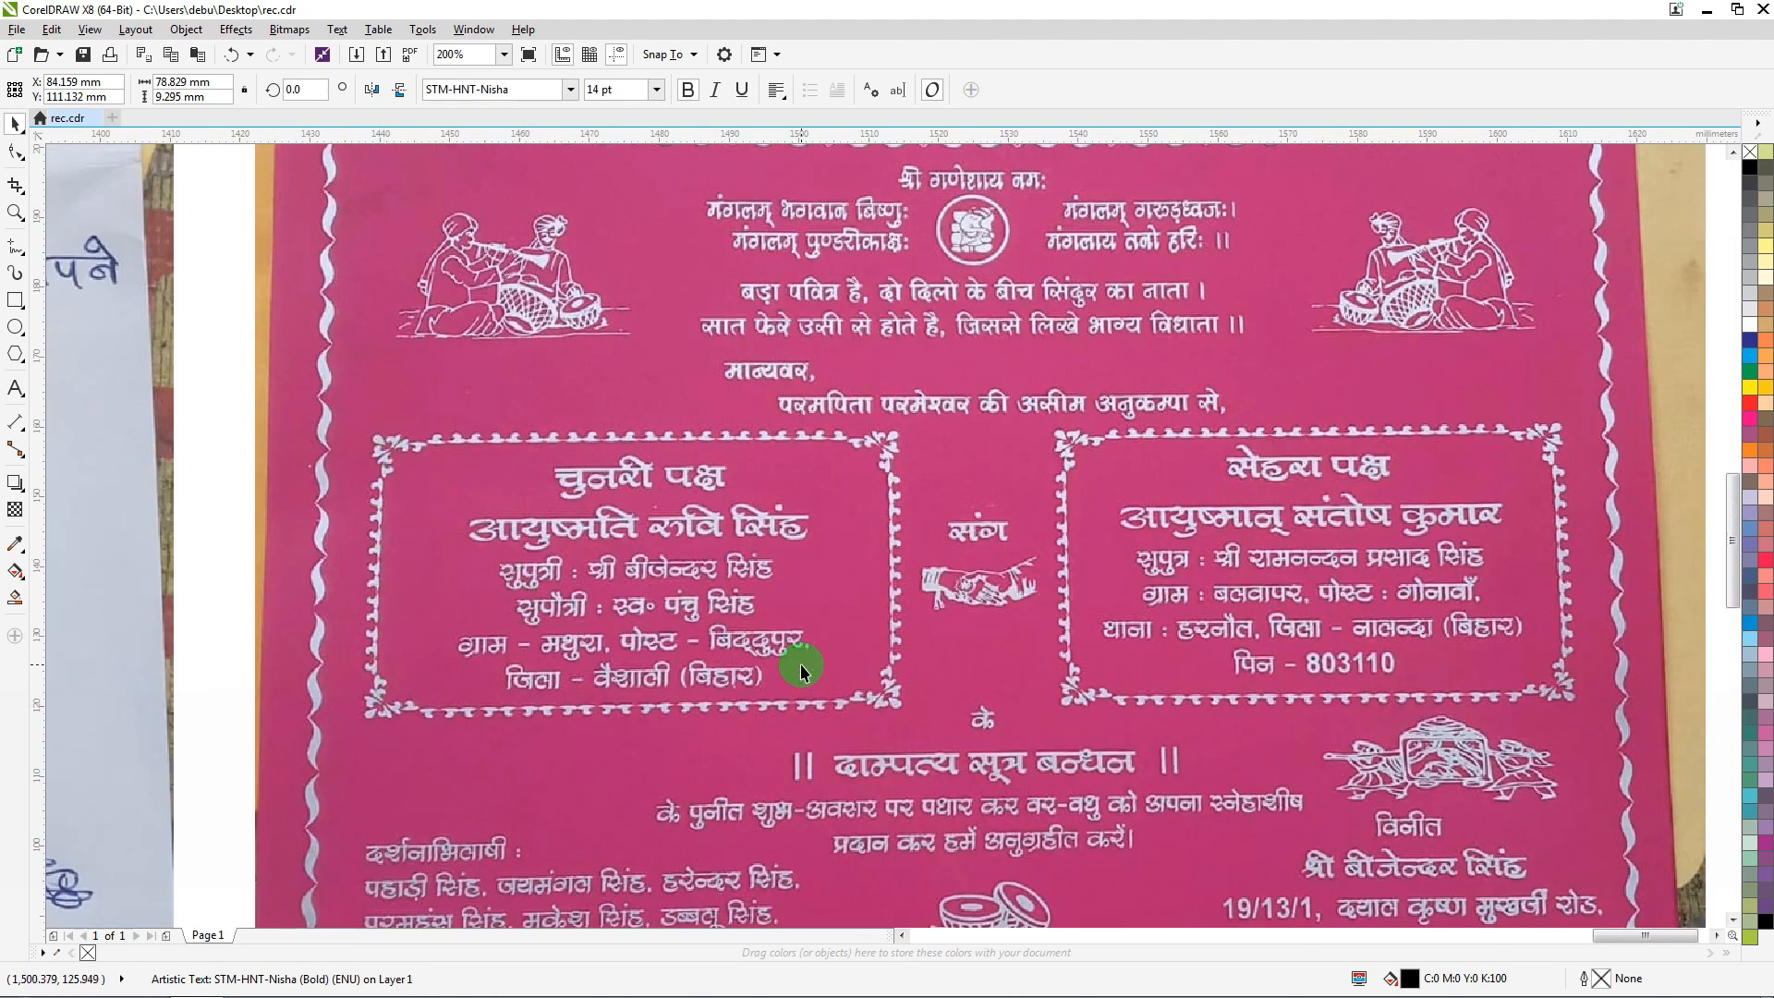
Move the floral garland frame slightly up and away from the rectangular ornamental frame below it
{"action": "scroll", "coordinate": [800, 667], "scroll_direction": "down", "scroll_amount": 3}
{"action": "scroll", "coordinate": [843, 499], "scroll_direction": "down", "scroll_amount": 2}
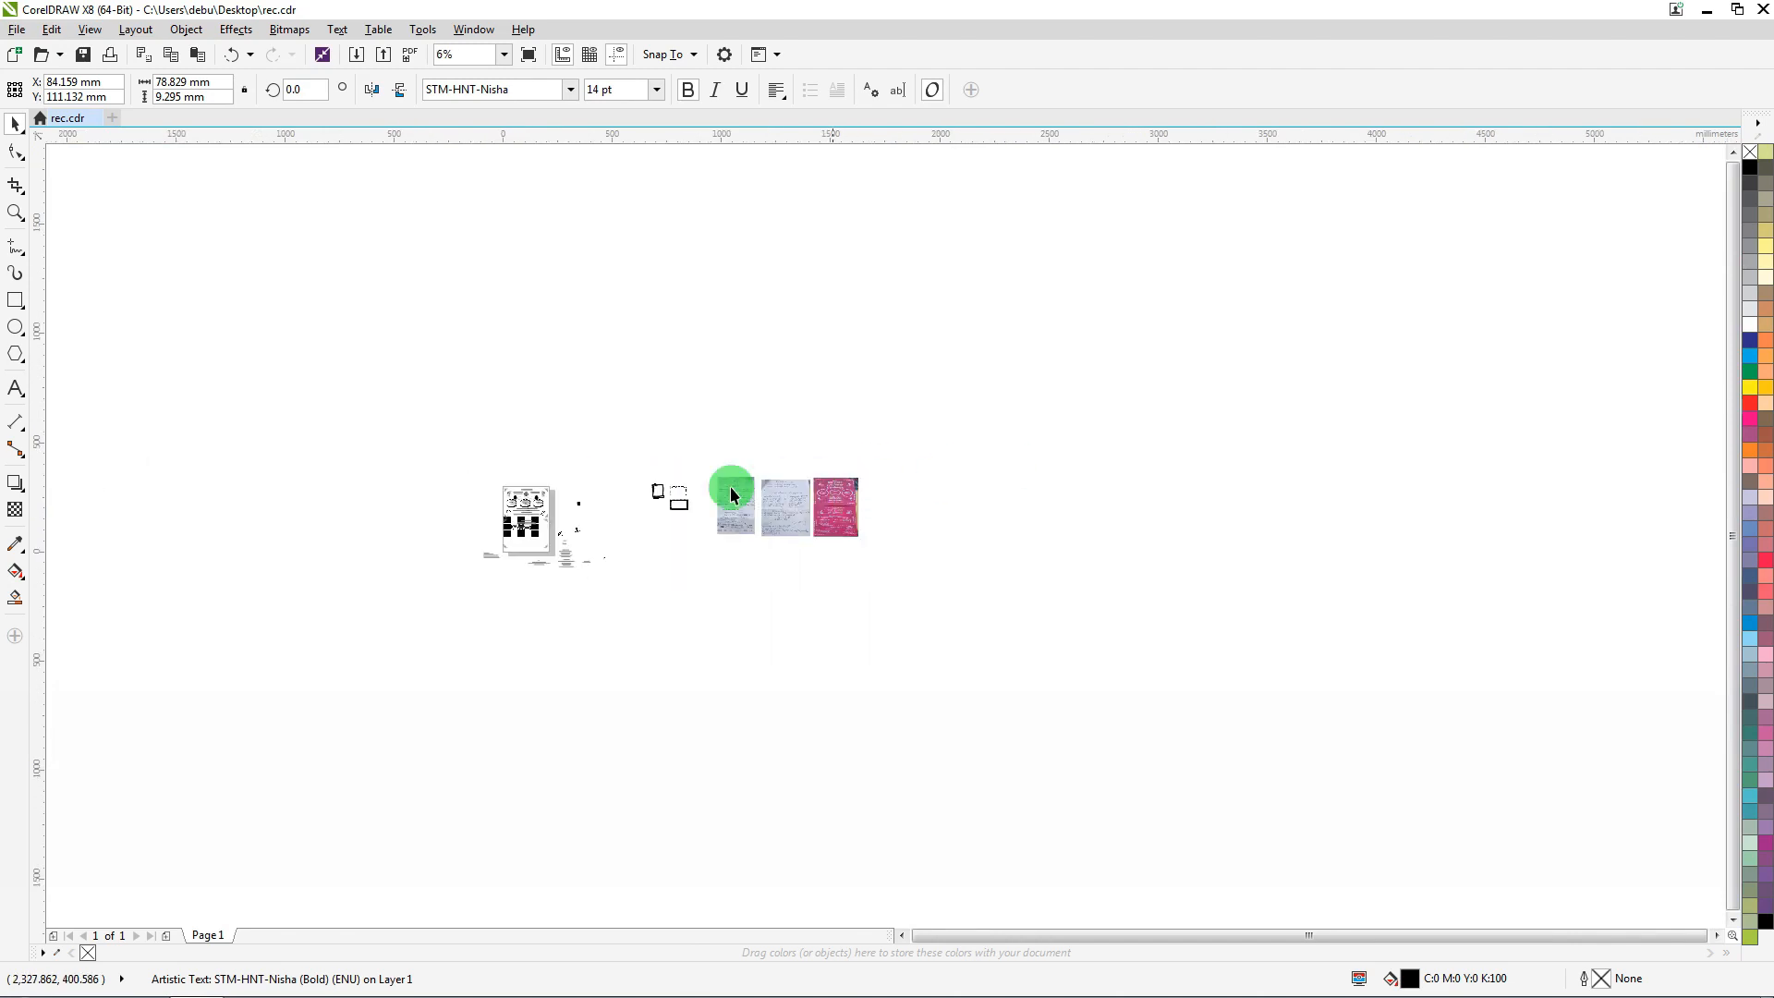
{"action": "scroll", "coordinate": [651, 491], "scroll_direction": "up", "scroll_amount": 4}
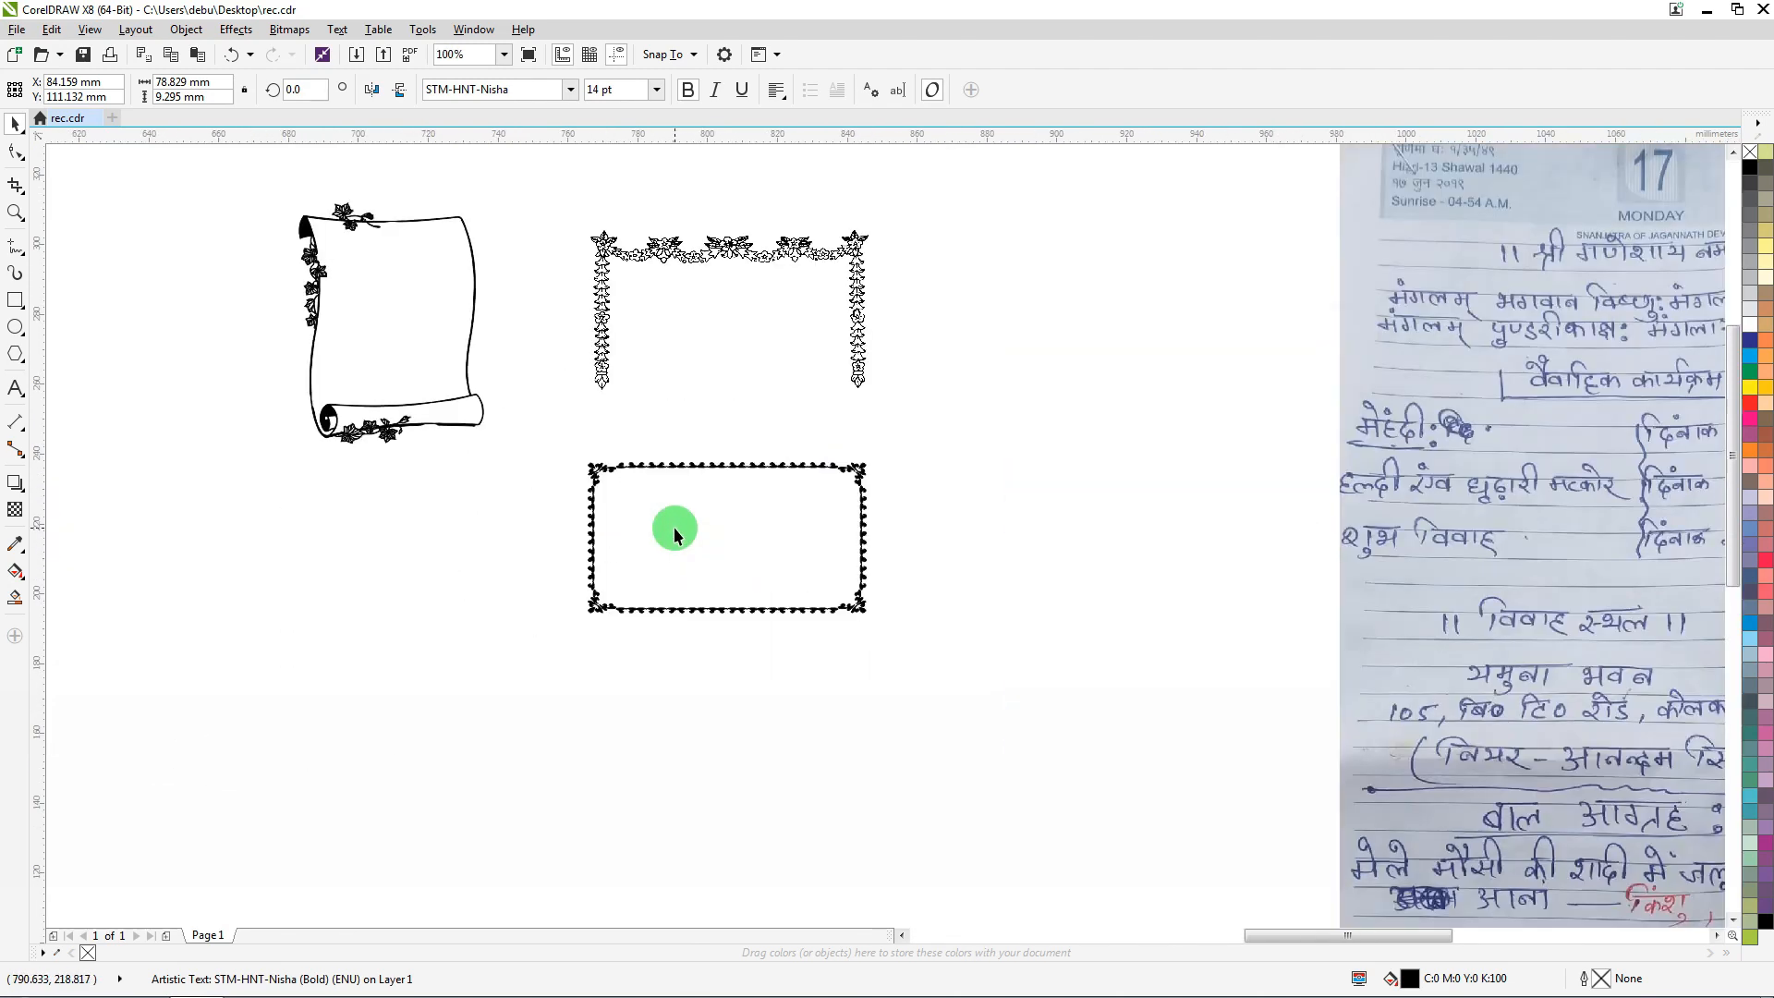
{"action": "left_click_drag", "start_coordinate": [645, 261], "coordinate": [688, 223]}
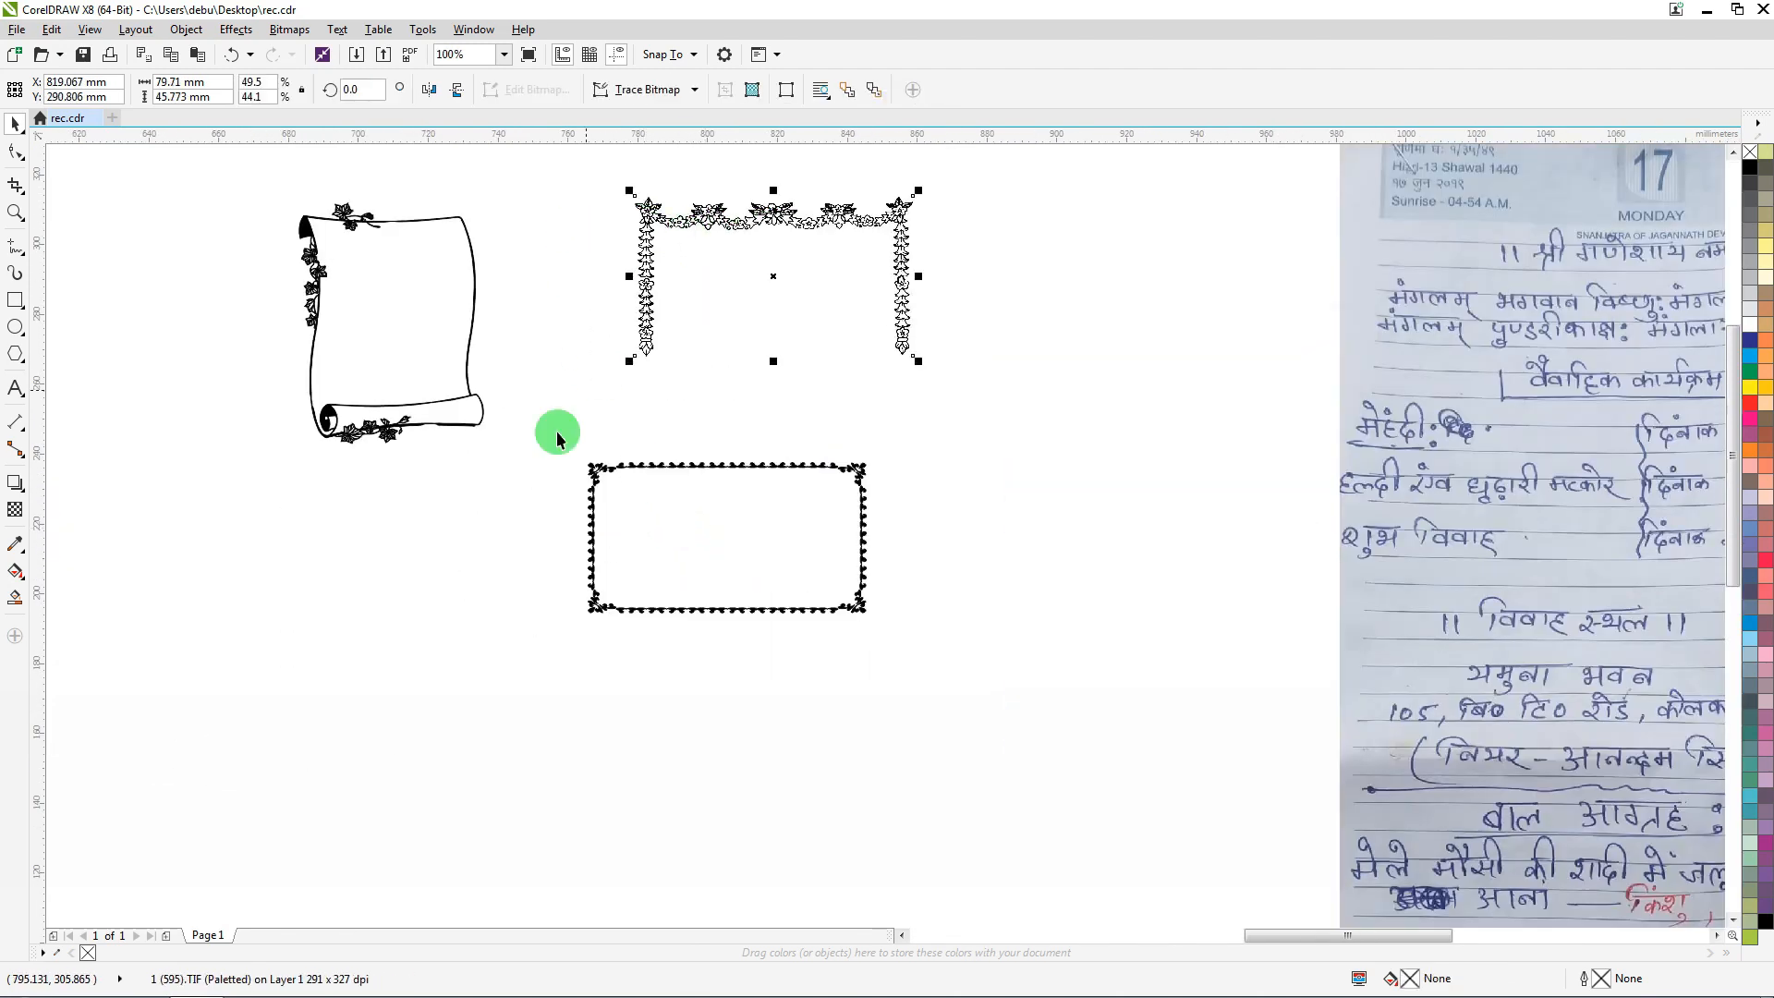
Spread the scroll, floral garland and rectangular ornamental frames slightly apart, checking the boxed sections on the pink sample
{"action": "left_click_drag", "start_coordinate": [604, 481], "coordinate": [587, 458]}
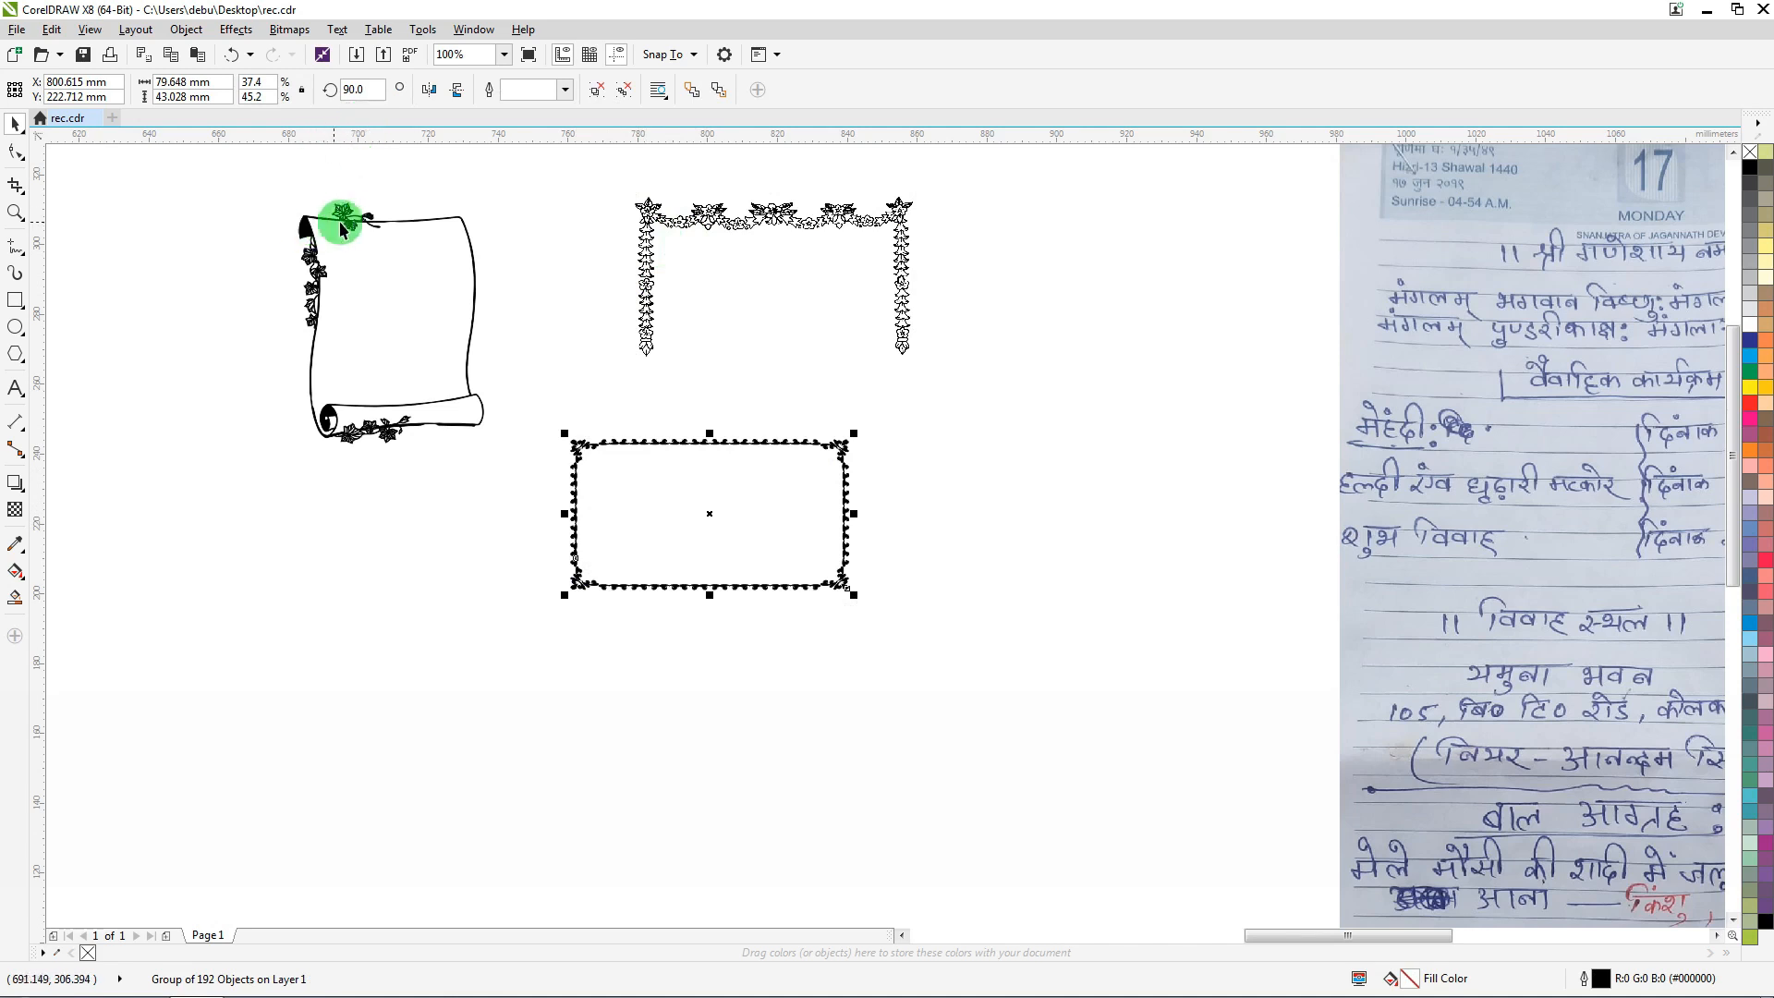
{"action": "left_click_drag", "start_coordinate": [344, 226], "coordinate": [389, 220]}
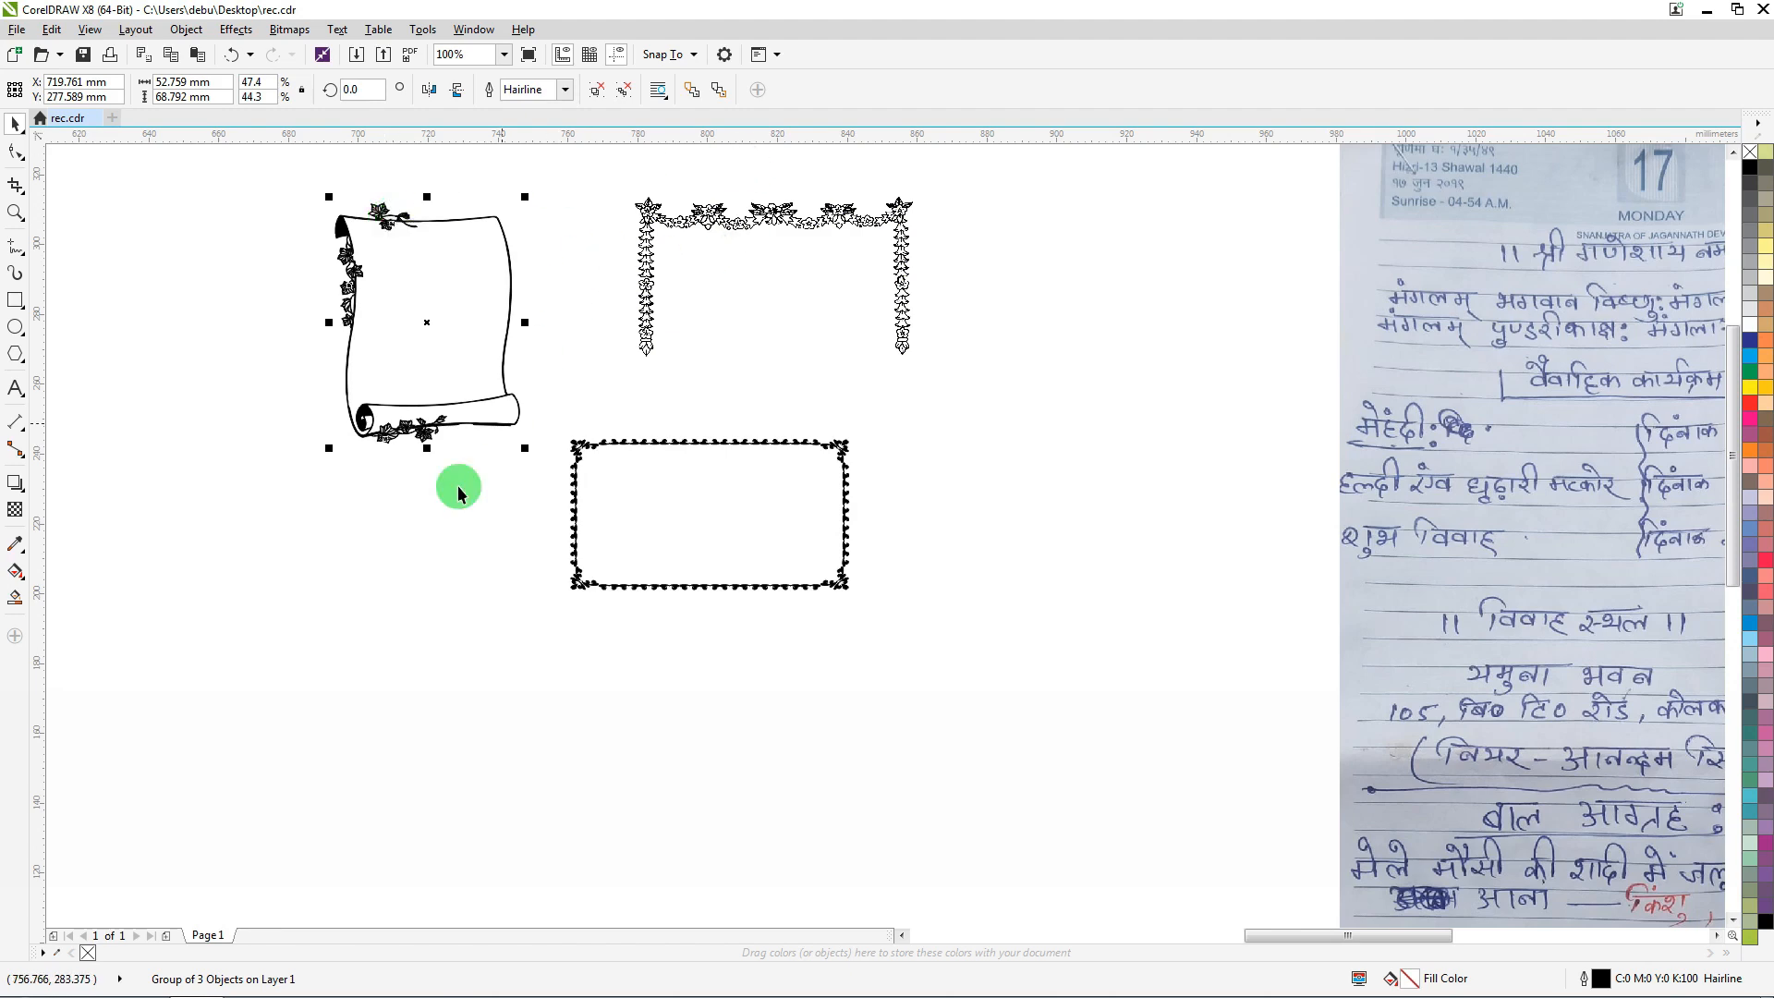
{"action": "scroll", "coordinate": [457, 485], "scroll_direction": "down", "scroll_amount": 3}
{"action": "scroll", "coordinate": [961, 566], "scroll_direction": "up", "scroll_amount": 3}
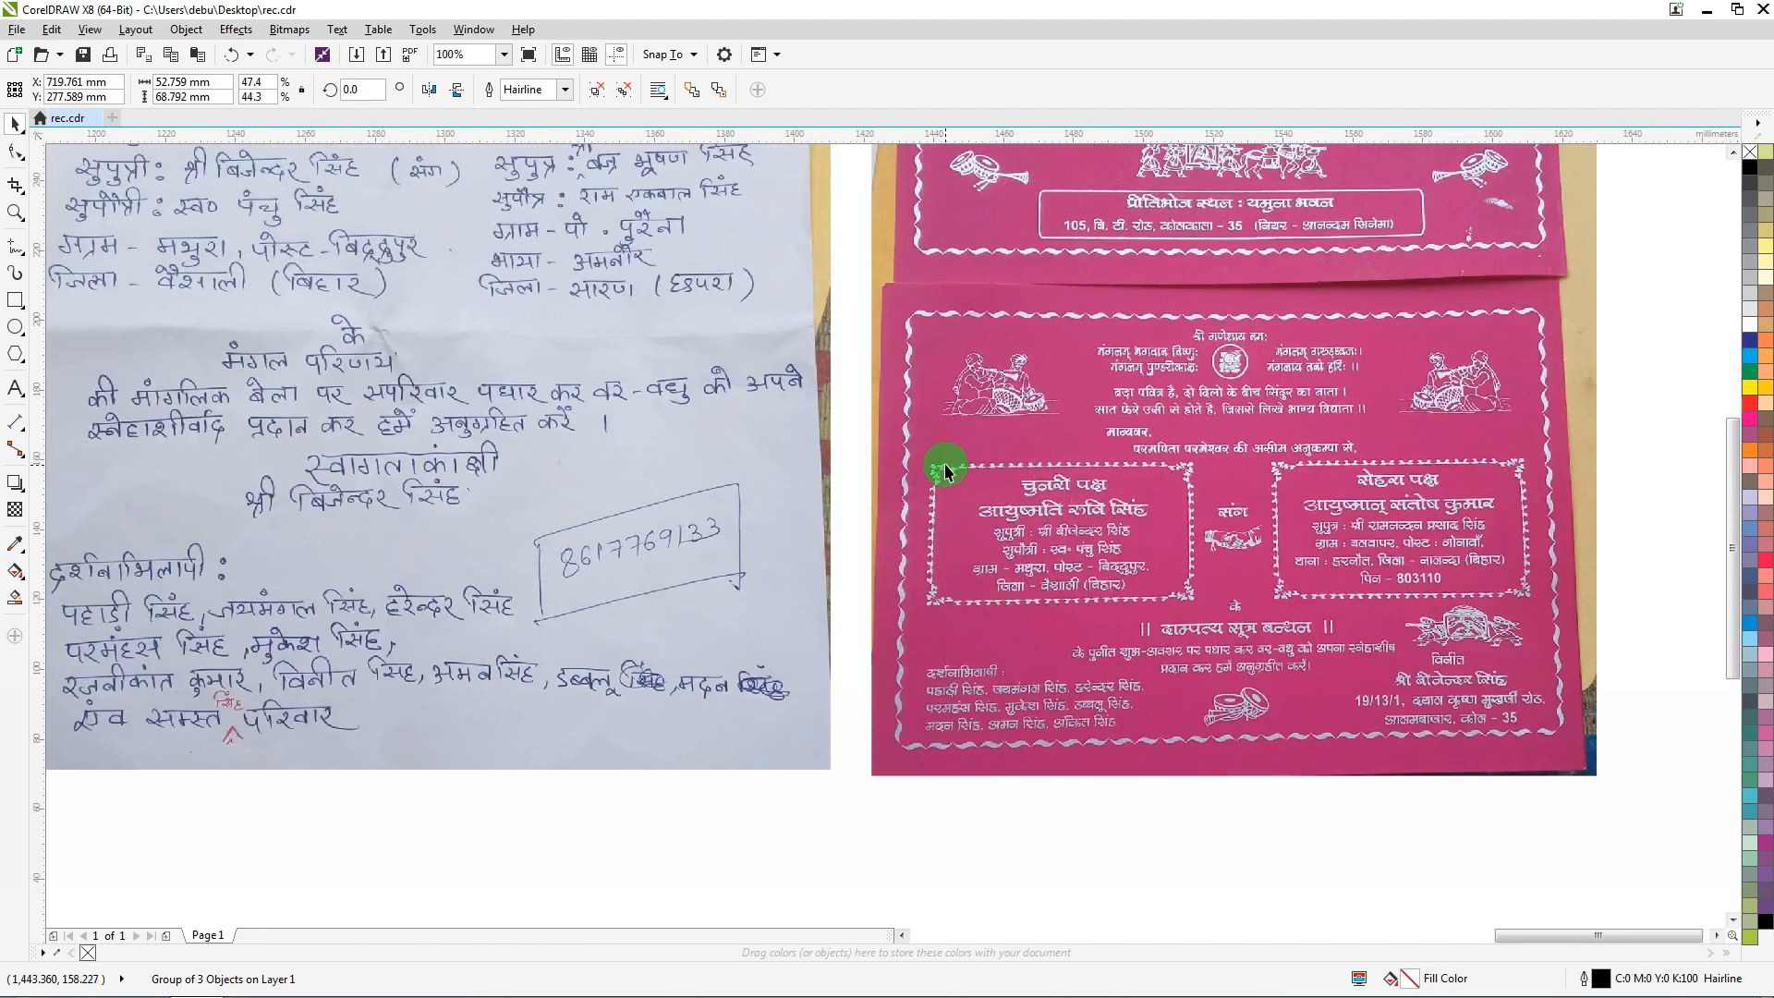
{"action": "scroll", "coordinate": [826, 429], "scroll_direction": "down", "scroll_amount": 4}
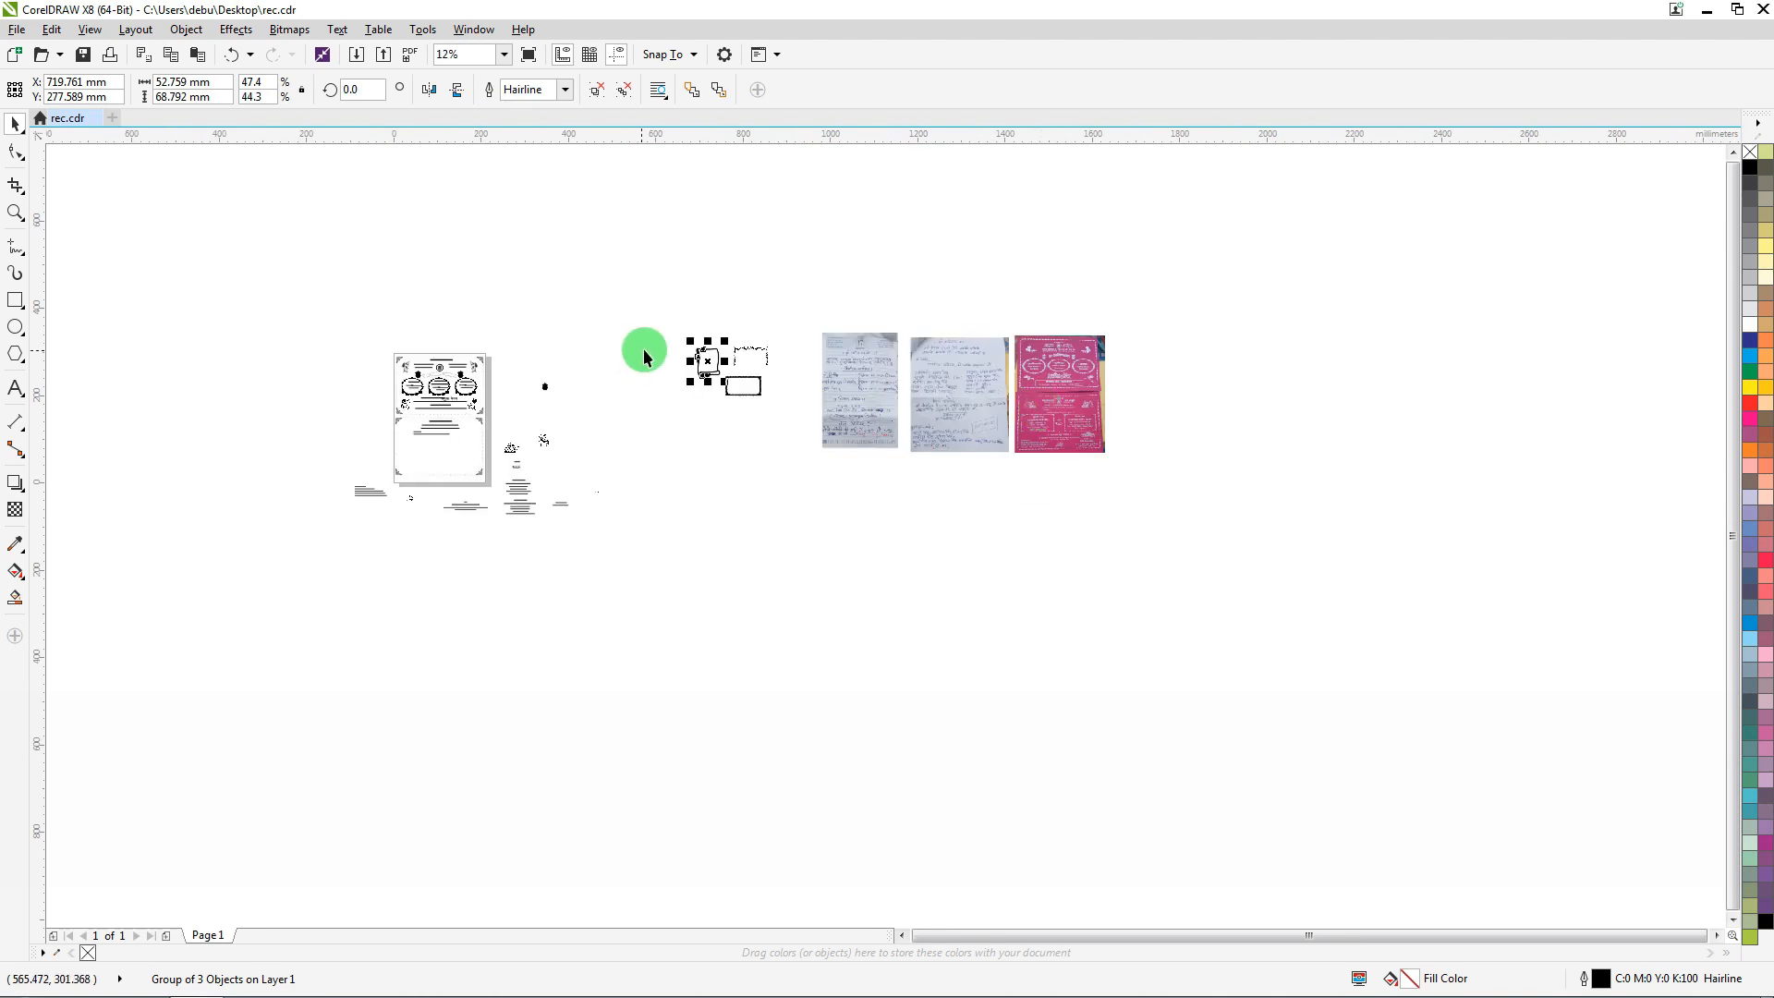
{"action": "scroll", "coordinate": [646, 348], "scroll_direction": "up", "scroll_amount": 4}
{"action": "left_click_drag", "start_coordinate": [884, 316], "coordinate": [912, 310]}
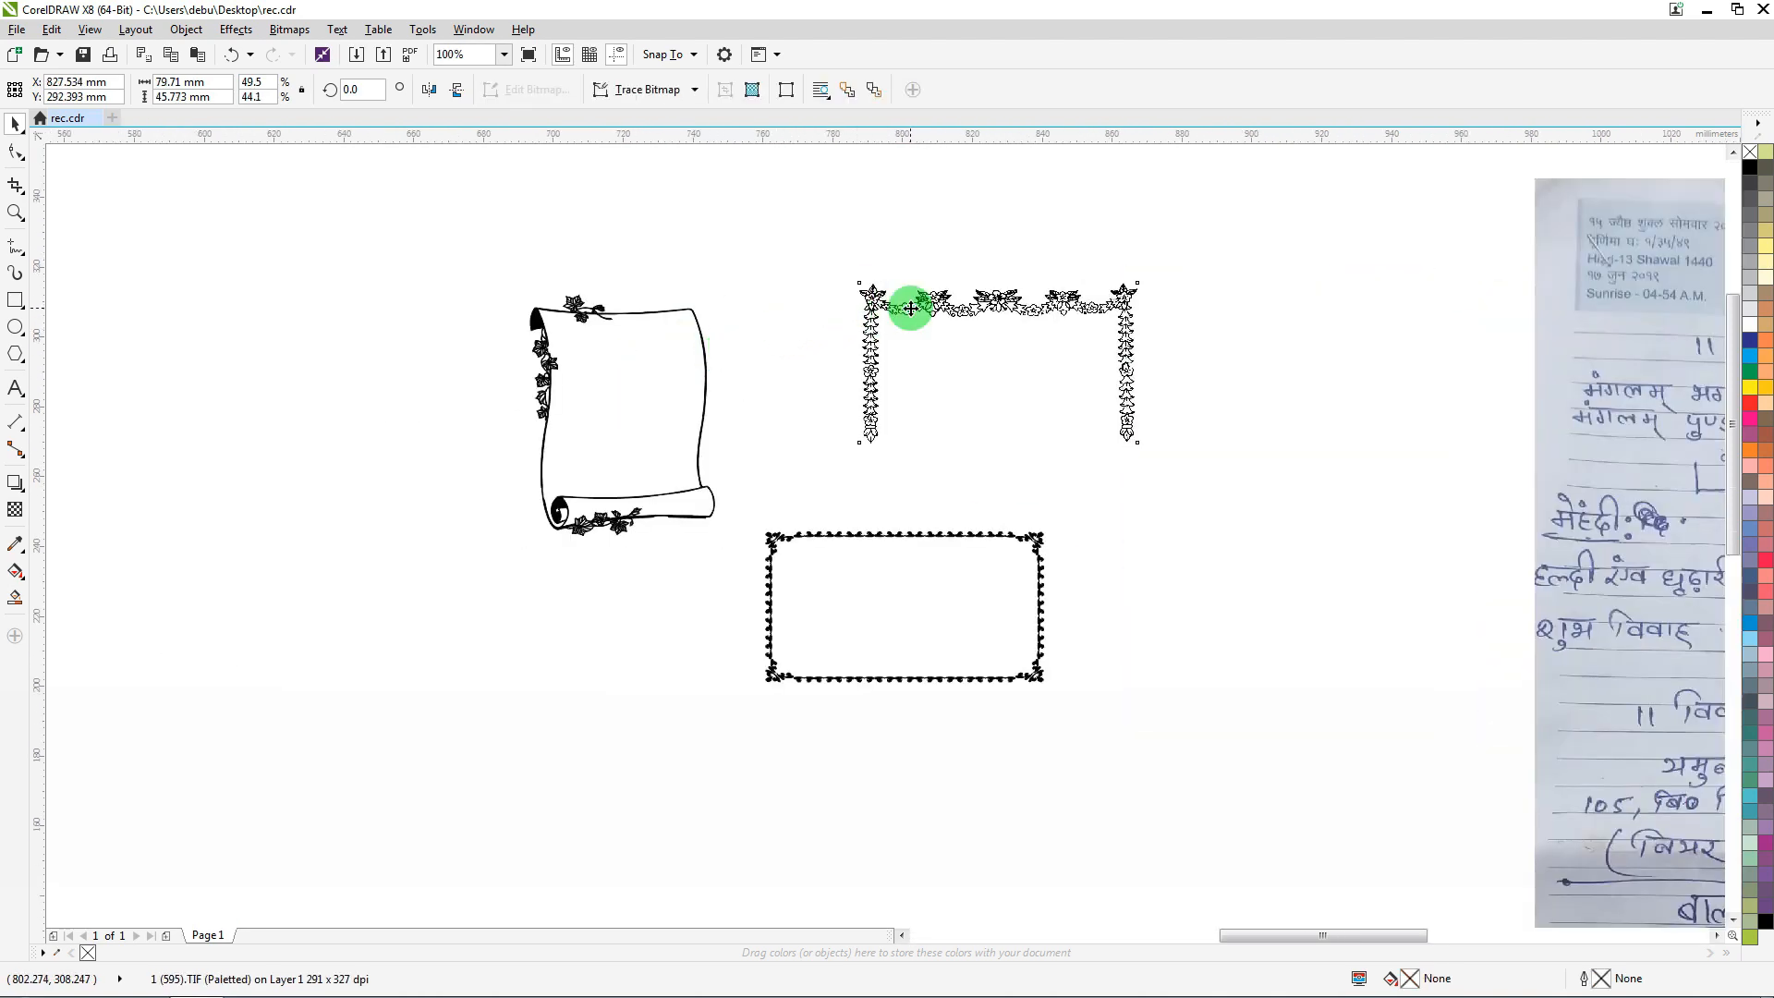
Place two copies of the rectangular ornamental frame side by side below the परमपिता परमेश्वर line on the second side
{"action": "scroll", "coordinate": [732, 376], "scroll_direction": "down", "scroll_amount": 6}
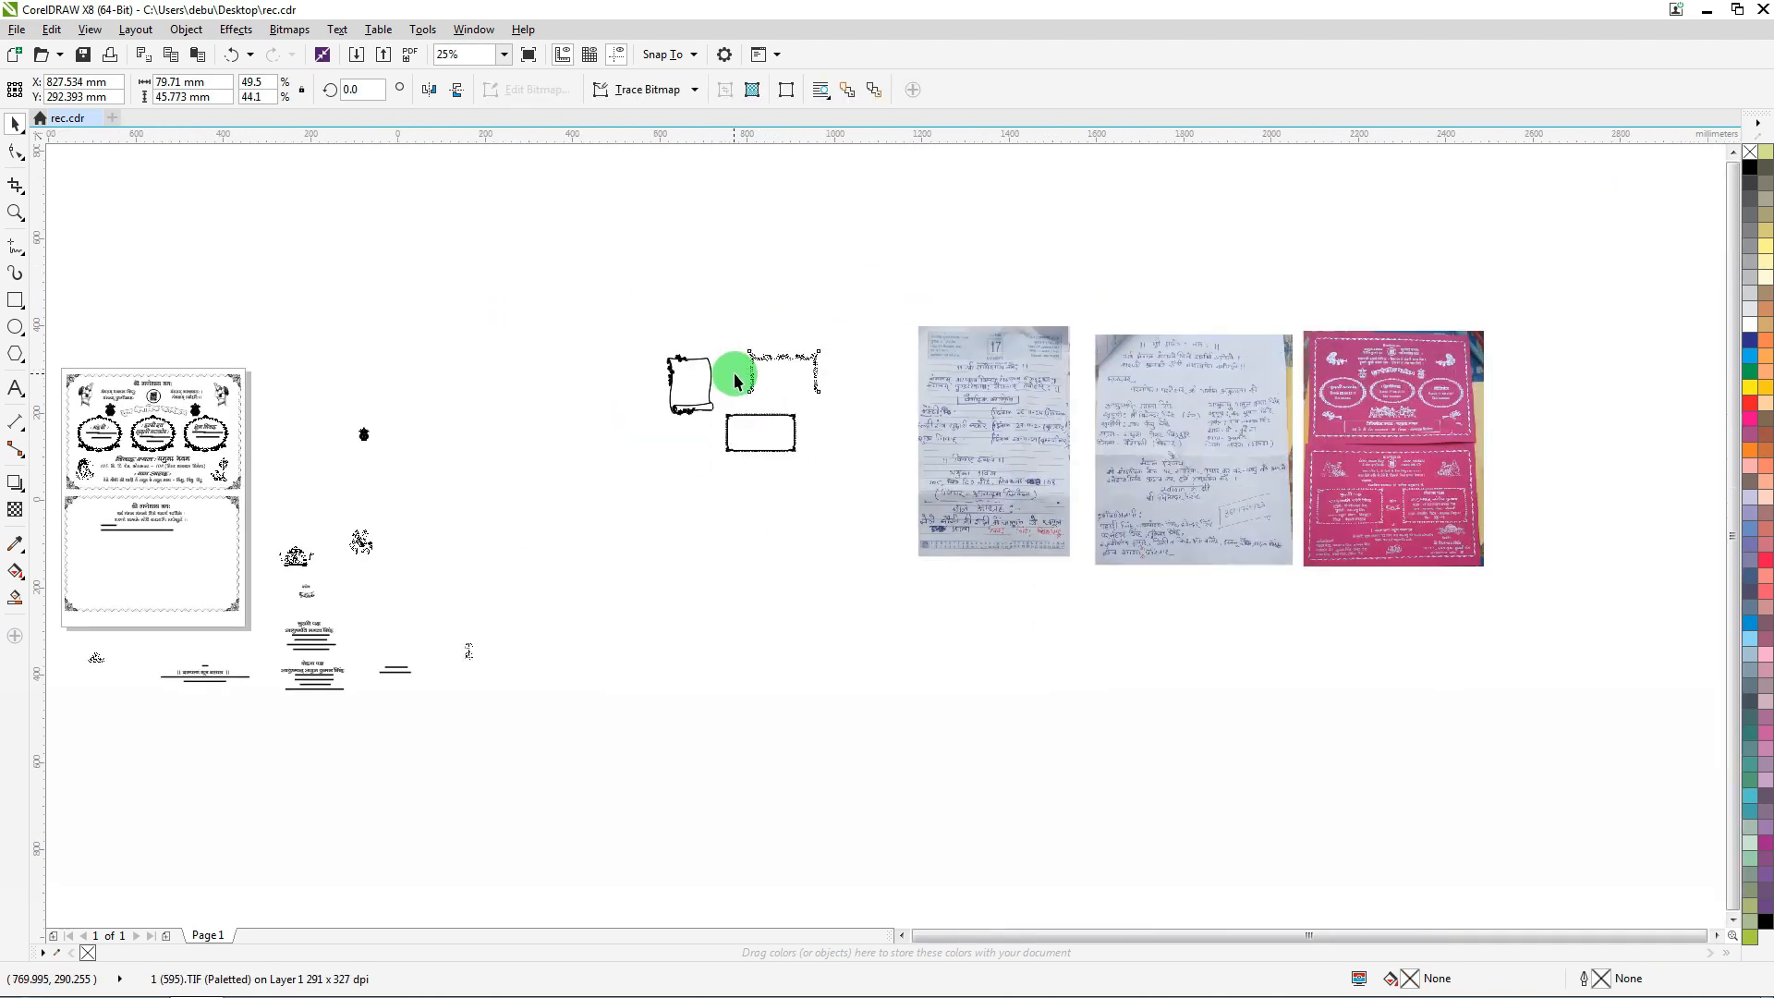
{"action": "scroll", "coordinate": [448, 395], "scroll_direction": "up", "scroll_amount": 2}
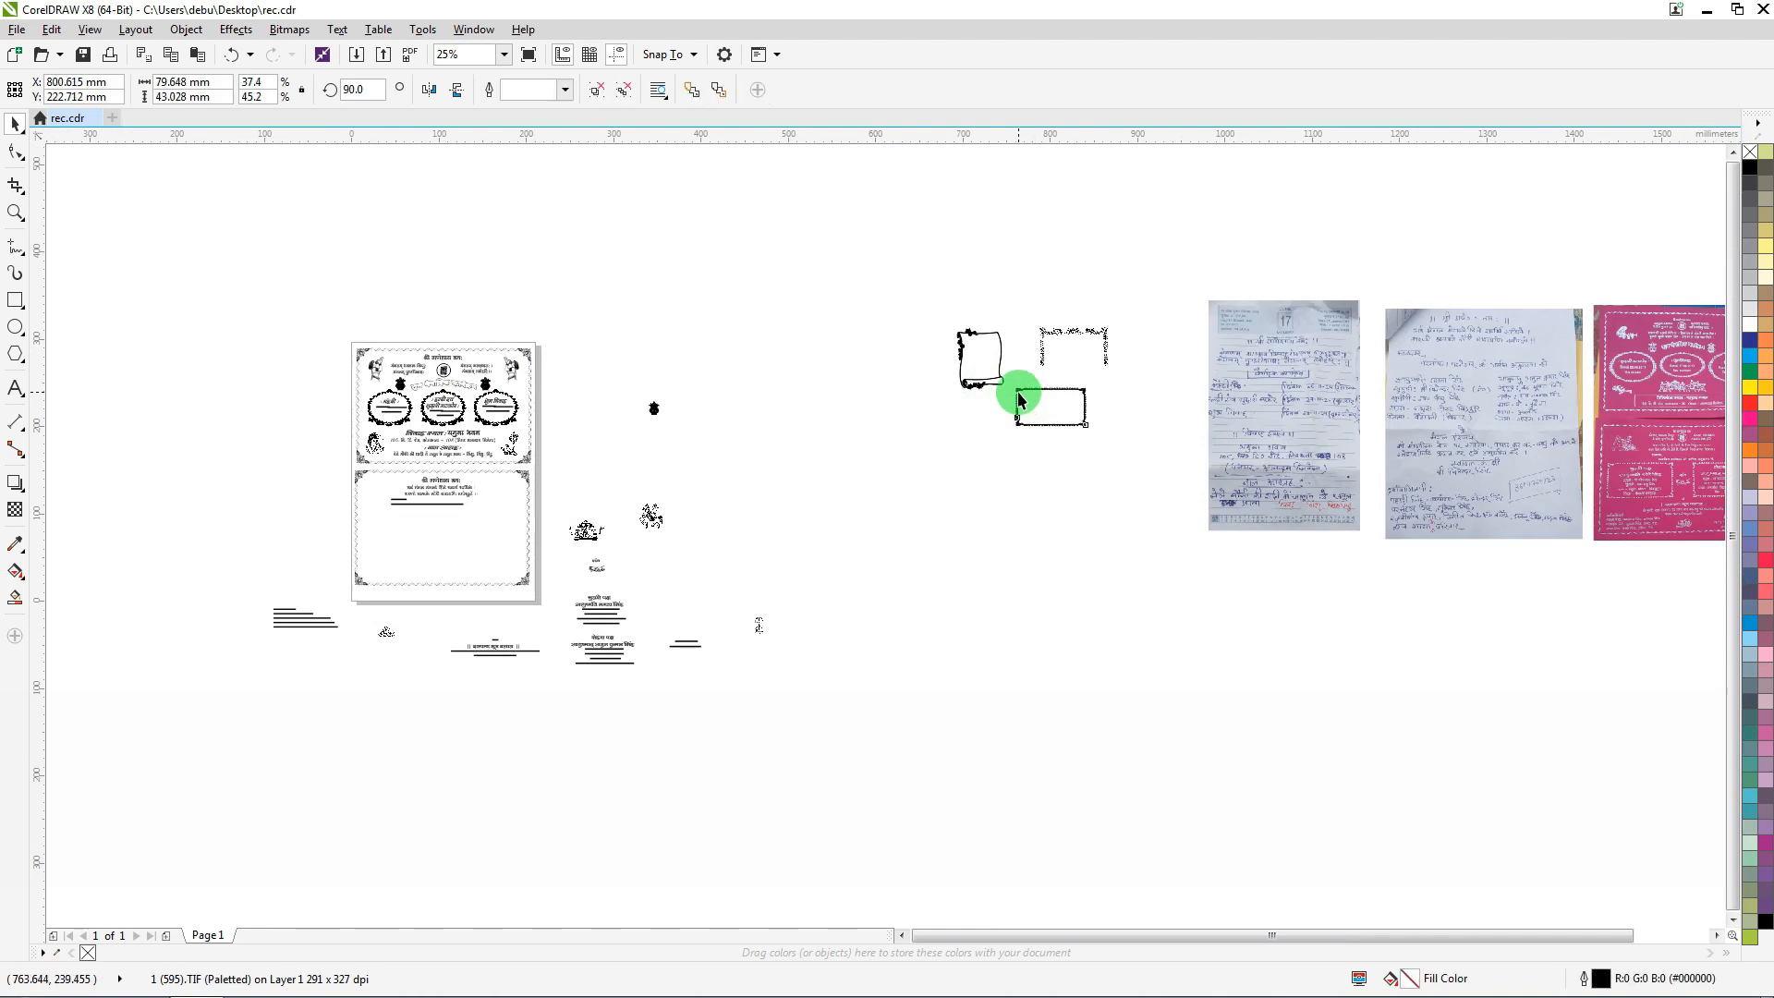
{"action": "left_click_drag", "start_coordinate": [1021, 399], "coordinate": [687, 463]}
{"action": "scroll", "coordinate": [381, 526], "scroll_direction": "up", "scroll_amount": 4}
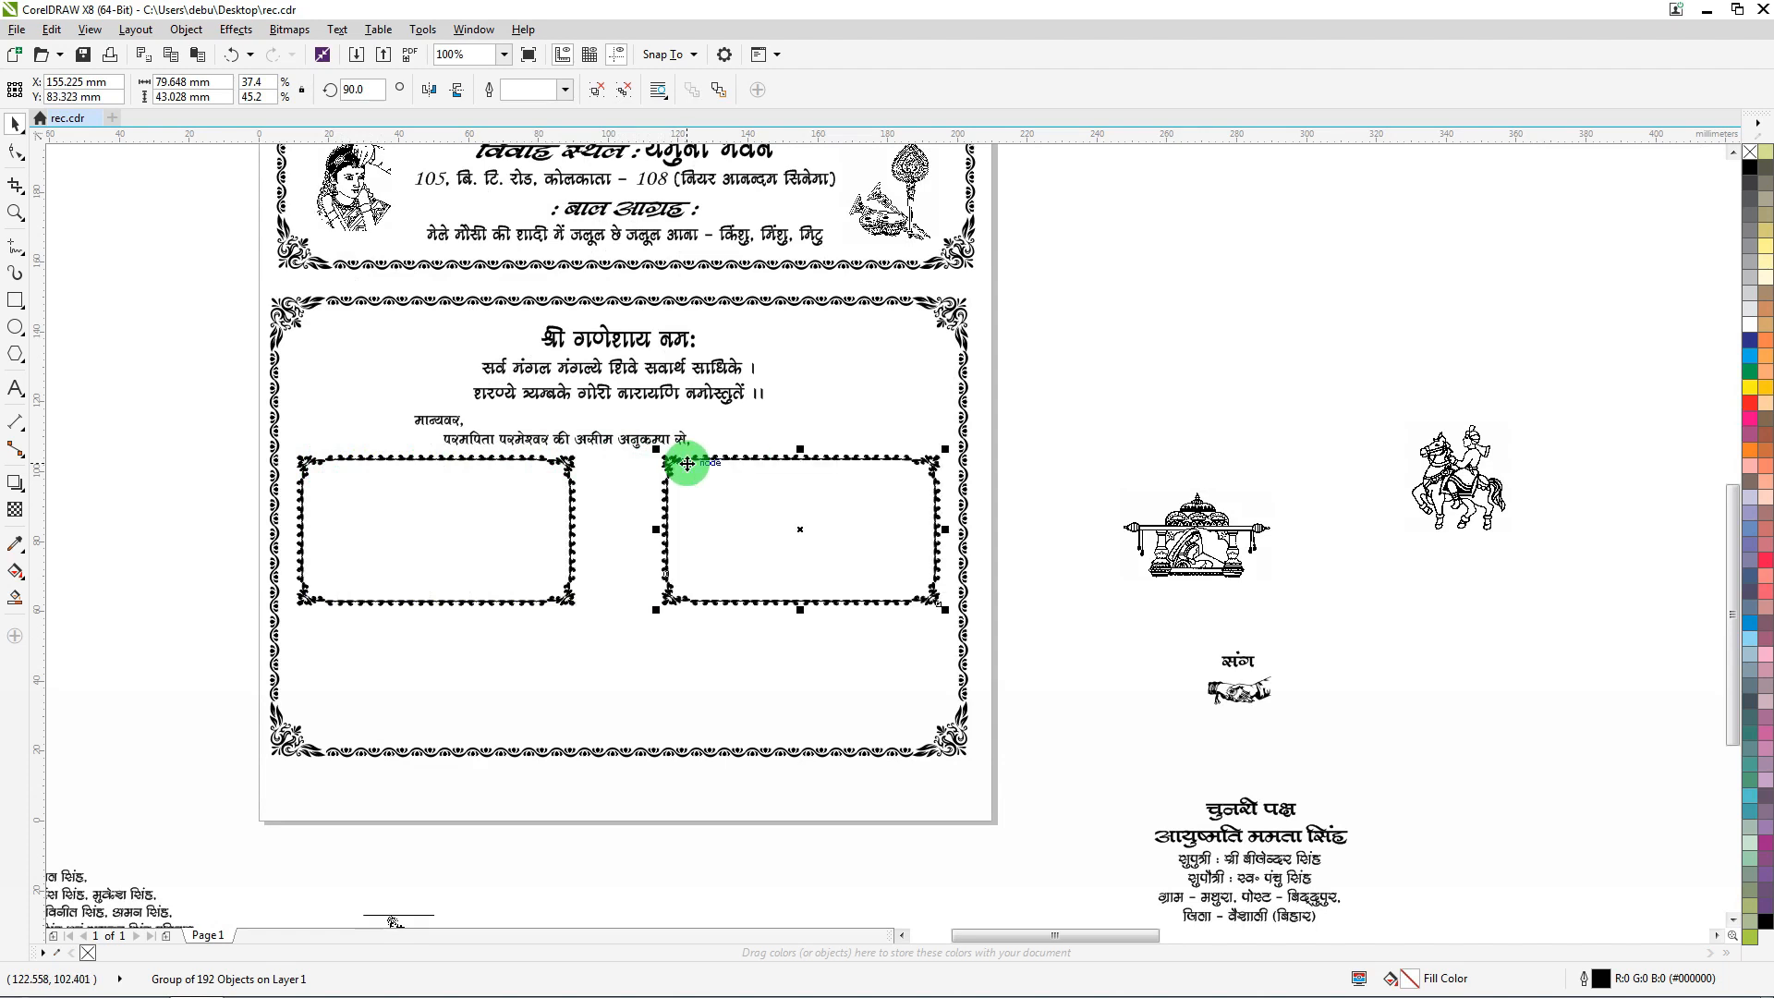
Level the two ornamental frames with each other and centre the grouped pair horizontally within the second side's border
{"action": "left_click", "coordinate": [565, 462], "text": "shift"}
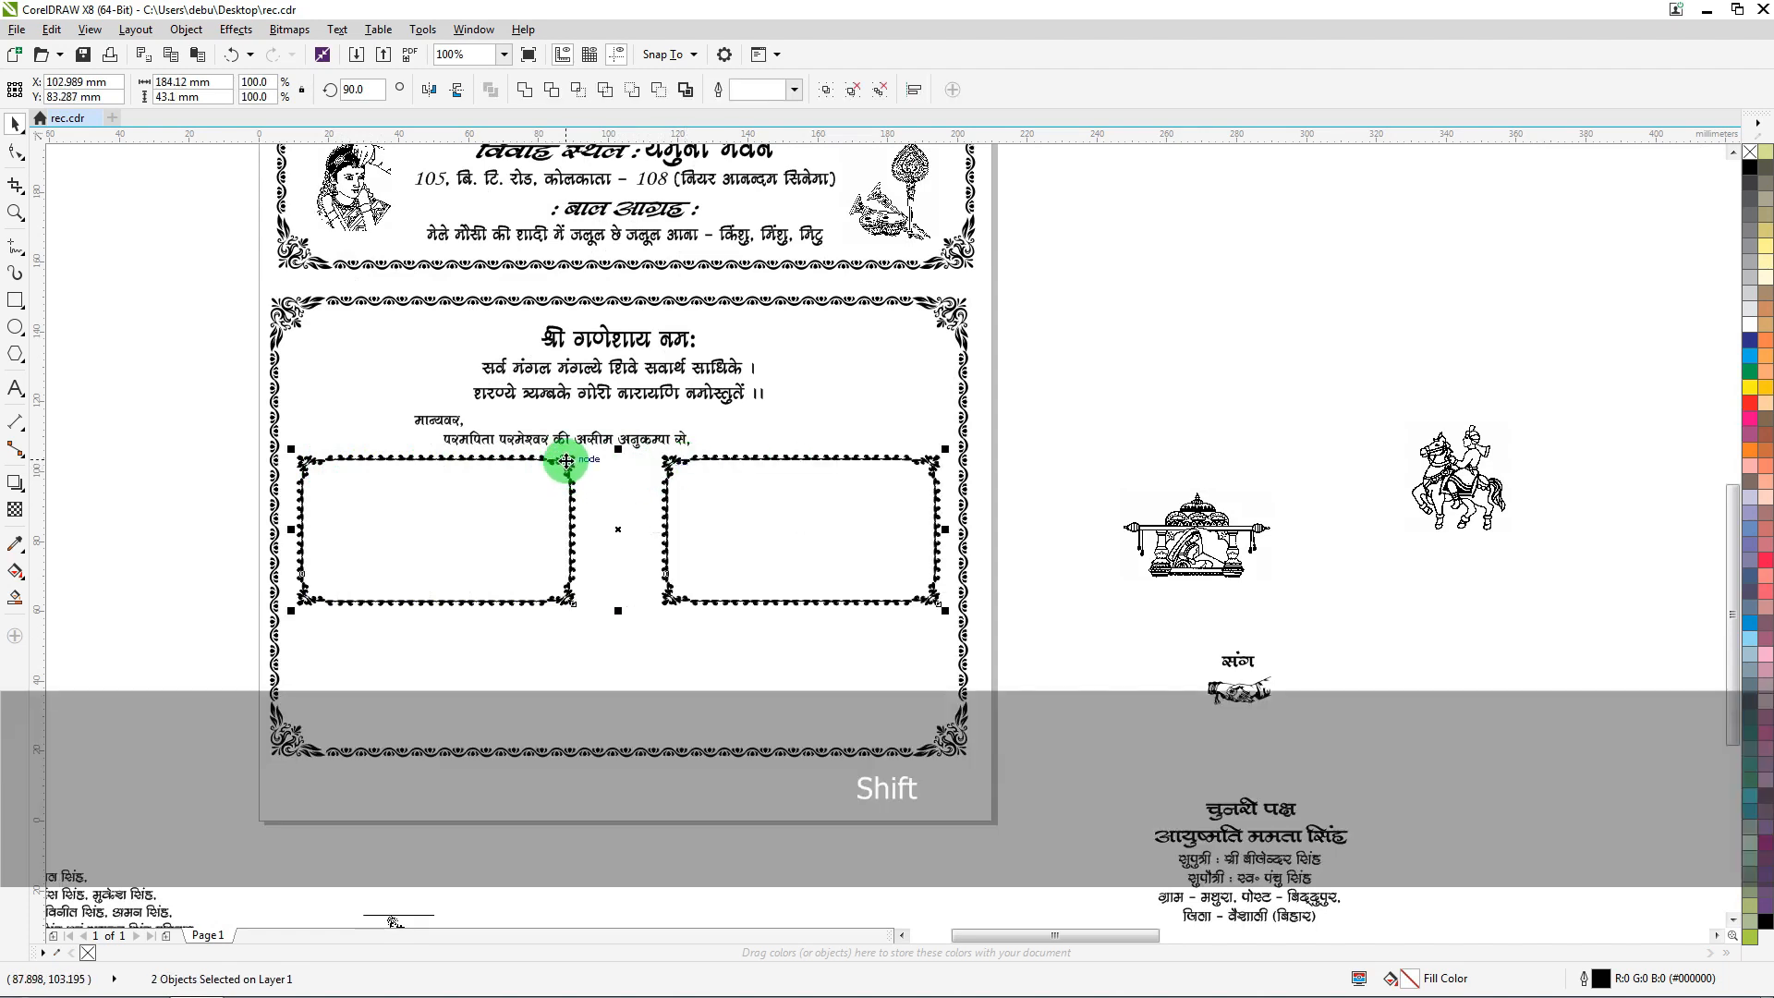
{"action": "key", "text": "e"}
{"action": "key", "text": "ctrl+g"}
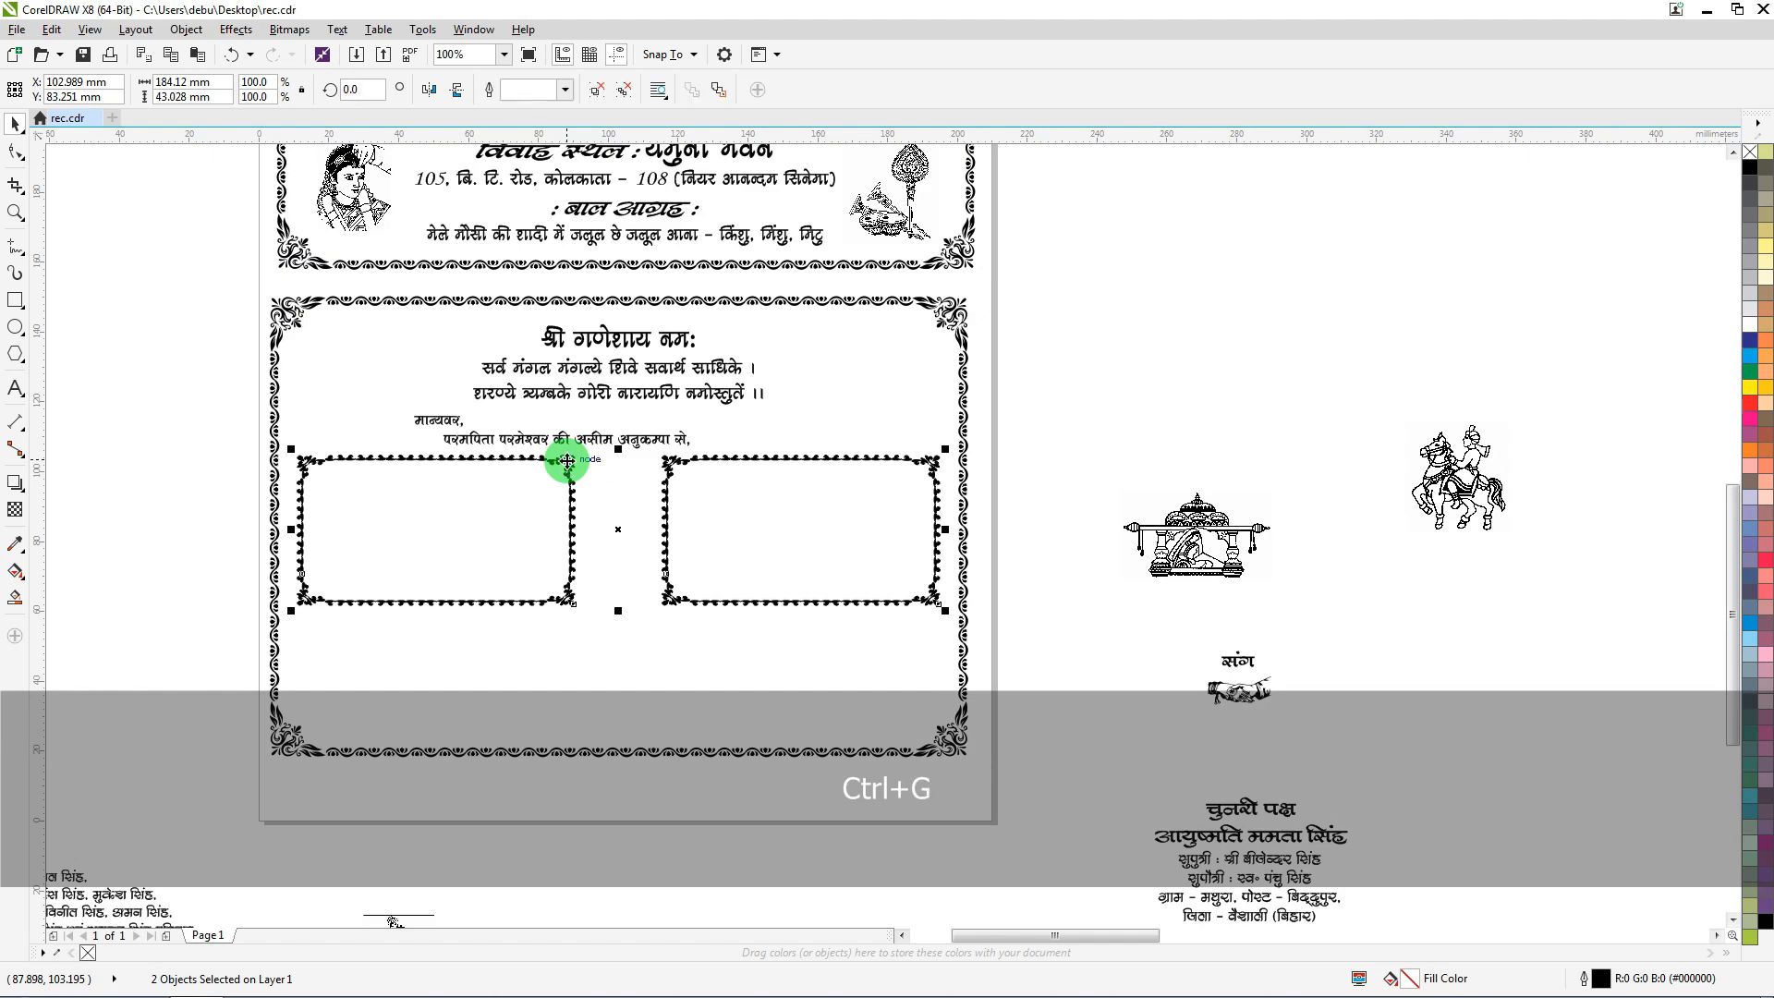
{"action": "left_click", "coordinate": [956, 309], "text": "shift"}
{"action": "key", "text": "c"}
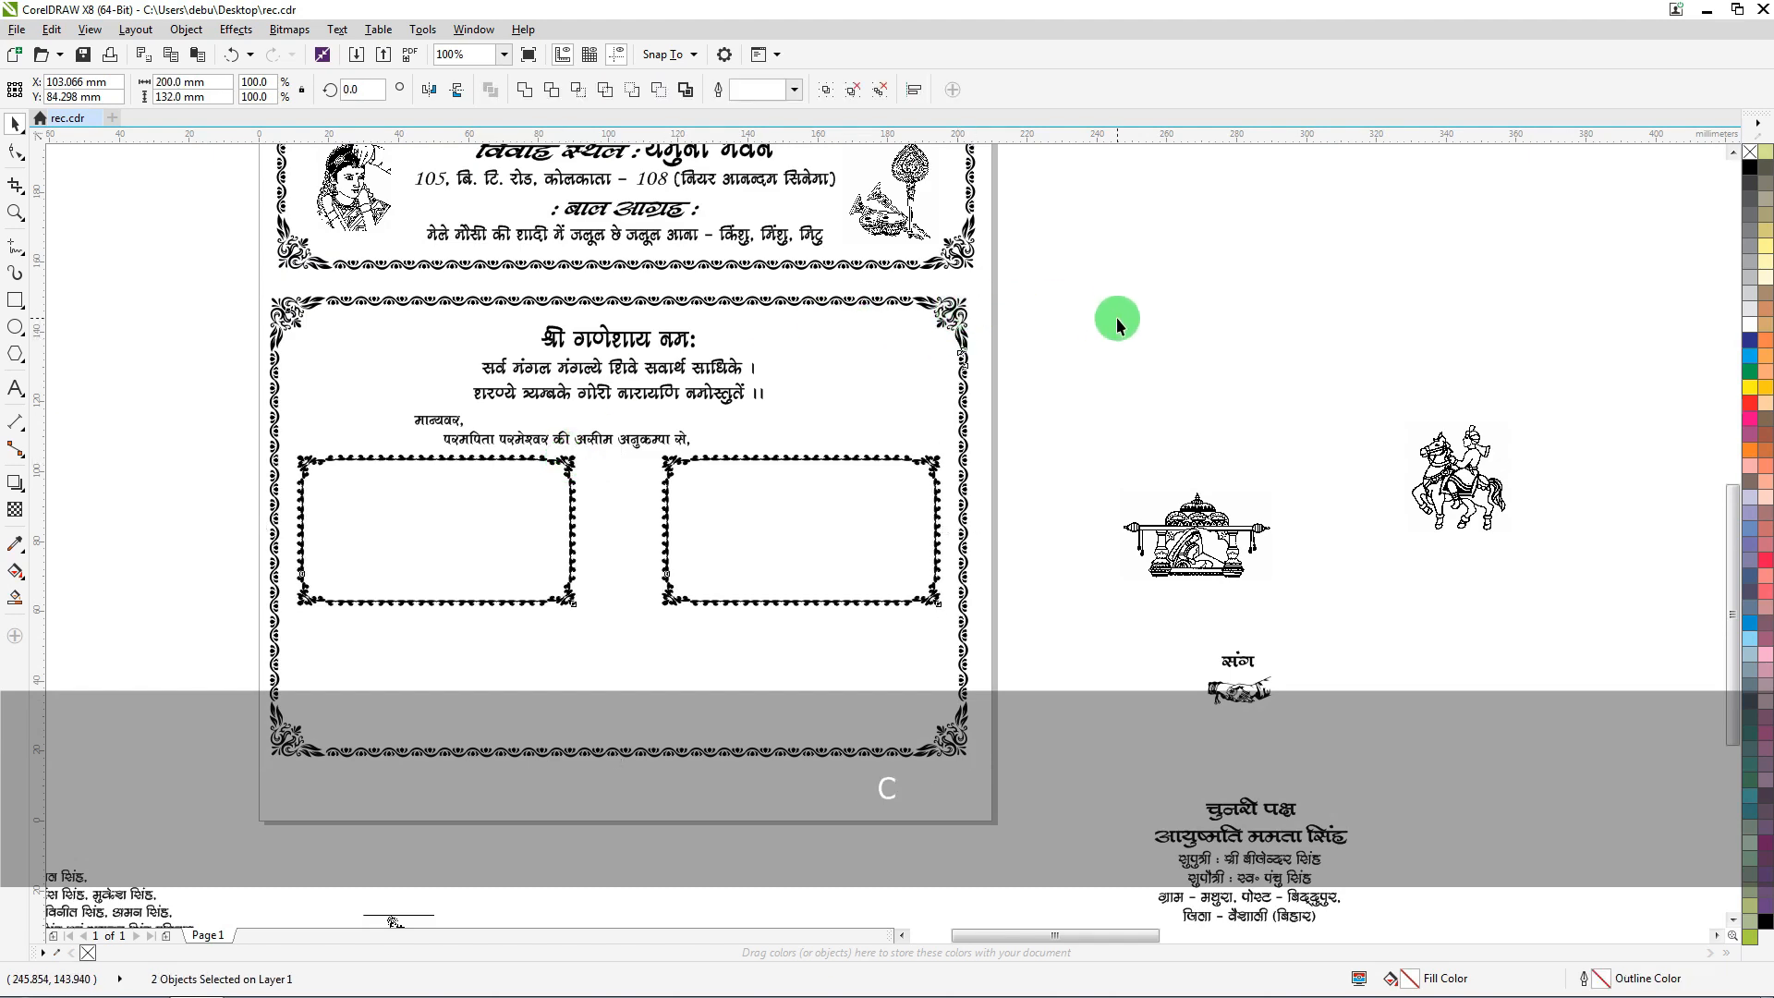
{"action": "left_click", "coordinate": [1116, 317]}
Move the चुनरी पक्ष bride details into the left ornamental frame and nudge them slightly up
{"action": "scroll", "coordinate": [933, 381], "scroll_direction": "down", "scroll_amount": 2}
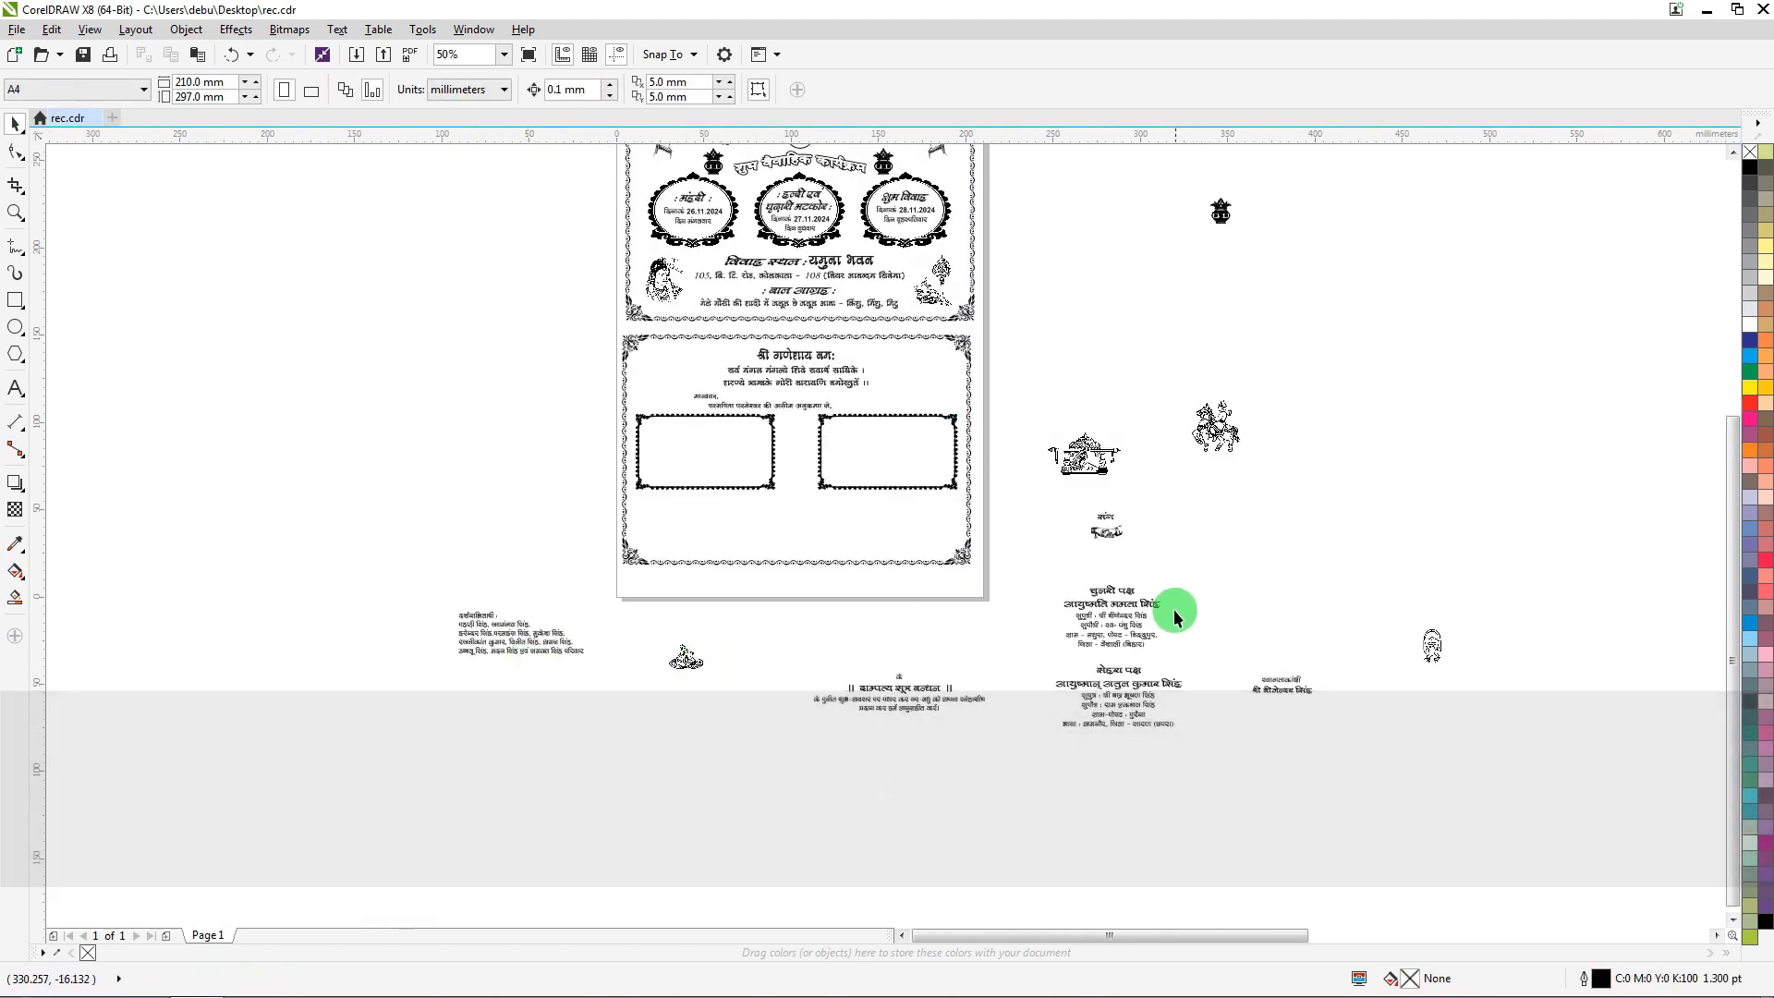
{"action": "scroll", "coordinate": [1173, 608], "scroll_direction": "up", "scroll_amount": 4}
{"action": "scroll", "coordinate": [848, 548], "scroll_direction": "down", "scroll_amount": 4}
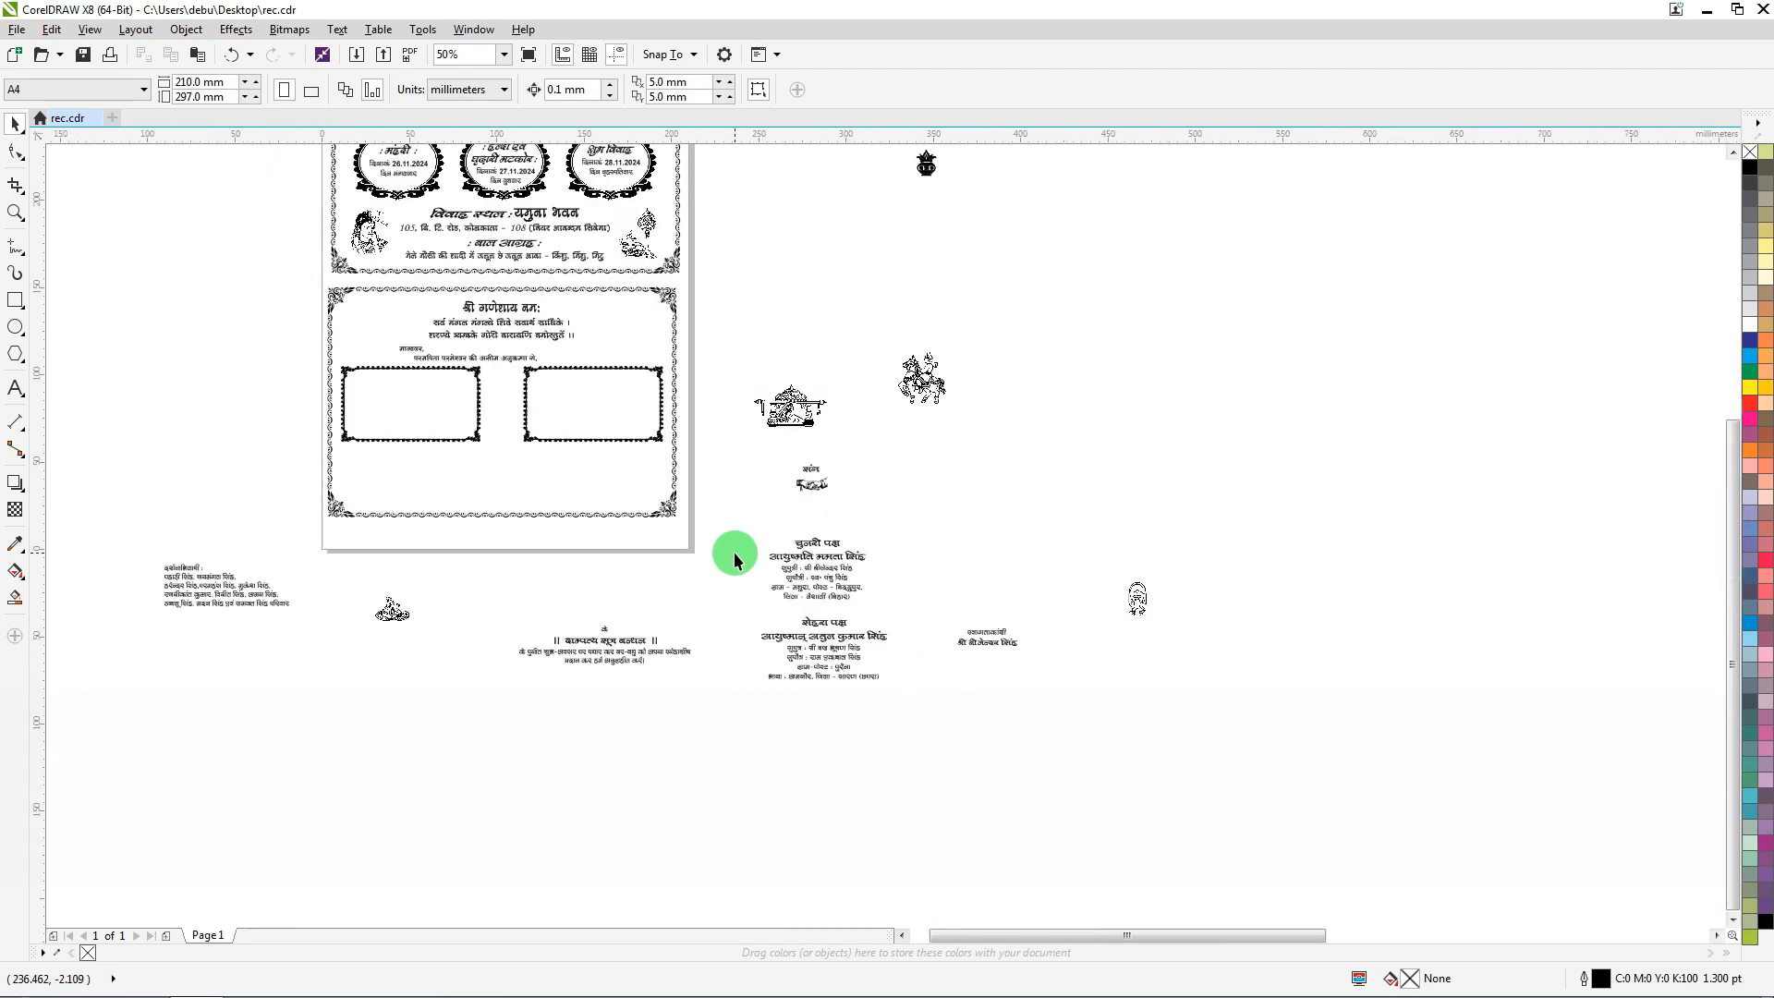
{"action": "scroll", "coordinate": [784, 604], "scroll_direction": "up", "scroll_amount": 4}
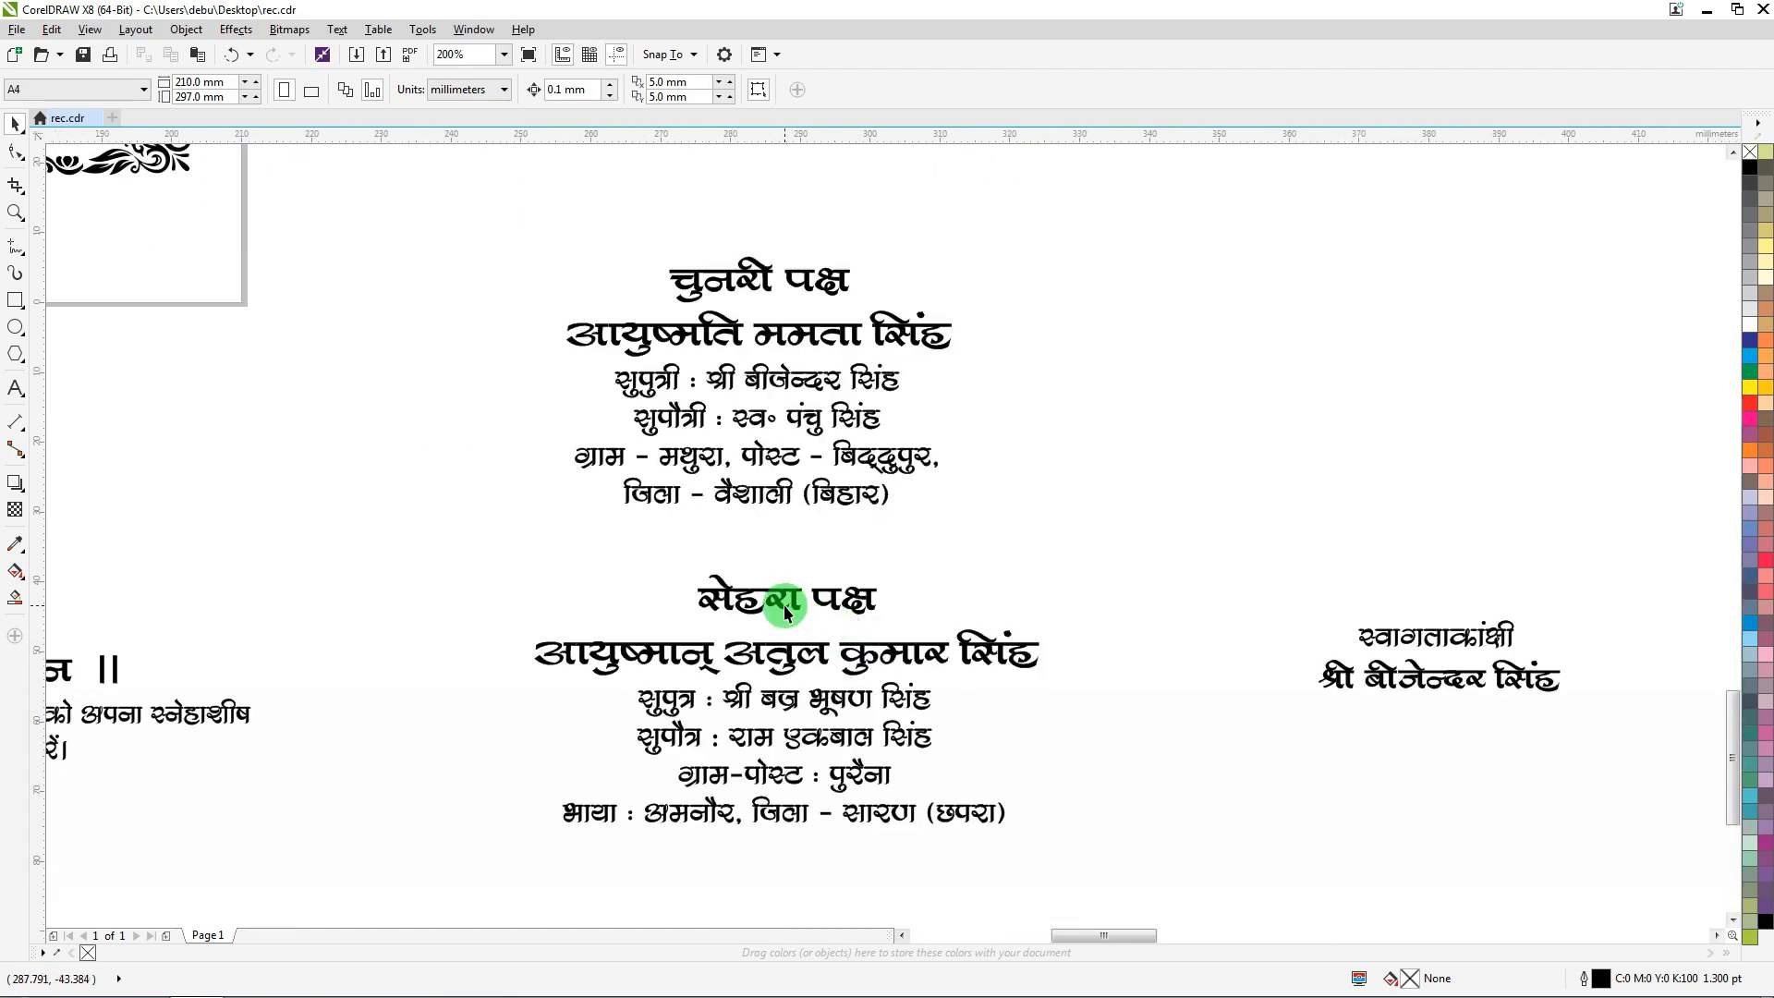
{"action": "scroll", "coordinate": [783, 604], "scroll_direction": "down", "scroll_amount": 2}
{"action": "left_click", "coordinate": [746, 446]}
{"action": "scroll", "coordinate": [746, 446], "scroll_direction": "down", "scroll_amount": 3}
{"action": "left_click_drag", "start_coordinate": [747, 446], "coordinate": [550, 369]}
{"action": "scroll", "coordinate": [551, 372], "scroll_direction": "up", "scroll_amount": 3}
{"action": "scroll", "coordinate": [549, 369], "scroll_direction": "up", "scroll_amount": 3}
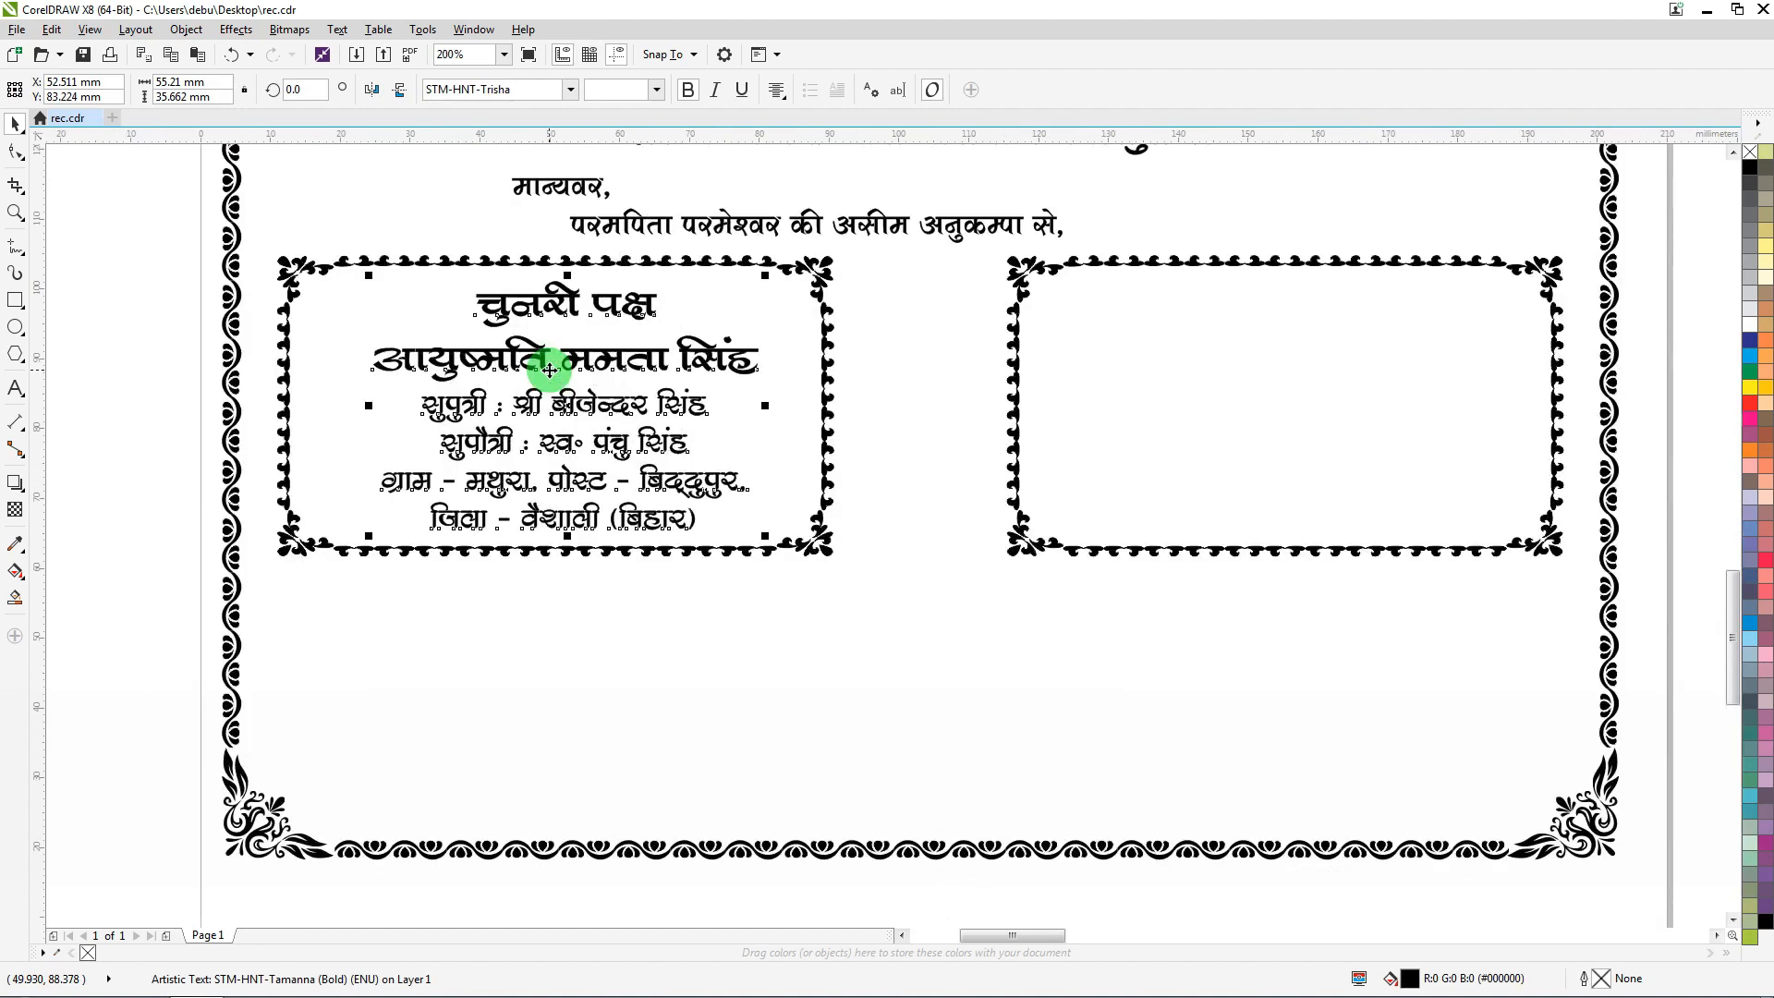
{"action": "key", "text": "Up"}
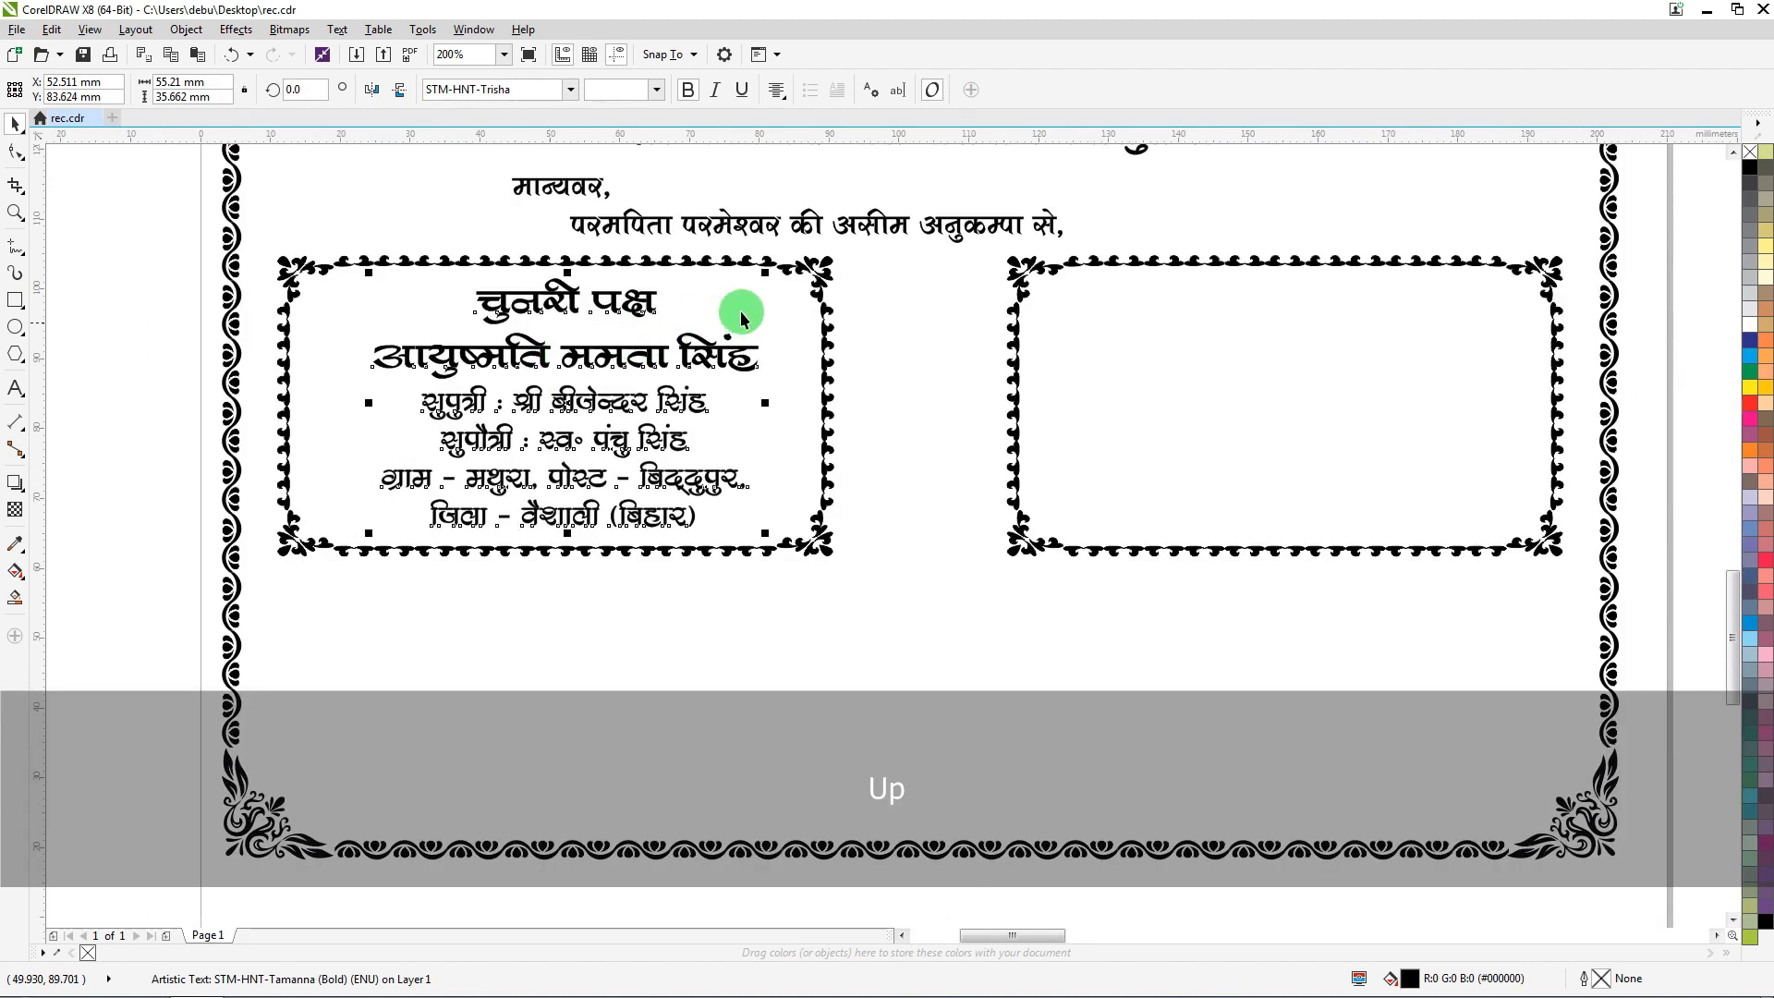
Ungroup the two ornamental frames and centre the चुनरी पक्ष text horizontally within the left one
{"action": "left_click", "coordinate": [792, 261], "text": "shift"}
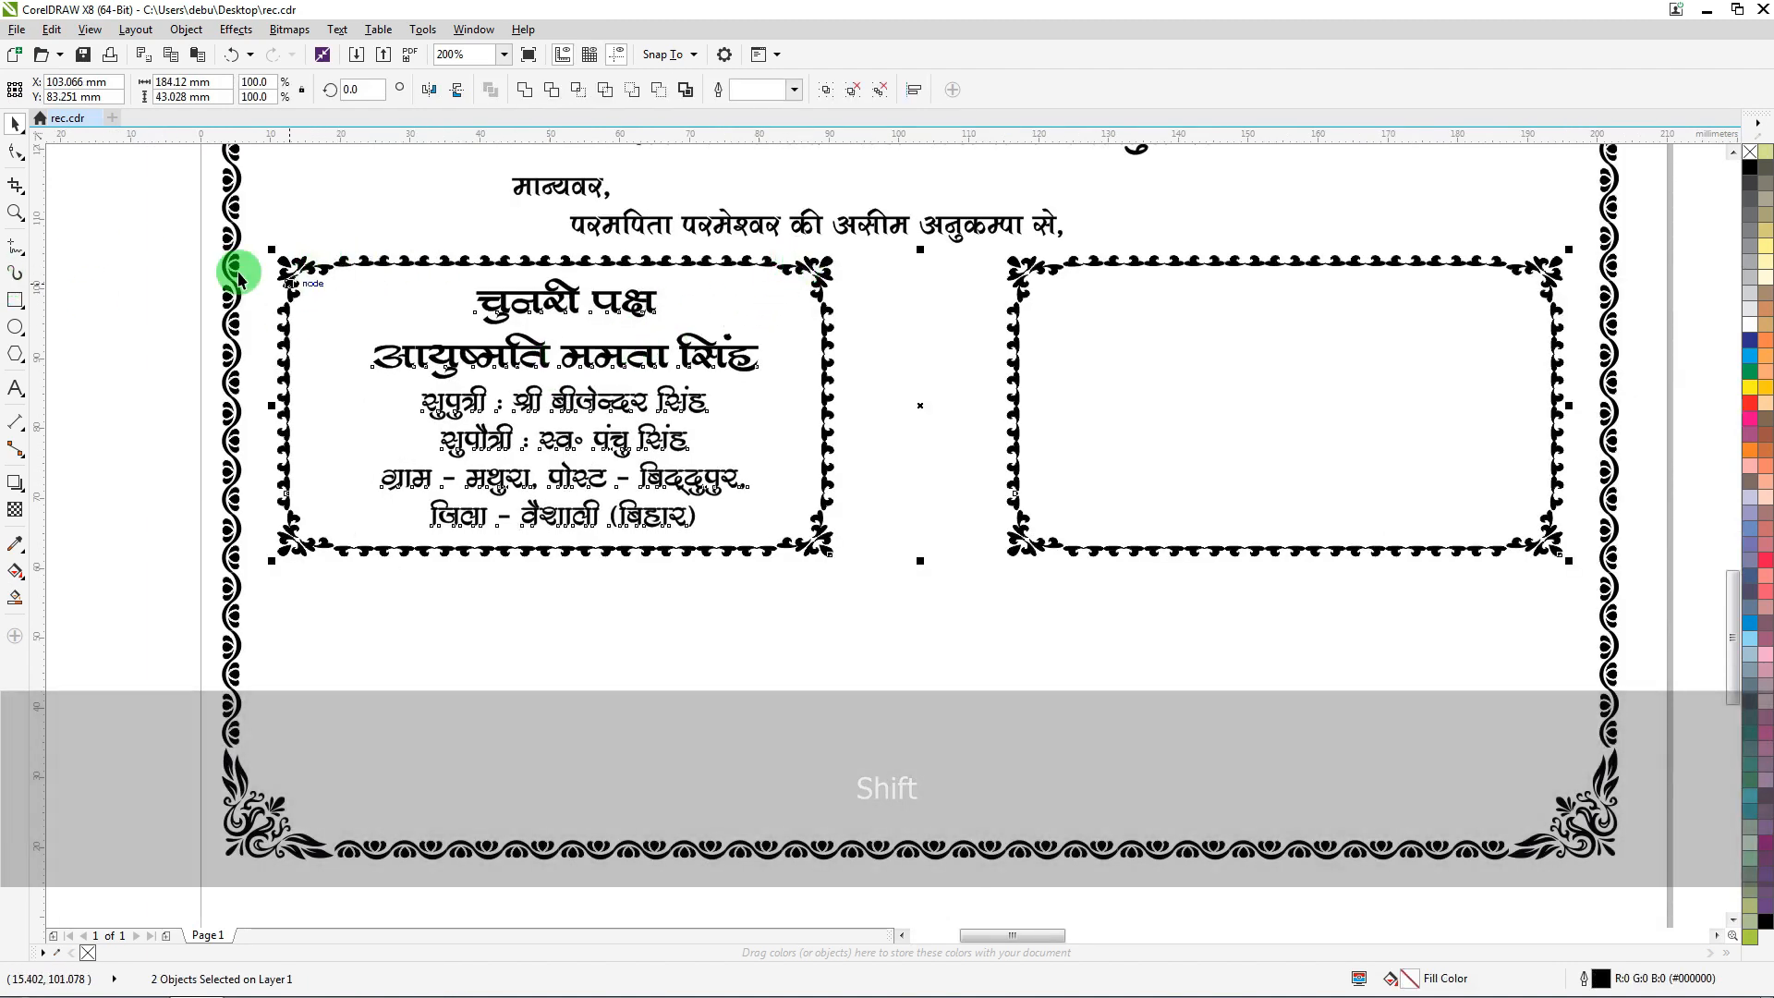
{"action": "key", "text": "ctrl+g"}
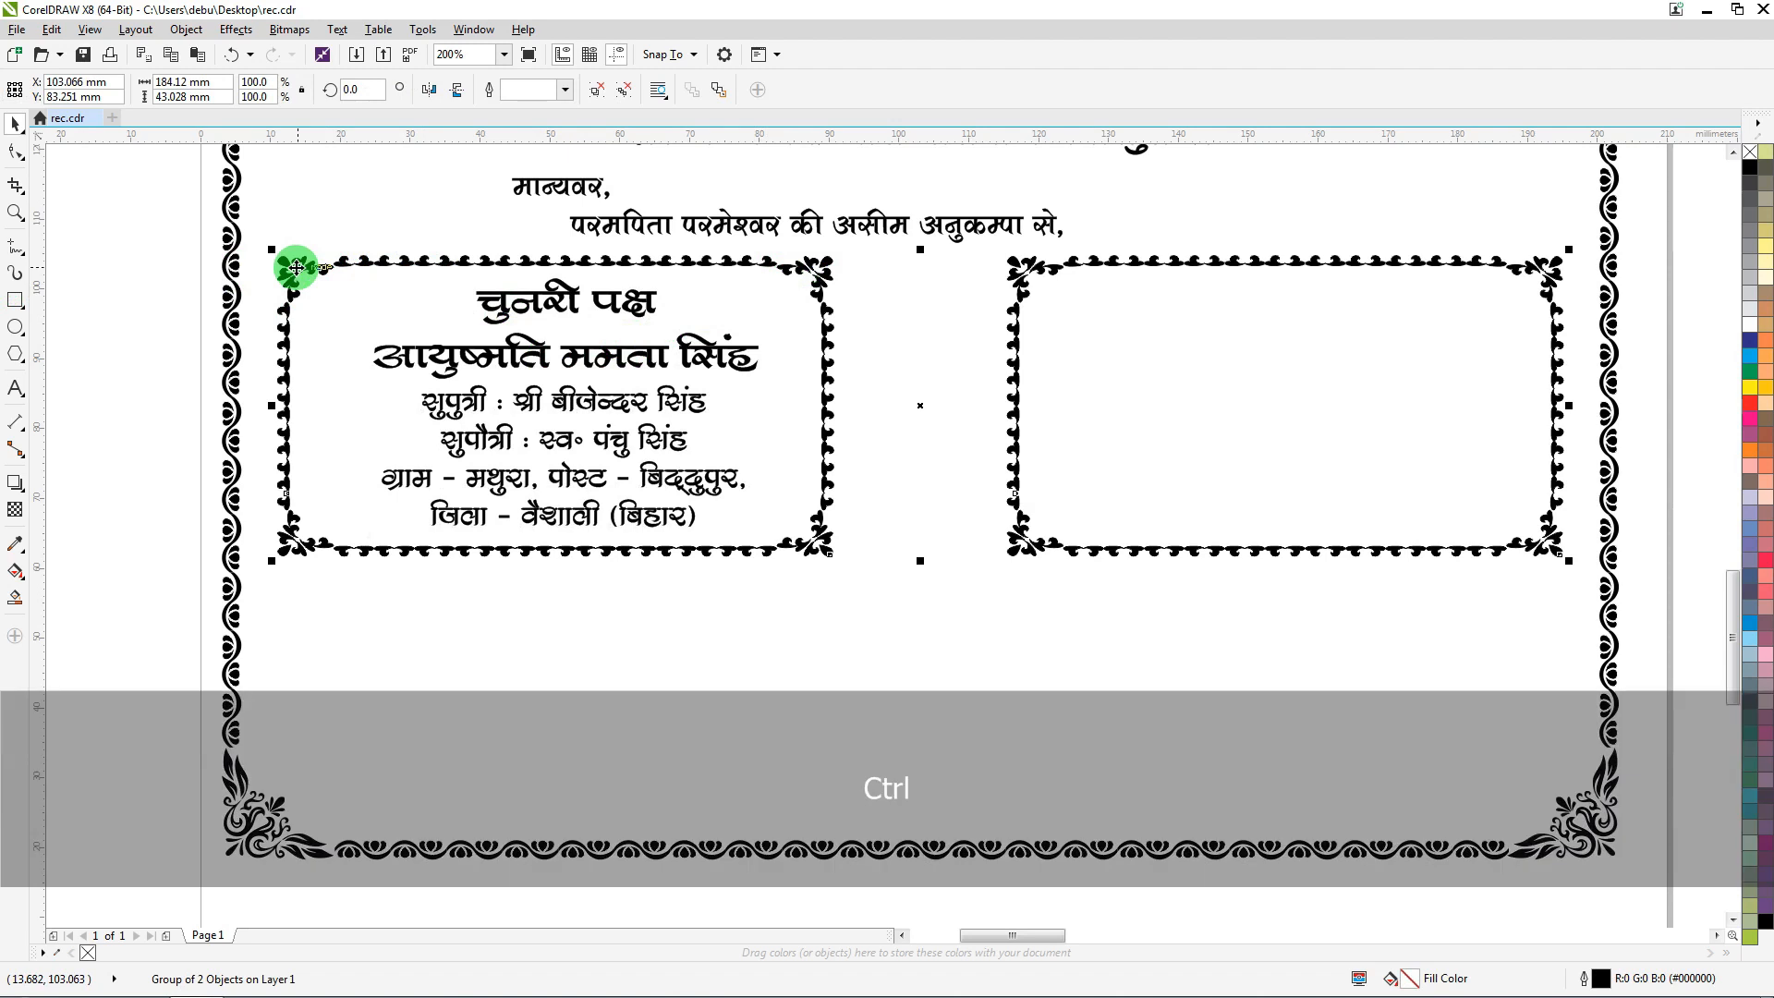
{"action": "key", "text": "ctrl+u"}
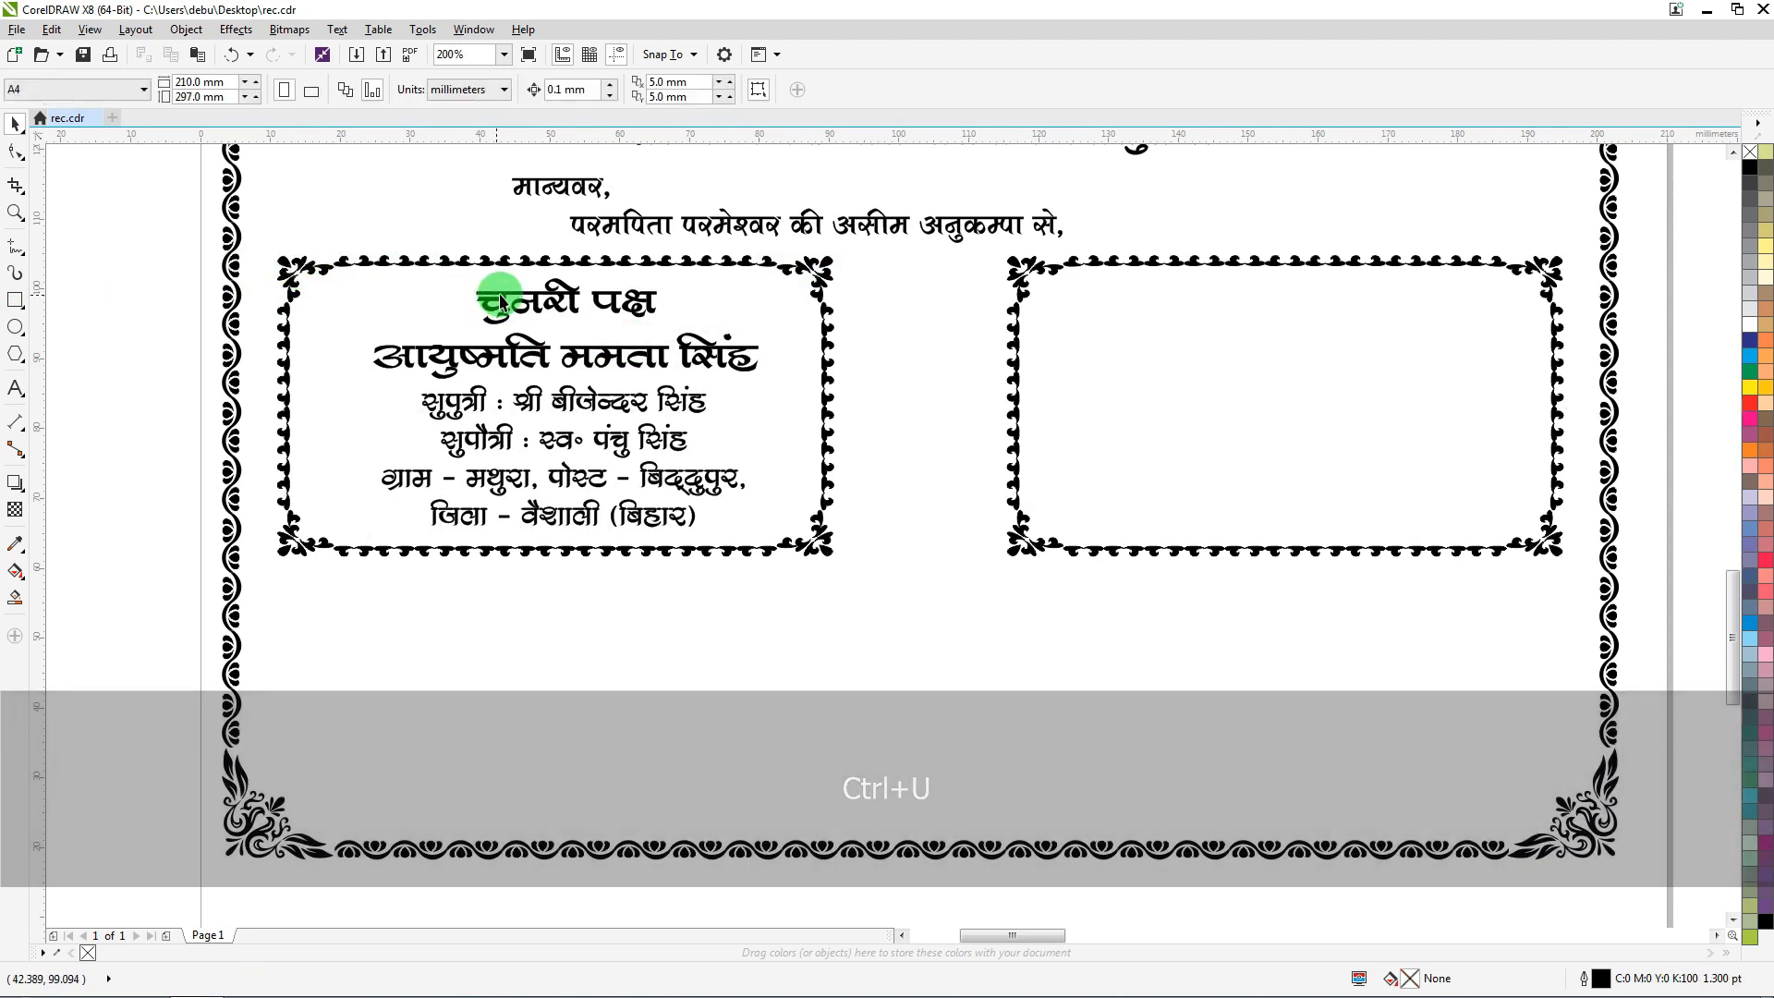
{"action": "left_click", "coordinate": [512, 300]}
{"action": "left_click", "coordinate": [827, 275], "text": "shift"}
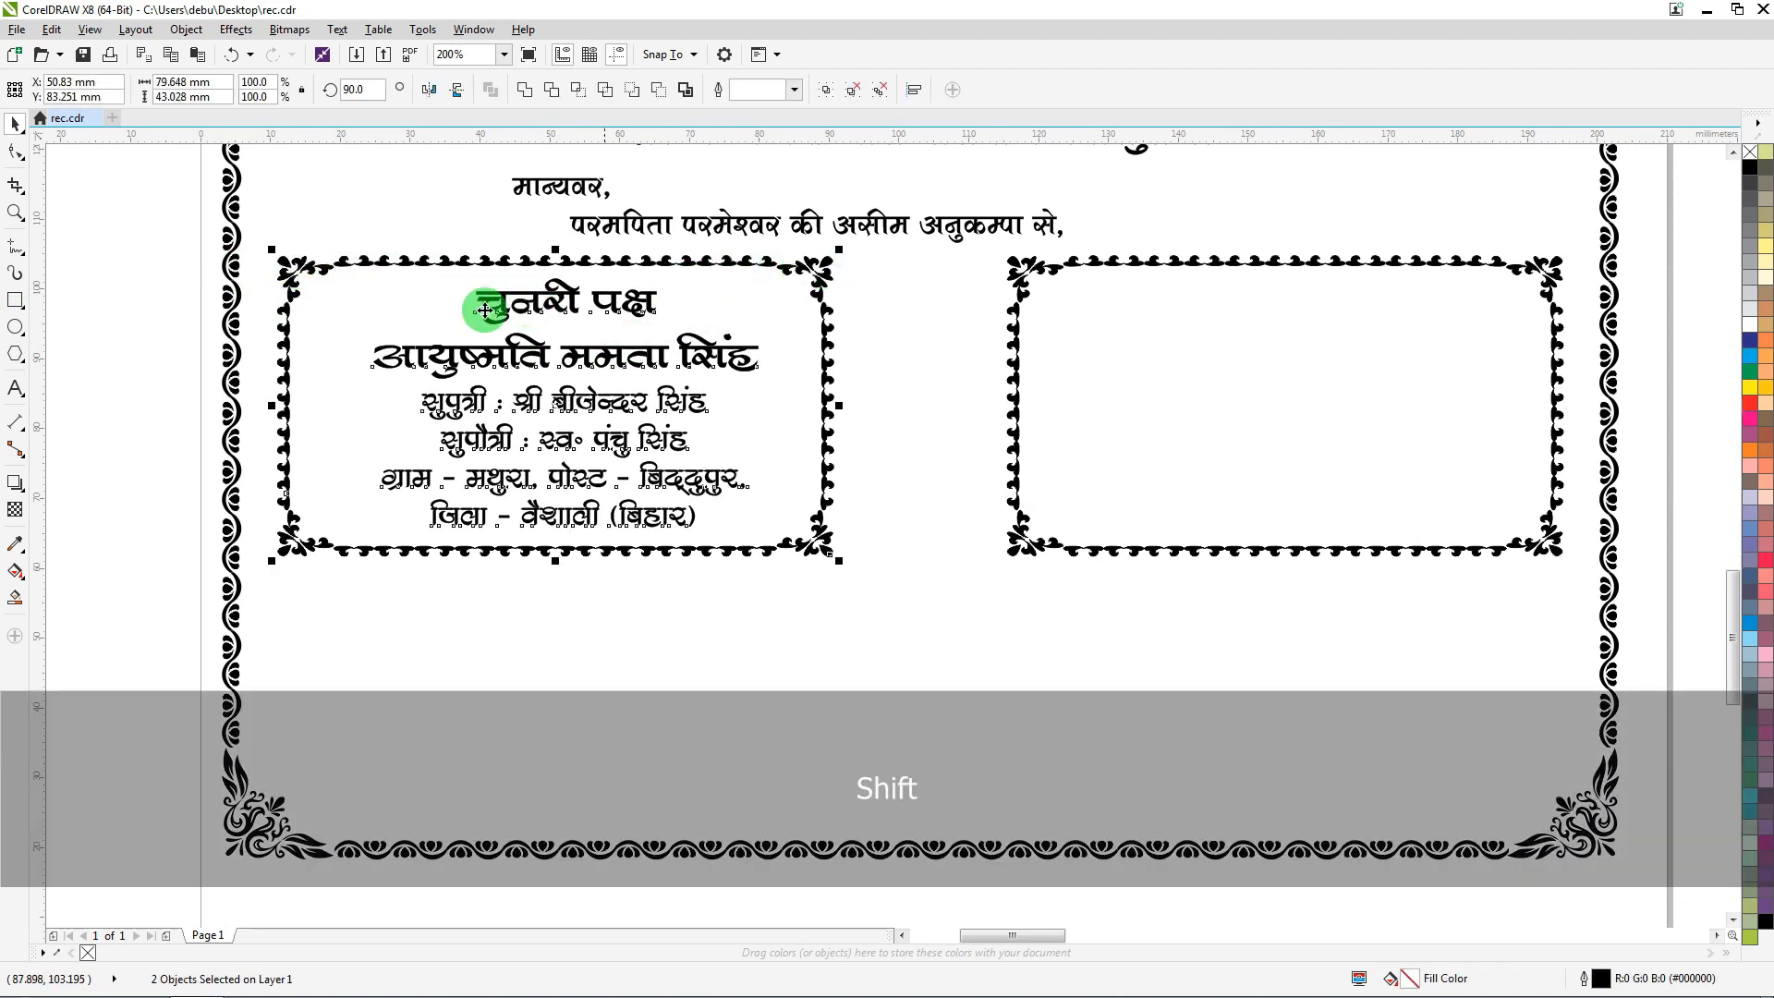
{"action": "key", "text": "c"}
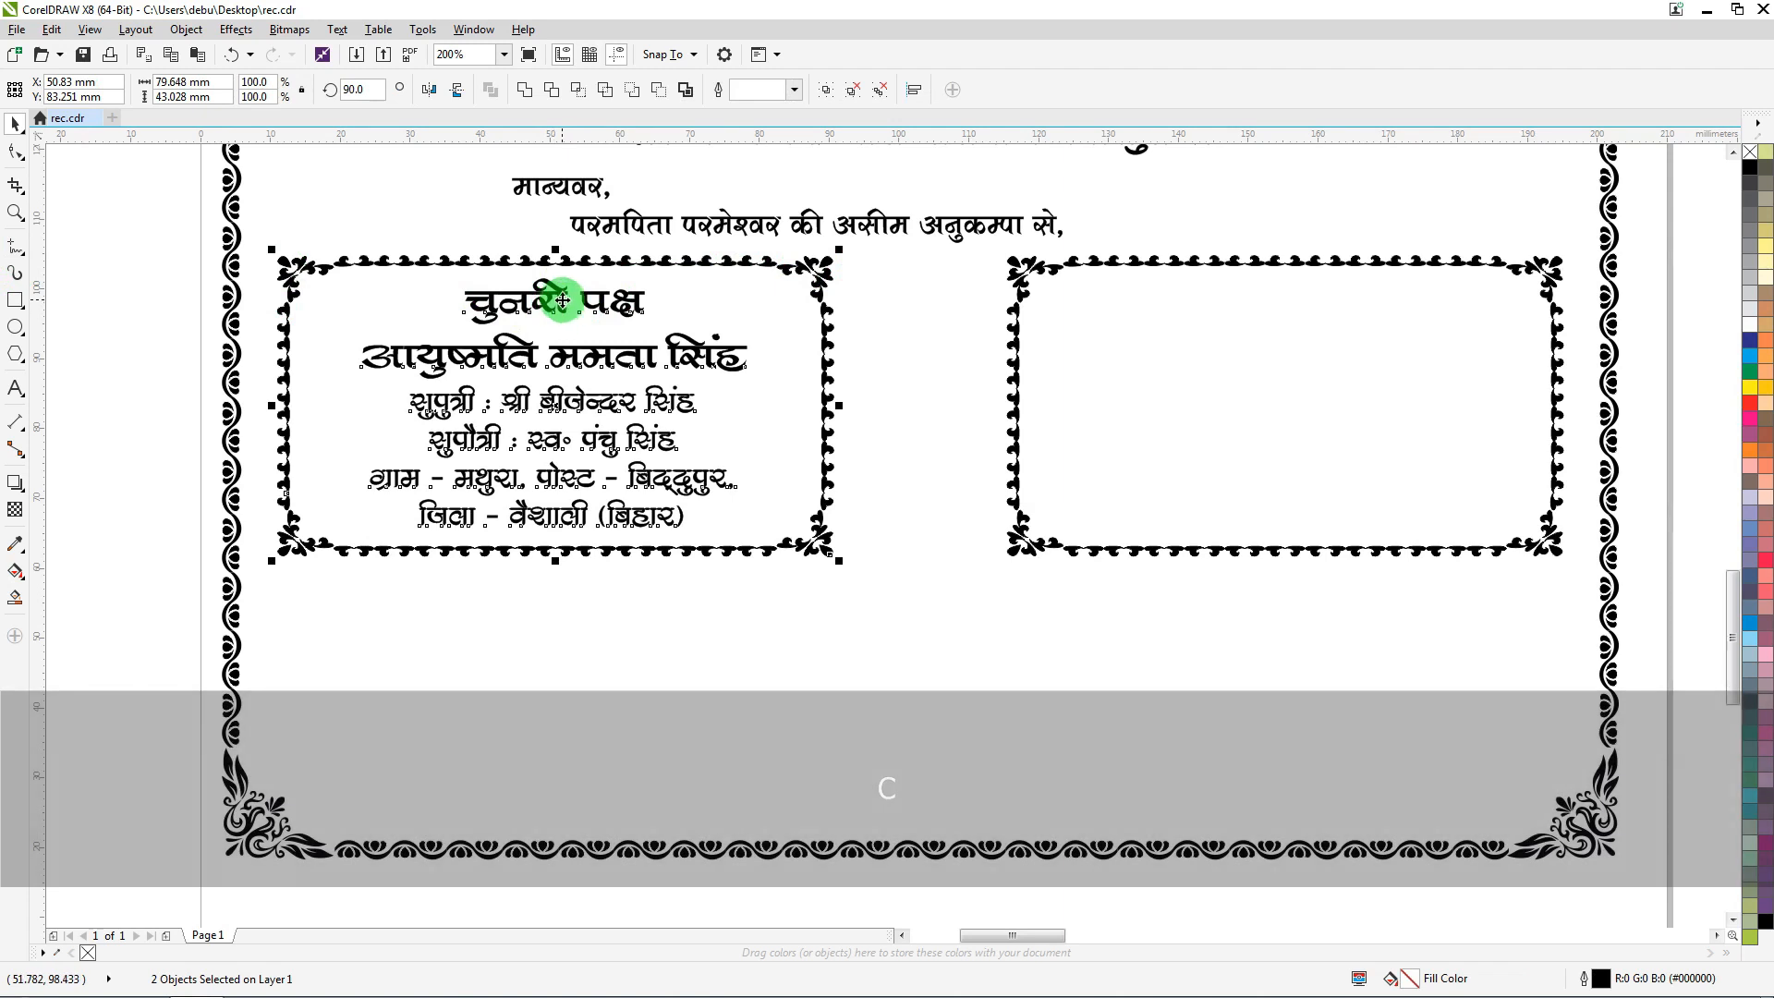
{"action": "left_click", "coordinate": [109, 247]}
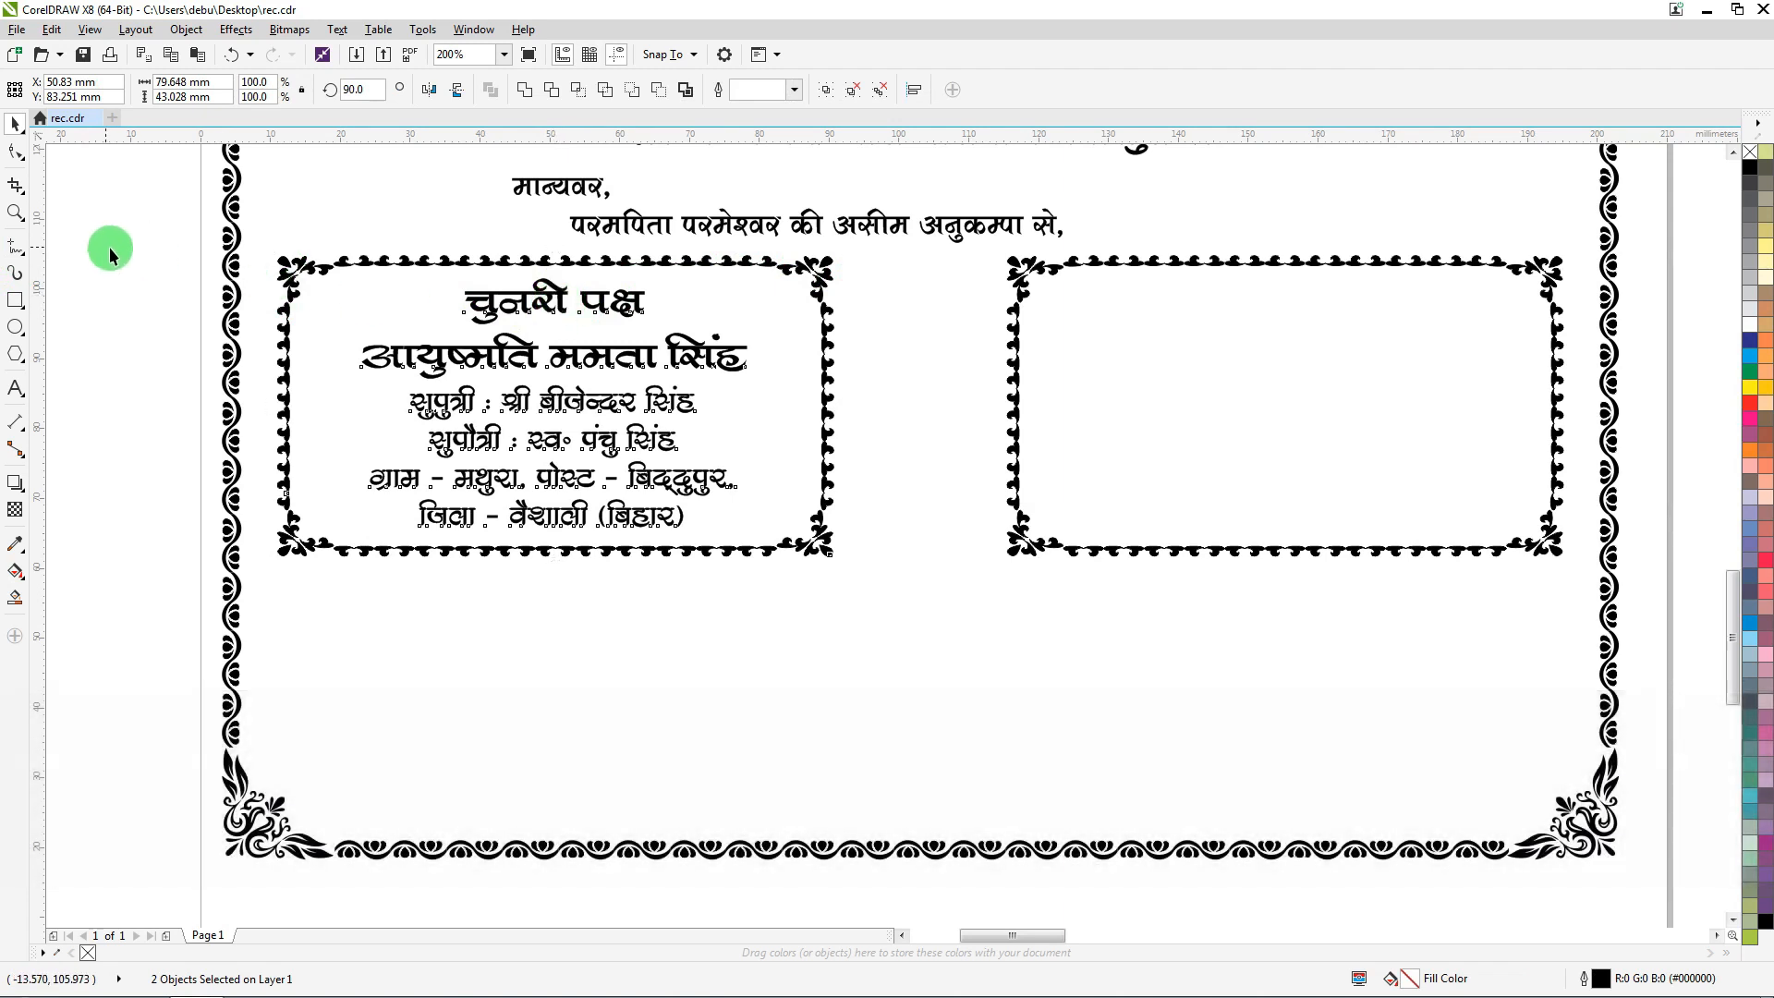
Stretch the चुनरी पक्ष text horizontally from its centre to about 65 mm wide
{"action": "left_click", "coordinate": [516, 312]}
{"action": "left_click_drag", "start_coordinate": [760, 407], "coordinate": [803, 411]}
{"action": "left_click", "coordinate": [409, 397]}
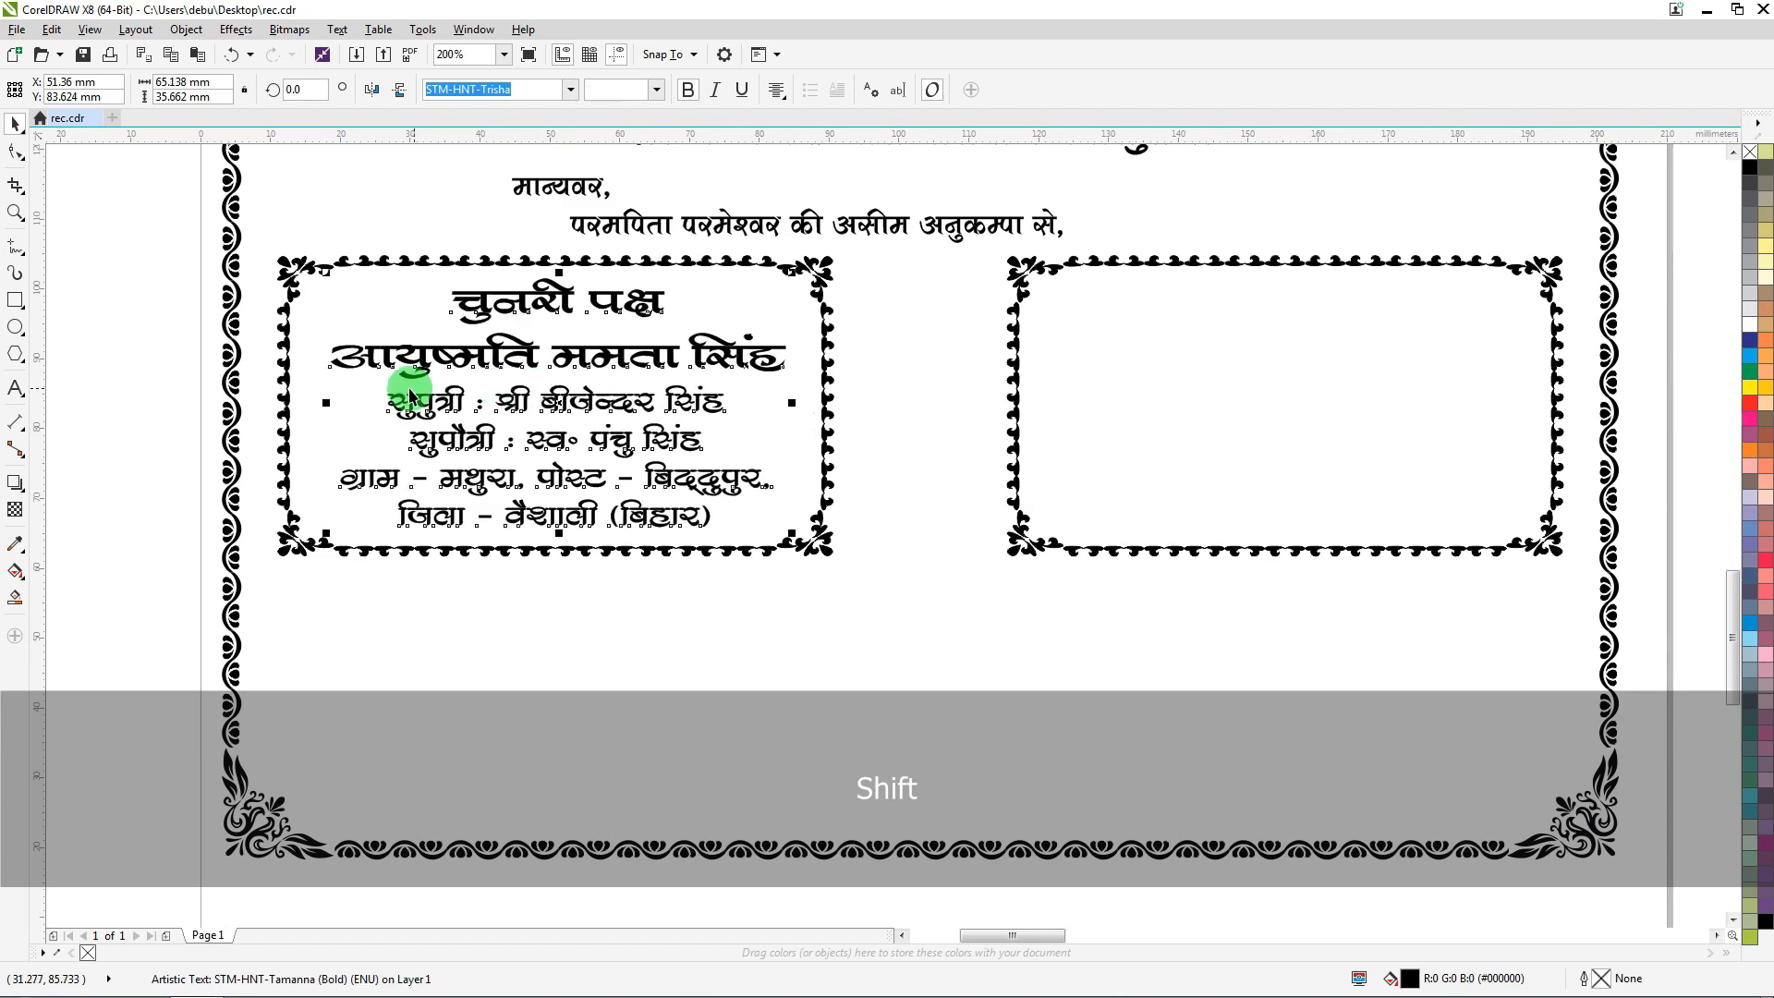
Move the सेहरा पक्ष groom details into the right ornamental frame and centre them horizontally and vertically within it
{"action": "scroll", "coordinate": [409, 397], "scroll_direction": "down", "scroll_amount": 3}
{"action": "left_click", "coordinate": [927, 545]}
{"action": "left_click_drag", "start_coordinate": [848, 614], "coordinate": [615, 369]}
{"action": "scroll", "coordinate": [614, 369], "scroll_direction": "up", "scroll_amount": 3}
{"action": "left_click", "coordinate": [613, 297], "text": "shift"}
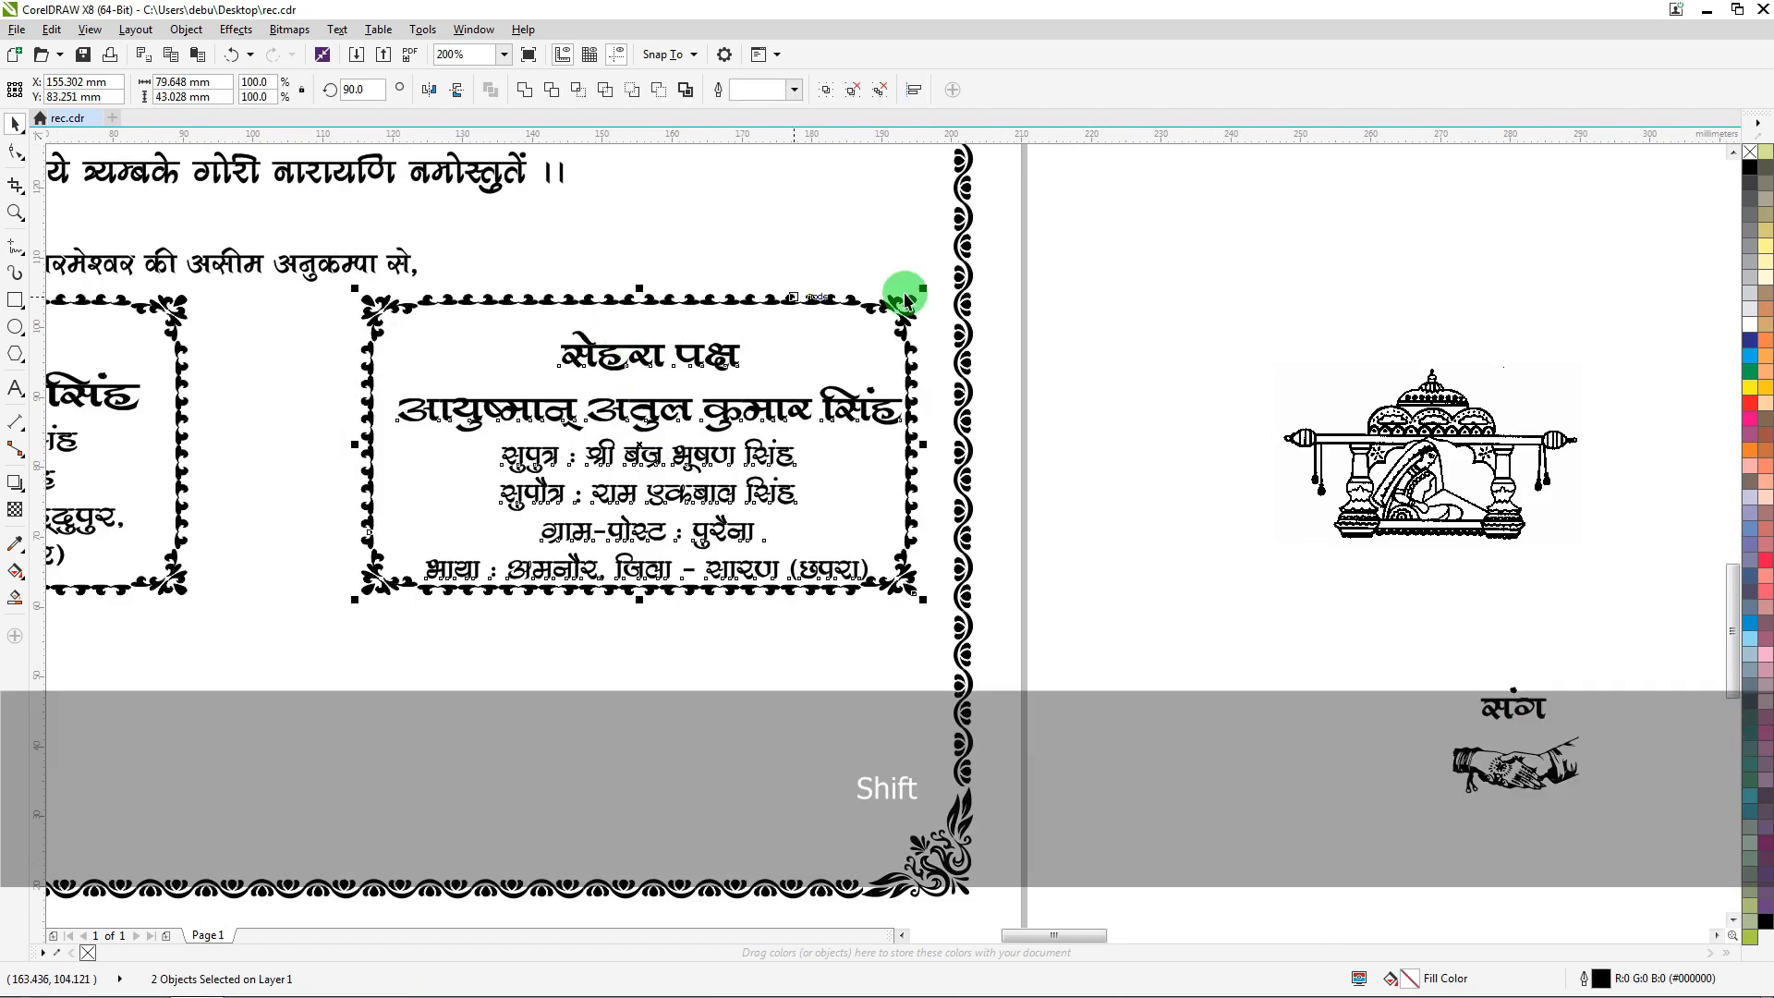
{"action": "key", "text": "c"}
{"action": "key", "text": "e"}
{"action": "left_click", "coordinate": [909, 384]}
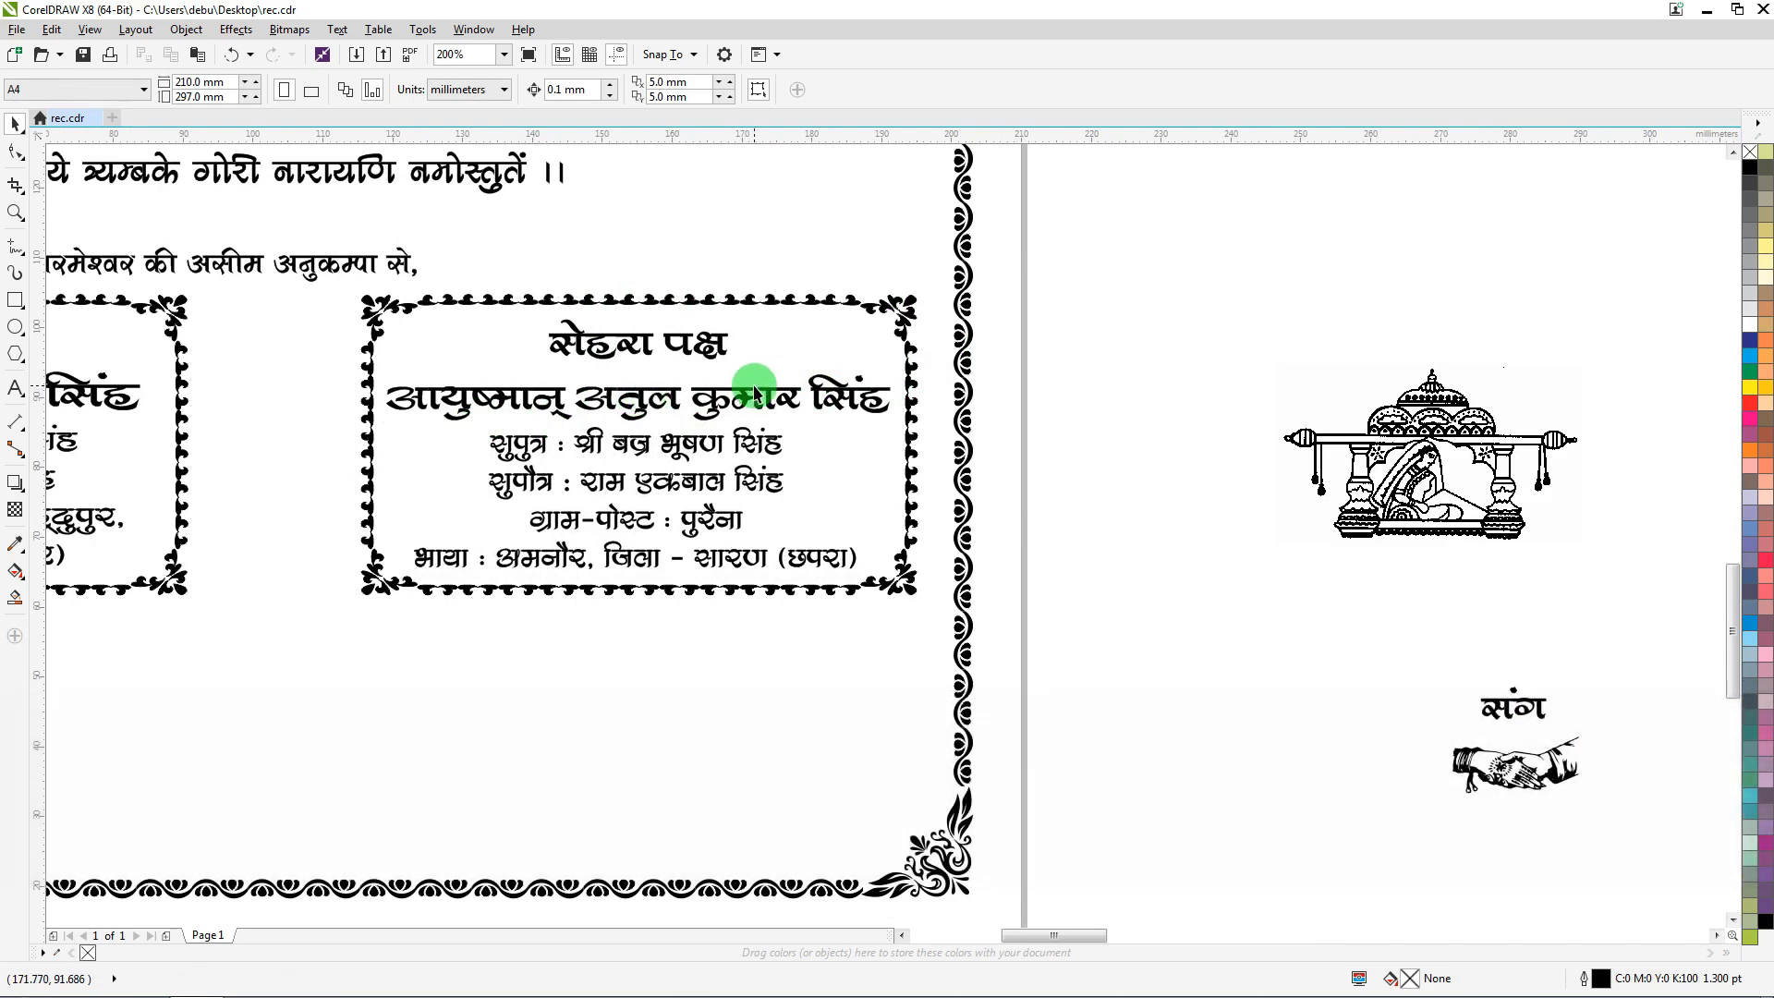
Place the संग text with the clasped-hands art between the two ornamental frames and nudge it slightly up
{"action": "scroll", "coordinate": [840, 414], "scroll_direction": "down", "scroll_amount": 2}
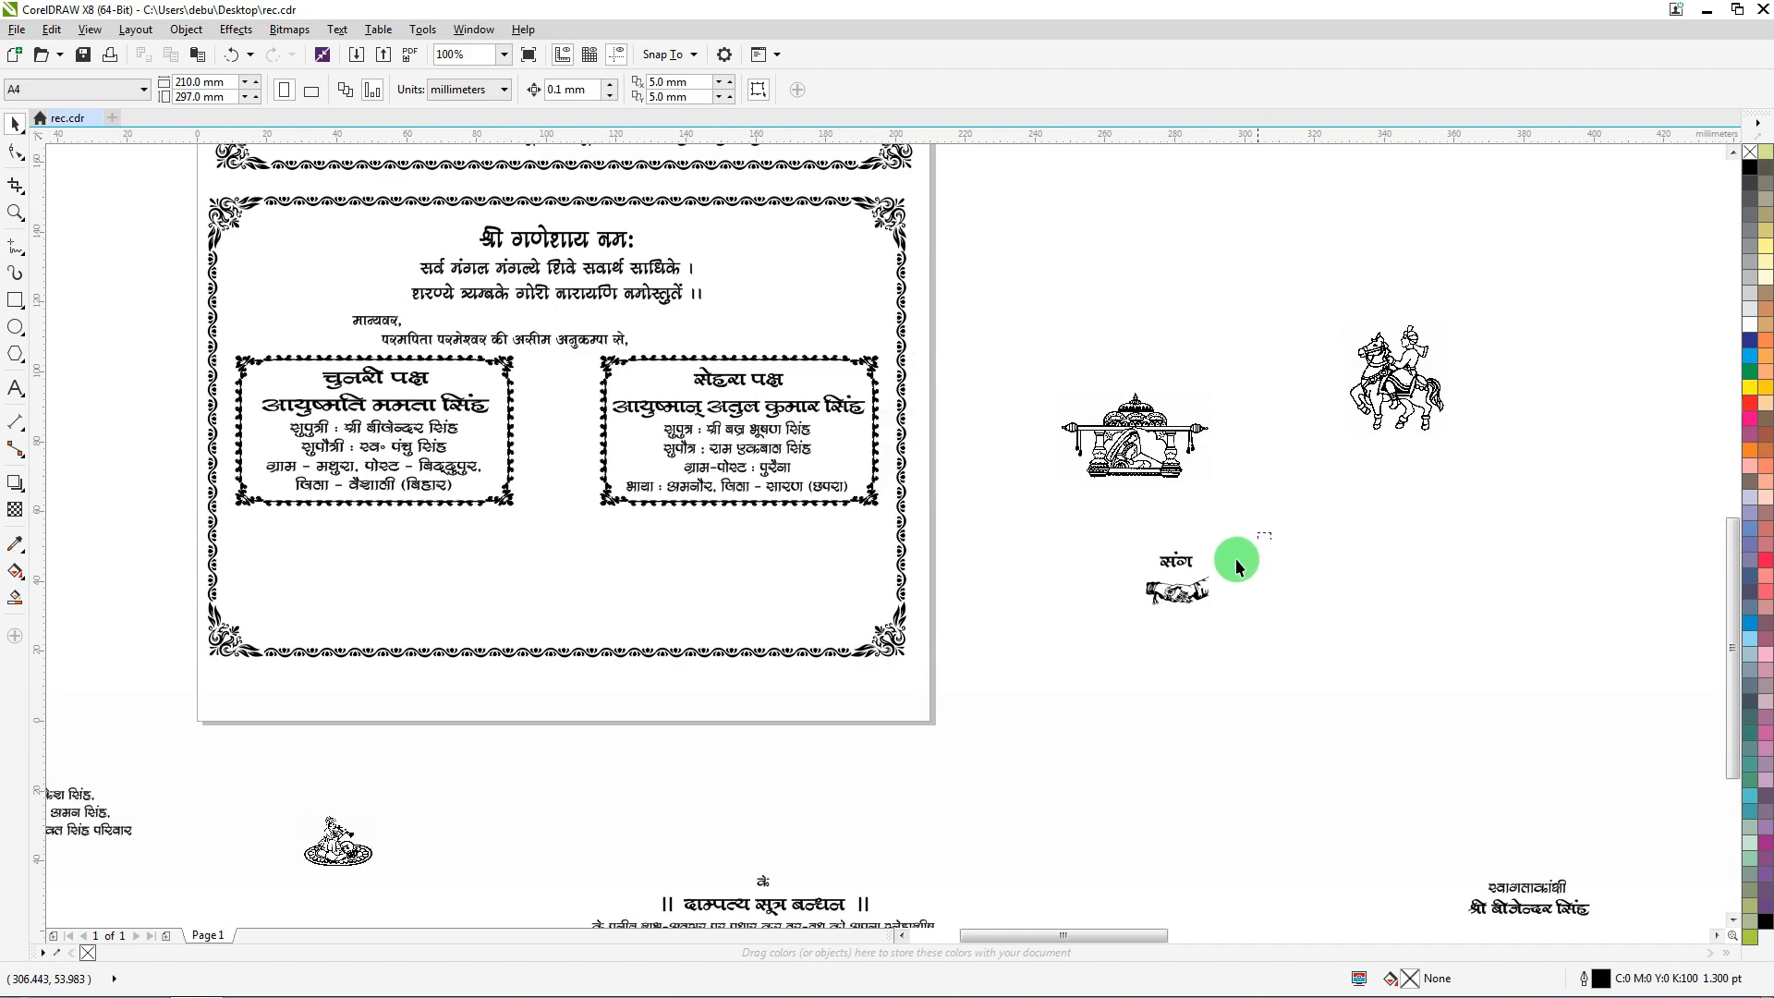
{"action": "left_click_drag", "start_coordinate": [1238, 566], "coordinate": [546, 425]}
{"action": "scroll", "coordinate": [547, 425], "scroll_direction": "up", "scroll_amount": 2}
{"action": "key", "text": "Left"}
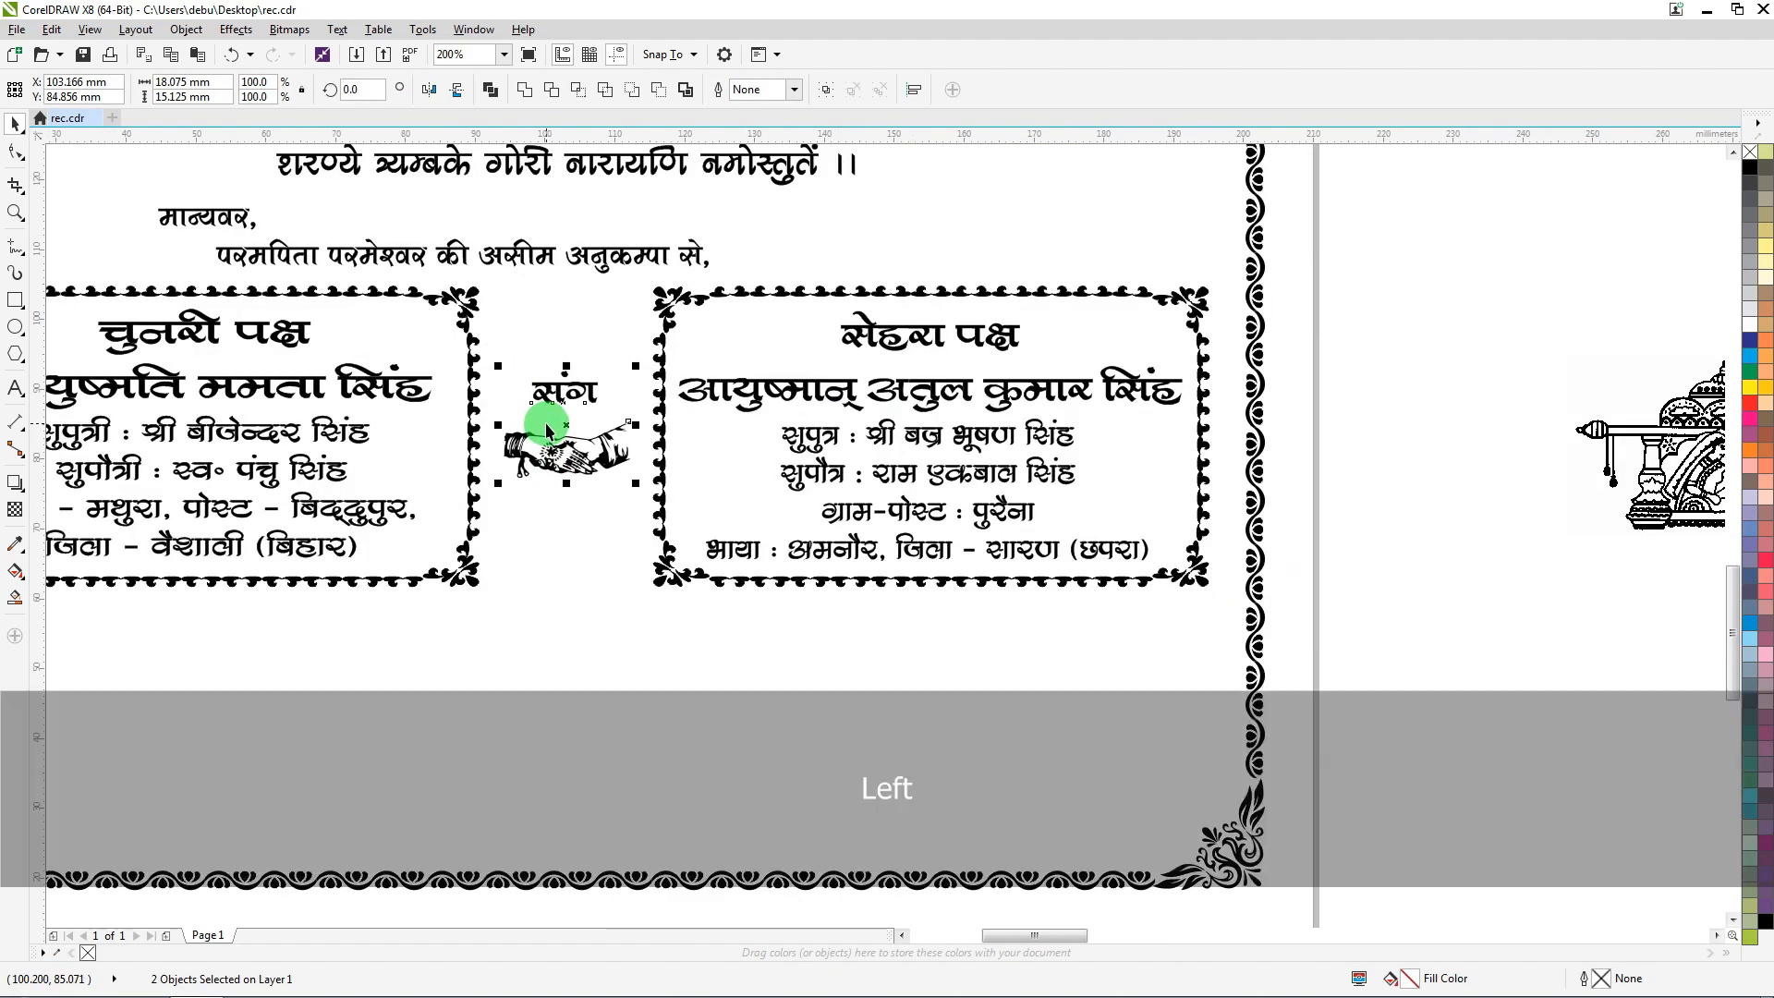
{"action": "key", "text": "Up"}
{"action": "key", "text": "Up"}
{"action": "key", "text": "Up"}
{"action": "key", "text": "Up"}
{"action": "key", "text": "Up"}
{"action": "key", "text": "Up"}
{"action": "key", "text": "Up"}
{"action": "key", "text": "Up"}
{"action": "key", "text": "Up"}
{"action": "key", "text": "Up"}
{"action": "key", "text": "Up"}
{"action": "key", "text": "Up"}
{"action": "key", "text": "Up"}
Place the दाम्पत्य सूत्र बन्धन text block below the two frames and centre it horizontally within the border
{"action": "scroll", "coordinate": [546, 424], "scroll_direction": "down", "scroll_amount": 2}
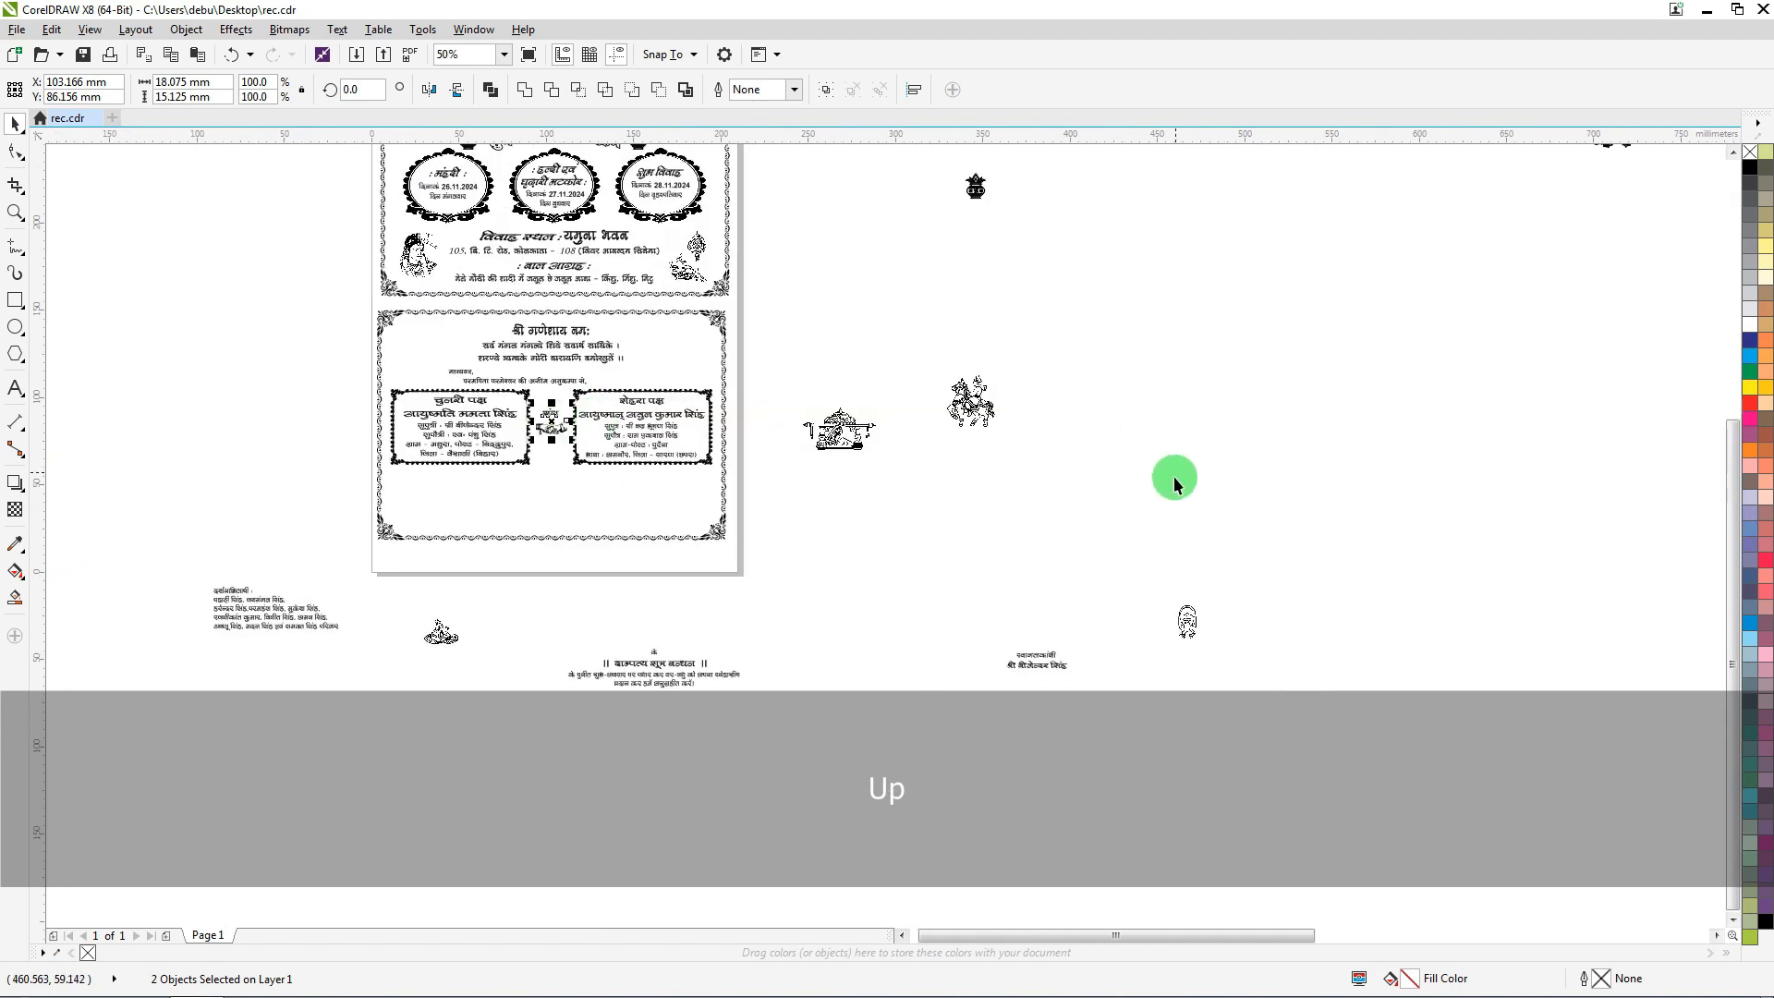
{"action": "left_click_drag", "start_coordinate": [854, 601], "coordinate": [467, 752]}
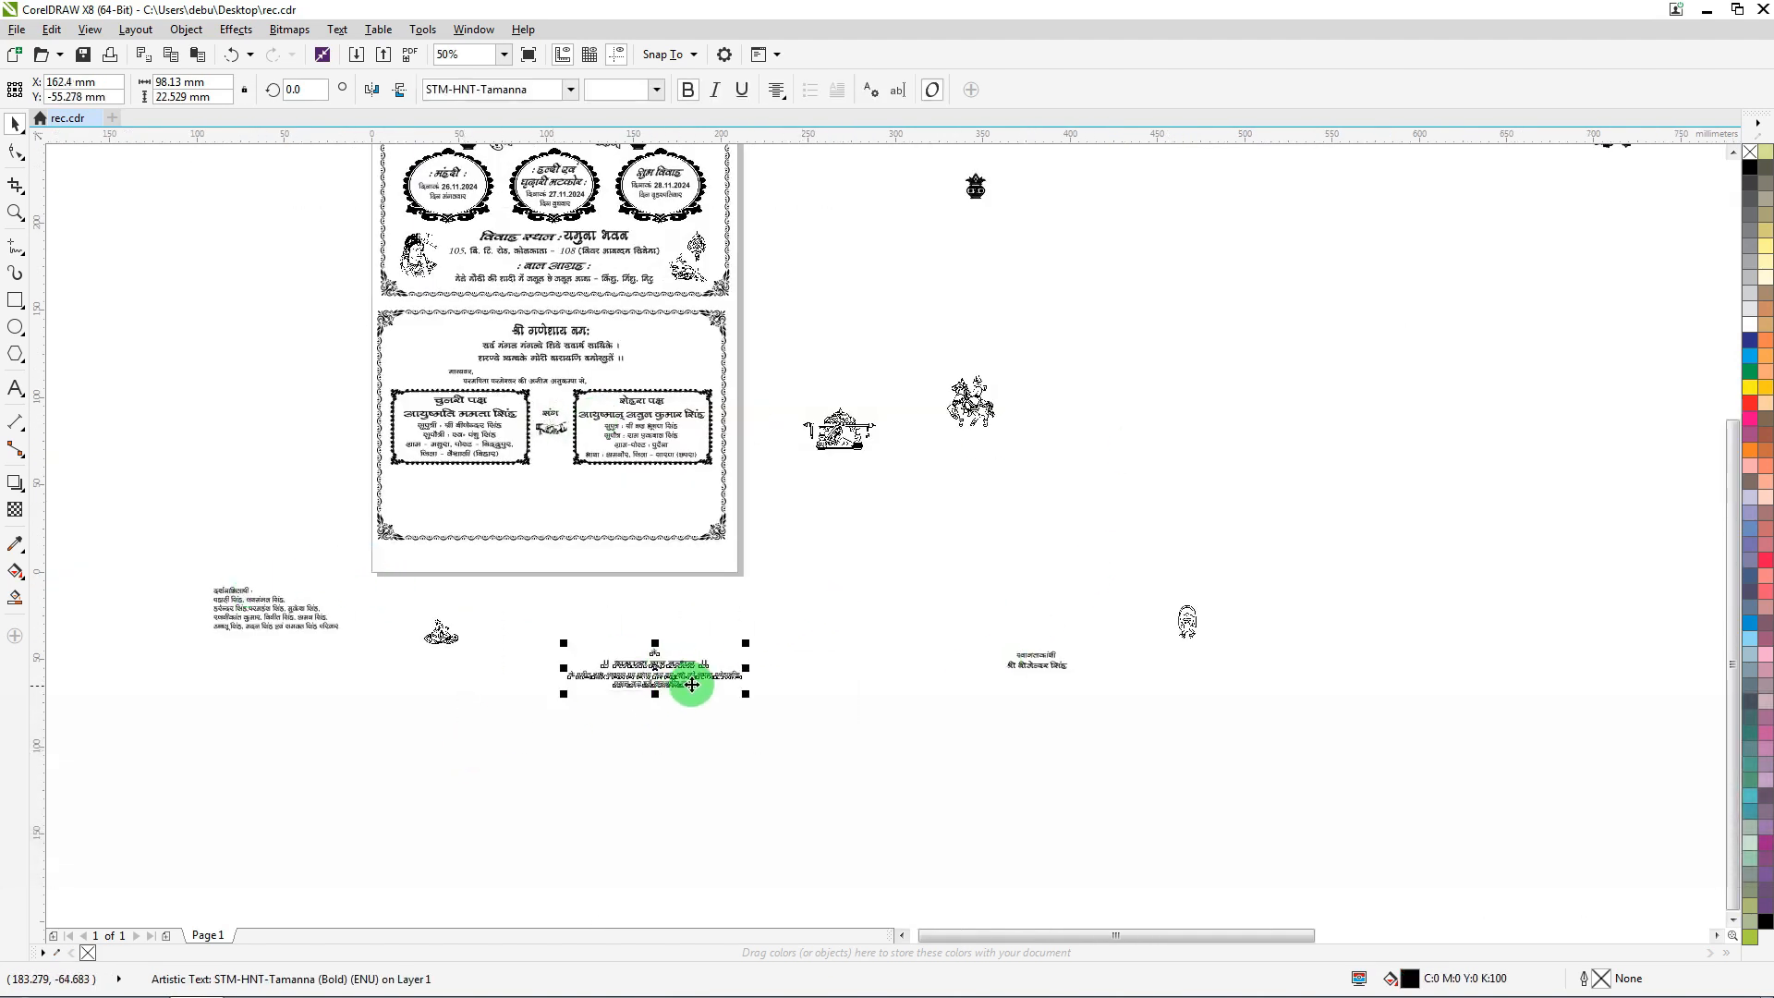
{"action": "left_click_drag", "start_coordinate": [689, 689], "coordinate": [554, 448]}
{"action": "scroll", "coordinate": [546, 473], "scroll_direction": "up", "scroll_amount": 2}
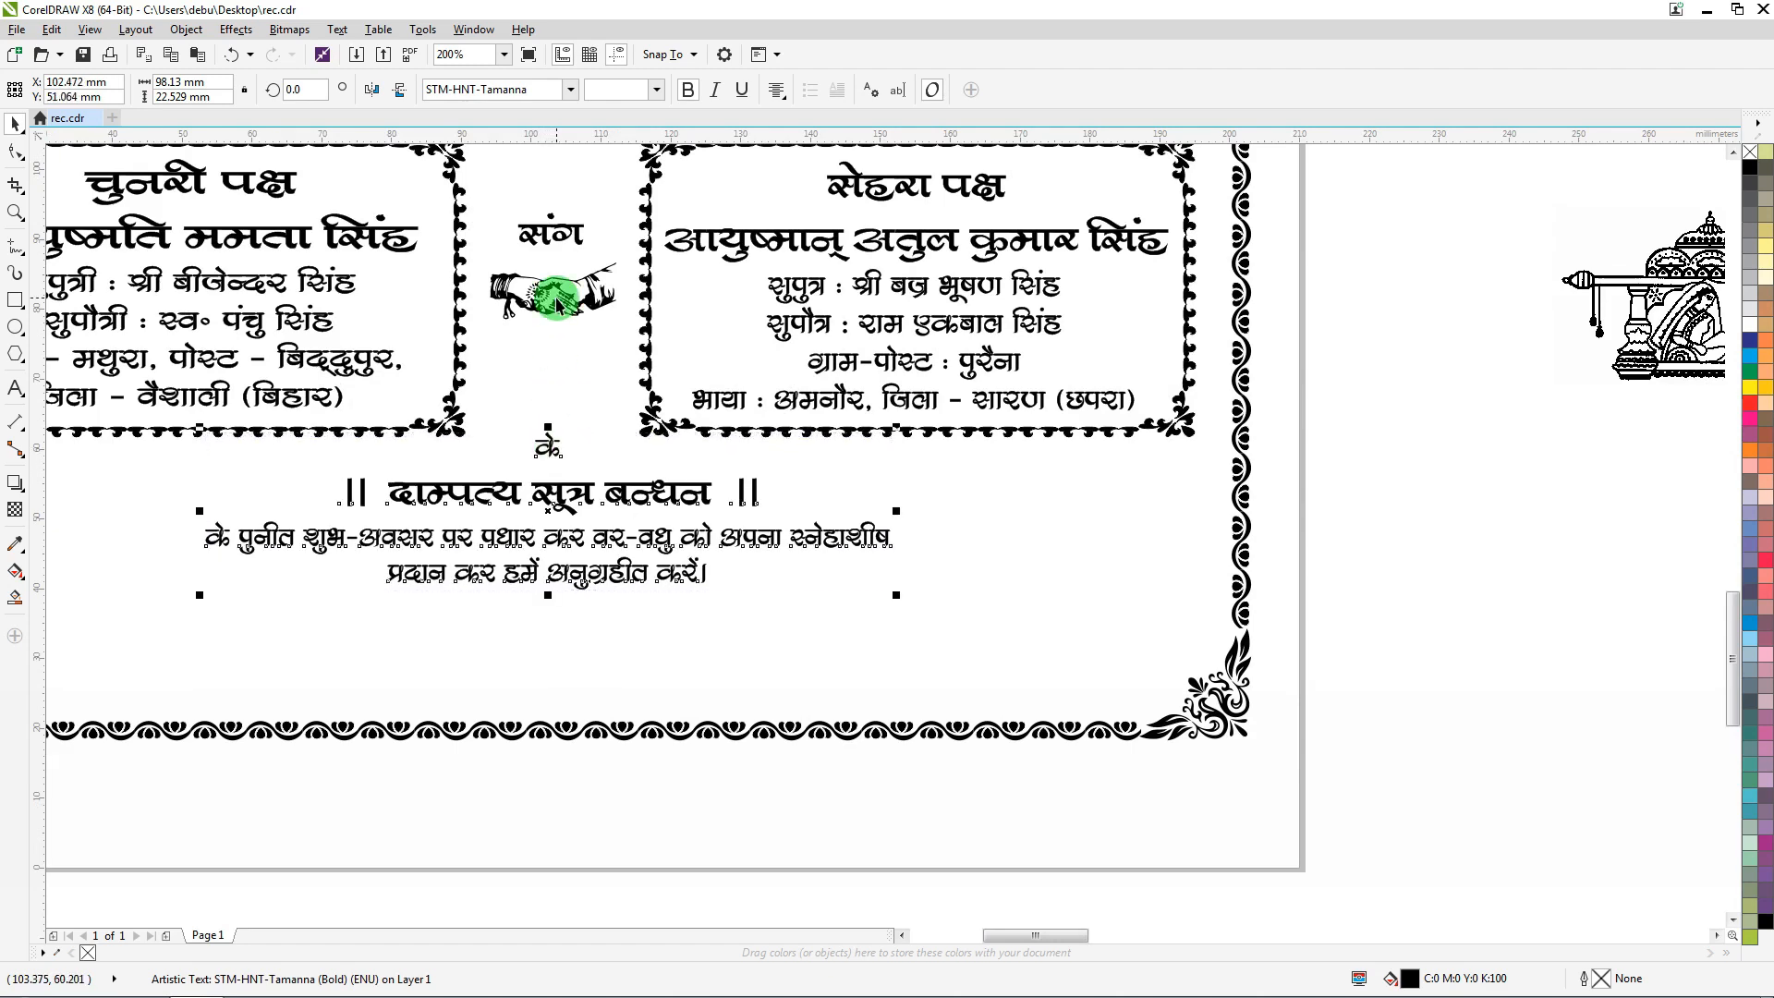
{"action": "left_click", "coordinate": [1245, 484], "text": "shift"}
{"action": "key", "text": "c"}
{"action": "left_click", "coordinate": [1356, 485]}
Place the दर्शनाभिलाषी list of names in the lower-left corner of the second side, inside the border
{"action": "scroll", "coordinate": [569, 576], "scroll_direction": "down", "scroll_amount": 2}
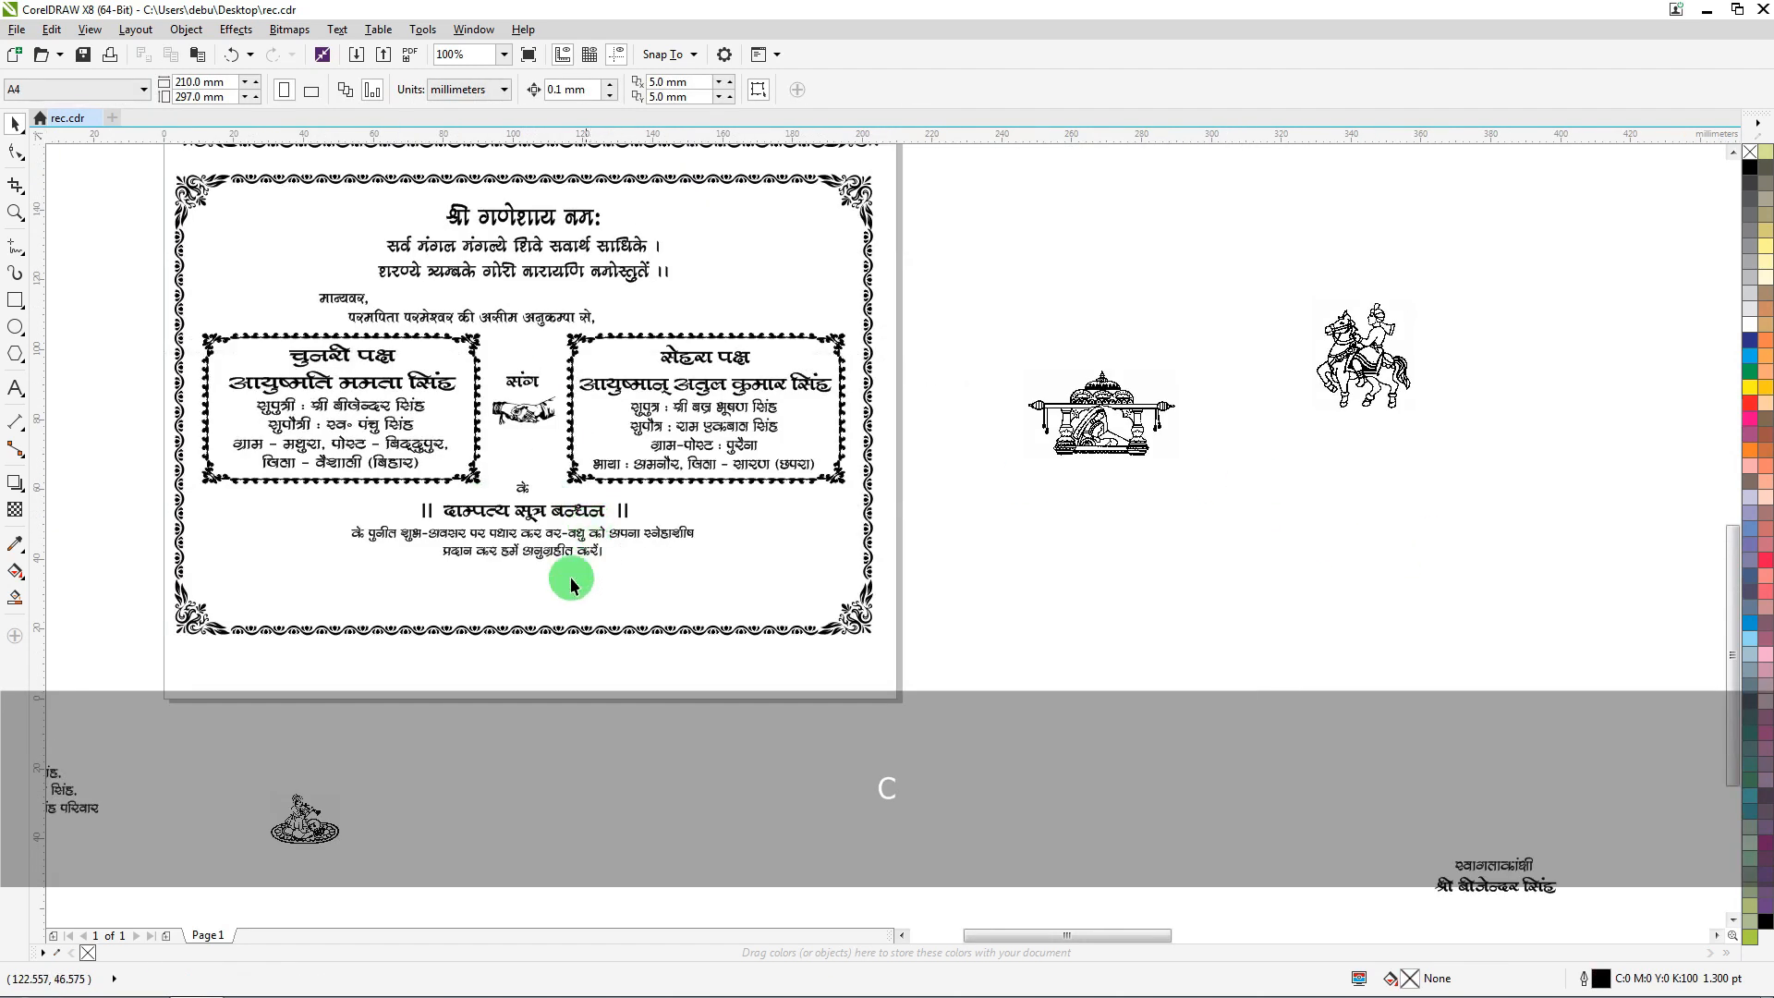
{"action": "scroll", "coordinate": [637, 591], "scroll_direction": "down", "scroll_amount": 2}
{"action": "left_click_drag", "start_coordinate": [302, 714], "coordinate": [452, 592]}
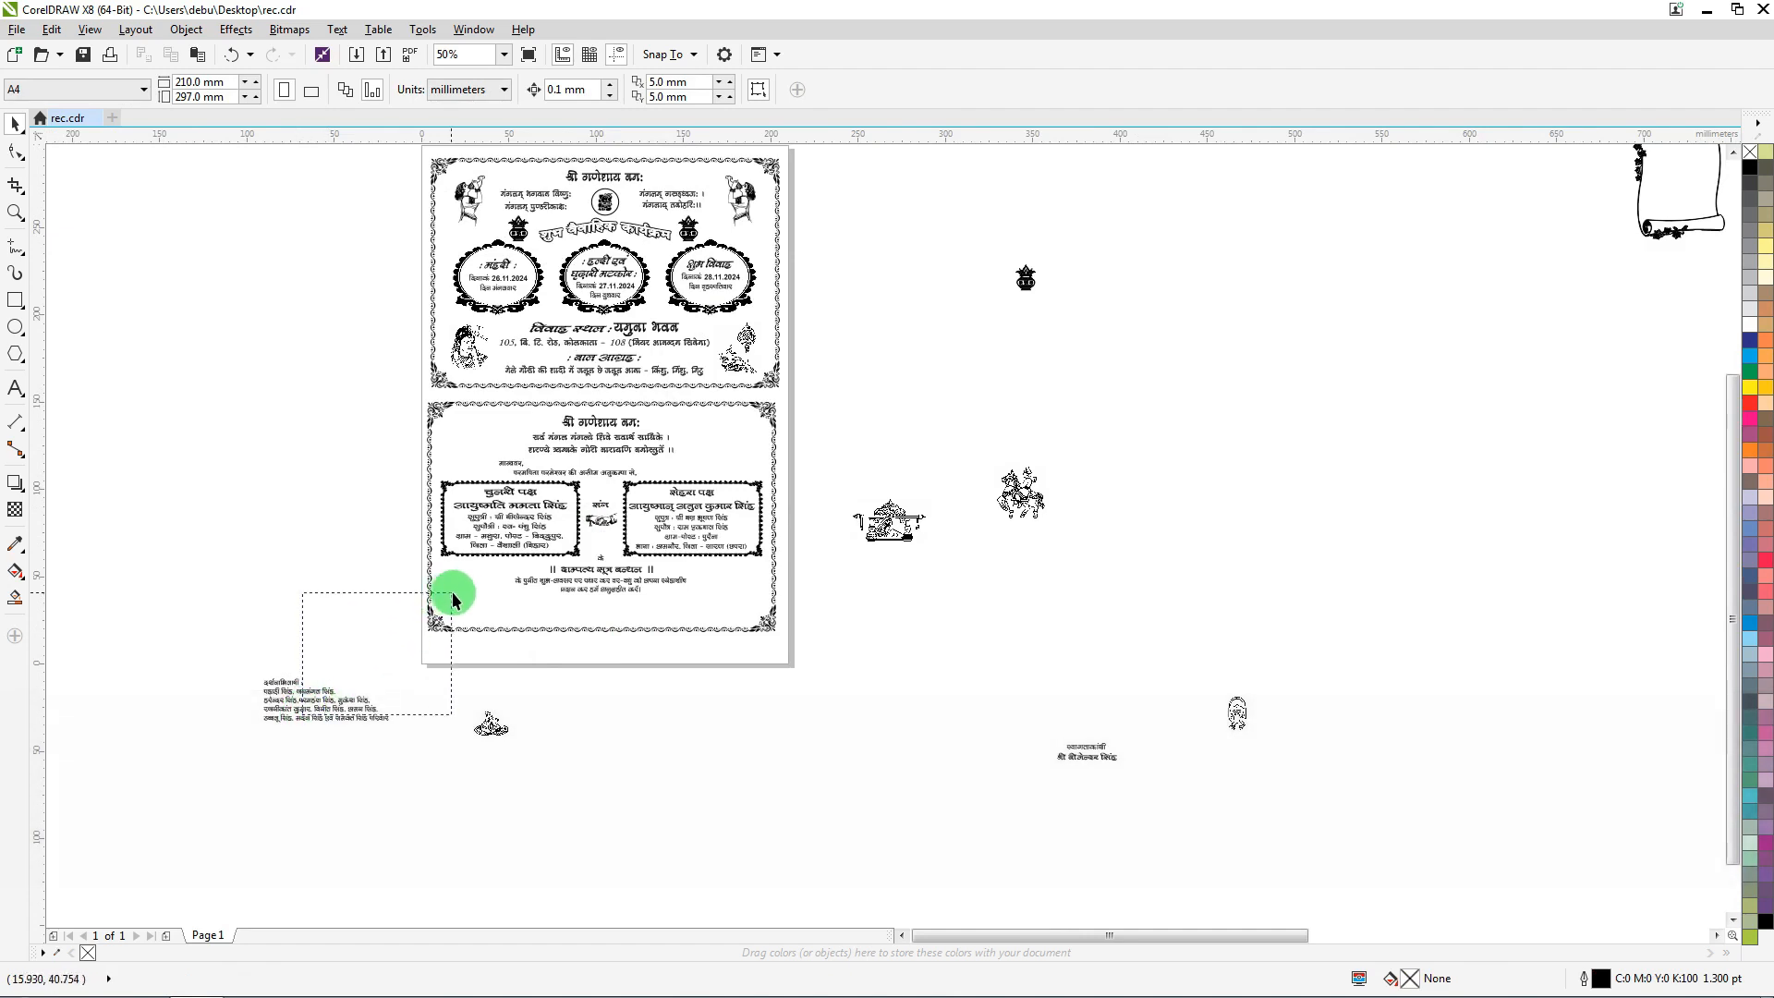
{"action": "left_click_drag", "start_coordinate": [289, 689], "coordinate": [467, 589]}
{"action": "scroll", "coordinate": [467, 589], "scroll_direction": "up", "scroll_amount": 2}
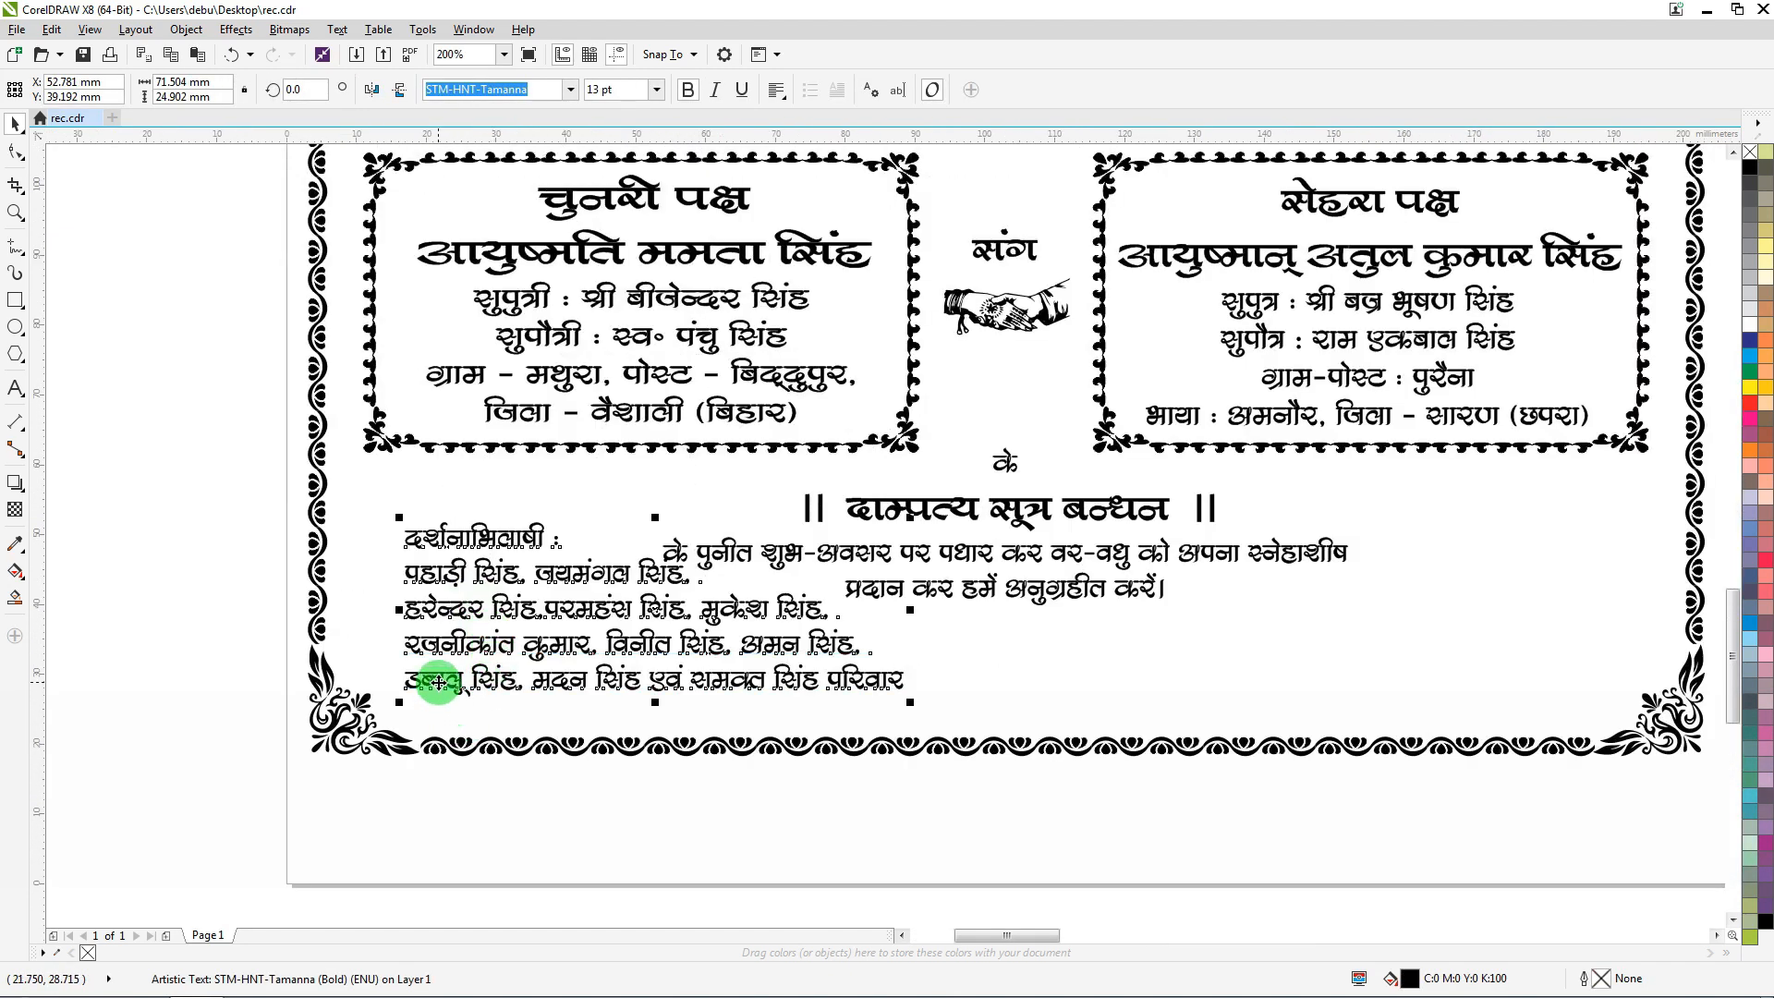
{"action": "left_click_drag", "start_coordinate": [438, 683], "coordinate": [420, 701]}
Place the स्वागताकांक्षी host text in the lower-right corner of the second side, inside the border
{"action": "scroll", "coordinate": [359, 644], "scroll_direction": "down", "scroll_amount": 2}
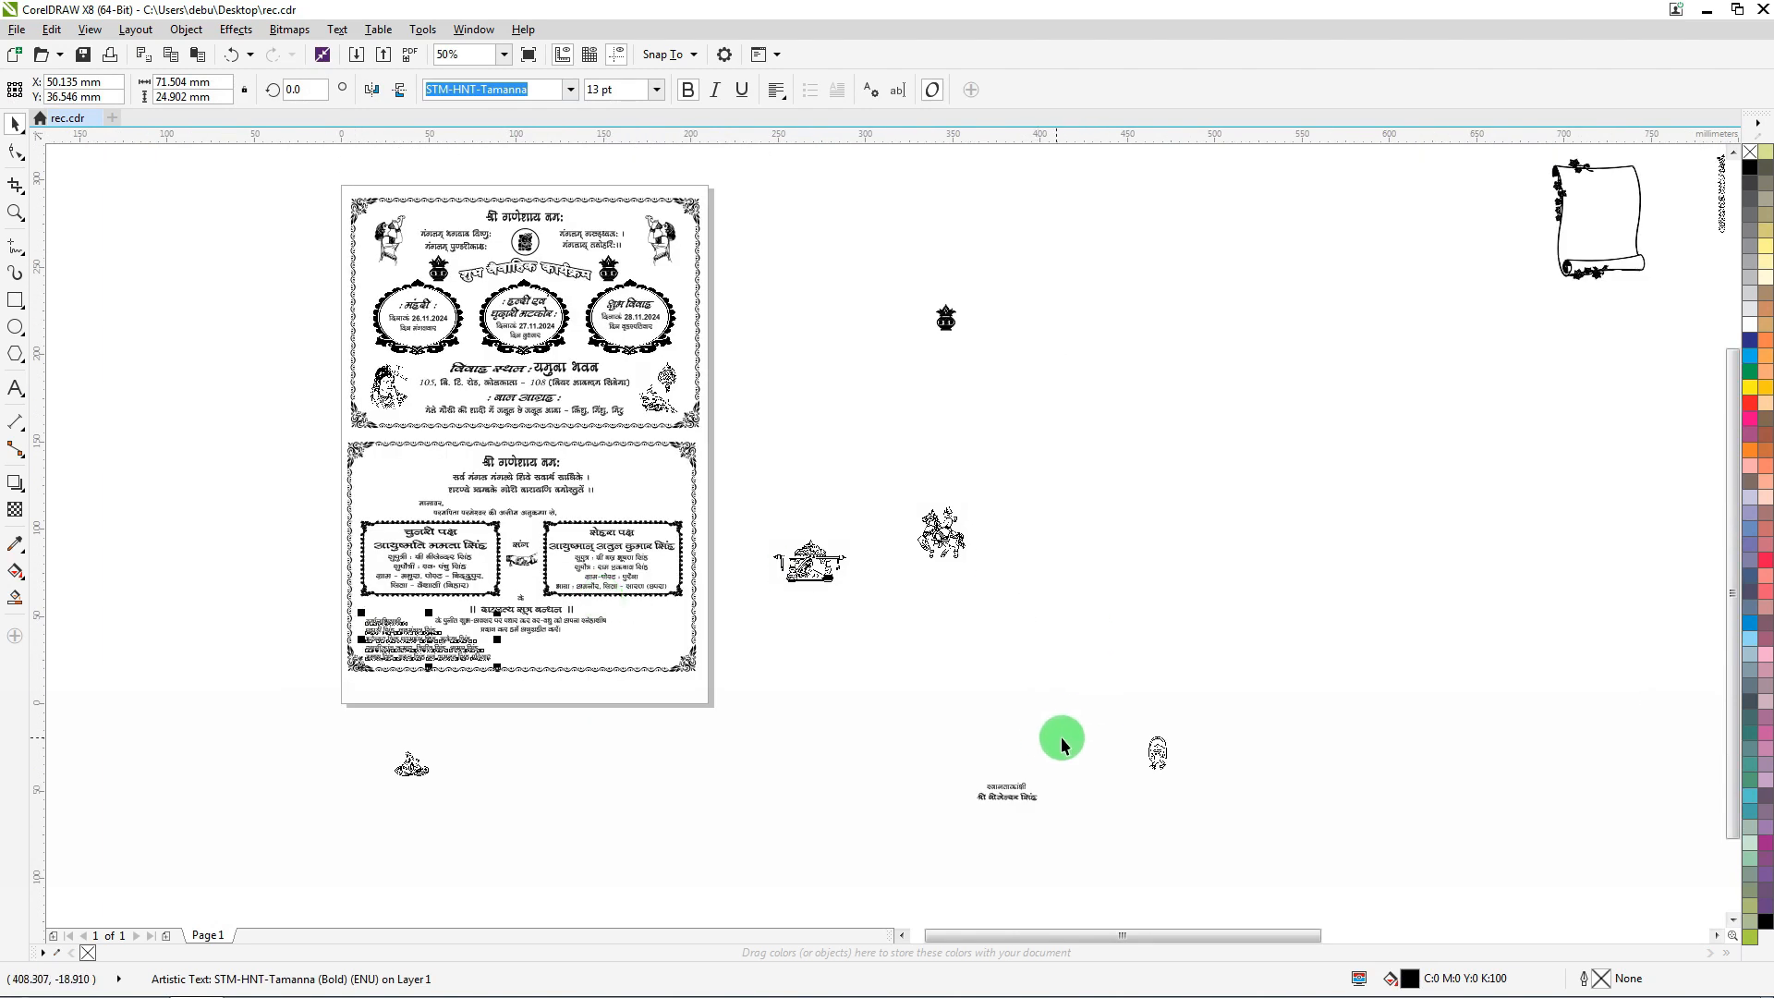
{"action": "left_click_drag", "start_coordinate": [919, 854], "coordinate": [919, 854]}
{"action": "left_click_drag", "start_coordinate": [1001, 797], "coordinate": [599, 647]}
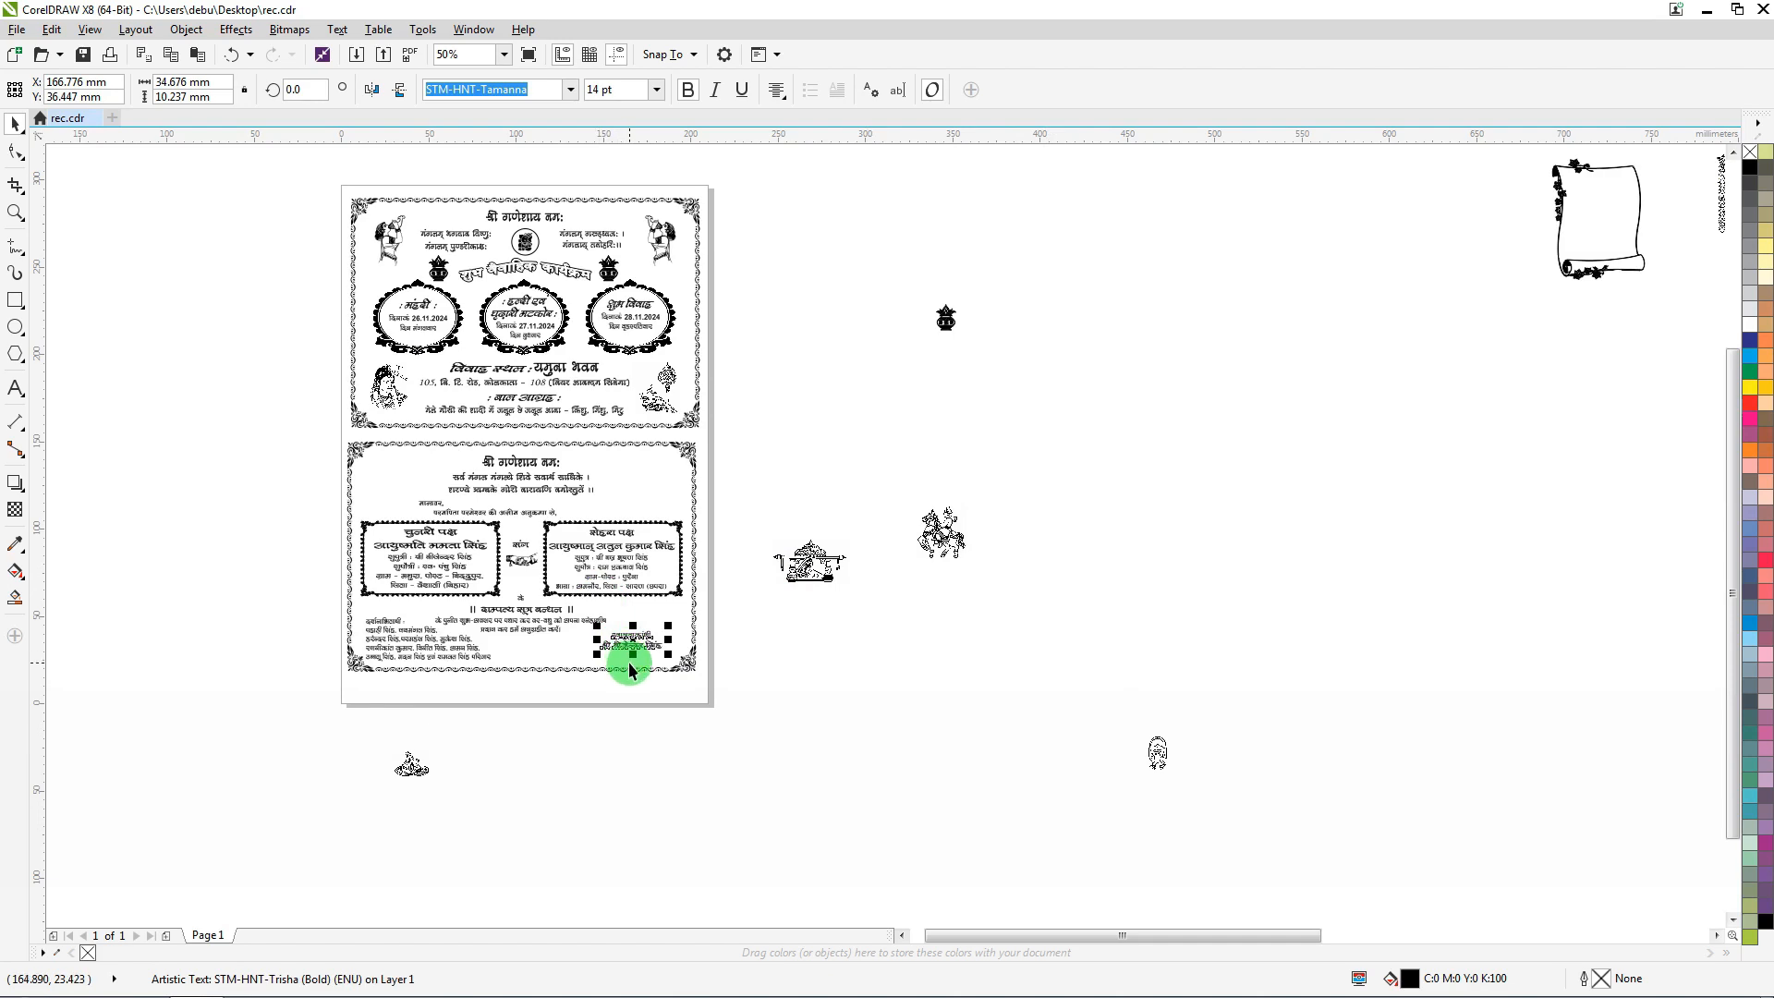
Move the स्वागताकांक्षी host text closer to the lower-right corner of the second side's border
{"action": "scroll", "coordinate": [629, 661], "scroll_direction": "up", "scroll_amount": 1}
{"action": "scroll", "coordinate": [631, 634], "scroll_direction": "up", "scroll_amount": 2}
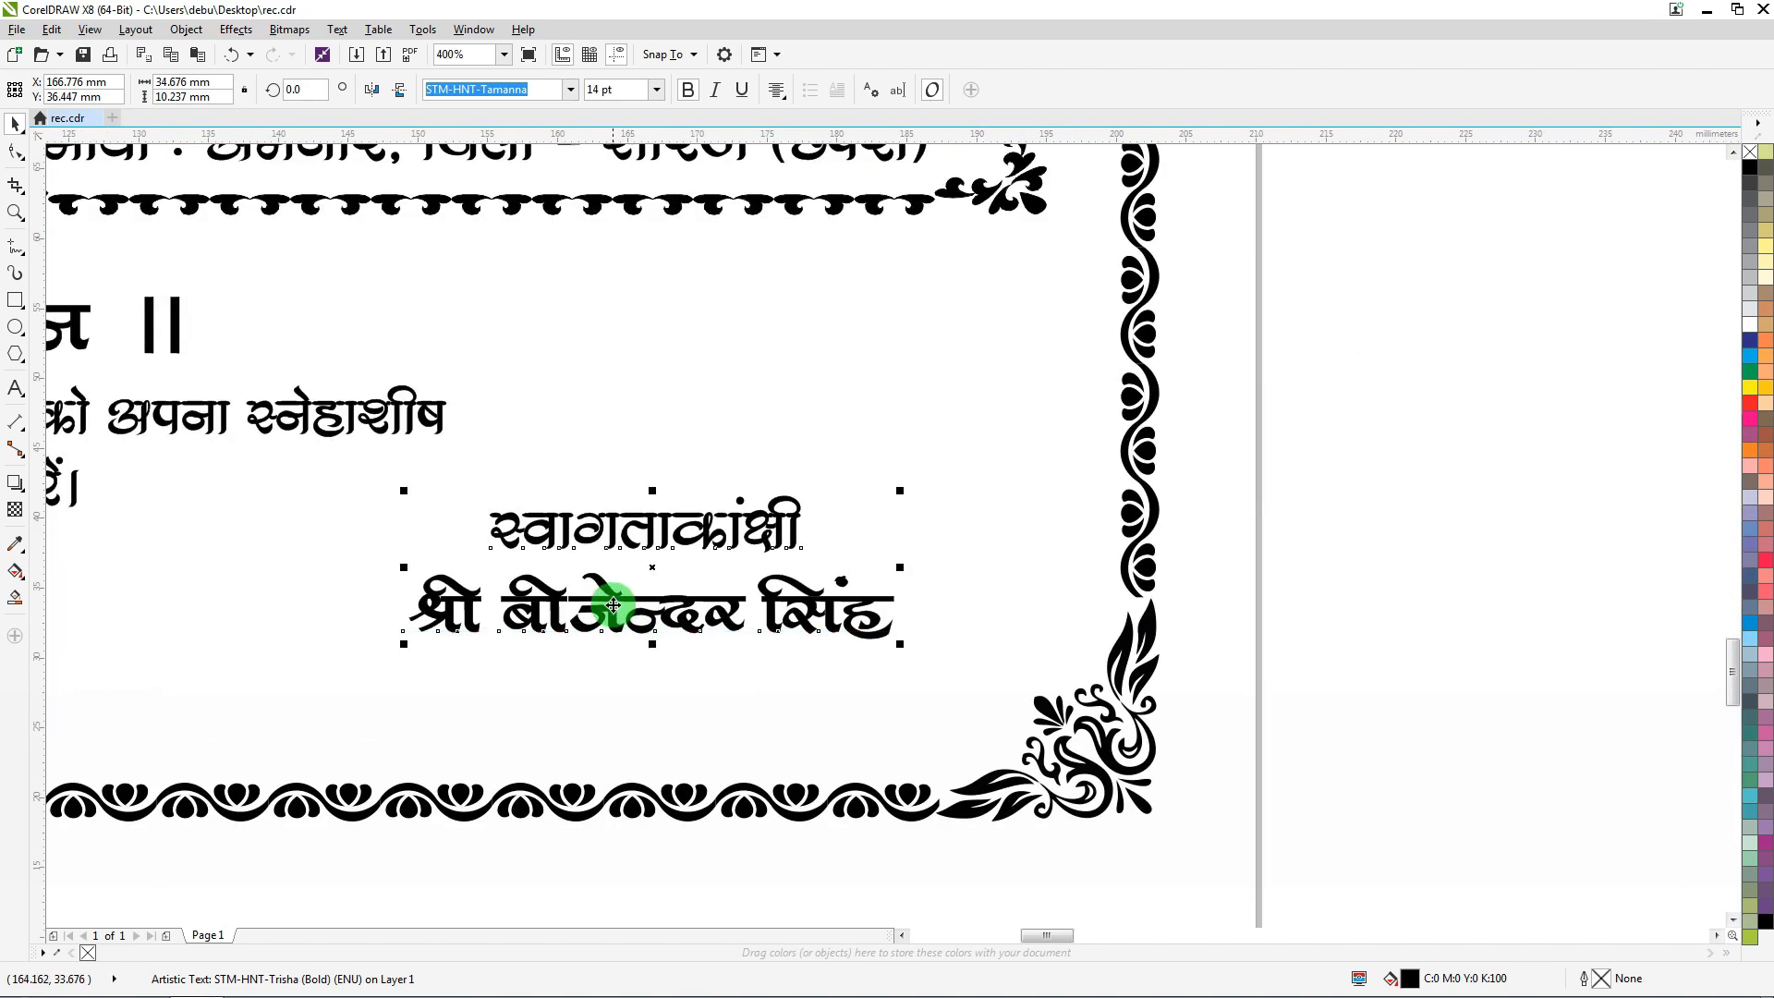
{"action": "left_click_drag", "start_coordinate": [630, 634], "coordinate": [705, 630]}
Place the namaskar woman art above the स्वागताकांक्षी host text, shifting the text slightly down and the art slightly left to fit
{"action": "scroll", "coordinate": [687, 657], "scroll_direction": "down", "scroll_amount": 1}
{"action": "scroll", "coordinate": [705, 630], "scroll_direction": "down", "scroll_amount": 2}
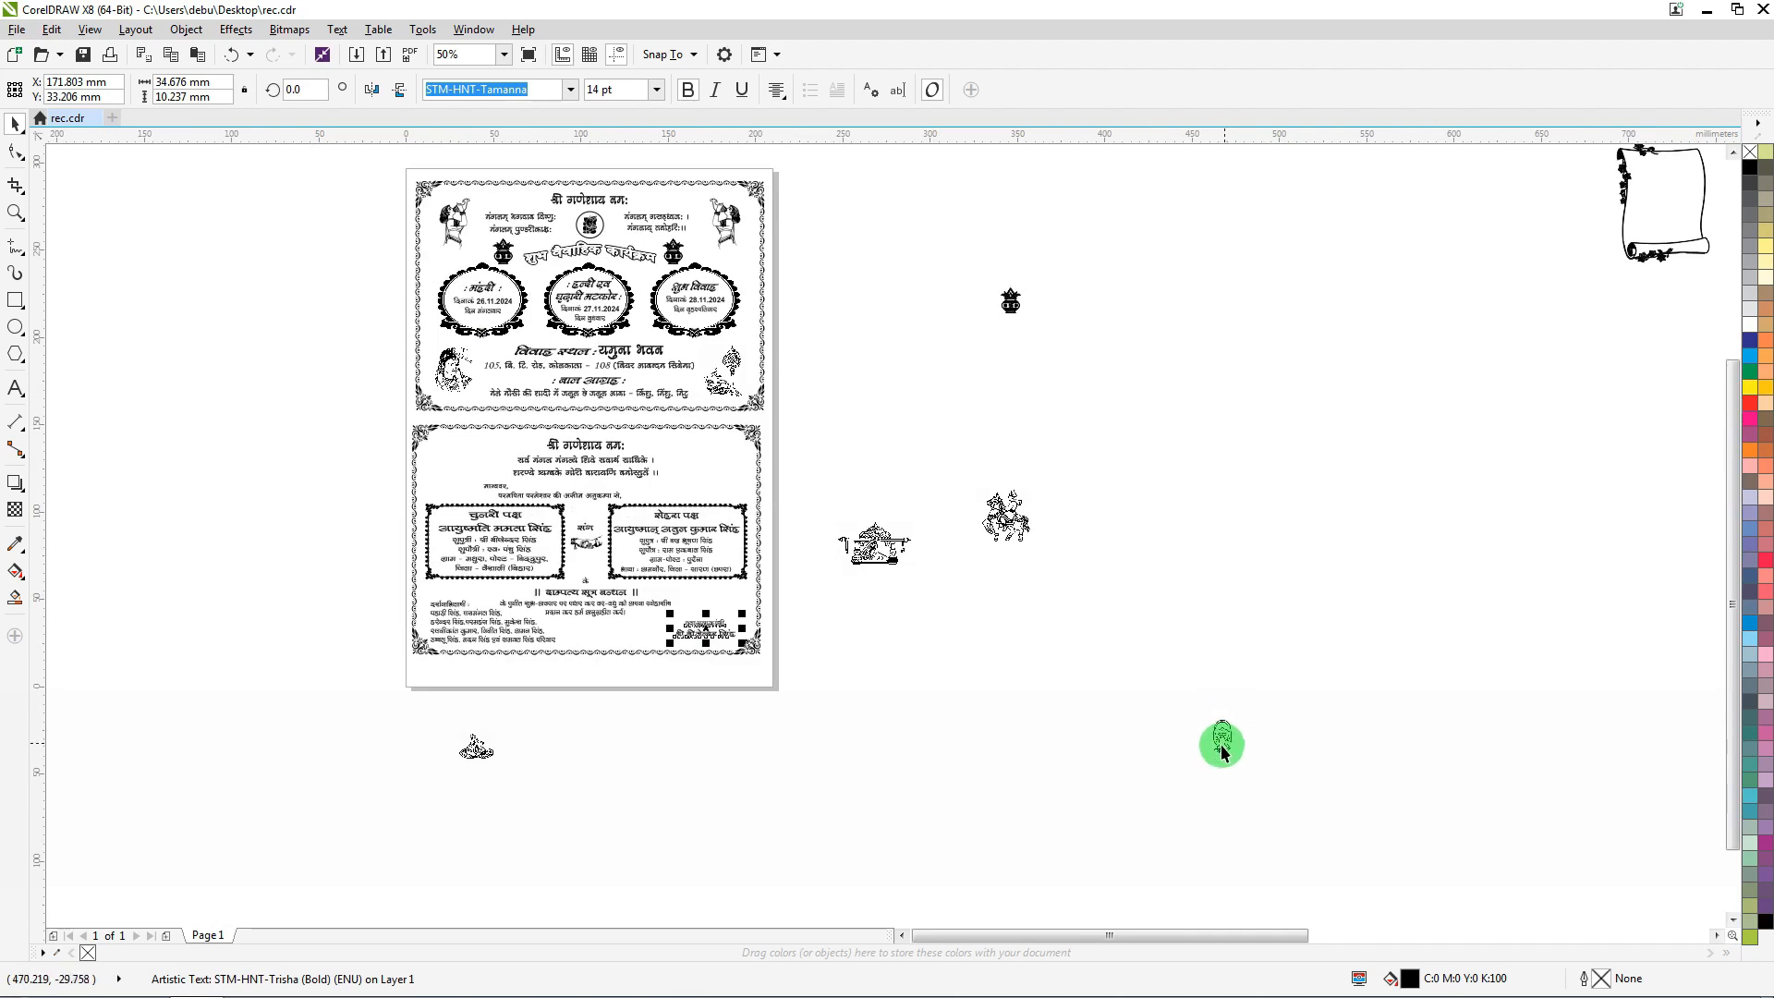
{"action": "left_click_drag", "start_coordinate": [1222, 750], "coordinate": [710, 606]}
{"action": "scroll", "coordinate": [710, 606], "scroll_direction": "up", "scroll_amount": 3}
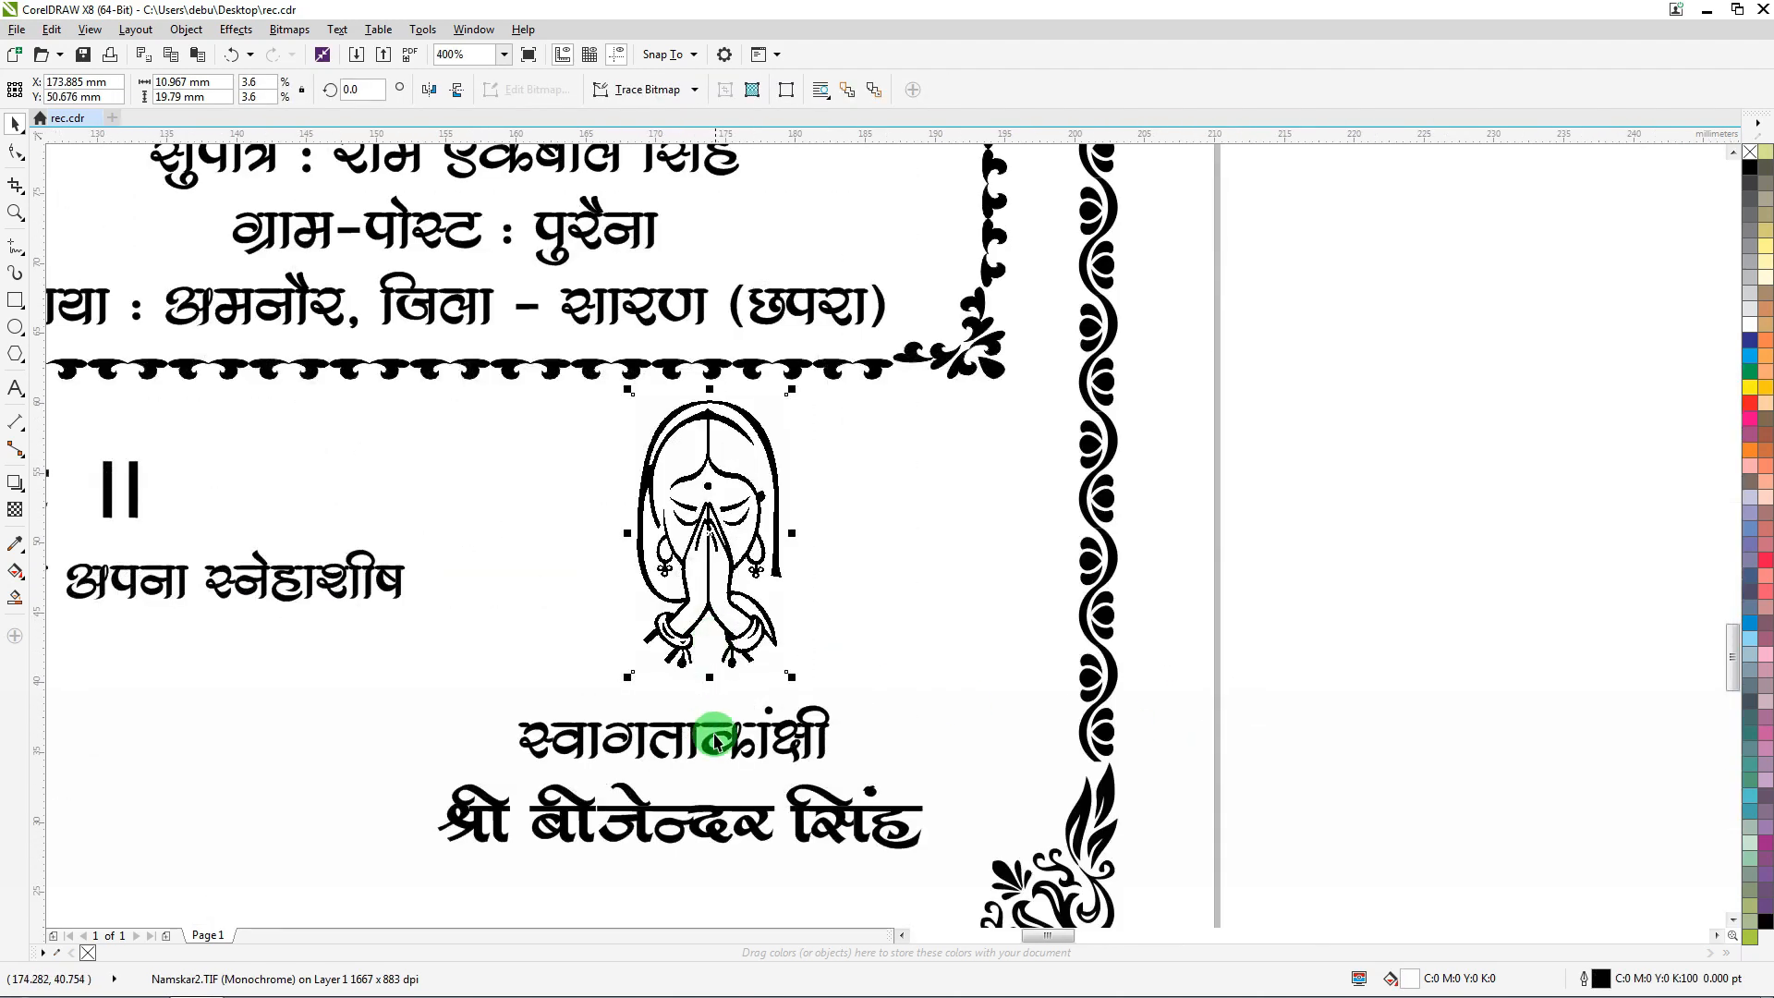
{"action": "scroll", "coordinate": [695, 750], "scroll_direction": "down", "scroll_amount": 1}
{"action": "left_click_drag", "start_coordinate": [663, 780], "coordinate": [668, 801]}
{"action": "left_click_drag", "start_coordinate": [737, 651], "coordinate": [692, 662]}
Place the musicians art below the invitation lines near the bottom border and centre it horizontally on the दाम्पत्य सूत्र बन्धन text
{"action": "scroll", "coordinate": [697, 660], "scroll_direction": "down", "scroll_amount": 3}
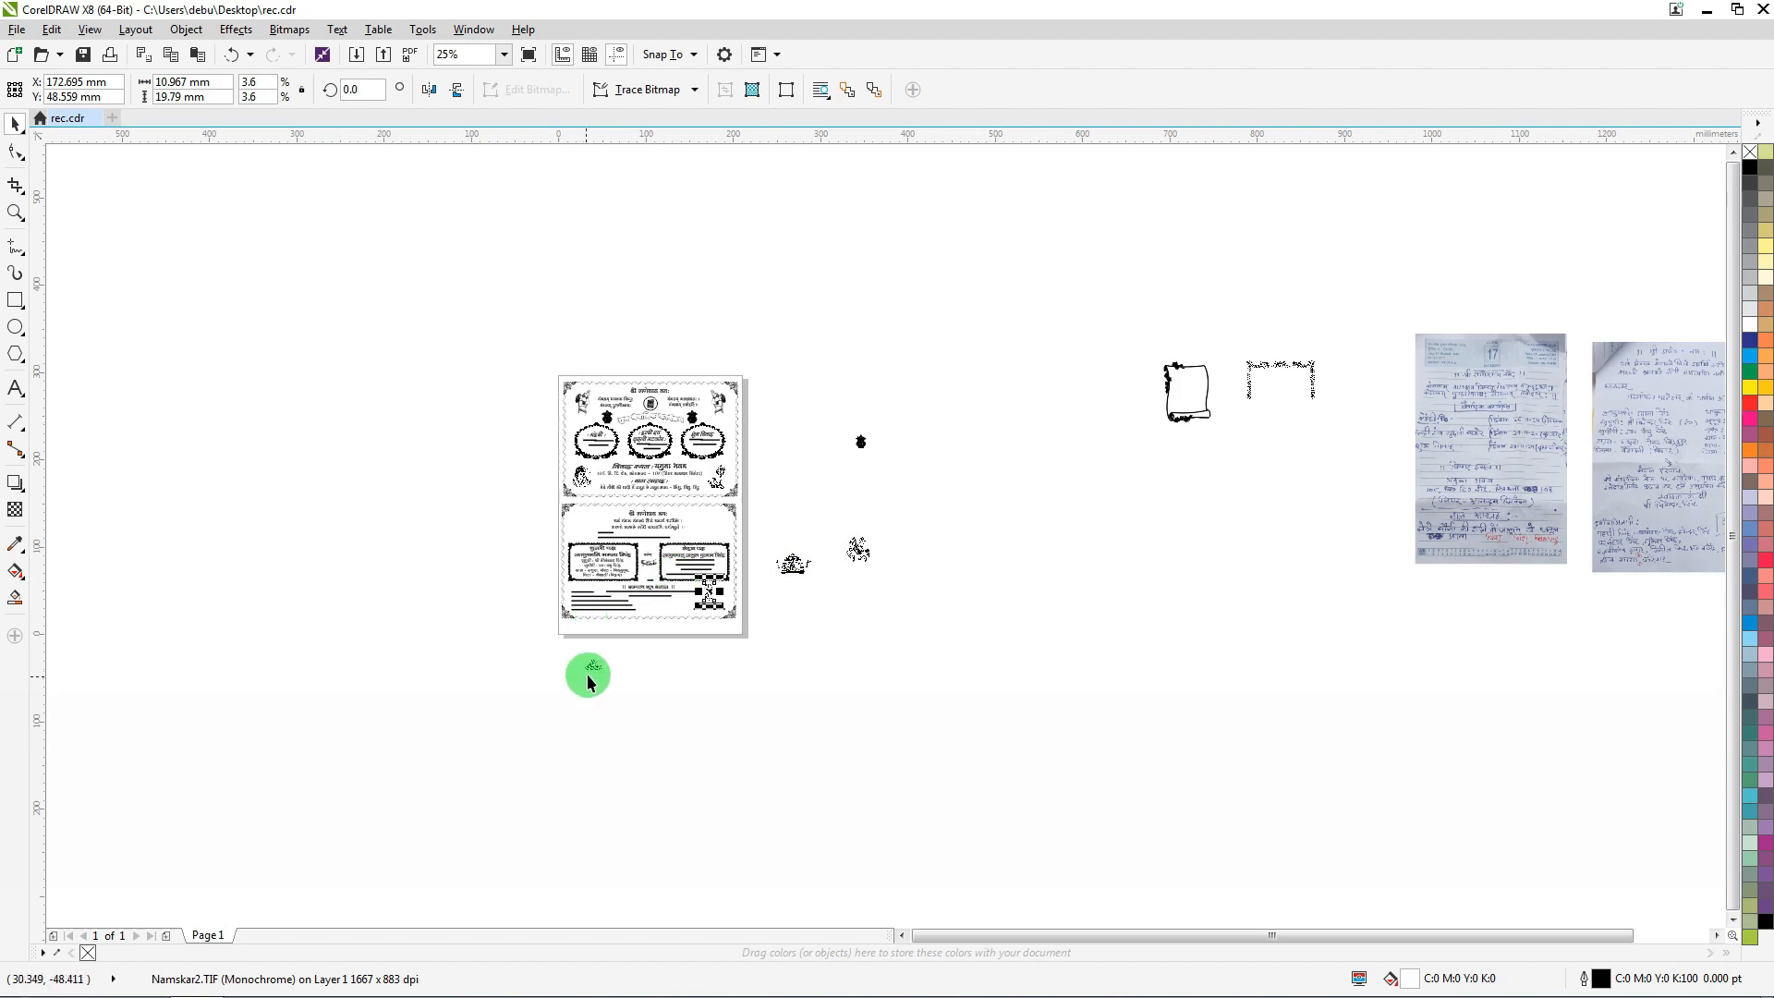
{"action": "scroll", "coordinate": [591, 667], "scroll_direction": "up", "scroll_amount": 2}
{"action": "left_click_drag", "start_coordinate": [601, 667], "coordinate": [825, 432]}
{"action": "scroll", "coordinate": [825, 432], "scroll_direction": "up", "scroll_amount": 2}
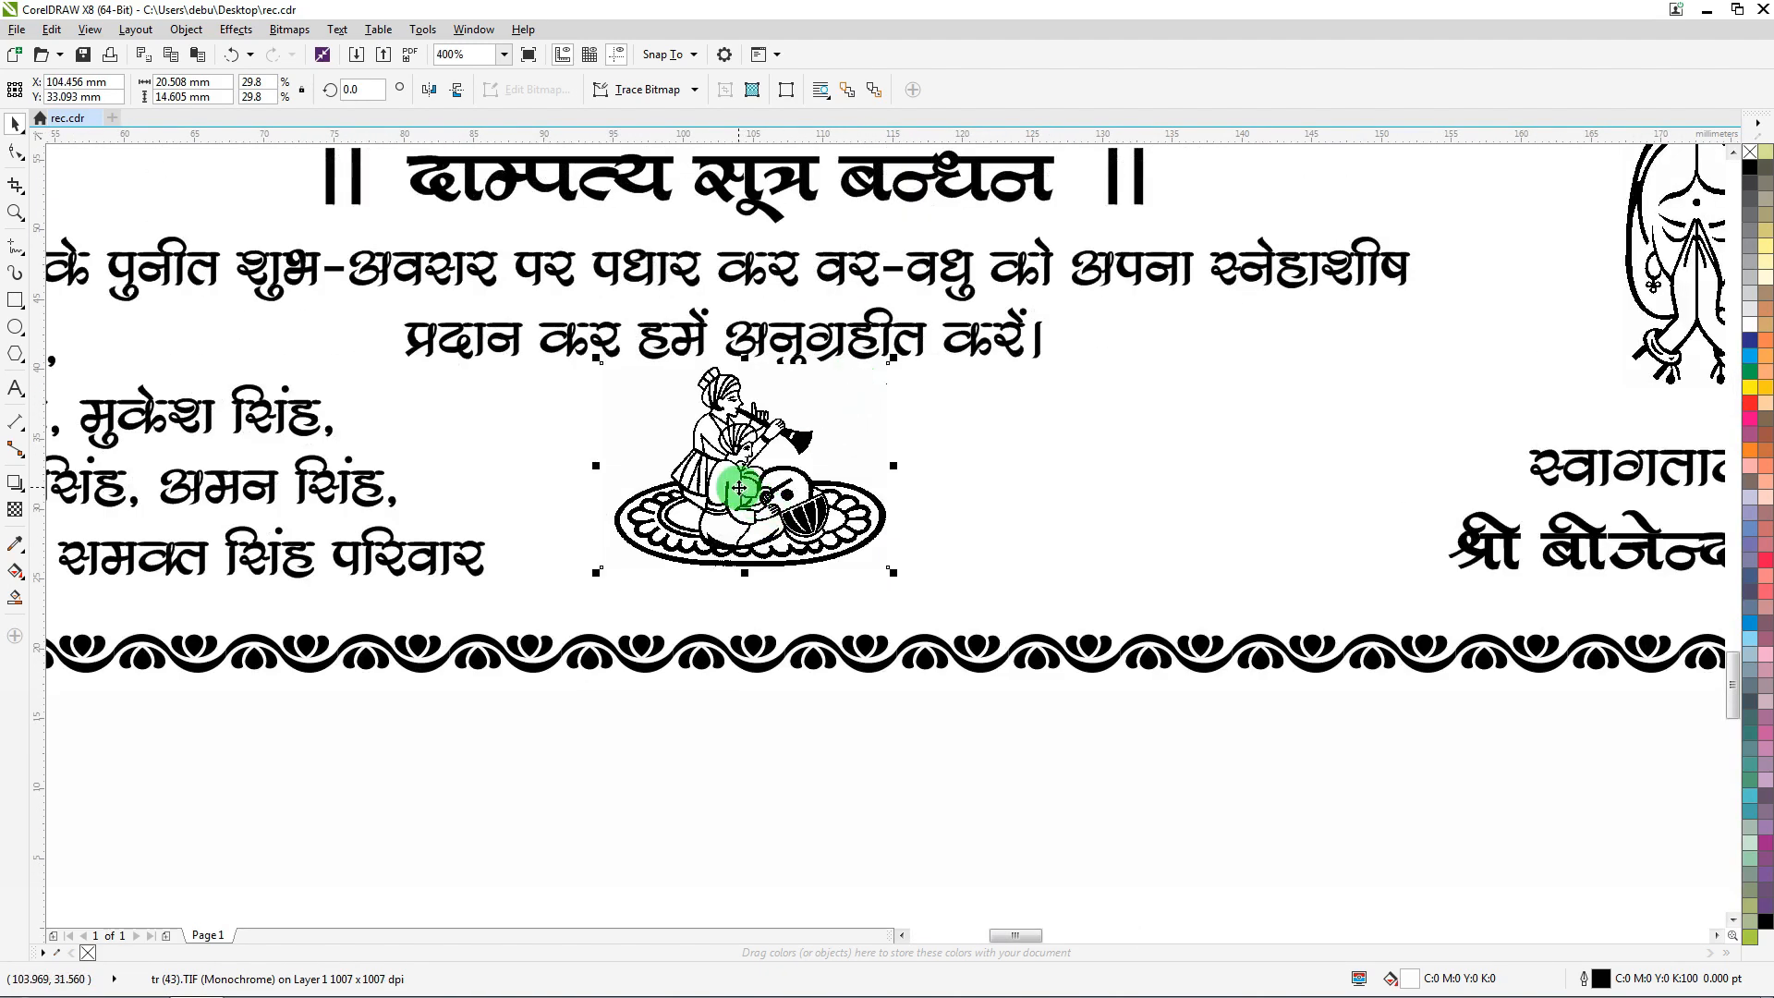
{"action": "left_click_drag", "start_coordinate": [739, 487], "coordinate": [741, 512]}
{"action": "scroll", "coordinate": [741, 503], "scroll_direction": "down", "scroll_amount": 1}
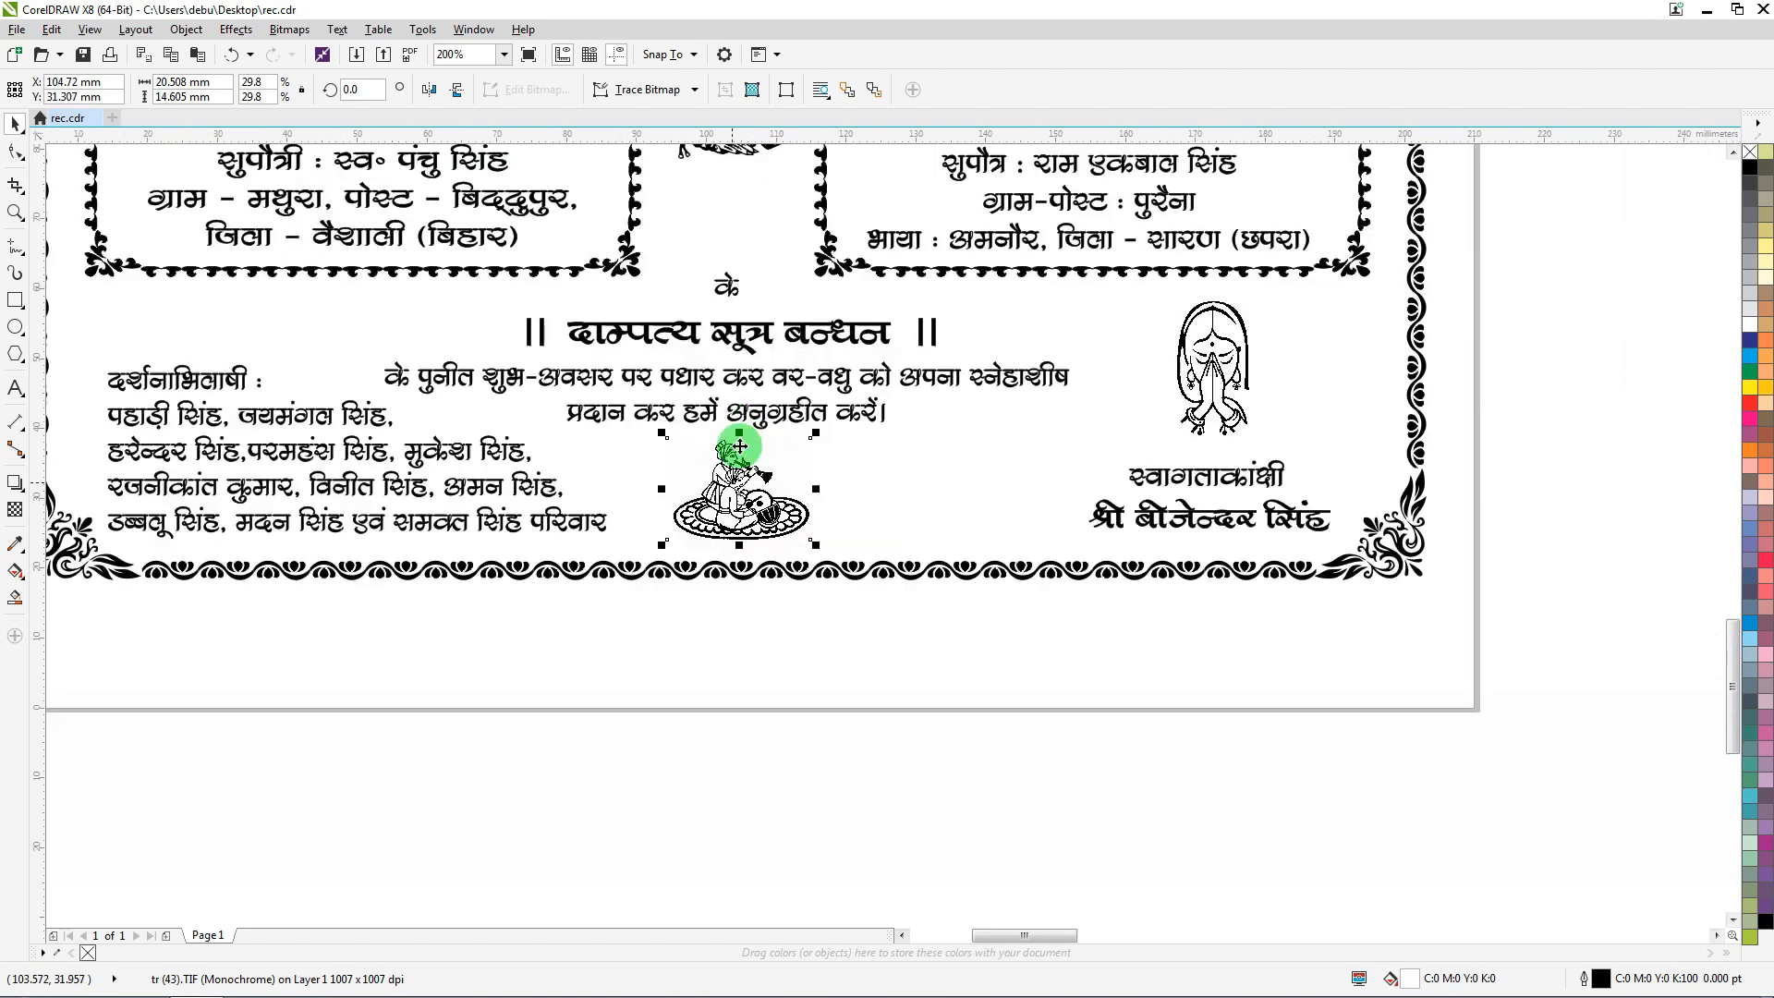
{"action": "left_click", "coordinate": [728, 336], "text": "shift"}
{"action": "key", "text": "c"}
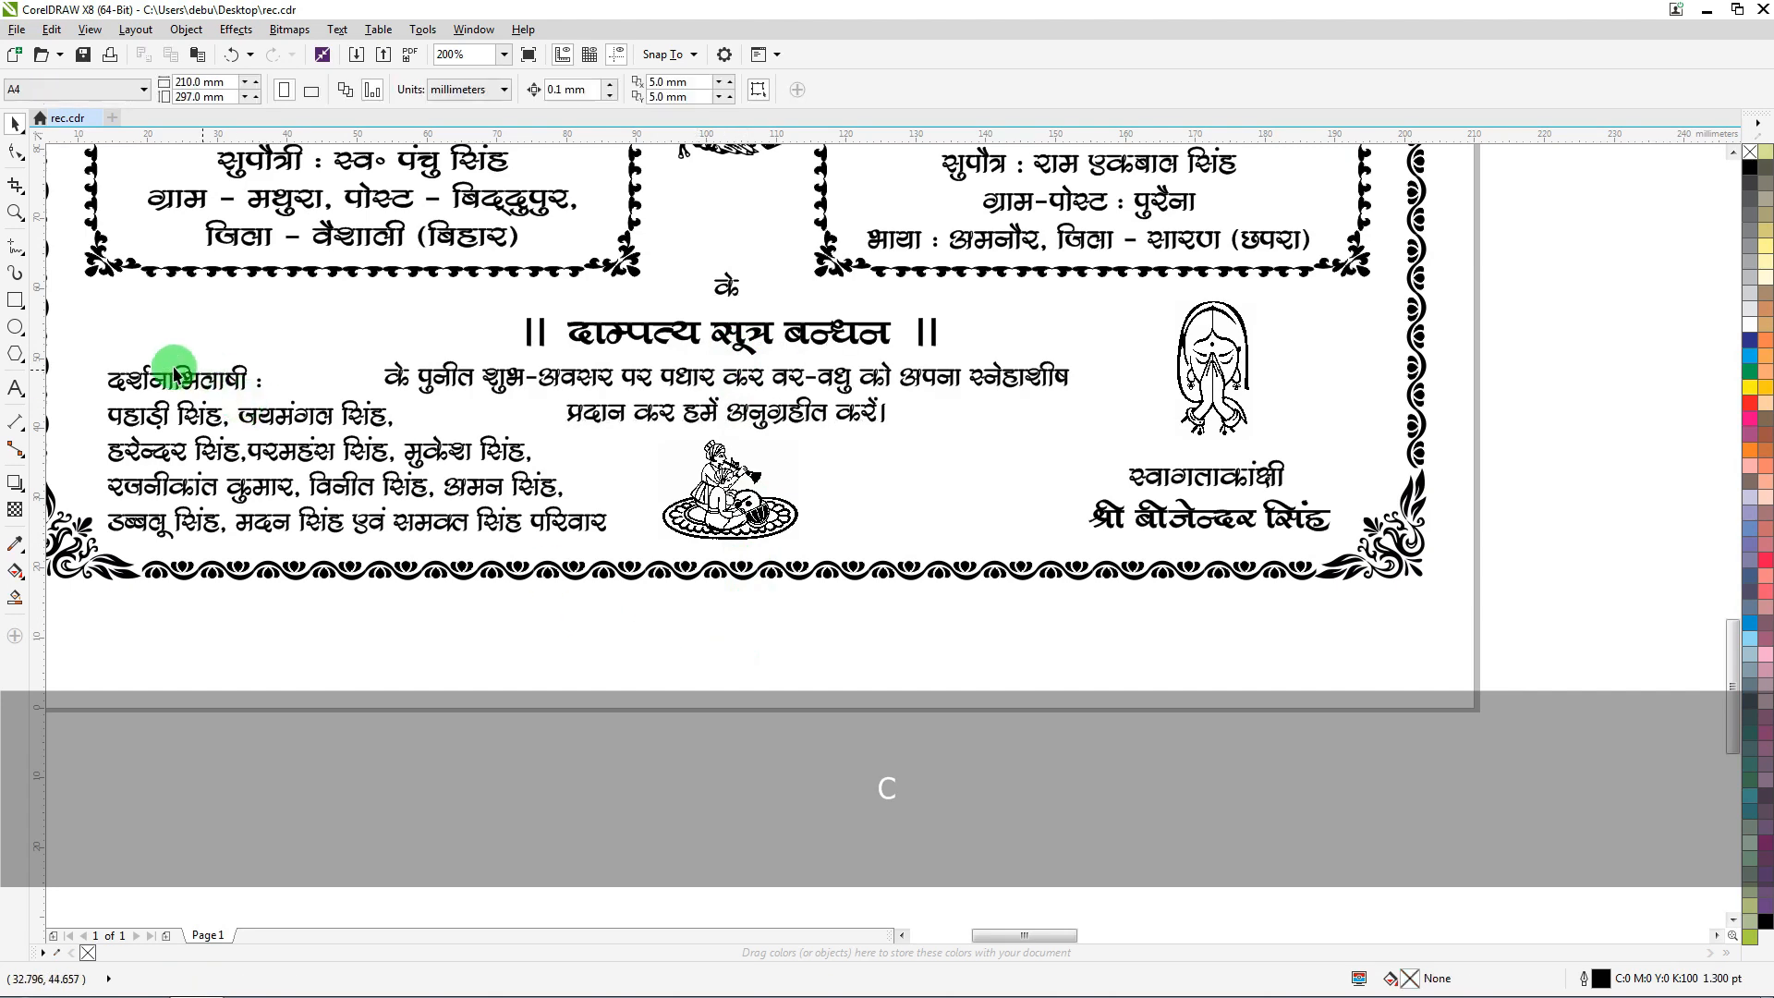
Nudge the दर्शनाभिलाषी list of names slightly left, away from the musicians art
{"action": "left_click", "coordinate": [148, 377]}
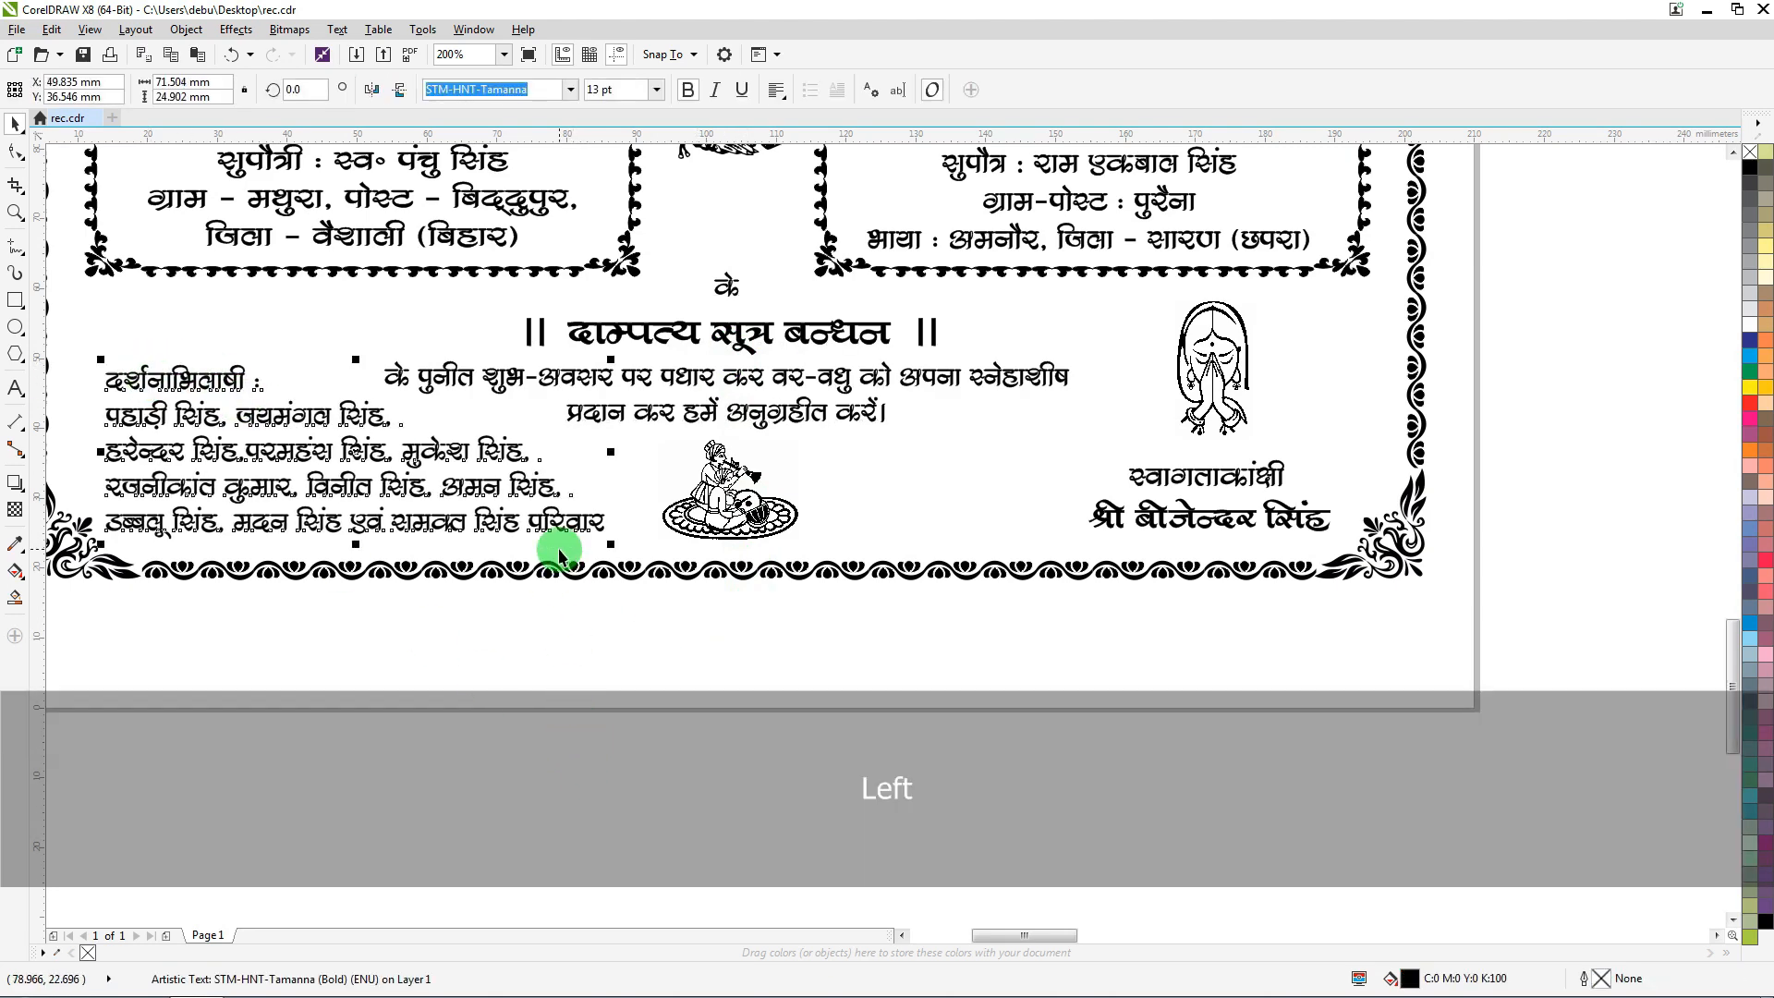
{"action": "scroll", "coordinate": [558, 550], "scroll_direction": "down", "scroll_amount": 2}
{"action": "scroll", "coordinate": [543, 393], "scroll_direction": "up", "scroll_amount": 1}
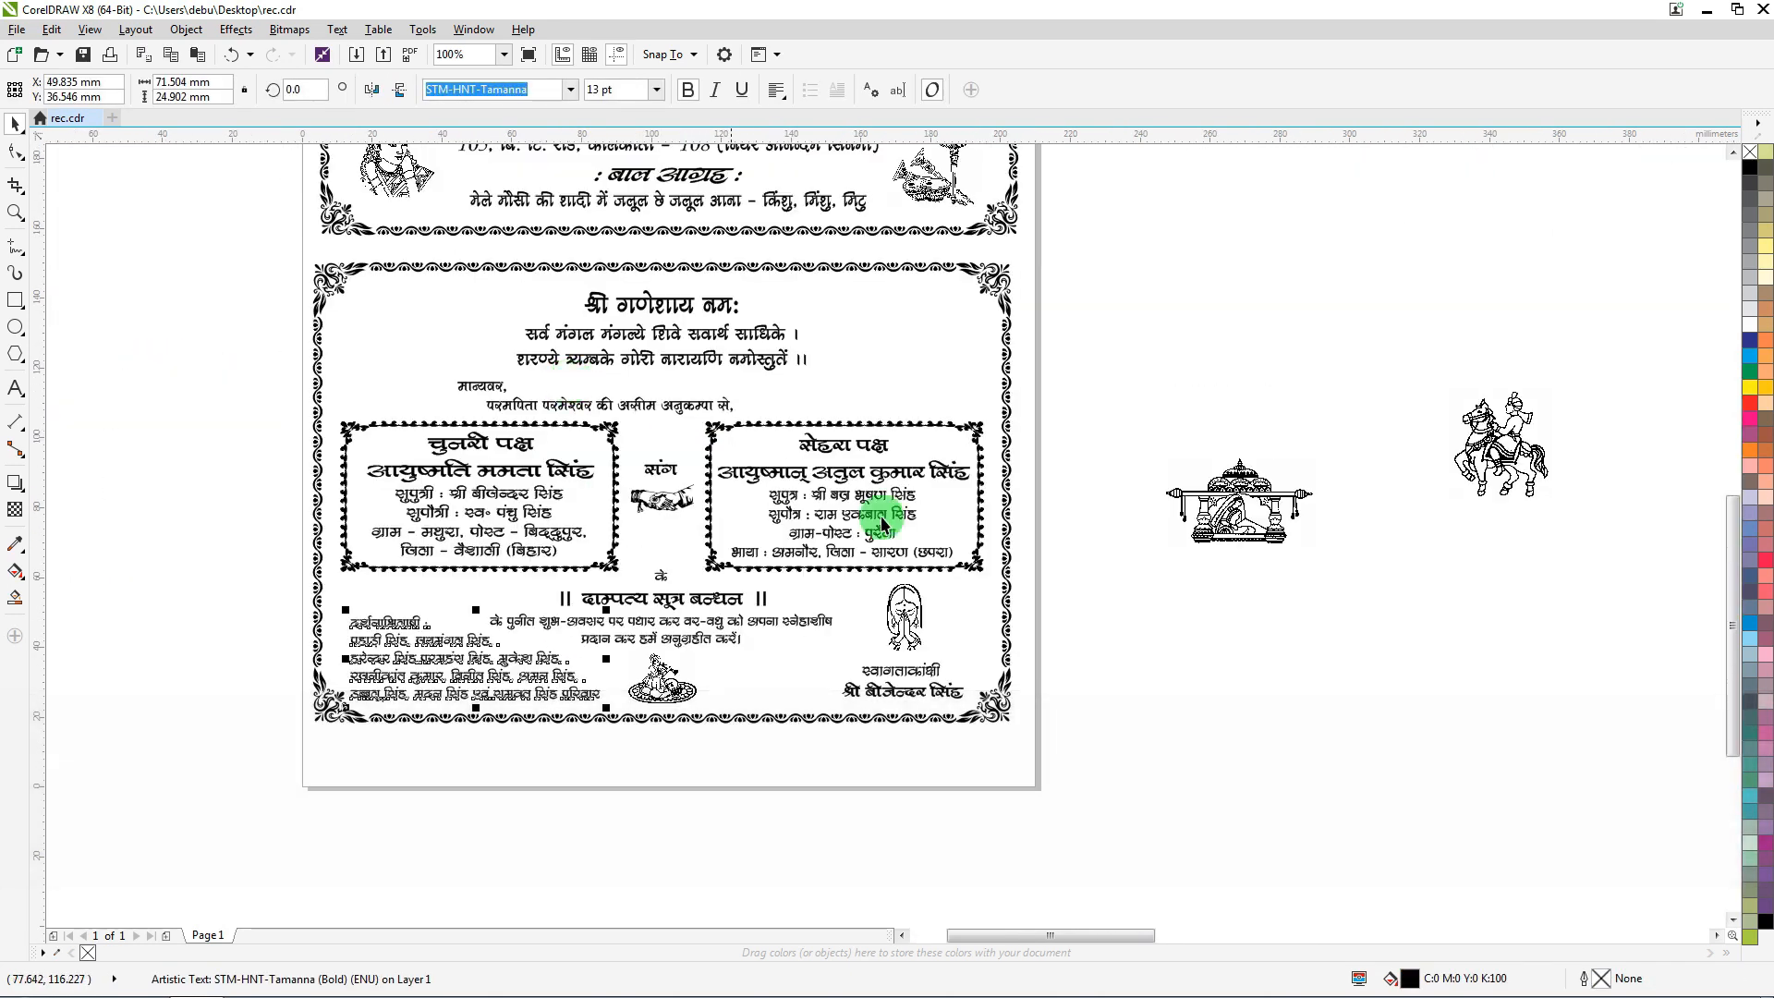
Place the palanquin art above the चुनरी पक्ष frame and the groom-on-horse art above the सेहरा पक्ष frame
{"action": "left_click_drag", "start_coordinate": [1231, 506], "coordinate": [452, 347]}
{"action": "scroll", "coordinate": [417, 375], "scroll_direction": "up", "scroll_amount": 1}
{"action": "scroll", "coordinate": [452, 346], "scroll_direction": "down", "scroll_amount": 1}
{"action": "left_click_drag", "start_coordinate": [1489, 460], "coordinate": [884, 351]}
{"action": "scroll", "coordinate": [884, 351], "scroll_direction": "up", "scroll_amount": 1}
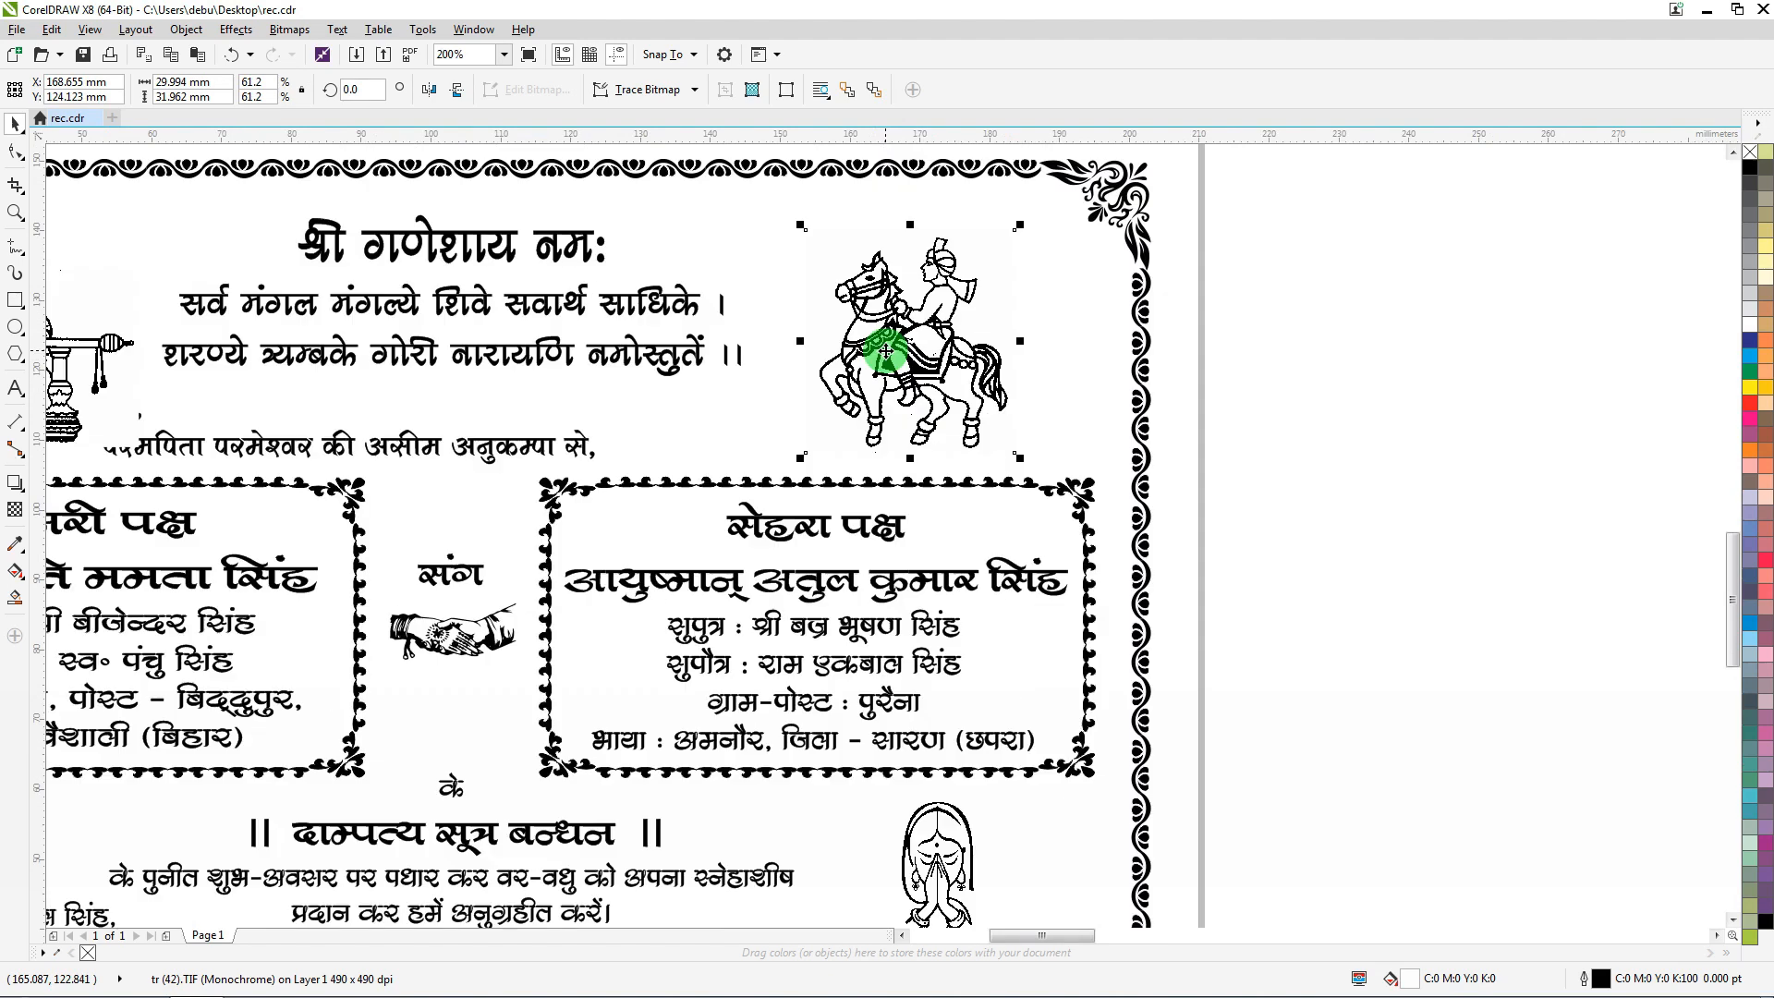
Centre the मान्यवर greeting text horizontally under the सर्व मंगल मंगल्ये verse, clear of the palanquin art
{"action": "scroll", "coordinate": [537, 409], "scroll_direction": "down", "scroll_amount": 1}
{"action": "scroll", "coordinate": [538, 413], "scroll_direction": "up", "scroll_amount": 1}
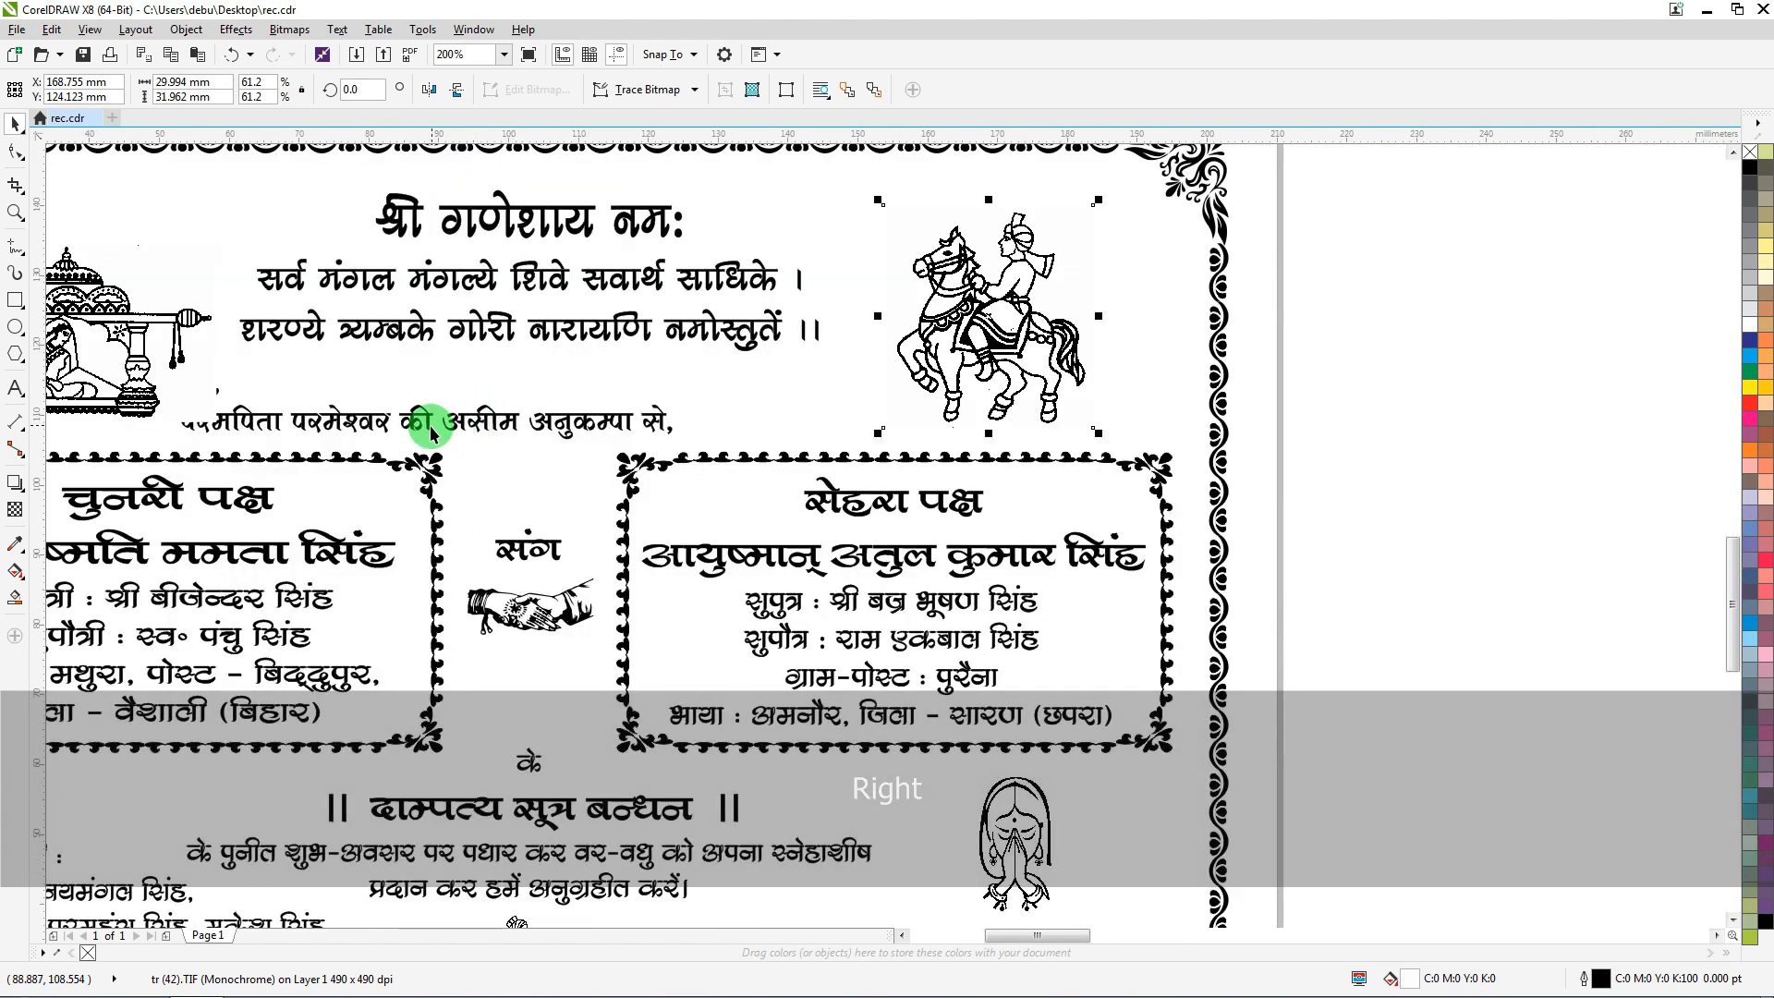
{"action": "left_click", "coordinate": [543, 415]}
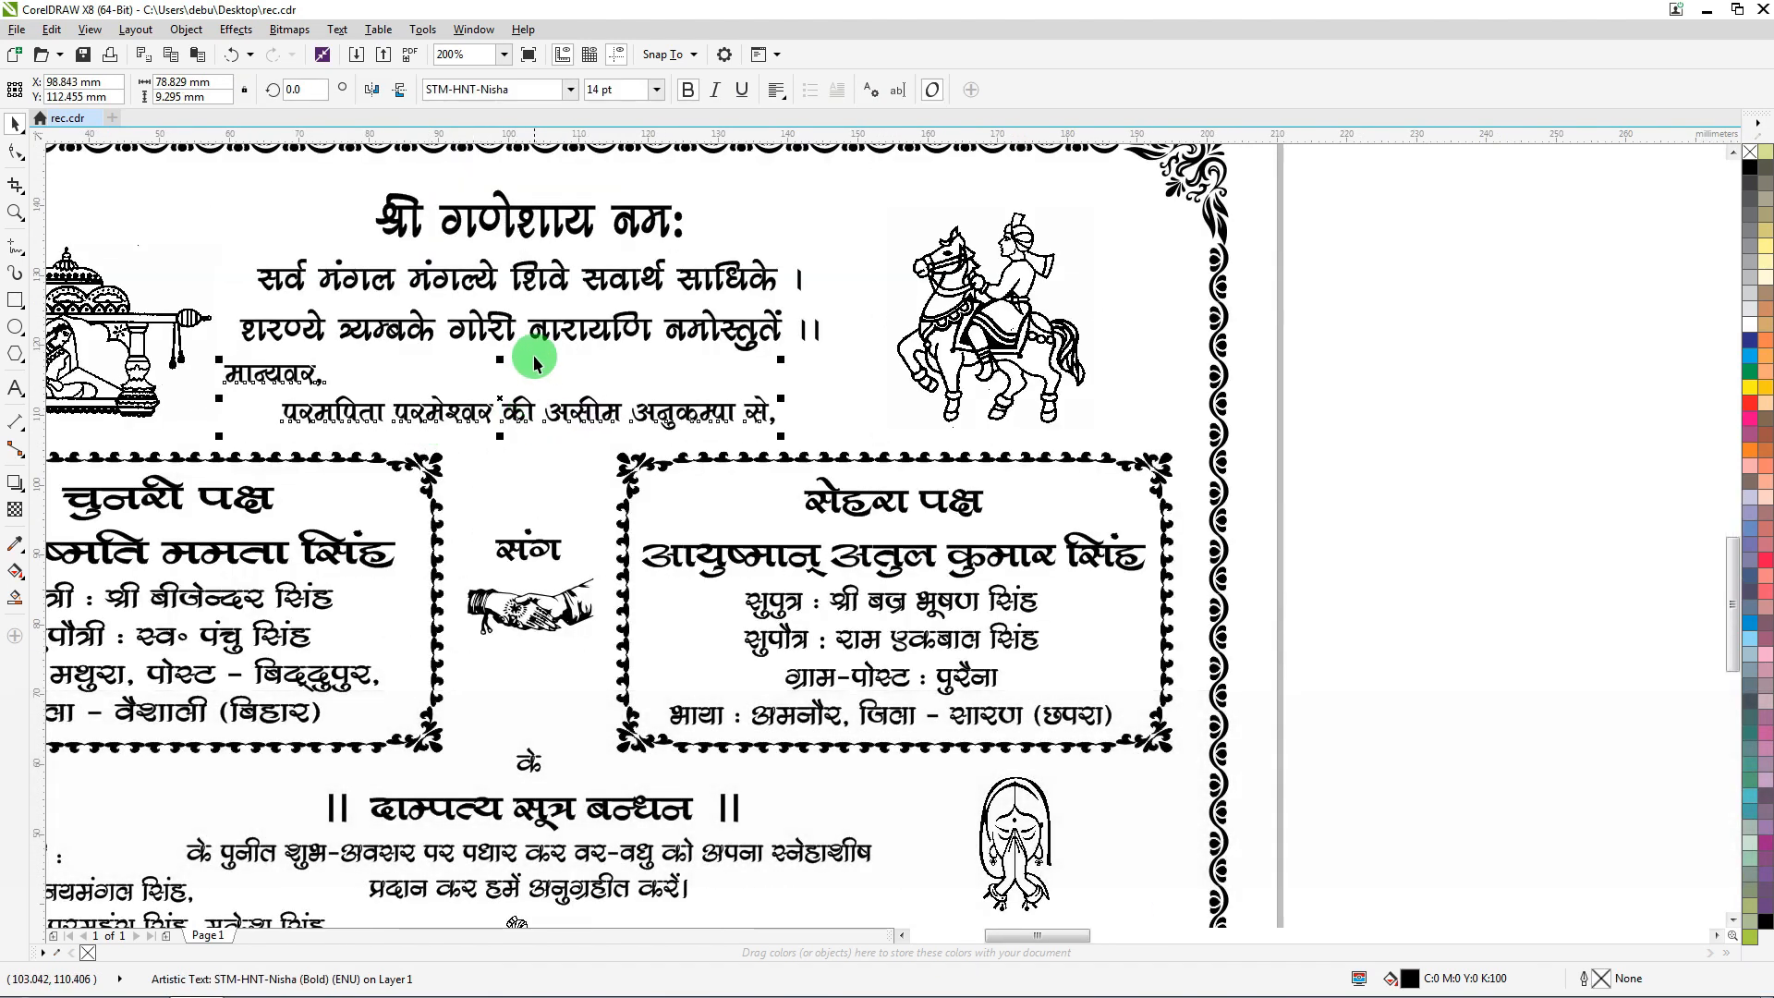
{"action": "left_click", "coordinate": [507, 329], "text": "shift"}
{"action": "key", "text": "c"}
{"action": "left_click", "coordinate": [1544, 305]}
{"action": "scroll", "coordinate": [369, 365], "scroll_direction": "down", "scroll_amount": 1}
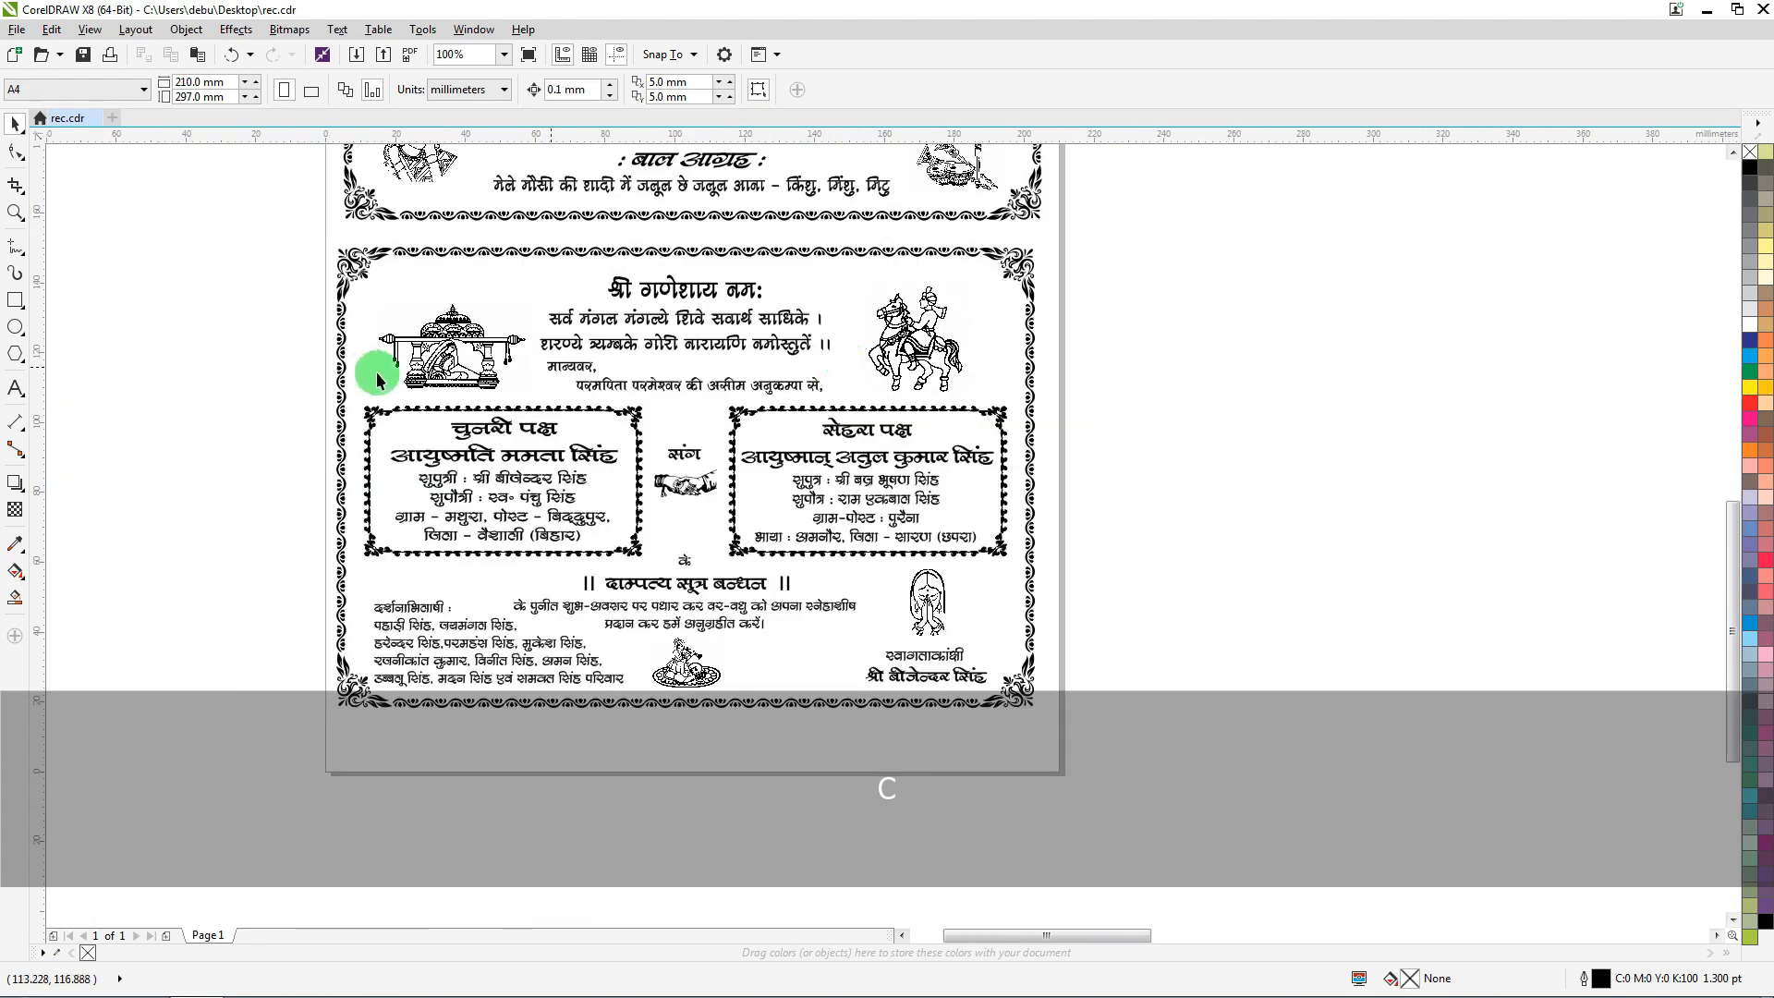
Nudge the palanquin art slightly left above the चुनरी पक्ष frame and check the balance of both card sides
{"action": "left_click", "coordinate": [371, 367]}
{"action": "scroll", "coordinate": [374, 356], "scroll_direction": "up", "scroll_amount": 1}
{"action": "left_click", "coordinate": [473, 338]}
{"action": "scroll", "coordinate": [473, 338], "scroll_direction": "down", "scroll_amount": 2}
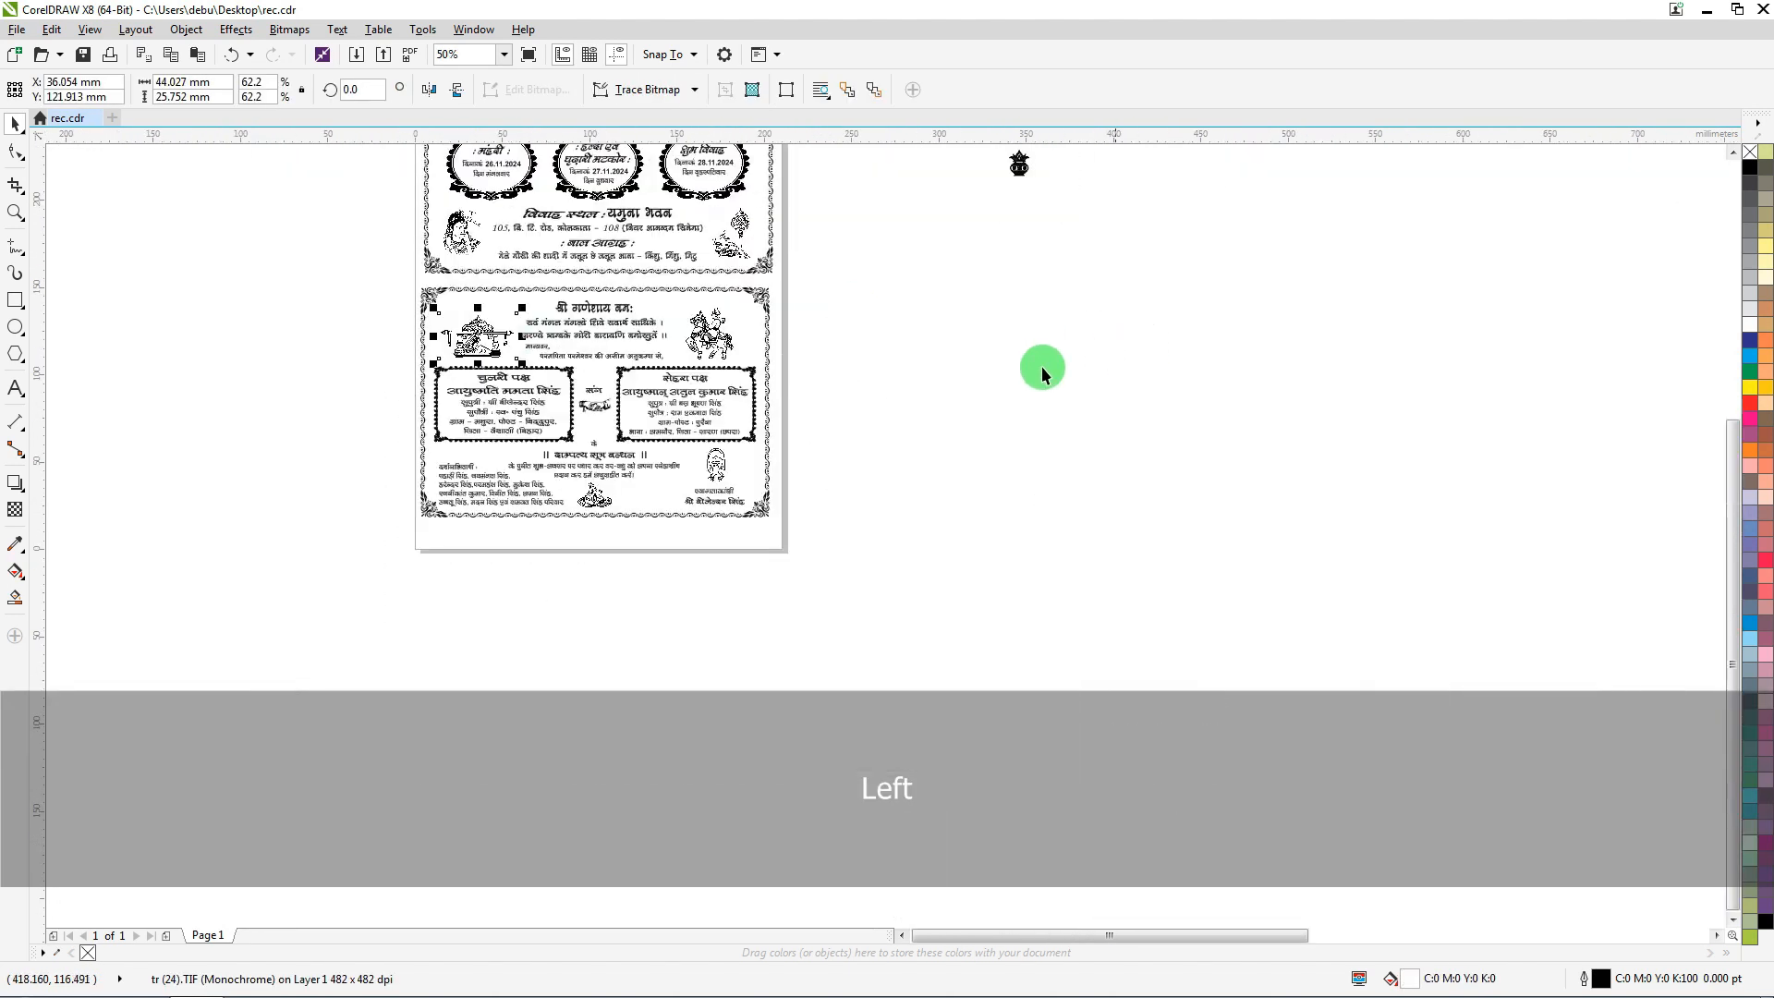
{"action": "left_click", "coordinate": [713, 335]}
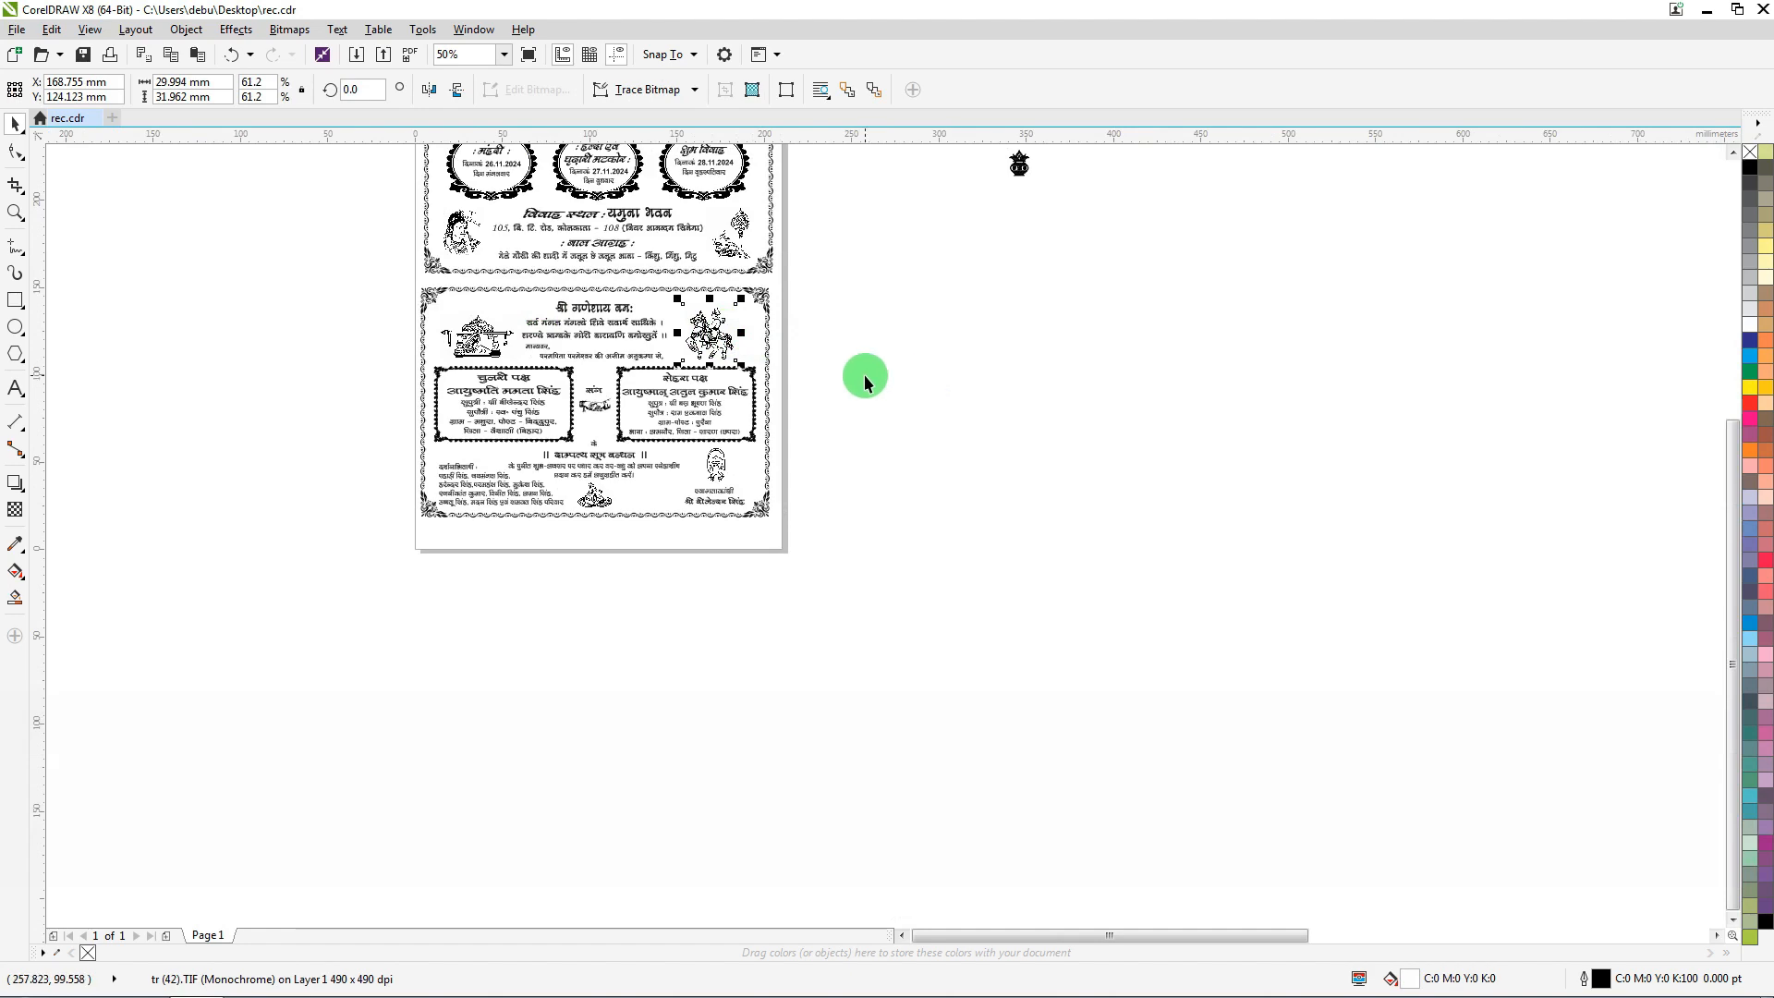
{"action": "scroll", "coordinate": [862, 374], "scroll_direction": "down", "scroll_amount": 1}
{"action": "scroll", "coordinate": [777, 225], "scroll_direction": "up", "scroll_amount": 1}
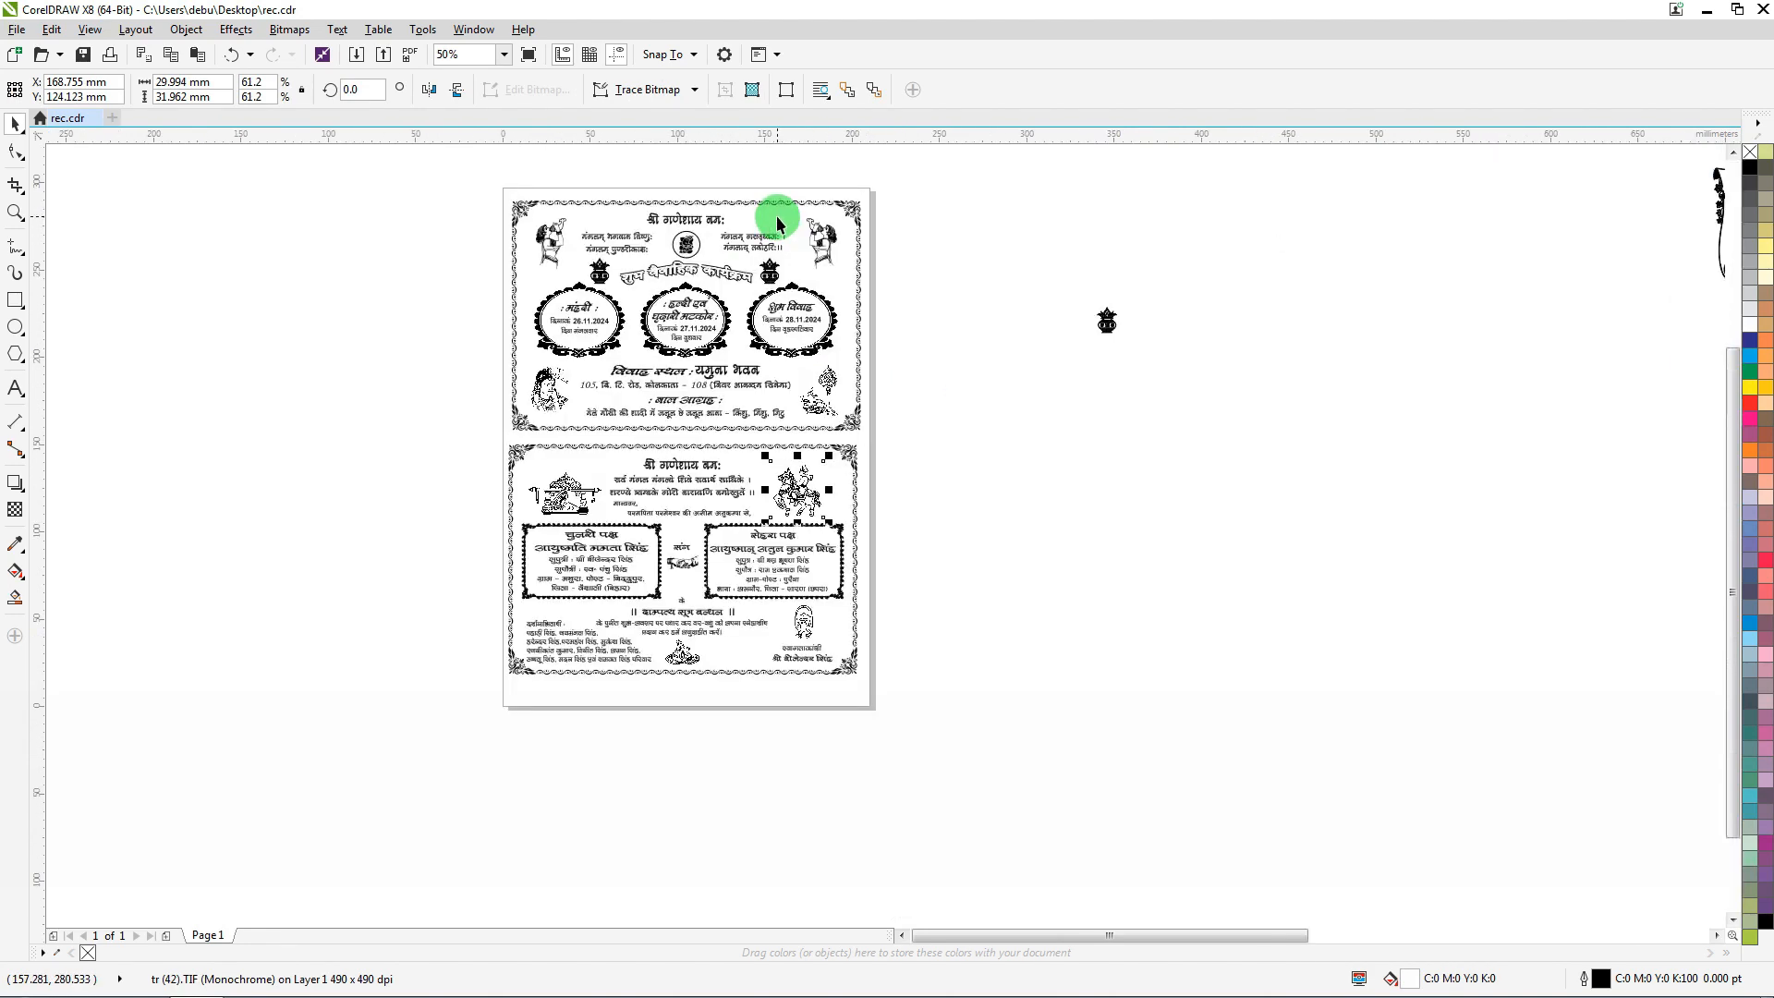